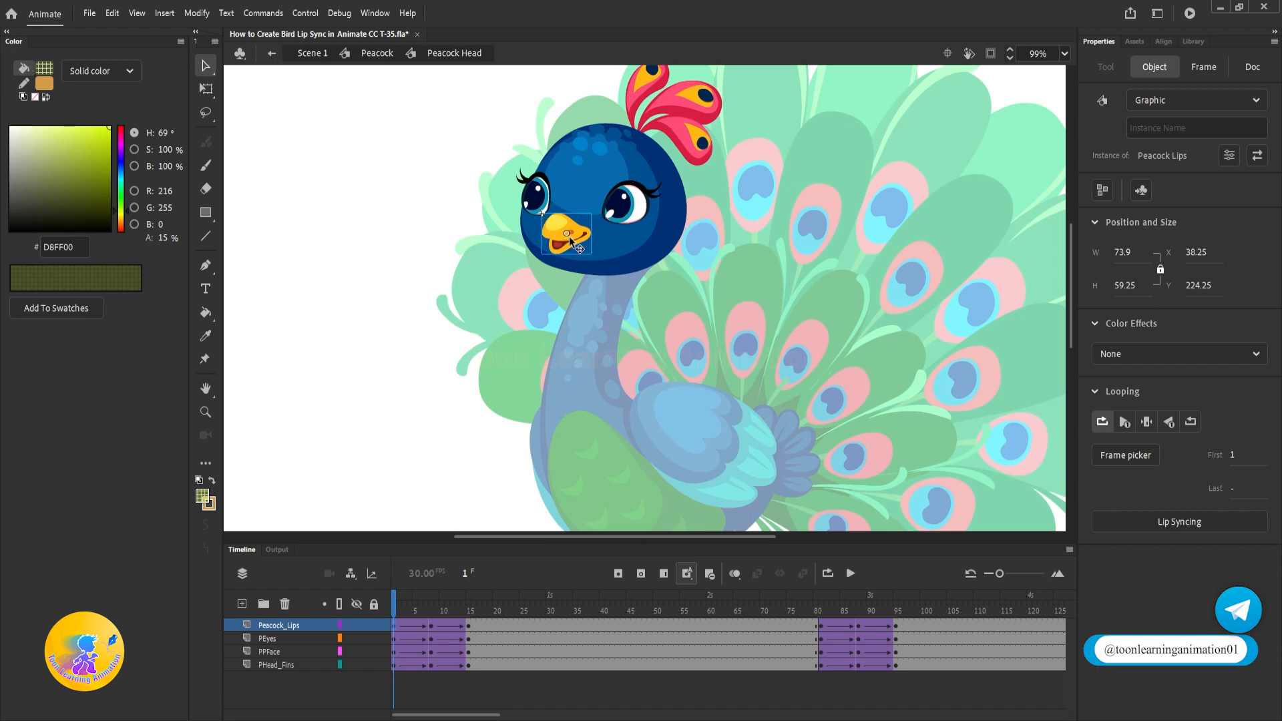
Open the Peacock Lips symbol for editing and break the beak group apart into separate drawing objects
double_click(568, 235)
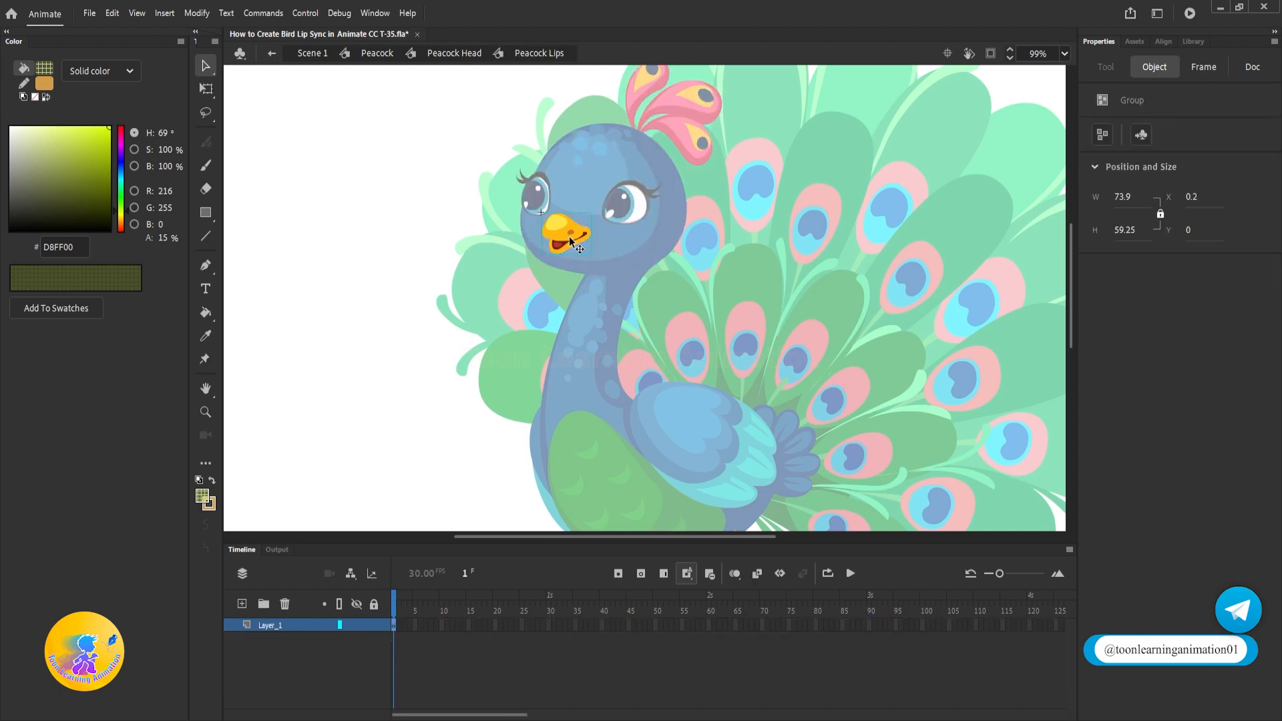
scroll(587, 249, up, 1)
scroll(587, 248, up, 2)
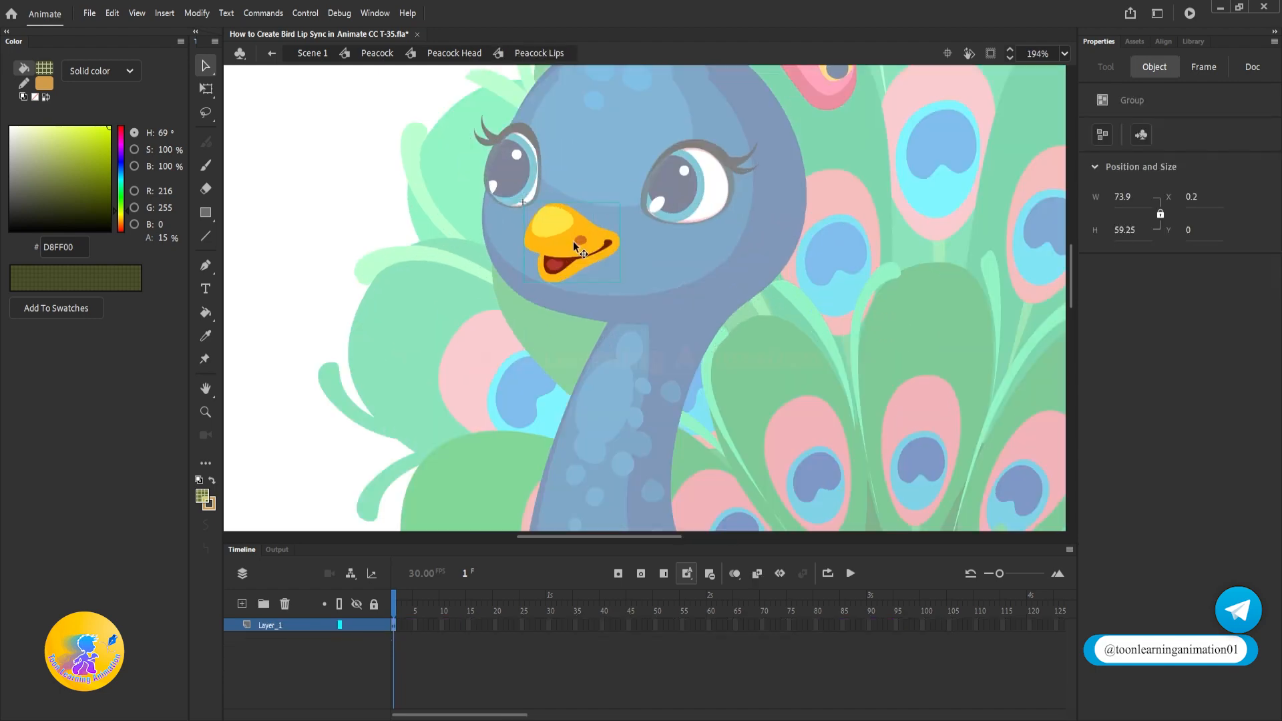
scroll(580, 242, up, 2)
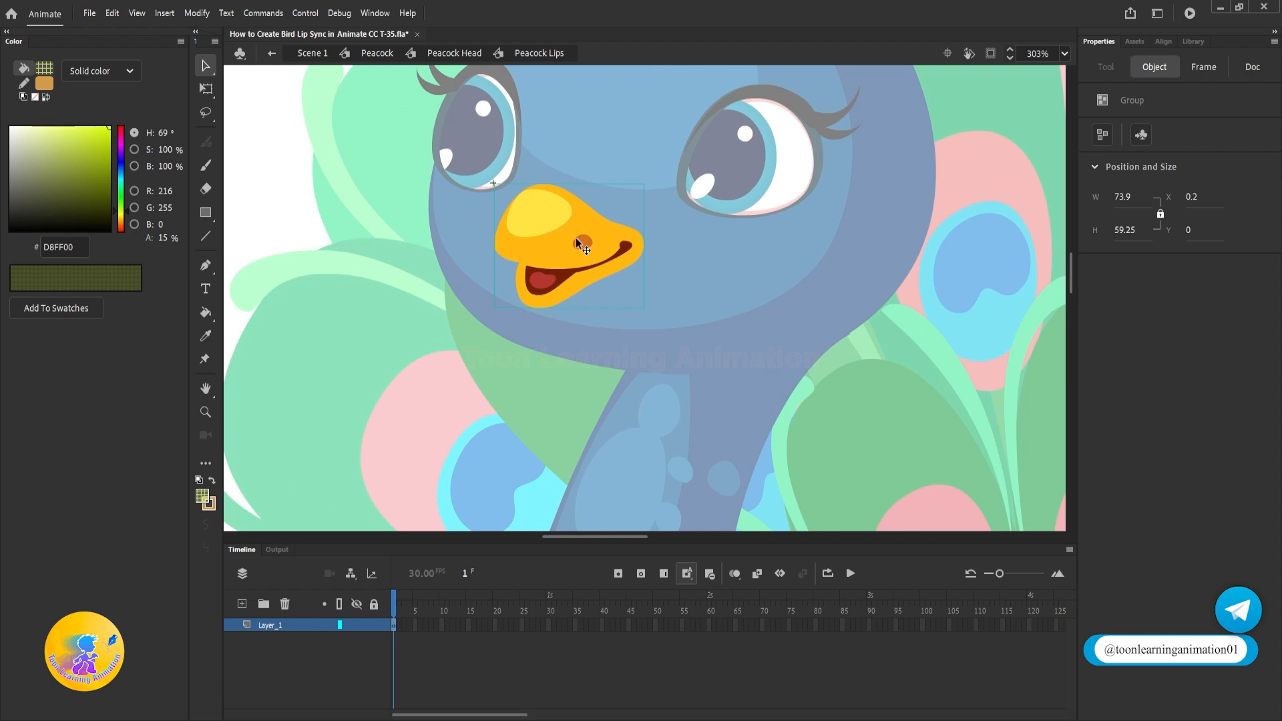
click(576, 238)
click(764, 291)
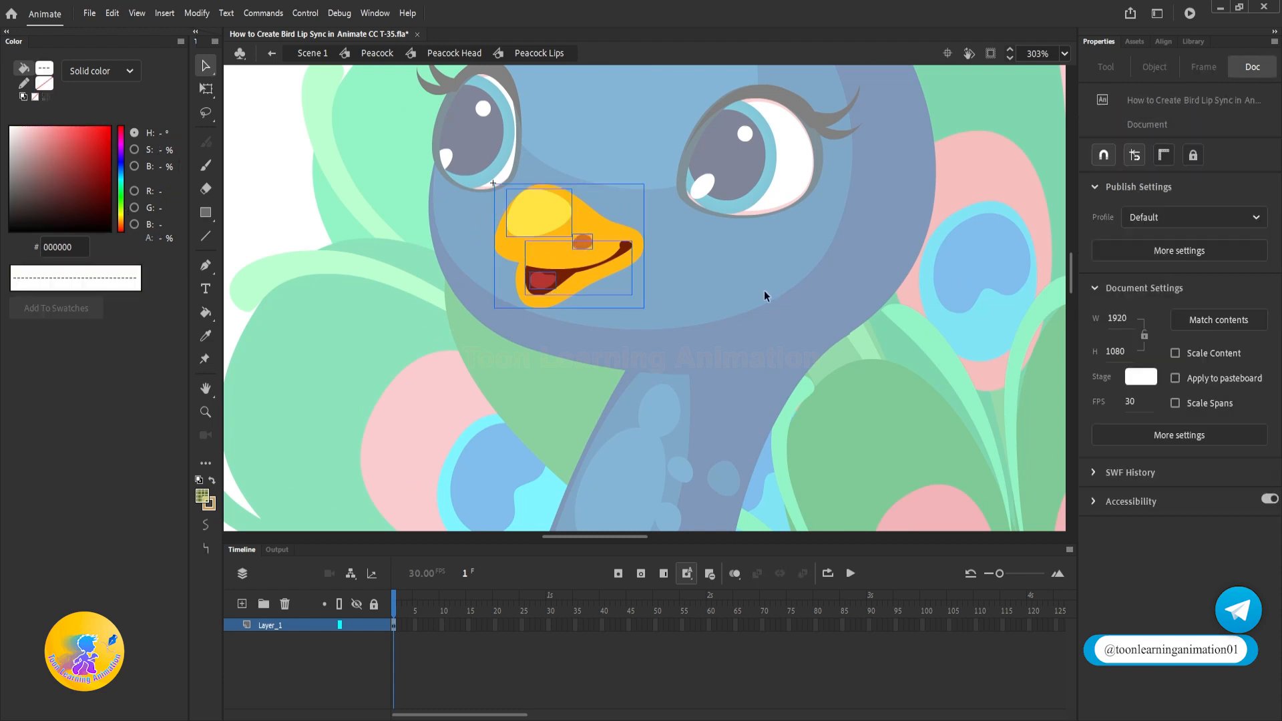
click(539, 283)
shift+click(573, 285)
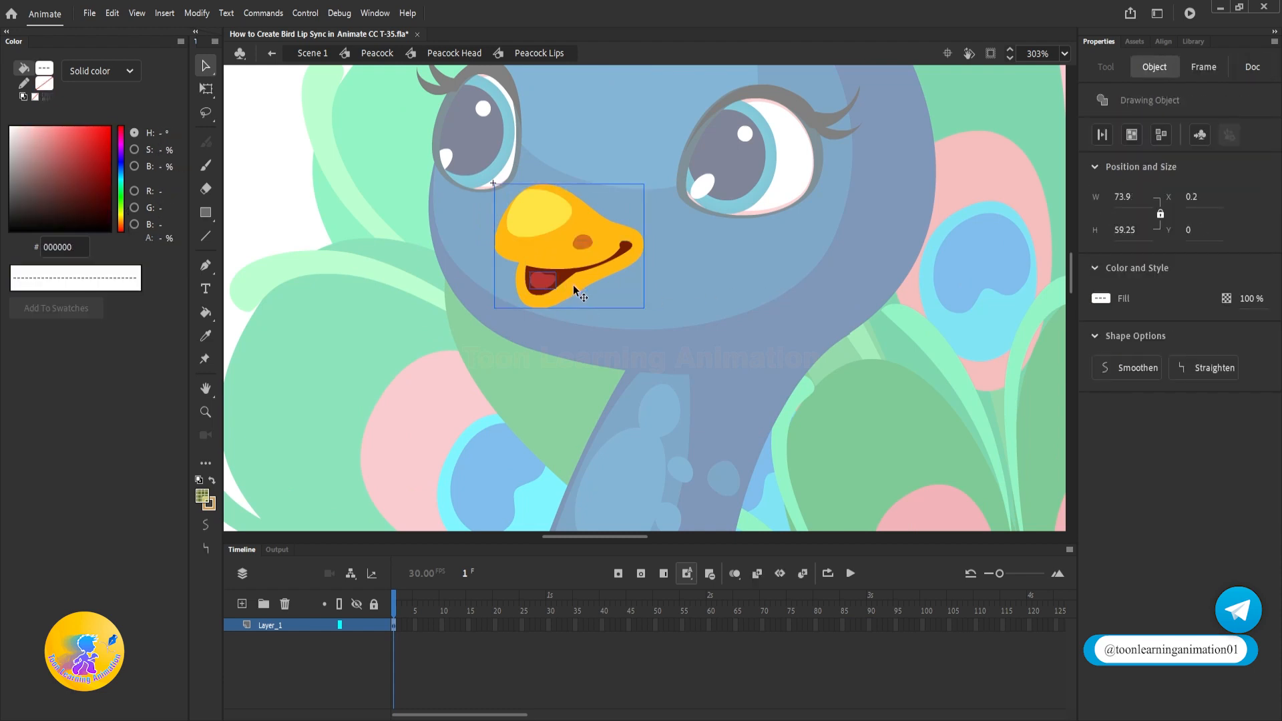
click(654, 311)
drag(571, 286, 525, 238)
key(ctrl+z)
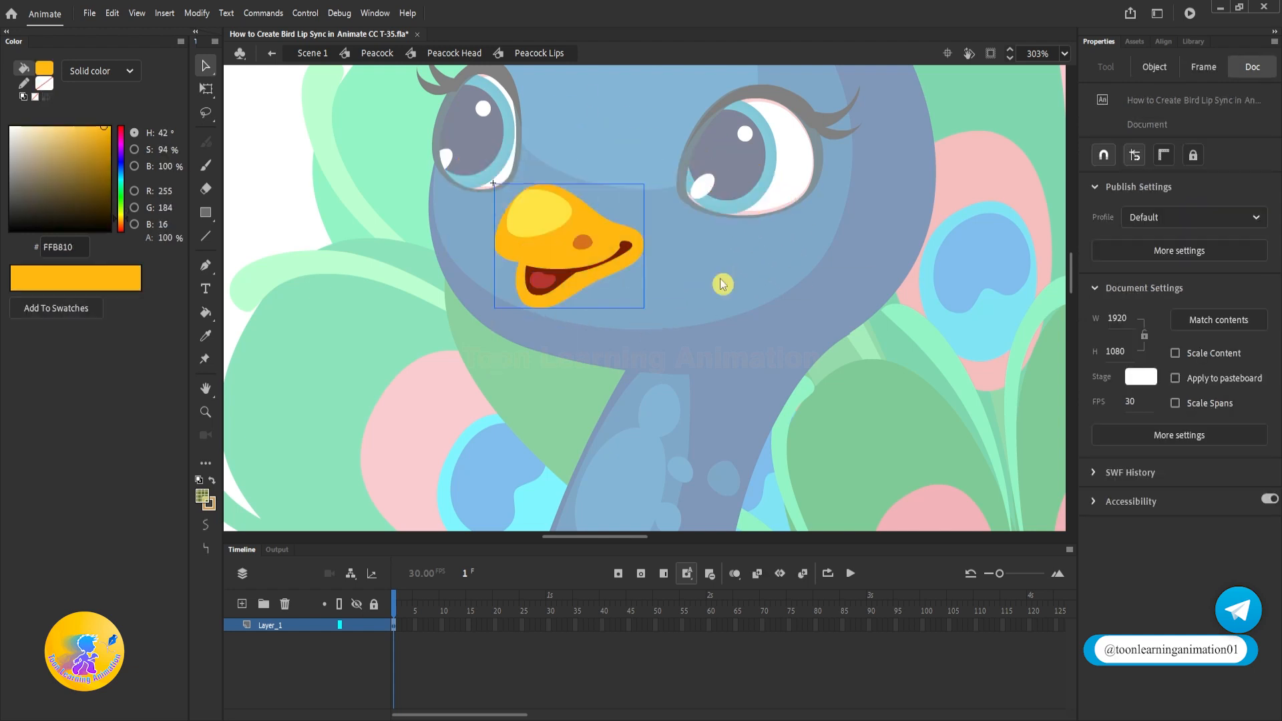
click(609, 251)
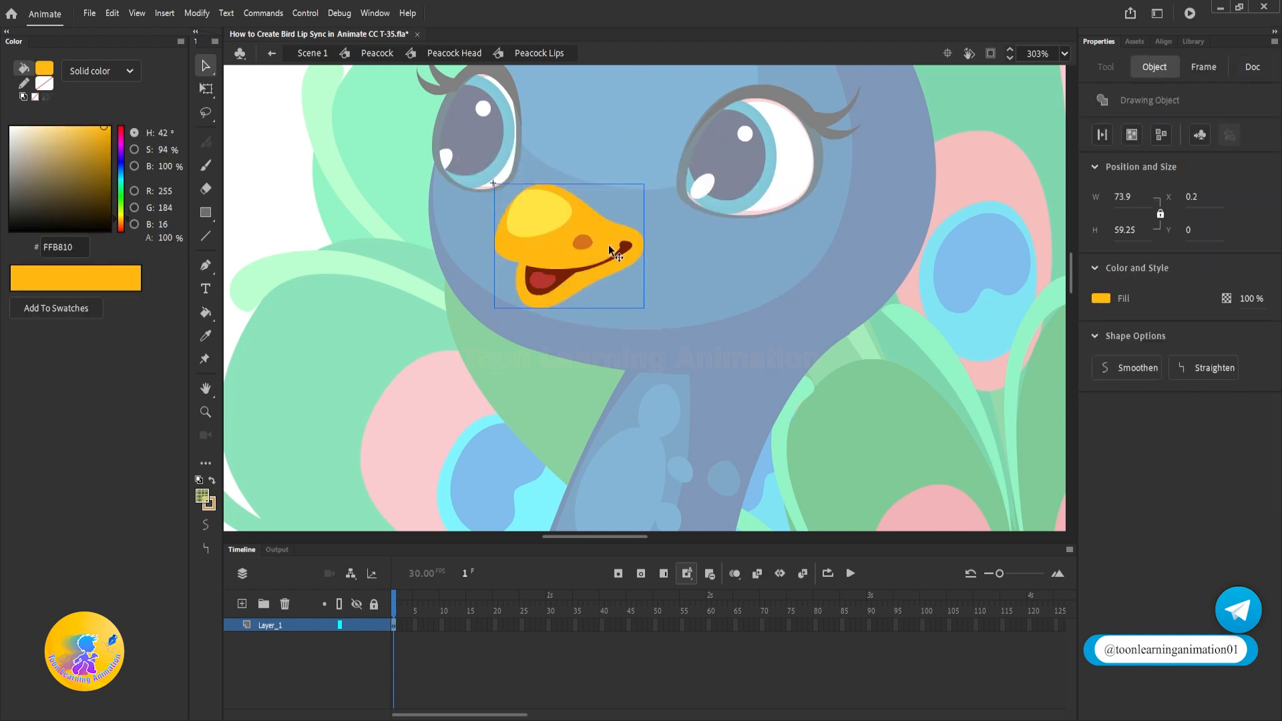
Select all the beak's drawing objects and break them apart into plain editable shapes
scroll(610, 252, up, 3)
drag(679, 305, 696, 353)
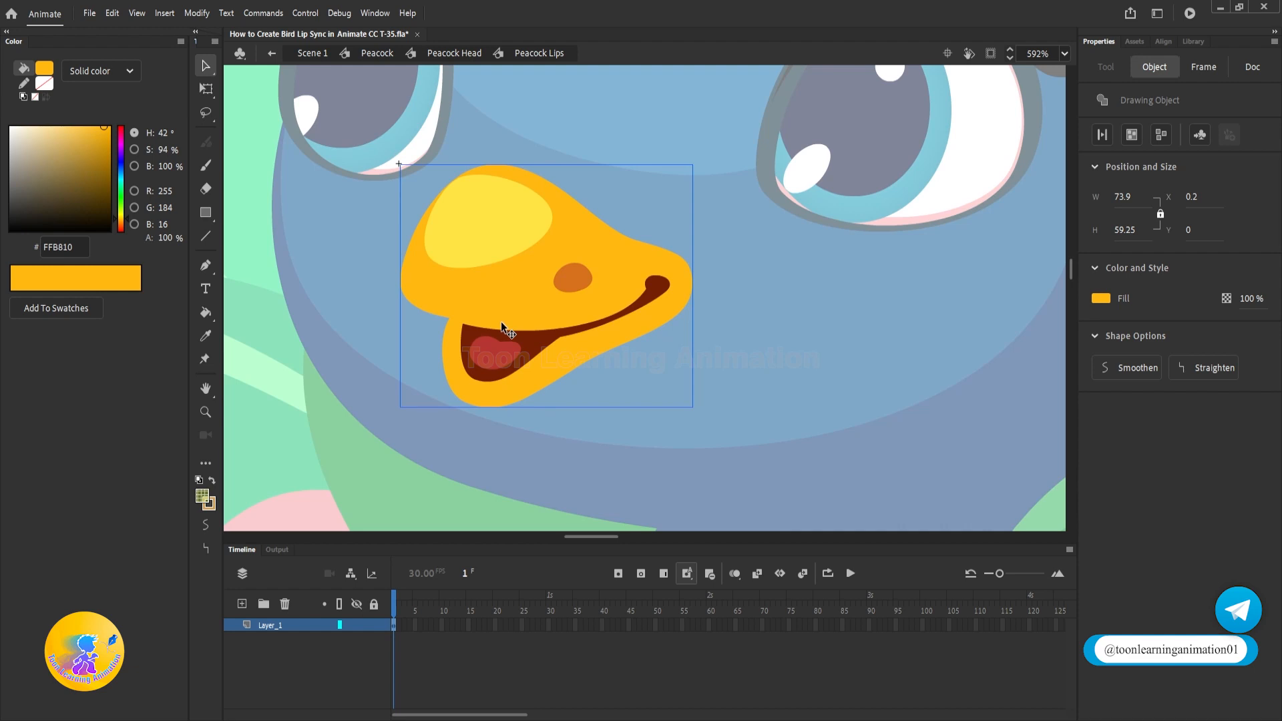
drag(386, 153, 678, 409)
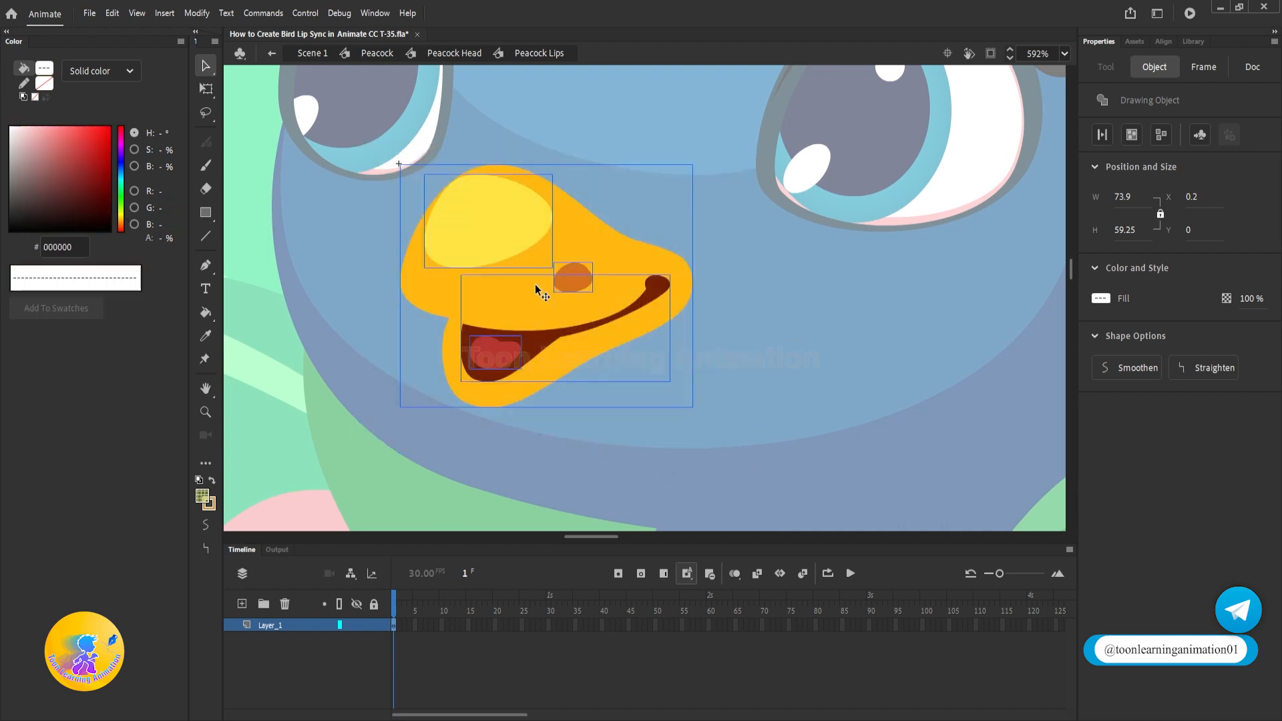
key(ctrl+b)
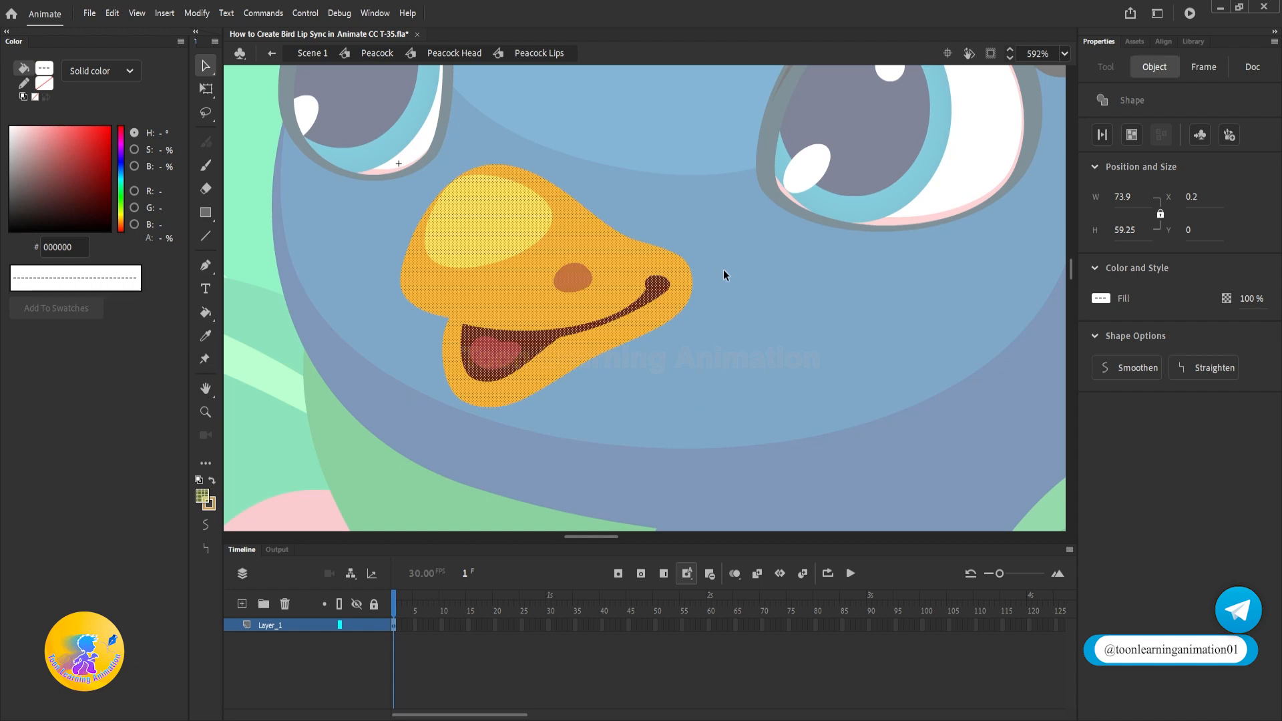
click(771, 297)
scroll(531, 293, up, 1)
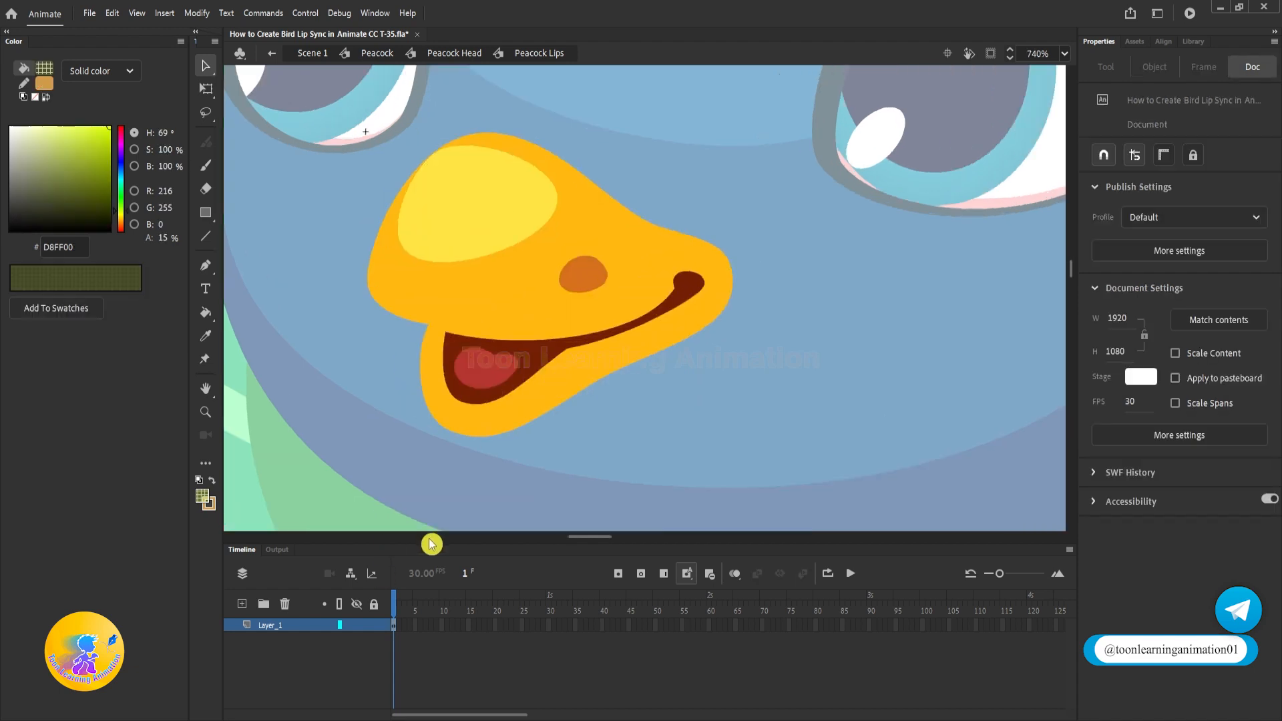
Insert a keyframe at frame 2 of Layer_1 holding a copy of the beak artwork
click(398, 625)
key(F6)
click(749, 388)
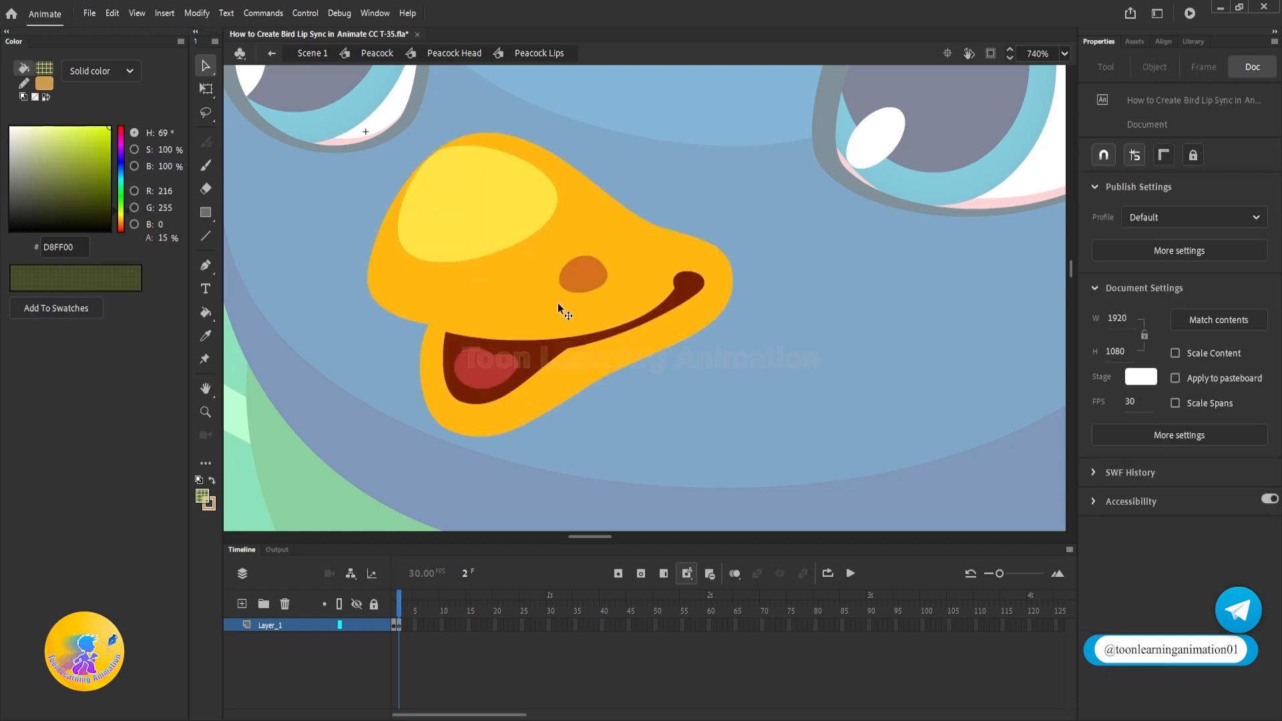
click(395, 592)
click(398, 623)
key(F6)
click(607, 415)
Outline the beak's orange fill with the Ink Bottle, using a darker orange stroke, DA8500, sampled and adjusted from the beak colour
click(210, 506)
key(Escape)
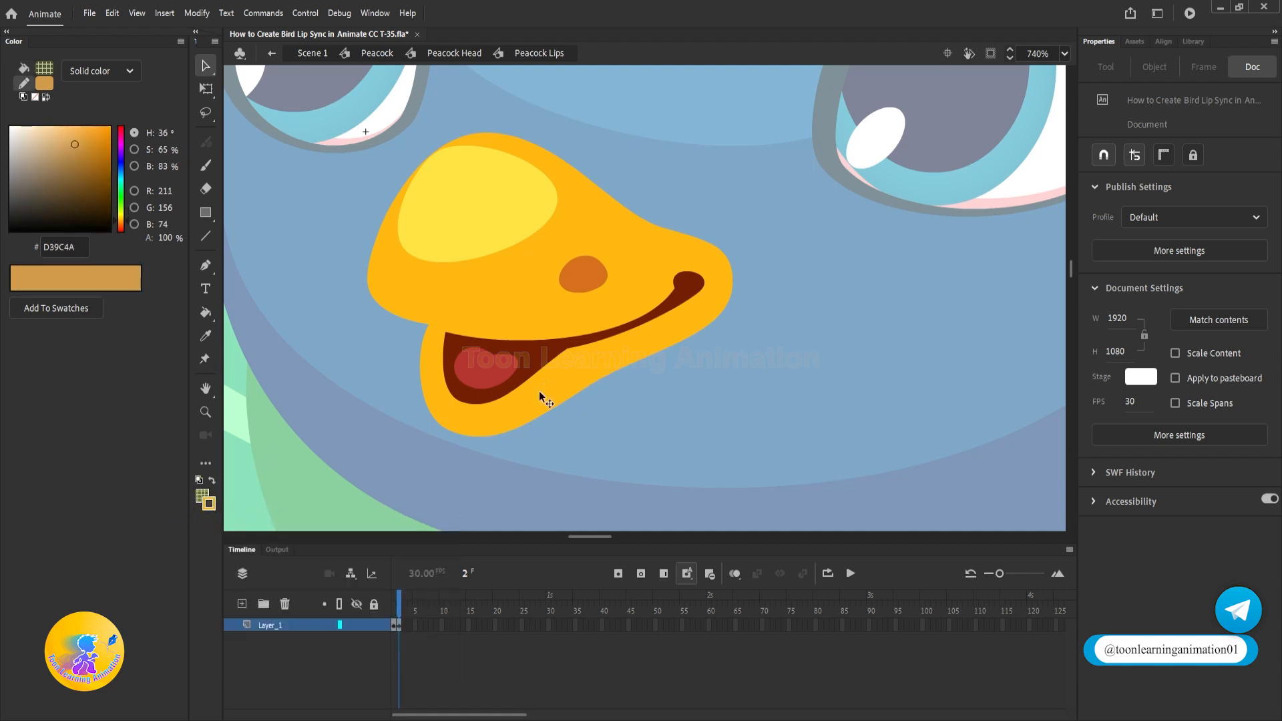
click(211, 506)
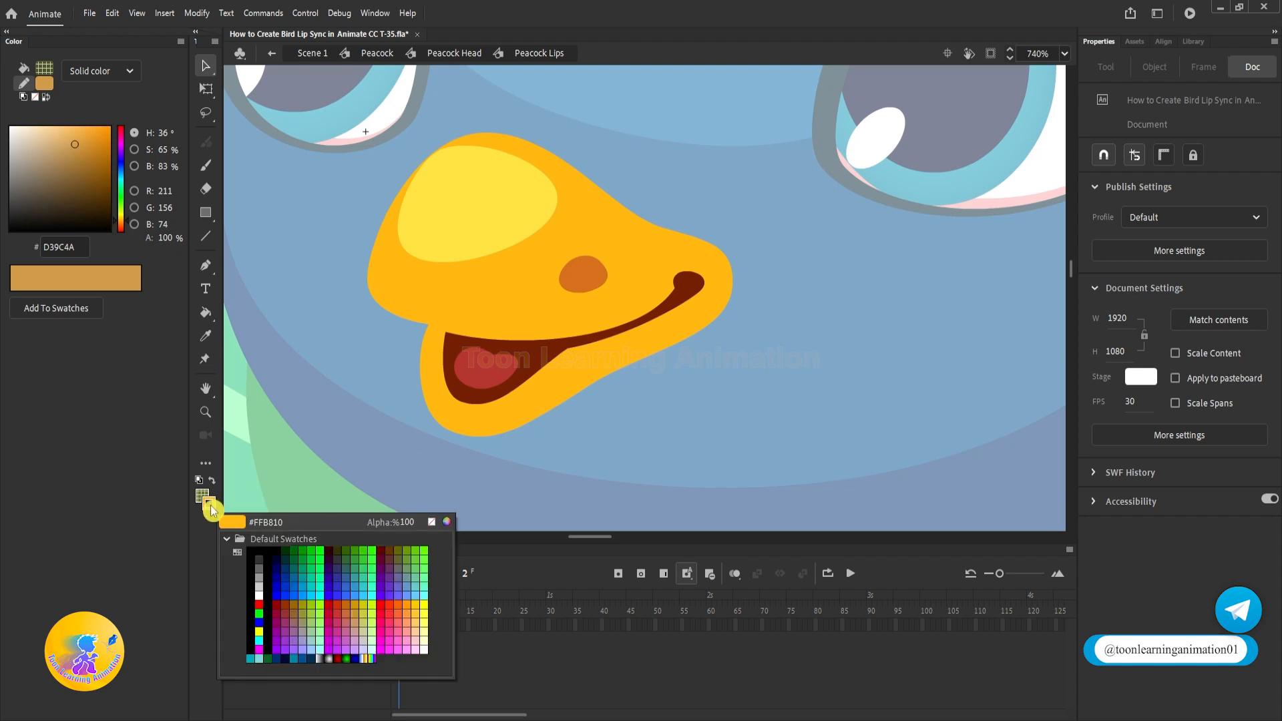
click(452, 525)
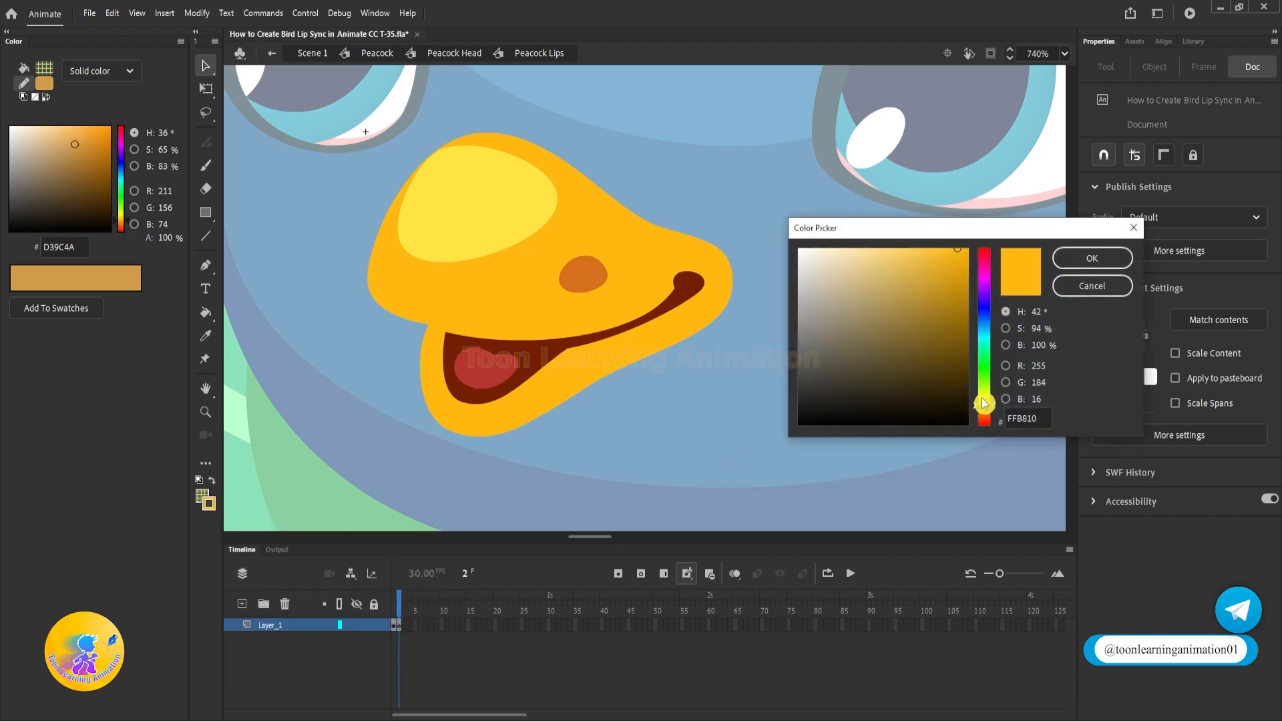
drag(993, 409, 995, 413)
click(967, 274)
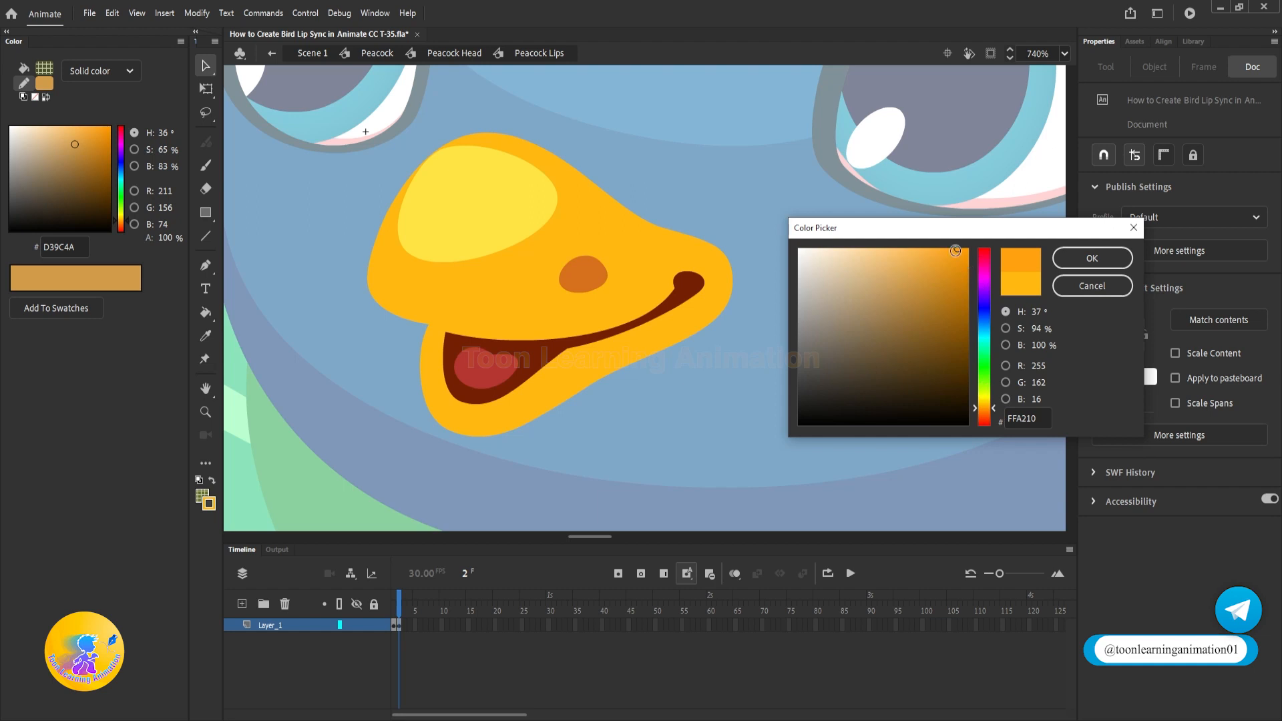
click(1065, 258)
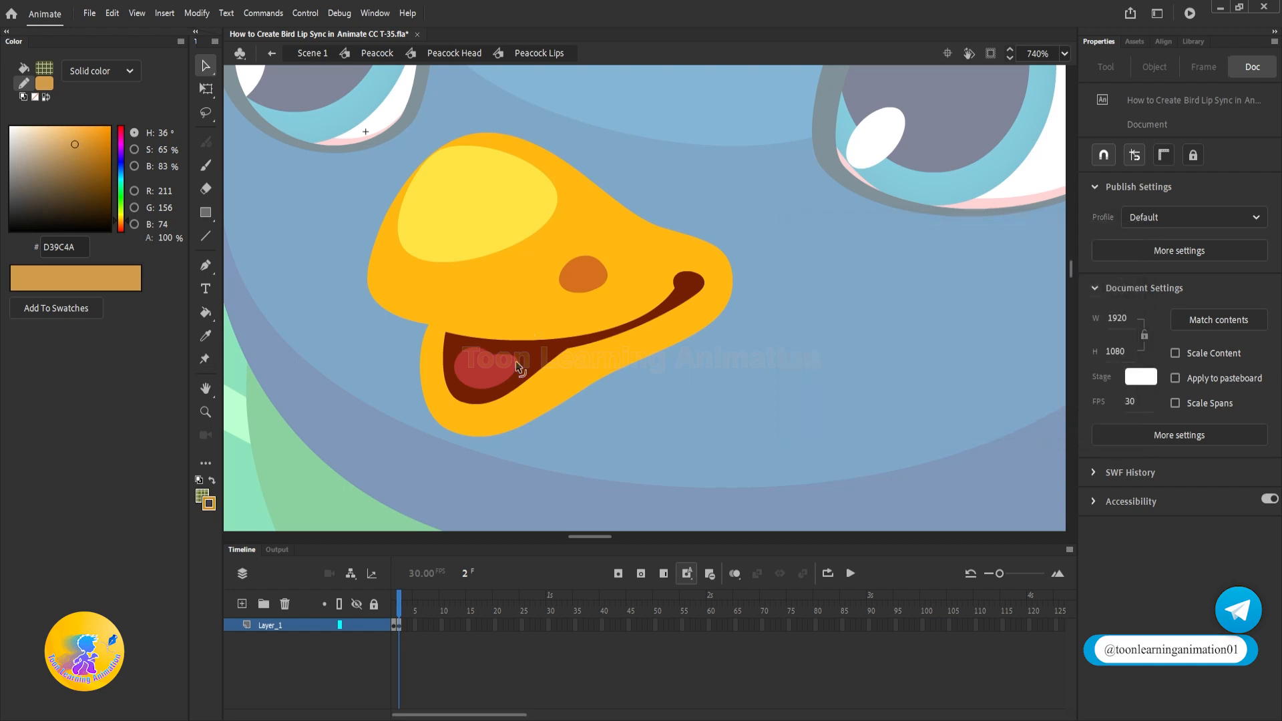
key(s)
click(614, 357)
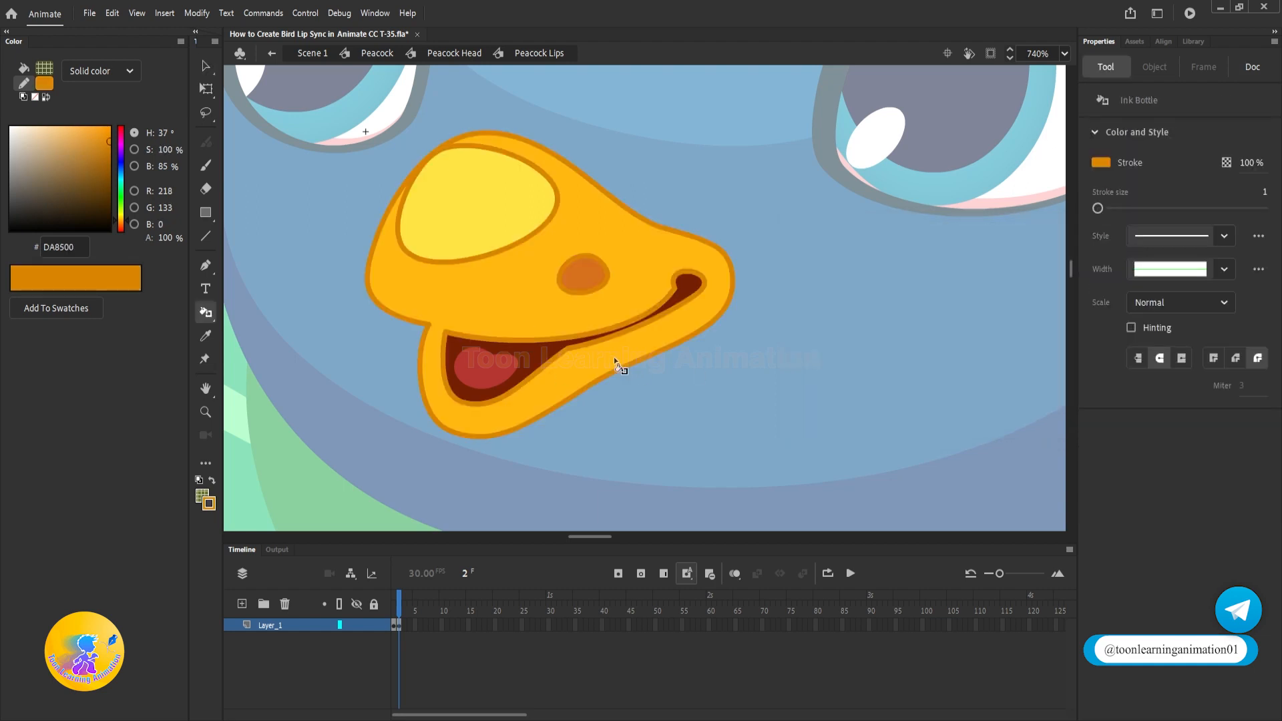
key(v)
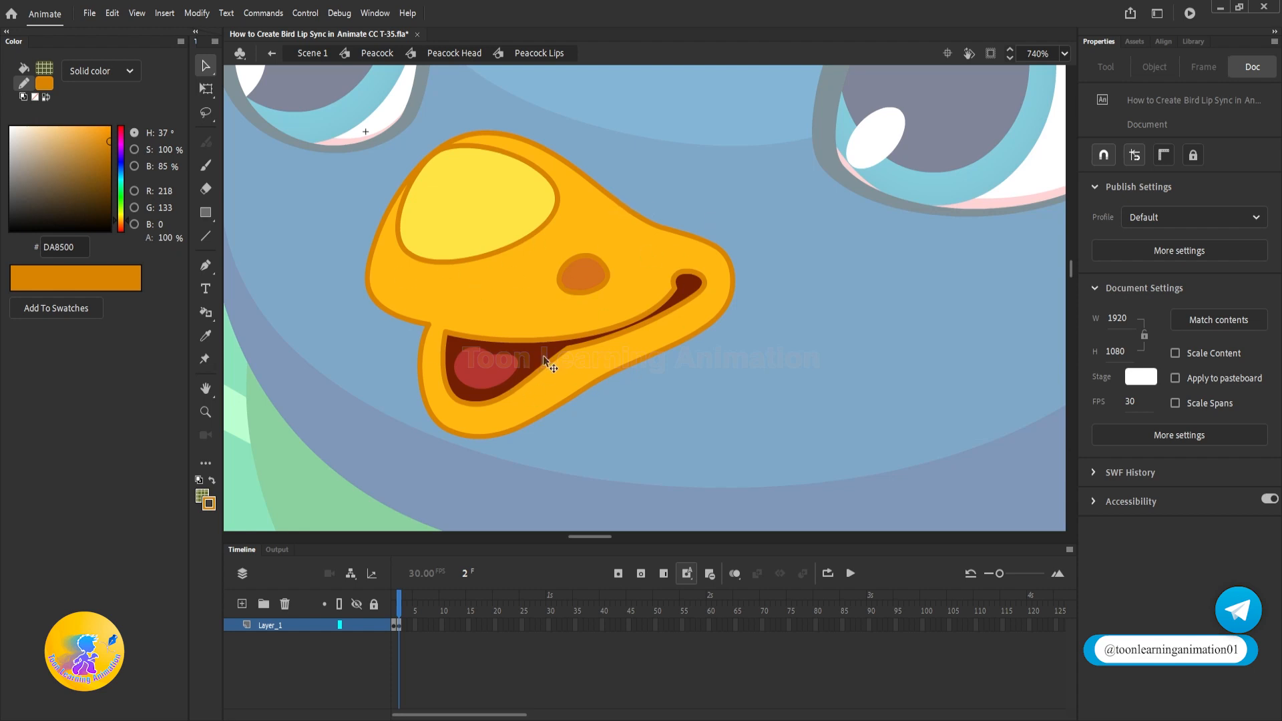
Draw a short line joining the notch in the beak's outer outline to the front corner of the mouth opening
scroll(434, 325, up, 3)
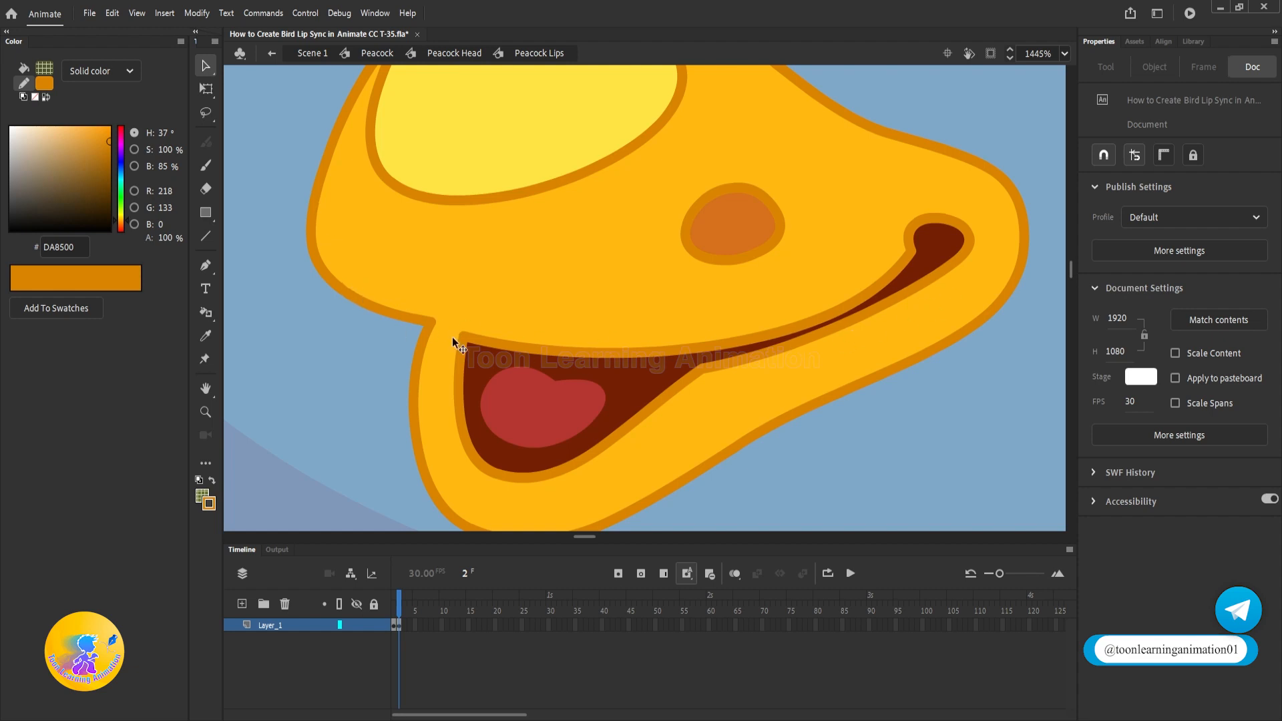
scroll(590, 342, down, 3)
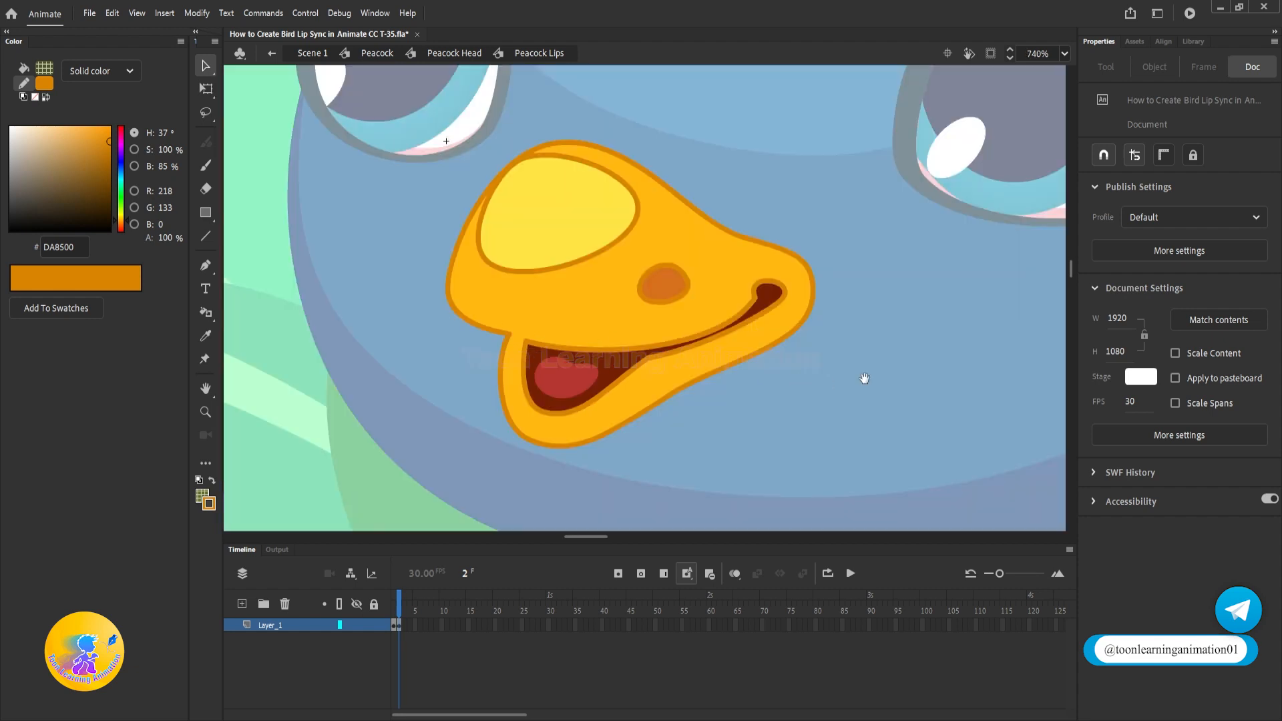
scroll(466, 360, up, 4)
key(n)
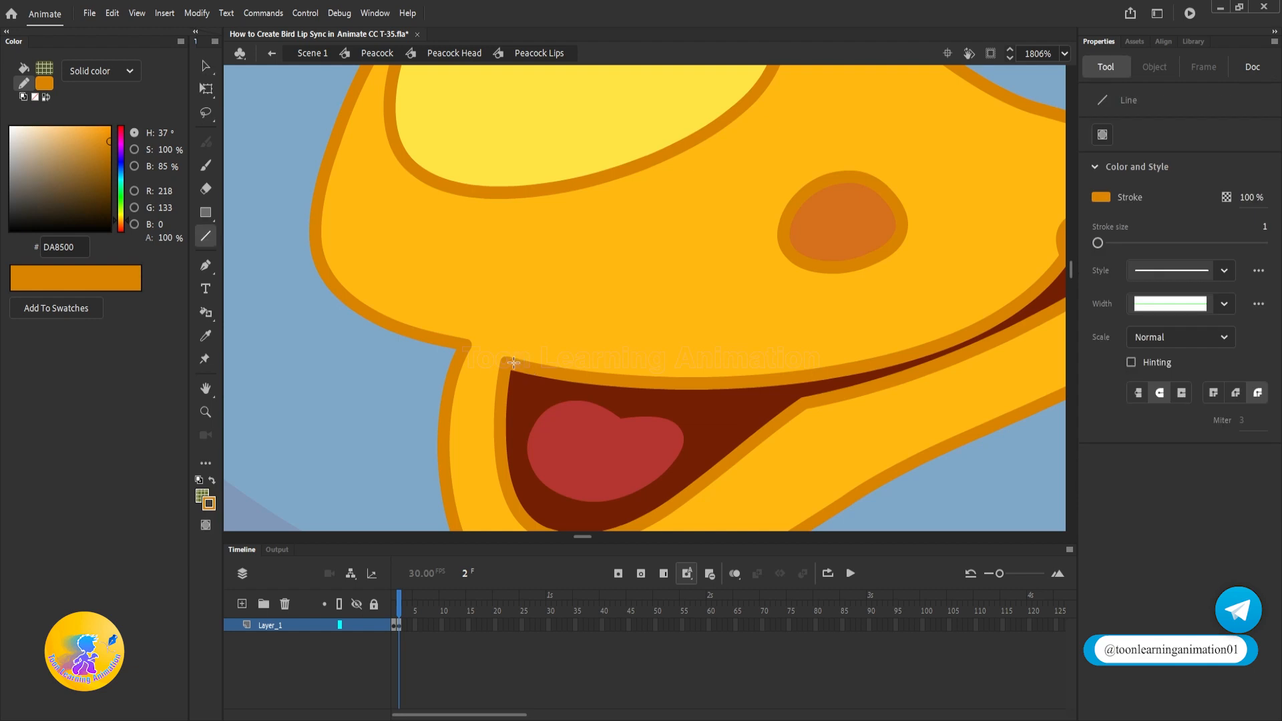
key(v)
scroll(468, 360, down, 2)
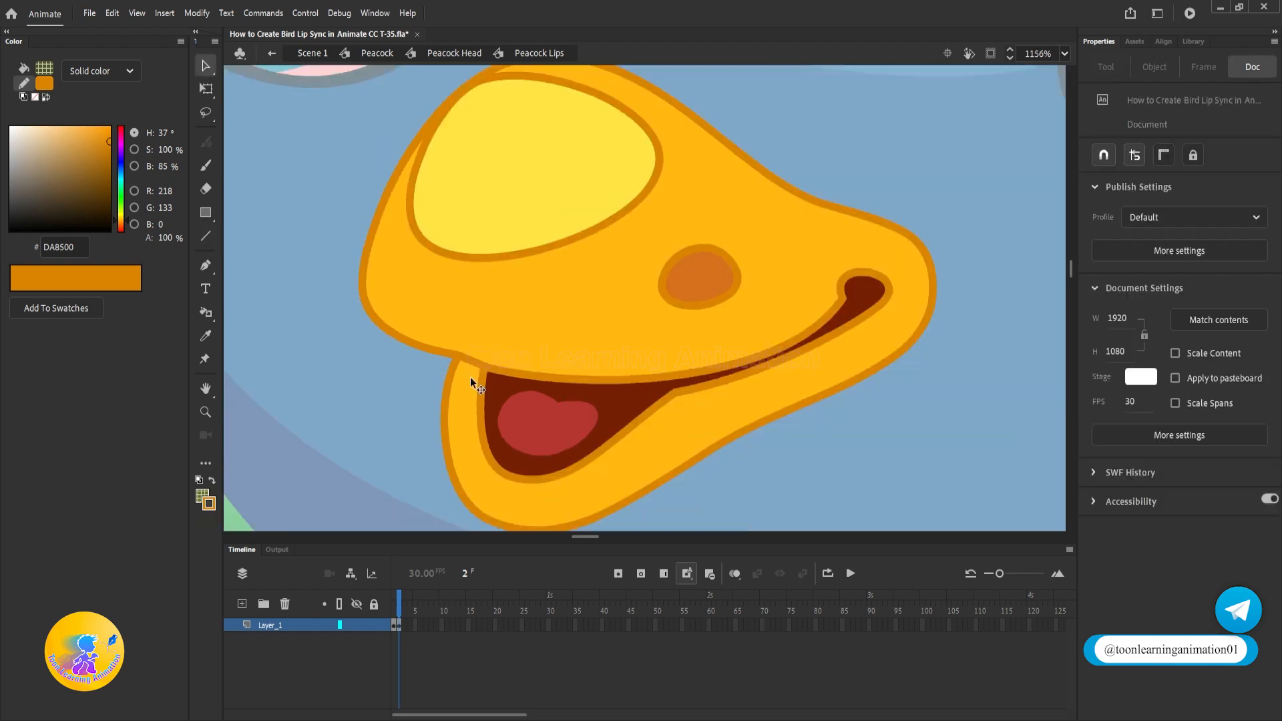
Draw a line from the rear mouth corner up to the beak's outer outline, separating the upper and lower beak
scroll(861, 293, up, 1)
scroll(731, 375, up, 1)
key(n)
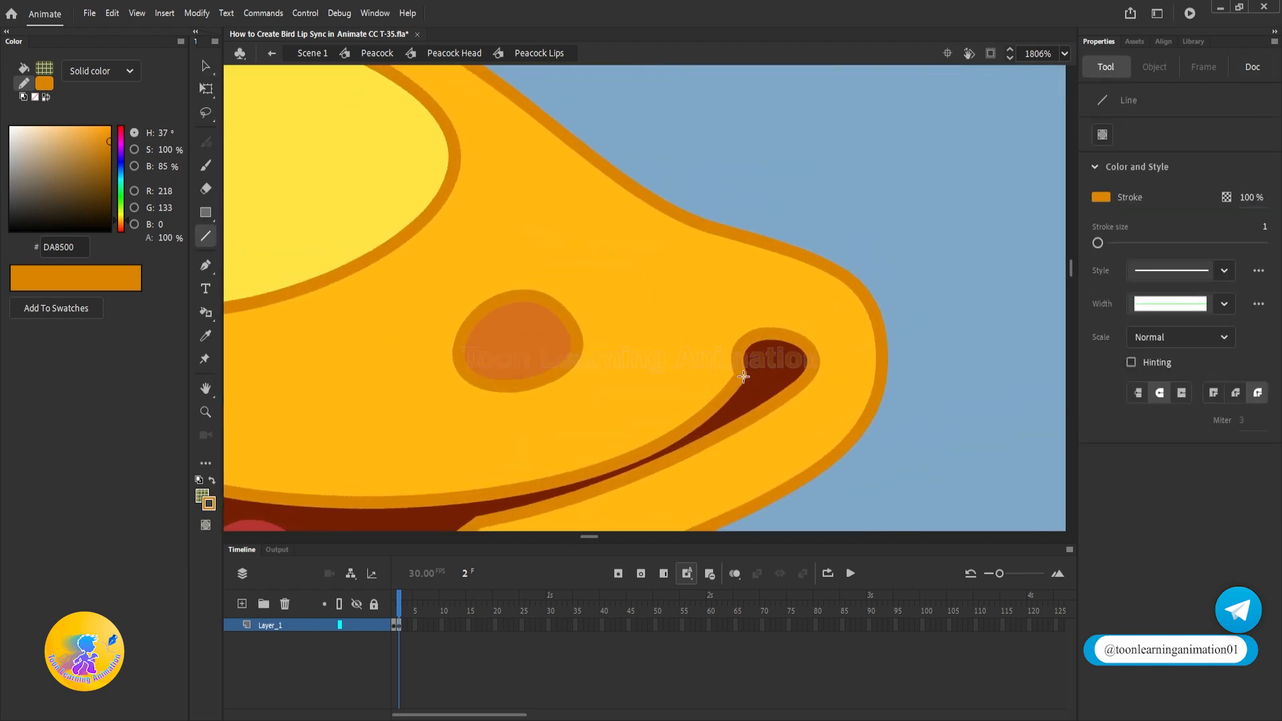
drag(742, 375, 809, 251)
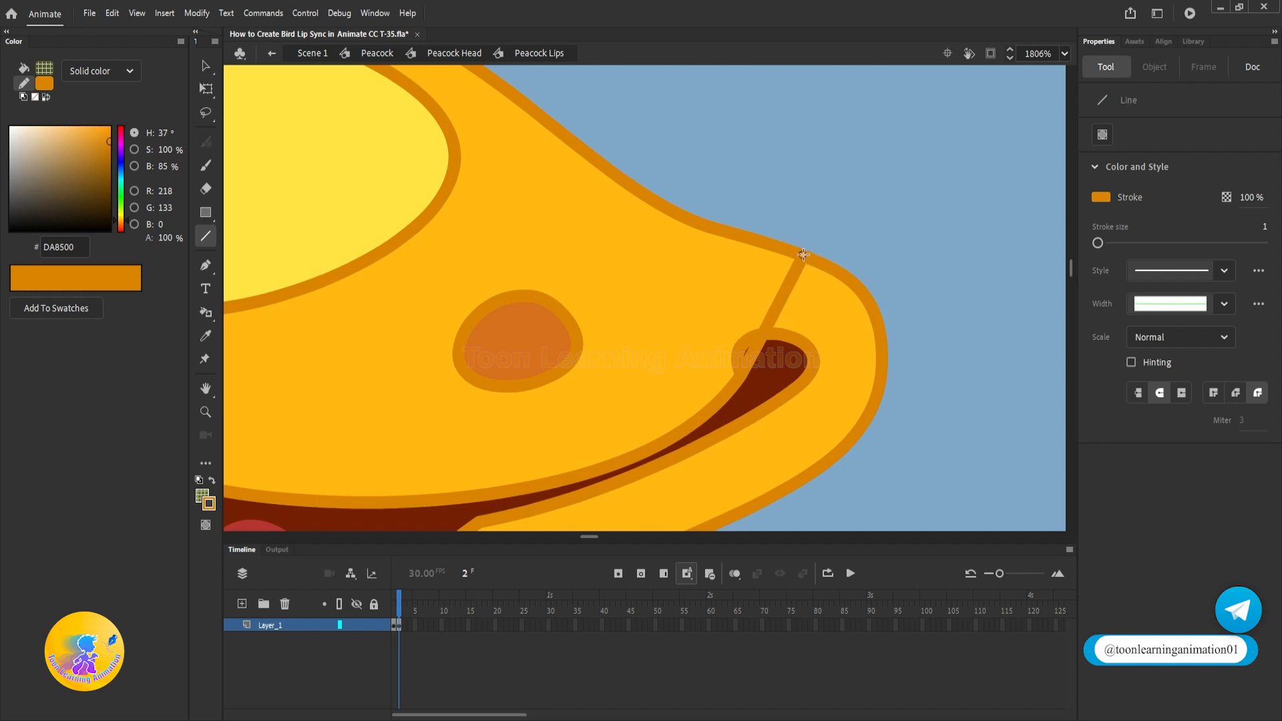
key(v)
Select all the dark red mouth fill pieces together with the tongue and group them
click(745, 347)
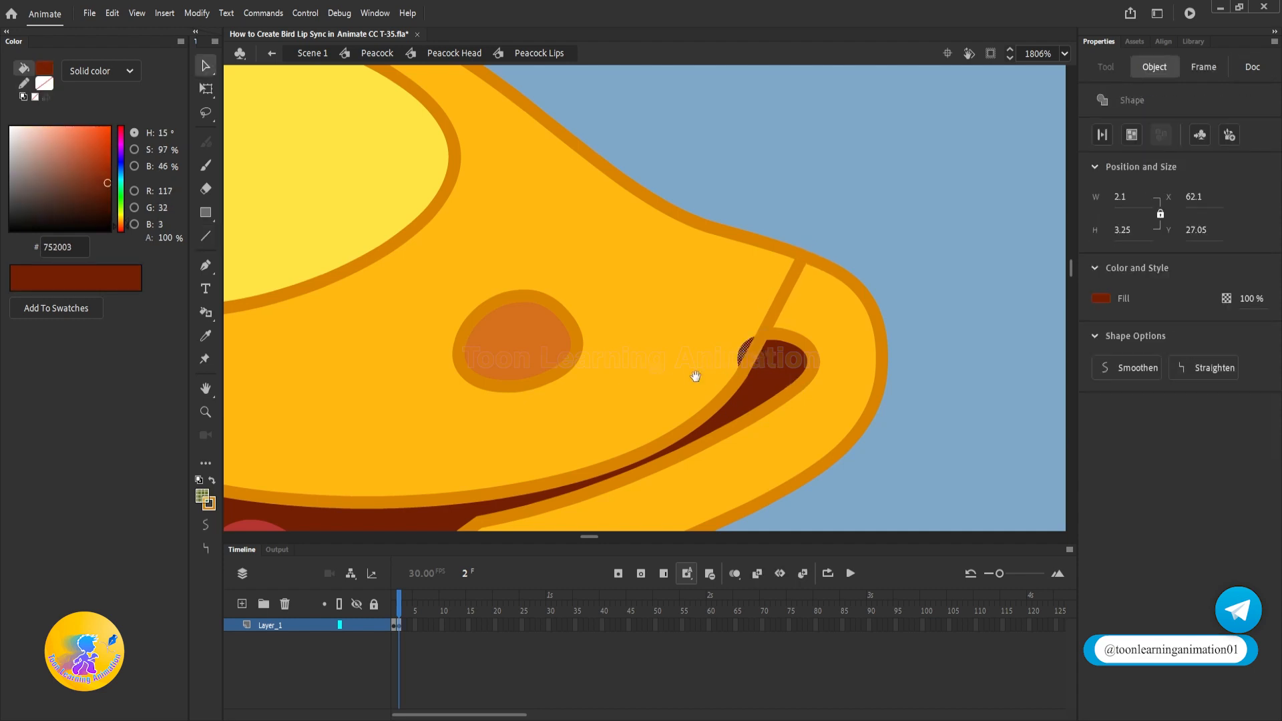
drag(695, 377, 832, 290)
shift+click(919, 281)
drag(517, 354, 635, 258)
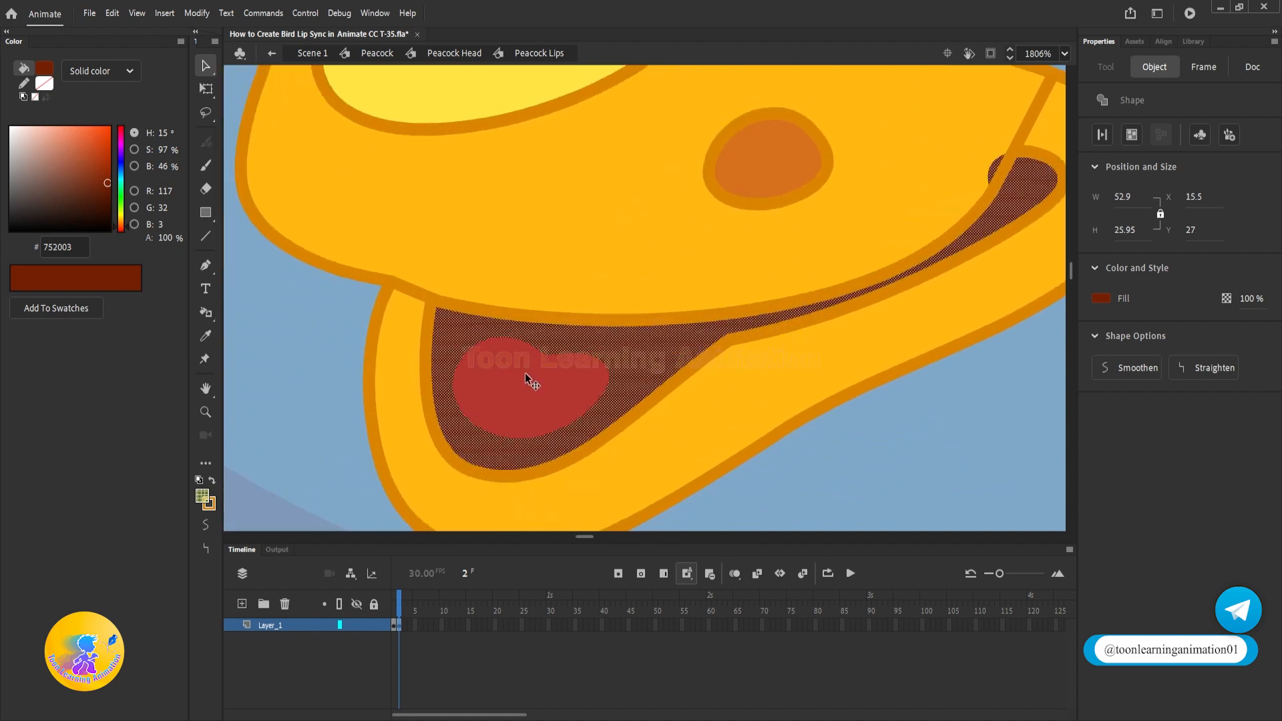
shift+click(527, 375)
scroll(531, 380, down, 2)
key(ctrl+g)
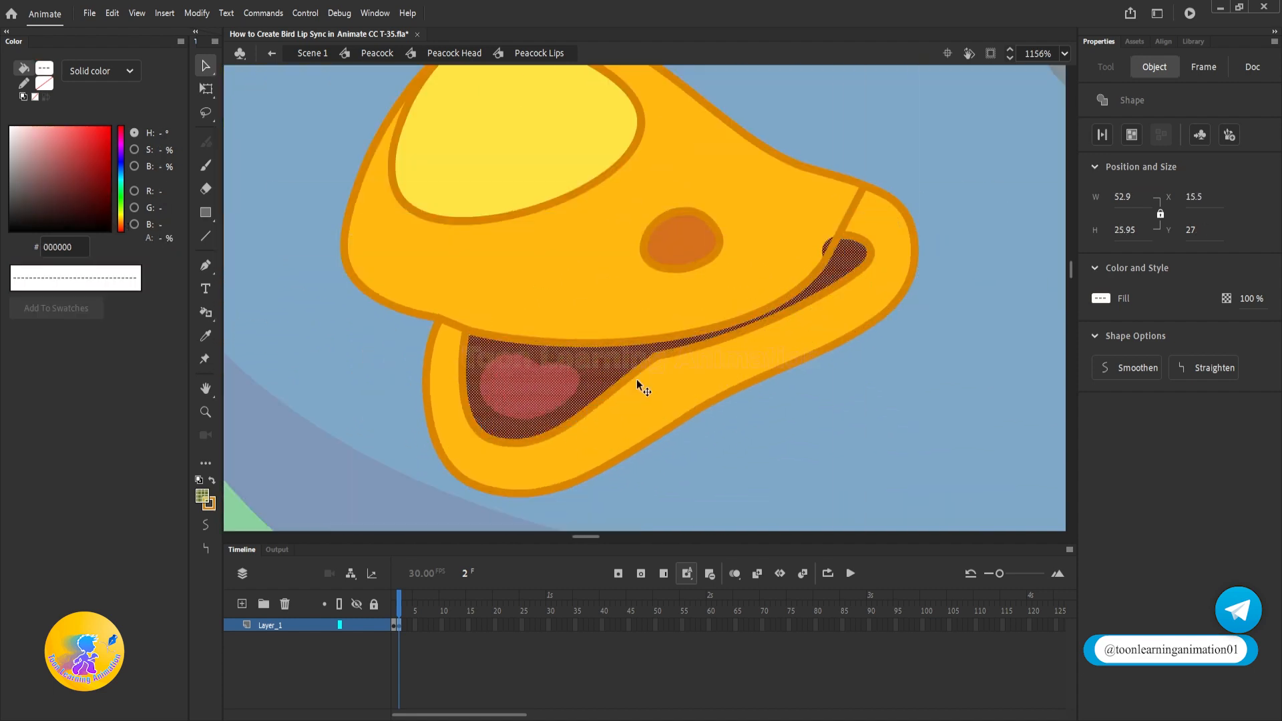
Move the mouth interior group onto a new layer above Layer_1, keeping its original position
drag(642, 376, 580, 386)
key(ctrl+x)
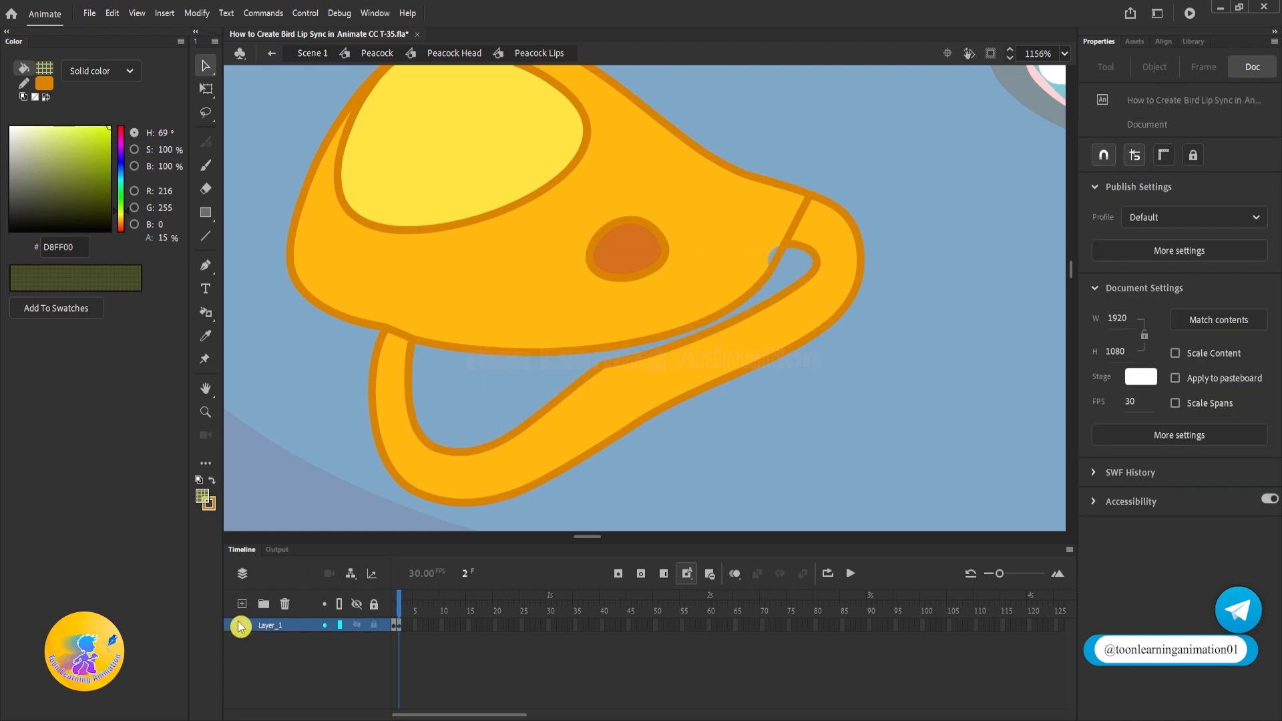
click(242, 604)
key(ctrl+shift+v)
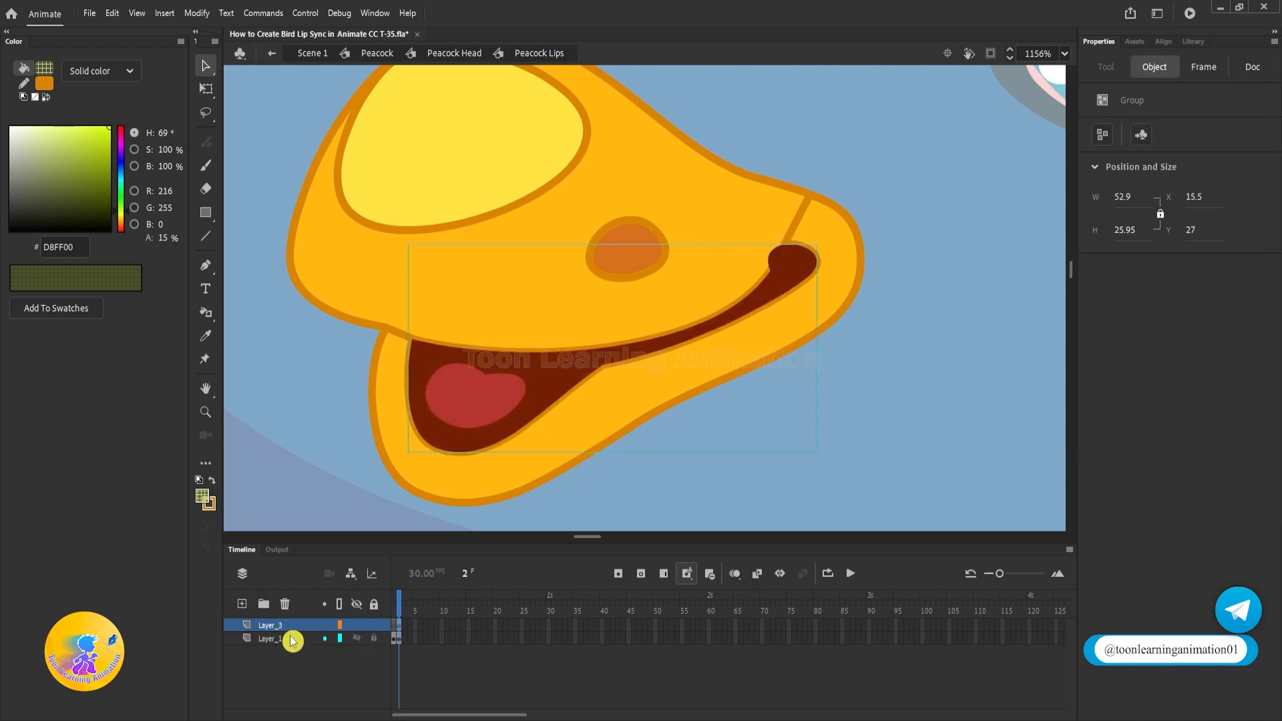
Hide Layer_3 with the mouth interior and enlarge the timeline's frame display
click(357, 626)
drag(1007, 575, 1019, 578)
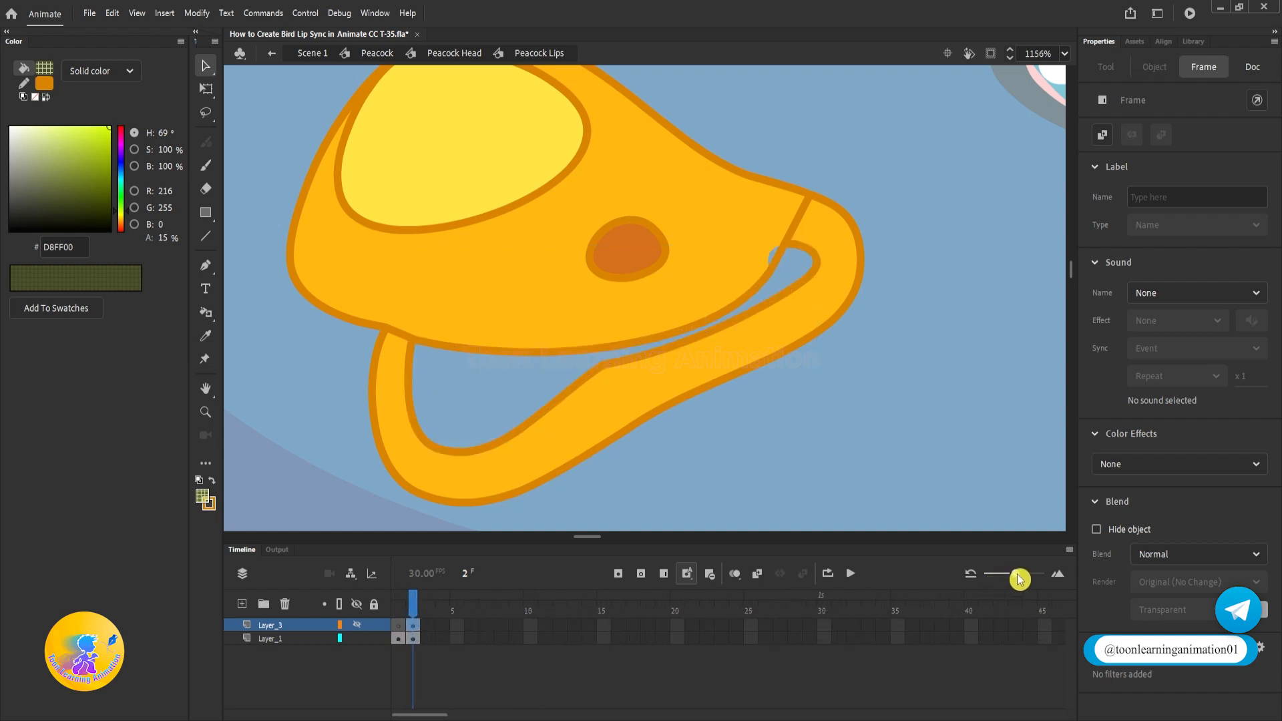
click(924, 394)
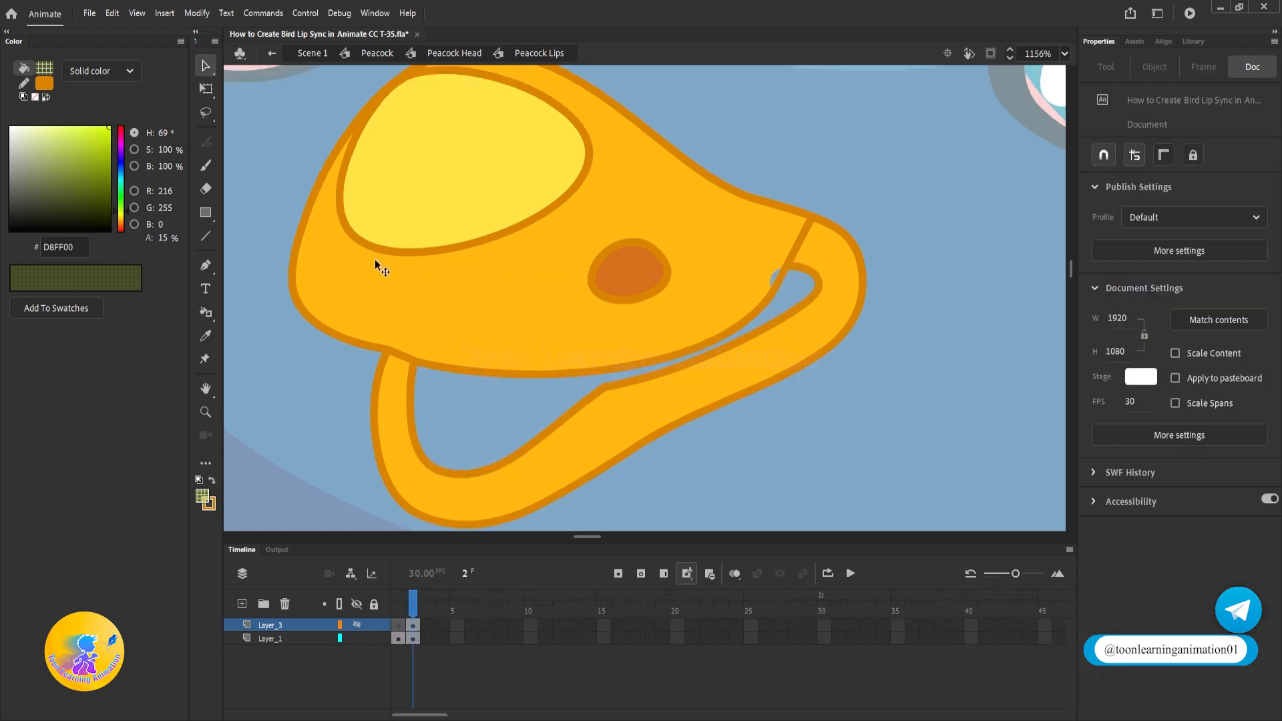
Group the upper beak shapes into one object on Layer_1
drag(504, 270, 505, 303)
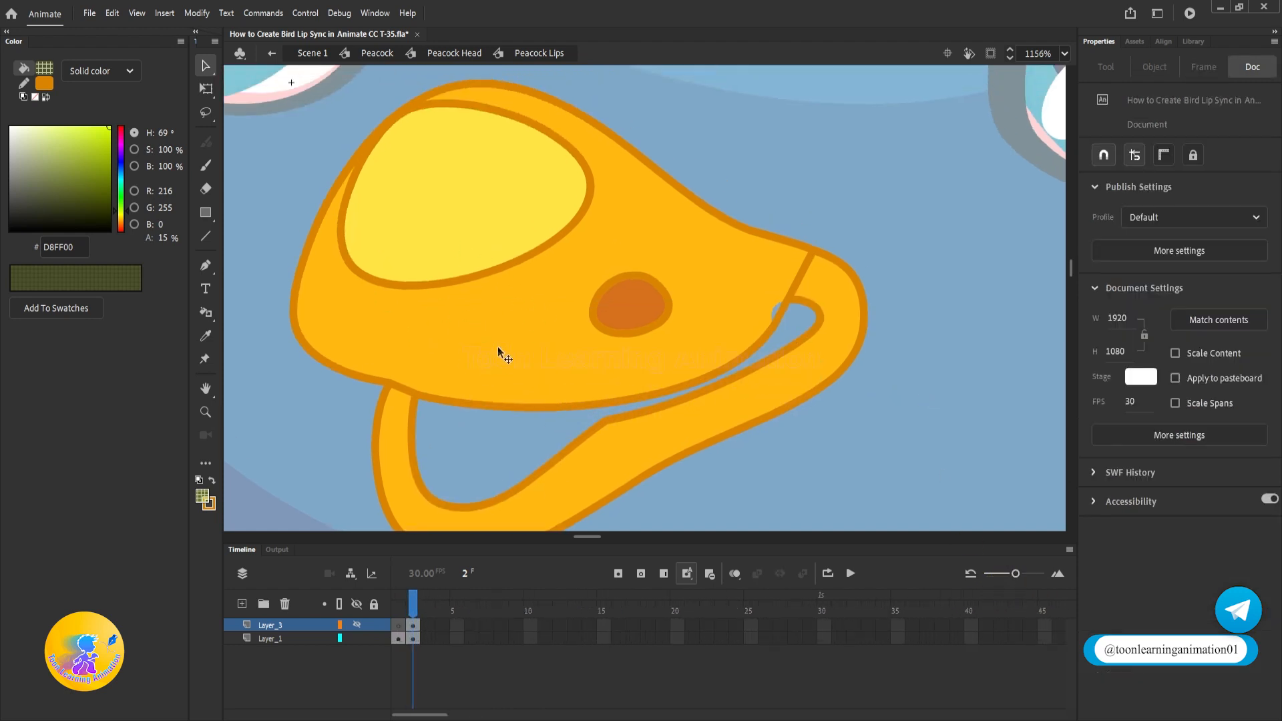
click(482, 362)
drag(475, 354, 481, 311)
key(ctrl+z)
key(ctrl+g)
Select the lower beak's fill together with its outline and group them
drag(851, 403, 838, 350)
click(786, 319)
double_click(764, 332)
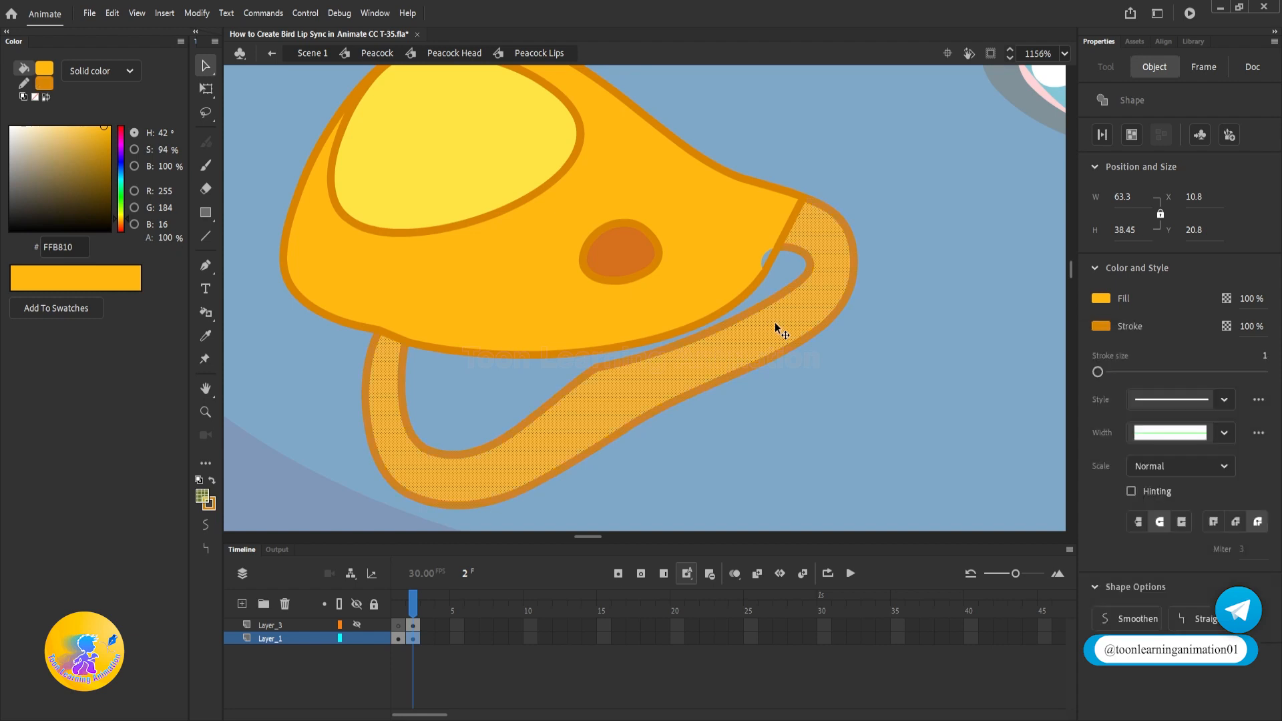
key(ctrl+g)
drag(764, 327, 840, 342)
key(ctrl+z)
drag(502, 294, 486, 223)
key(ctrl+z)
drag(662, 418, 679, 438)
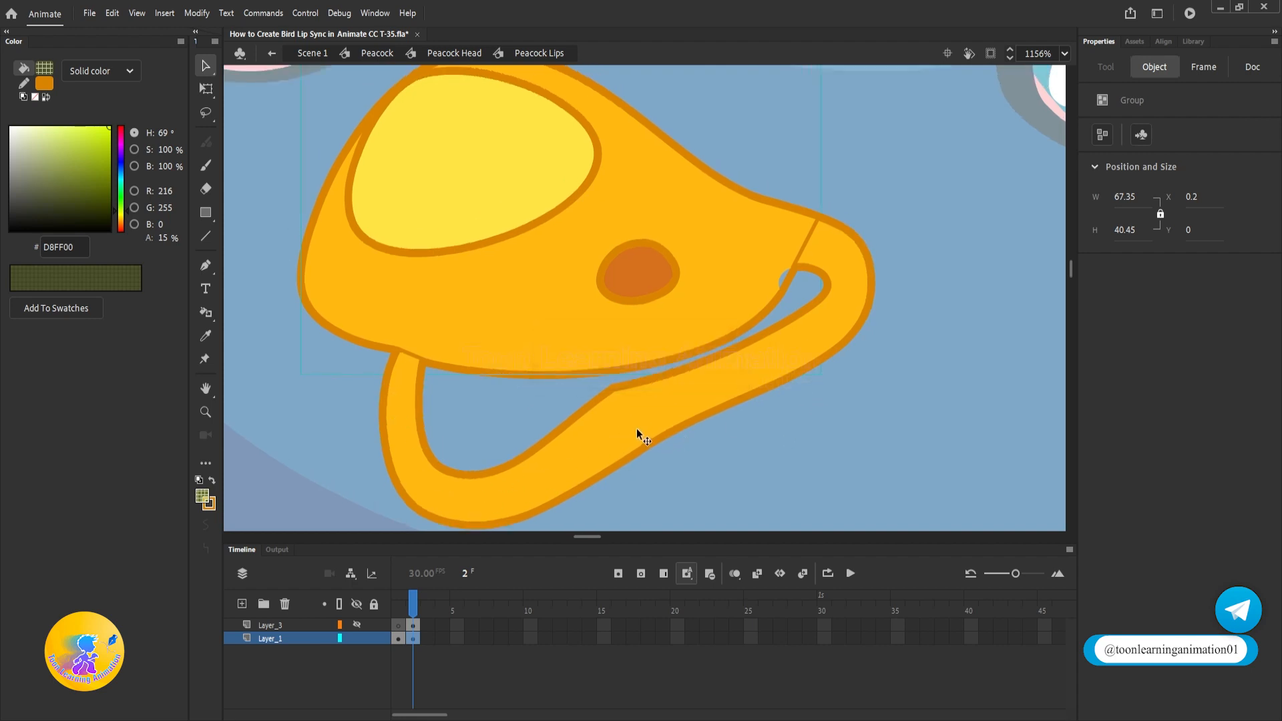
Inside the upper beak group, delete the outlines around the nostril and the yellow highlight
click(590, 389)
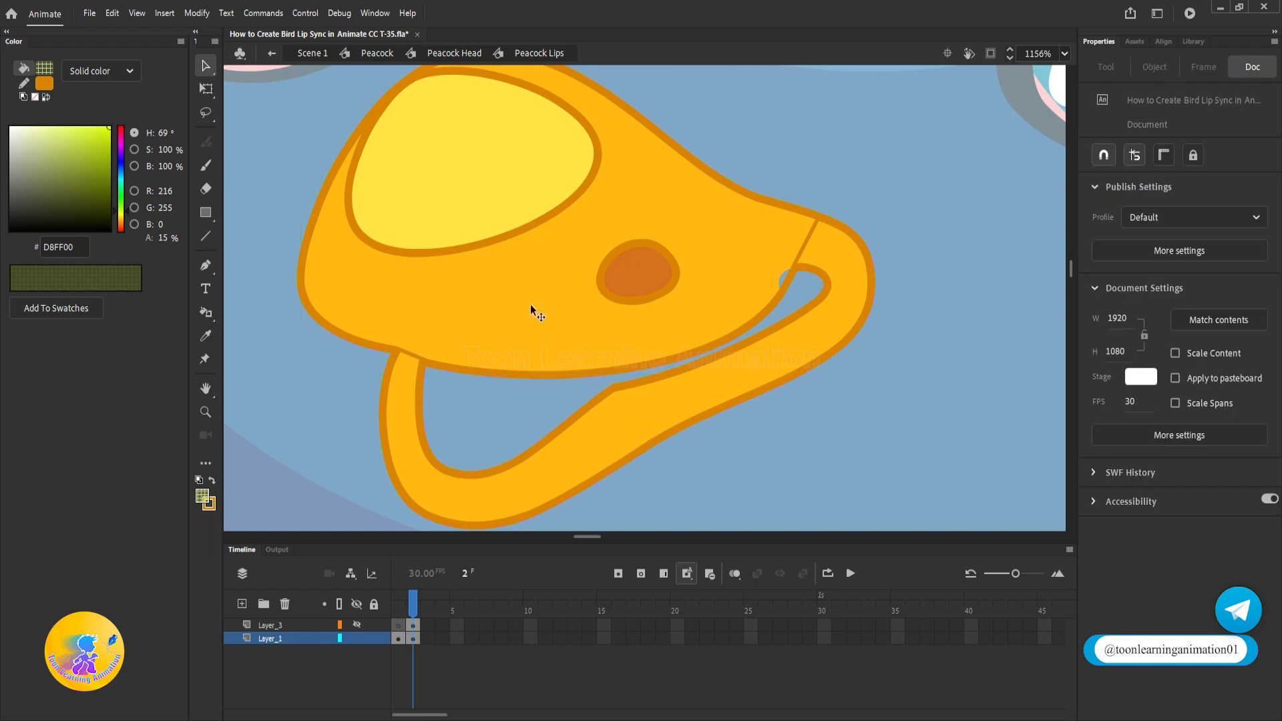
double_click(528, 294)
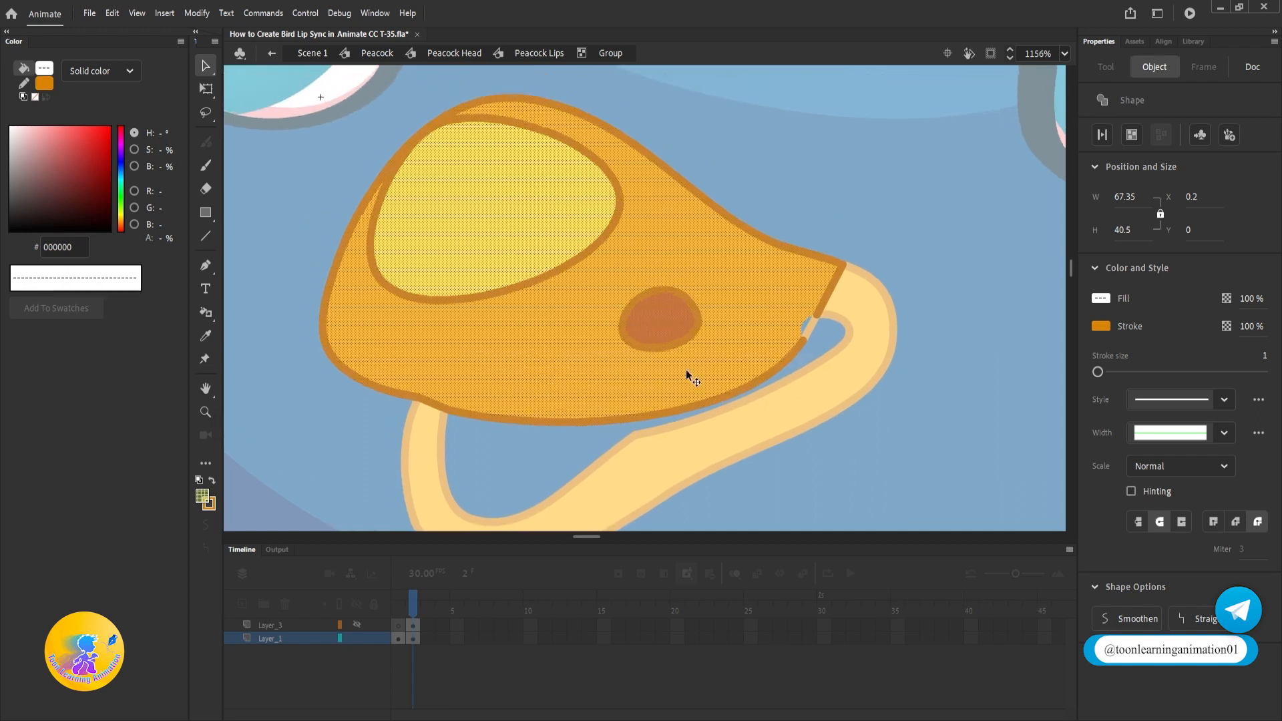
click(844, 166)
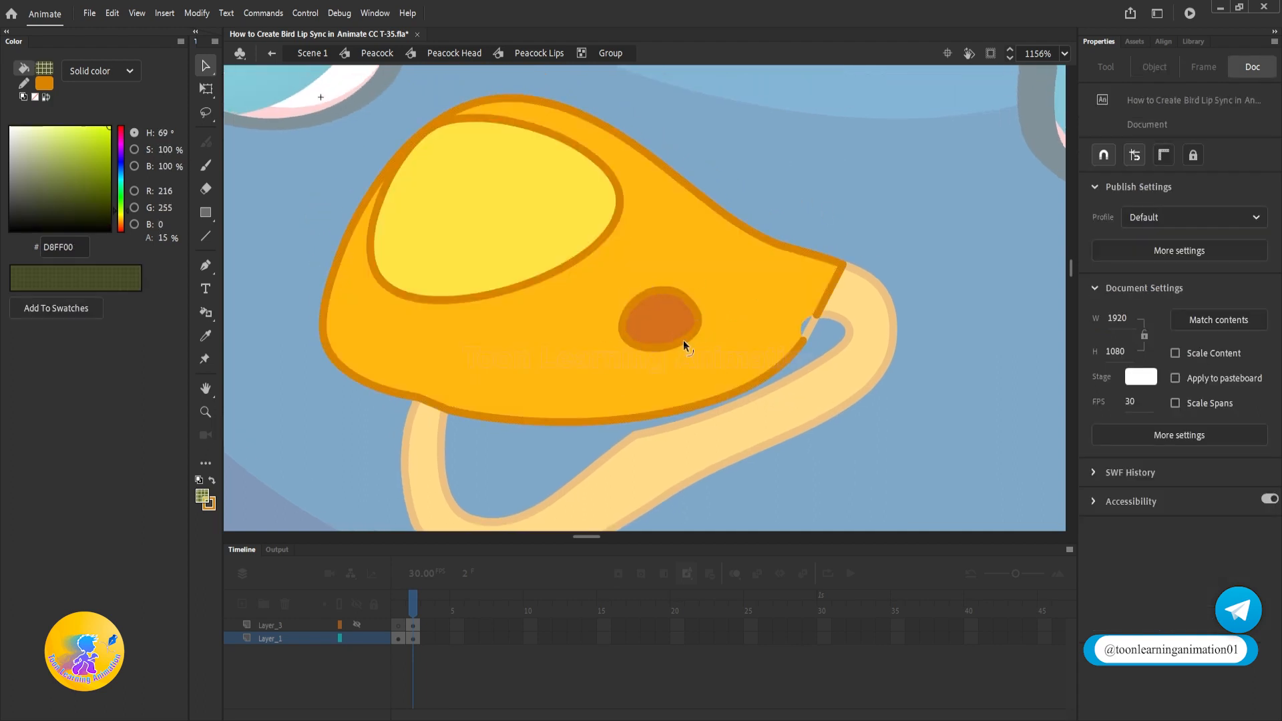
click(698, 326)
key(Delete)
scroll(754, 295, up, 3)
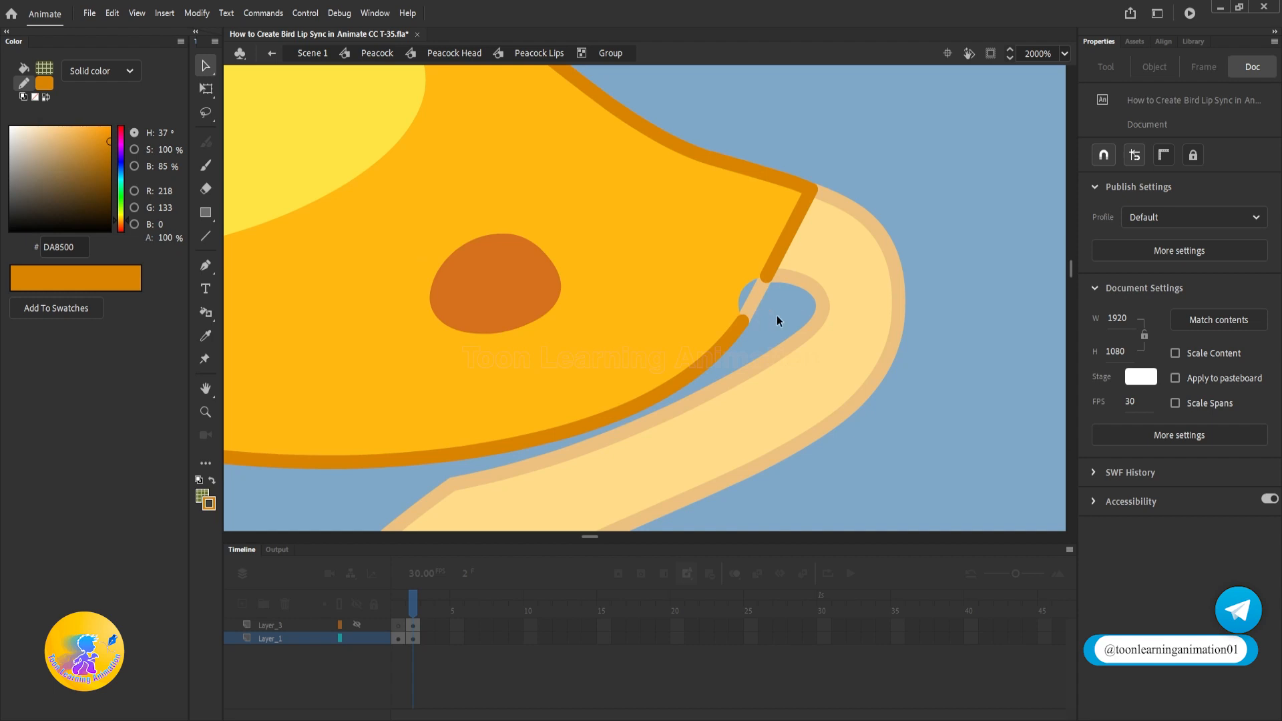
Move the loose stroke segment near the beak's corner into the upper beak group to close its outline gap
double_click(776, 315)
click(758, 298)
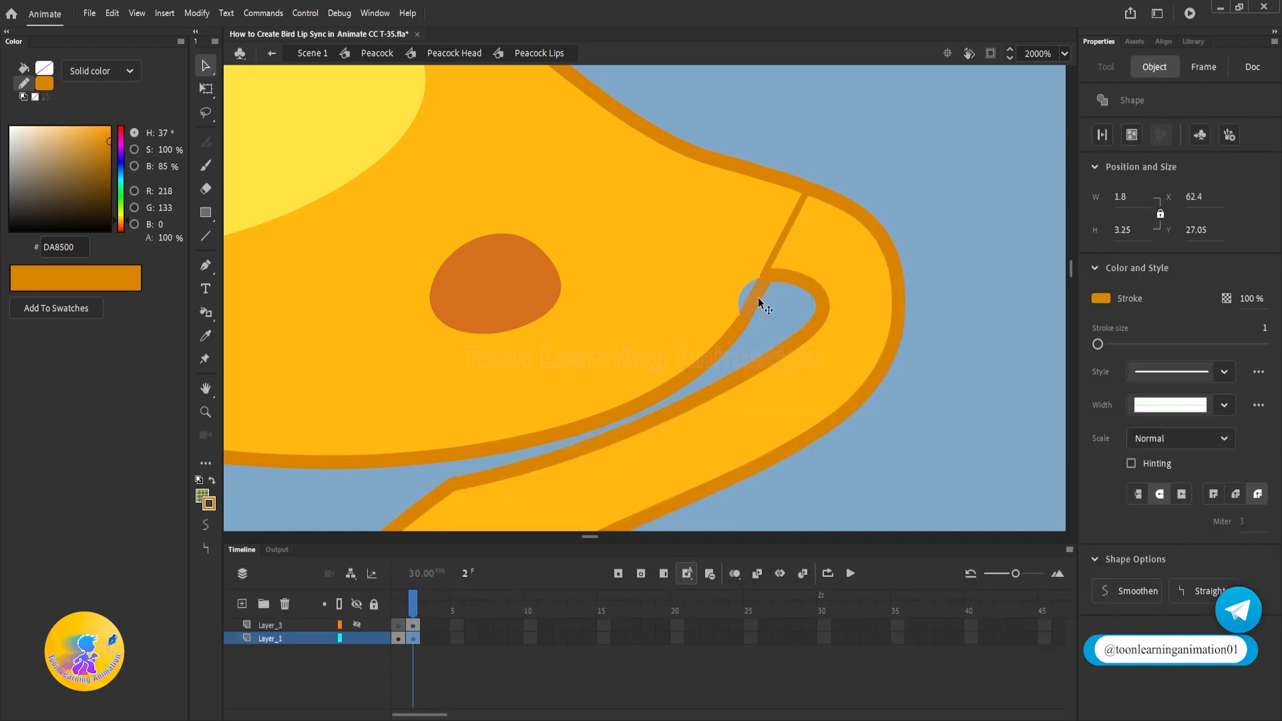
key(Delete)
double_click(675, 242)
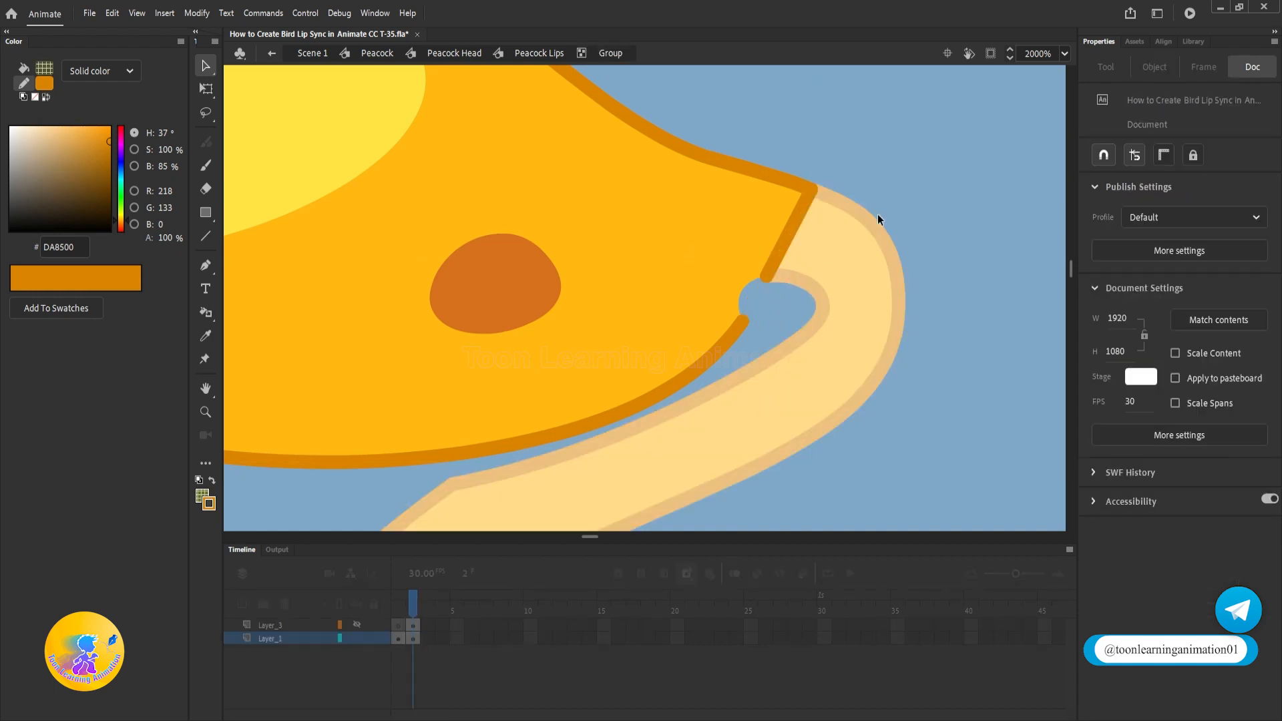
key(ctrl+z)
click(911, 199)
Sample the upper beak's orange FFB810 and fill the small empty notch inside its closed outline
key(i)
click(747, 262)
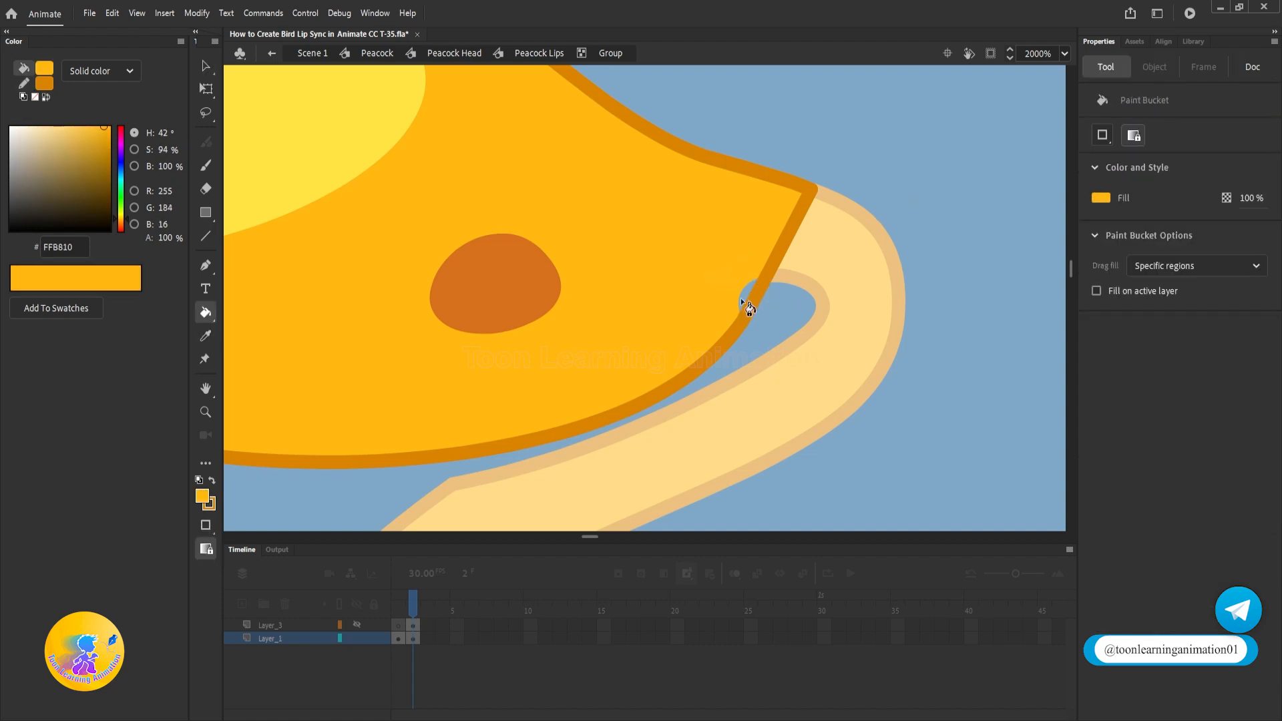
scroll(749, 296, right, 3)
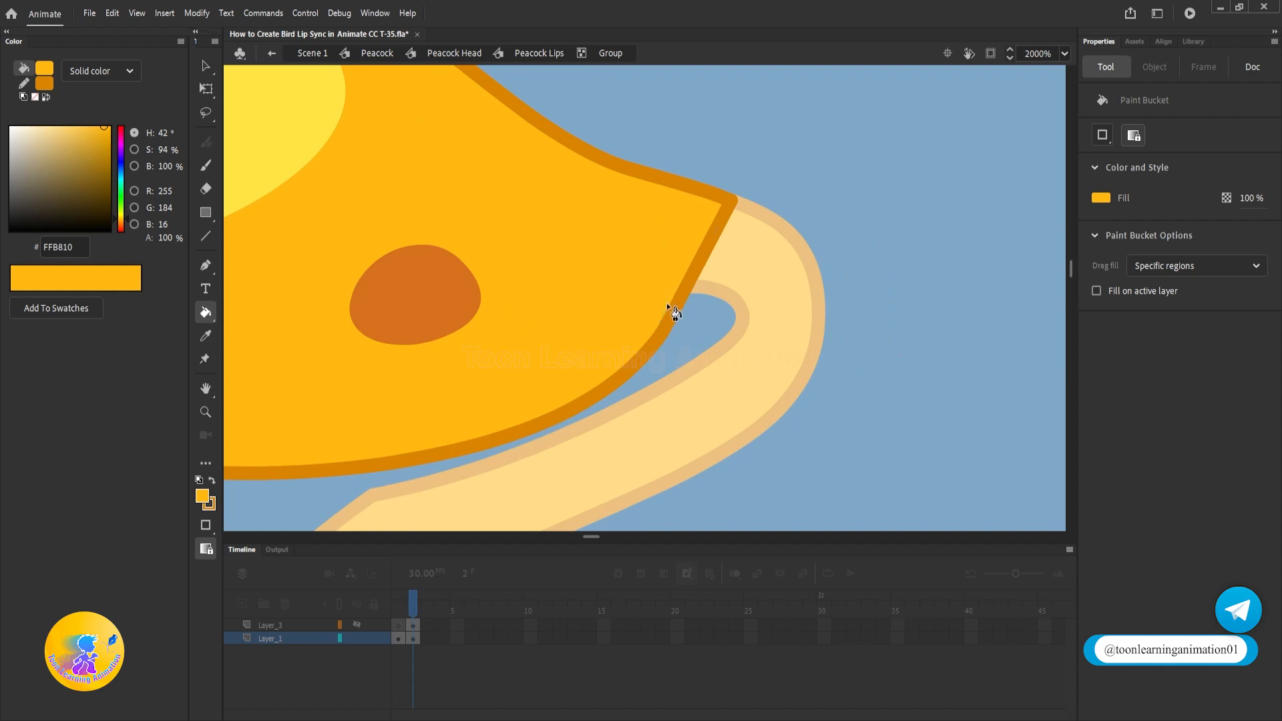
Smooth the kink in the upper beak's lower edge above the lower beak's inner edge
key(v)
mouse_move(613, 406)
mouse_down()
mouse_move(852, 369)
mouse_move(755, 415)
mouse_up()
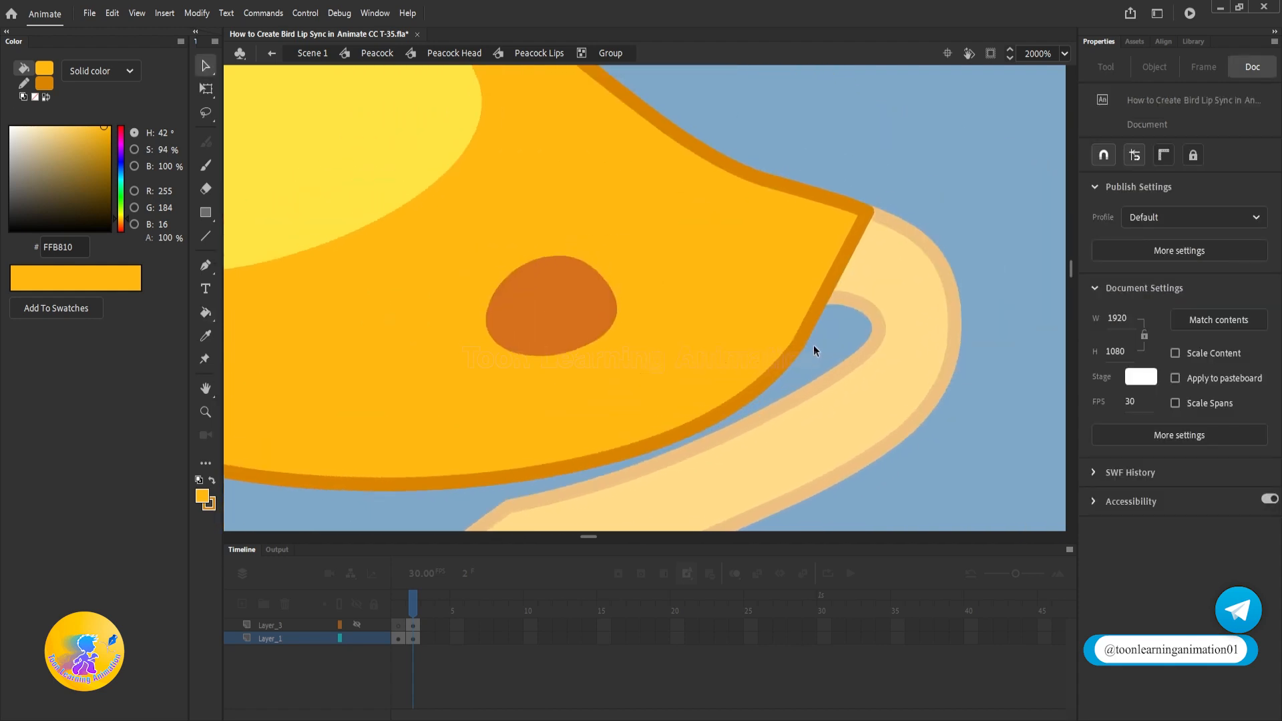
scroll(815, 343, down, 3)
scroll(457, 392, up, 2)
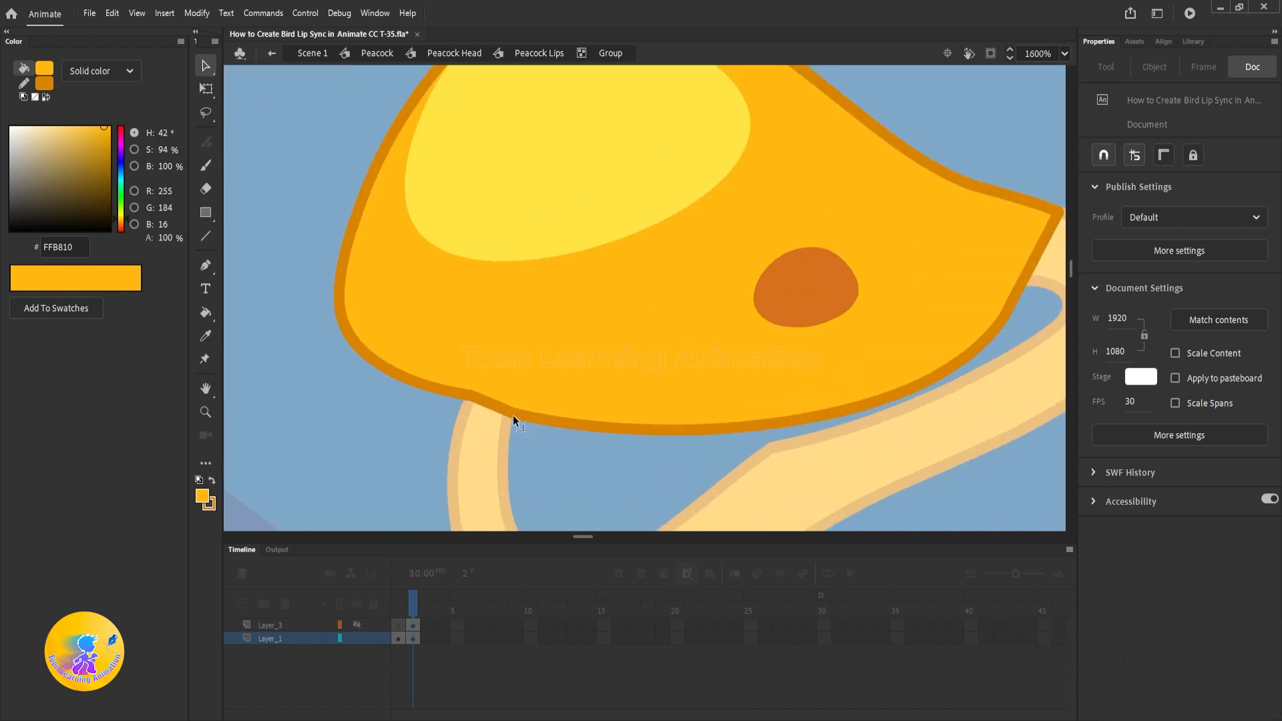
drag(515, 408, 515, 403)
drag(833, 411, 731, 437)
drag(934, 361, 861, 378)
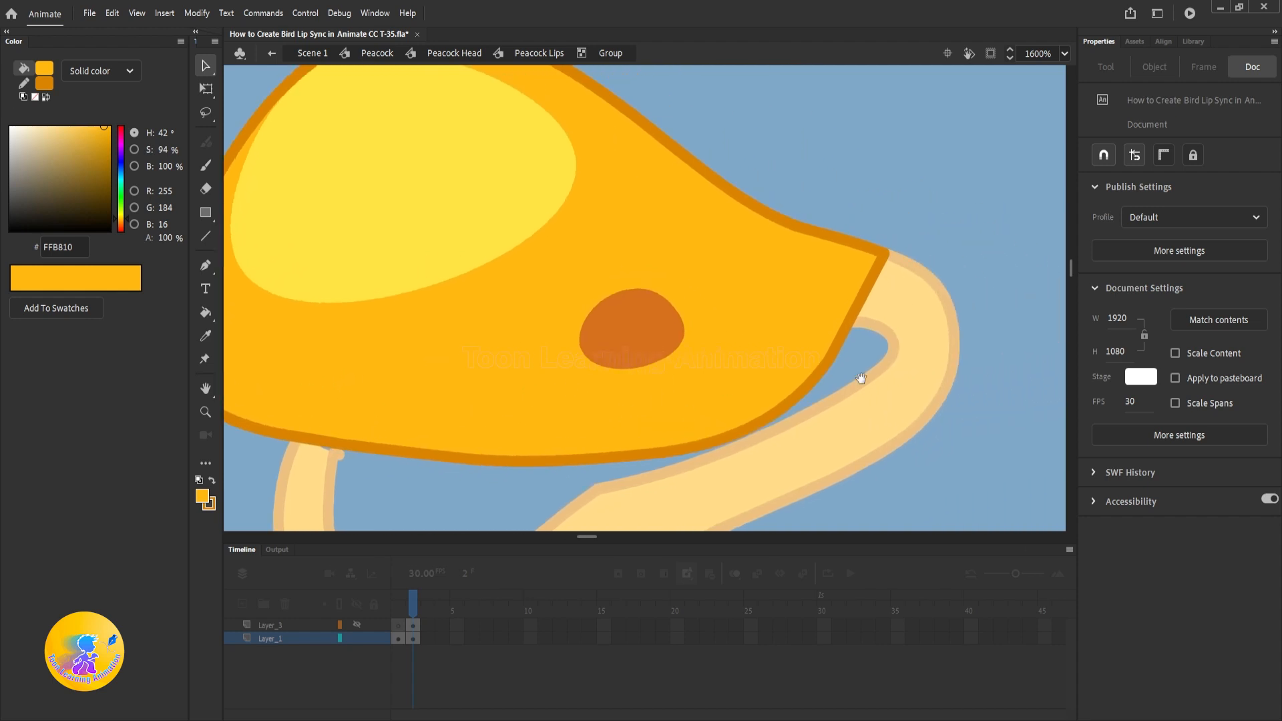
Try to remove the stroke along the upper beak's front edge beside the lower beak
click(867, 295)
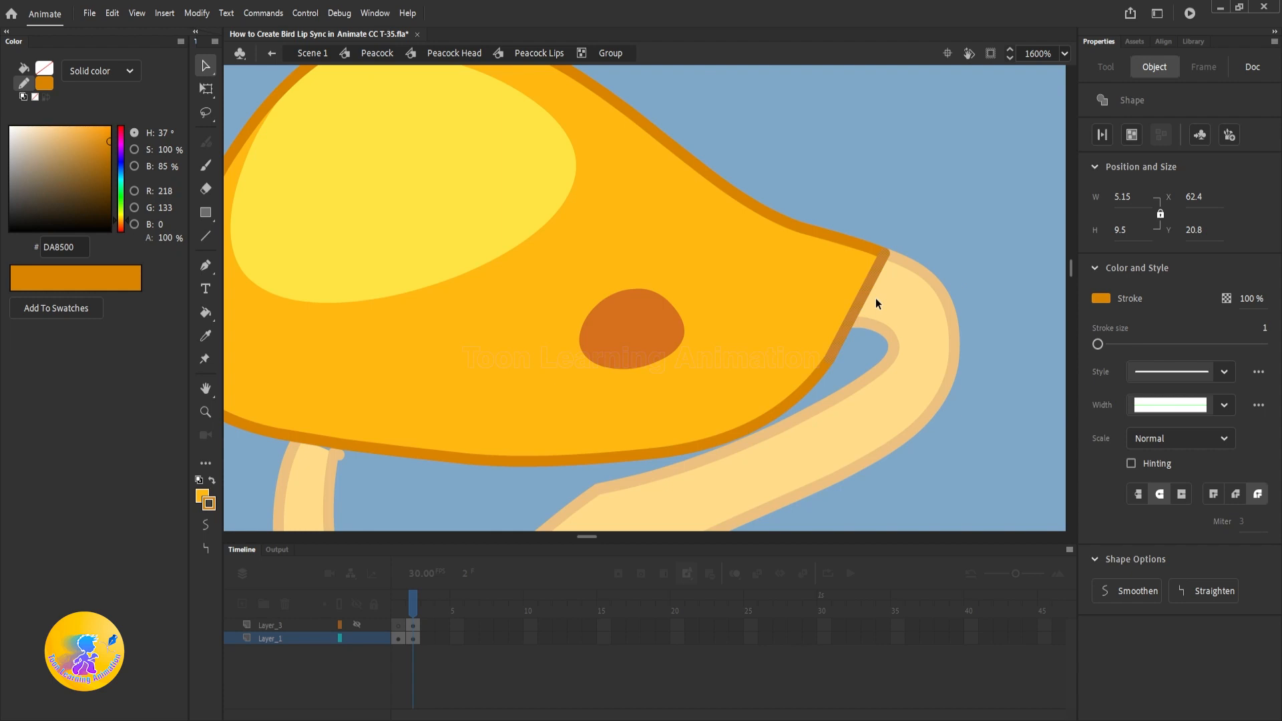
click(880, 297)
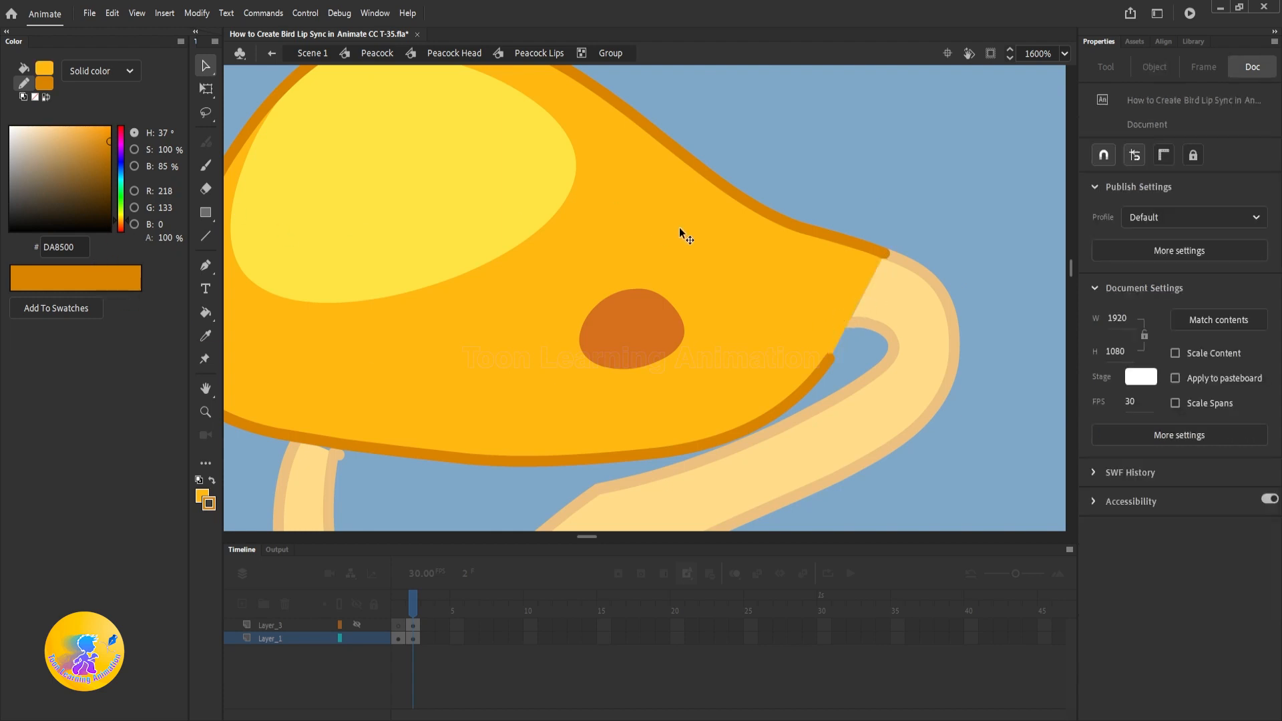
scroll(762, 219, down, 3)
scroll(762, 219, up, 4)
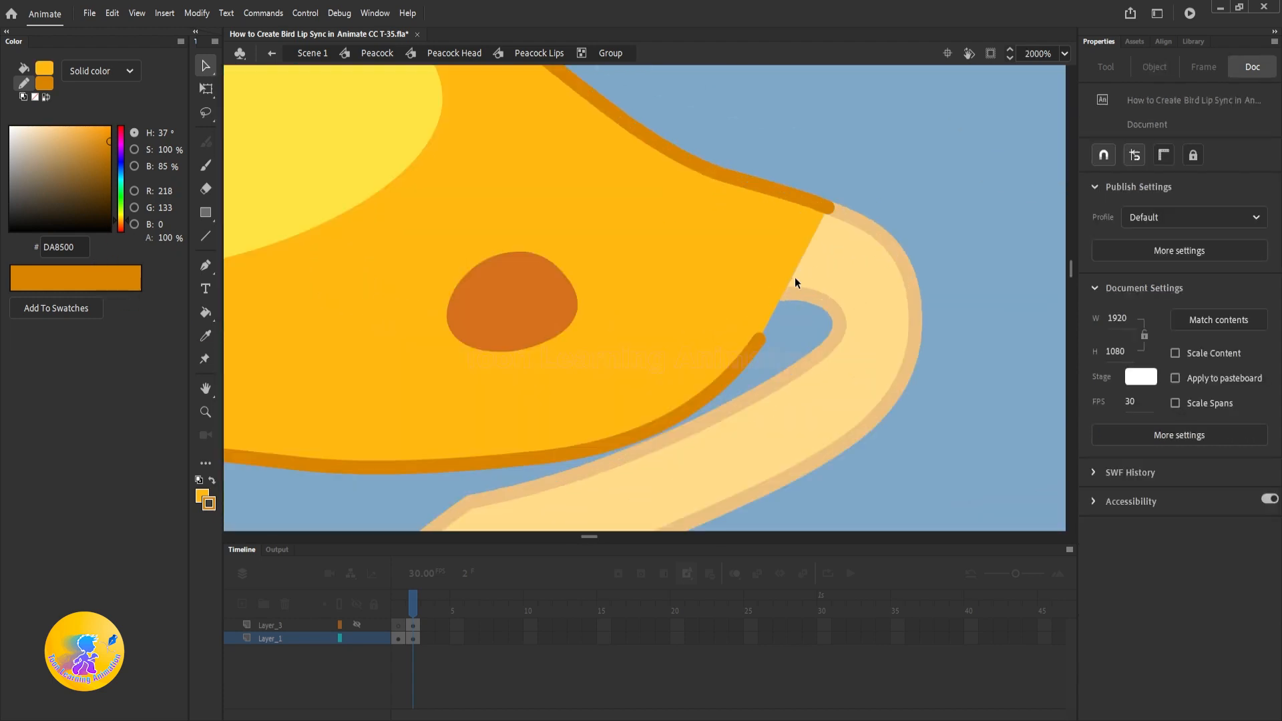
scroll(839, 267, down, 1)
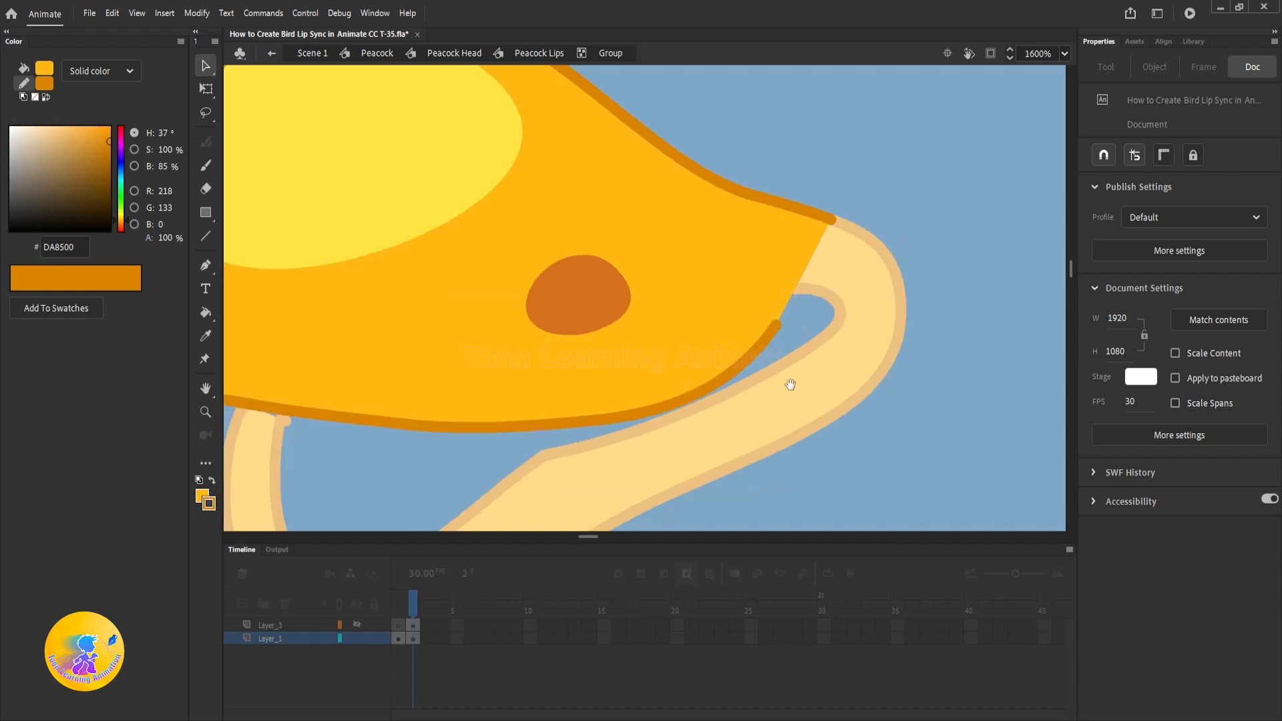
drag(791, 375, 736, 390)
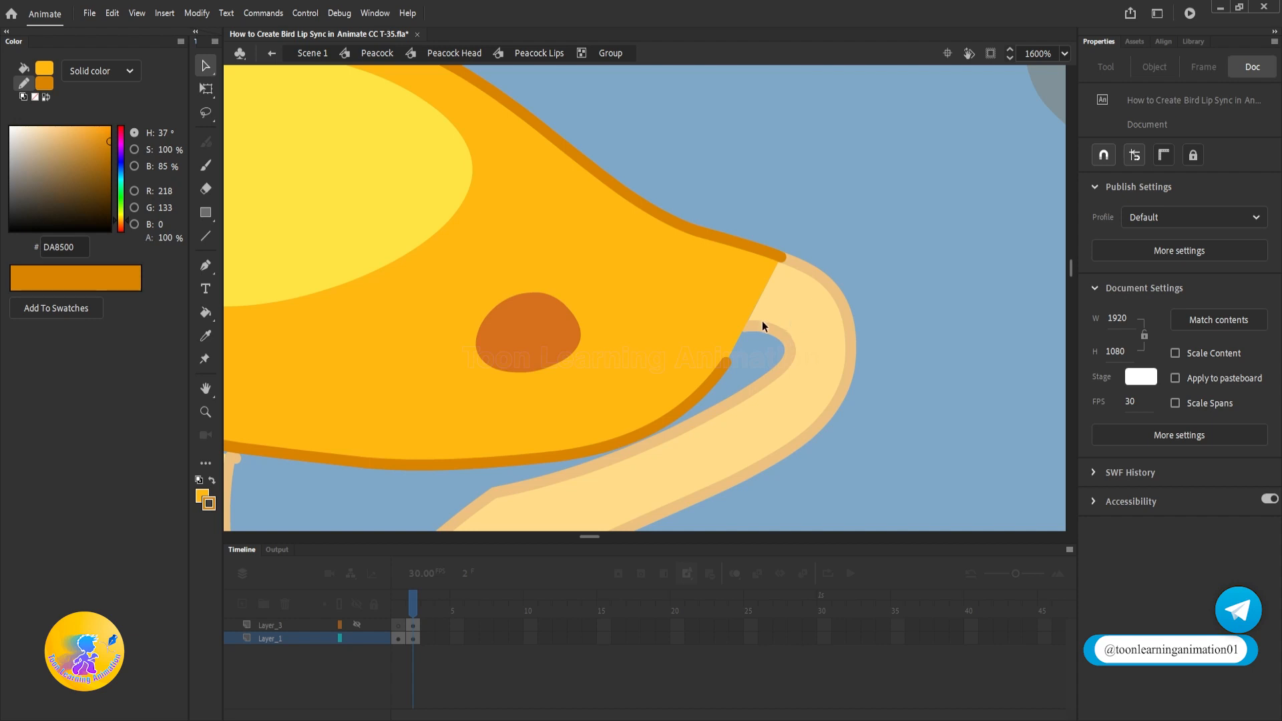
key(ctrl+z)
Open the lower beak group and delete the curved inner outline of its wide opening, including the leftover end fragment
click(815, 342)
double_click(914, 273)
scroll(855, 282, down, 5)
double_click(576, 413)
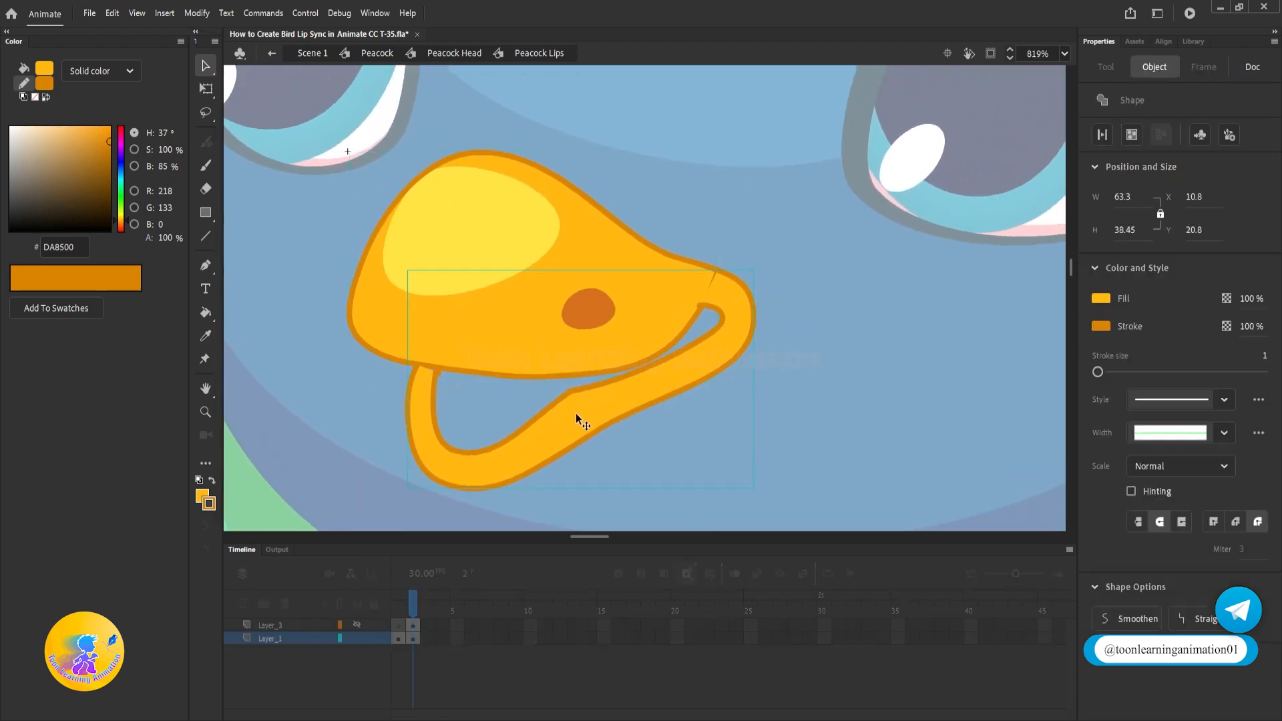
scroll(569, 460, up, 3)
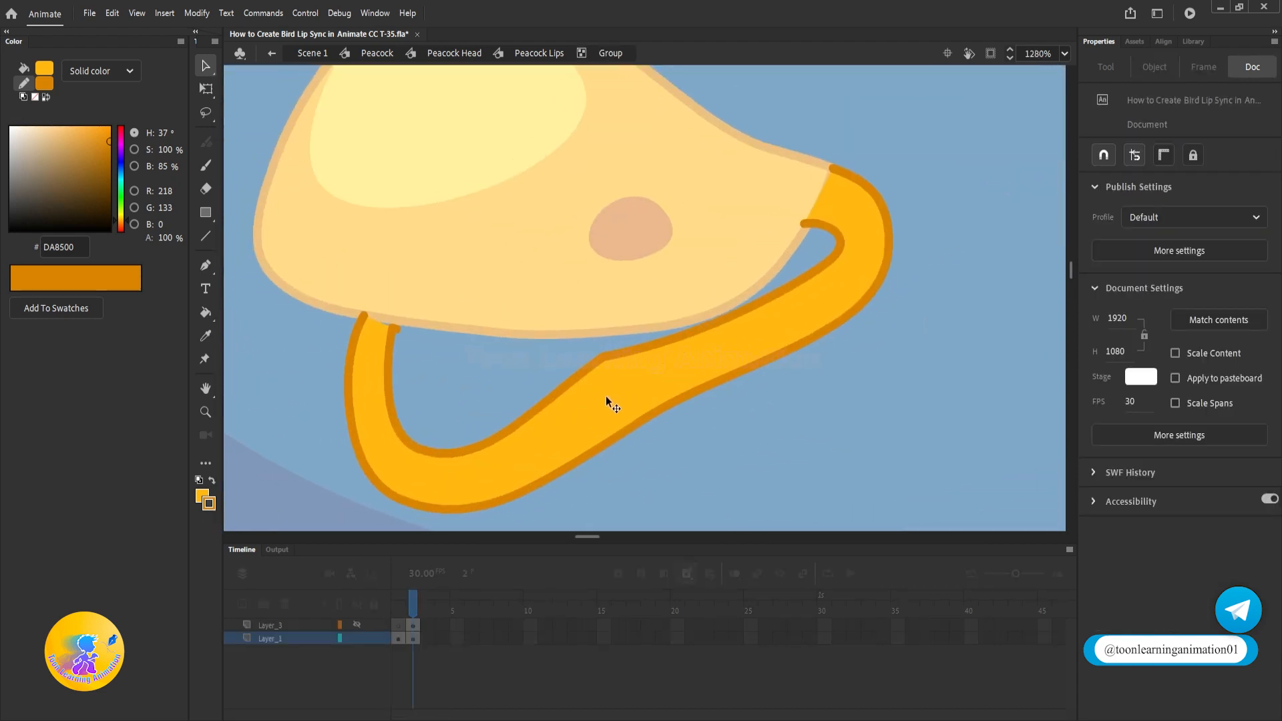
click(435, 450)
key(Delete)
click(446, 507)
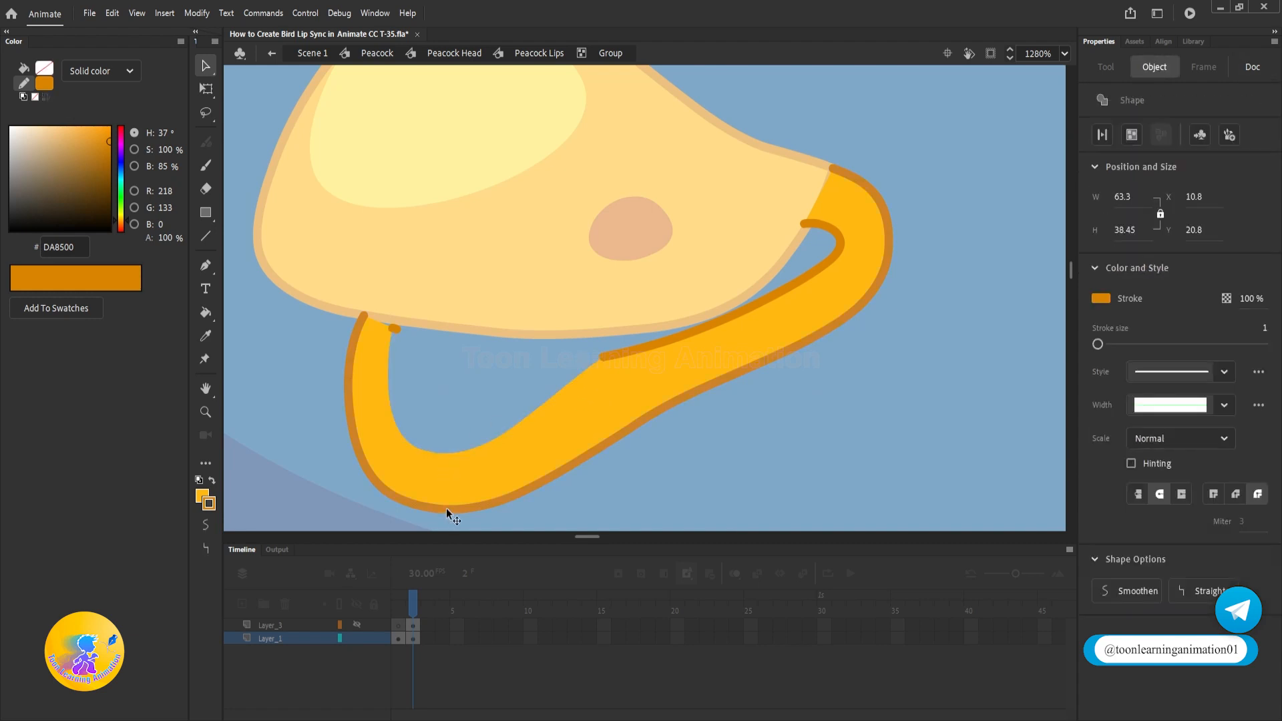
click(675, 486)
click(394, 328)
key(Delete)
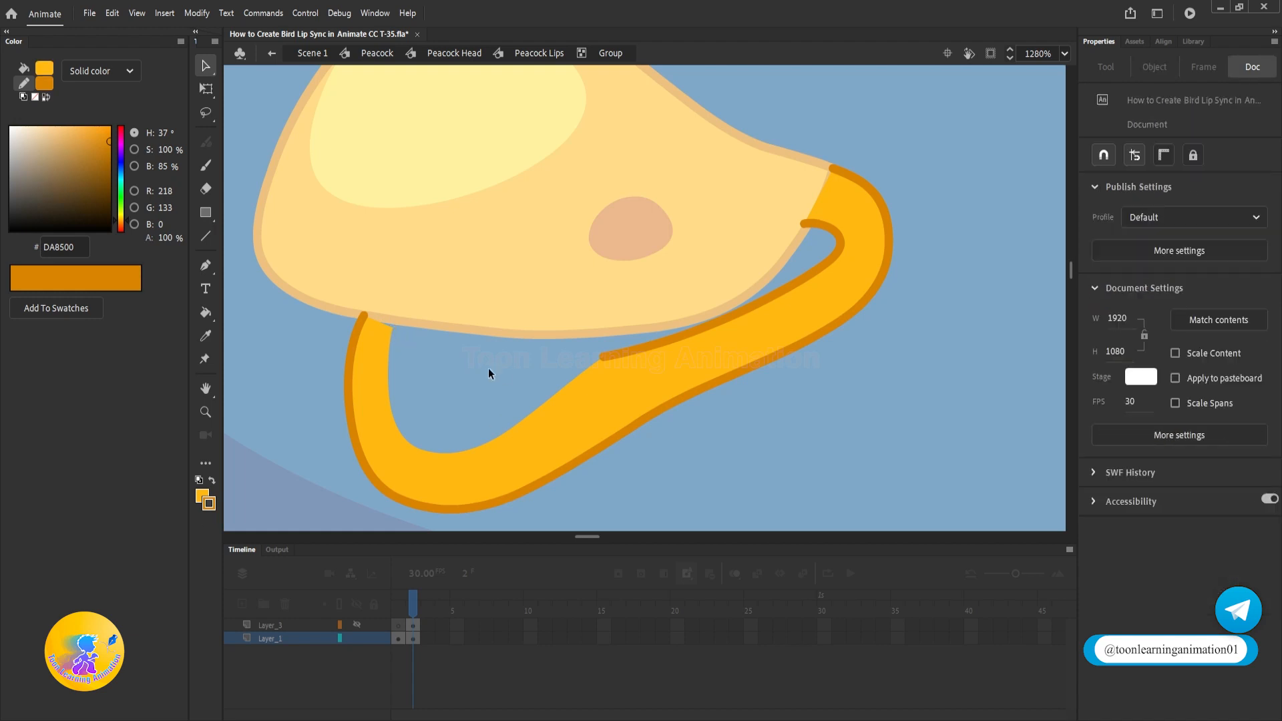
Move the lower beak's orange fill away from its outline, over the far side of the upper beak
click(596, 384)
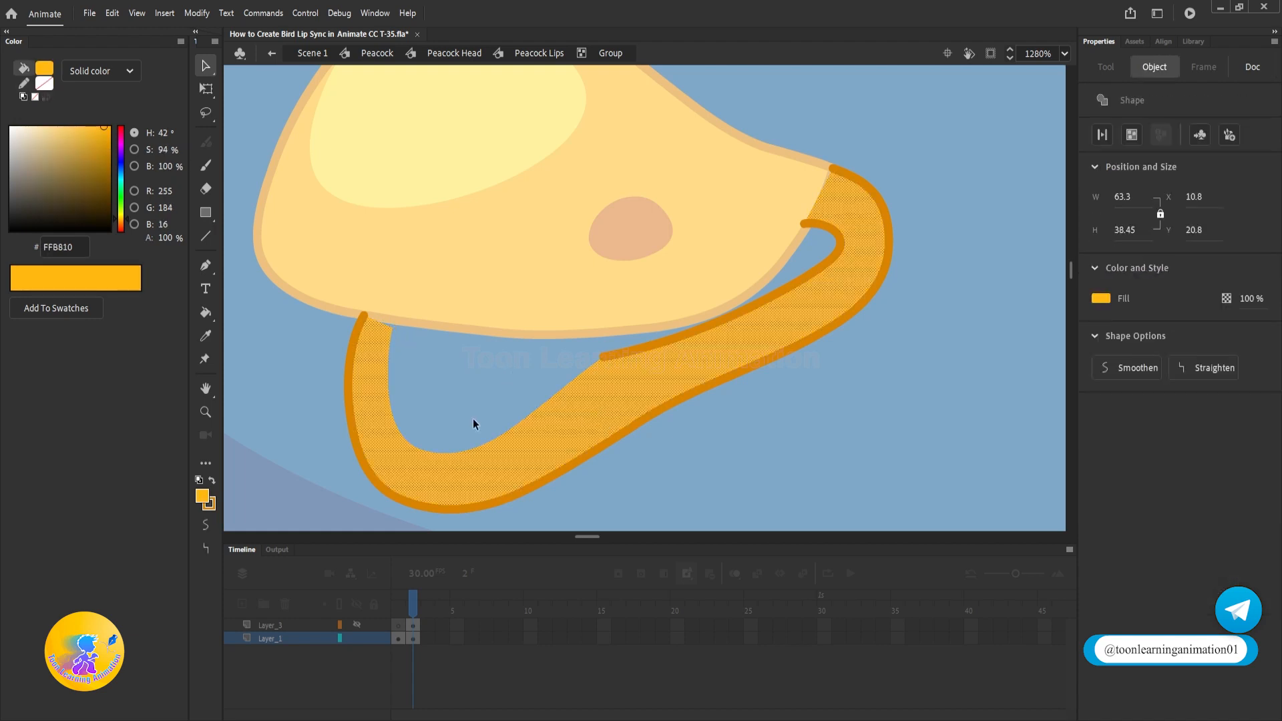
click(686, 452)
drag(549, 414, 272, 250)
scroll(673, 363, down, 2)
click(501, 279)
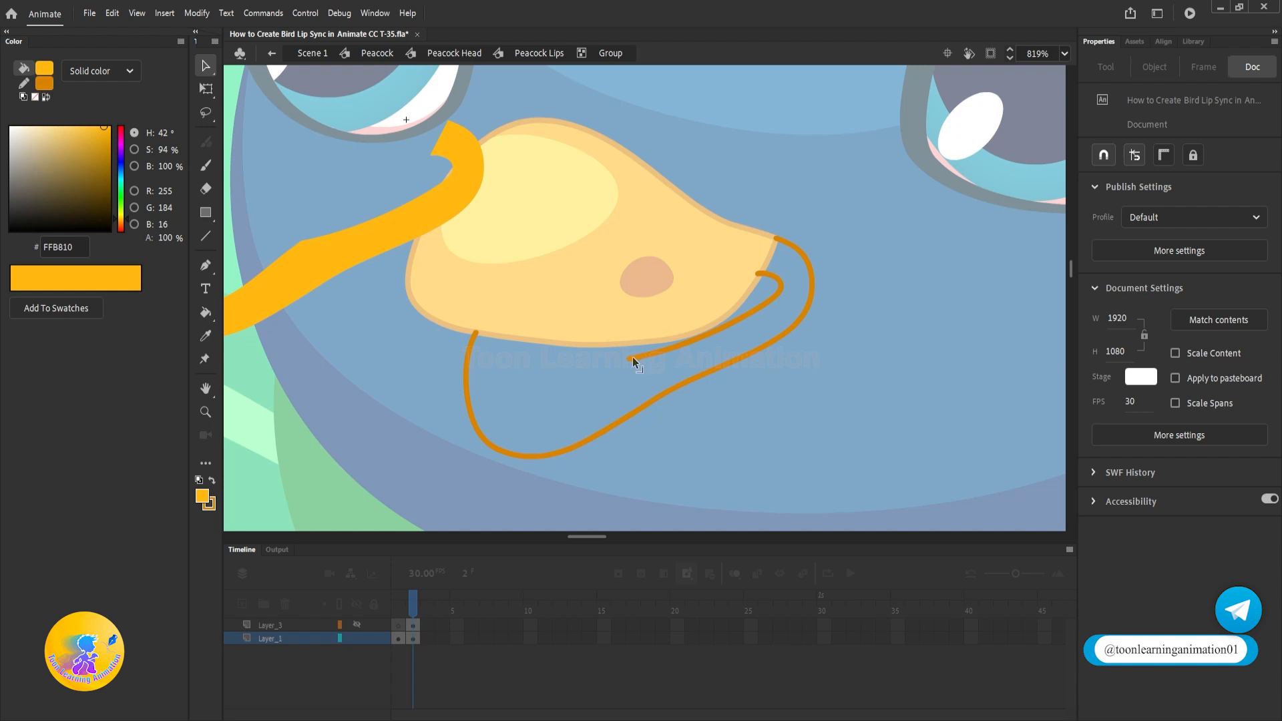
Draw a new inner outline from the remaining stroke's end to the upper beak's lower edge and bend it into a curve
key(n)
mouse_move(526, 366)
mouse_down()
mouse_move(484, 343)
mouse_move(491, 328)
mouse_move(542, 364)
mouse_up()
key(v)
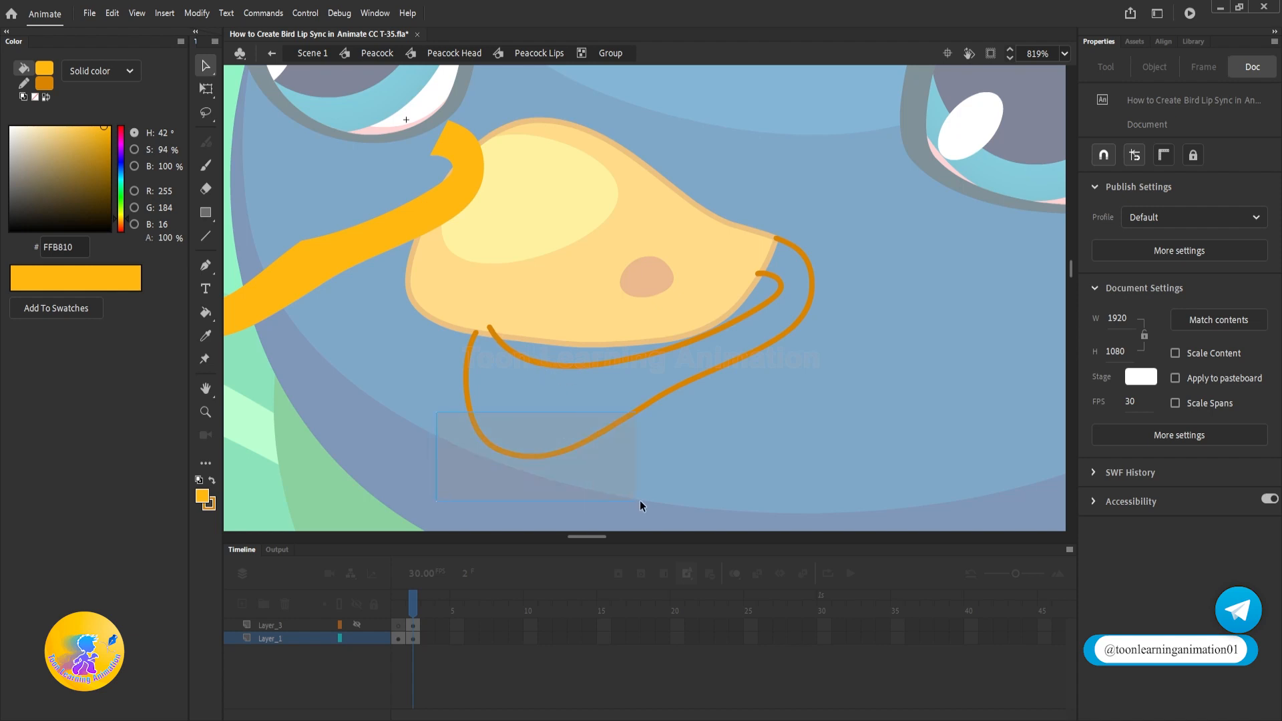
Delete the drooping lower section of the lower beak's outer outline
drag(639, 499, 689, 499)
key(Delete)
drag(691, 441, 609, 385)
key(Delete)
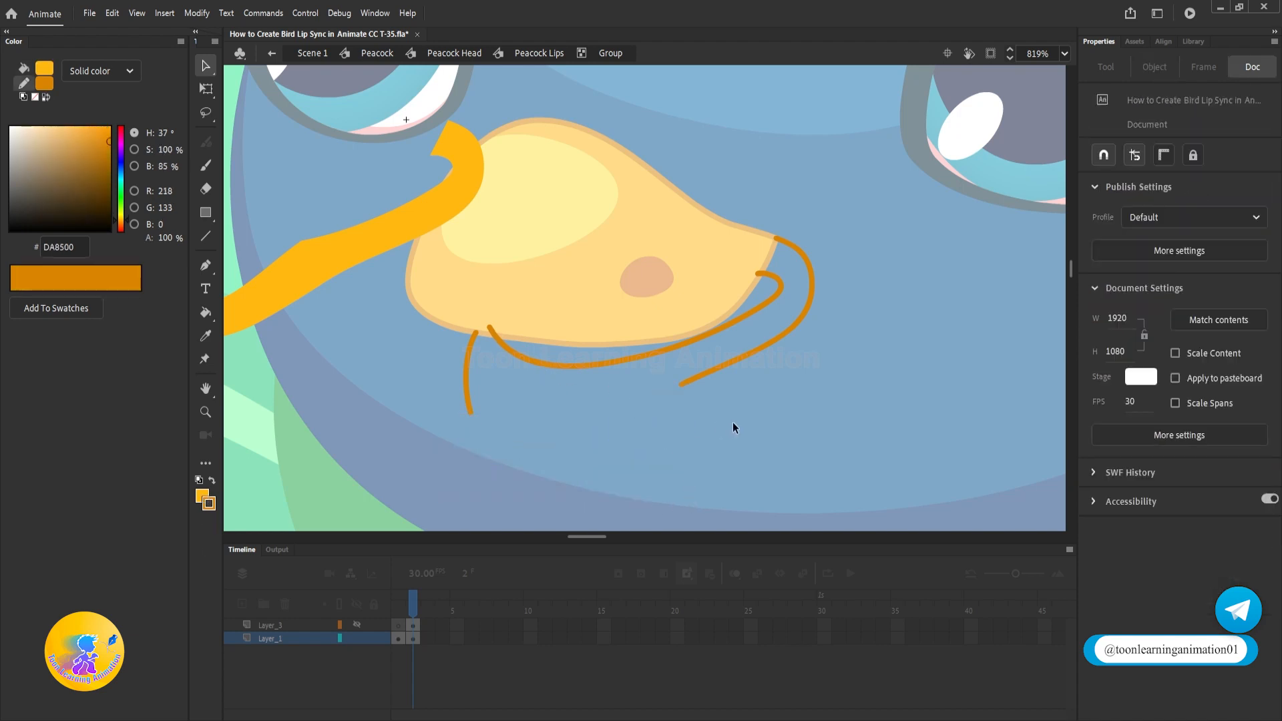
Try to bridge the gap in the outer outline with a straight line and adjust its corner
mouse_move(470, 411)
mouse_down()
mouse_move(594, 410)
mouse_move(679, 385)
mouse_up()
drag(466, 396, 504, 392)
scroll(503, 385, up, 2)
scroll(504, 390, up, 1)
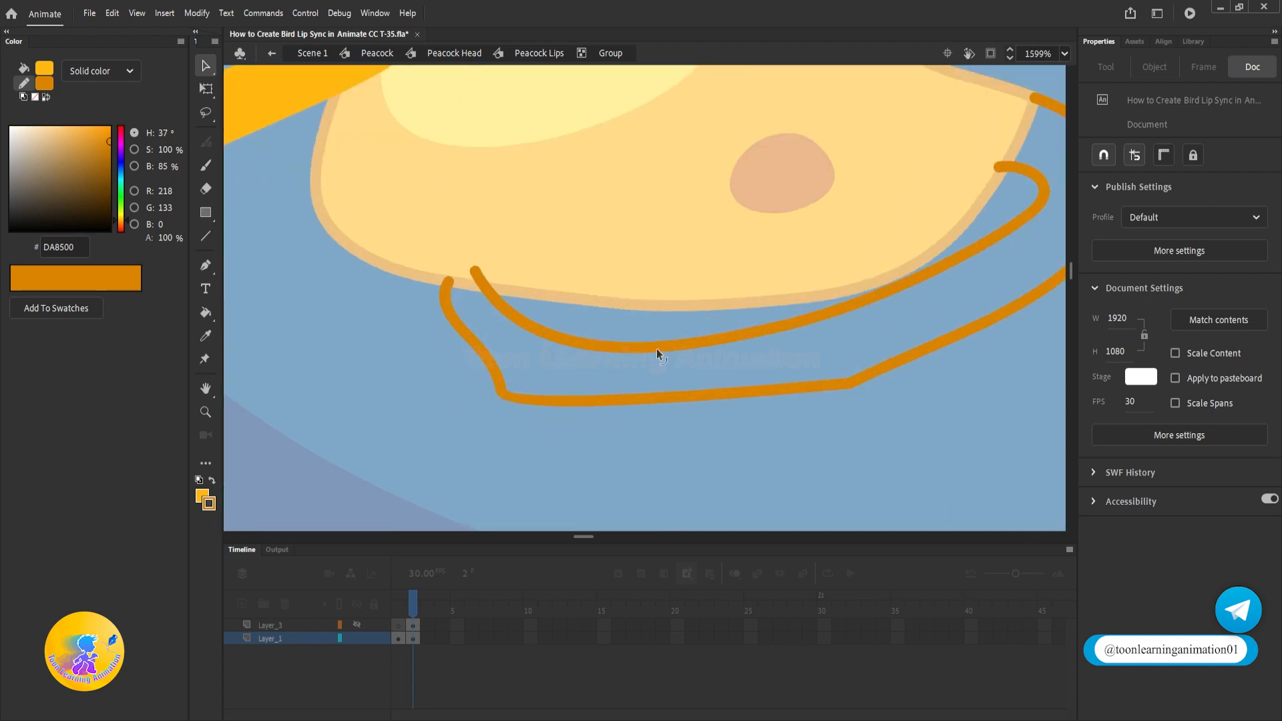
drag(636, 365, 577, 382)
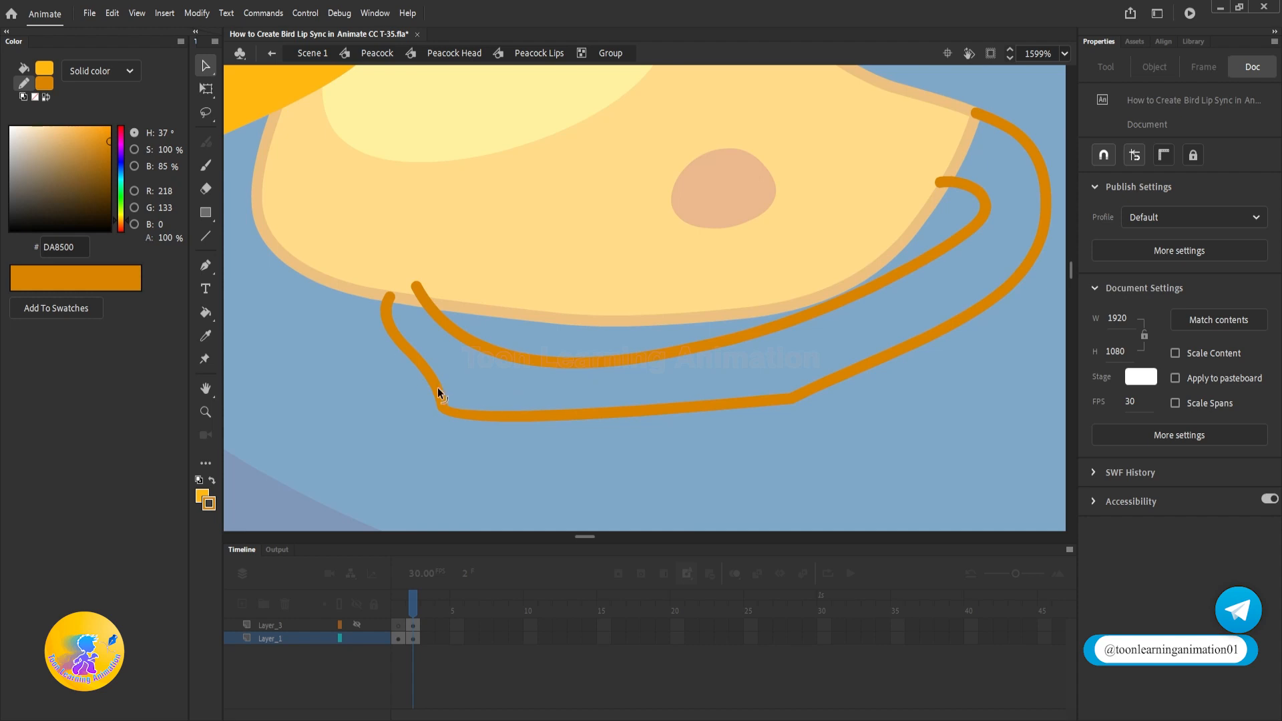
drag(438, 387, 423, 393)
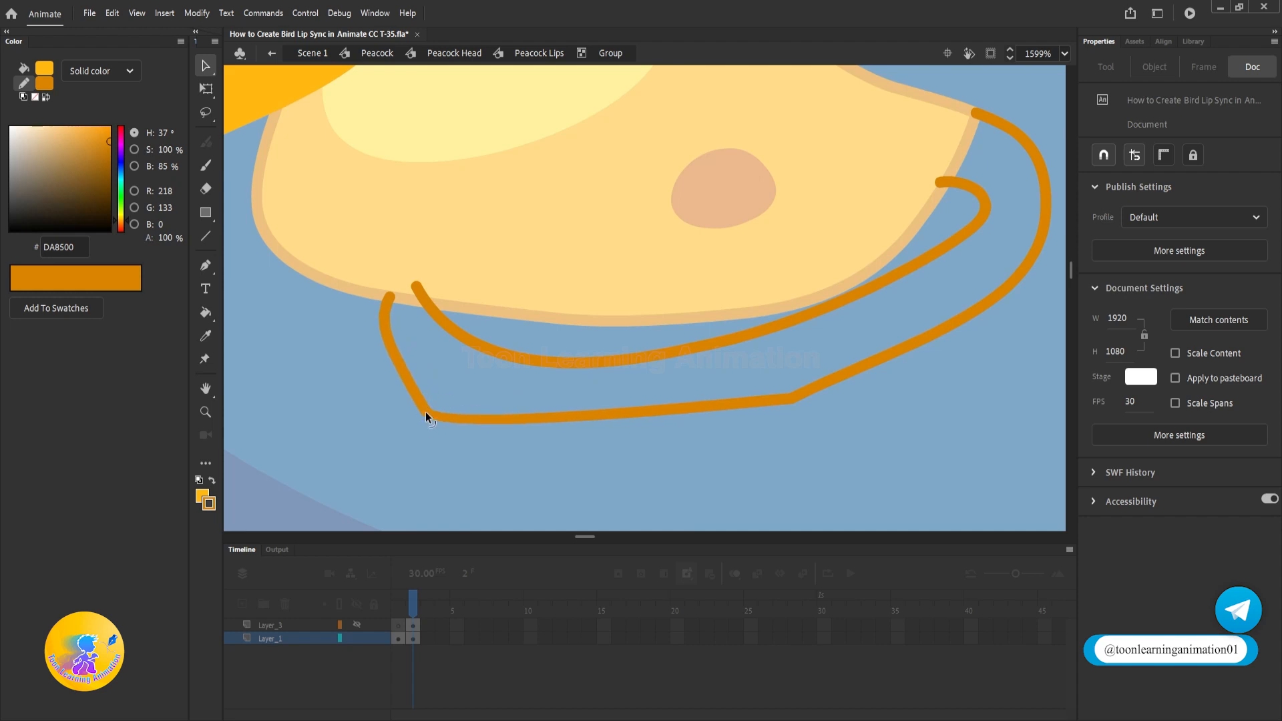
Replace the outer outline's bridging section with a new line from the upper beak's lower edge, curved to meet the remaining stroke
click(426, 415)
key(Delete)
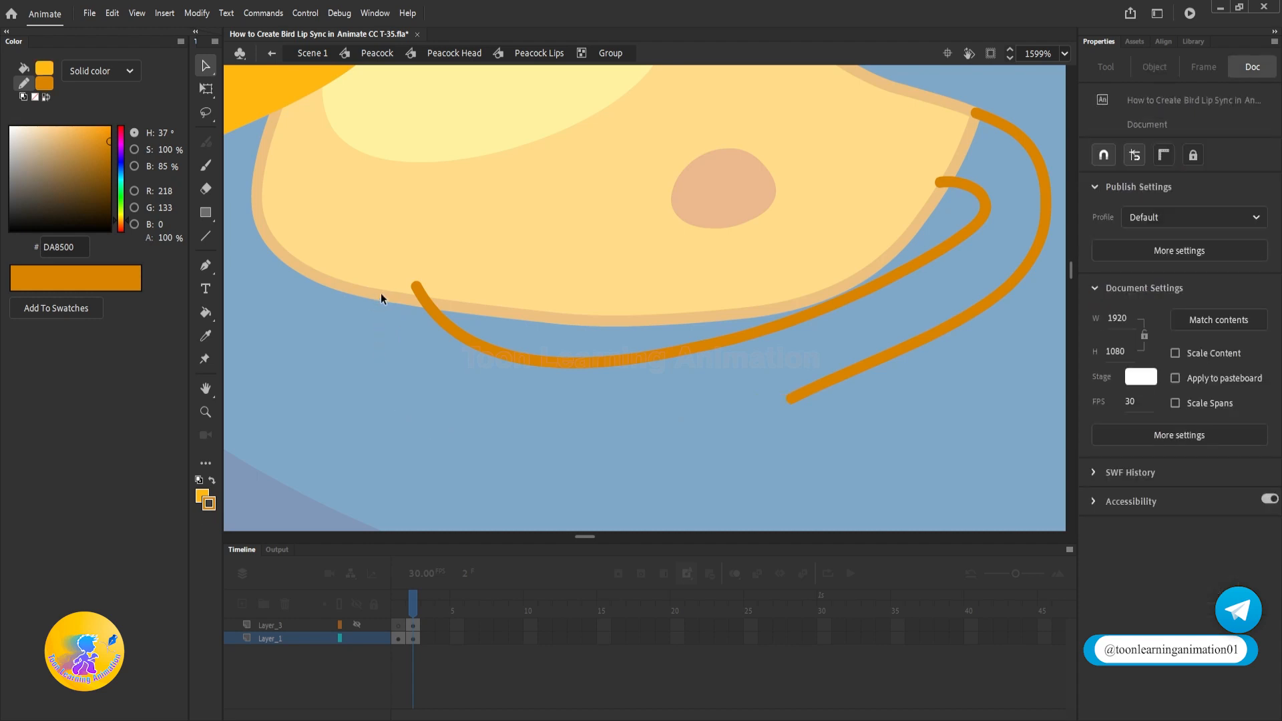
mouse_move(380, 294)
mouse_down()
mouse_move(458, 462)
mouse_move(482, 485)
mouse_up()
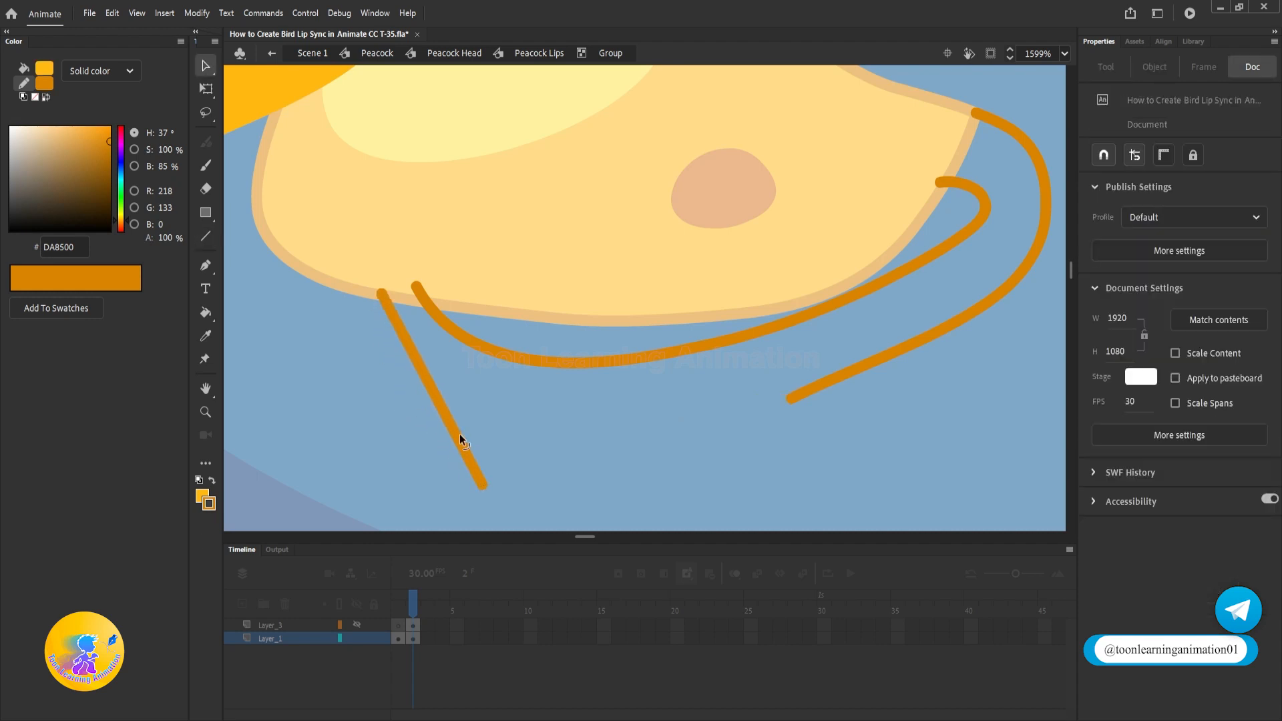
mouse_move(455, 431)
mouse_down()
mouse_move(418, 470)
mouse_move(774, 422)
mouse_move(799, 397)
mouse_move(707, 415)
mouse_up()
mouse_move(626, 422)
mouse_down()
mouse_move(625, 441)
mouse_move(664, 449)
mouse_up()
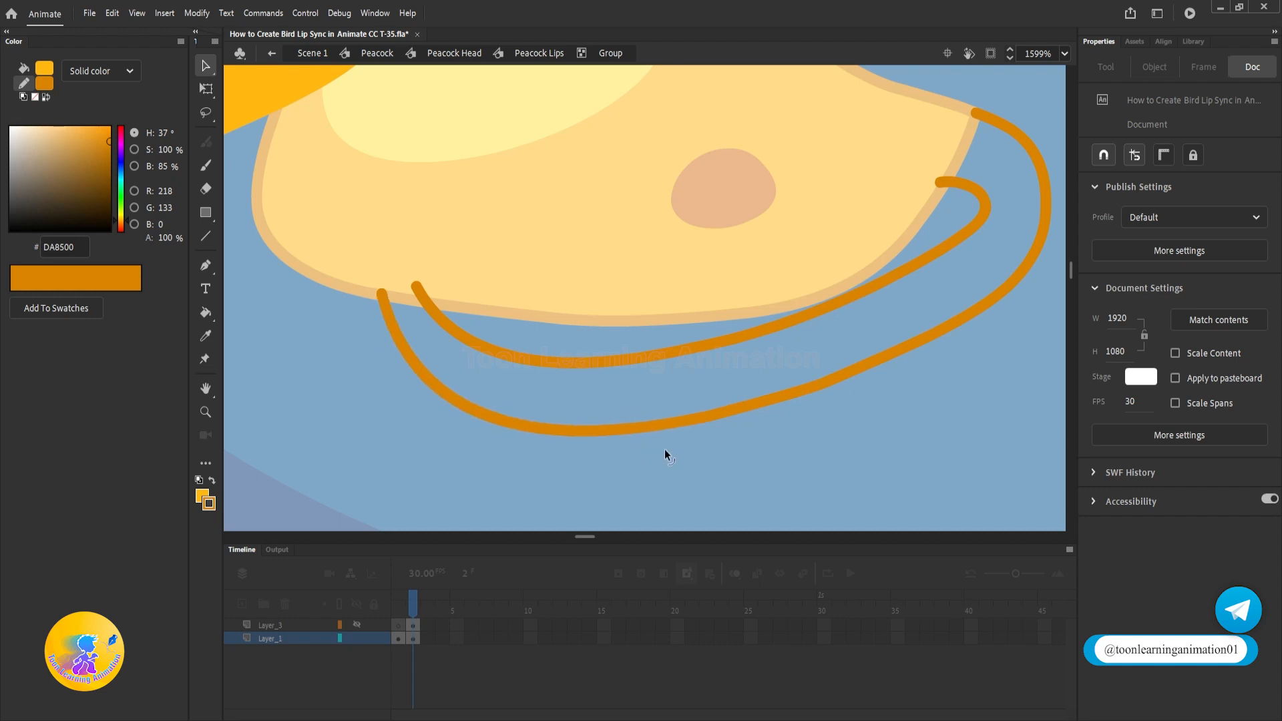
Refine the curves of the lower beak's inner and outer outlines so they flow evenly
scroll(628, 327, up, 1)
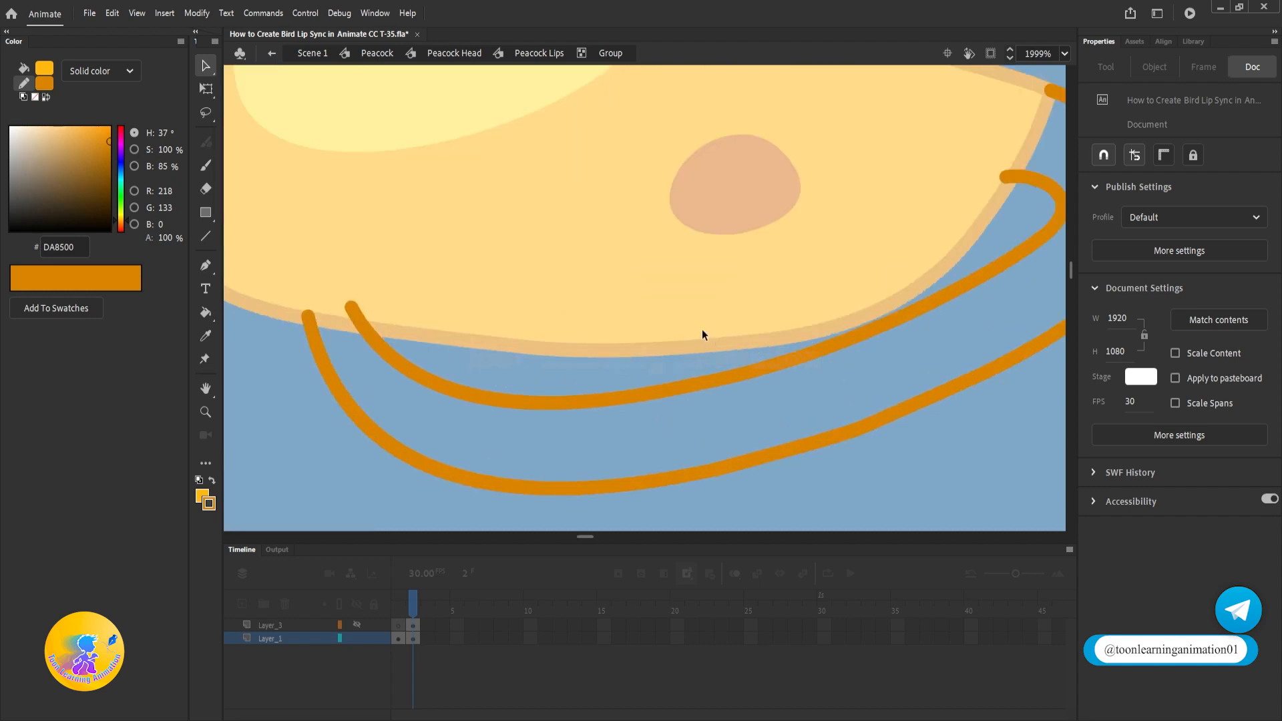
scroll(703, 329, down, 3)
drag(635, 400, 681, 414)
scroll(750, 380, up, 2)
drag(756, 363, 770, 375)
drag(628, 408, 619, 415)
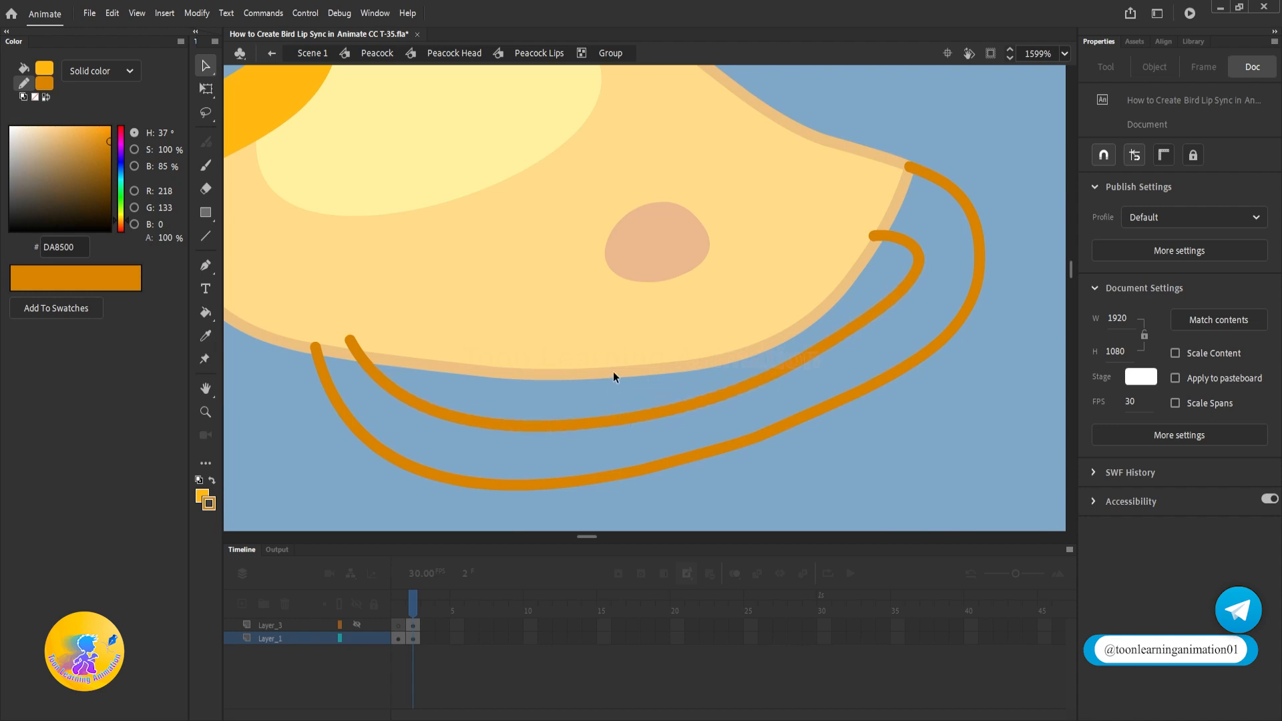
drag(552, 343, 597, 381)
Draw two straight lines across the open ends of the lower beak's inner and outer outlines
key(n)
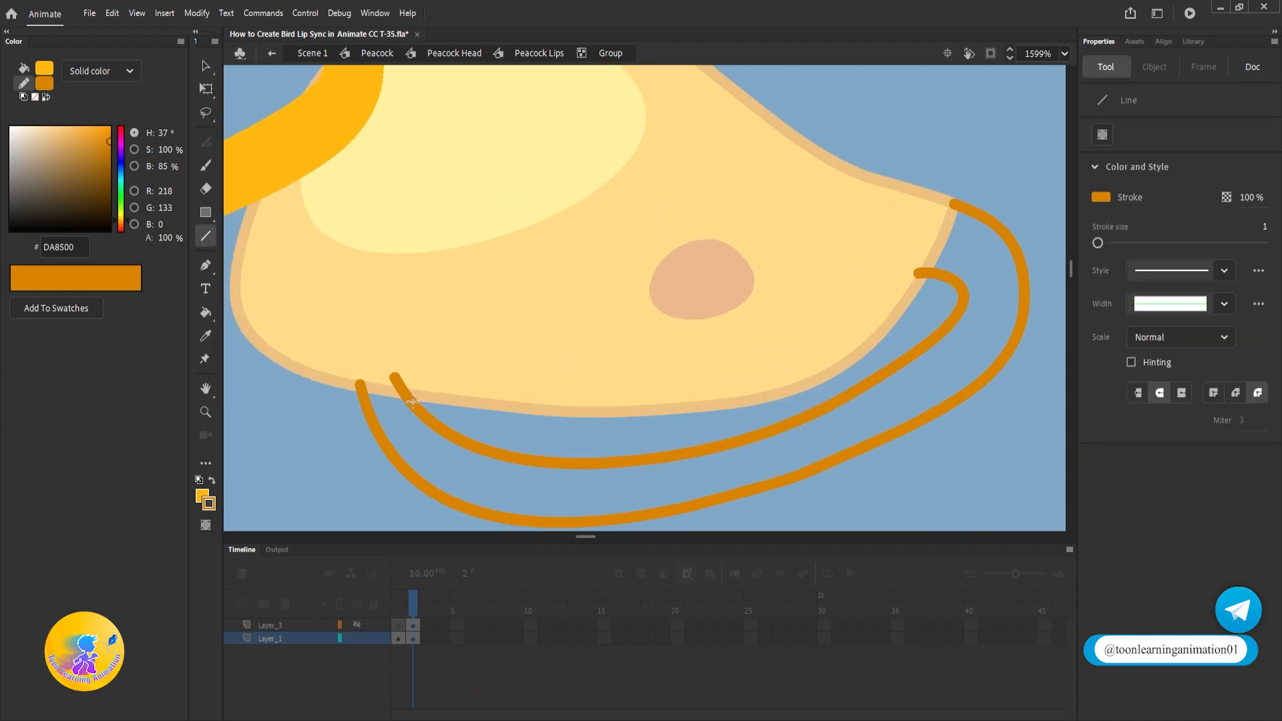
mouse_move(392, 377)
mouse_down()
mouse_move(951, 279)
mouse_move(921, 271)
mouse_up()
mouse_move(925, 195)
mouse_down()
mouse_move(314, 289)
mouse_move(305, 298)
mouse_move(360, 370)
mouse_up()
Bow the outer outline's closing line upward, join both its ends to the outline, and smooth the joins
key(v)
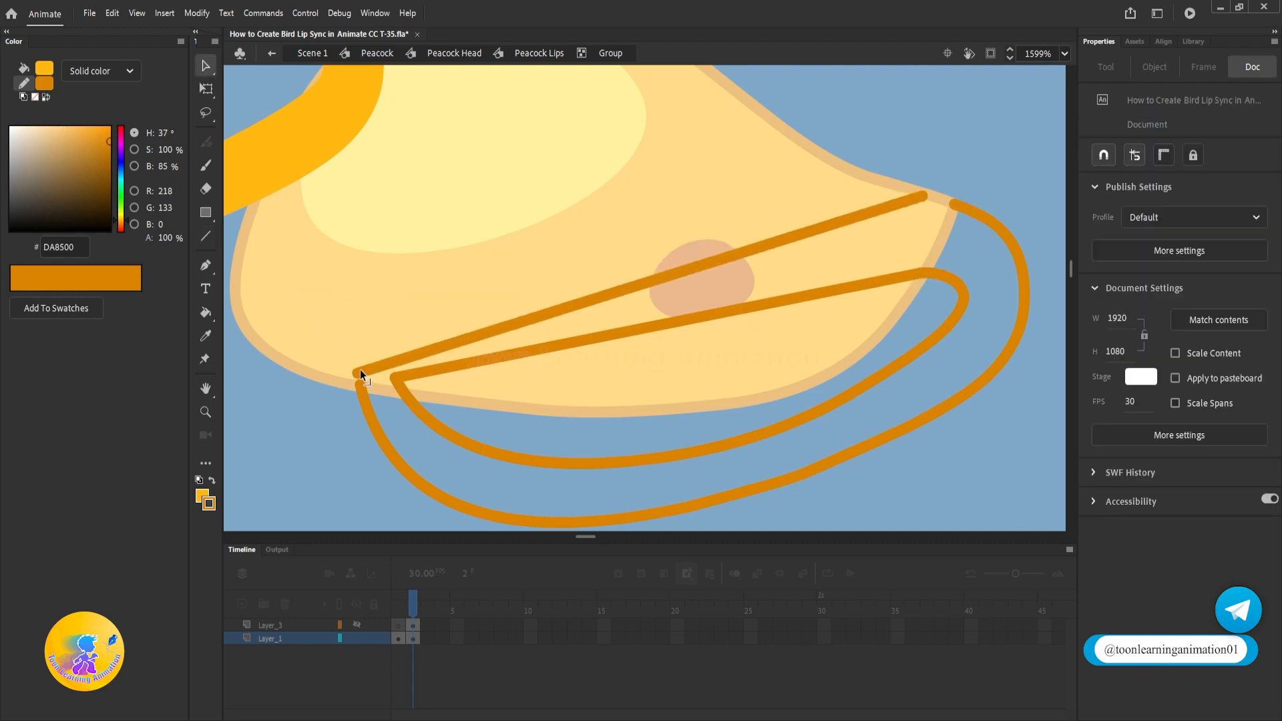
drag(638, 254, 612, 219)
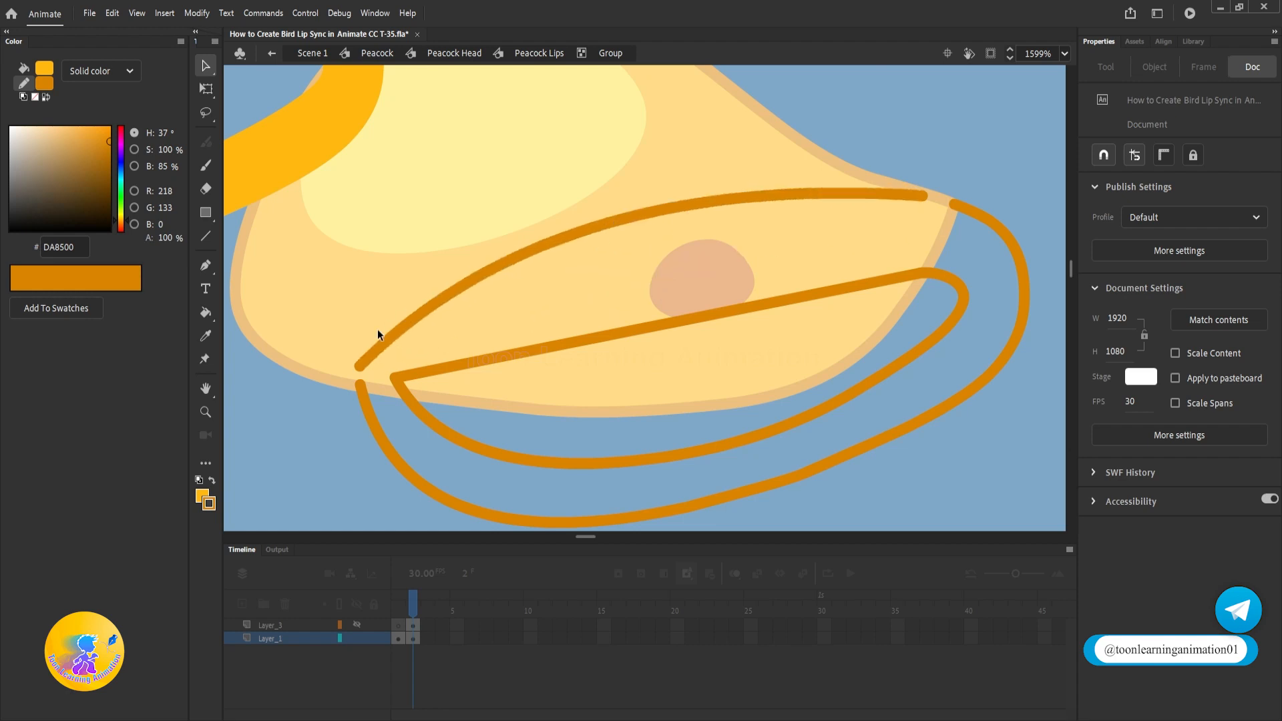
drag(355, 366, 356, 383)
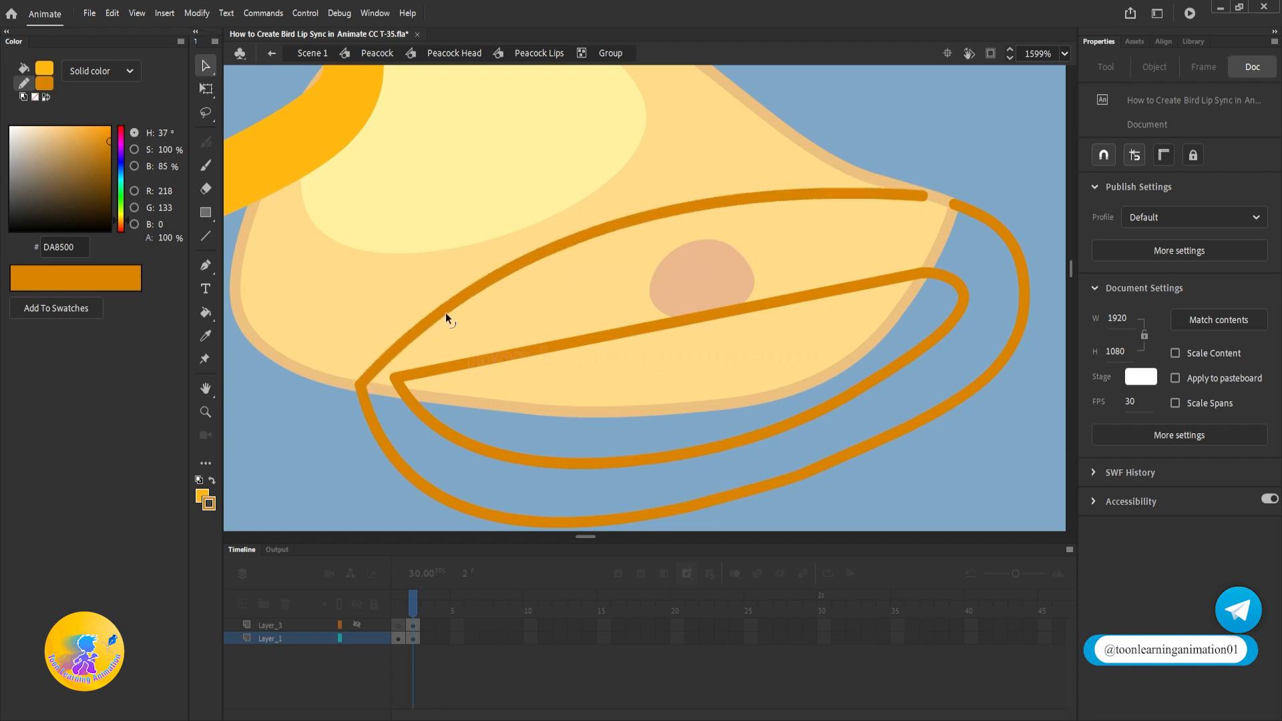
mouse_move(445, 313)
mouse_down()
mouse_move(417, 295)
mouse_move(398, 329)
mouse_move(378, 327)
mouse_up()
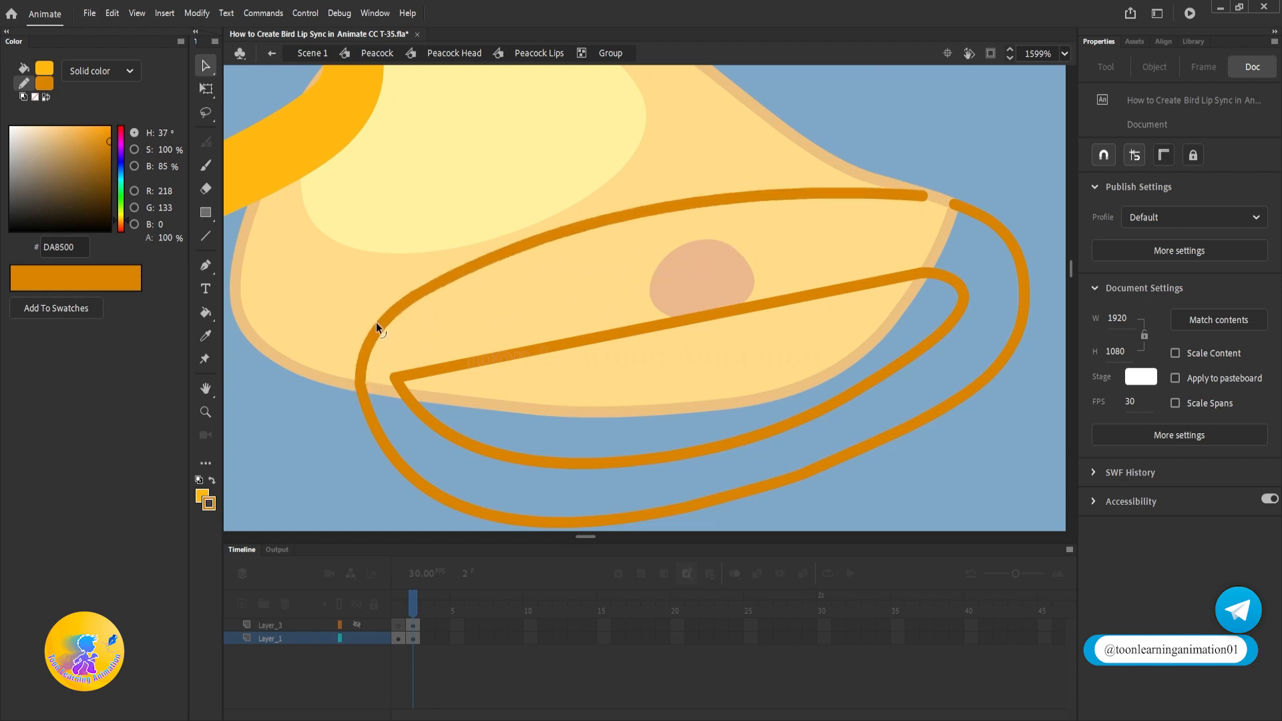
drag(729, 307, 589, 367)
mouse_move(778, 258)
mouse_down()
mouse_move(818, 267)
mouse_move(748, 259)
mouse_move(747, 248)
mouse_up()
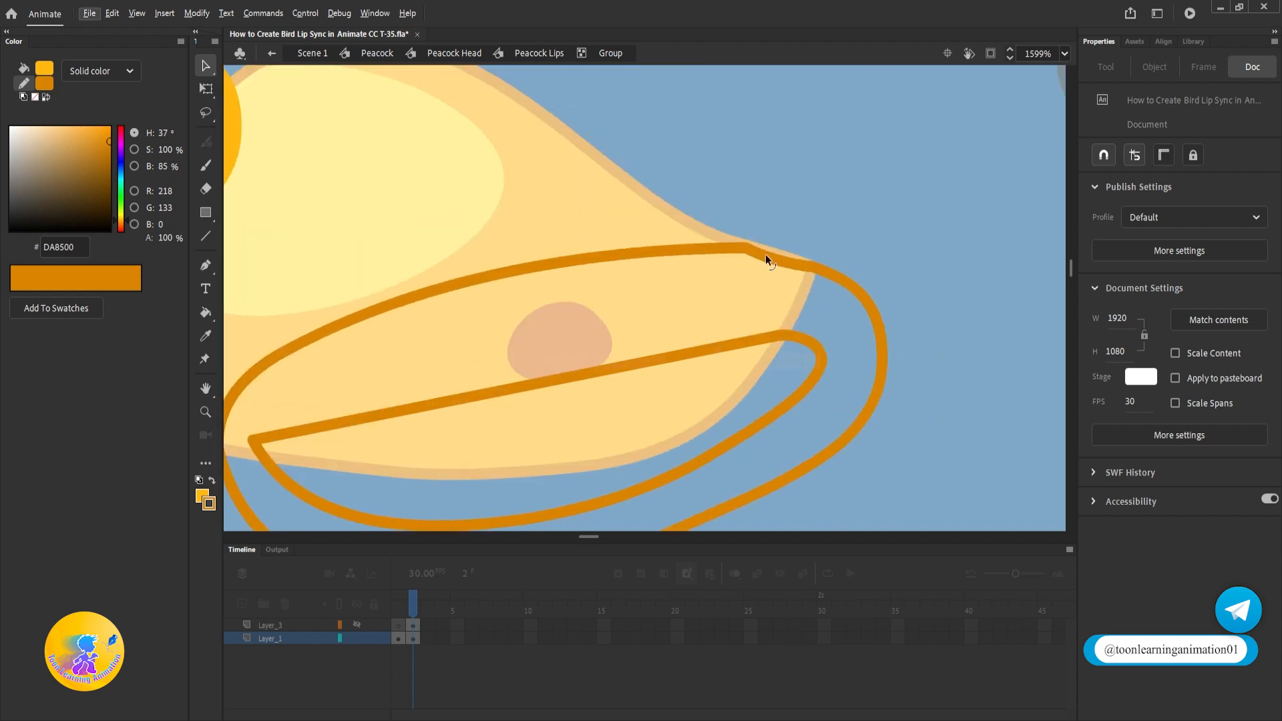
key(ctrl+equal)
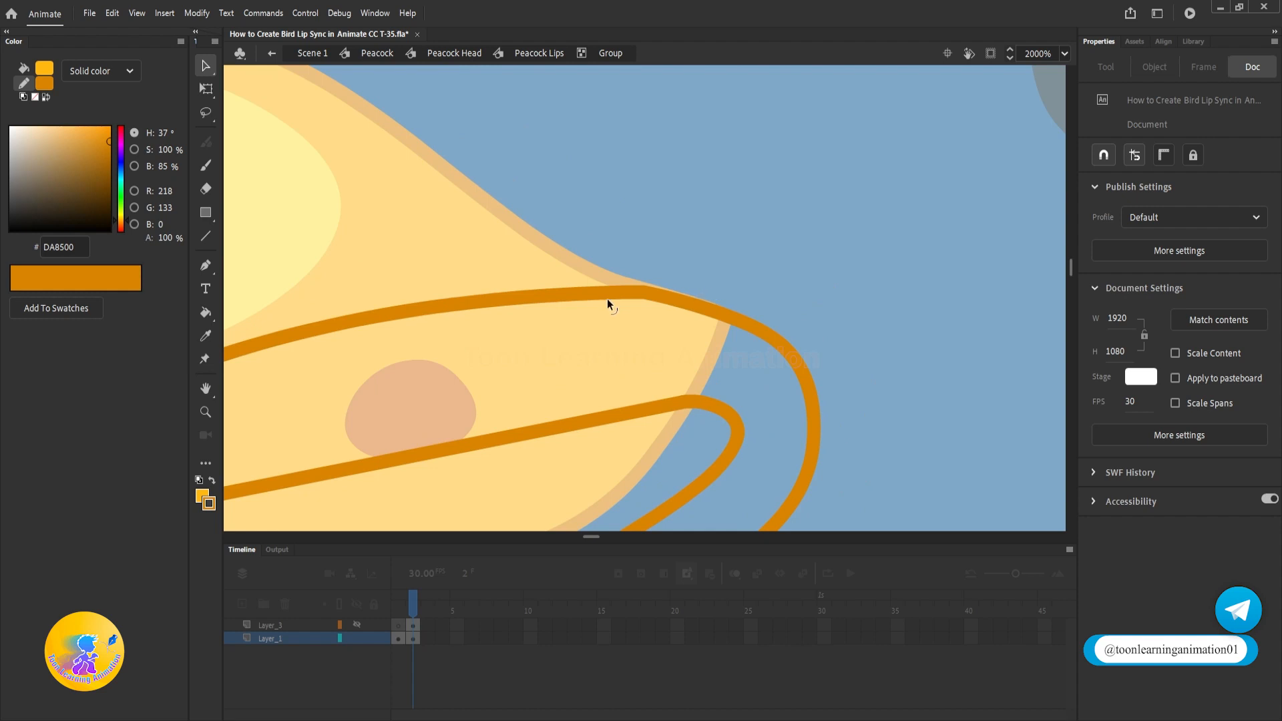
drag(635, 292, 642, 304)
Curve the inner outline's closing line upward to run roughly parallel to the outer outline
drag(581, 361, 1038, 263)
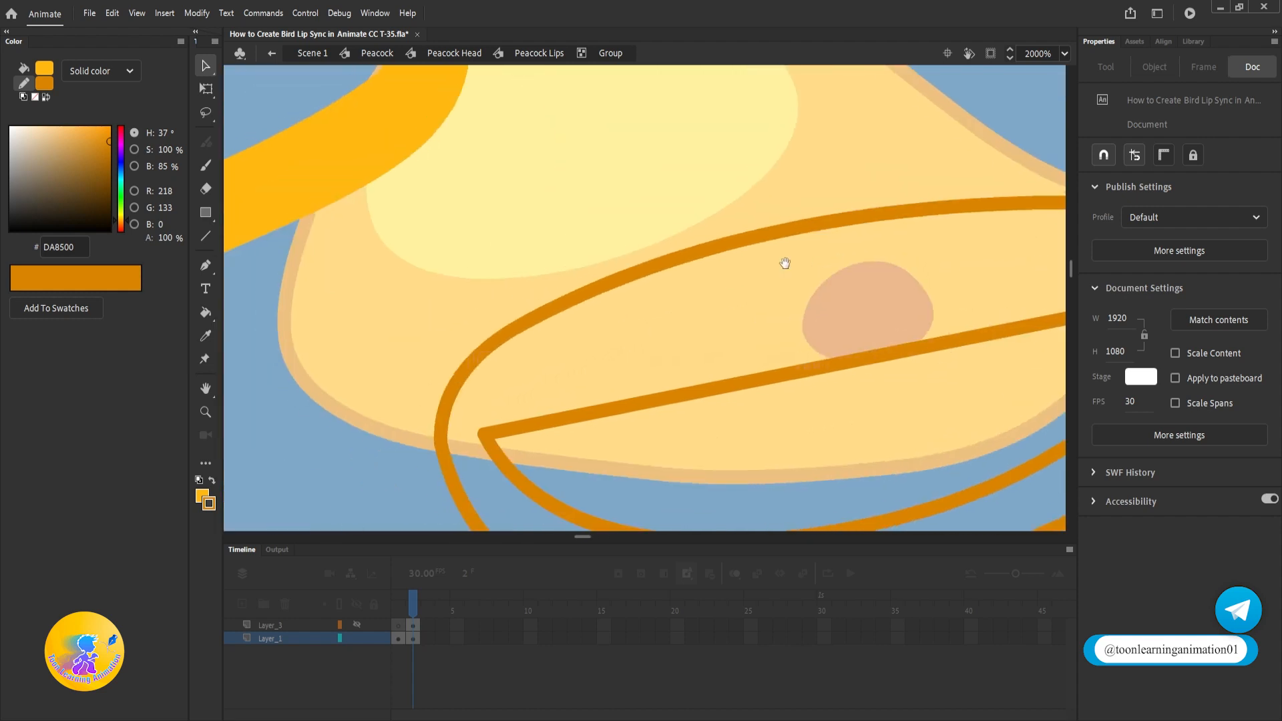
scroll(743, 335, down, 2)
mouse_move(779, 354)
mouse_down()
mouse_move(714, 303)
mouse_move(670, 321)
mouse_up()
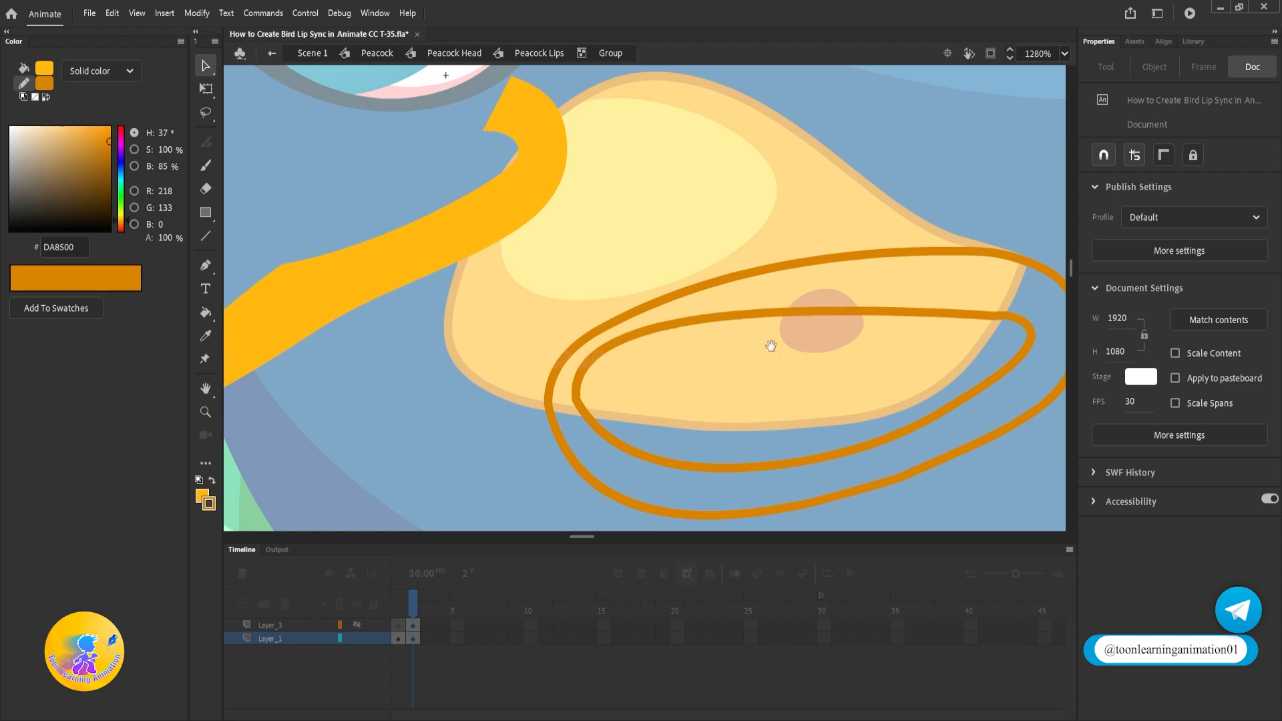
mouse_move(771, 346)
mouse_down()
mouse_move(734, 407)
mouse_move(723, 349)
mouse_move(779, 368)
mouse_up()
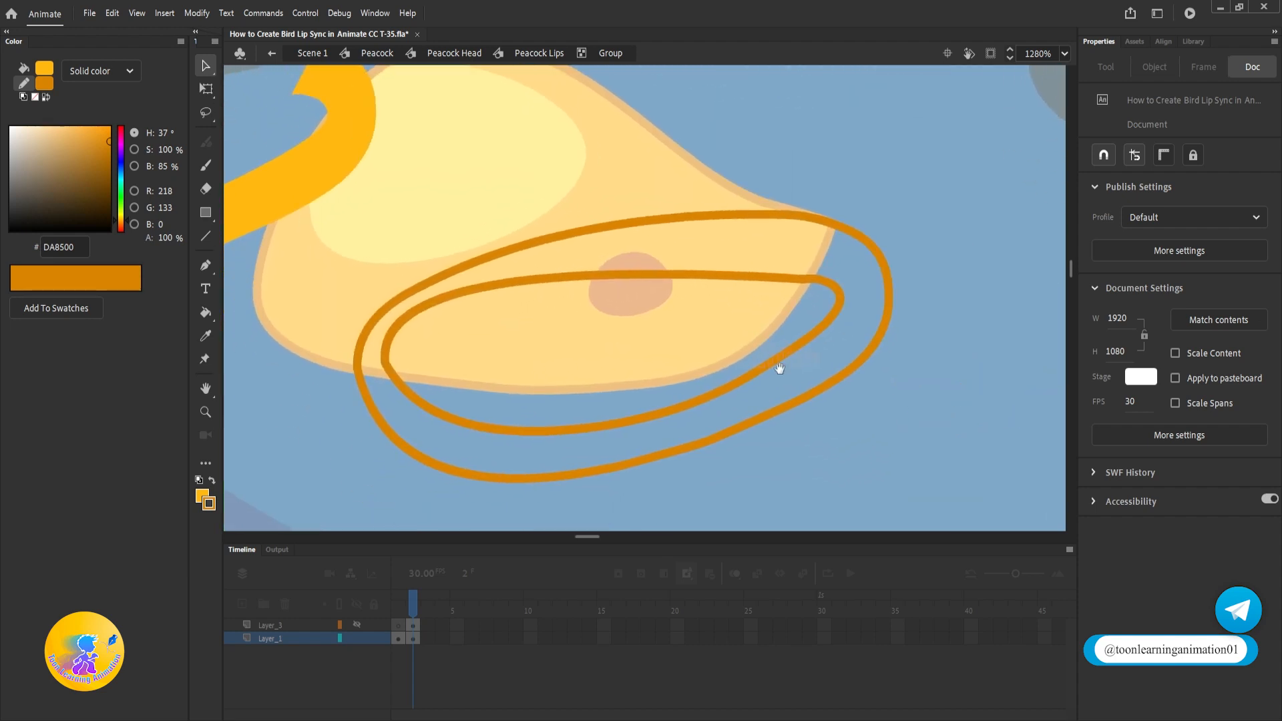
Fill the band between the inner and outer outlines with the orange FFB810 sampled from the loose stroke beside the beak
double_click(955, 482)
scroll(834, 471, down, 2)
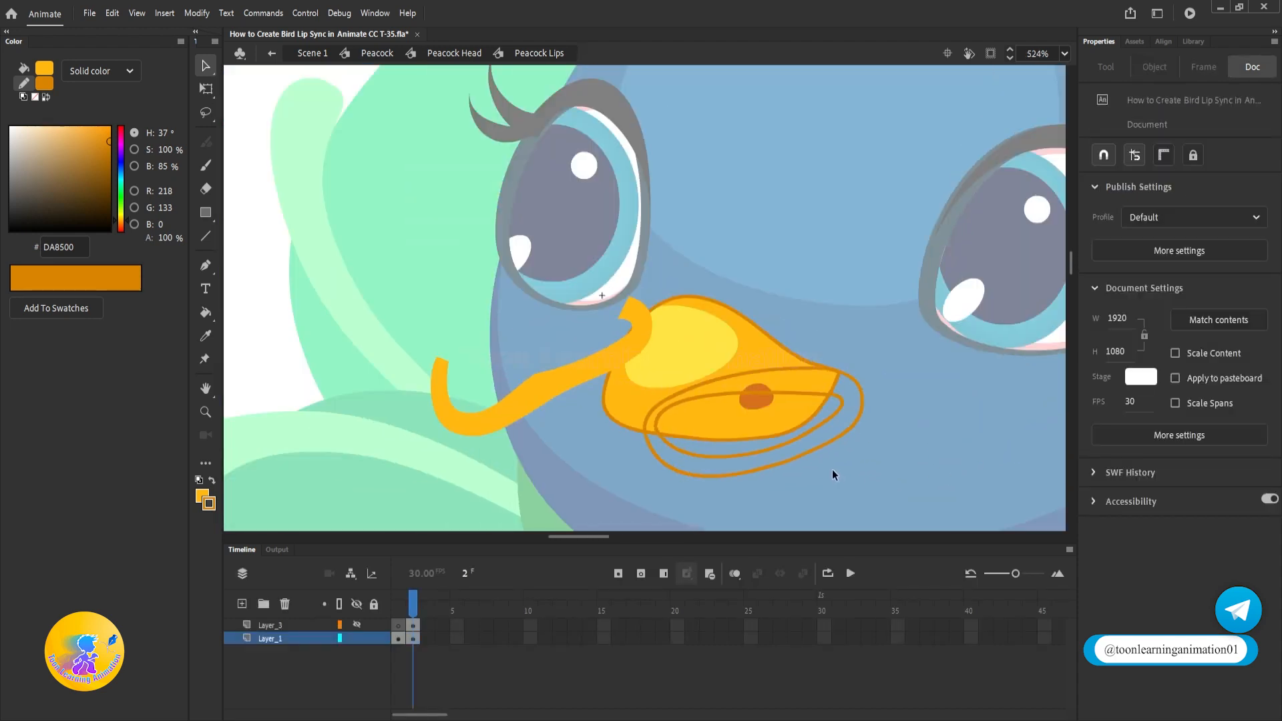
scroll(787, 454, up, 2)
double_click(788, 460)
scroll(724, 401, up, 1)
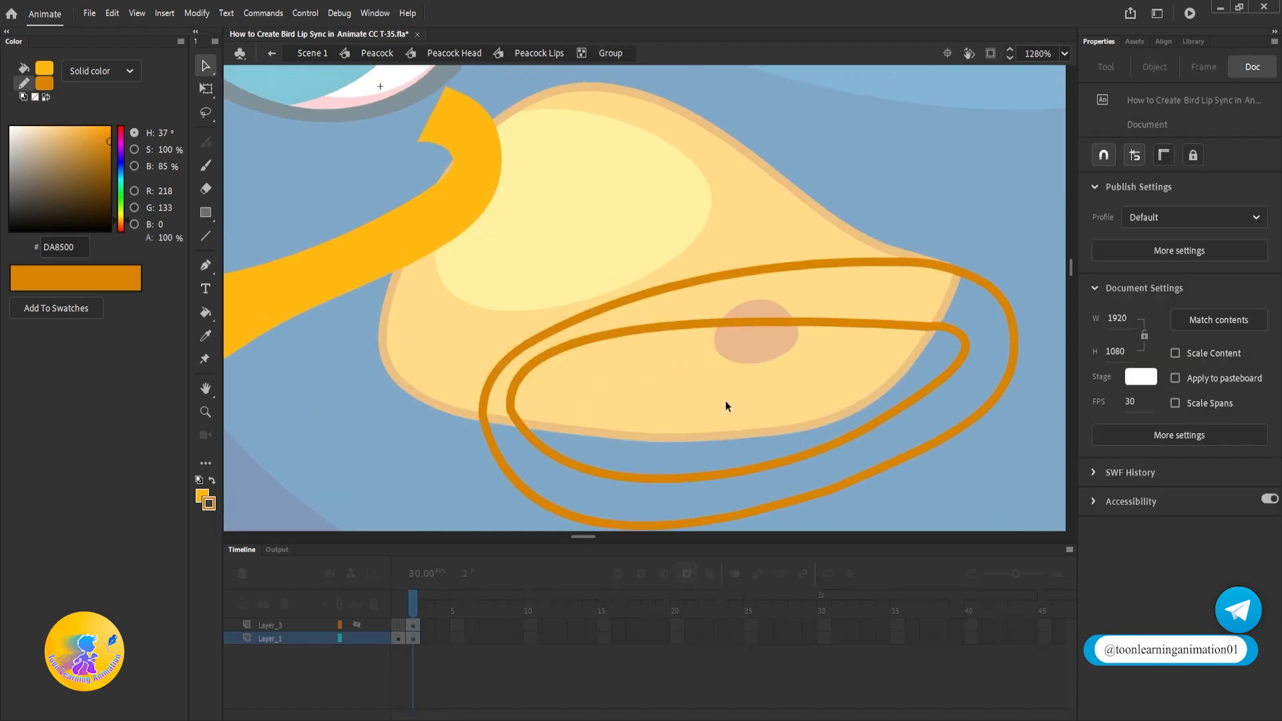
key(i)
click(415, 220)
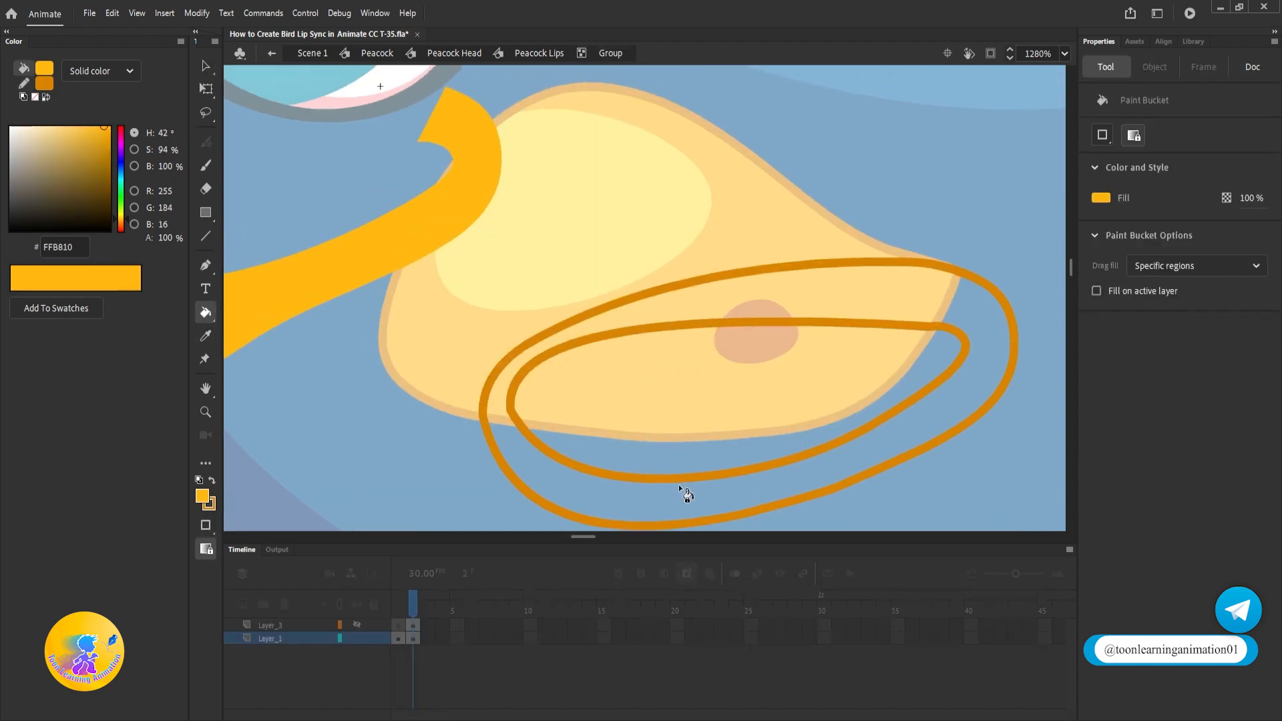
click(757, 492)
key(v)
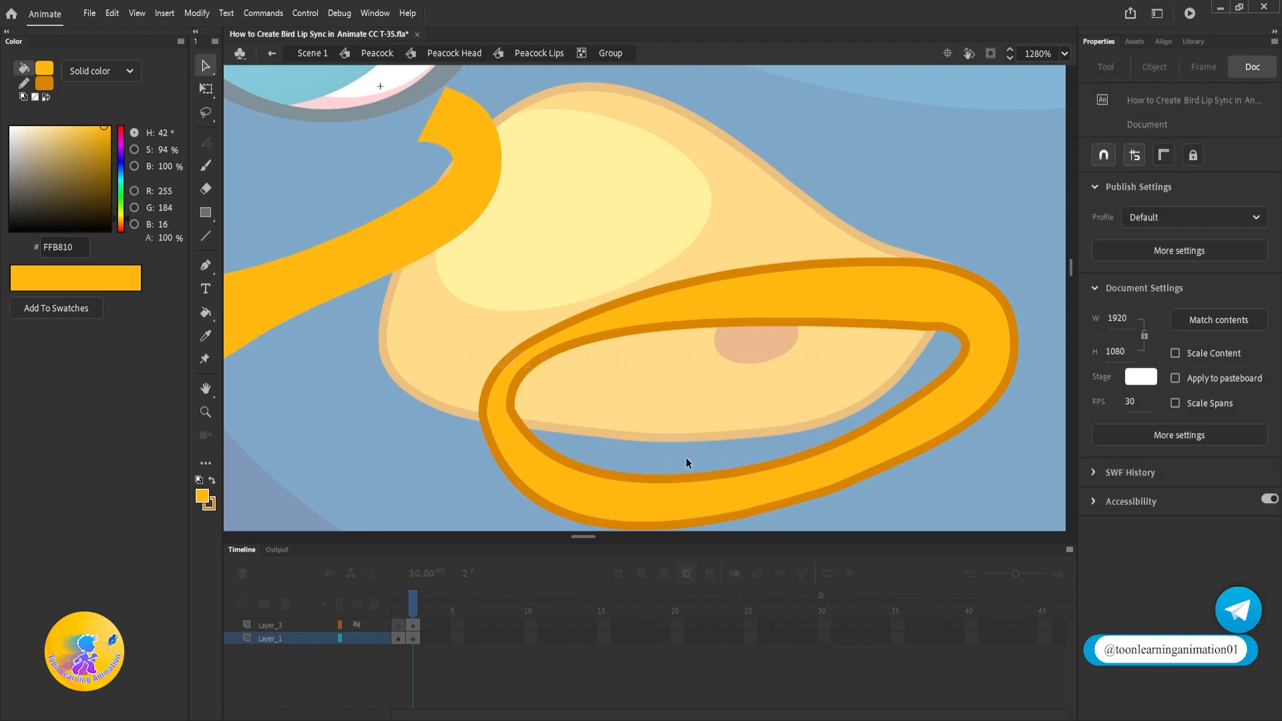
Set the fill colour to dark red 5C0000 and fill the mouth opening inside the inner outline
drag(121, 220, 109, 193)
click(119, 194)
click(118, 224)
click(110, 200)
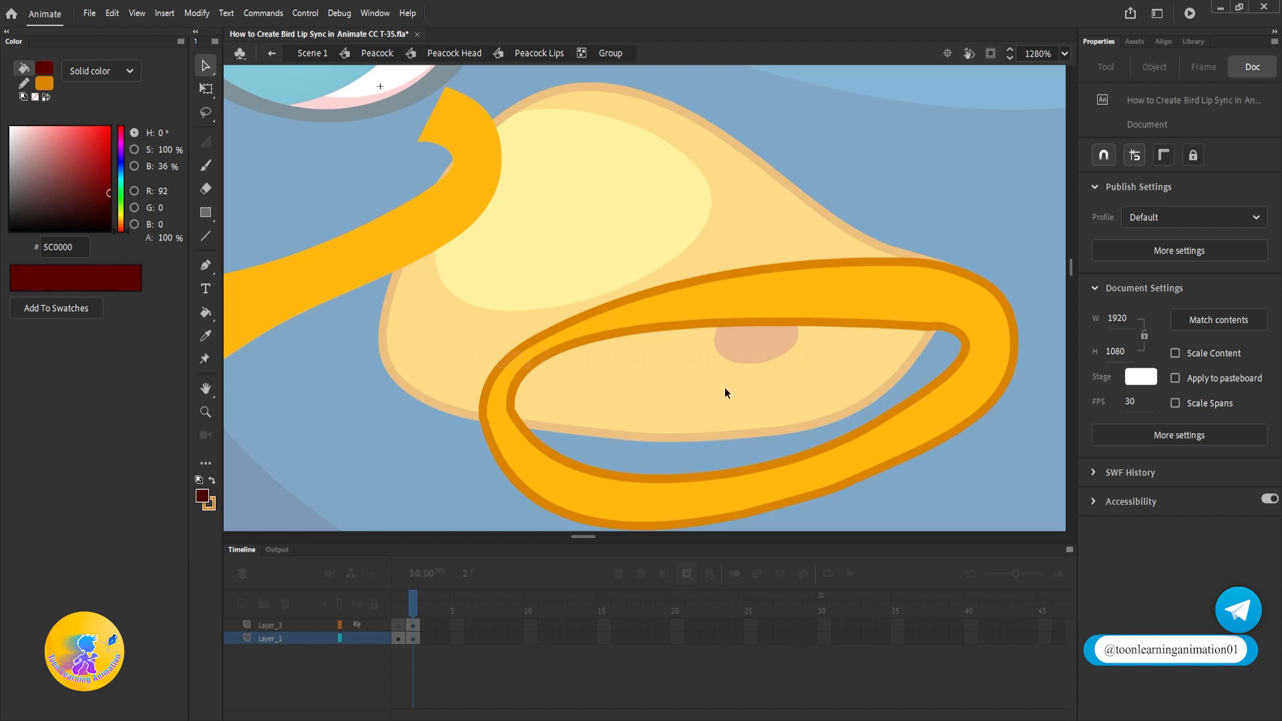
key(k)
click(725, 385)
key(v)
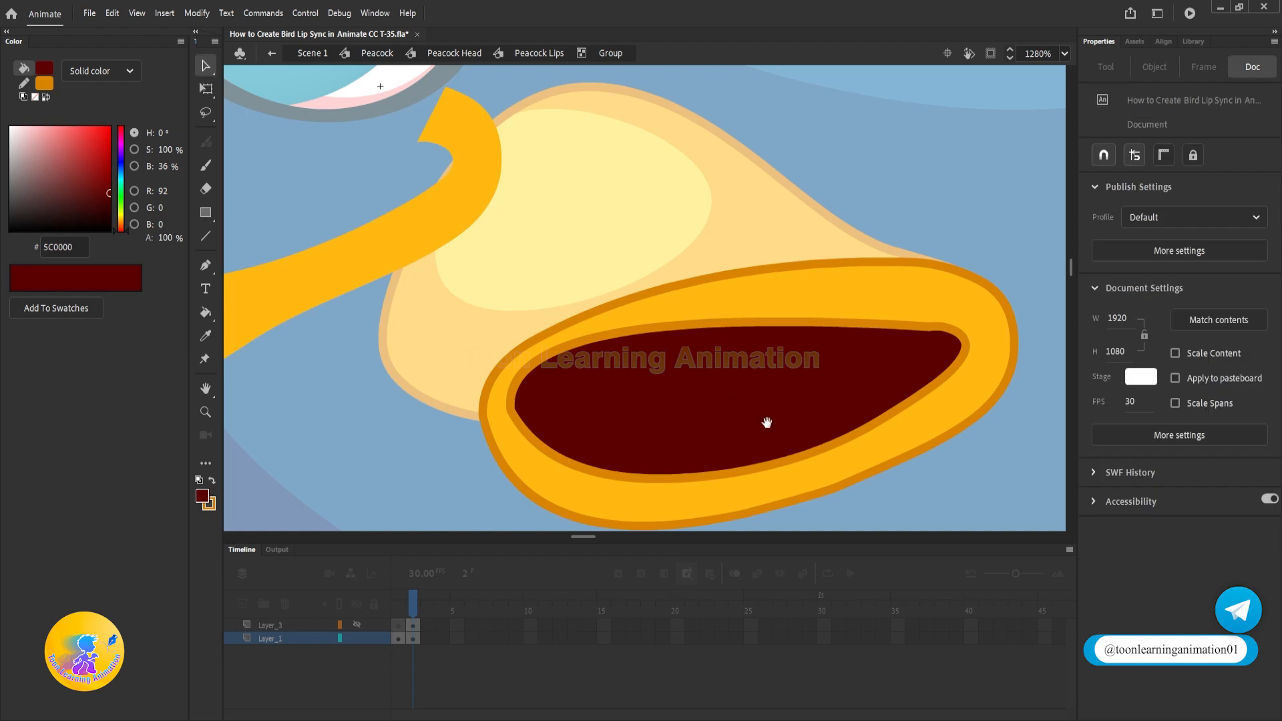
drag(767, 423, 718, 404)
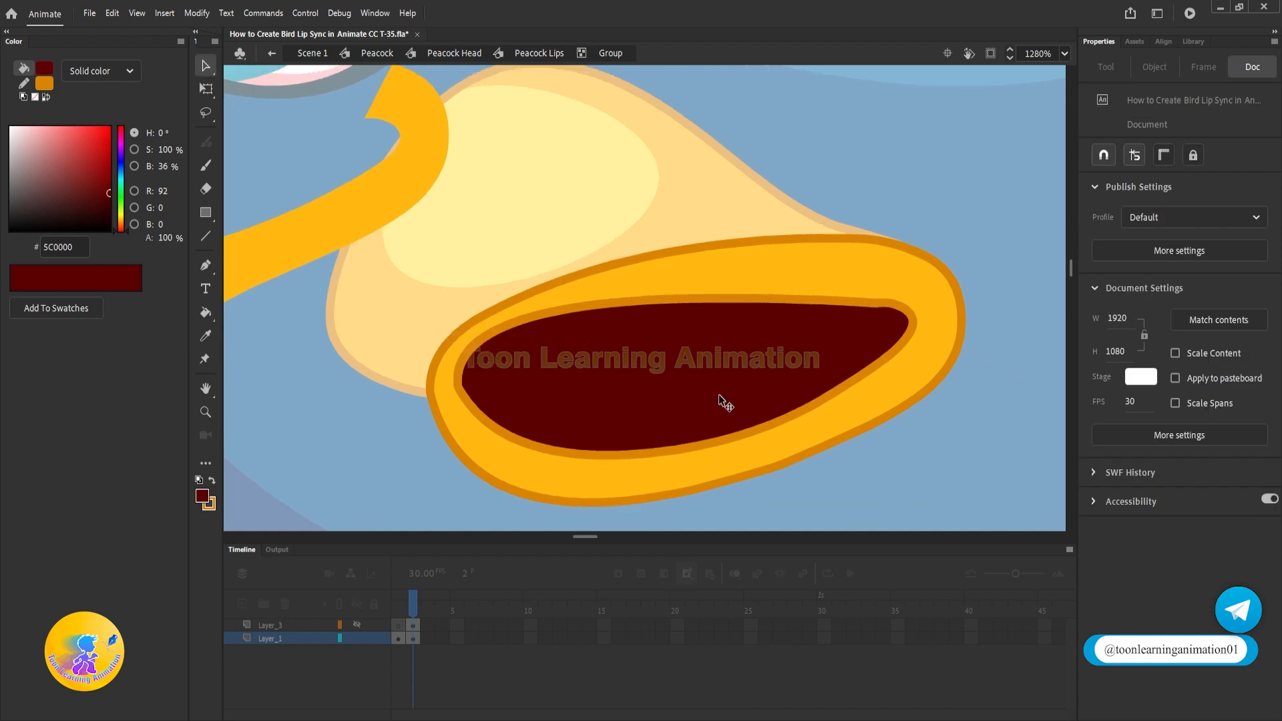
Delete the loose orange stroke that overlaps the upper beak from inside the lower beak's group
double_click(915, 471)
click(654, 358)
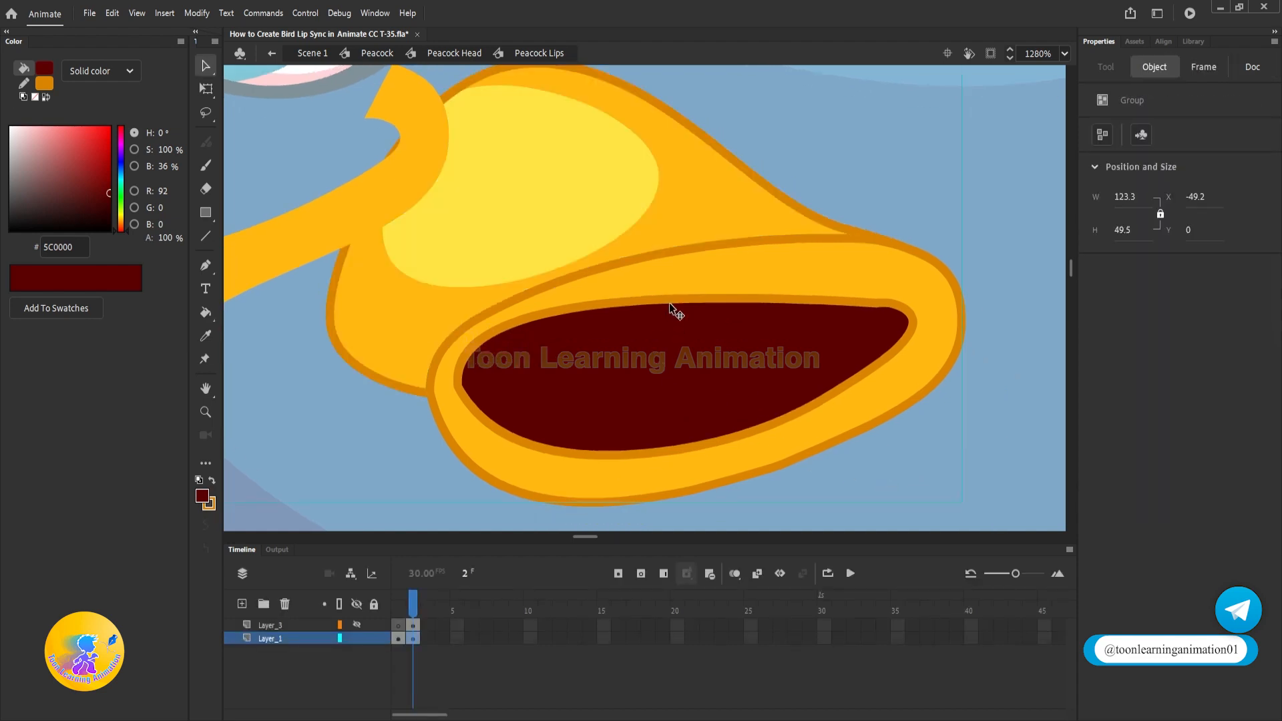
double_click(672, 381)
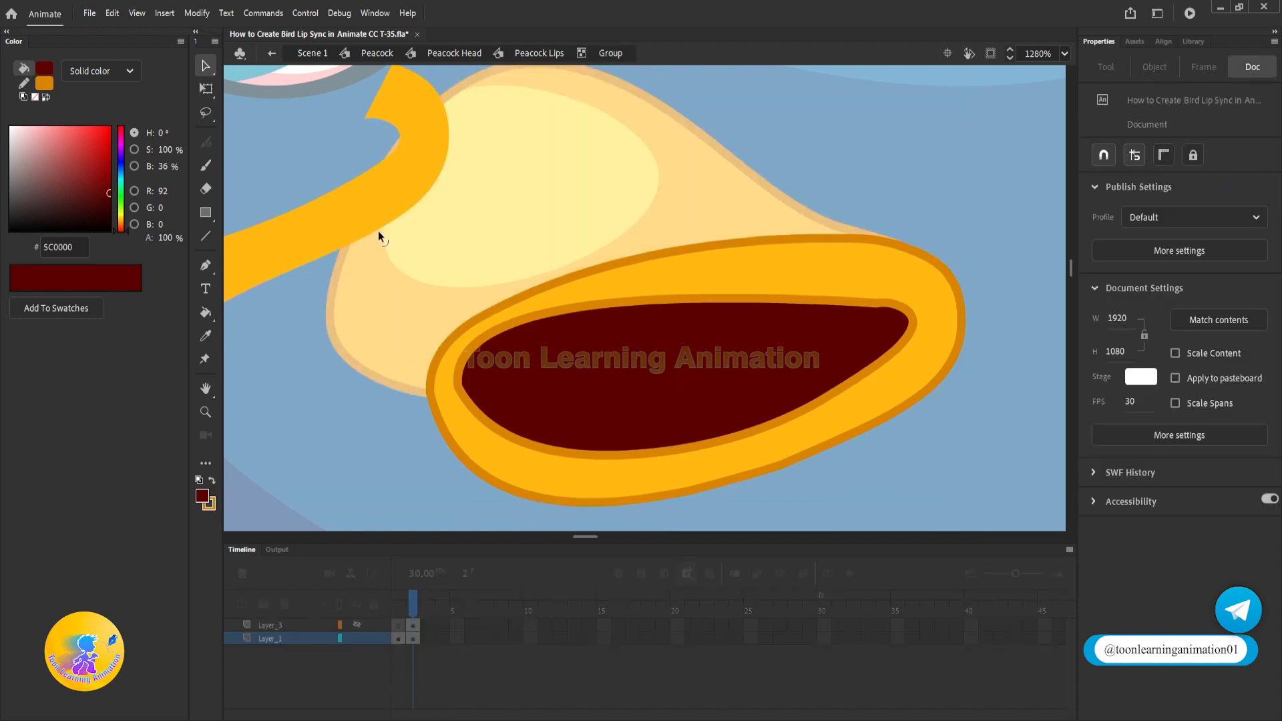
click(390, 219)
key(Delete)
double_click(954, 194)
Send the lower beak group to the back, behind the upper beak
mouse_move(702, 343)
mouse_down()
mouse_move(701, 327)
mouse_move(687, 353)
mouse_up()
right_click(688, 352)
mouse_move(762, 538)
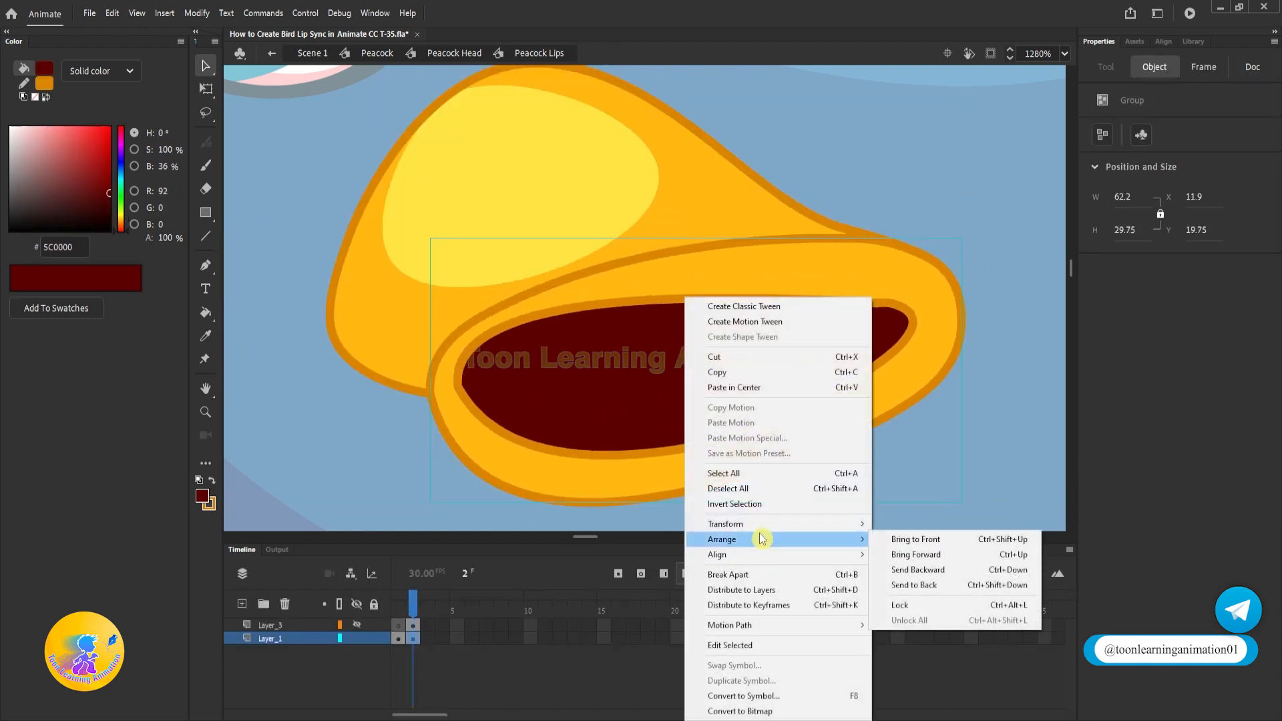
click(934, 584)
click(956, 430)
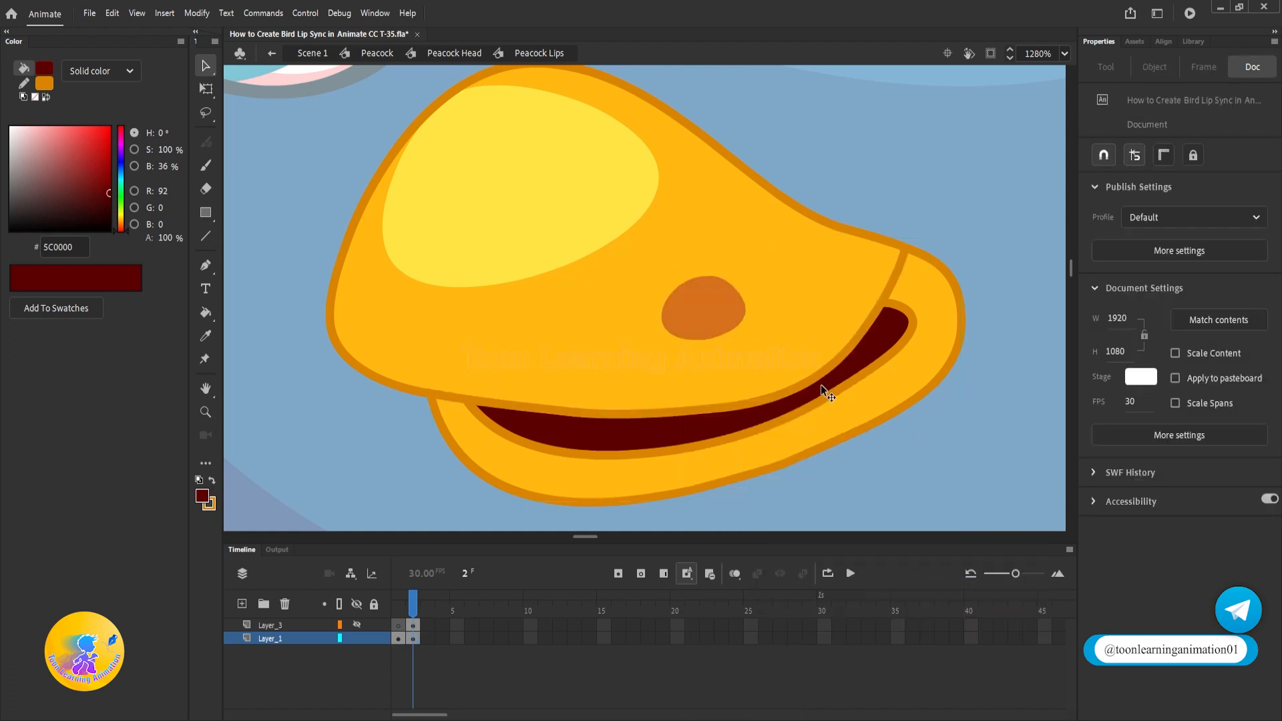
Pull the inner outline's corner near the beak tip inward so the mouth opening tapers beneath the upper beak
scroll(820, 386, down, 4)
scroll(772, 417, up, 4)
drag(858, 375, 678, 423)
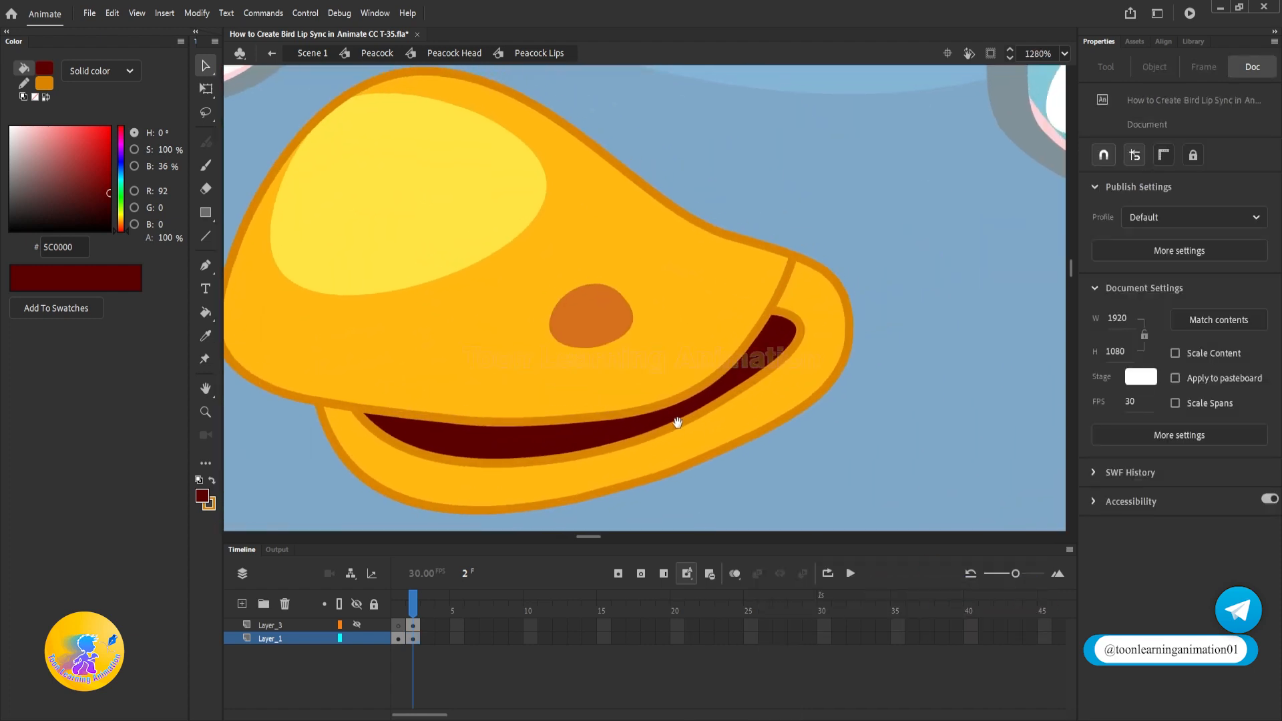
double_click(797, 331)
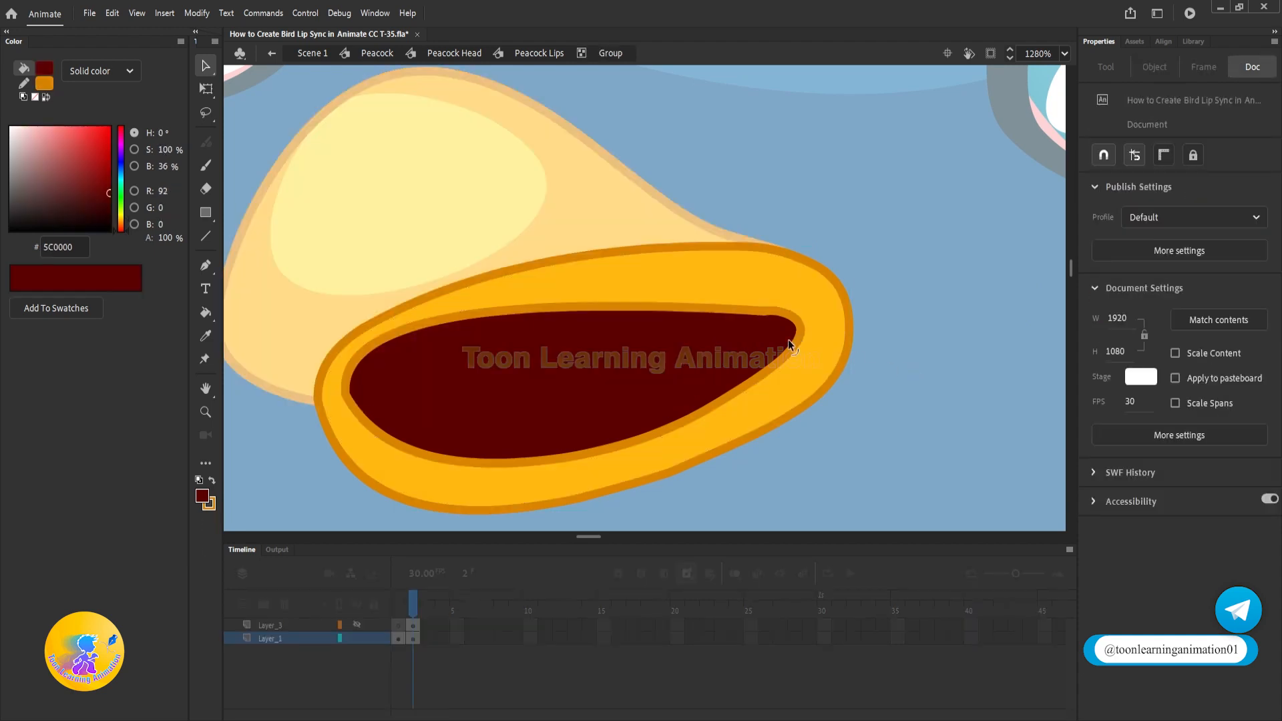
drag(788, 344, 742, 347)
double_click(928, 327)
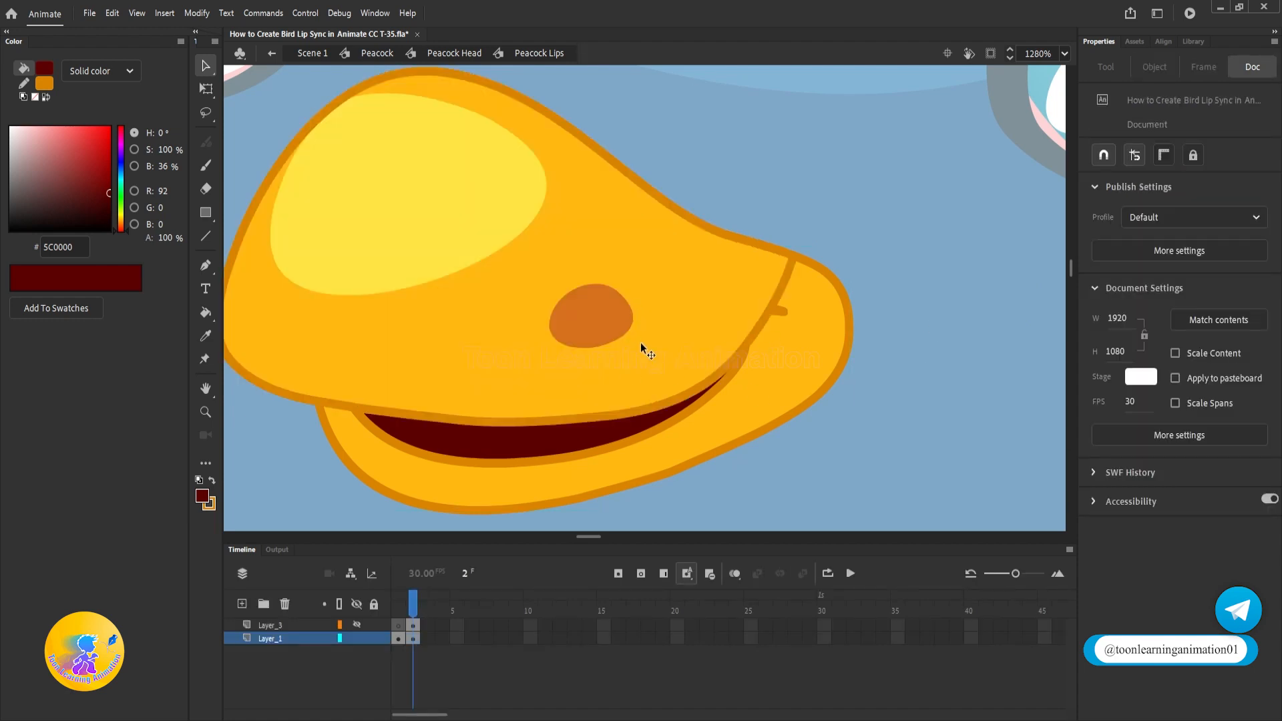
Delete the leftover stub of the inner outline that sticks out past the upper beak's edge
scroll(688, 399, down, 3)
scroll(561, 412, up, 2)
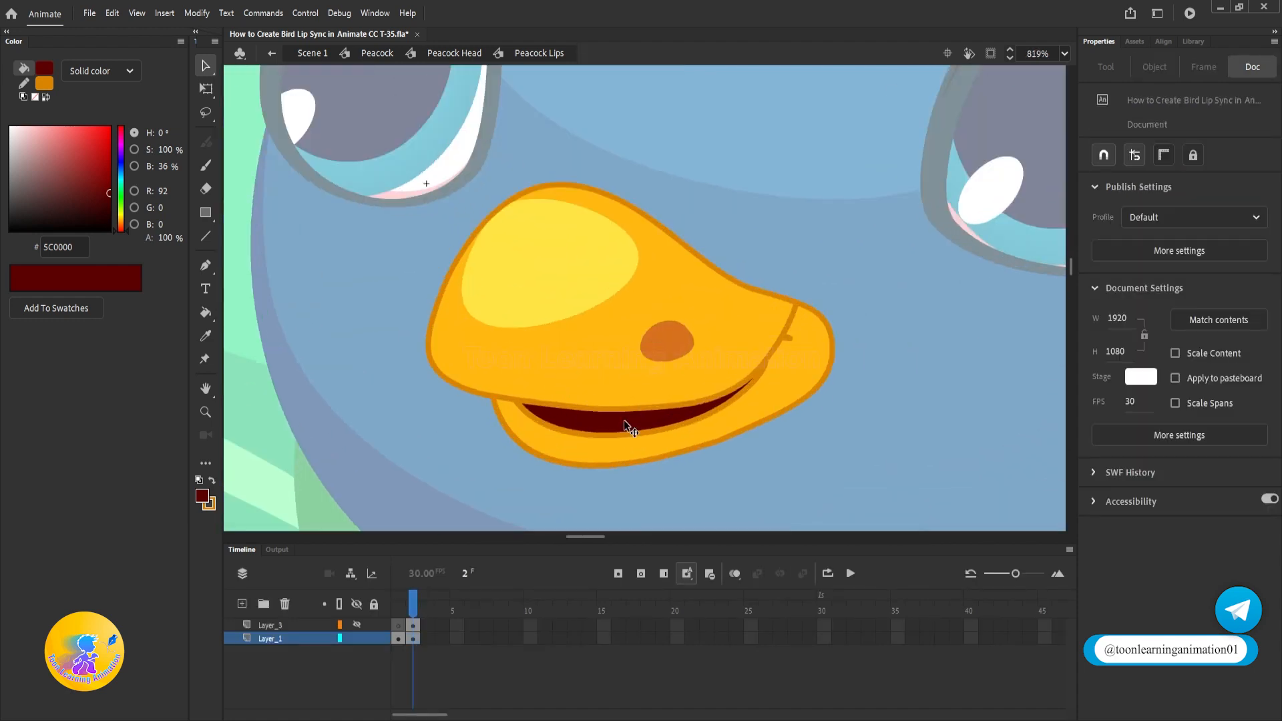
scroll(780, 343, up, 4)
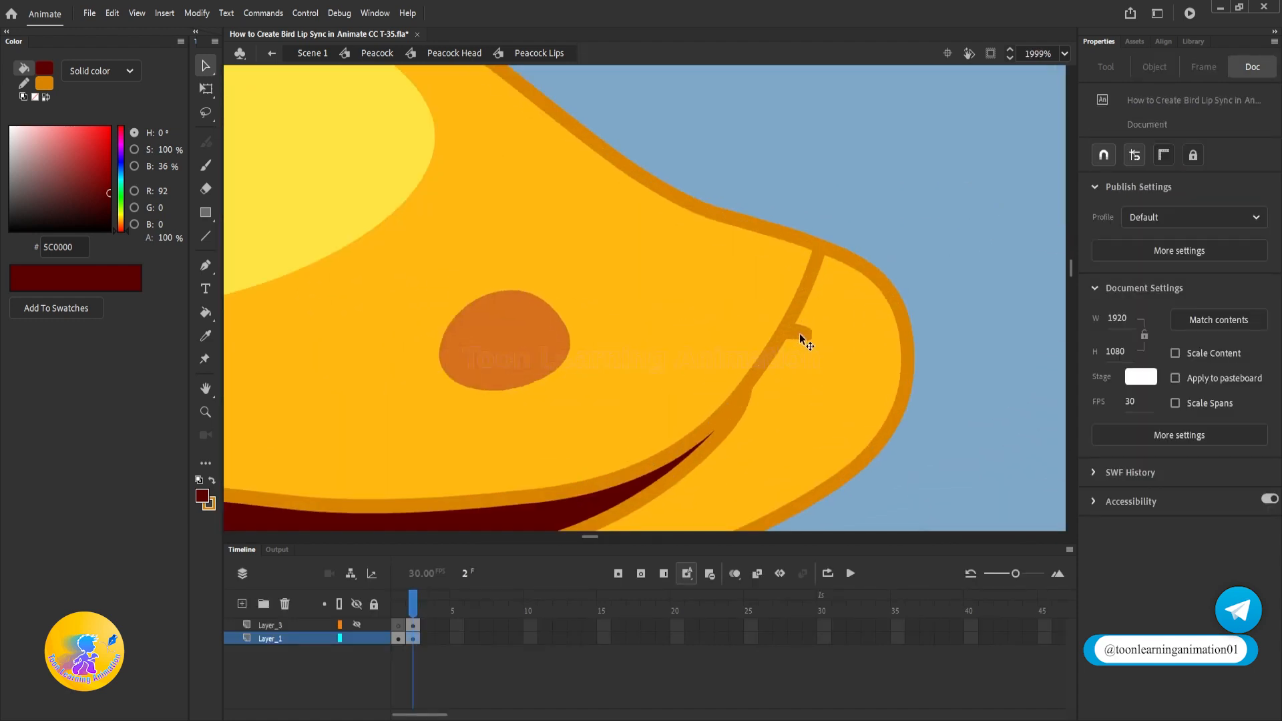
double_click(799, 334)
key(Delete)
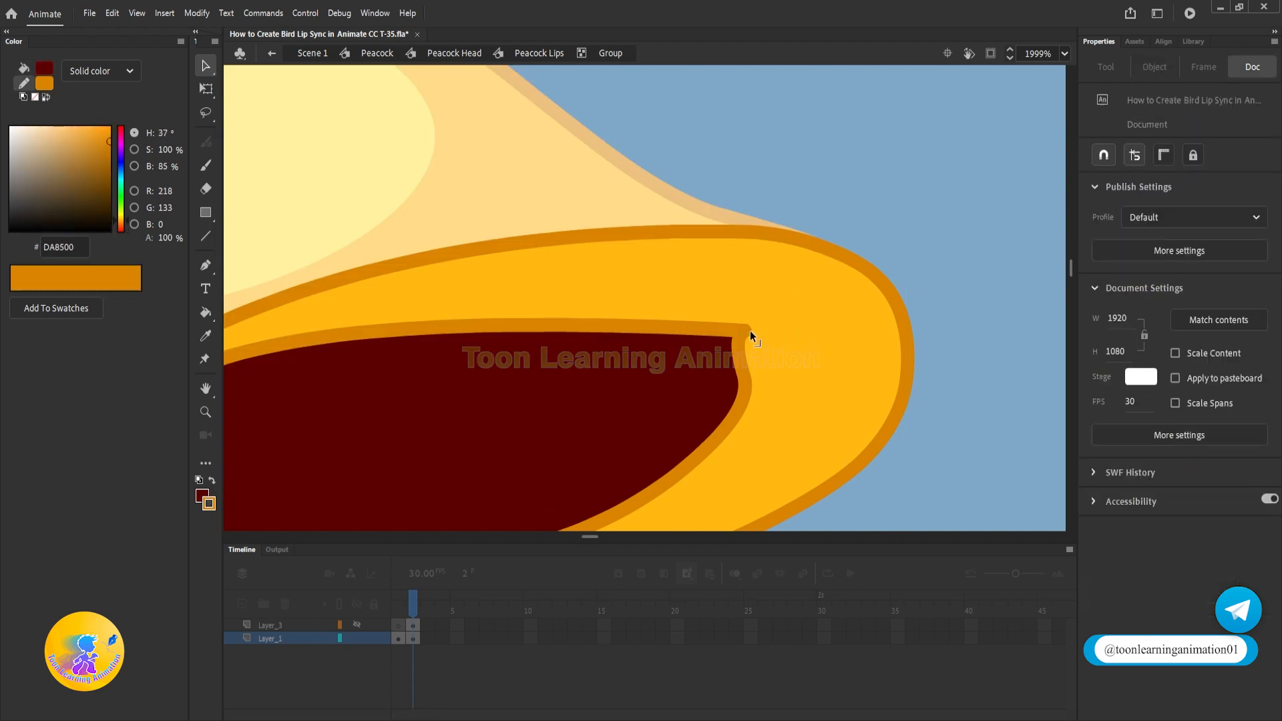
double_click(961, 291)
Delete the upper beak's end stroke between the beak tip and the mouth corner so both parts blend
double_click(808, 287)
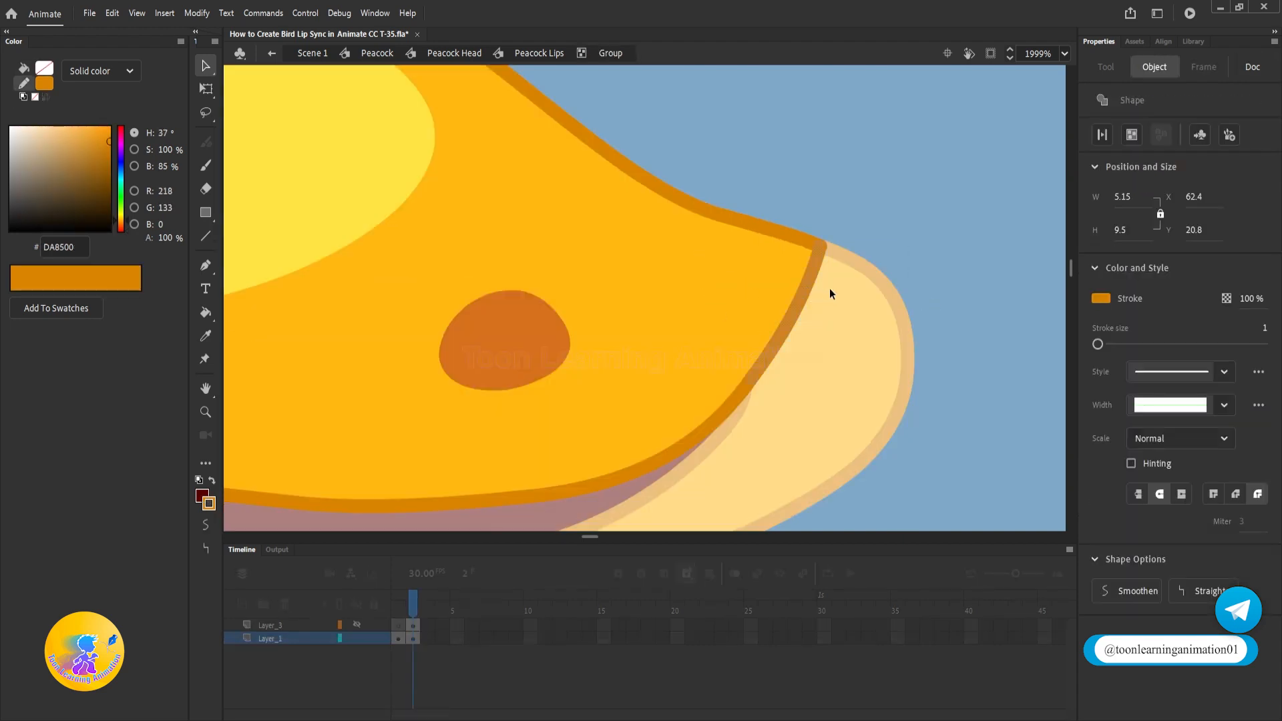
key(Delete)
double_click(996, 282)
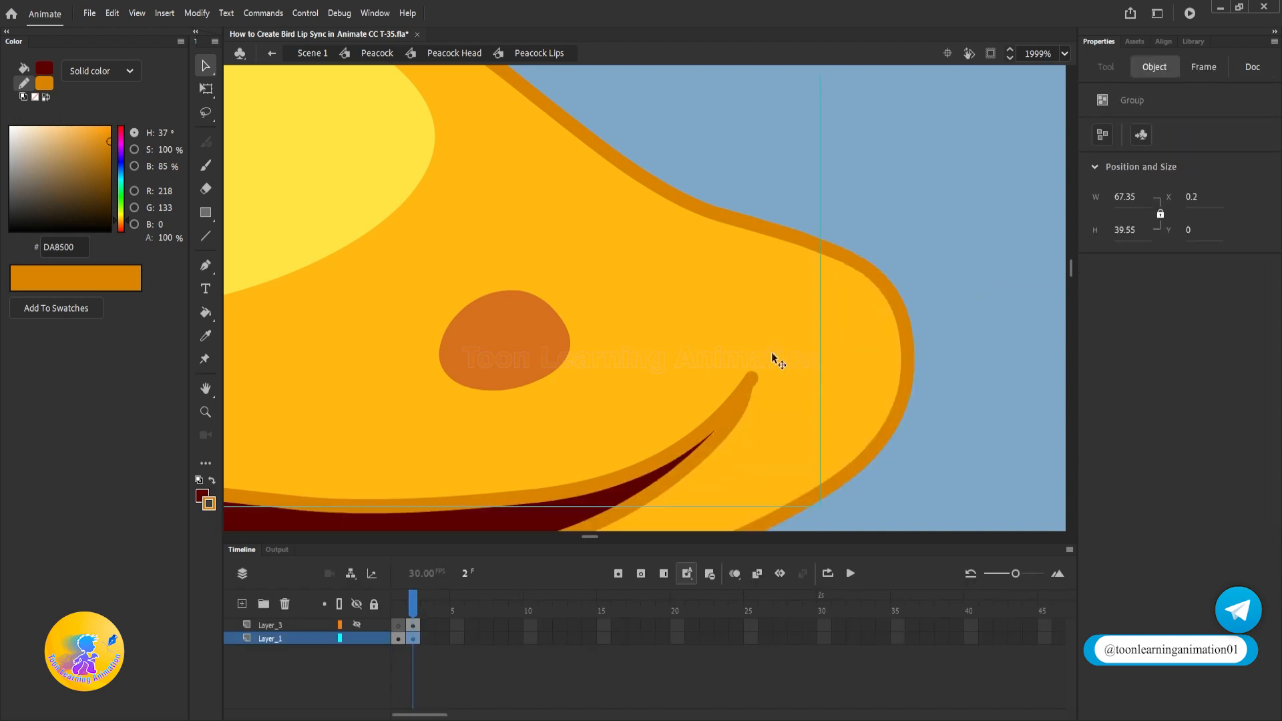
scroll(771, 351, down, 4)
drag(829, 433, 861, 427)
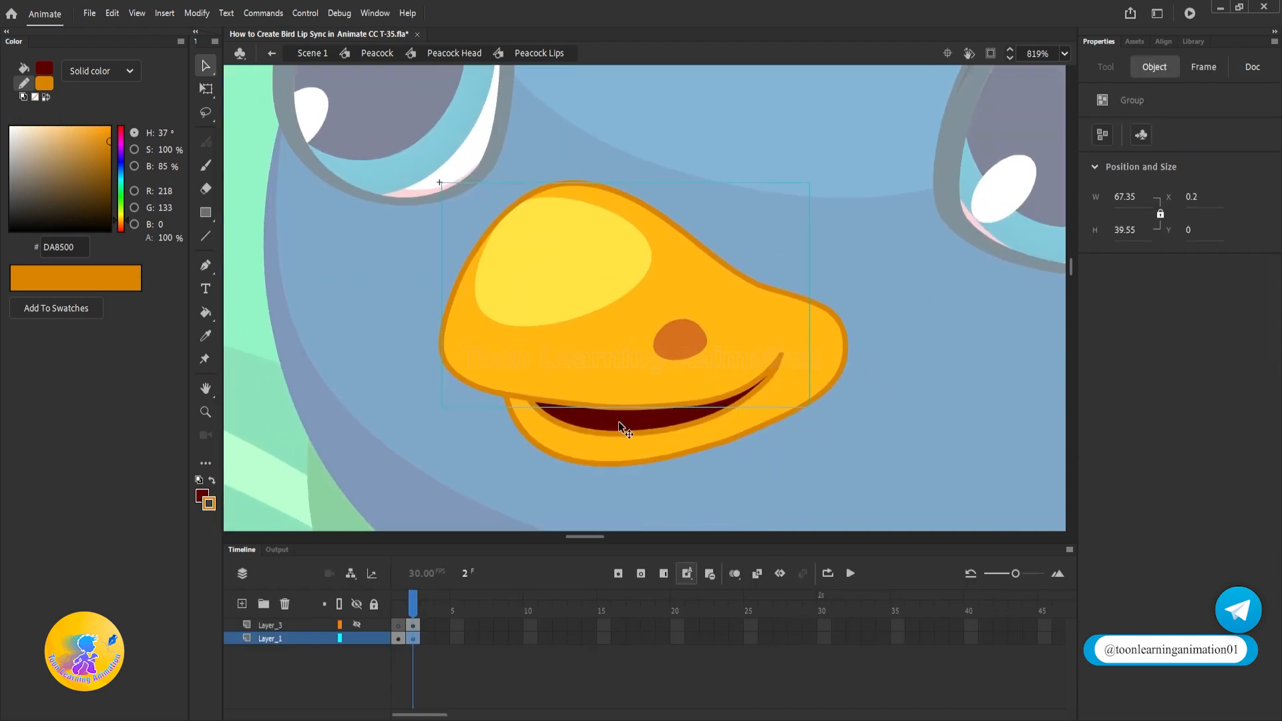
Remove the first frame holding the old open mouth from both layers, and insert keyframes at frame 2
scroll(621, 443, down, 3)
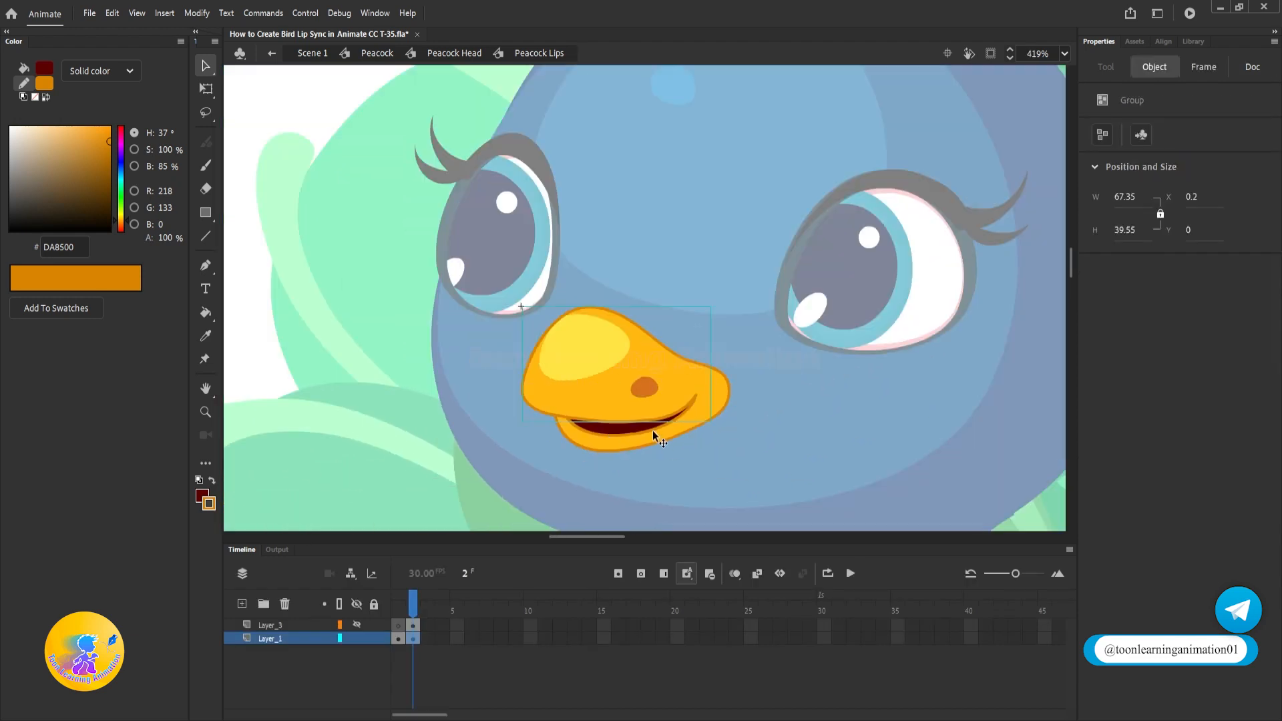
scroll(627, 458, up, 3)
click(605, 451)
key(q)
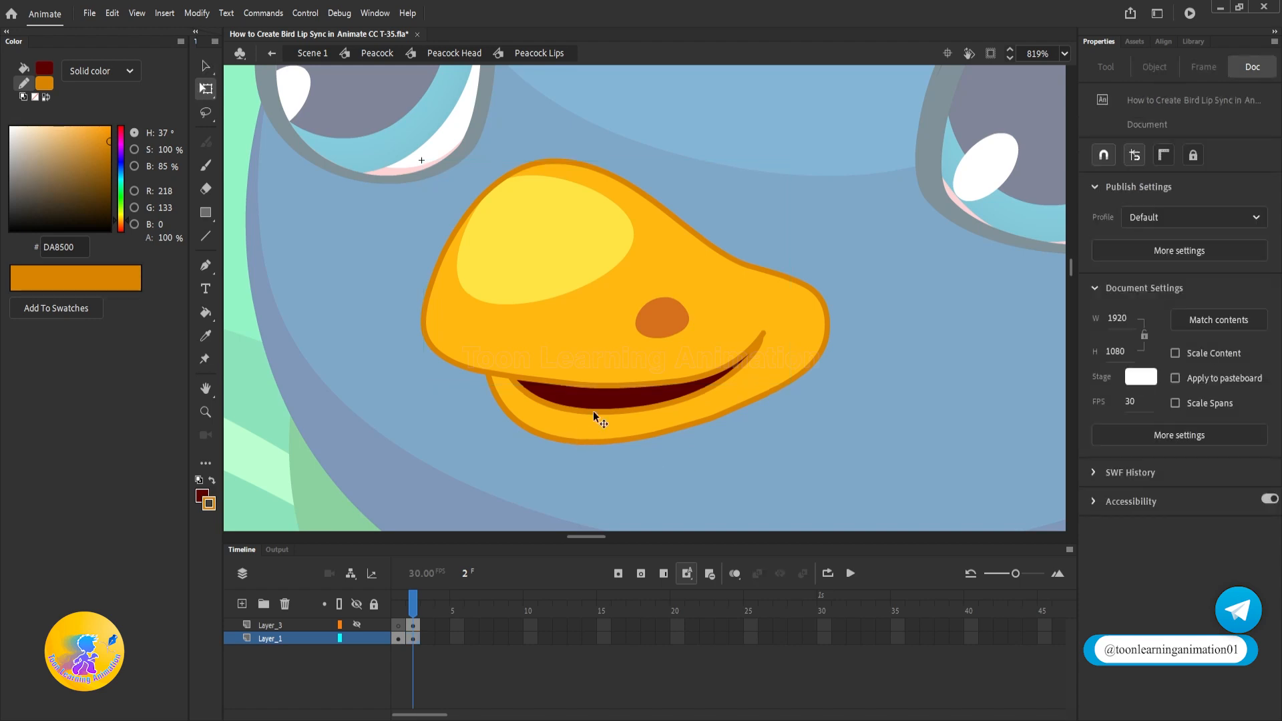
click(400, 634)
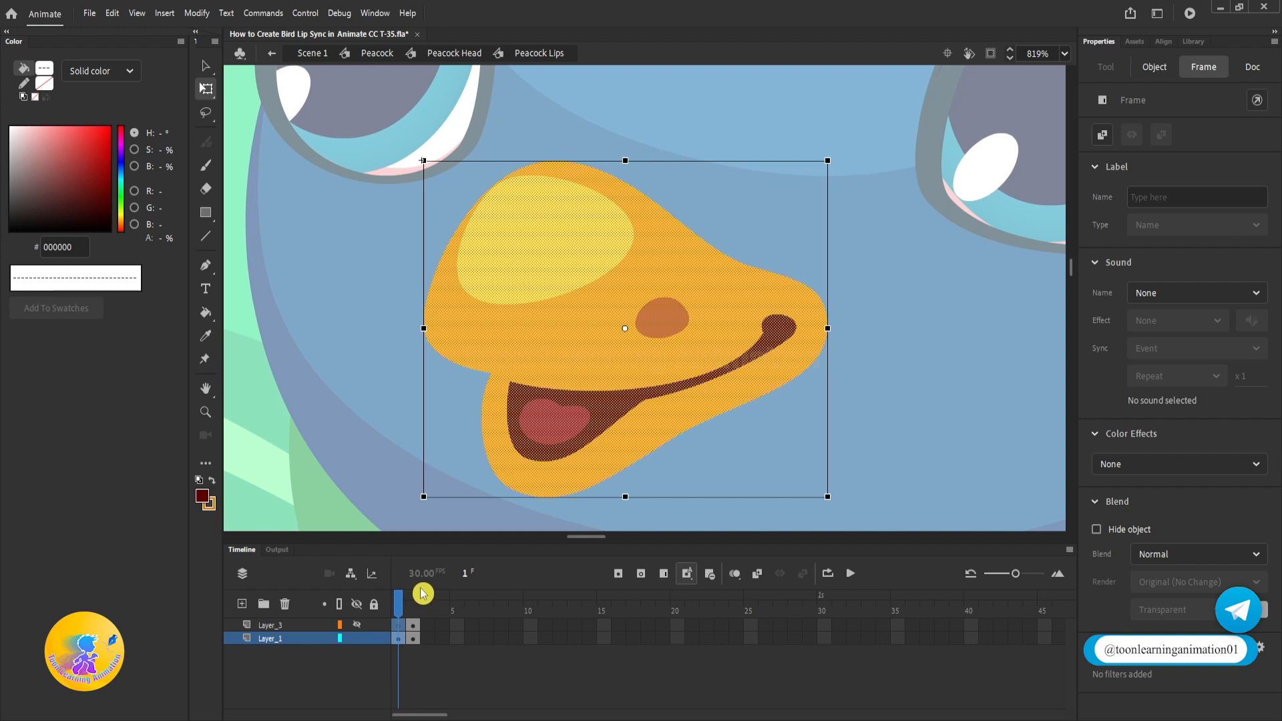
key(shift+F5)
click(406, 681)
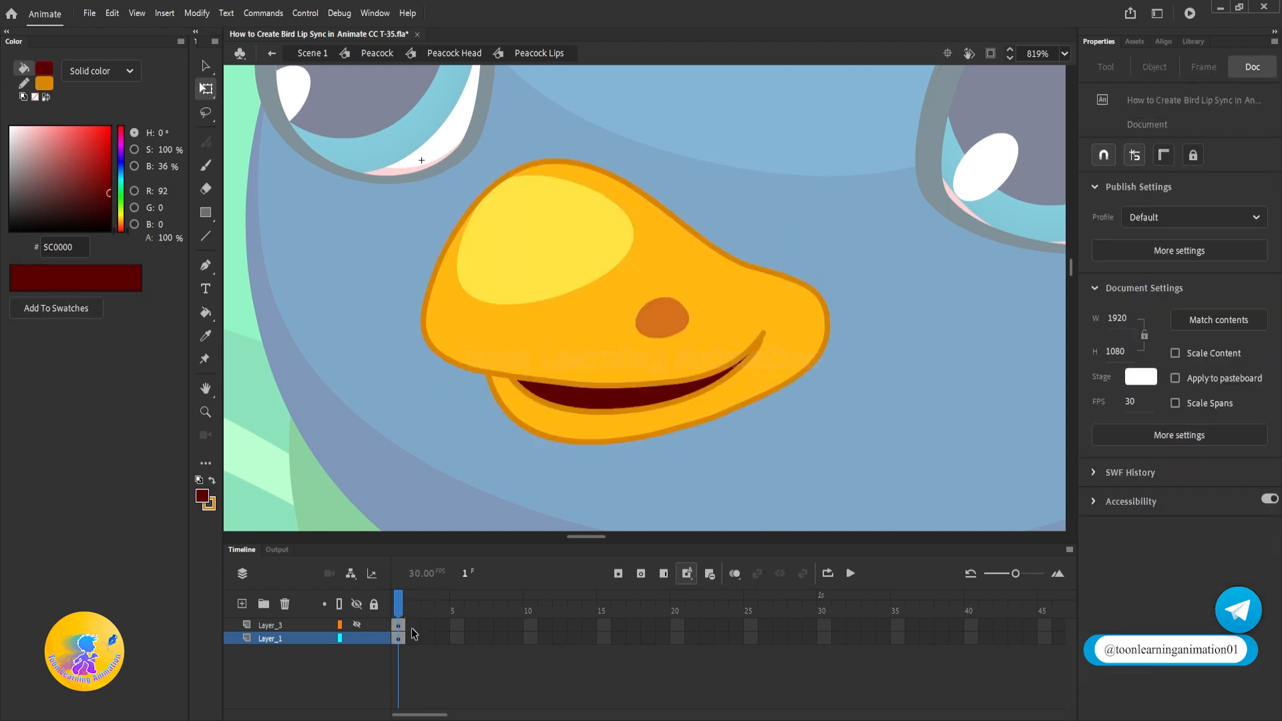
key(F6)
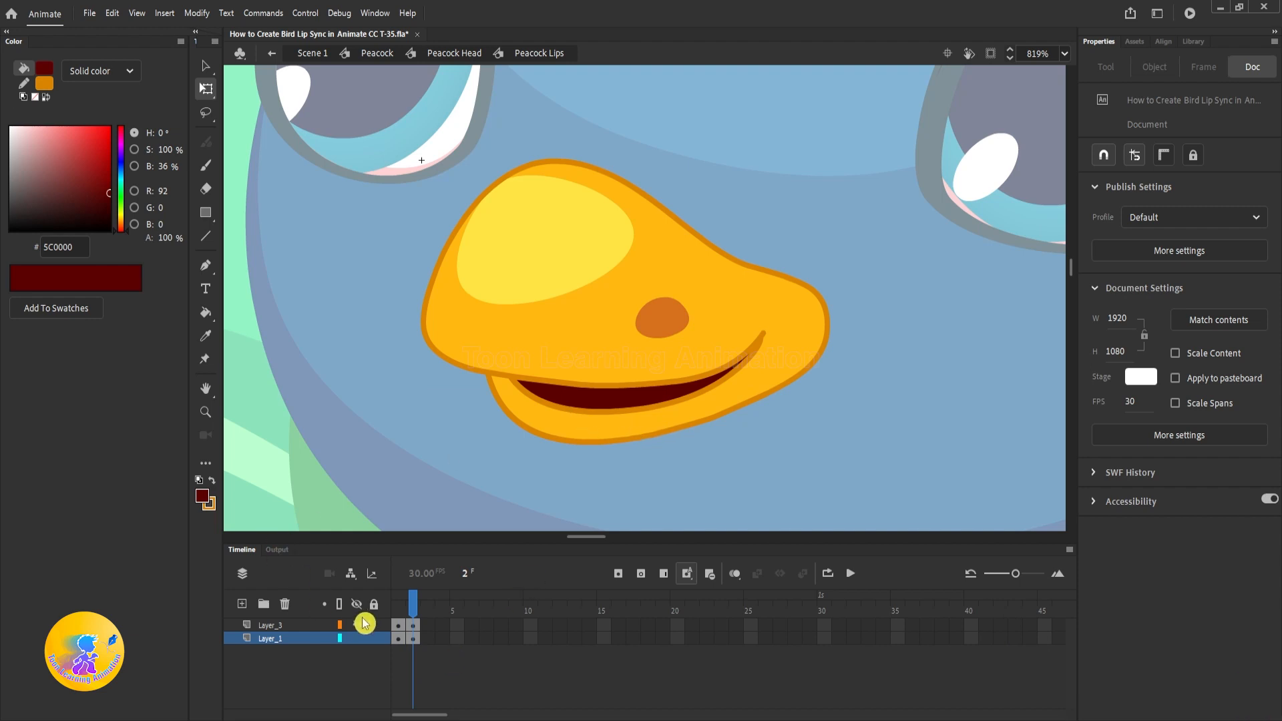
On frame 1, open the lower beak group and delete the dark red mouth interior
click(398, 609)
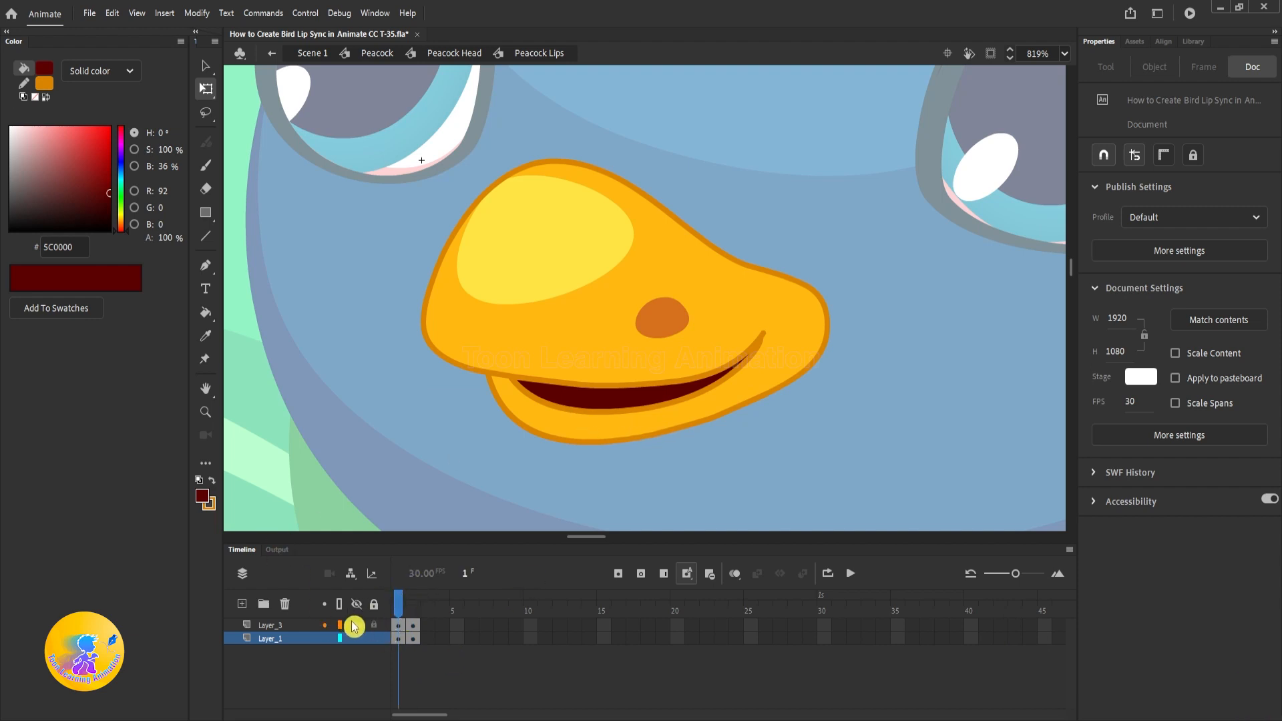
click(590, 422)
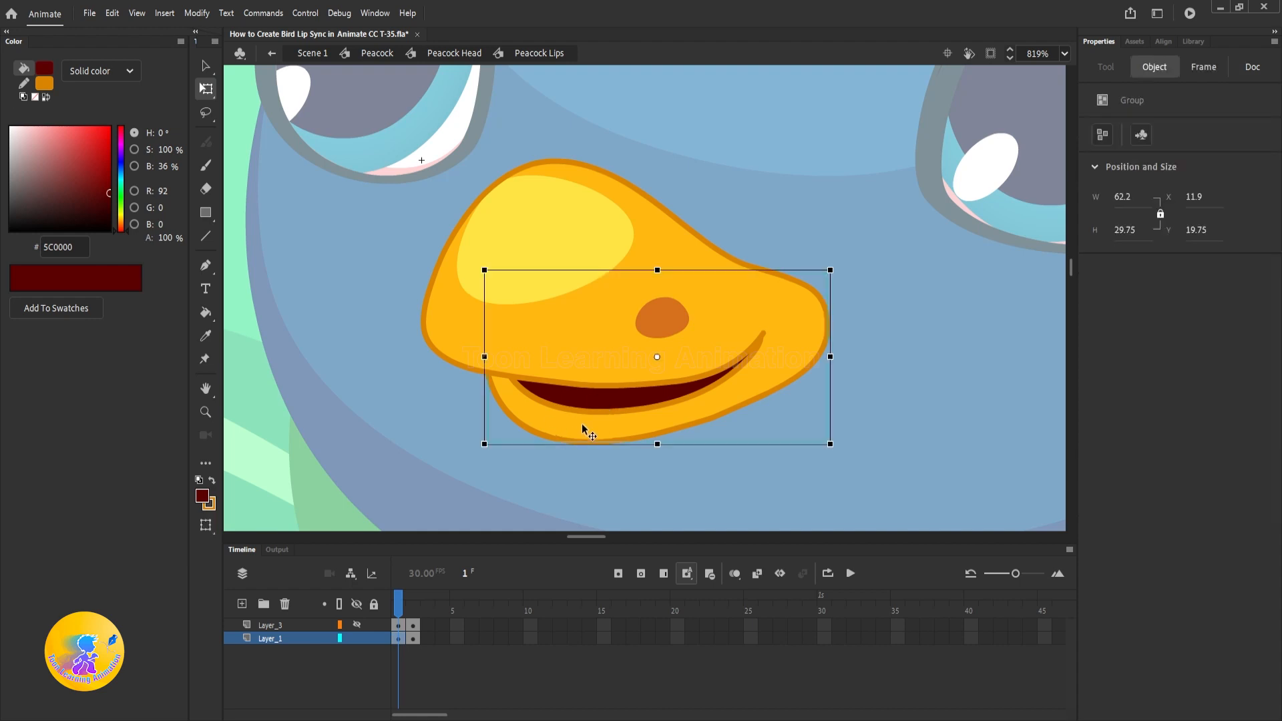
key(v)
double_click(583, 427)
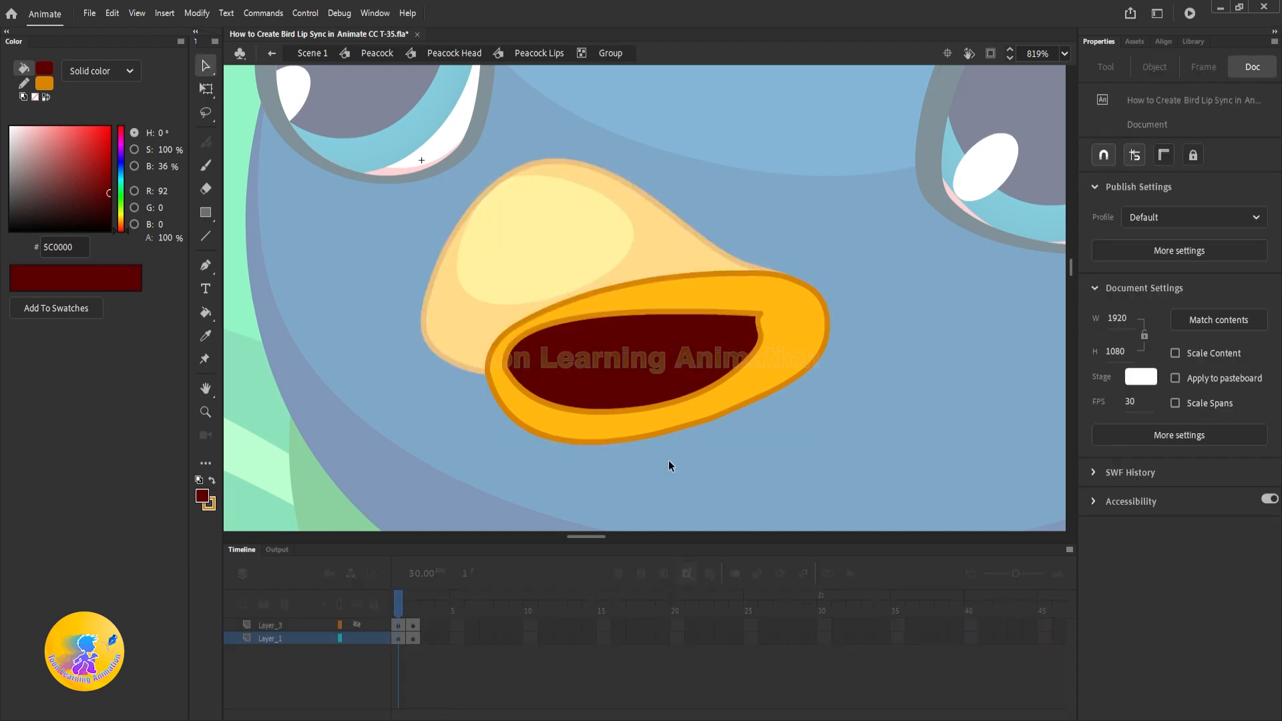
click(641, 377)
key(Delete)
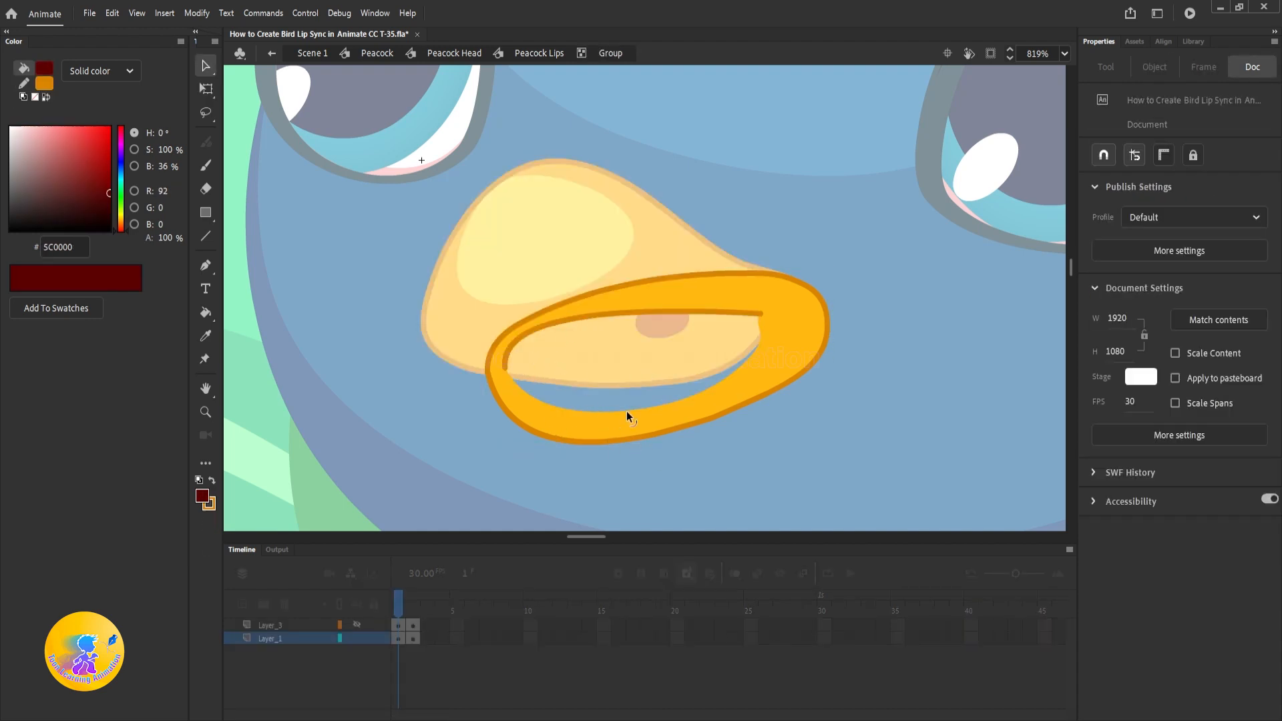
Fill the emptied mouth opening in the lower beak with the sampled beak orange FFB810
key(i)
click(609, 425)
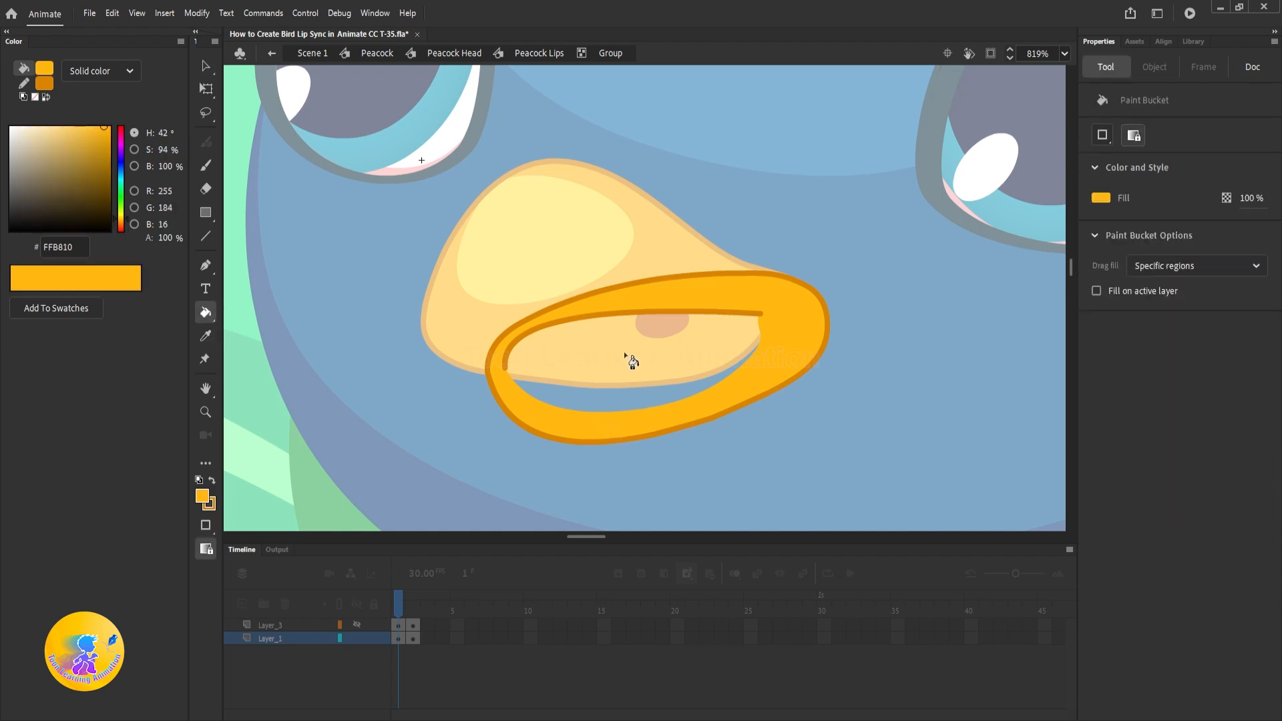
click(631, 361)
Delete the leftover inner outline stroke across the lower beak and leave the group
key(v)
double_click(621, 319)
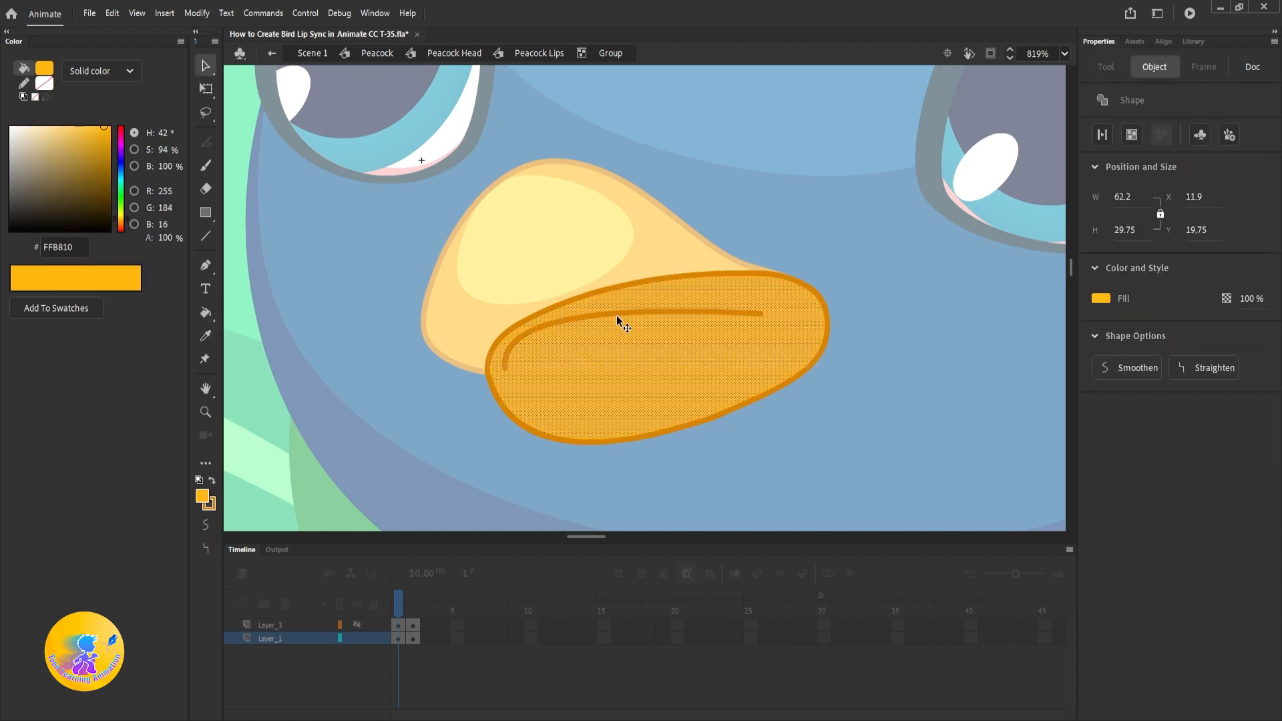
click(611, 264)
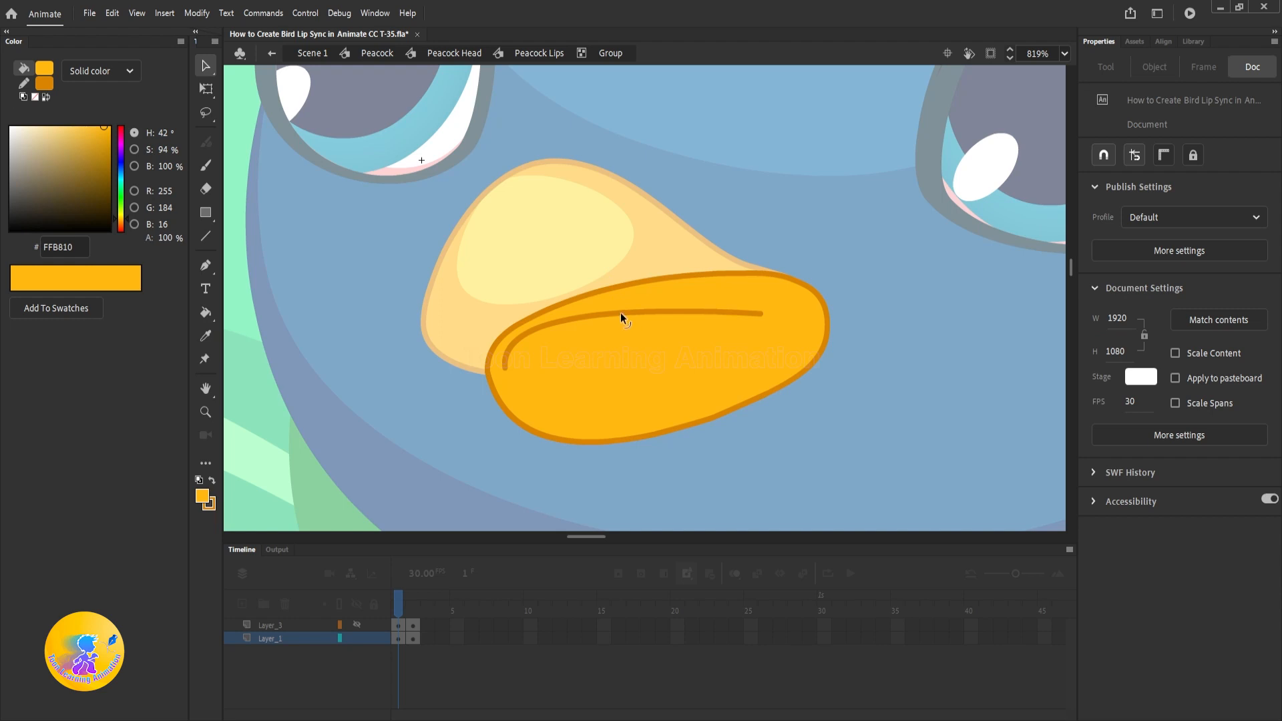
click(620, 312)
key(Delete)
double_click(793, 242)
click(864, 284)
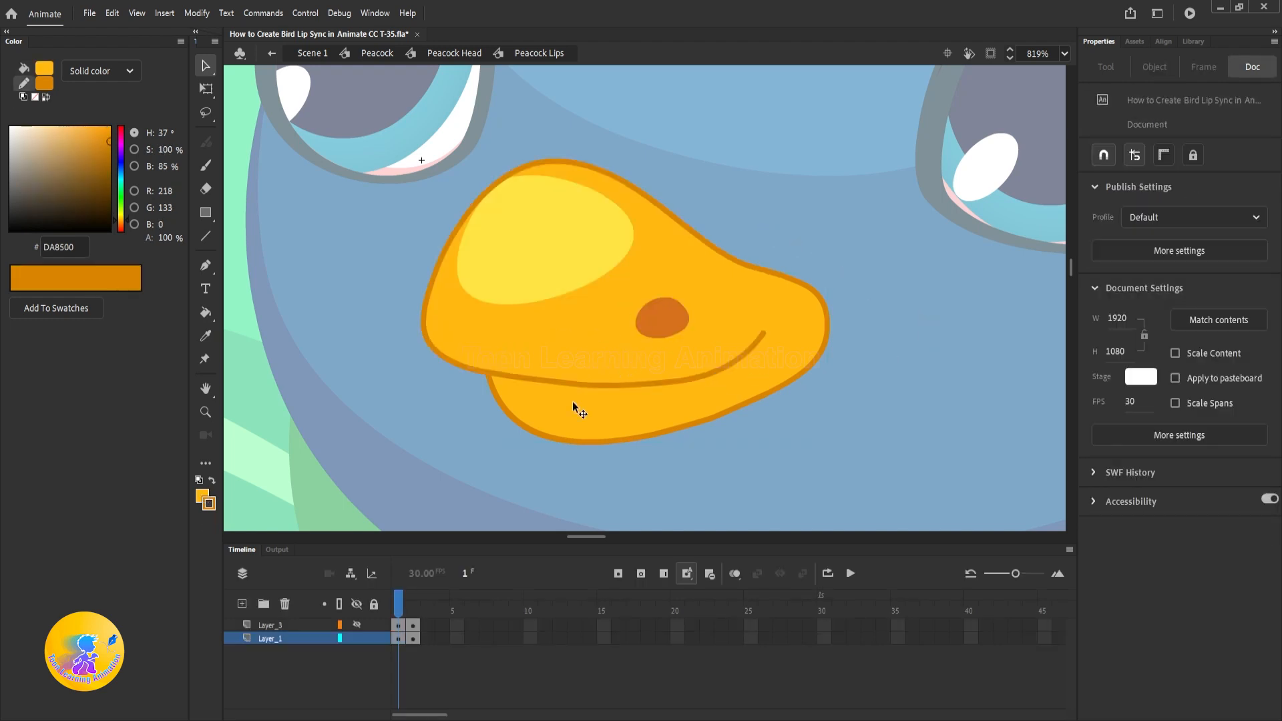
Curve the bottom edge of frame 1's lower beak slightly upward to make it slimmer, and leave the group
double_click(551, 434)
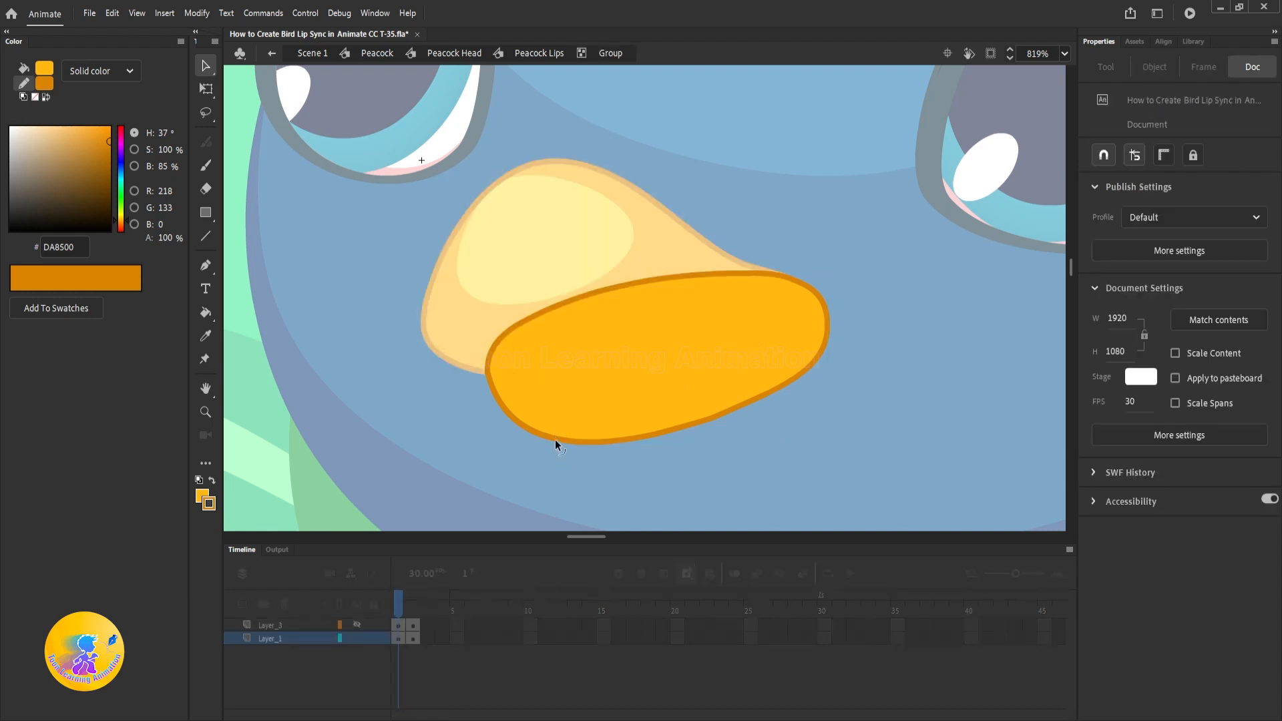
drag(555, 439, 554, 425)
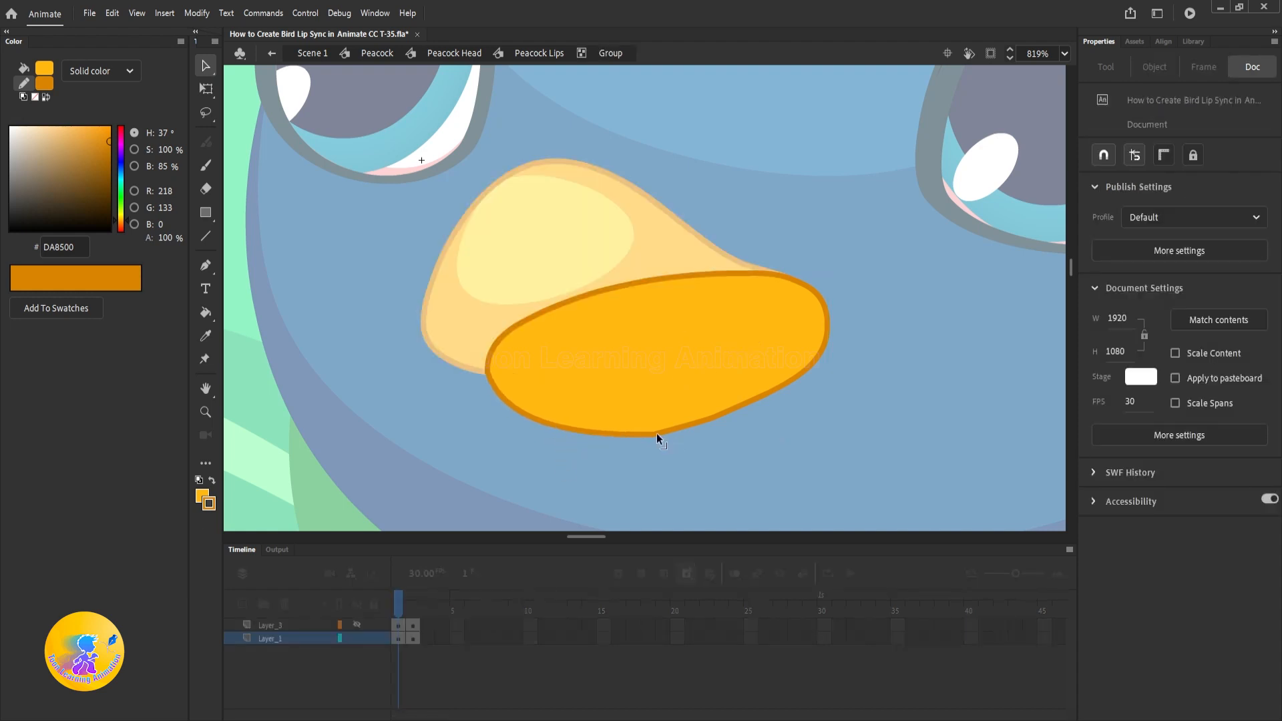
drag(656, 432, 653, 427)
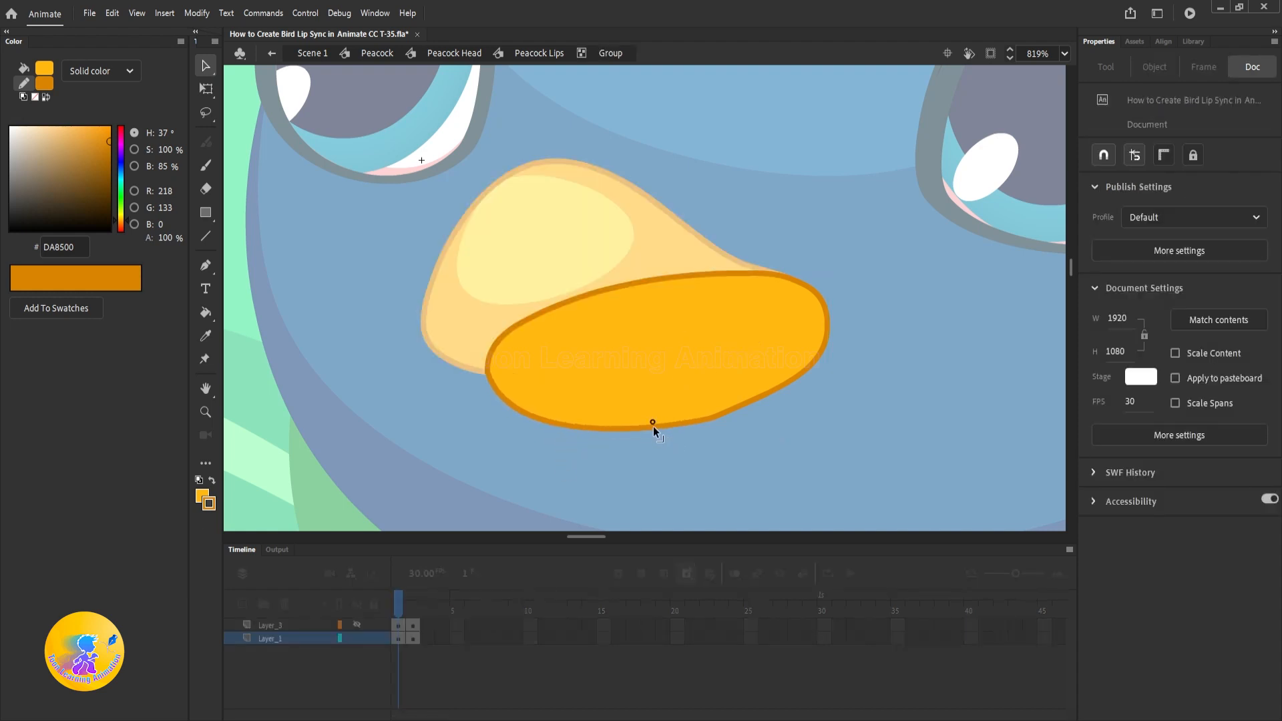
double_click(776, 430)
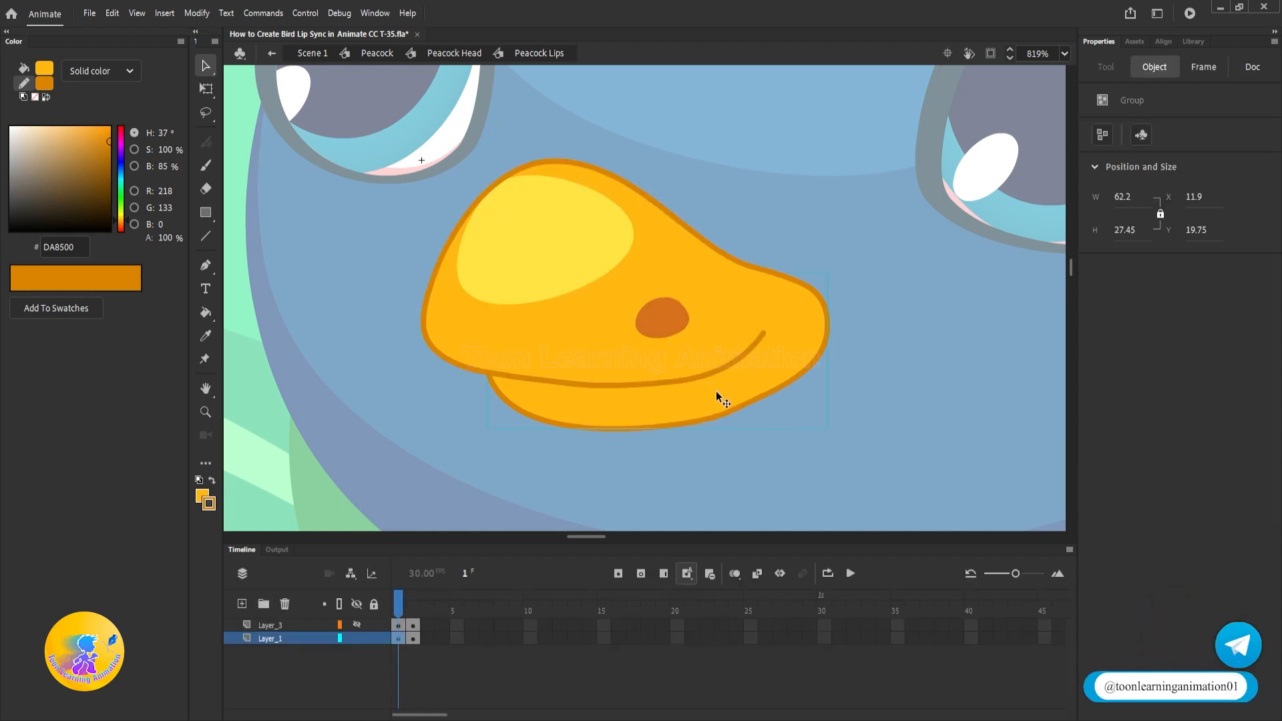
scroll(621, 396, down, 6)
scroll(664, 391, up, 7)
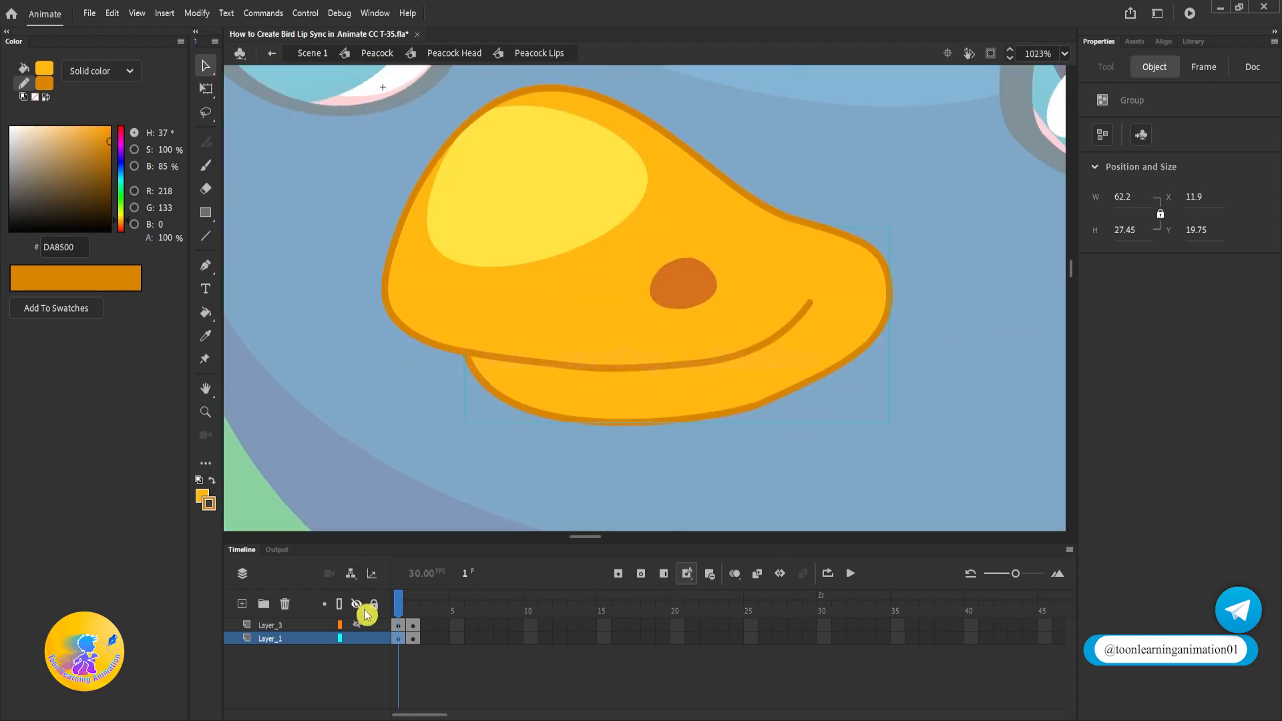
On frame 2, set the lower beak's pivot at its back end near the cheek and rotate the beak downward to open the mouth
key(.)
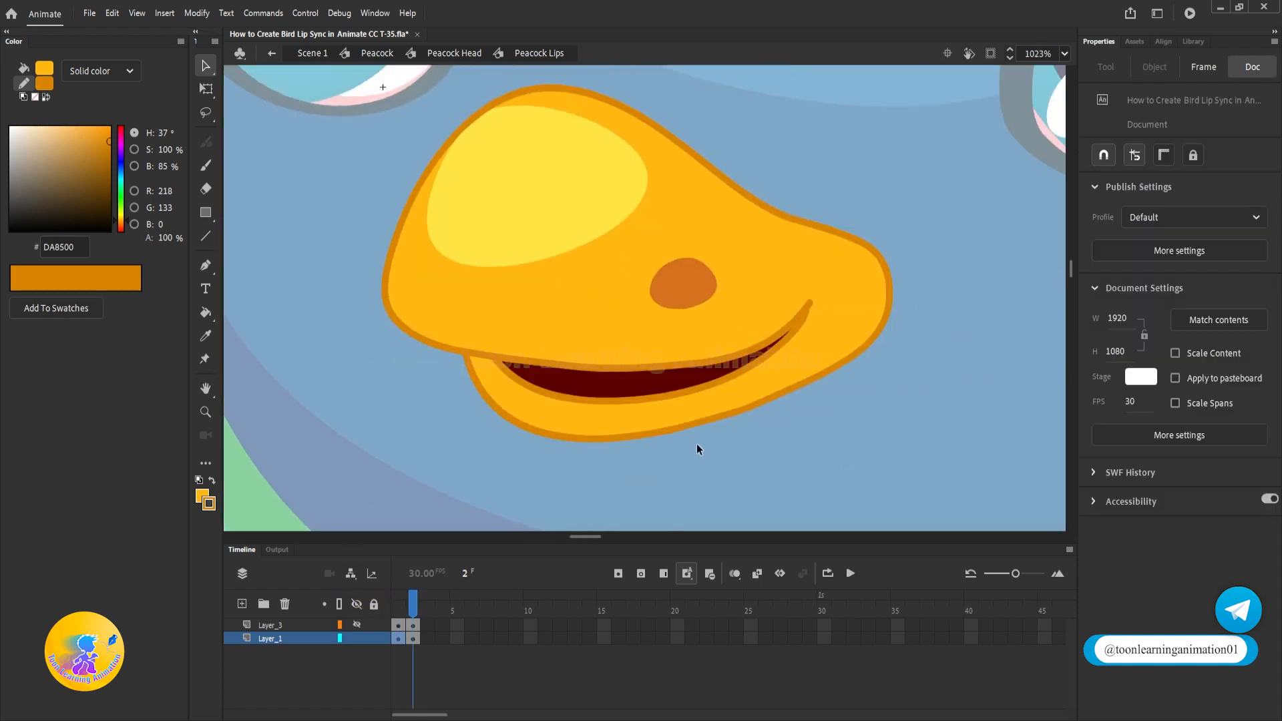
key(q)
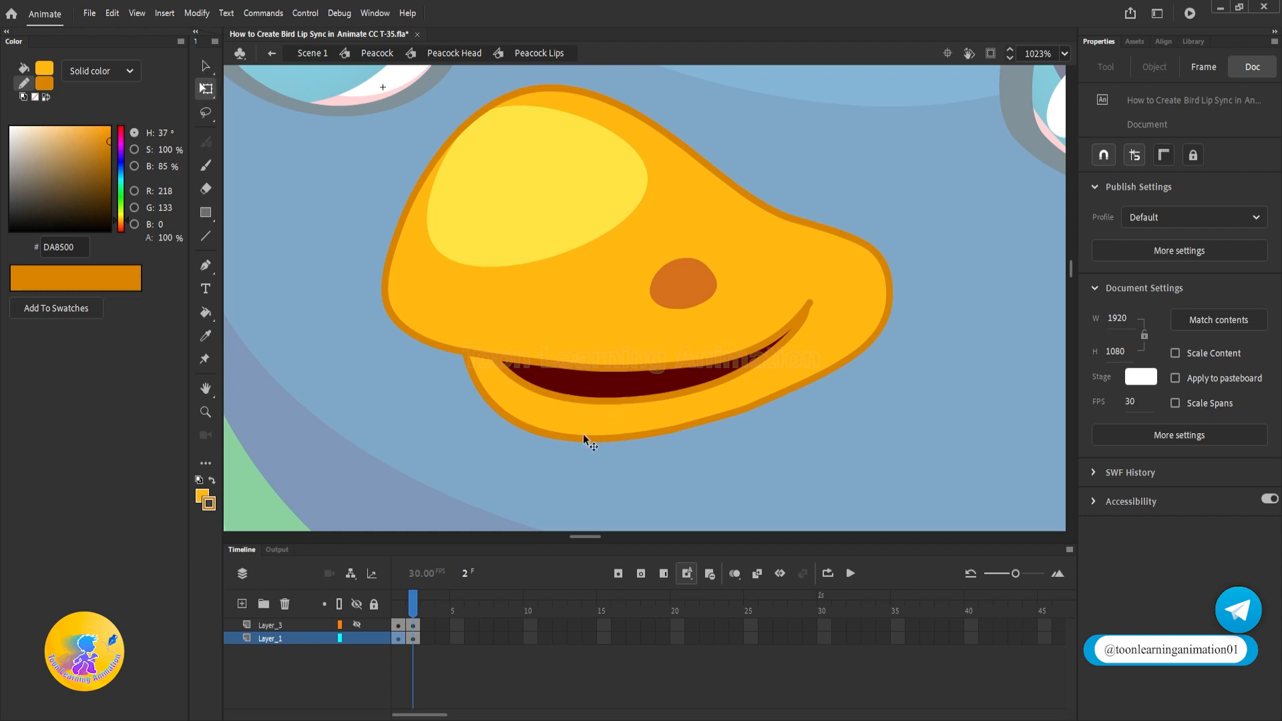
click(558, 415)
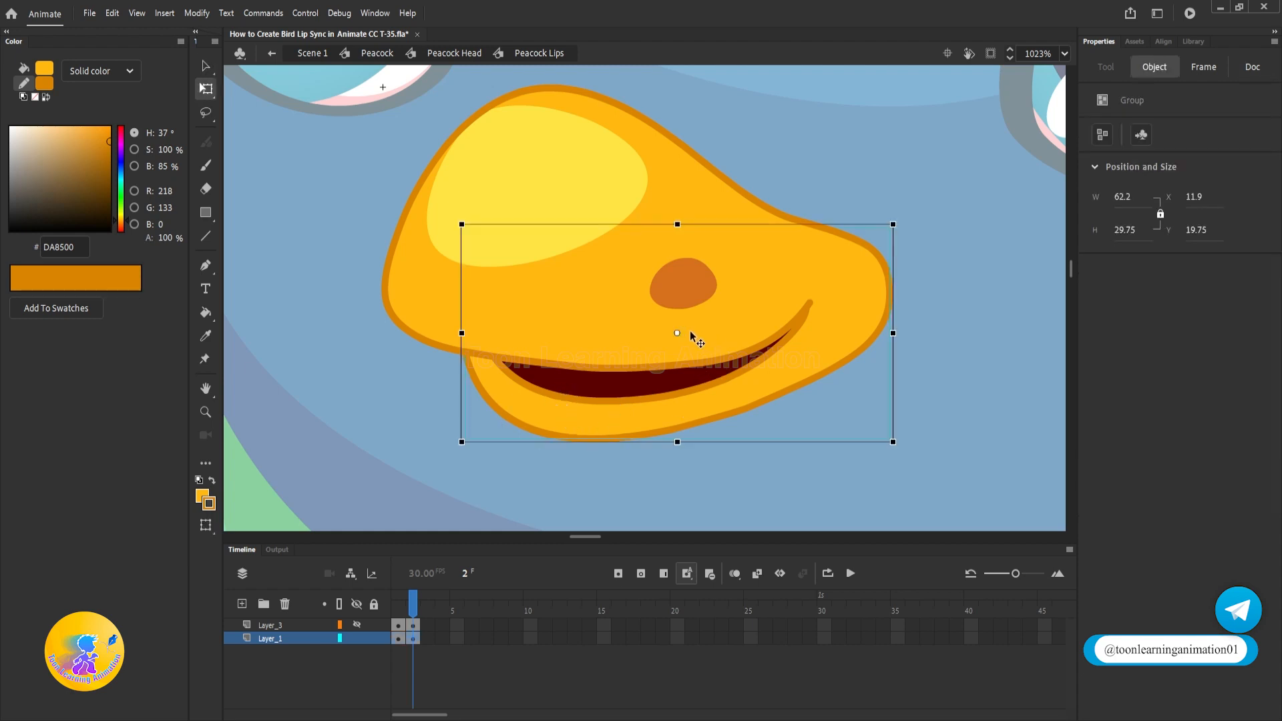
drag(677, 333, 880, 266)
drag(860, 334, 861, 379)
key(ctrl+z)
drag(458, 446, 449, 526)
scroll(627, 373, down, 4)
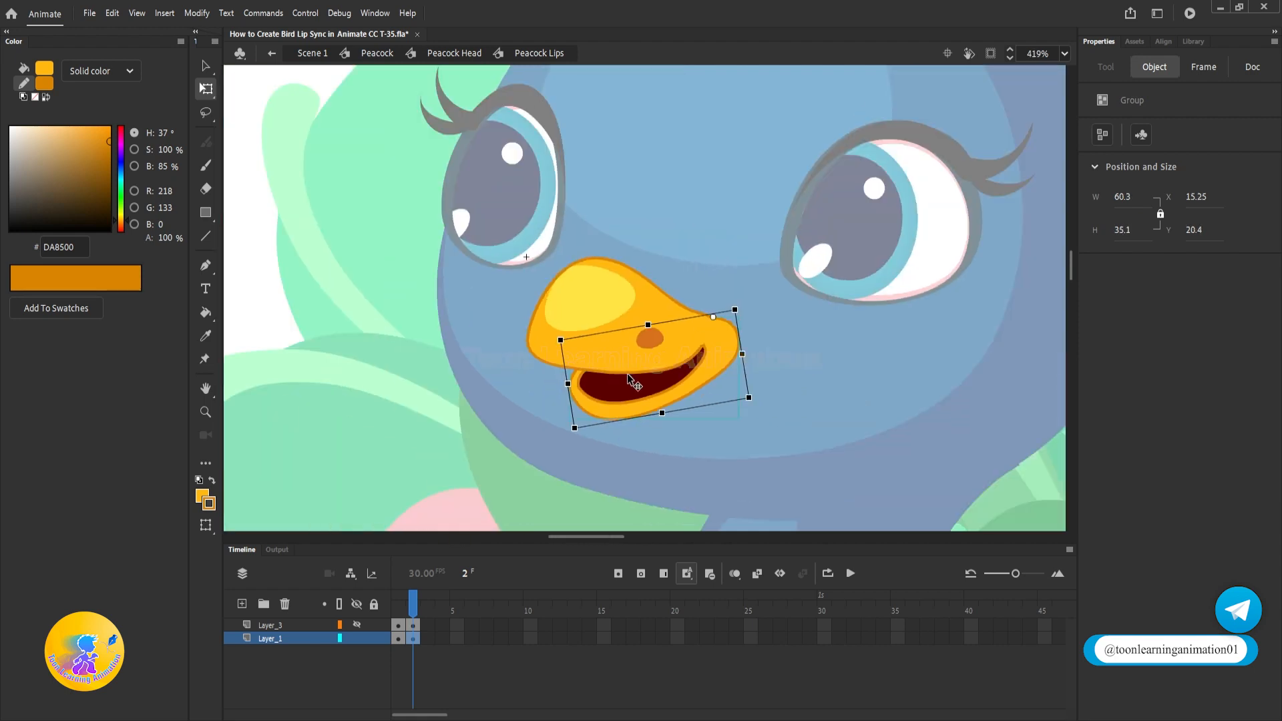
Open frame 2's lower beak group and move the dark red mouth interior with its outline off the beak
scroll(615, 392, up, 3)
key(v)
scroll(604, 400, up, 2)
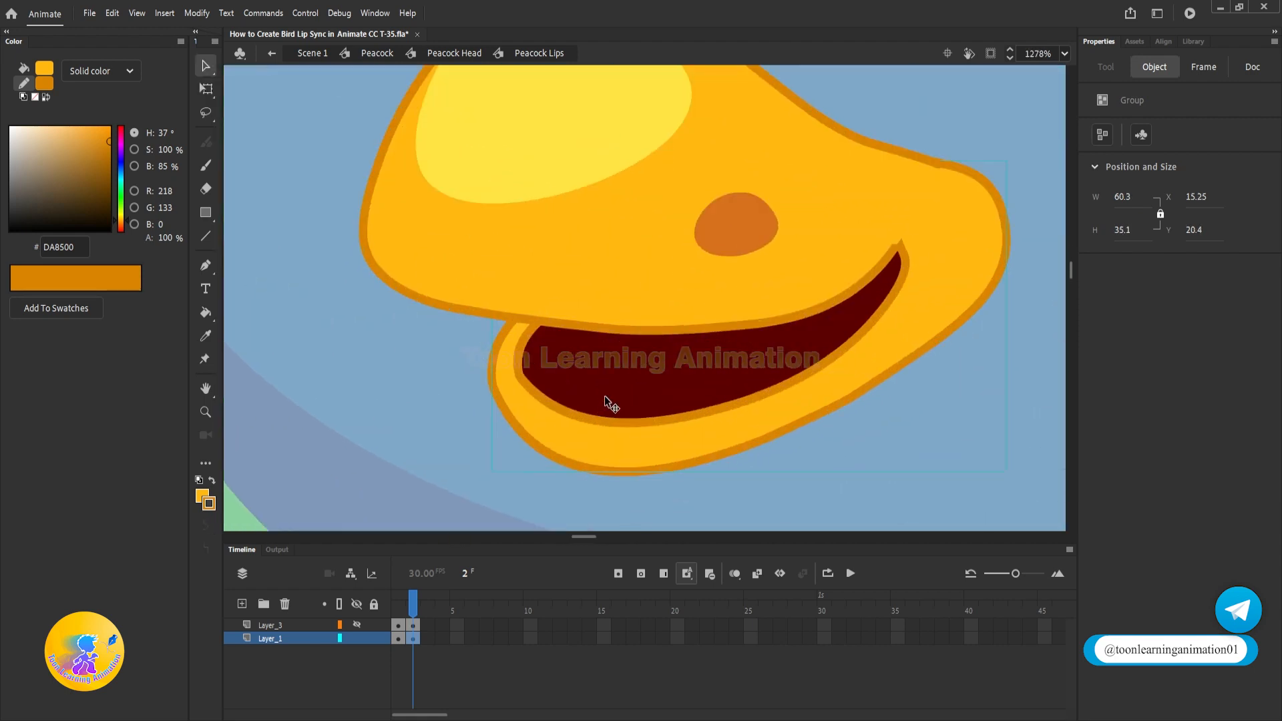
scroll(567, 442, down, 1)
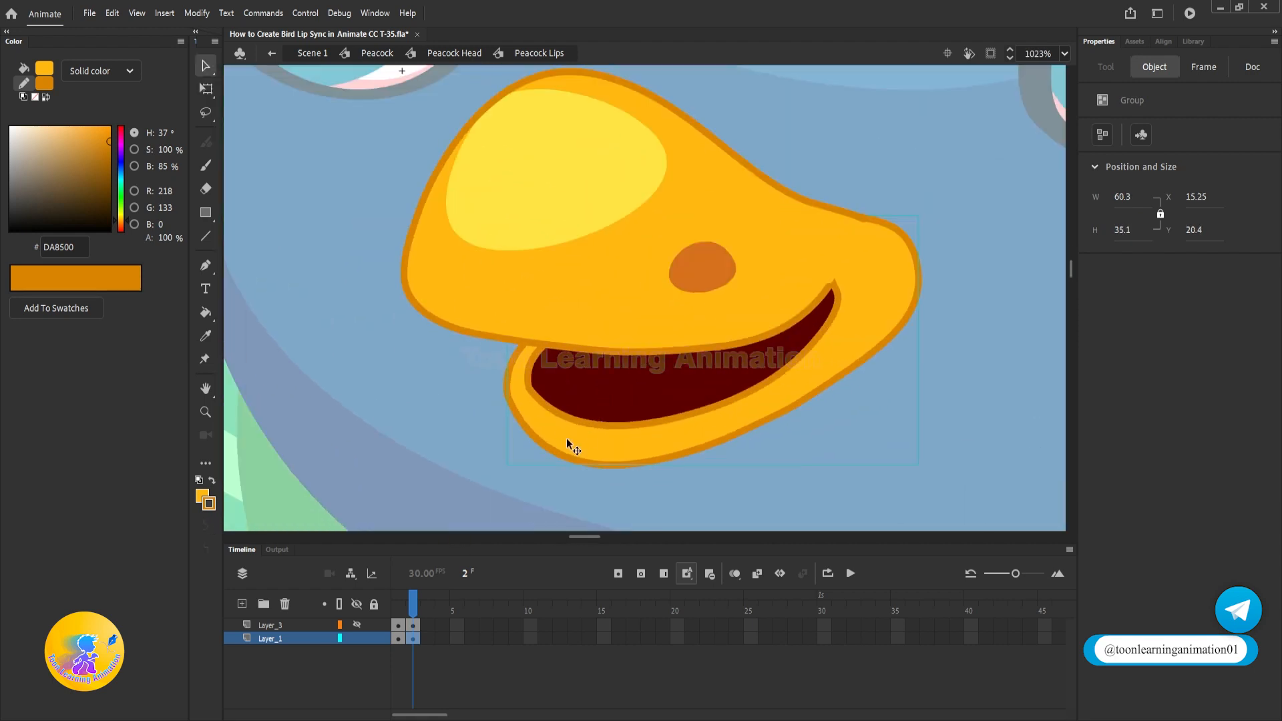
double_click(576, 421)
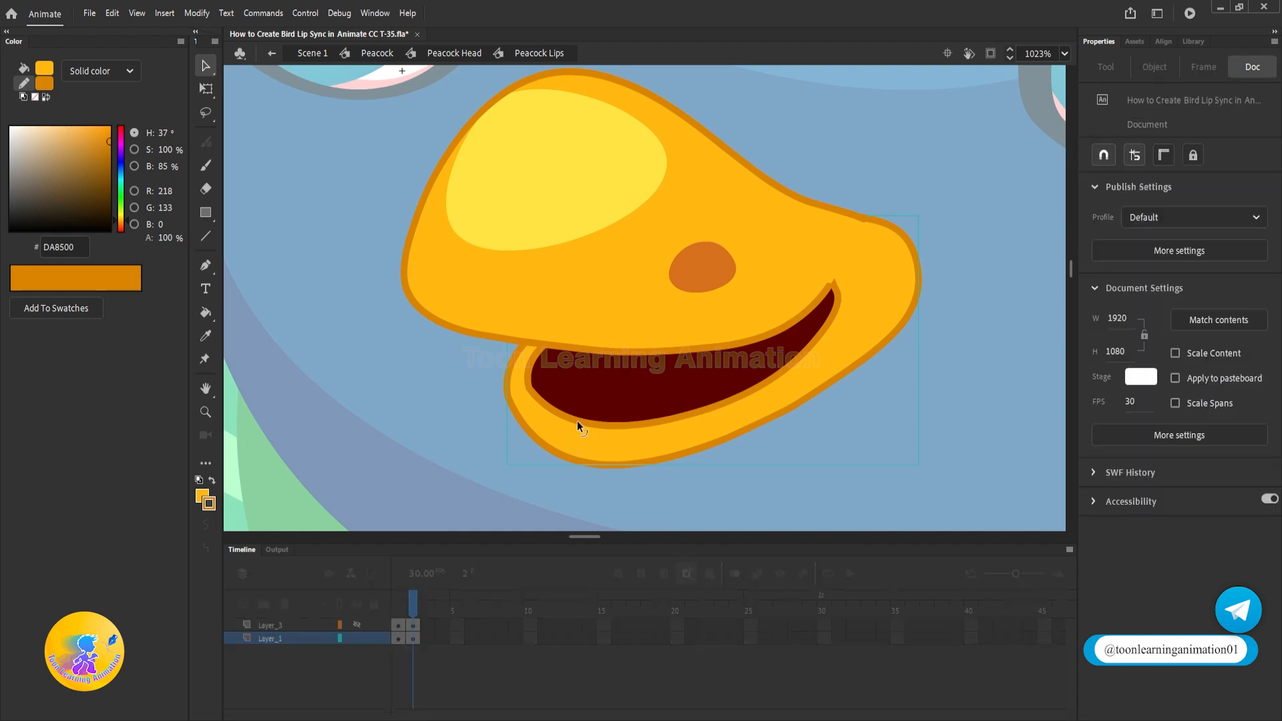
click(577, 421)
click(636, 382)
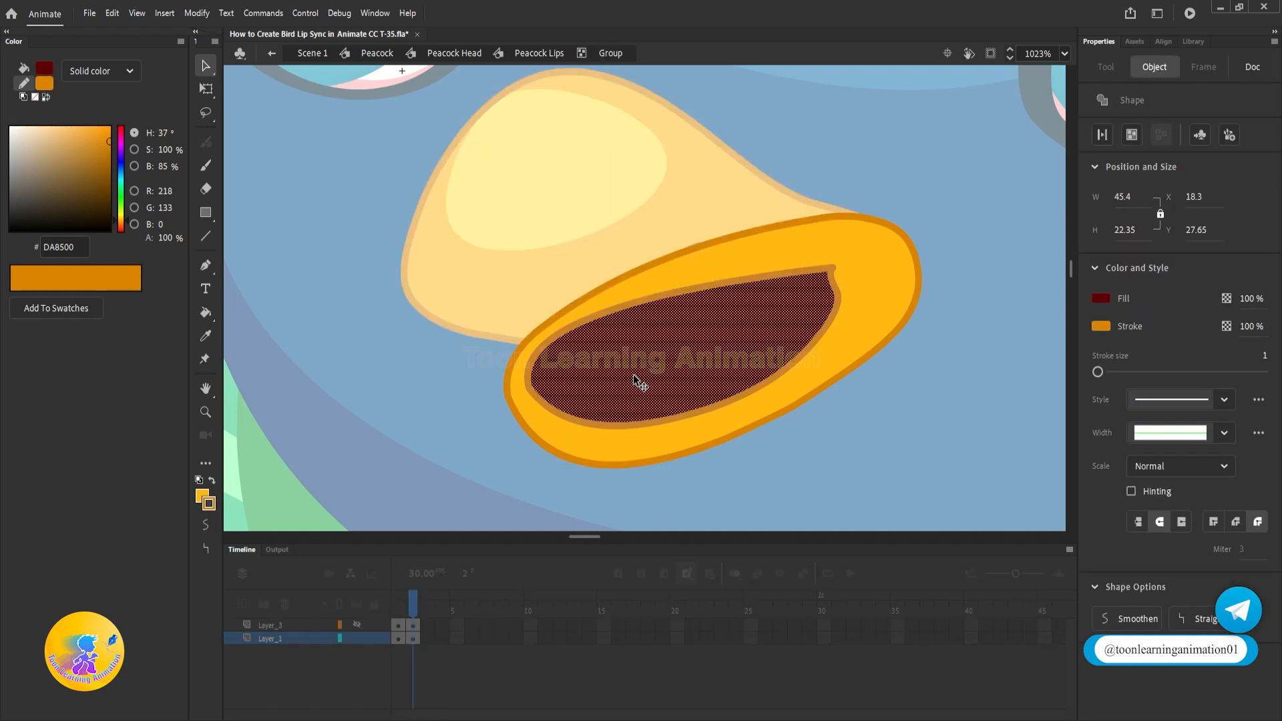
drag(669, 365, 461, 238)
key(Delete)
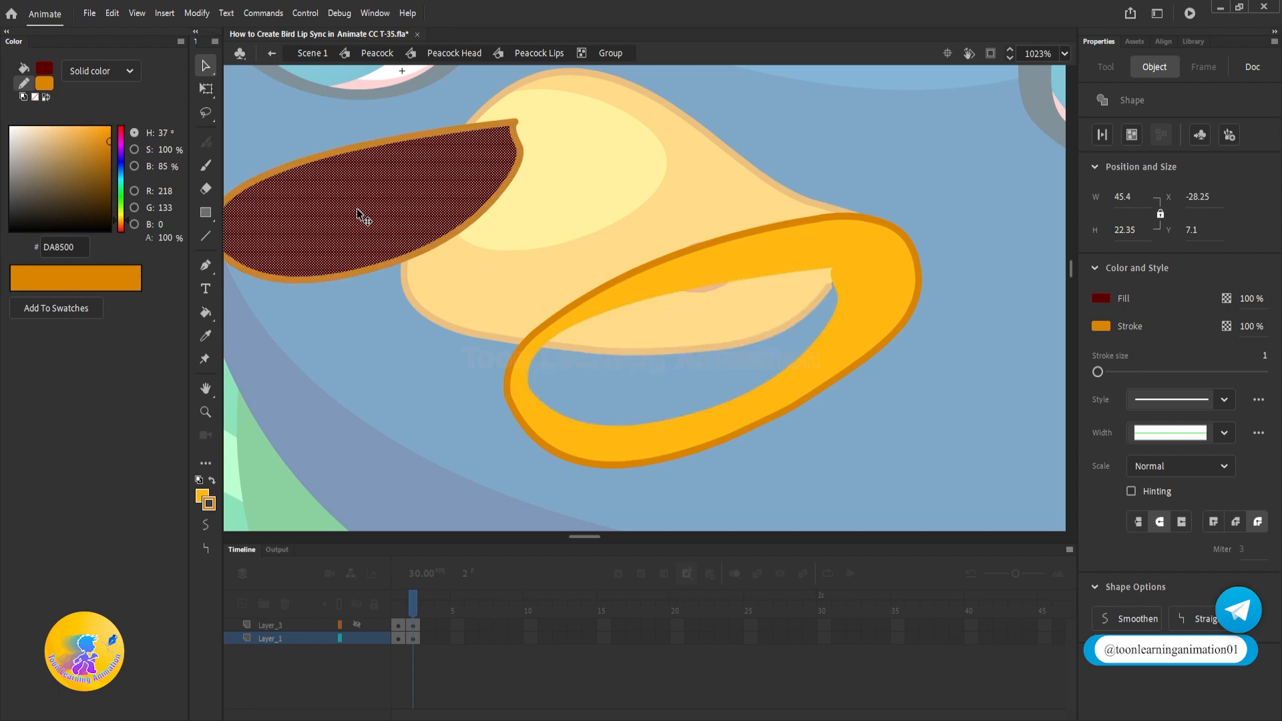
Move the ring-shaped orange fill out of the lower beak, leaving only its outer outline in place
click(749, 267)
drag(749, 266, 341, 460)
click(847, 457)
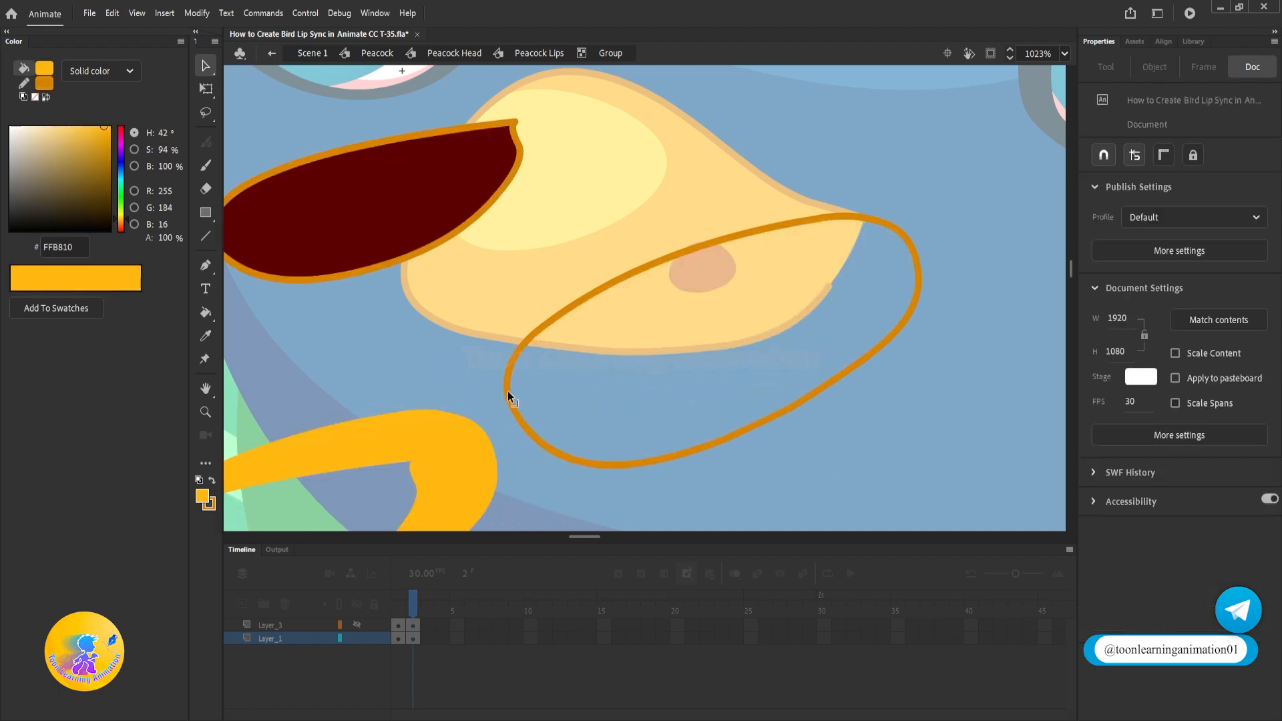
Reshape the lower beak's outer outline by raising its bottom edge and flattening its upper edge into a slimmer form
drag(569, 460, 567, 427)
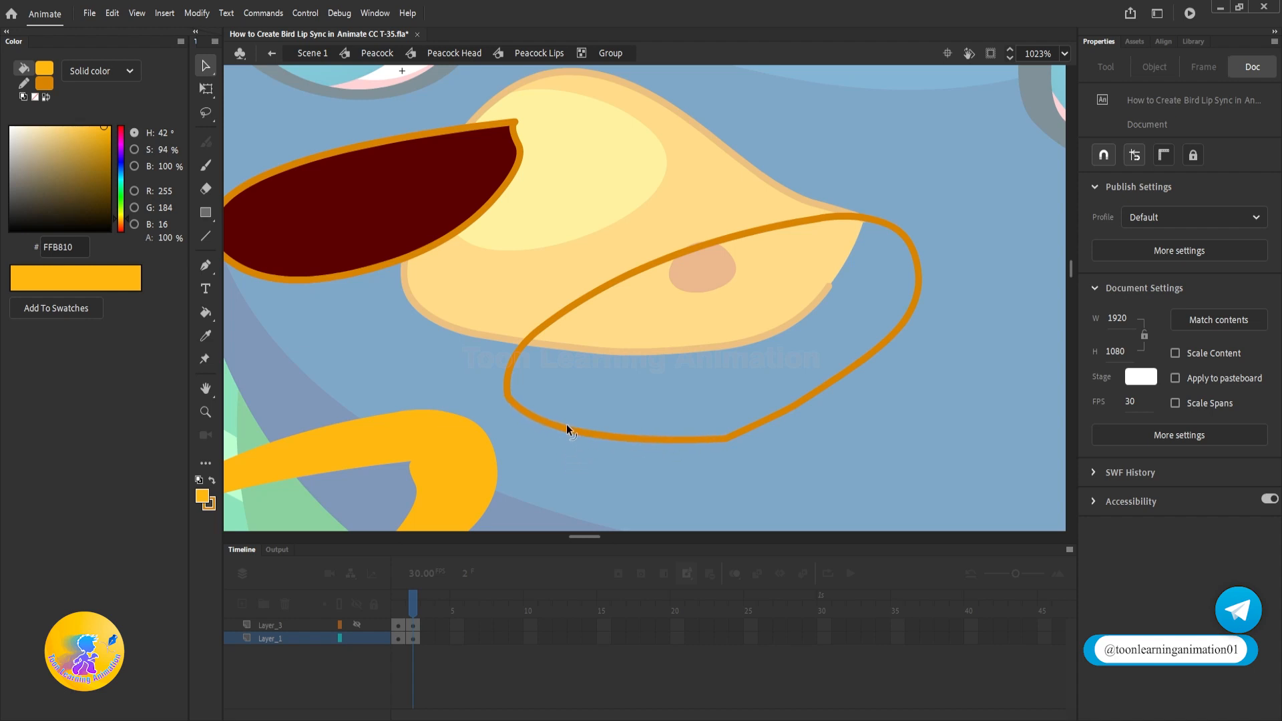
drag(729, 438, 721, 419)
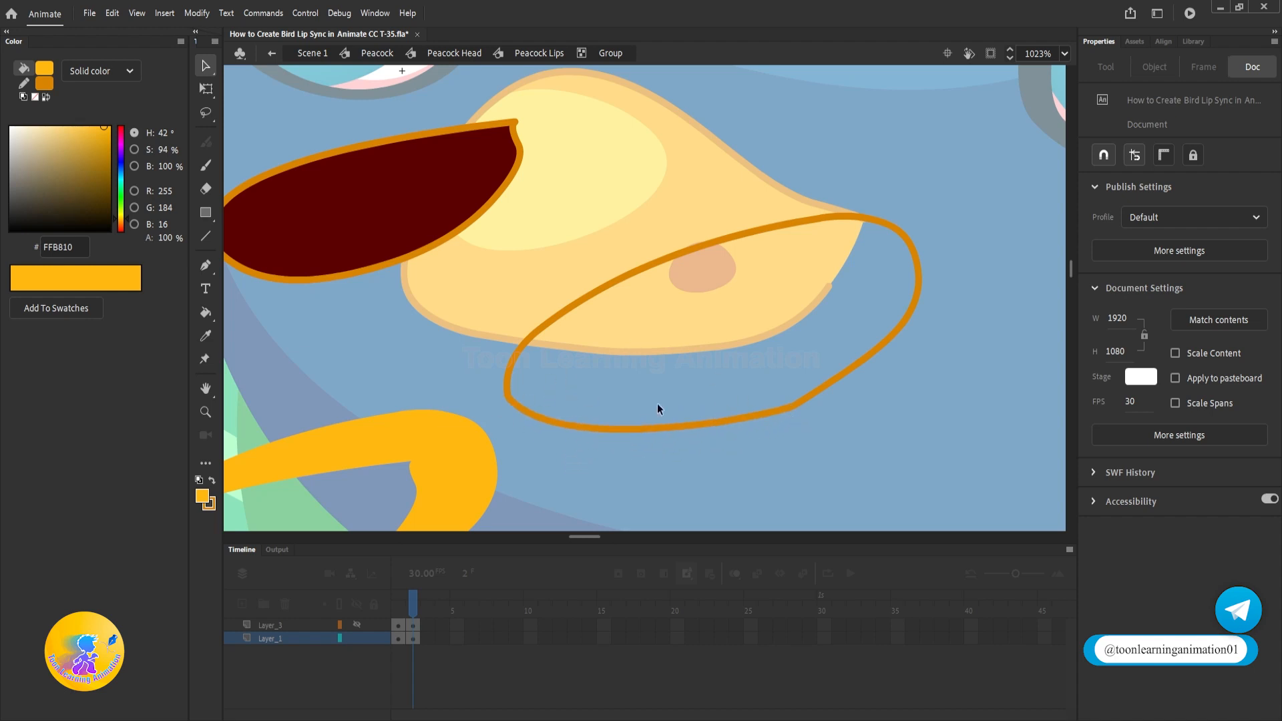
drag(789, 407, 786, 401)
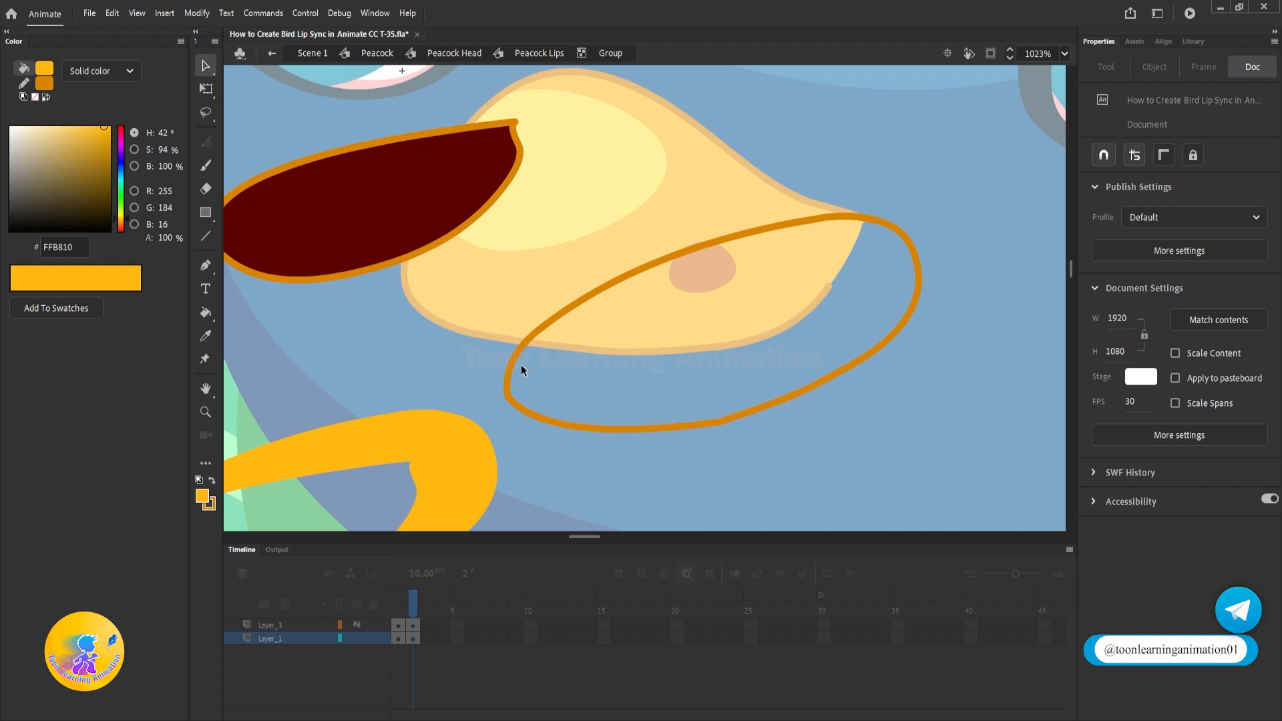
drag(535, 330, 546, 333)
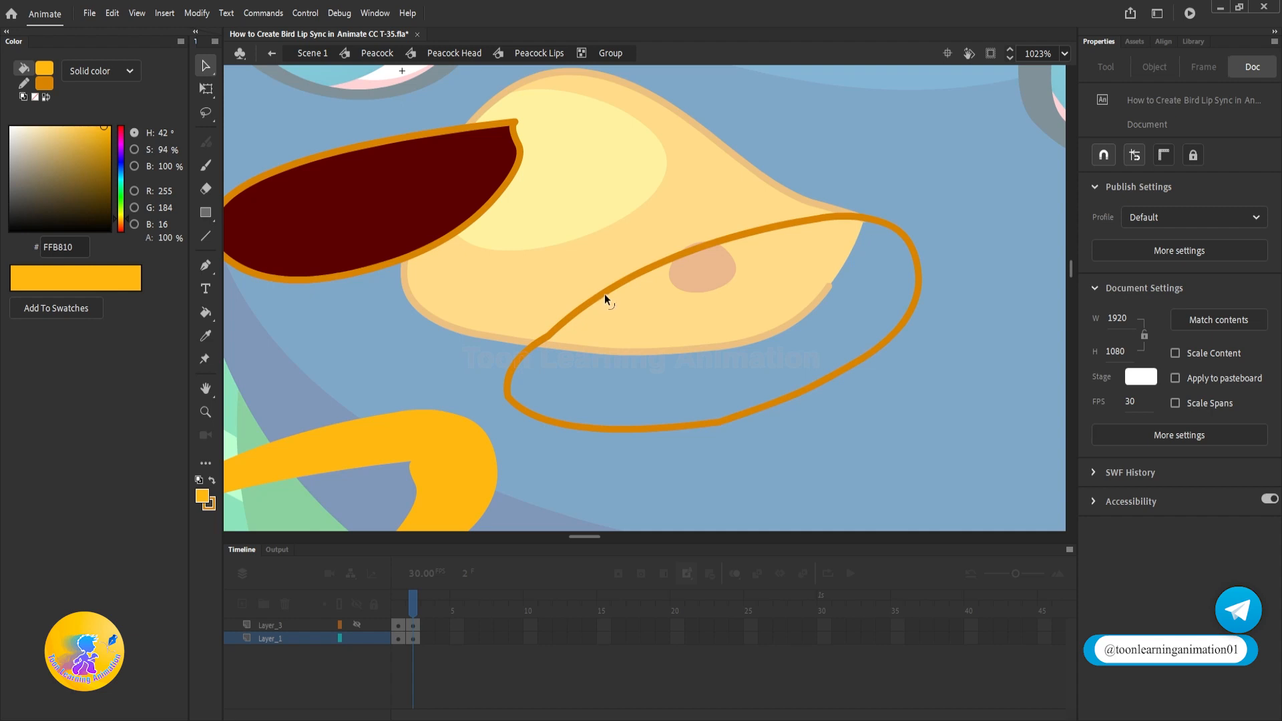
drag(603, 294, 626, 307)
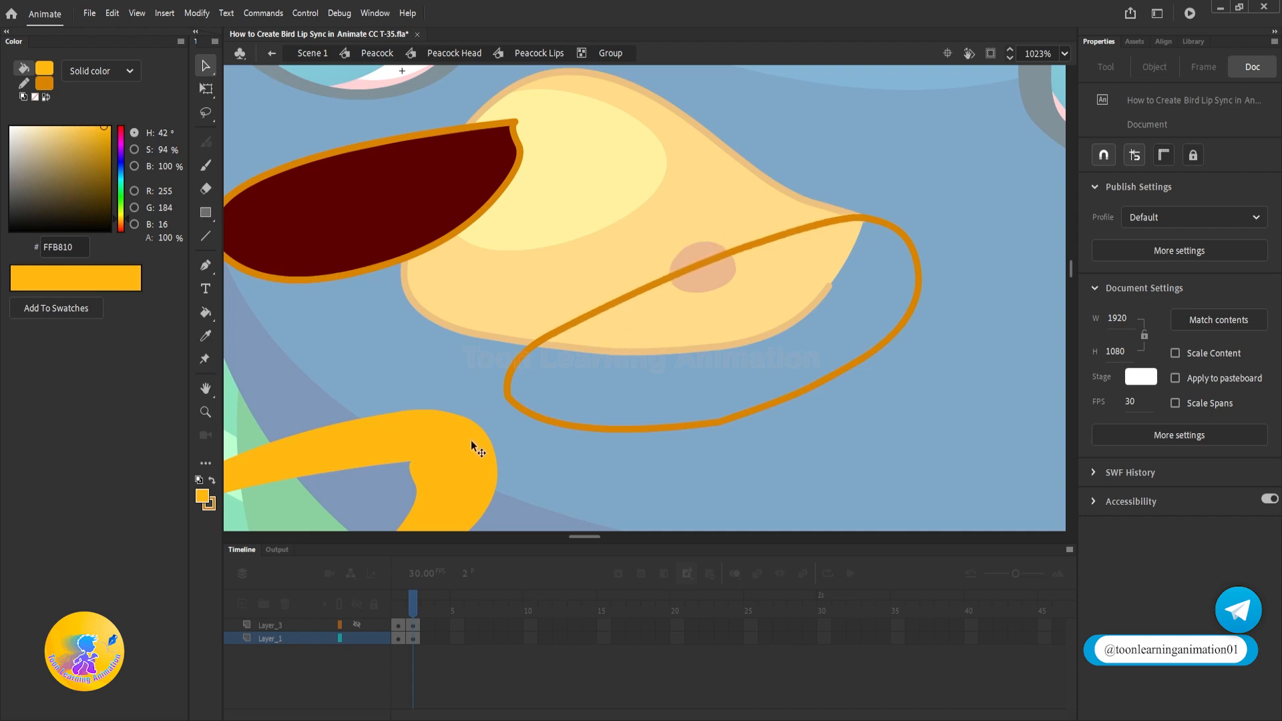
Fill the reshaped lower beak outline with orange FFB810
key(k)
click(674, 367)
key(v)
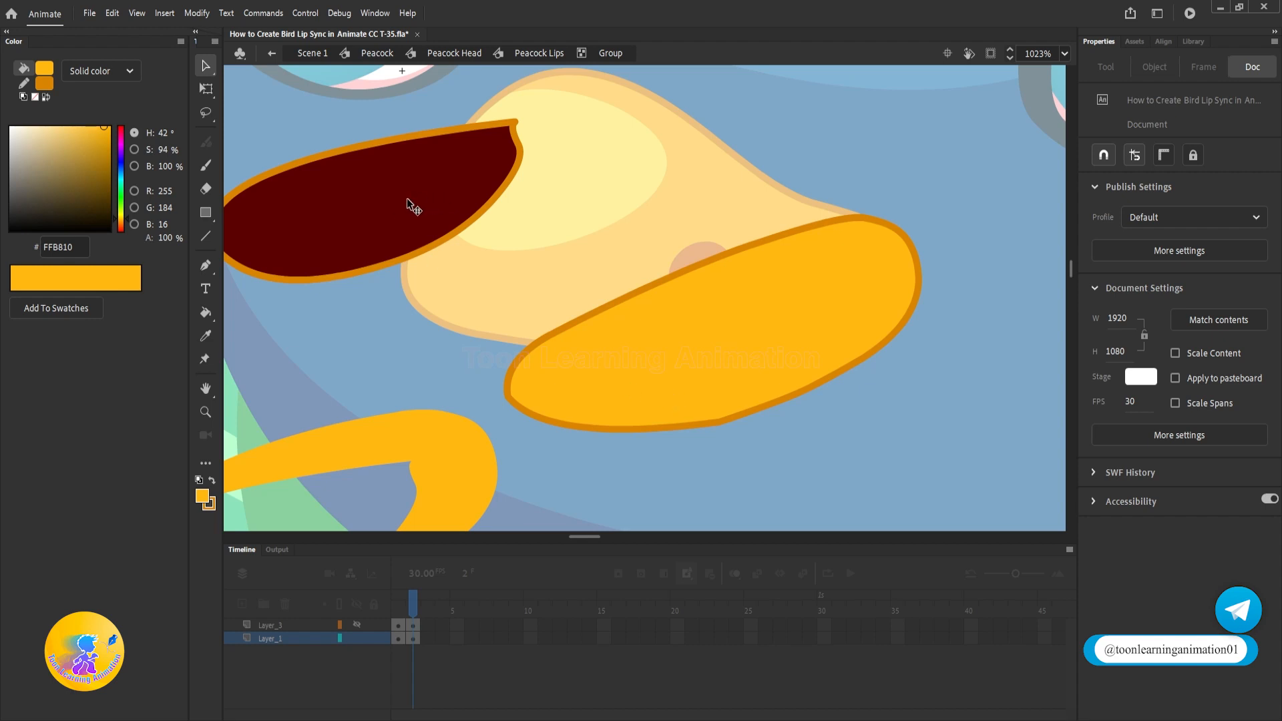
Move the dark red mouth interior back onto the lower beak and squash its height to about 18
click(341, 215)
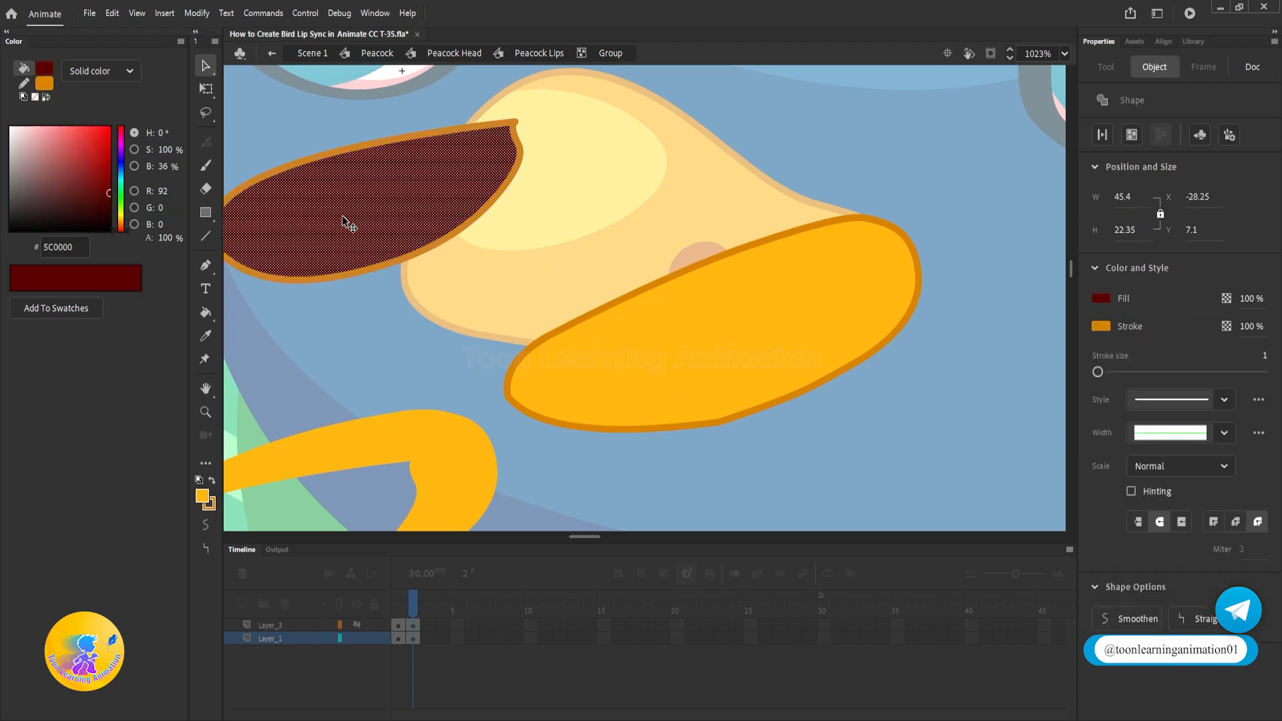
mouse_move(342, 215)
mouse_down()
mouse_move(492, 338)
mouse_move(704, 321)
mouse_up()
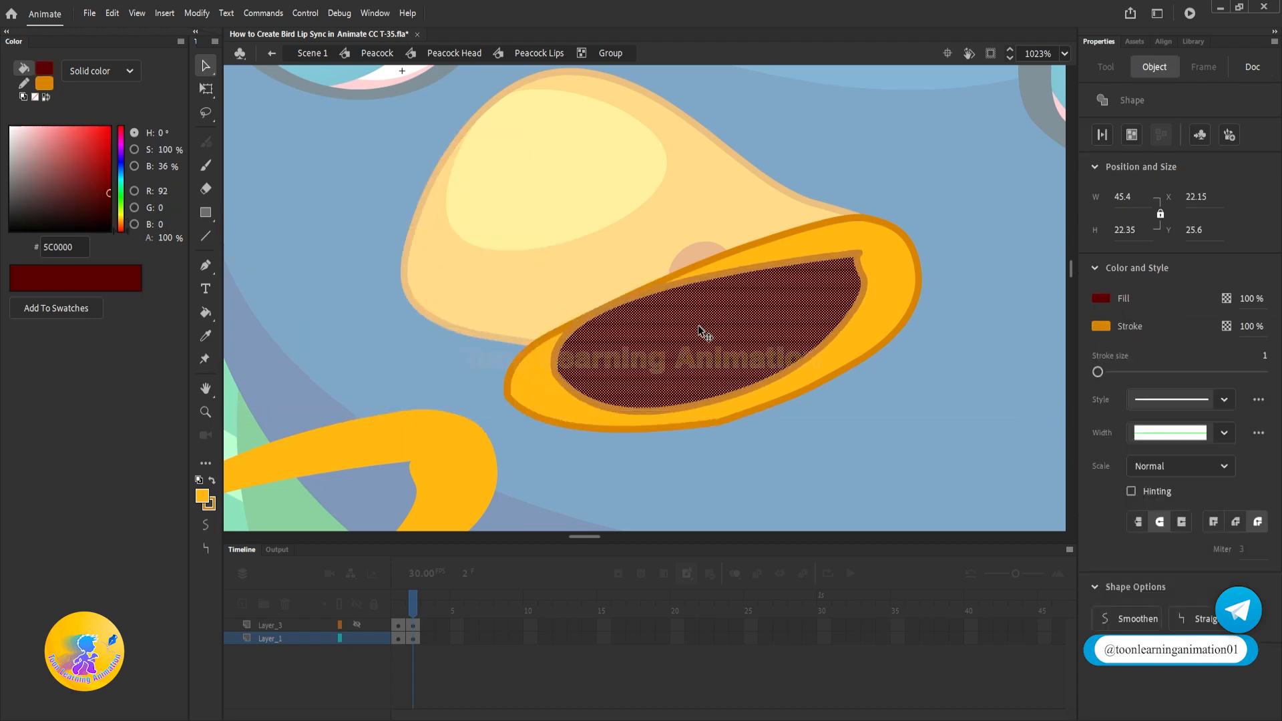
key(q)
drag(708, 415, 707, 401)
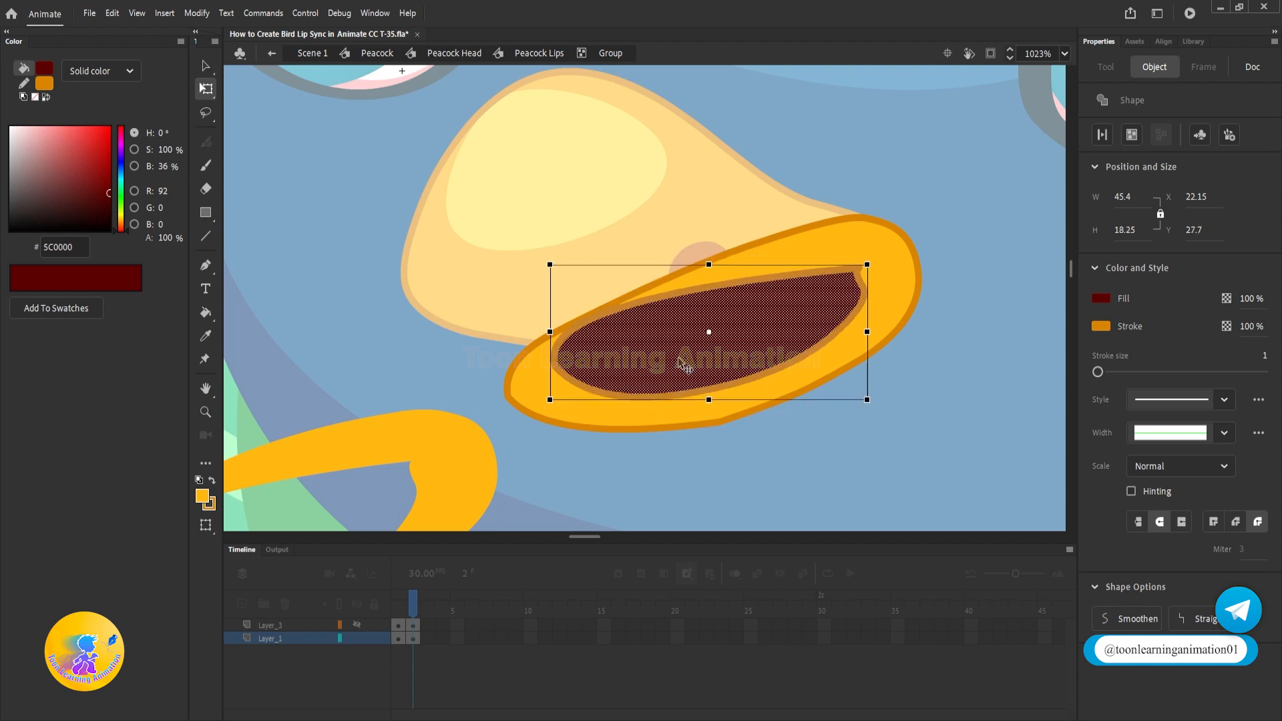
Rotate the mouth interior counterclockwise to follow the lower beak's slope and shift it slightly toward the beak tip
drag(879, 400, 885, 384)
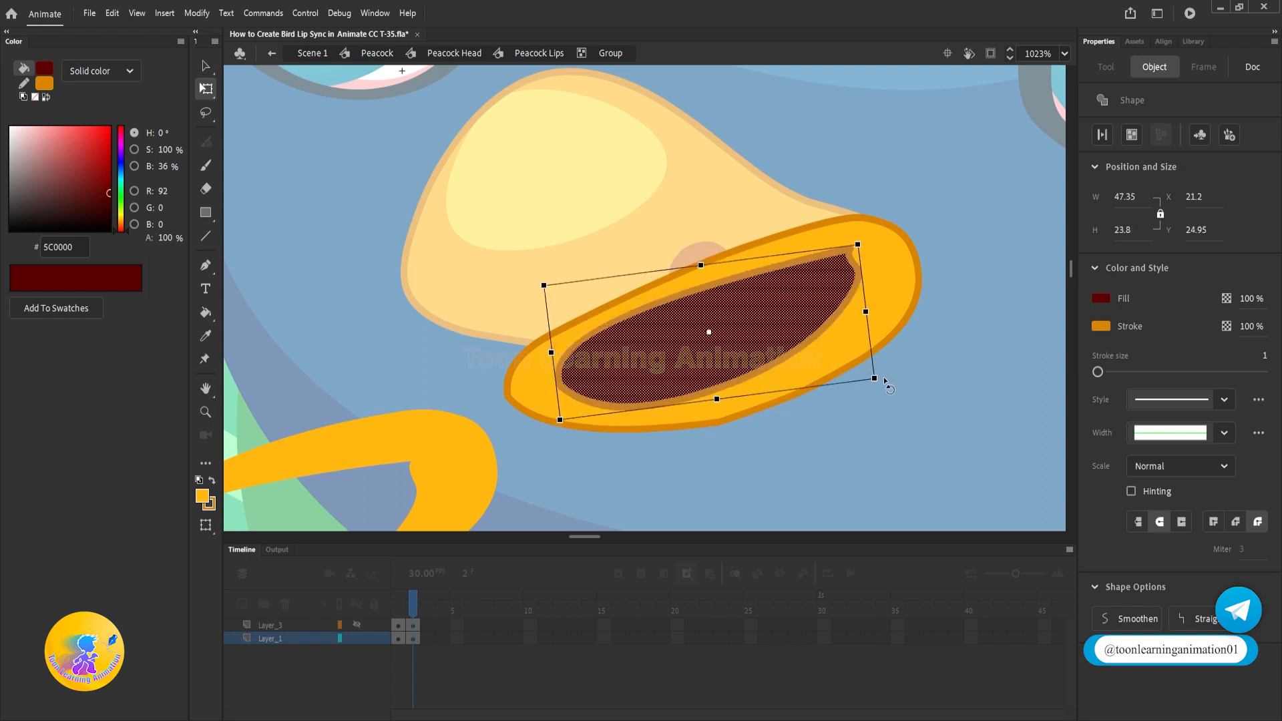
key(v)
scroll(610, 377, up, 2)
drag(627, 370, 601, 373)
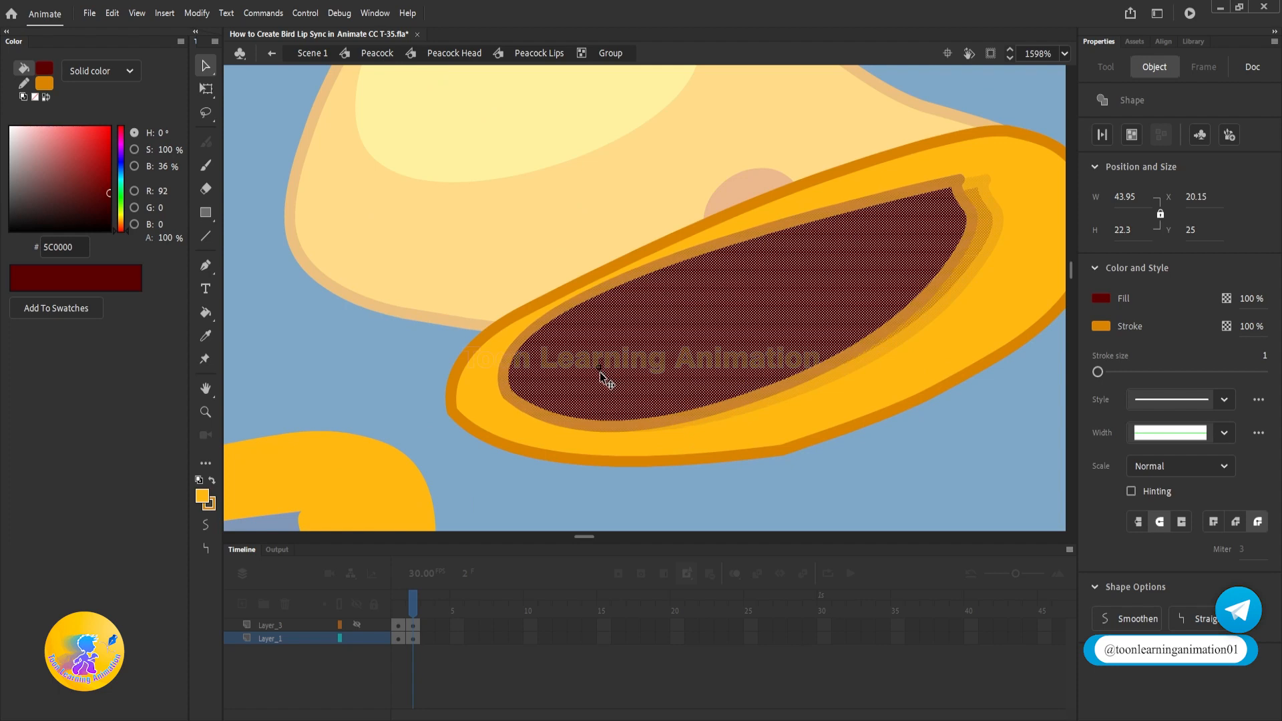
scroll(605, 376, down, 5)
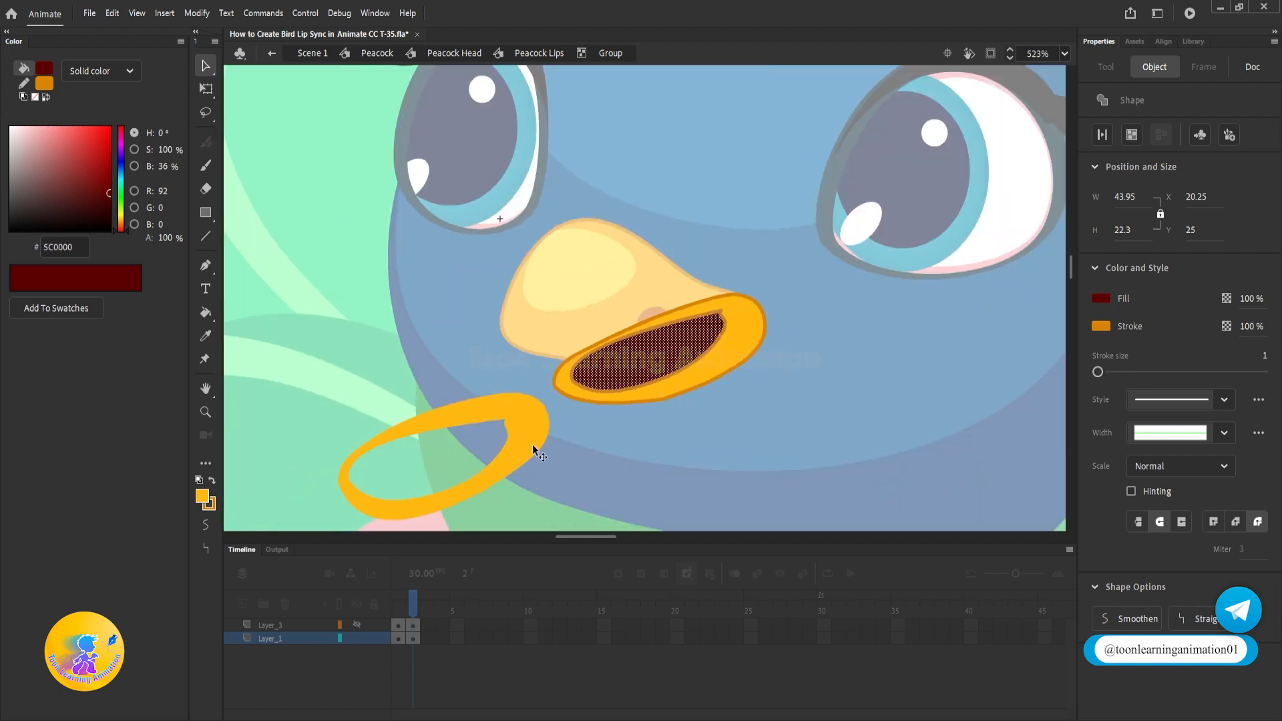
Remove the leftover orange ring beside the lower beak and leave the lower beak group
click(771, 441)
double_click(771, 440)
click(360, 461)
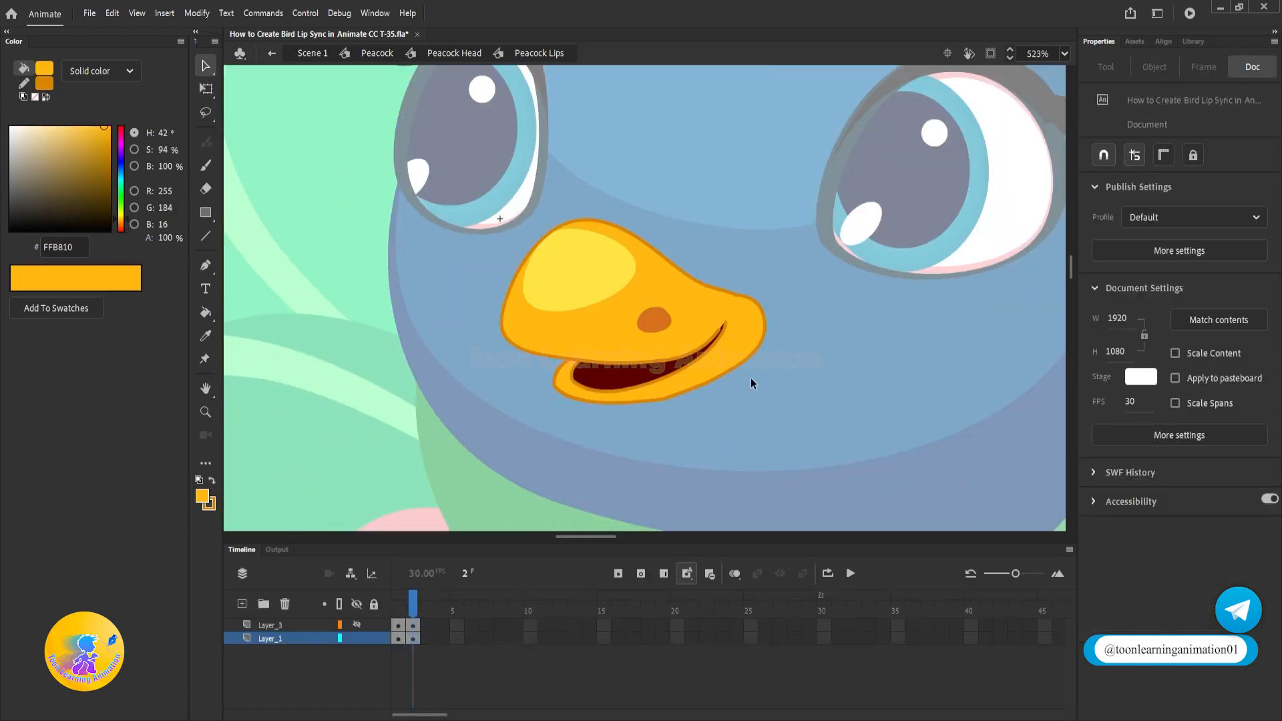
scroll(750, 379, down, 4)
scroll(751, 380, up, 9)
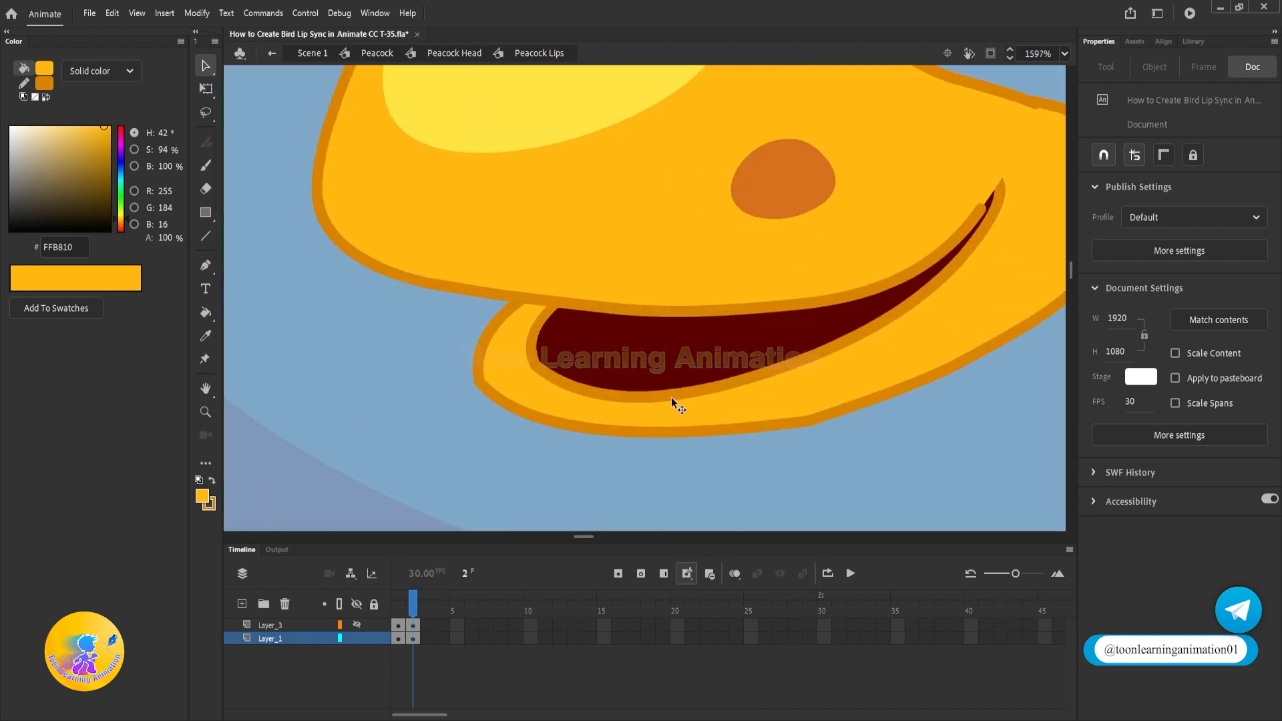
Smooth the angular points on the lower beak's outer outline along its underside and near the beak tip
scroll(670, 395, down, 4)
scroll(701, 390, up, 4)
double_click(557, 442)
scroll(540, 460, up, 2)
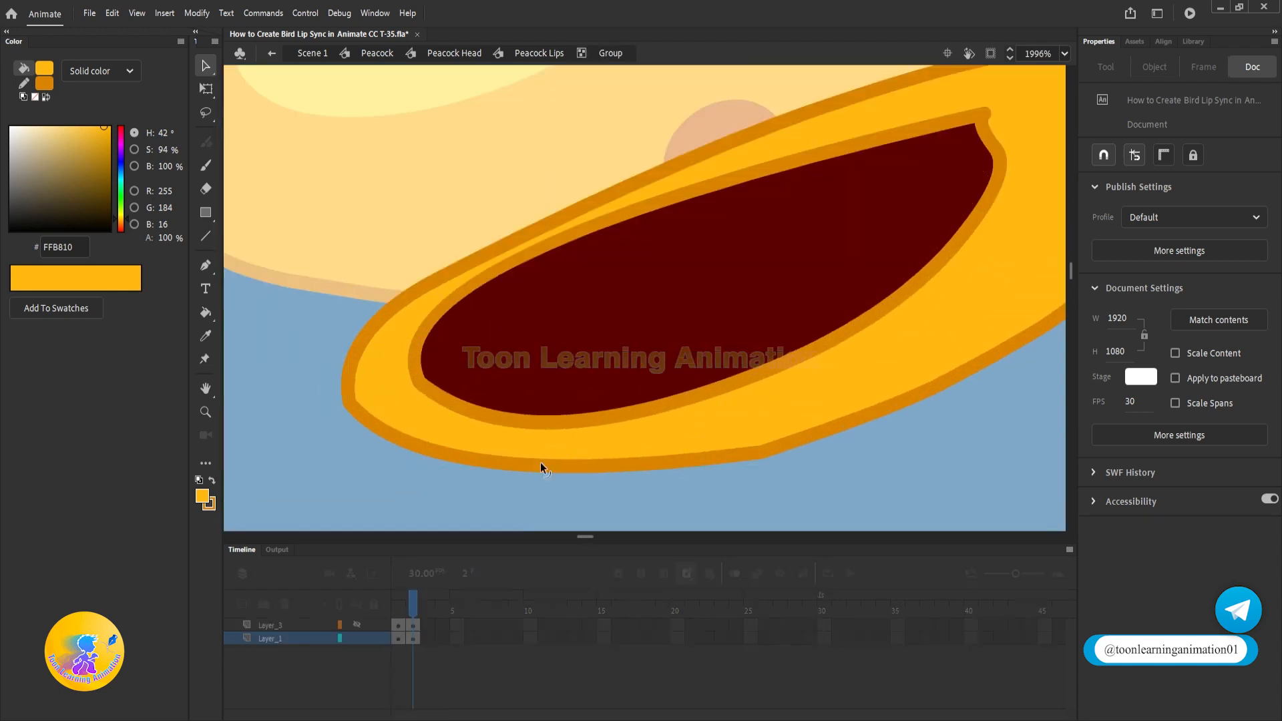
scroll(539, 487, down, 3)
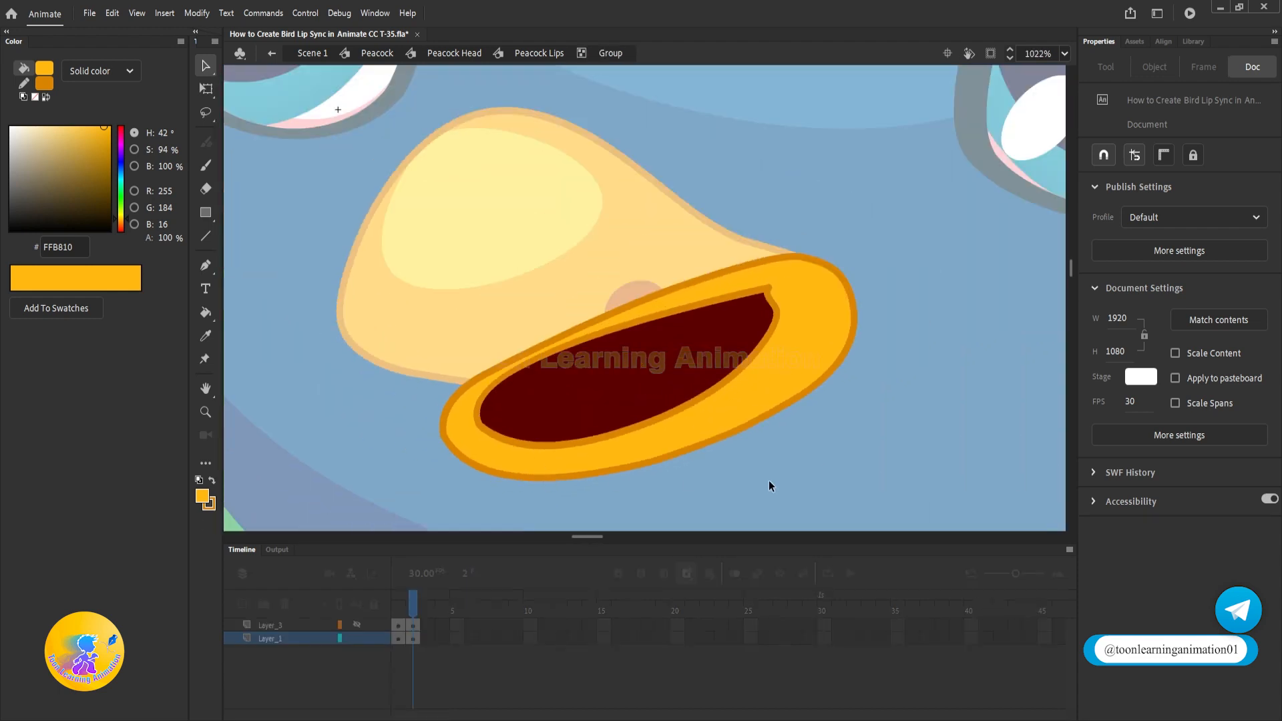
double_click(886, 383)
Reshape the mouth interior's inner outline at the mouth corner to close the dark slit against the upper beak
scroll(788, 314, up, 3)
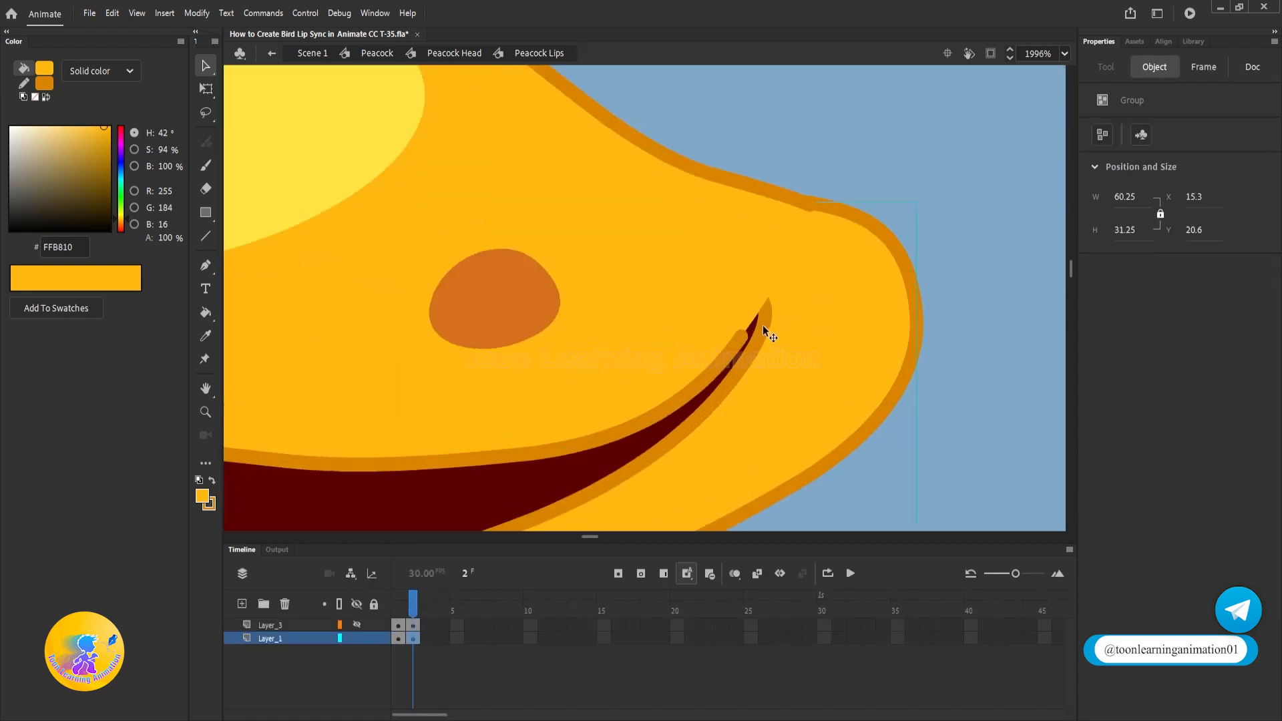
double_click(762, 324)
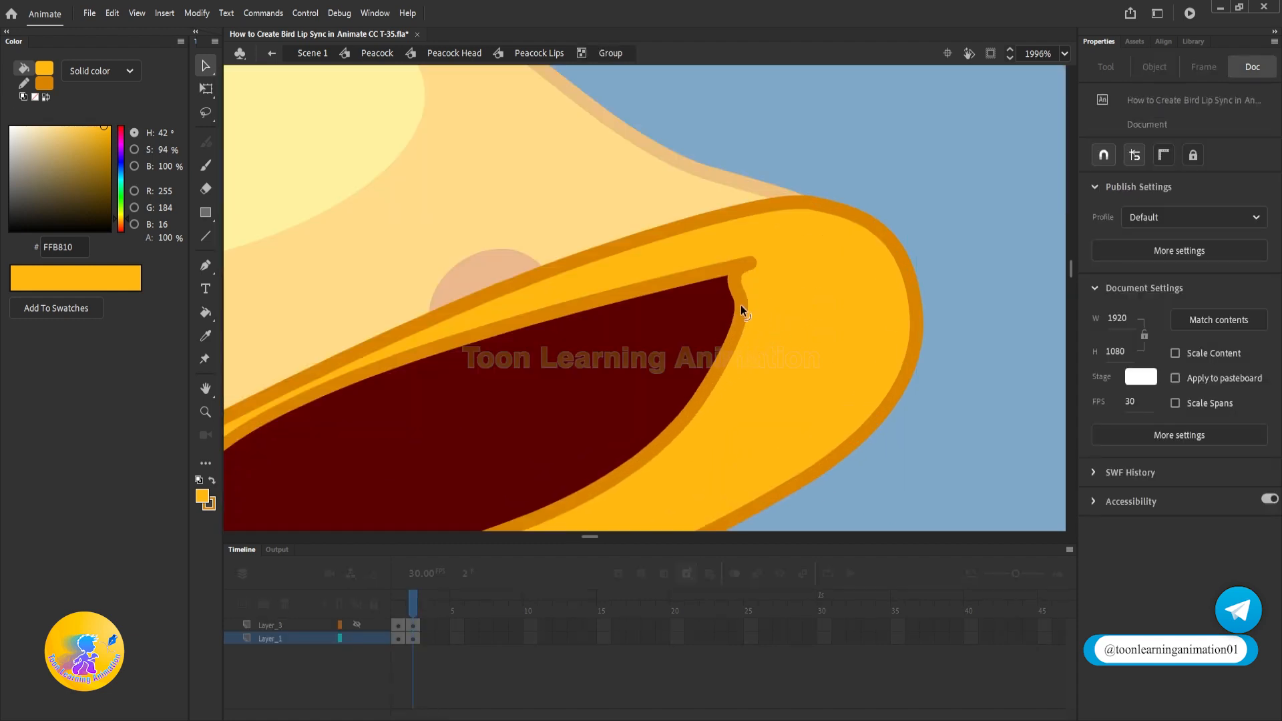
double_click(983, 322)
scroll(734, 330, down, 5)
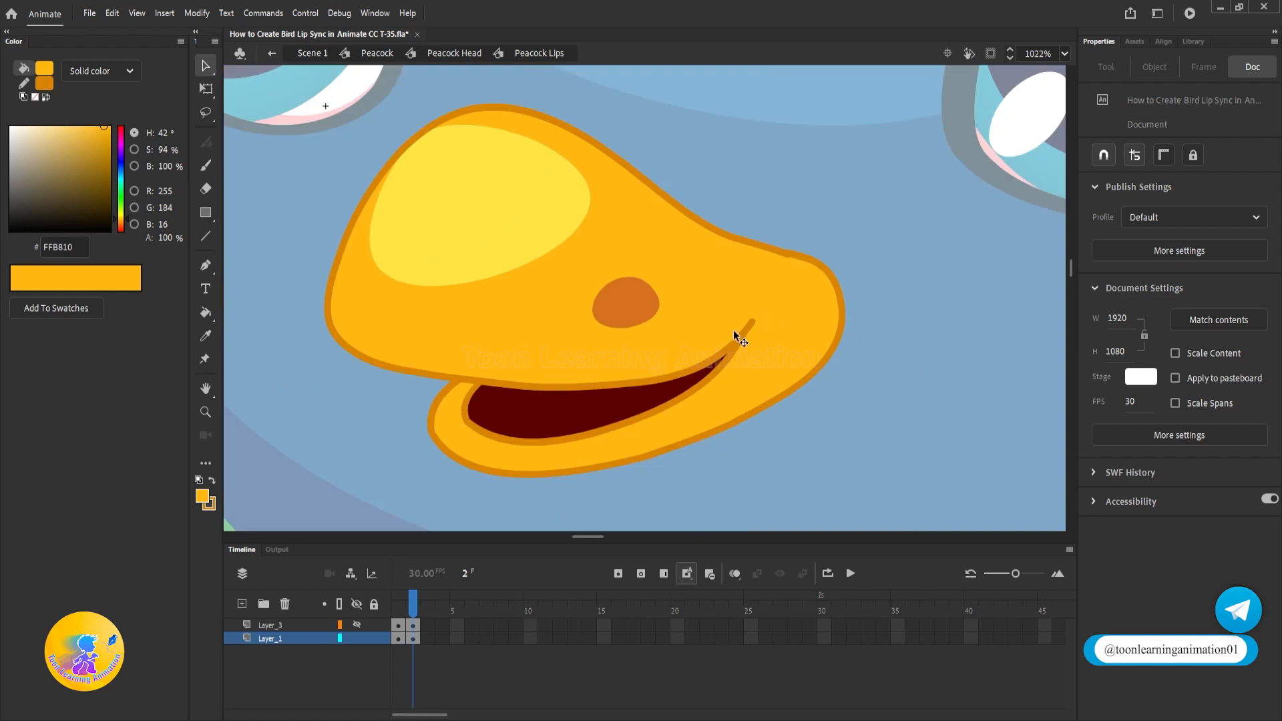
scroll(714, 359, up, 3)
Rotate the lower beak group slightly counterclockwise to open the mouth wider, keeping its mouth-corner end in place
key(q)
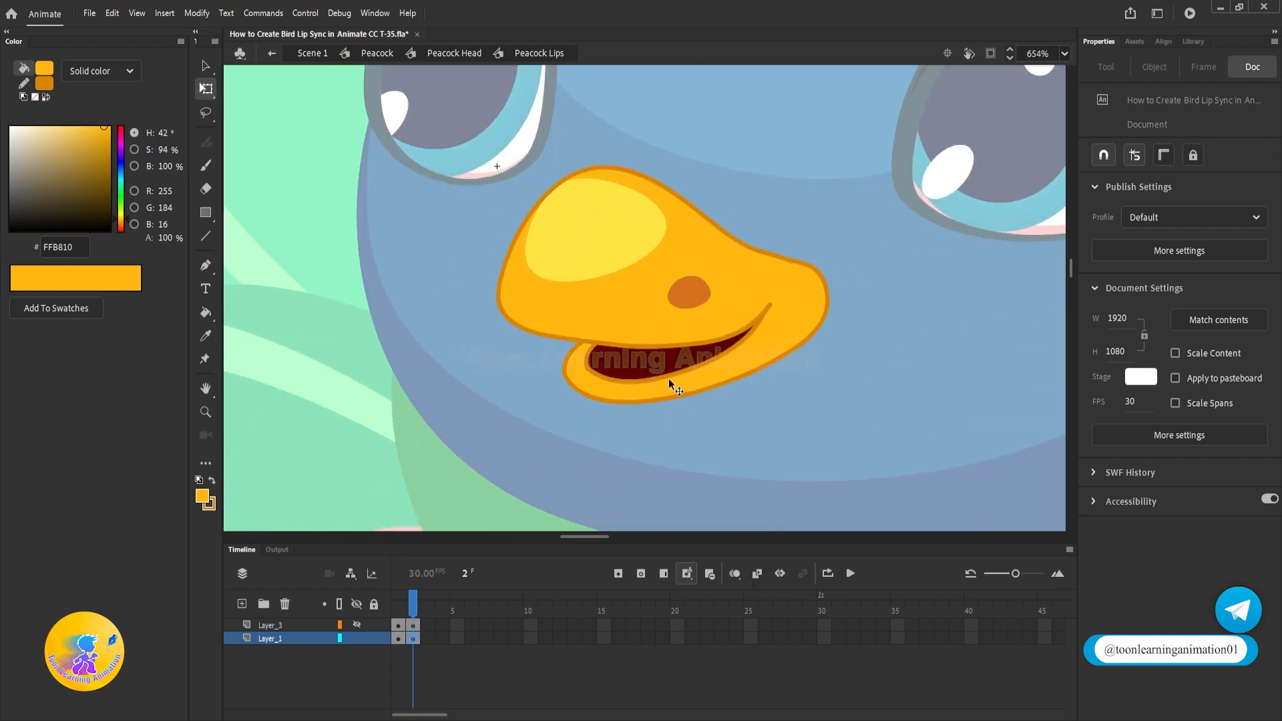
click(667, 377)
drag(559, 405, 558, 426)
click(913, 415)
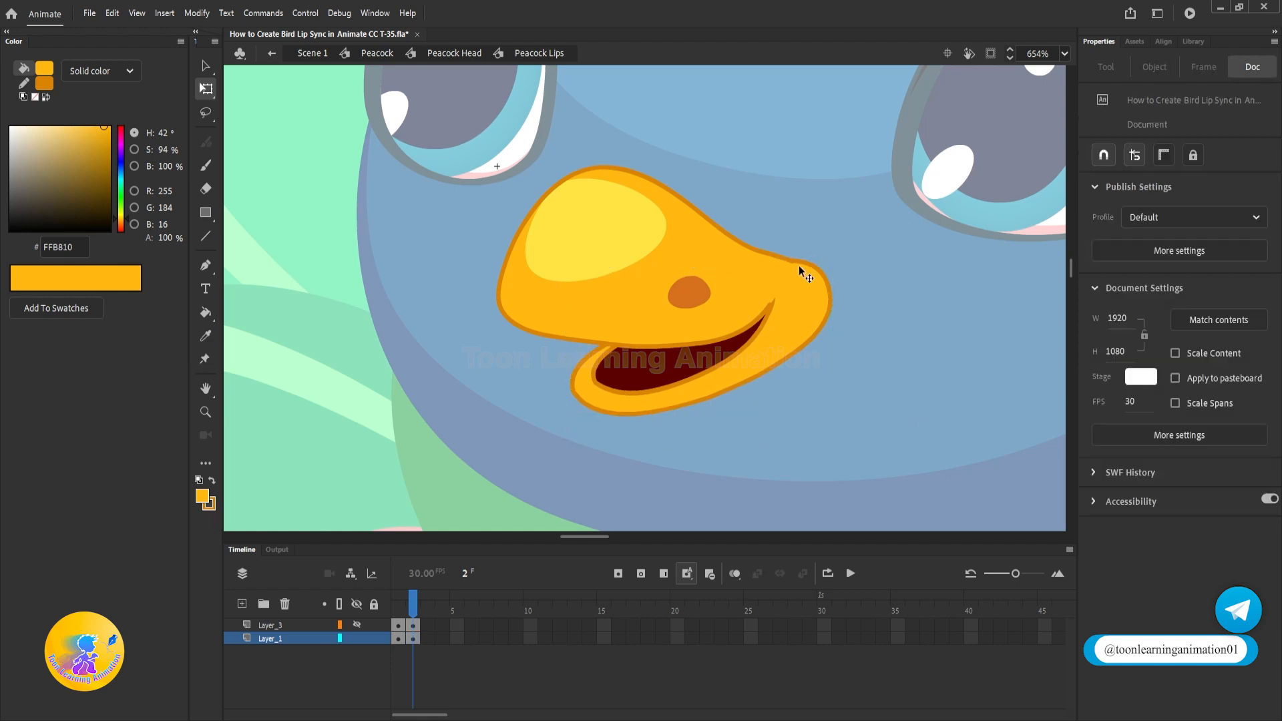
Reshape the mouth interior's outline near the beak tip by pulling its end point outward and flattening the upper edge
key(v)
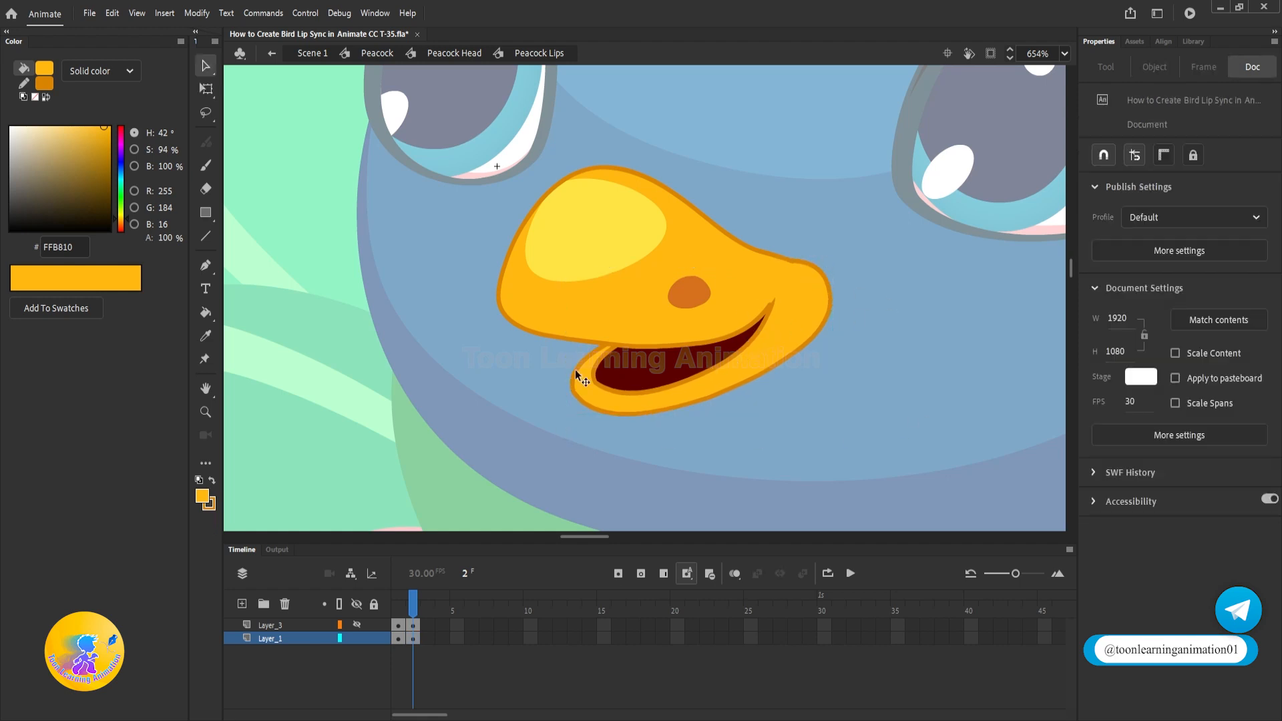
scroll(575, 369, up, 3)
double_click(648, 341)
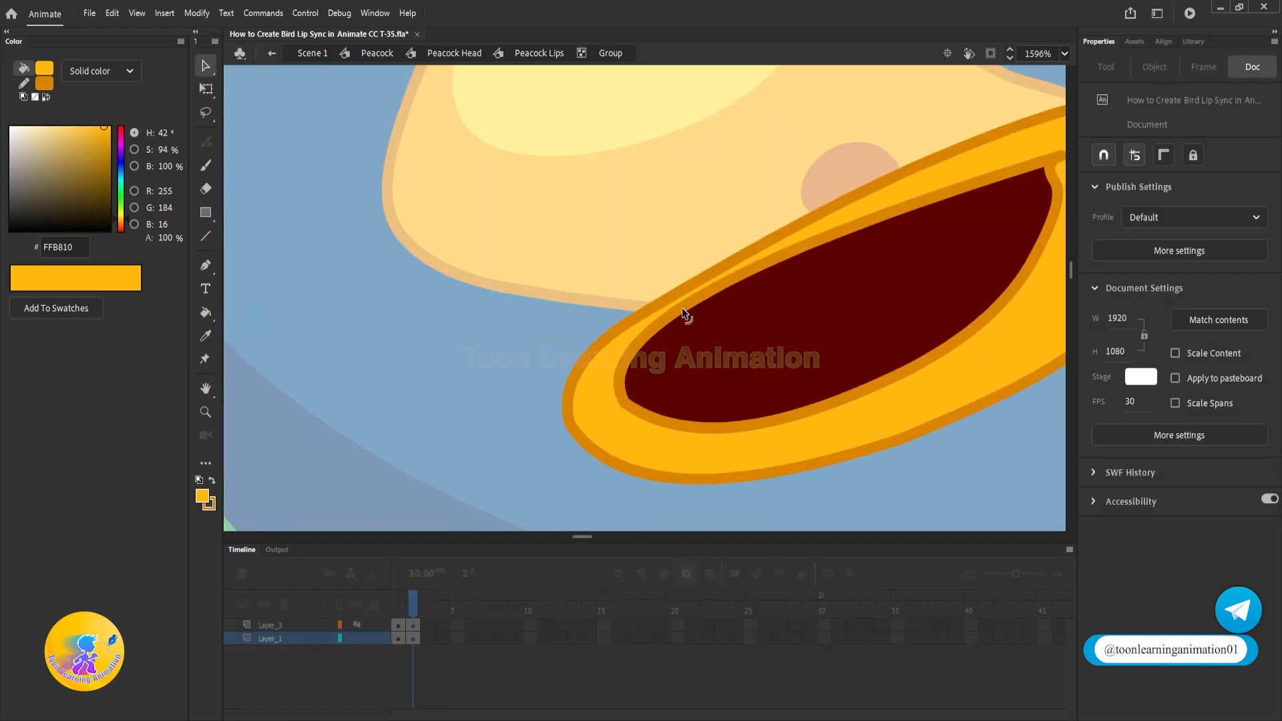
drag(682, 307, 686, 314)
drag(638, 413, 622, 411)
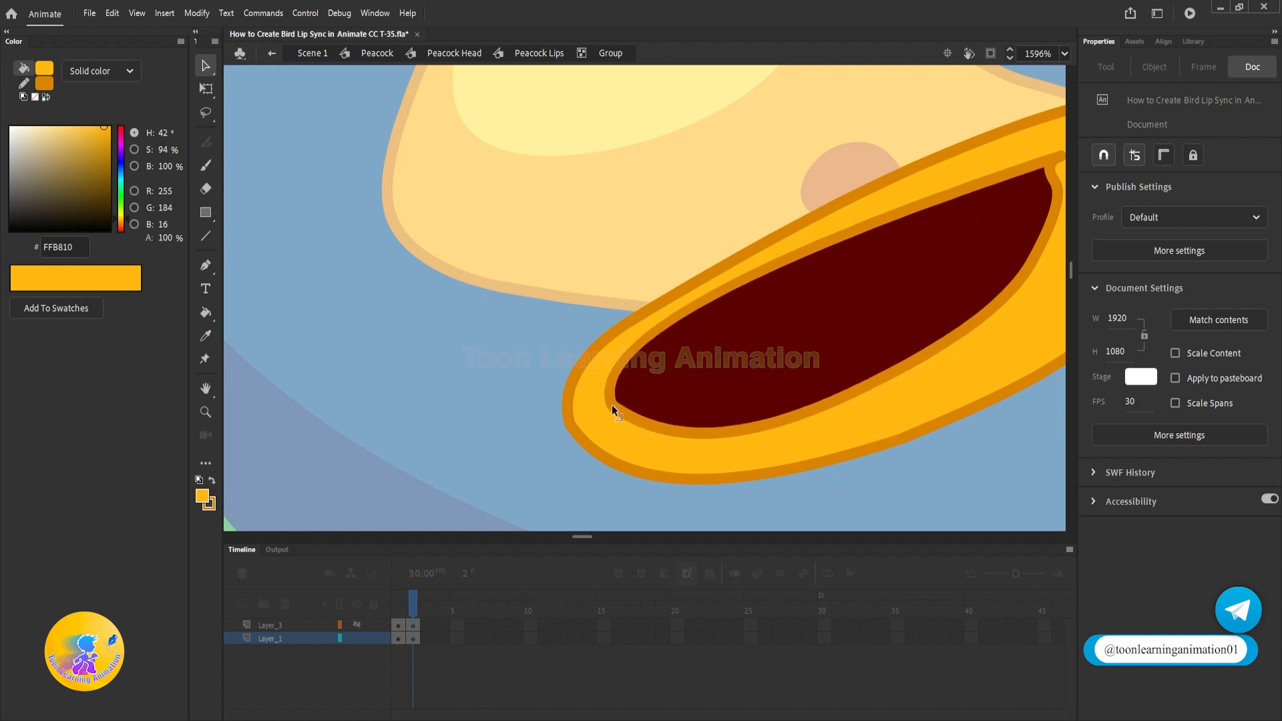
drag(678, 318, 679, 322)
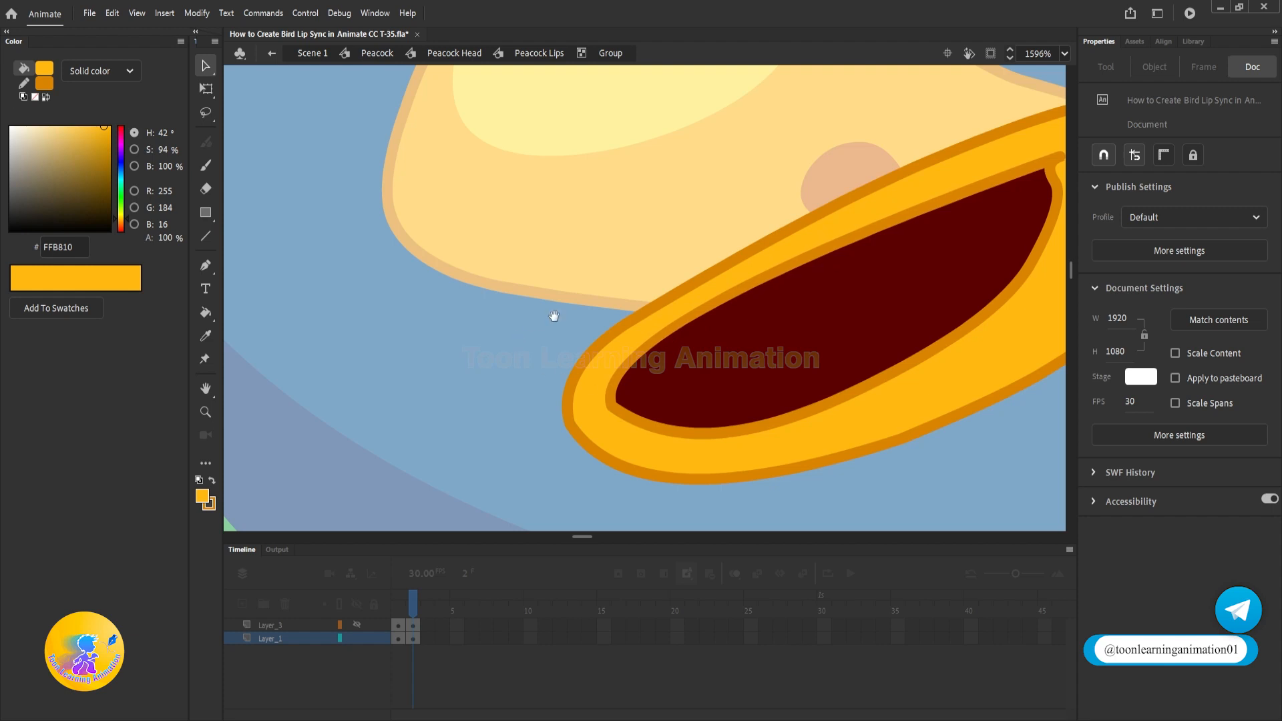
Draw a line across the lower part of the dark red mouth interior and bend it upward as a tongue edge
drag(555, 316, 437, 285)
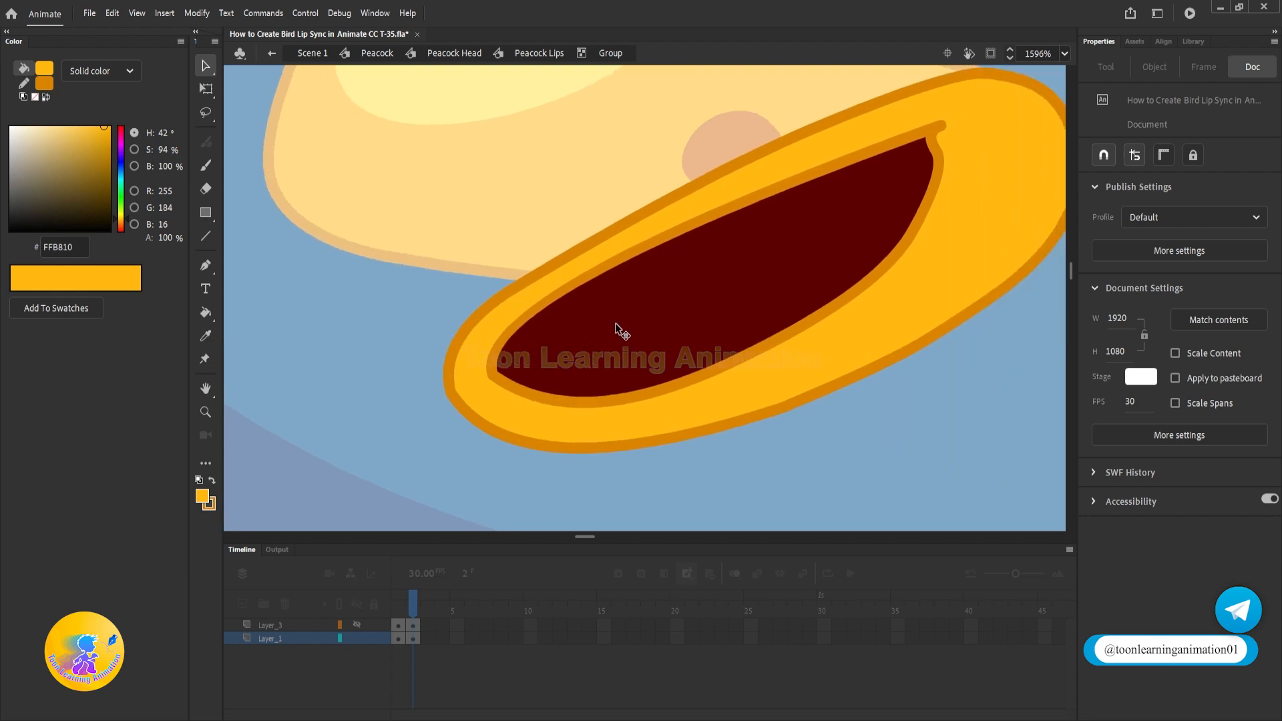
key(n)
mouse_move(521, 384)
mouse_down()
mouse_move(601, 354)
mouse_move(827, 313)
mouse_up()
key(v)
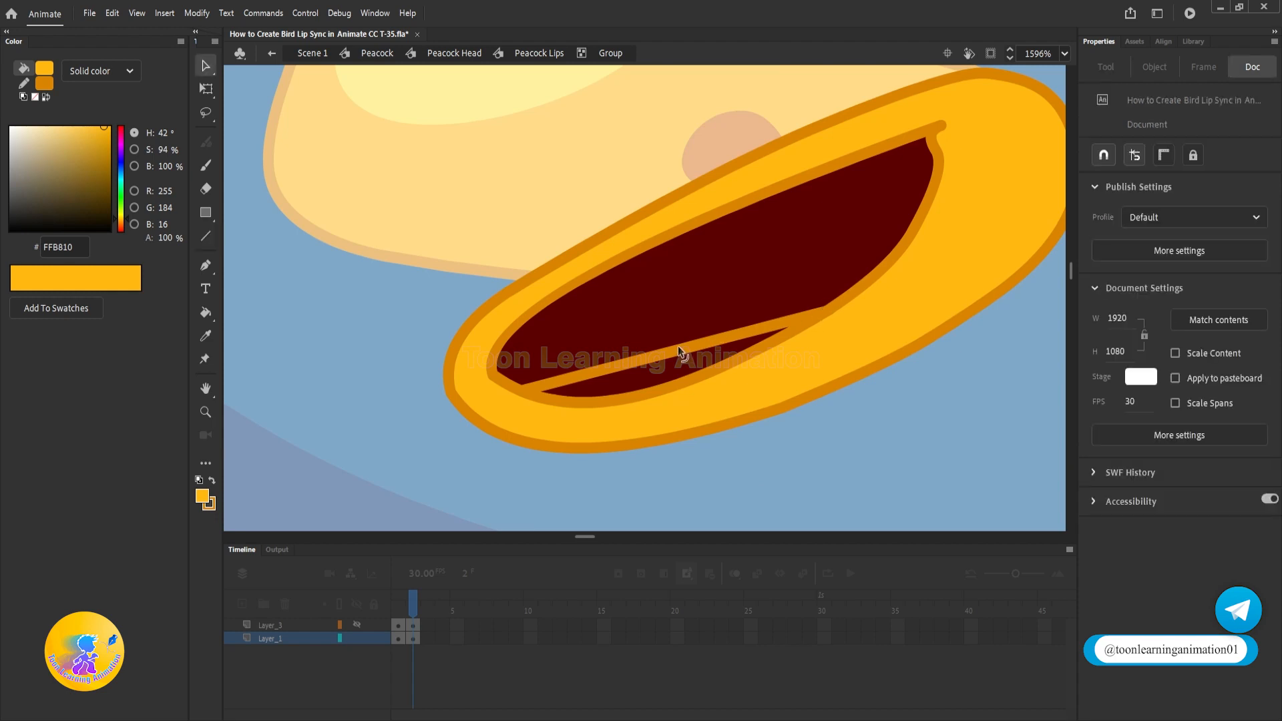
drag(679, 345, 648, 321)
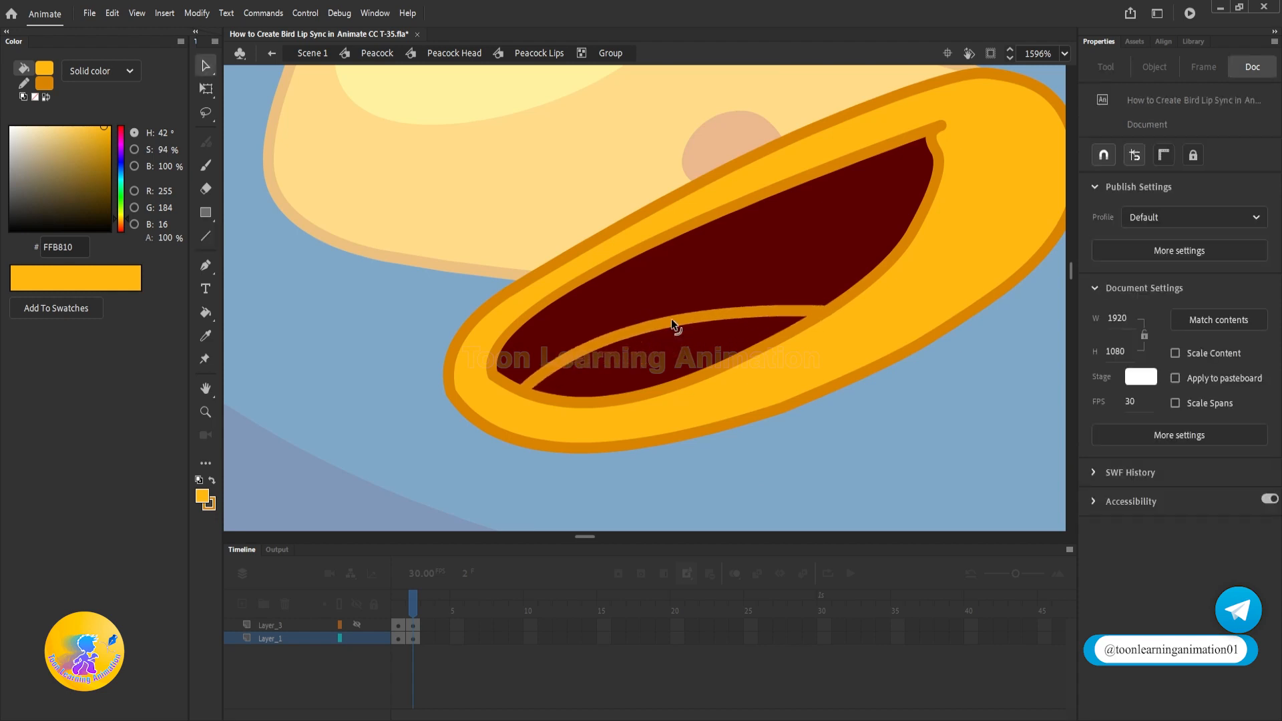
Arch the tongue line higher and move both its ends along the mouth's inner outline toward the mouth corner
double_click(865, 443)
scroll(753, 418, down, 4)
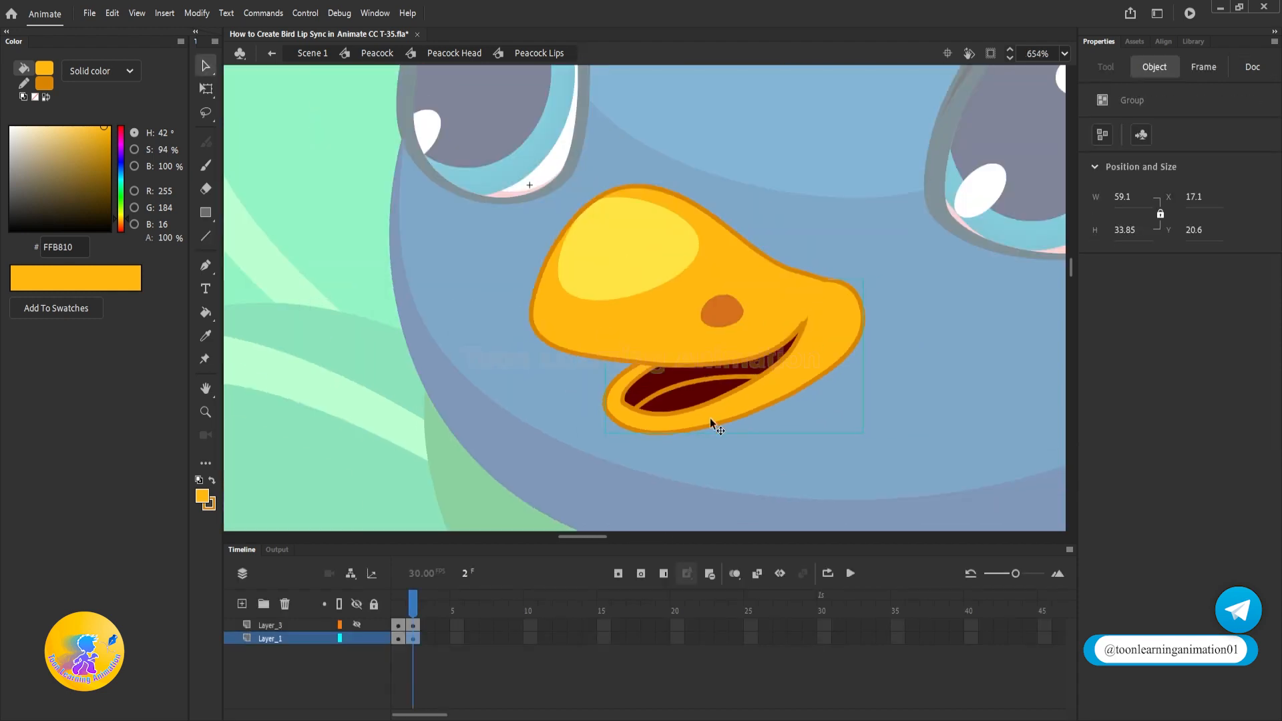
scroll(710, 418, up, 2)
double_click(649, 400)
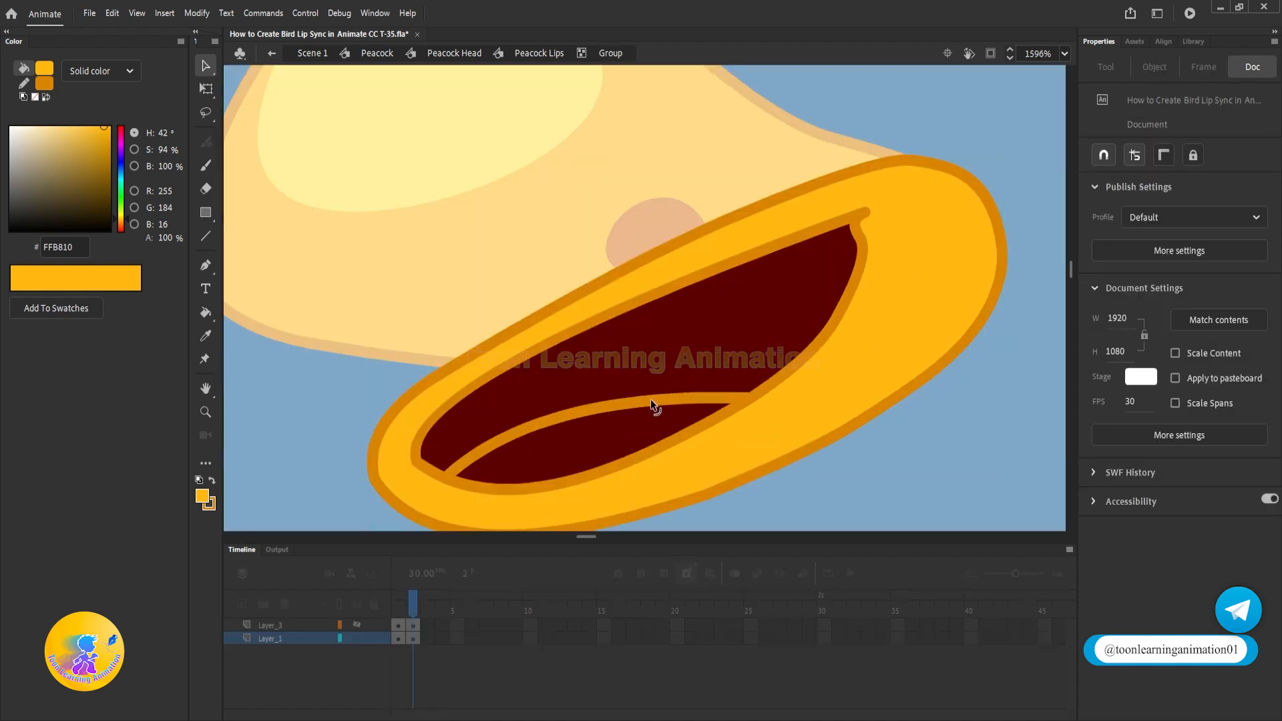
click(905, 452)
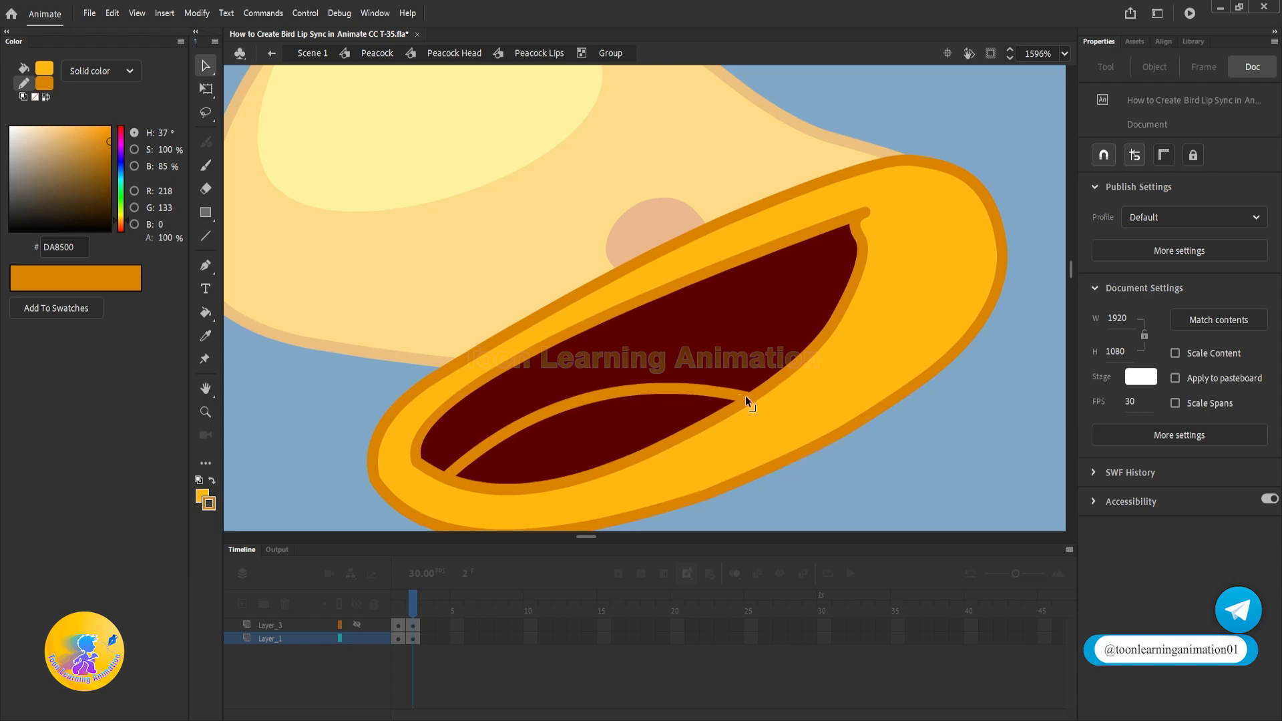
drag(745, 395, 799, 371)
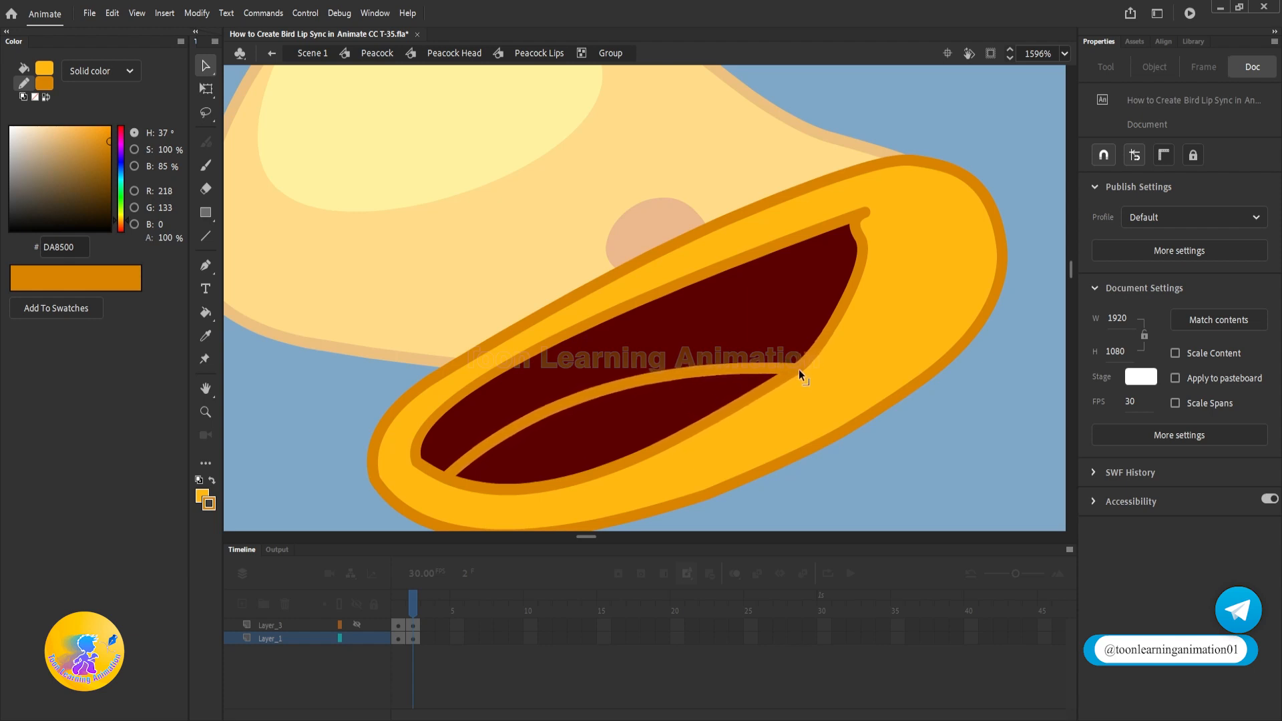
mouse_move(630, 392)
mouse_down()
mouse_move(626, 407)
mouse_move(711, 371)
mouse_up()
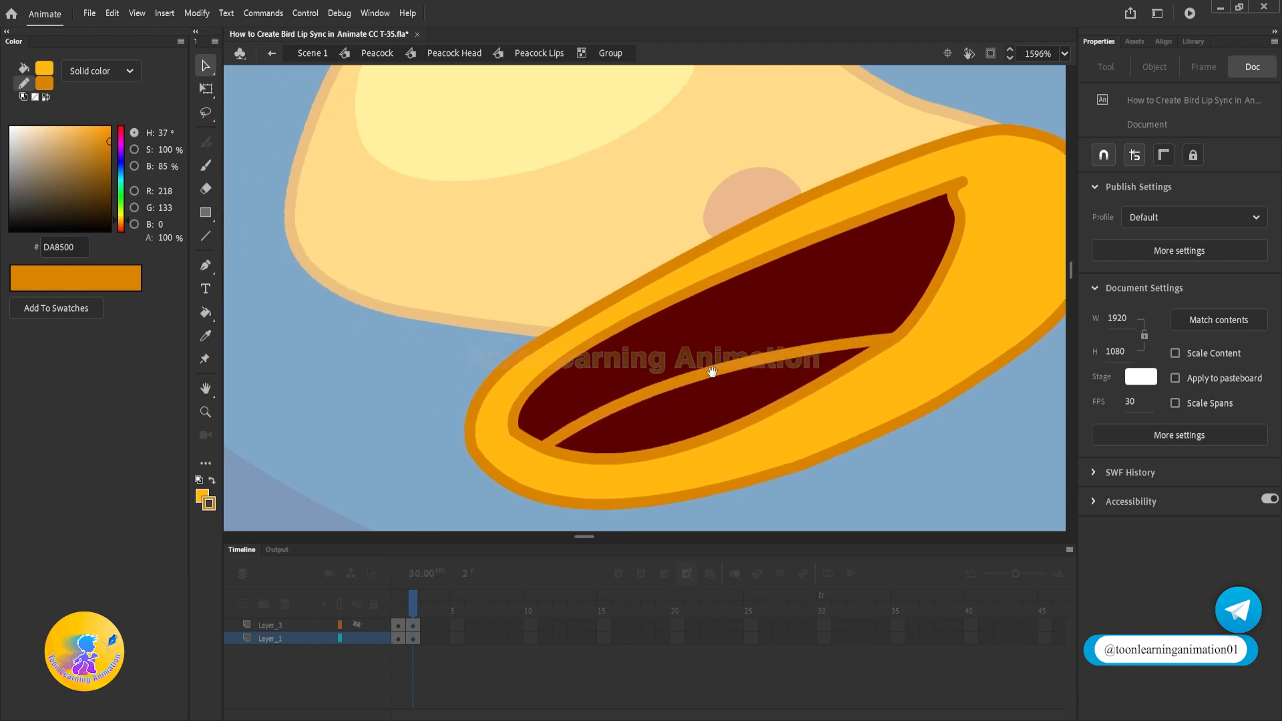
mouse_move(548, 438)
mouse_down()
mouse_move(557, 446)
mouse_move(543, 450)
mouse_move(606, 459)
mouse_up()
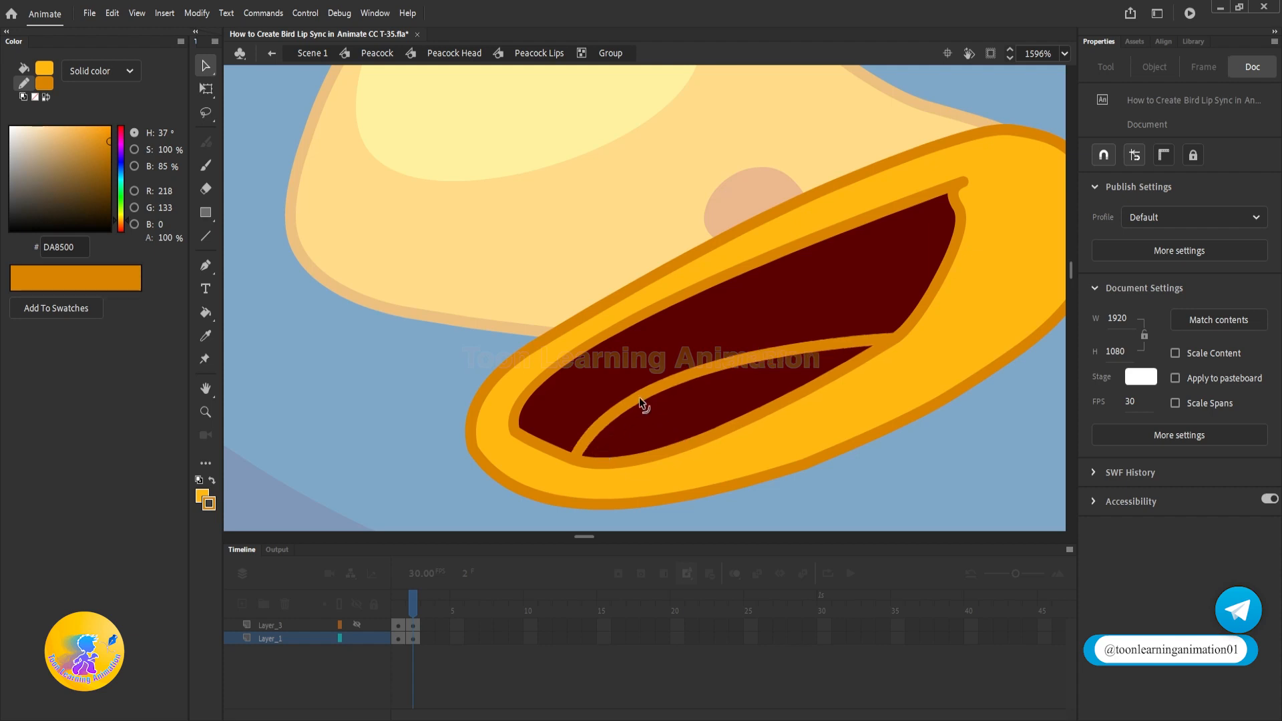
Fill the tongue area with pinkish red FD6969 and delete the tongue's orange edge line
click(694, 439)
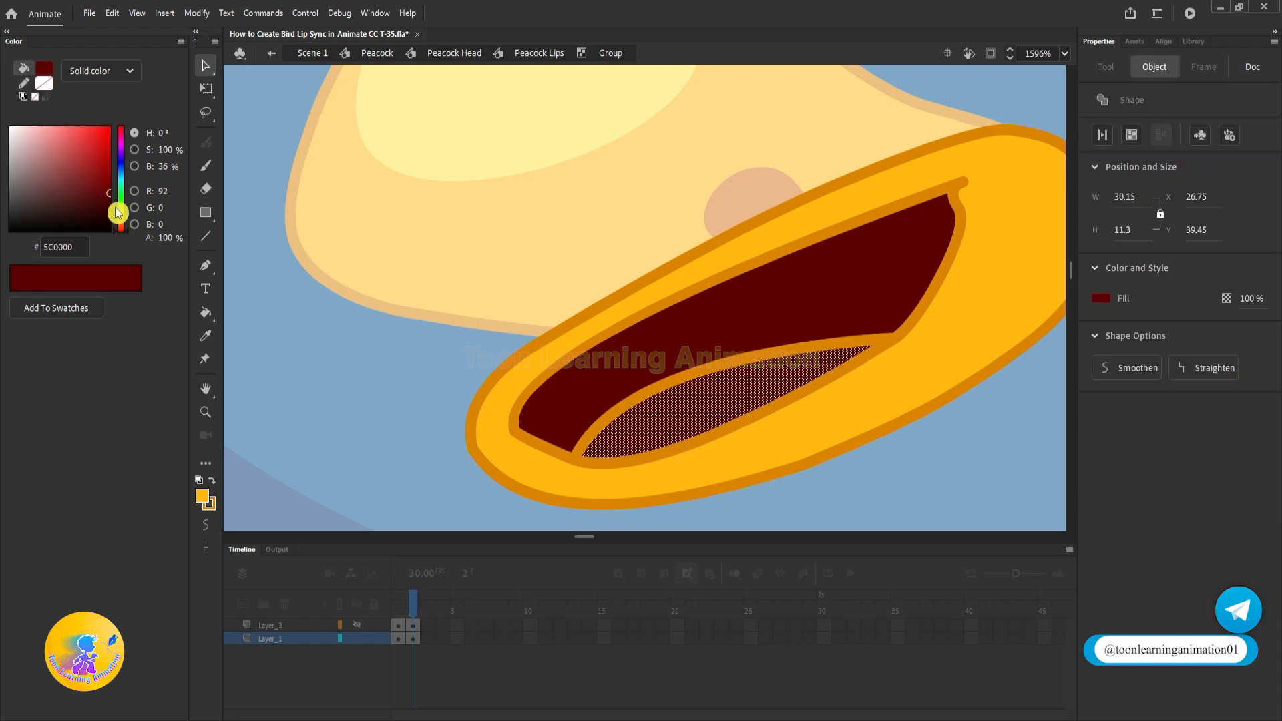
drag(104, 179, 61, 126)
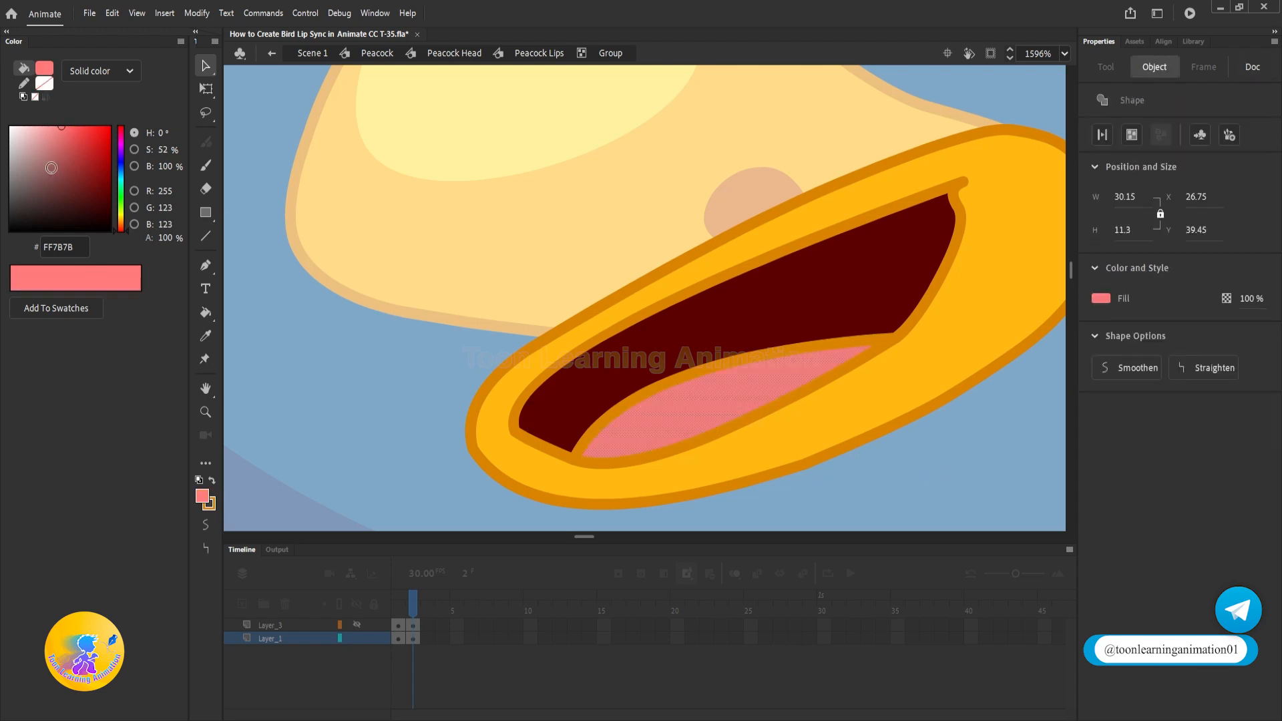
drag(62, 126, 68, 127)
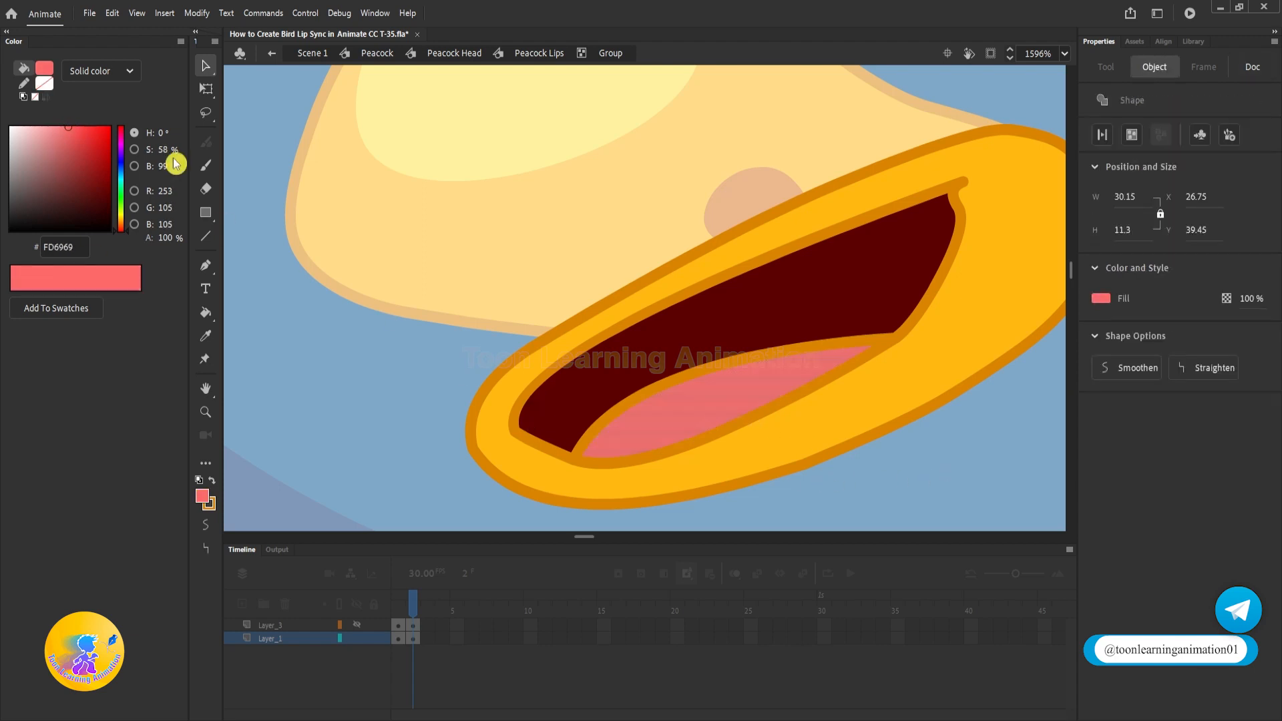
click(282, 390)
drag(666, 379, 662, 396)
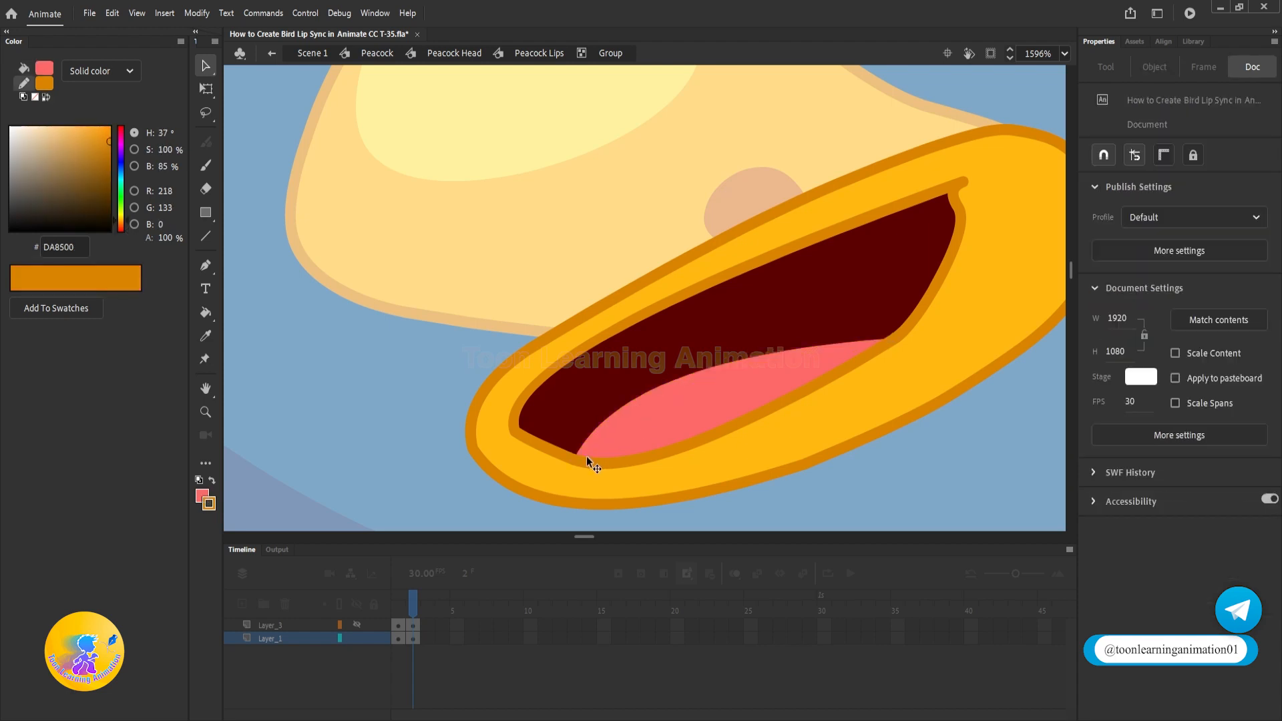
Round the straight segment of the mouth's inner outline between the beak tip and the tongue
double_click(904, 454)
scroll(583, 367, down, 3)
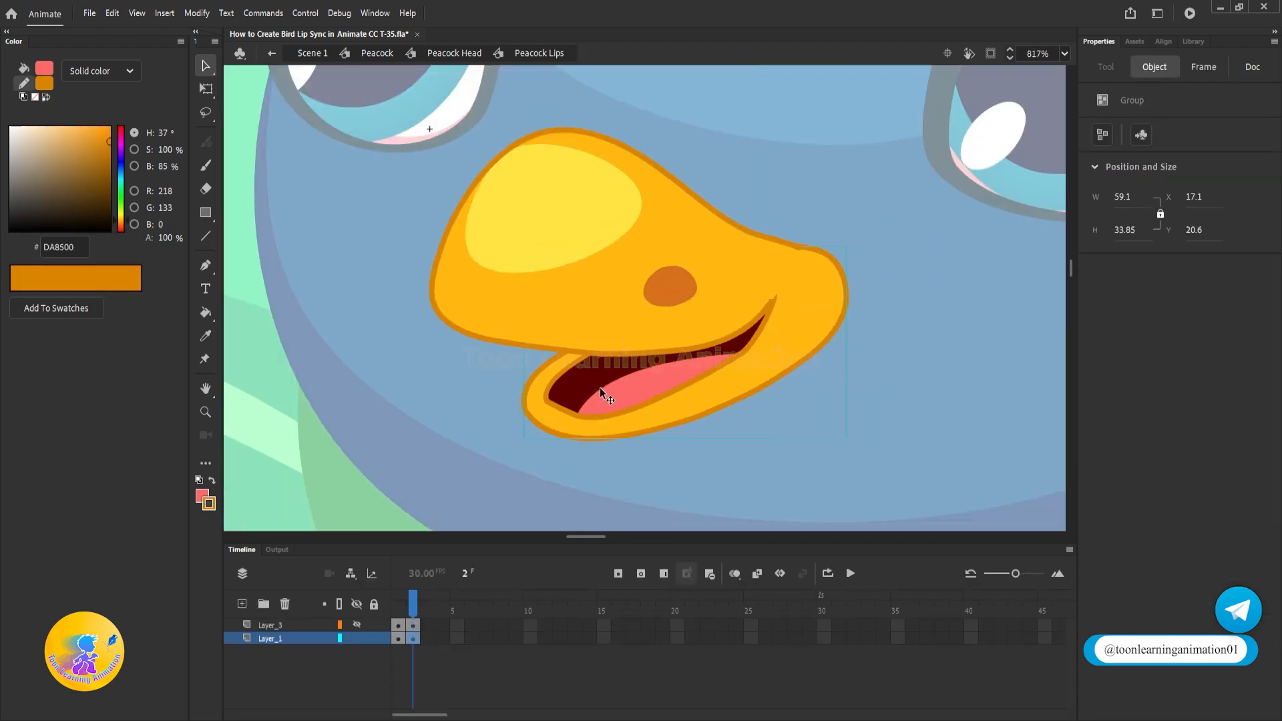
scroll(600, 392, up, 3)
double_click(572, 424)
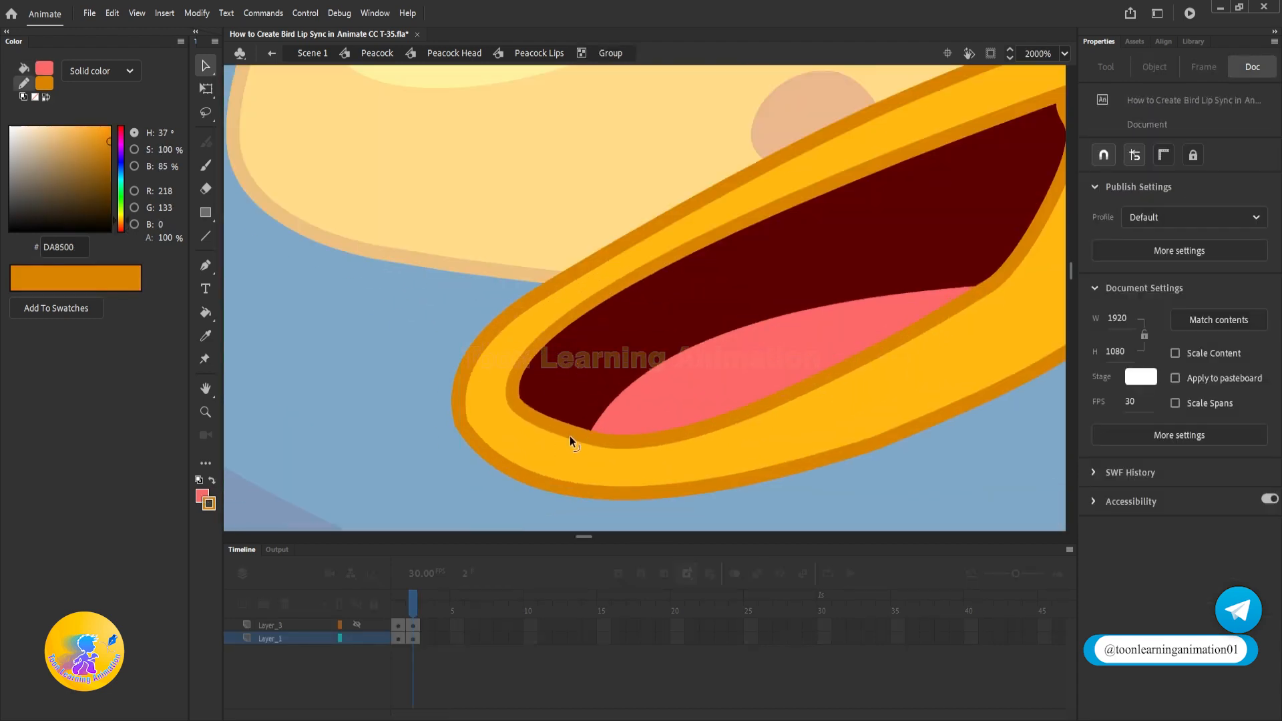
double_click(400, 451)
scroll(486, 403, down, 3)
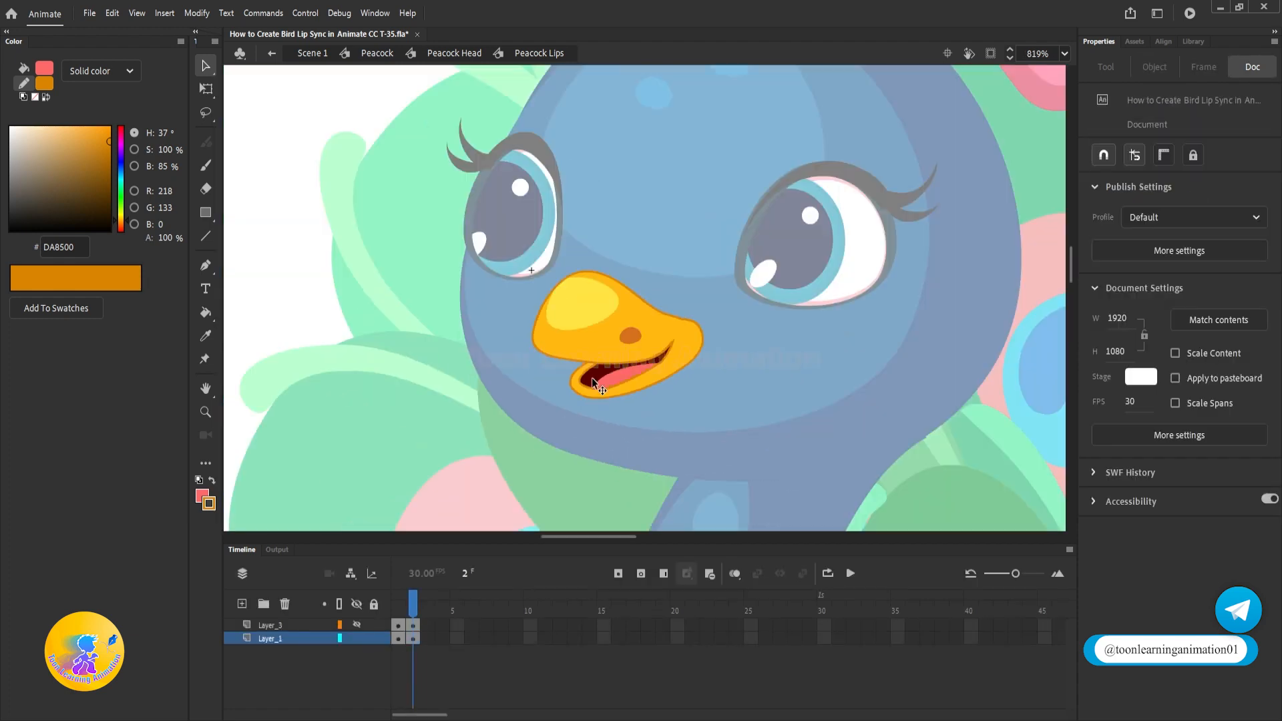
Lower the tongue's upper edge near the mouth corner to make the tongue shorter
scroll(591, 378, down, 2)
scroll(620, 372, up, 3)
scroll(606, 378, up, 1)
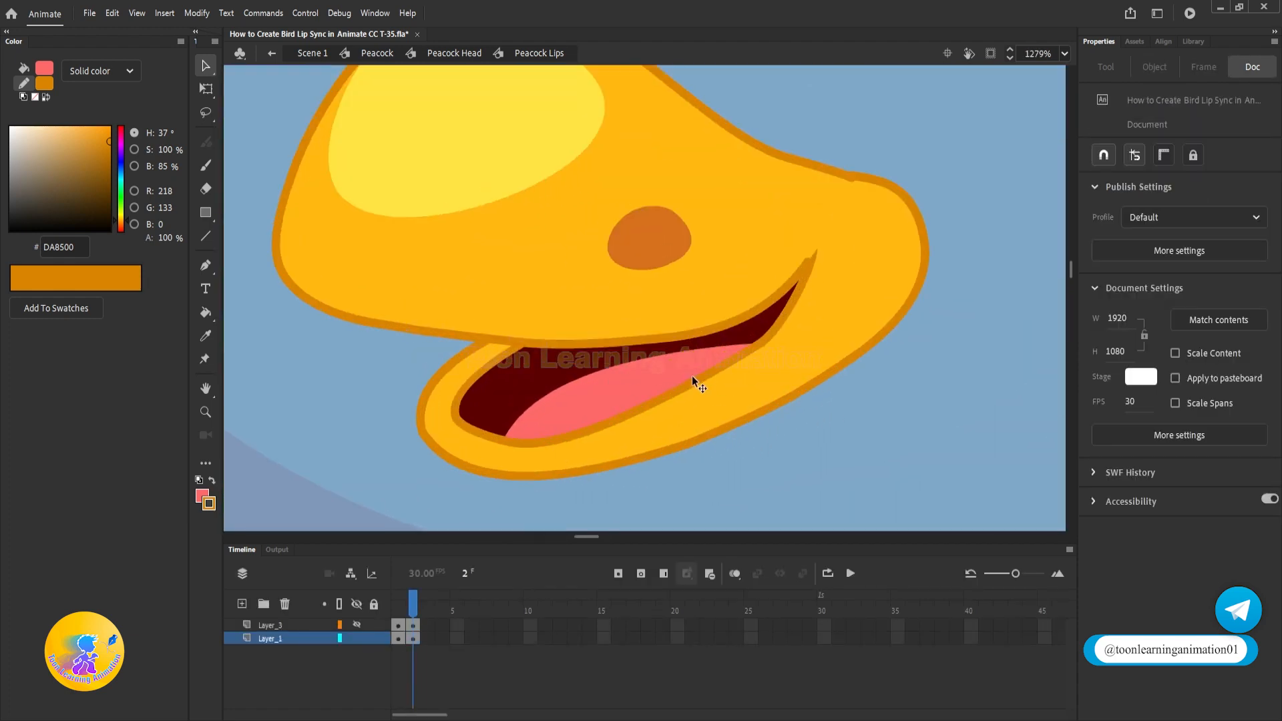
double_click(731, 347)
scroll(710, 353, up, 2)
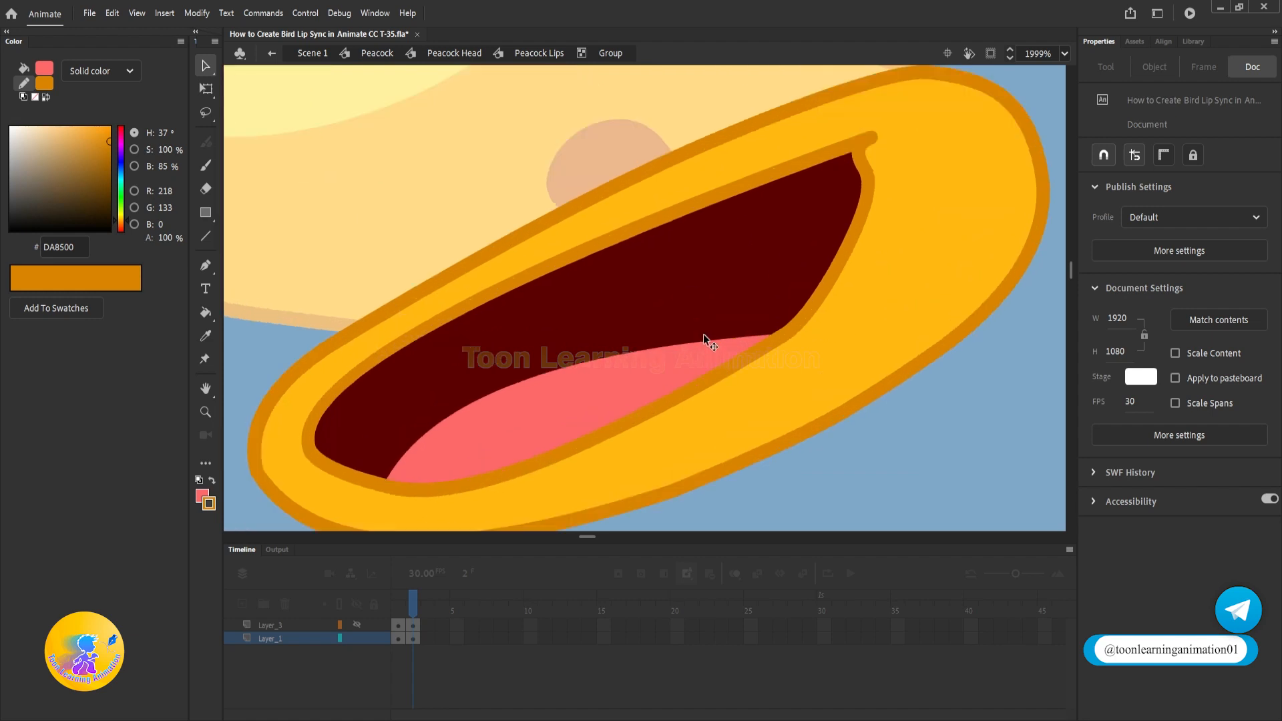
drag(707, 342, 708, 371)
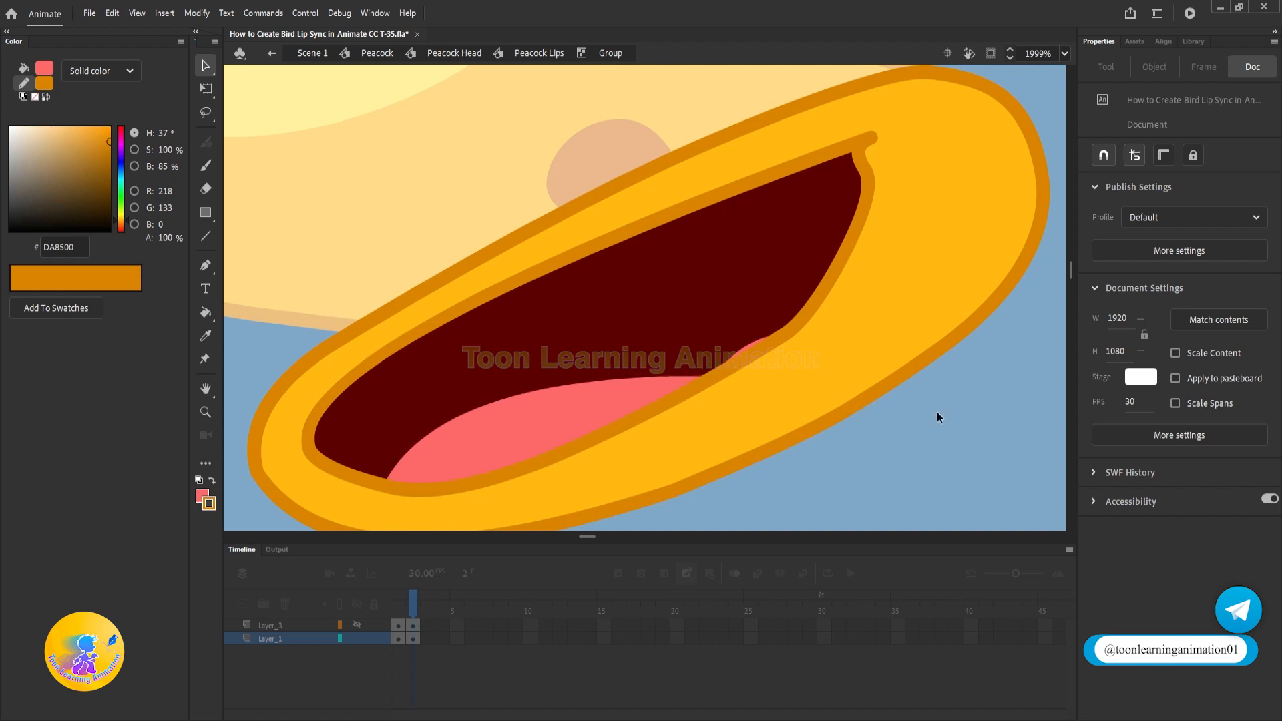
Nudge the lower beak's inner mouth outline slightly outward at the tongue's front end
double_click(1016, 445)
click(995, 444)
scroll(639, 388, down, 5)
scroll(599, 399, up, 2)
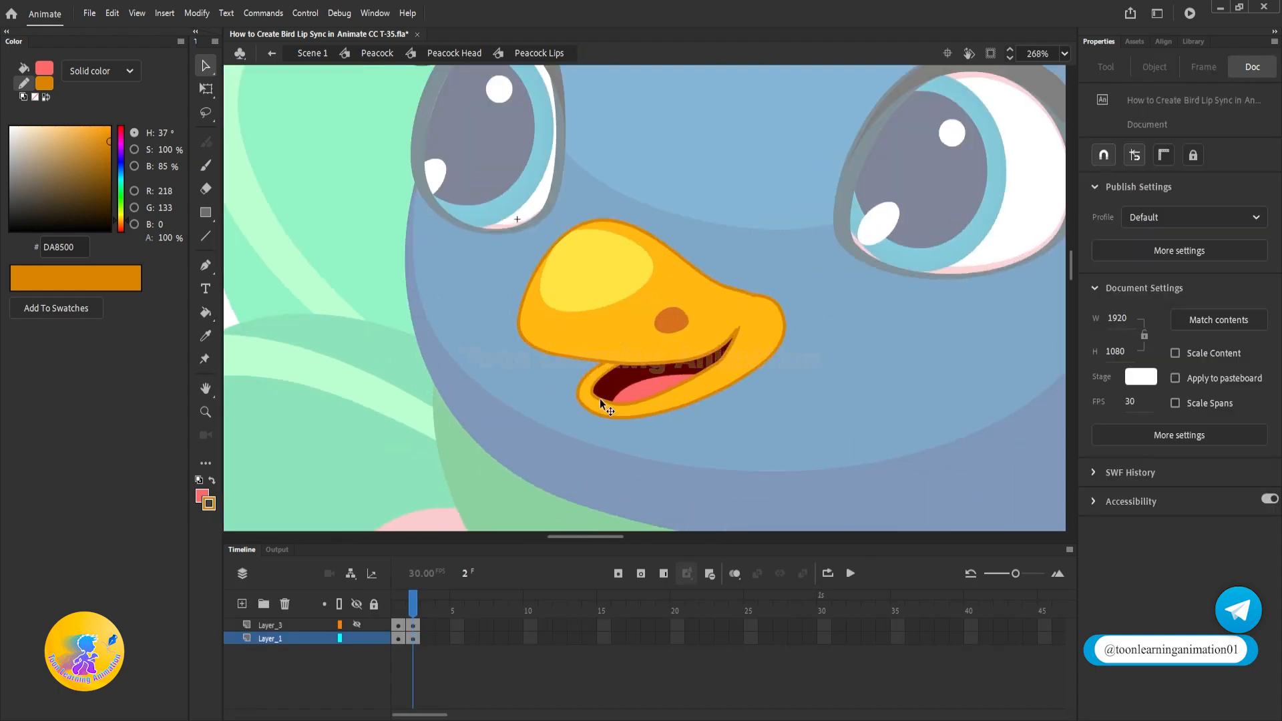
scroll(601, 399, up, 5)
double_click(648, 412)
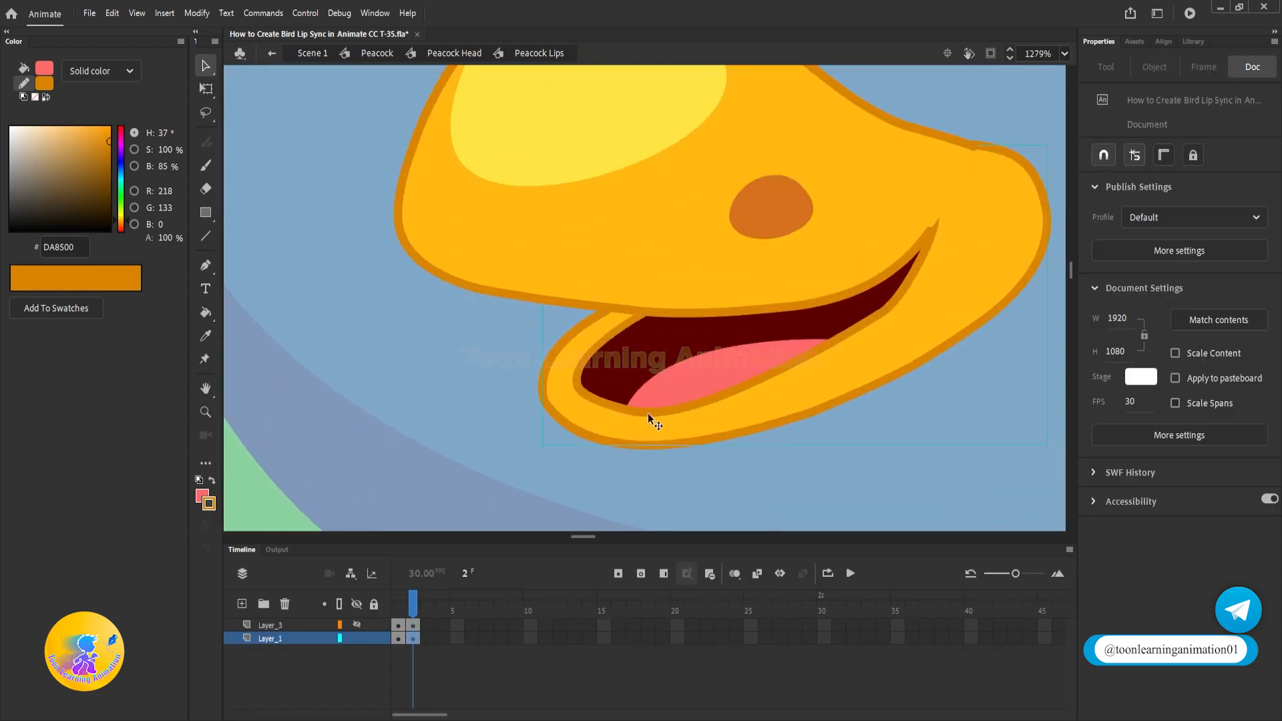
scroll(648, 413, up, 2)
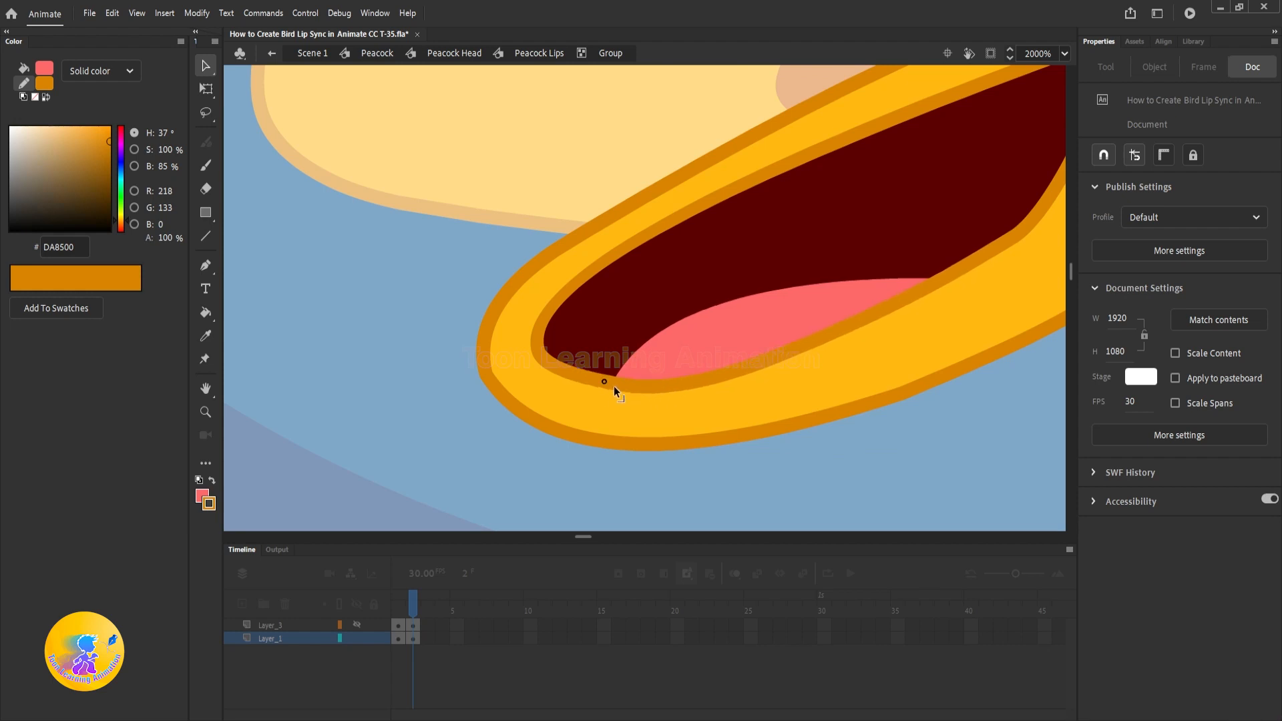
drag(614, 386, 614, 388)
scroll(614, 388, down, 6)
double_click(566, 411)
click(566, 411)
scroll(654, 422, down, 5)
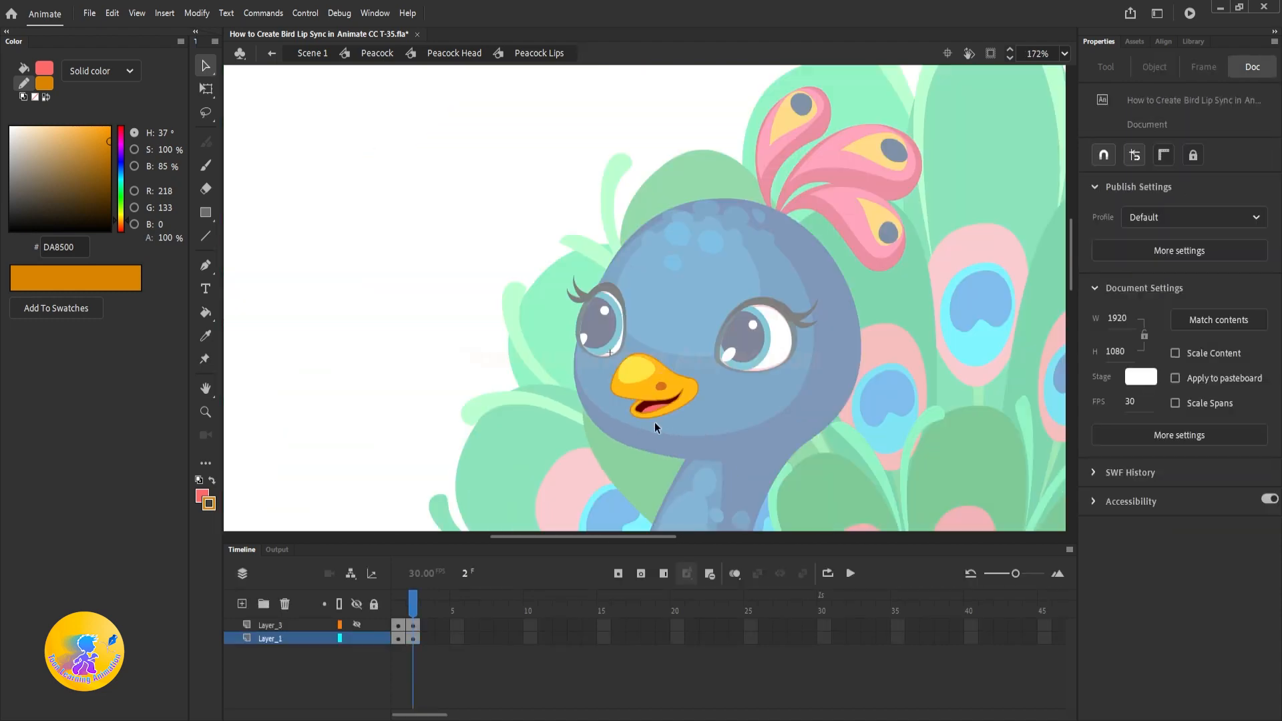
Smooth the kink in the lower beak's inner mouth outline between the tongue and the mouth corner
scroll(654, 422, up, 10)
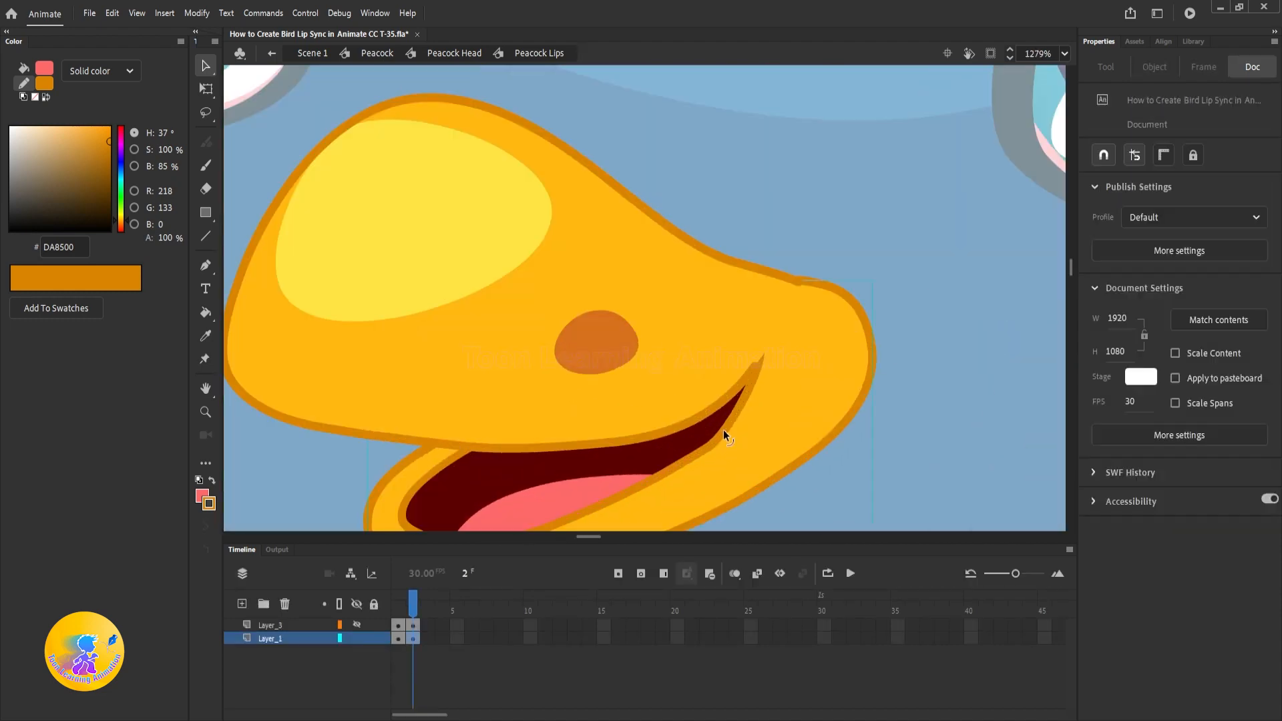
double_click(723, 430)
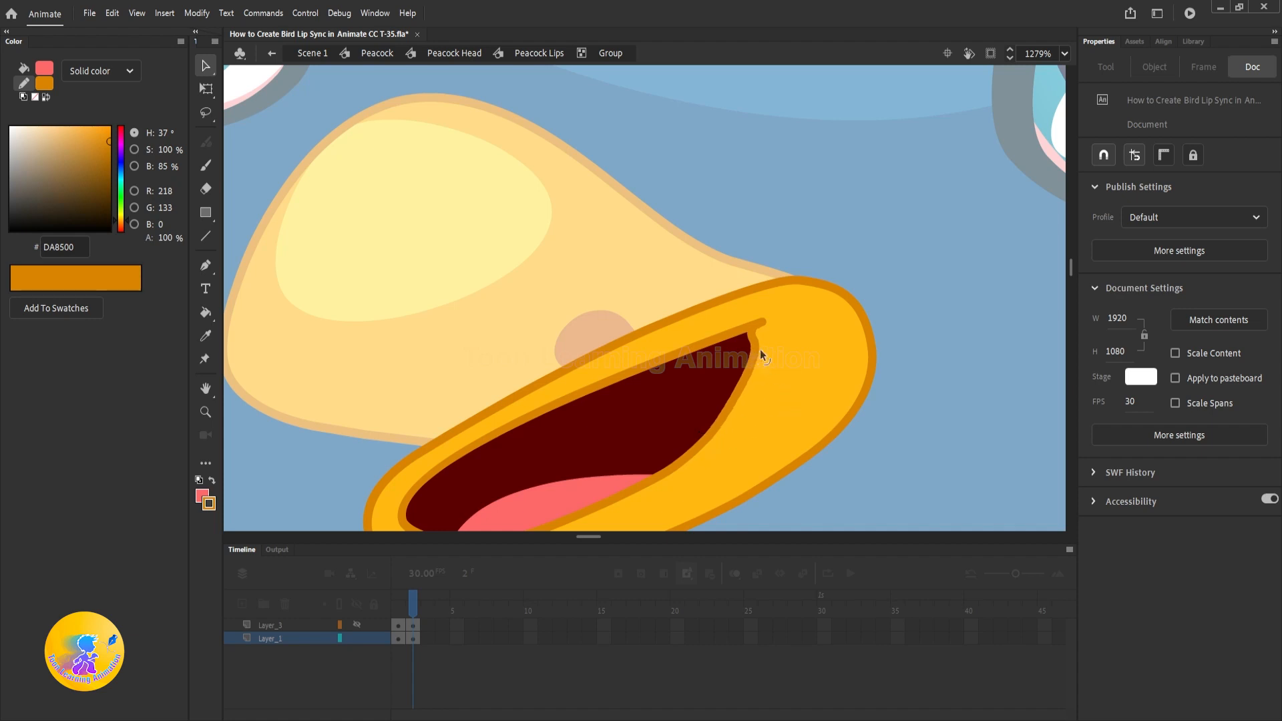
double_click(912, 358)
scroll(737, 364, down, 8)
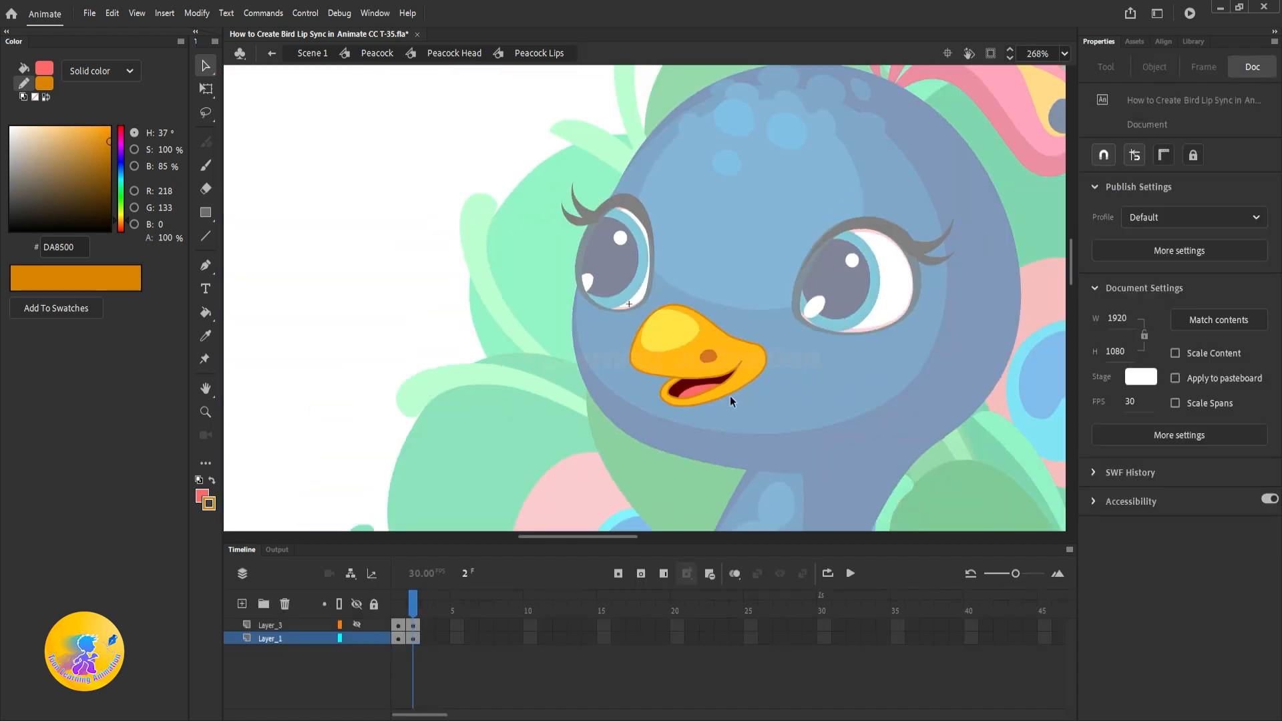
scroll(709, 381, up, 8)
double_click(578, 466)
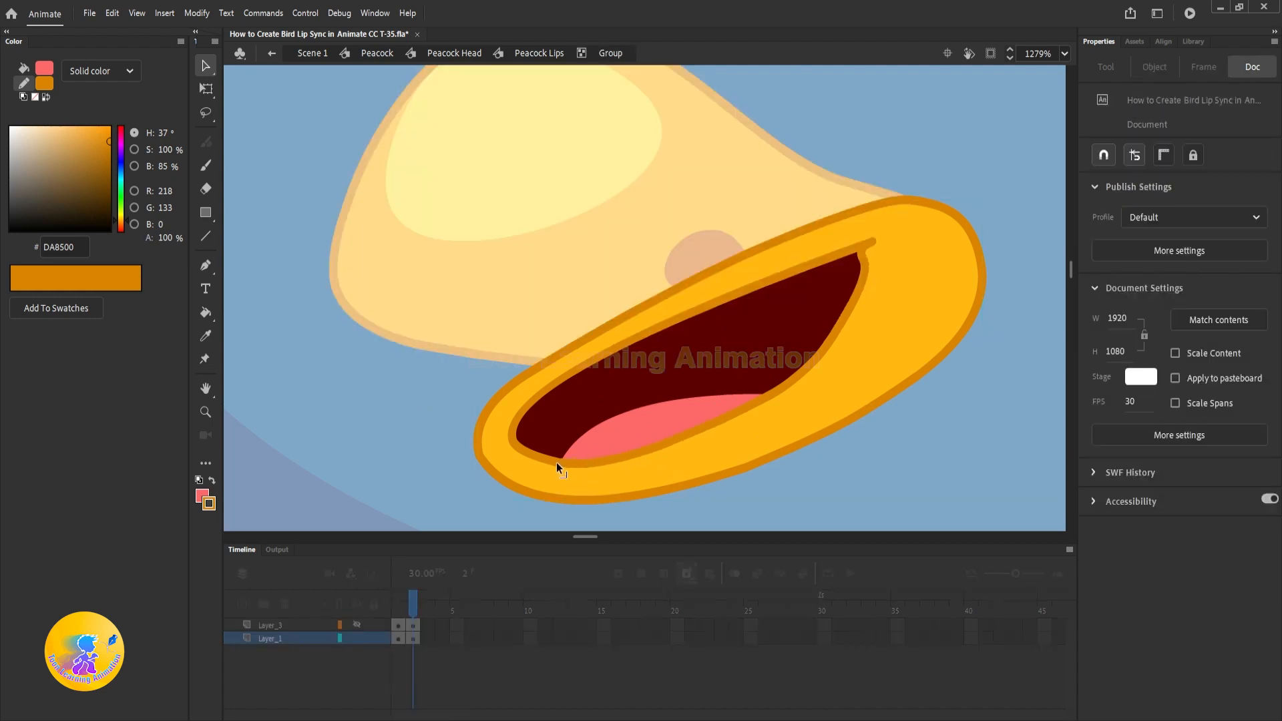
double_click(999, 475)
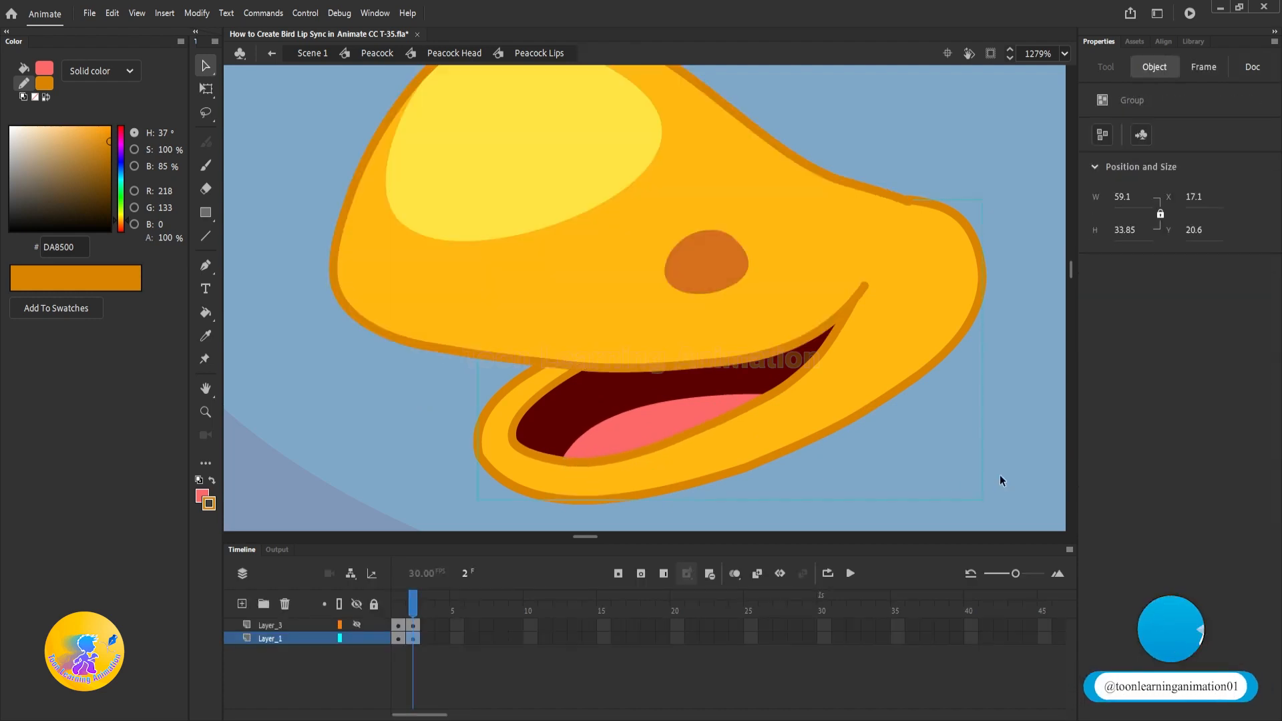
click(999, 474)
scroll(744, 382, down, 6)
scroll(783, 385, up, 5)
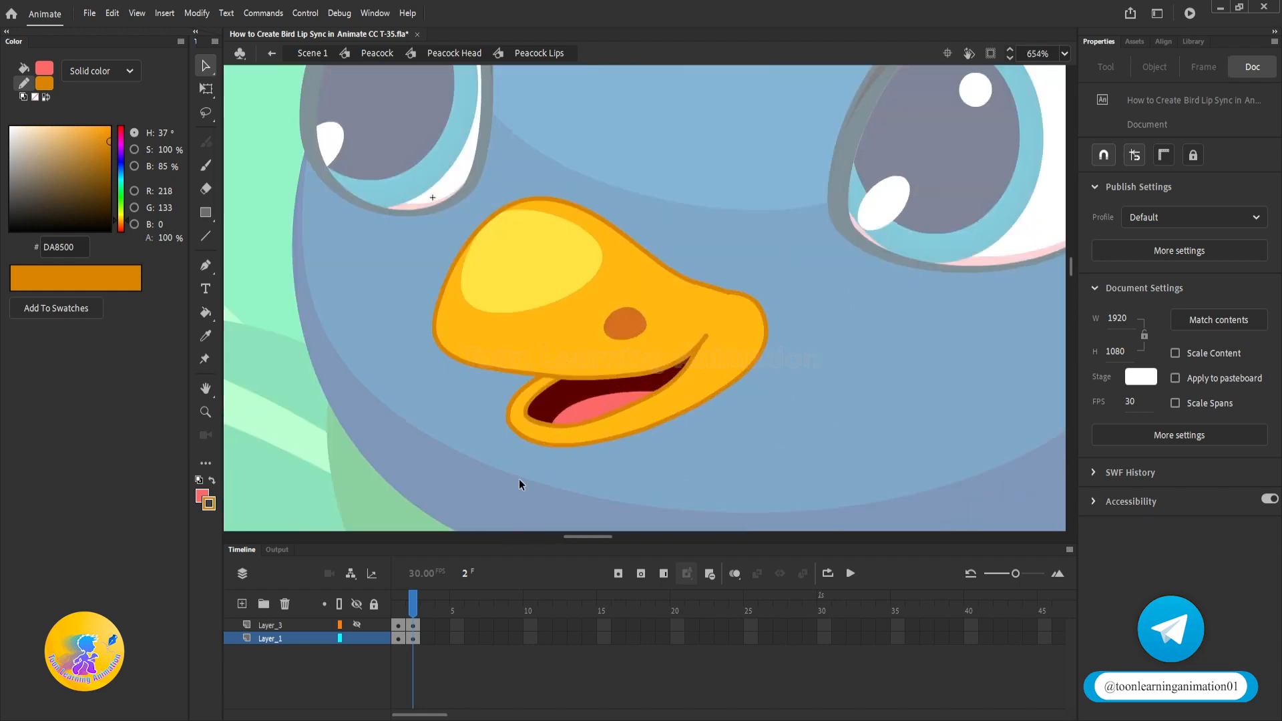
In frame 2, move the upper beak's pivot to its rear edge and rotate the upper beak slightly upward
click(399, 607)
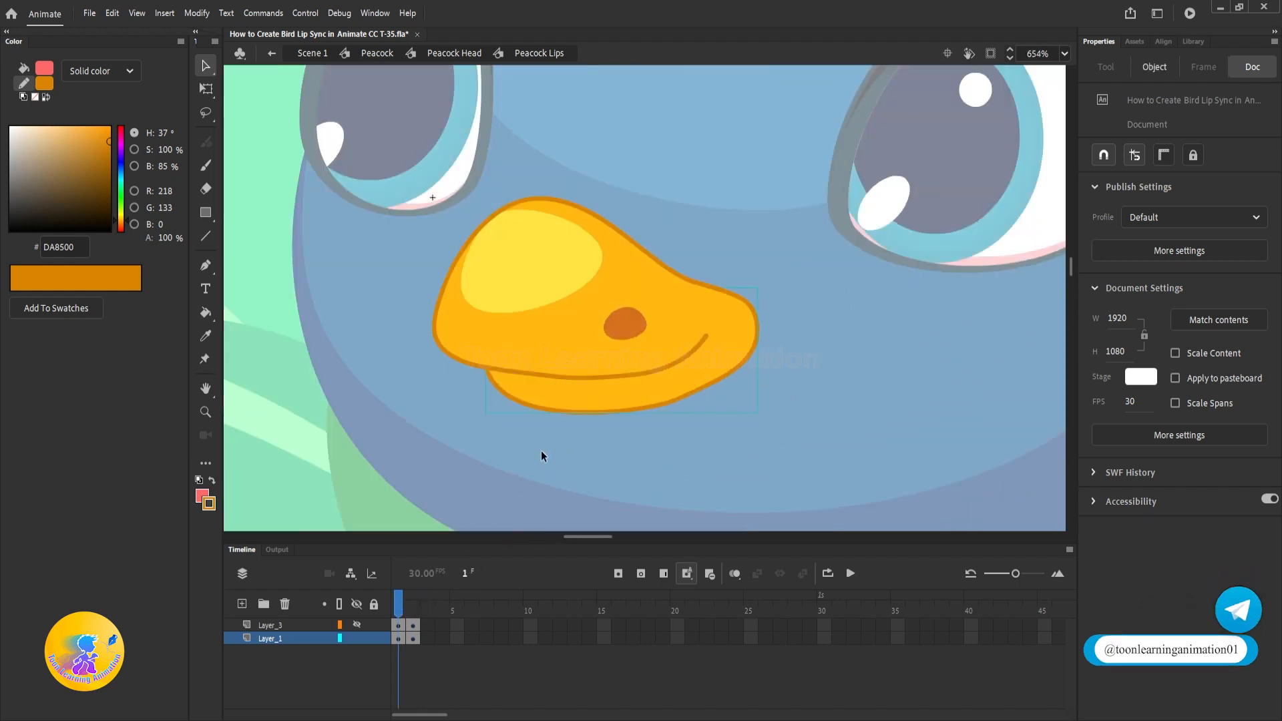
click(413, 608)
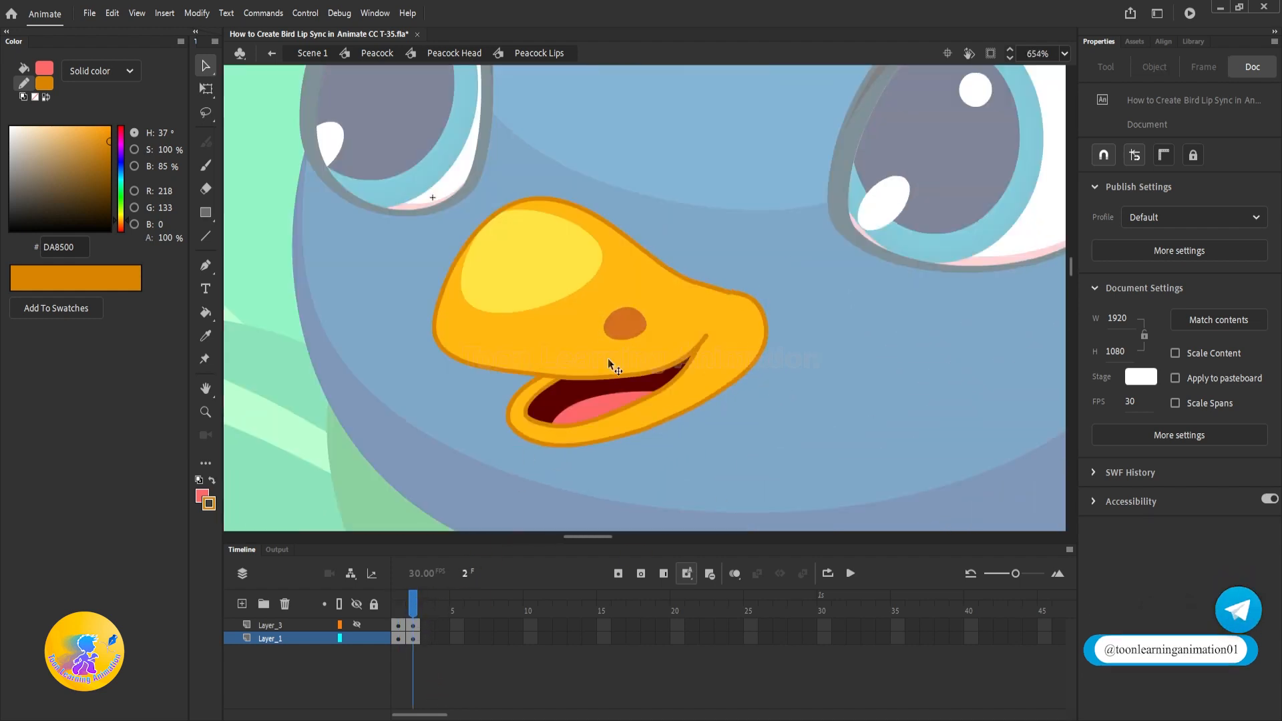
key(q)
click(570, 335)
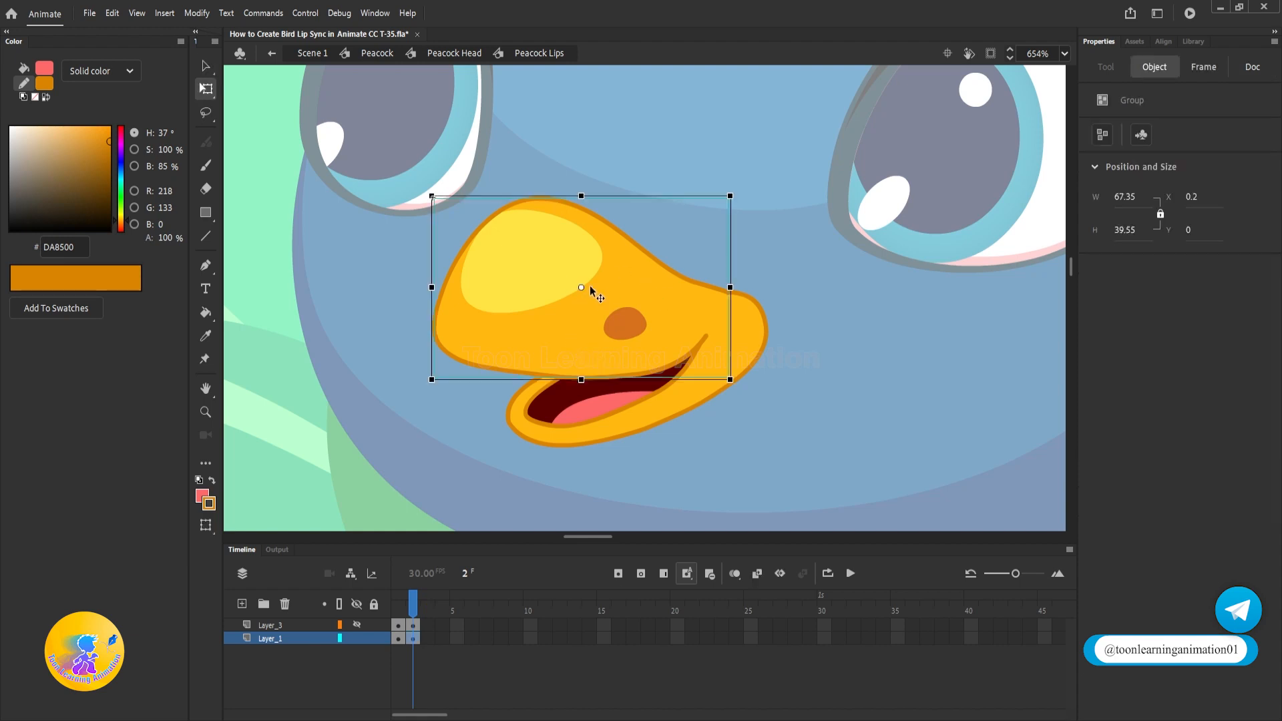
drag(580, 289, 725, 291)
drag(429, 377, 426, 370)
Insert keyframes at frame 3 on Layer_1 and Layer_3 for another mouth shape
click(401, 608)
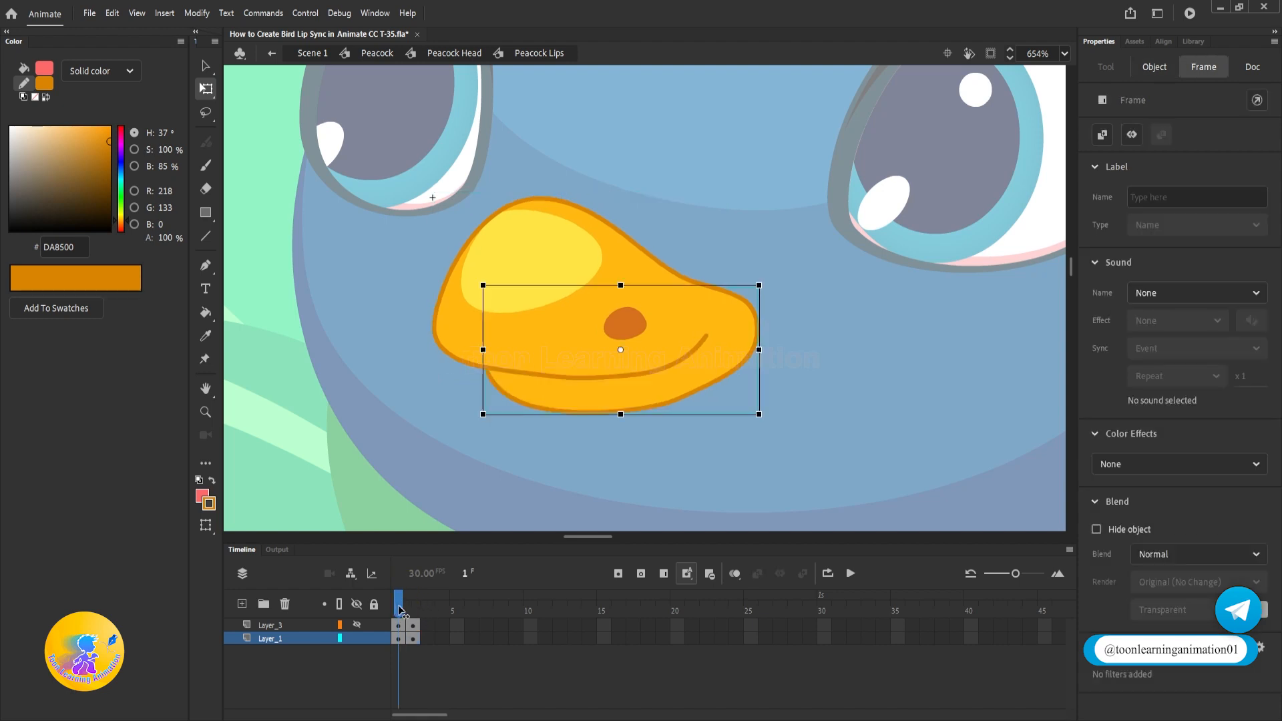
drag(403, 610, 429, 647)
key(v)
key(F6)
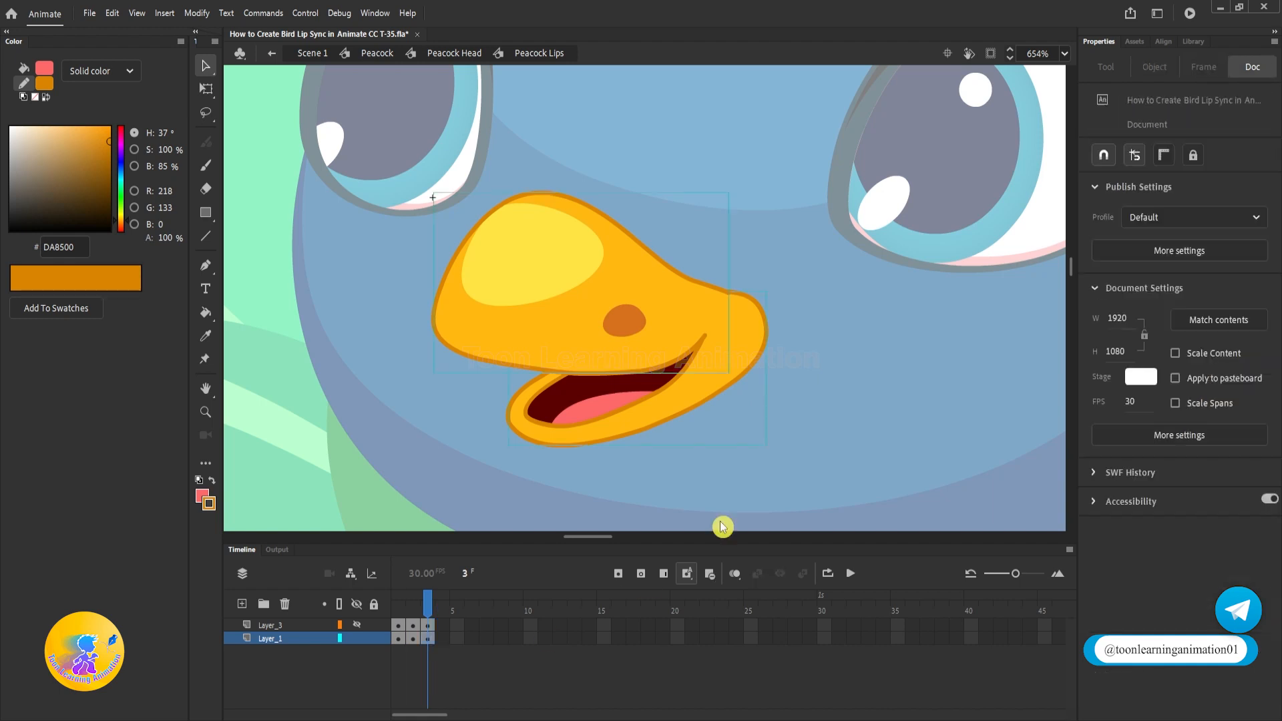
click(720, 522)
drag(774, 446, 846, 423)
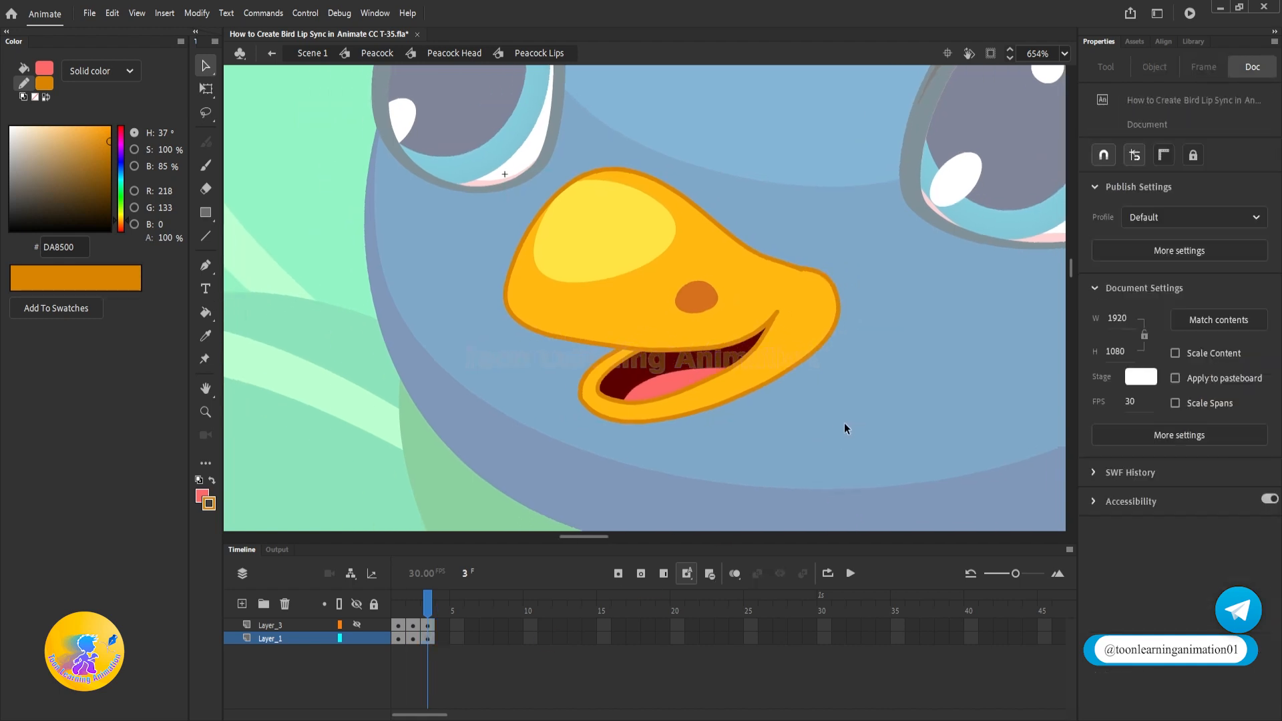
In frame 3, rotate the lower beak slightly further open and the upper beak slightly downward
key(q)
click(604, 279)
click(616, 394)
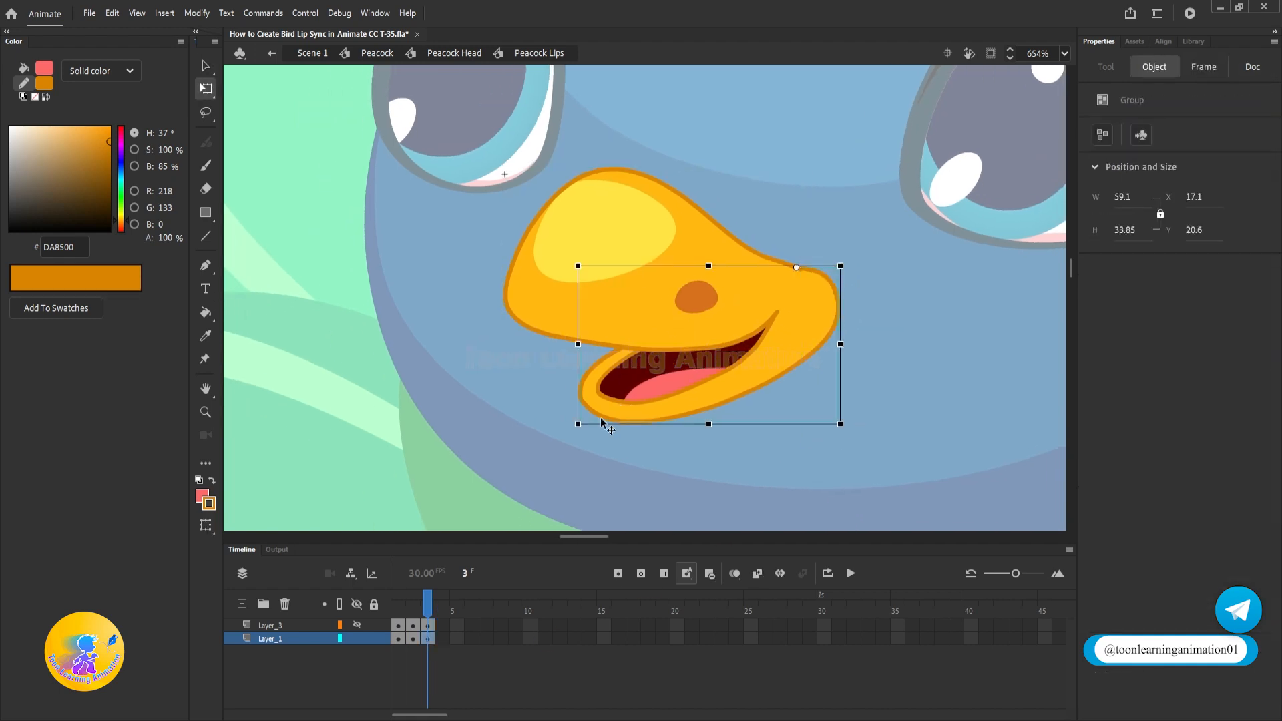
drag(573, 425, 575, 435)
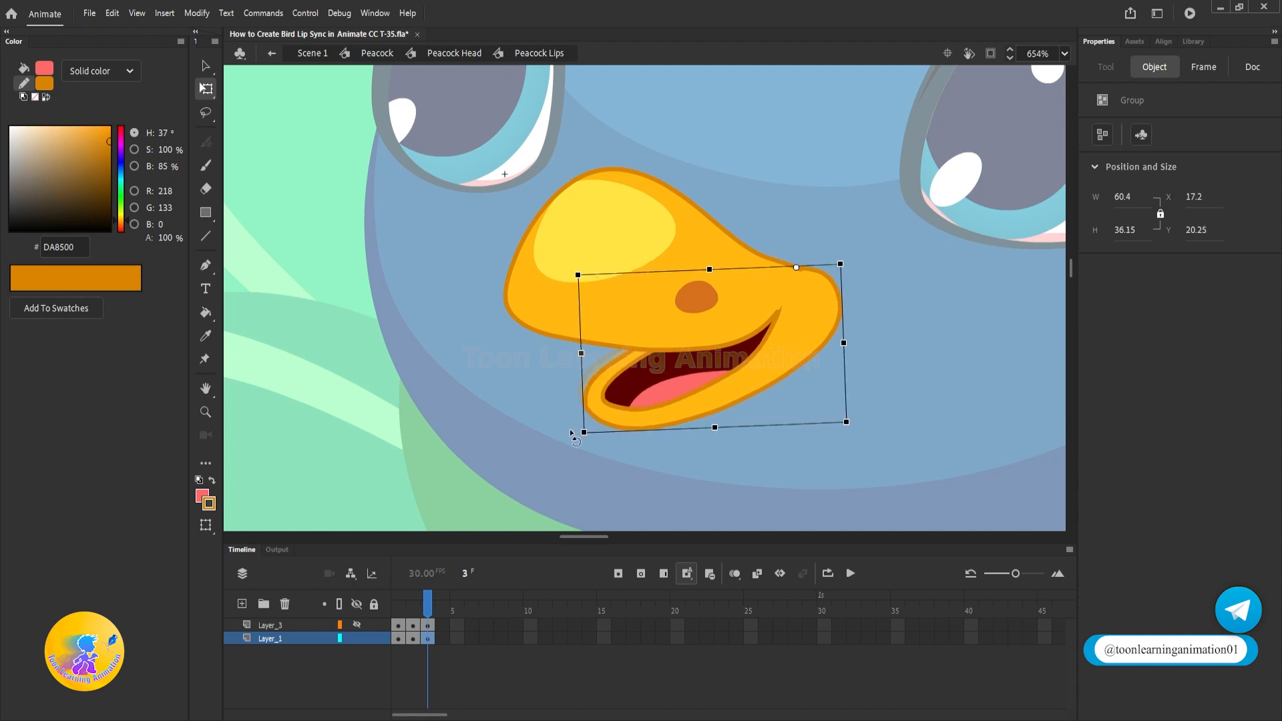
click(554, 269)
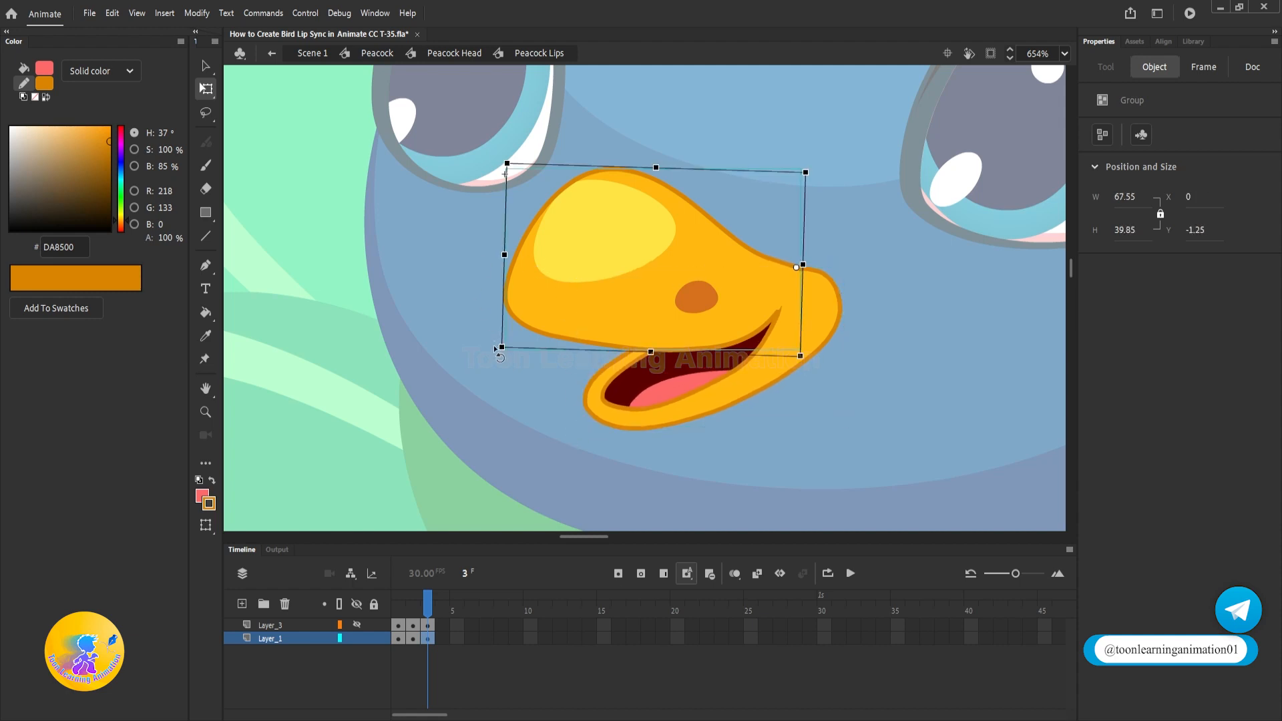
drag(491, 337, 494, 352)
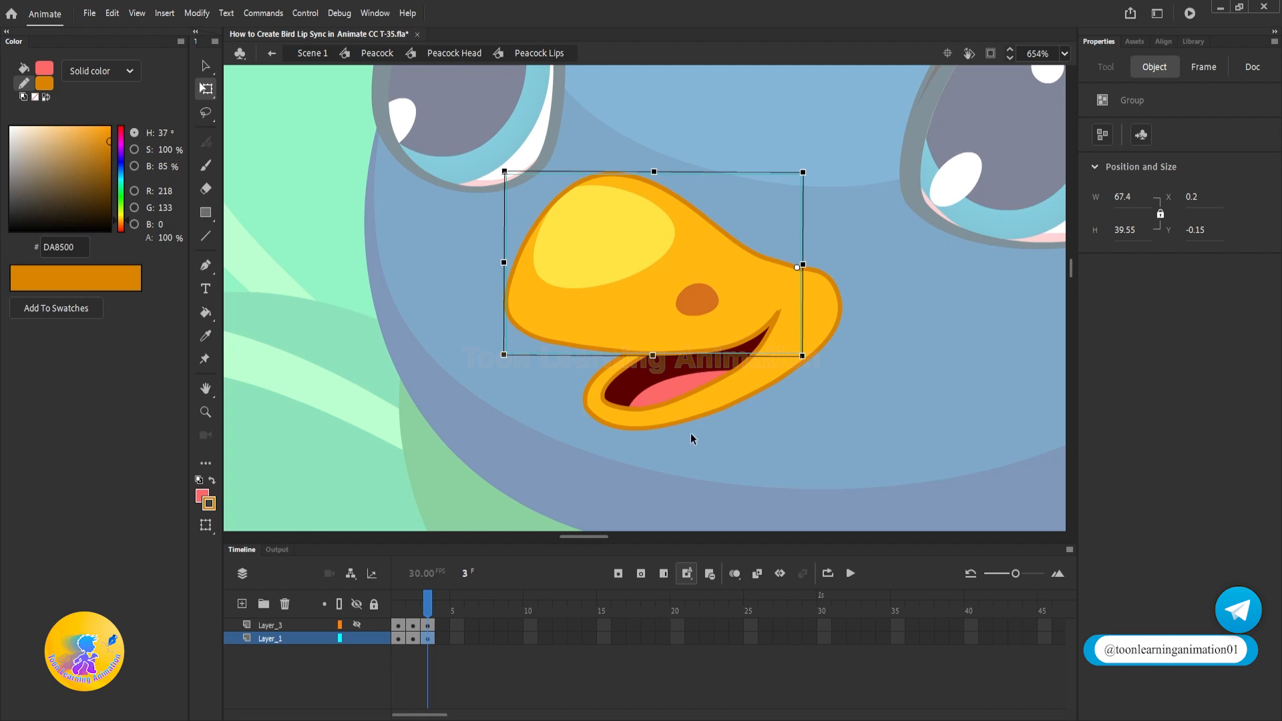
Recolour the dark mouth interior and the tongue in frame 3 to white FFFFFF
key(v)
double_click(639, 383)
click(646, 378)
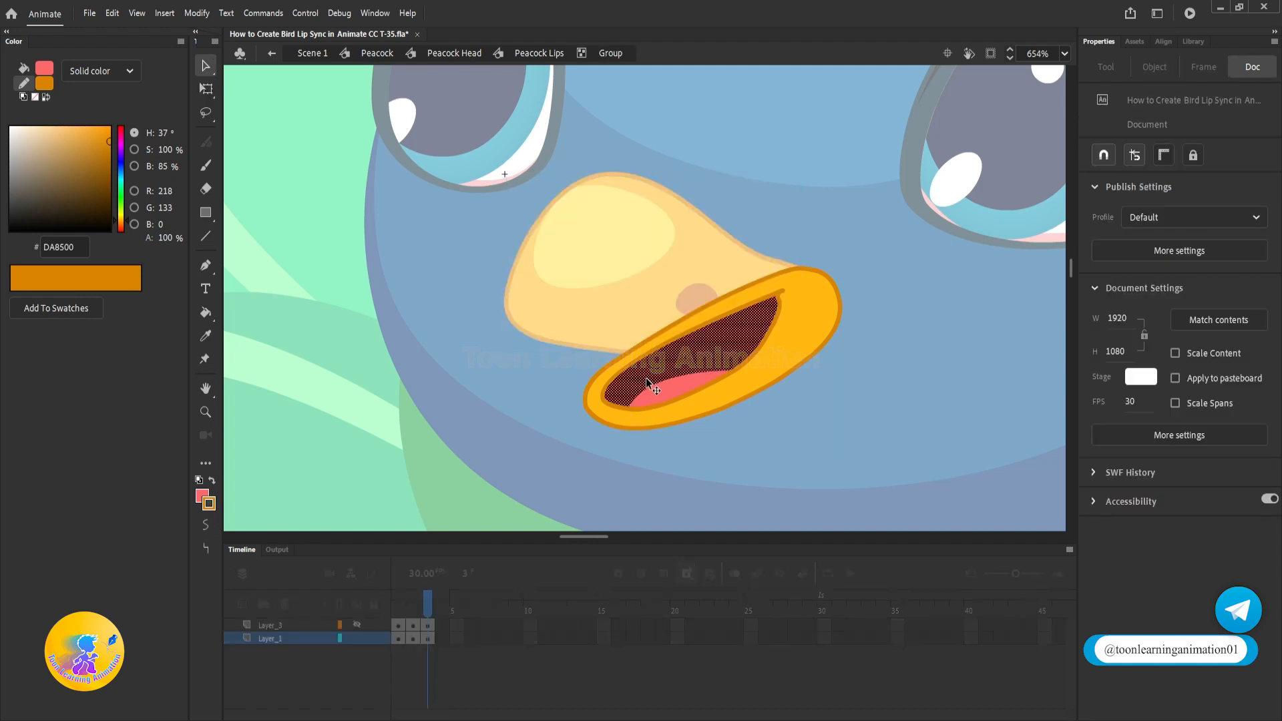
shift+click(679, 388)
drag(82, 149, 6, 59)
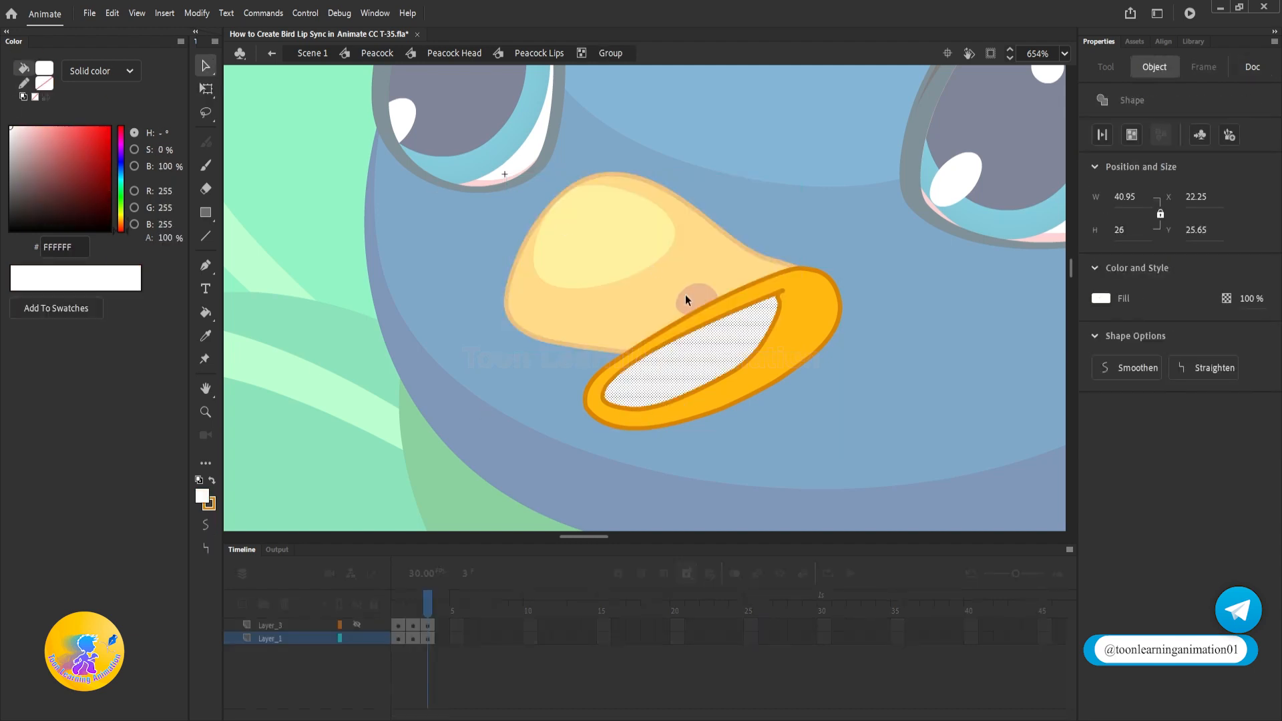
double_click(888, 419)
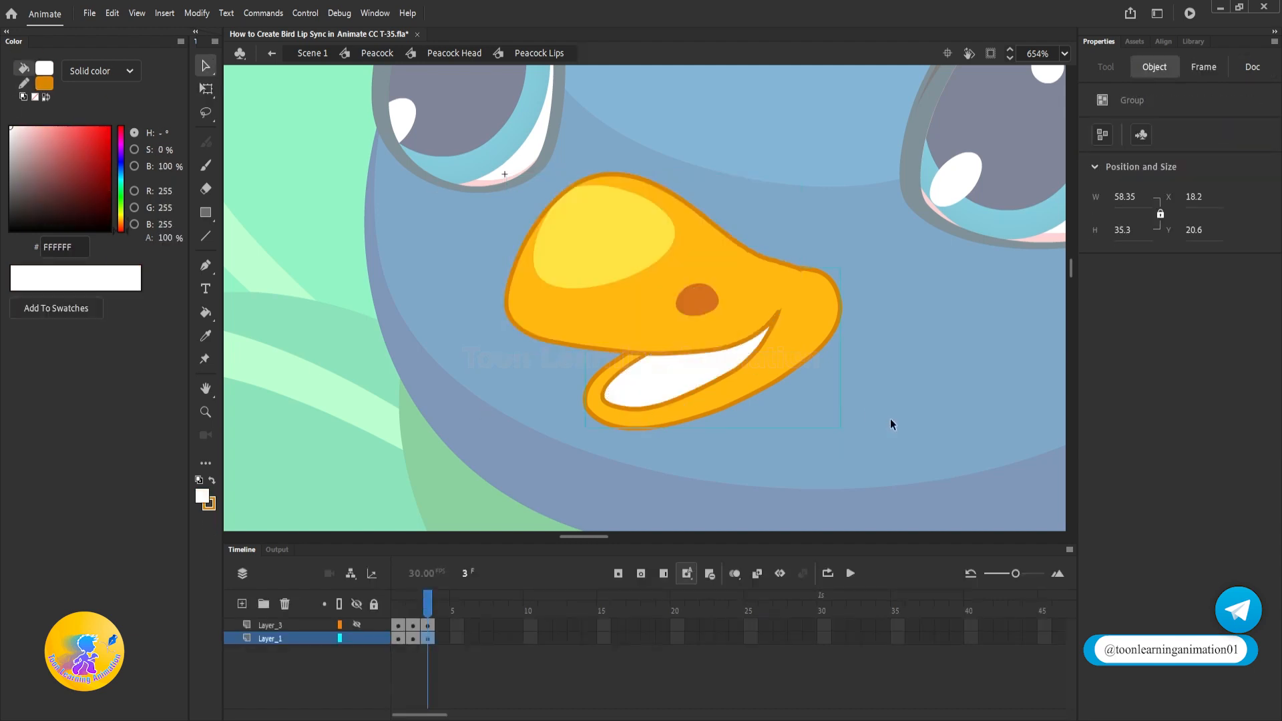
Draw a straight line in the lower beak group from the white area's front end up over the upper beak
double_click(605, 400)
key(n)
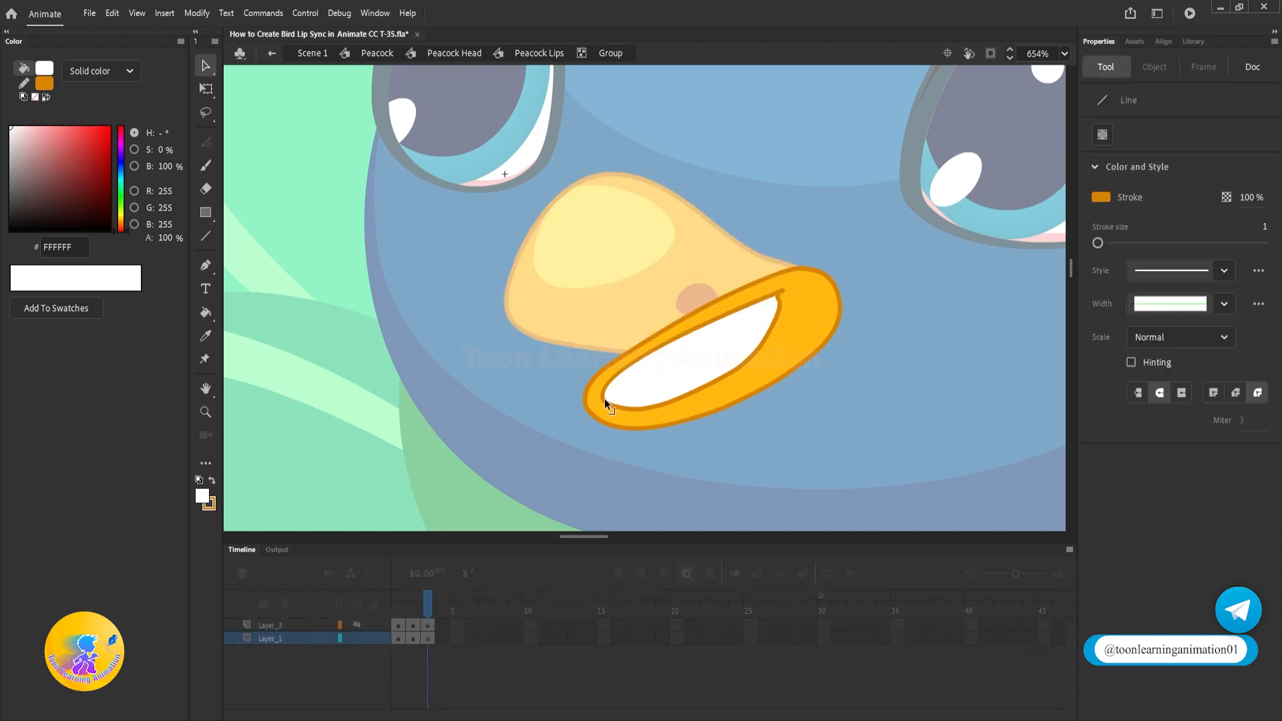
drag(605, 399, 574, 333)
key(v)
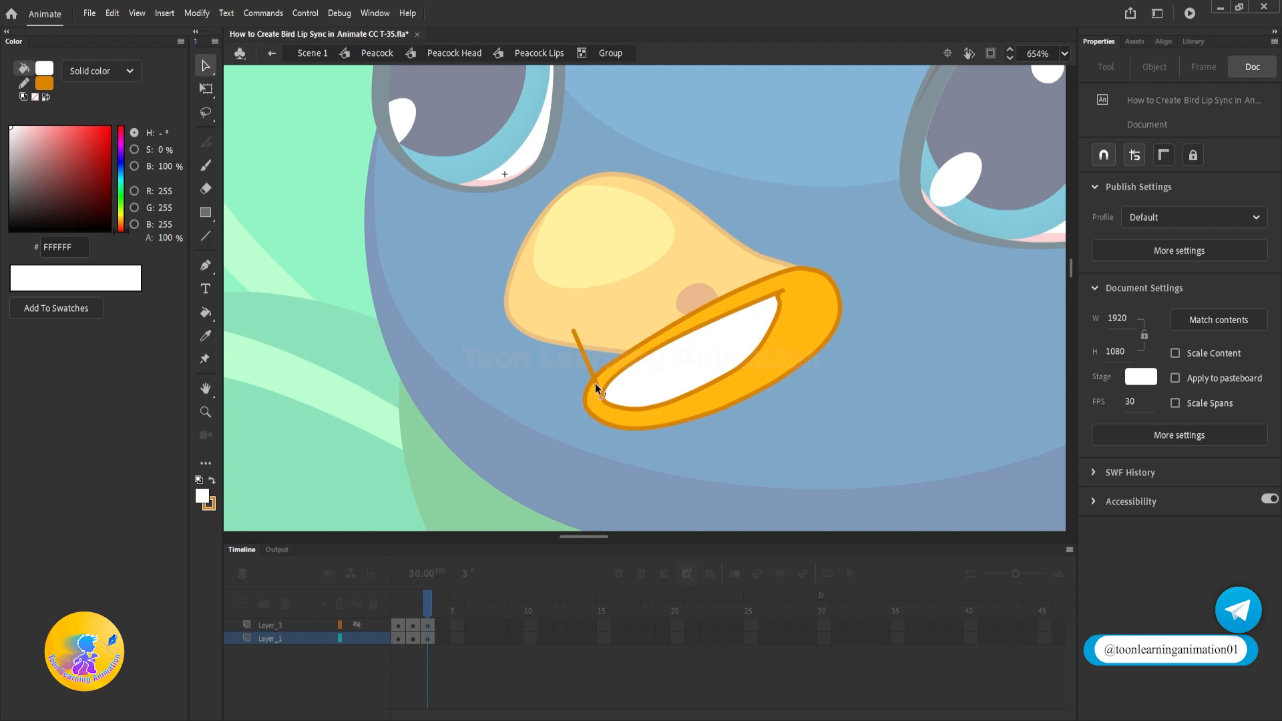
scroll(595, 378, up, 5)
click(597, 379)
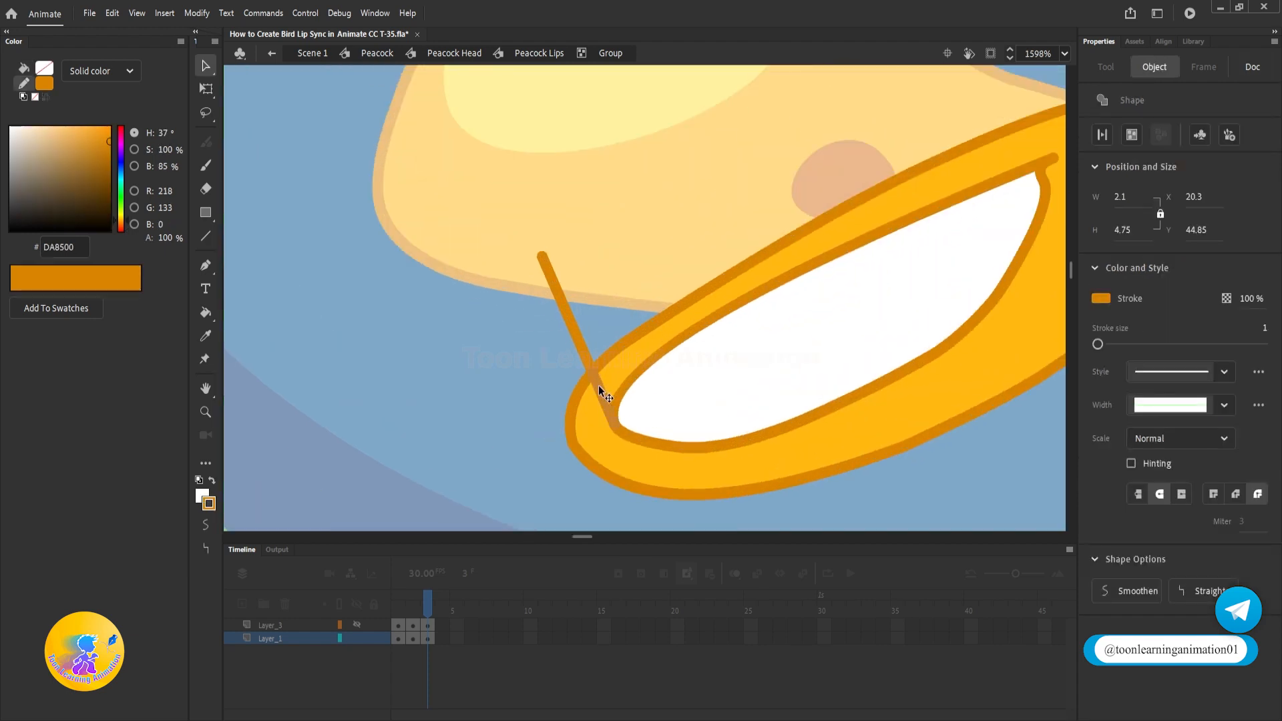
click(580, 339)
click(597, 395)
click(580, 338)
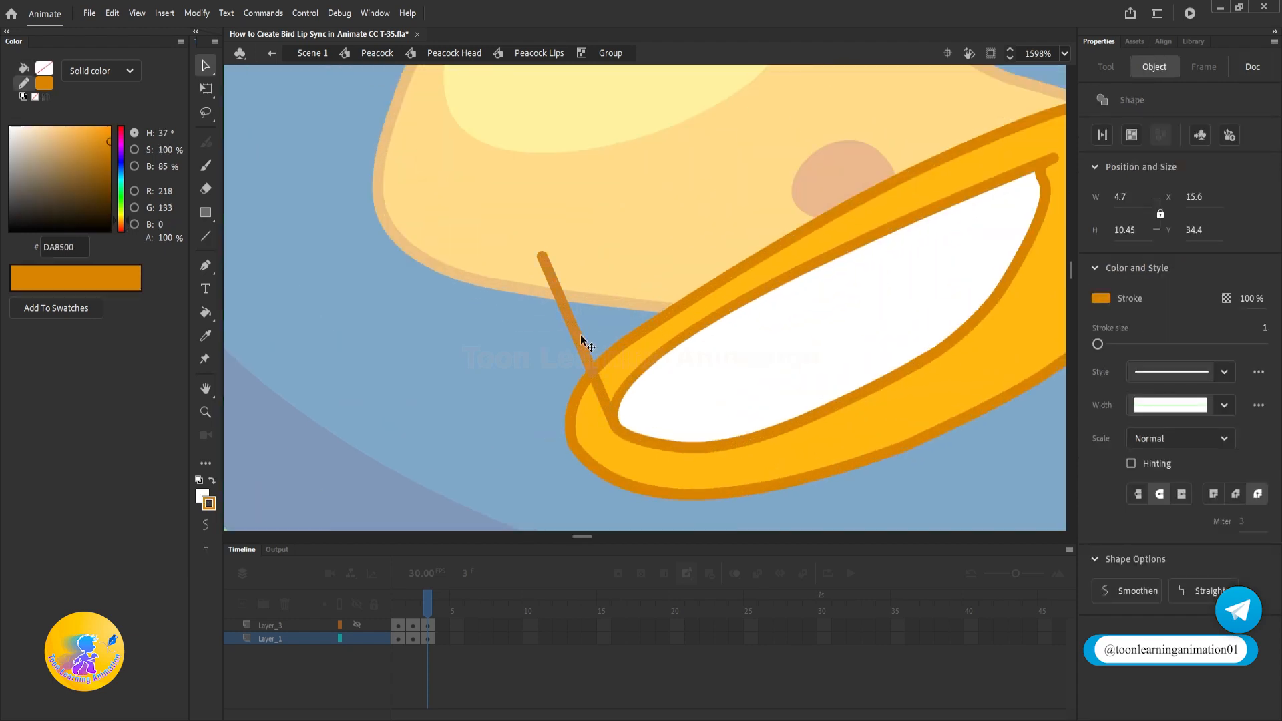
Draw a long line from that line's upper end toward the mouth corner and a short line down to the inner outline
scroll(585, 374, down, 2)
key(n)
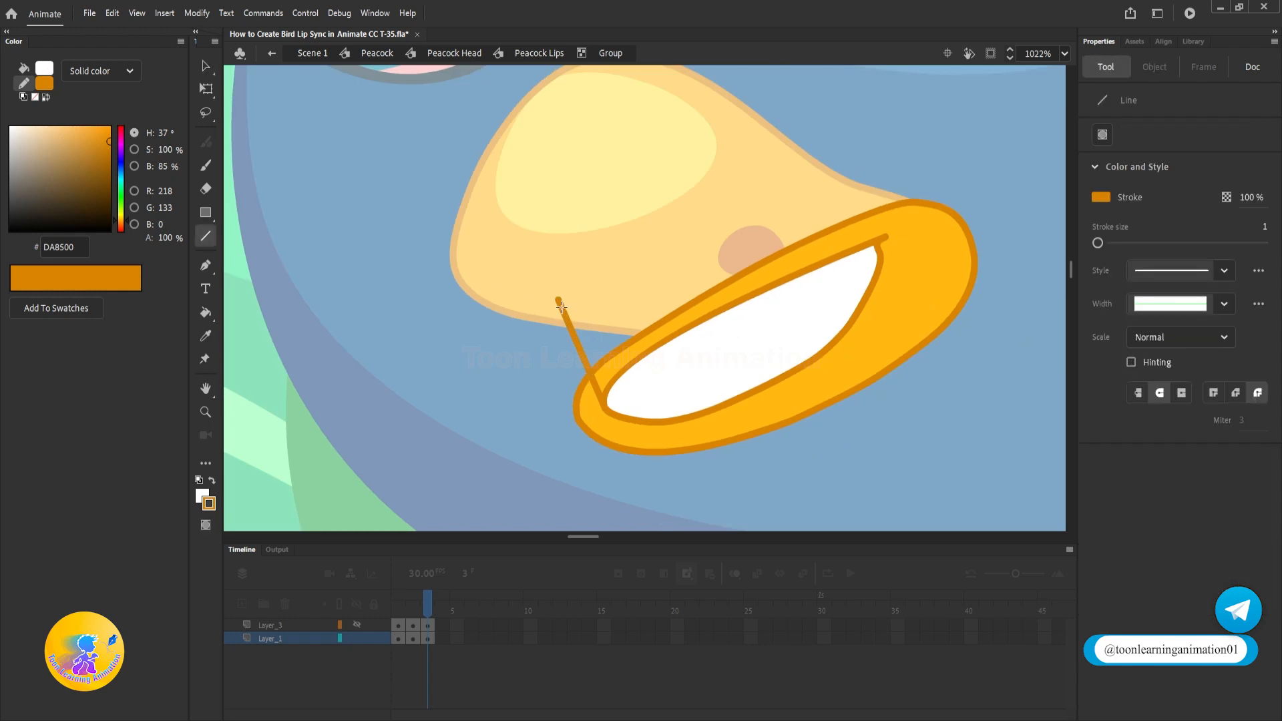
drag(557, 298, 597, 285)
drag(689, 257, 841, 212)
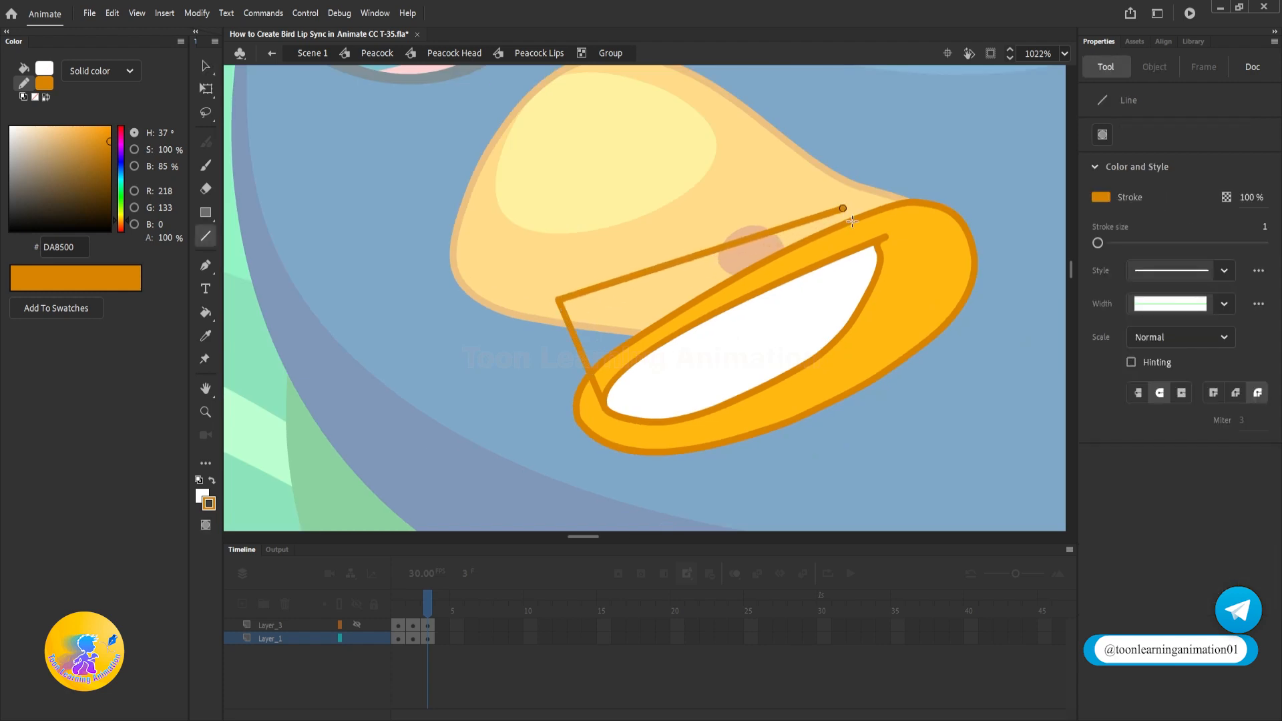
drag(844, 209, 876, 263)
Fill the beak strip above the white mouth area and the enclosed region above that strip with white FFFFFF
key(v)
click(765, 275)
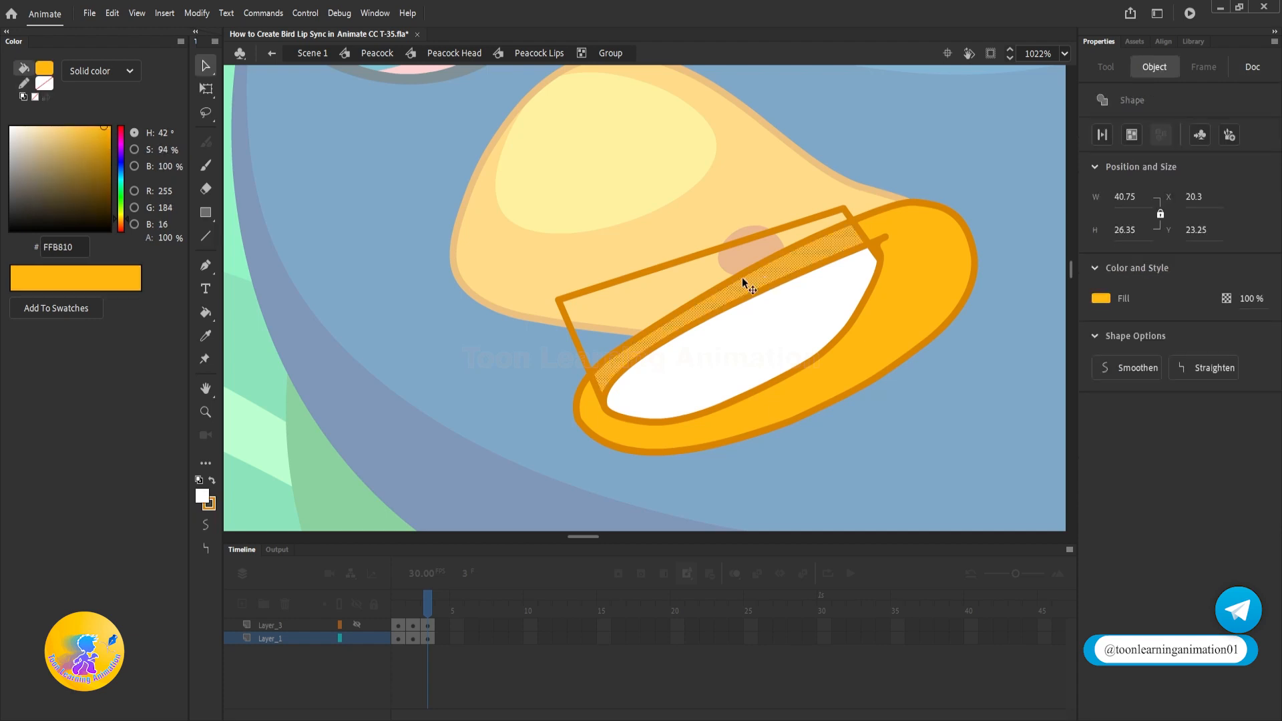
drag(24, 156, 9, 125)
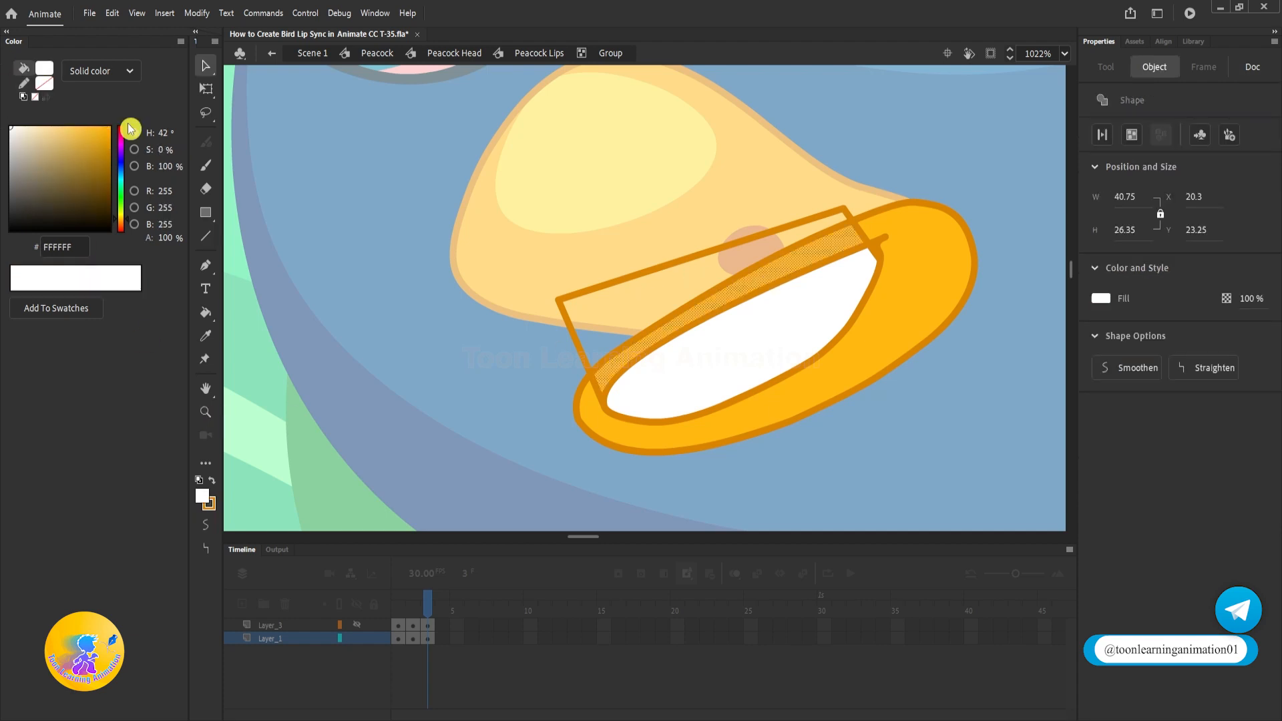
click(641, 313)
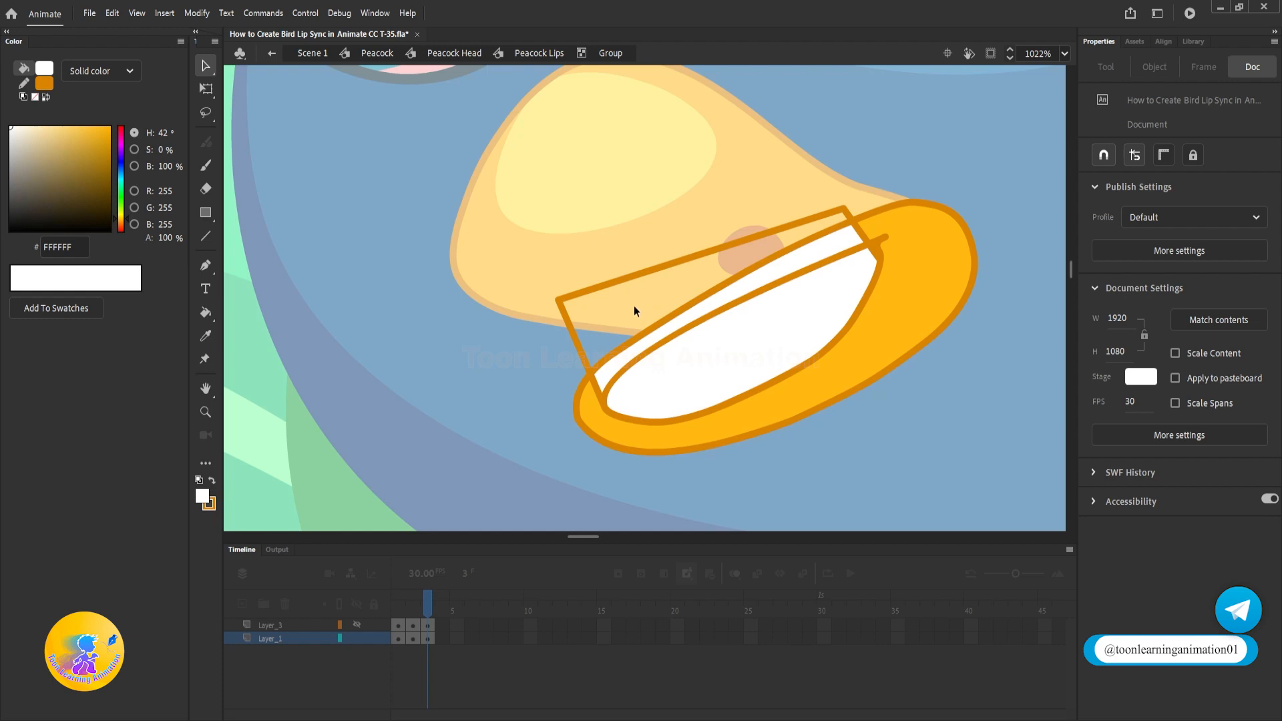
key(k)
click(636, 305)
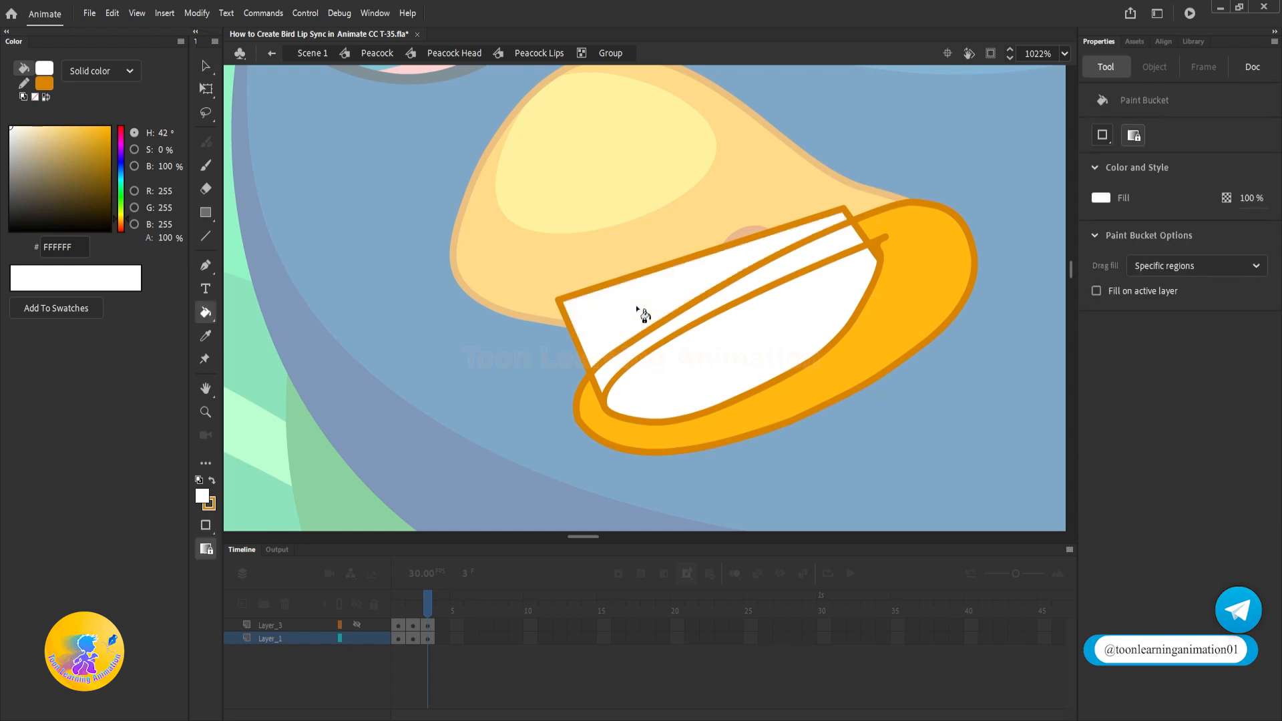
Delete the two orange outline segments crossing the white area to merge it into one teeth shape
key(v)
click(674, 333)
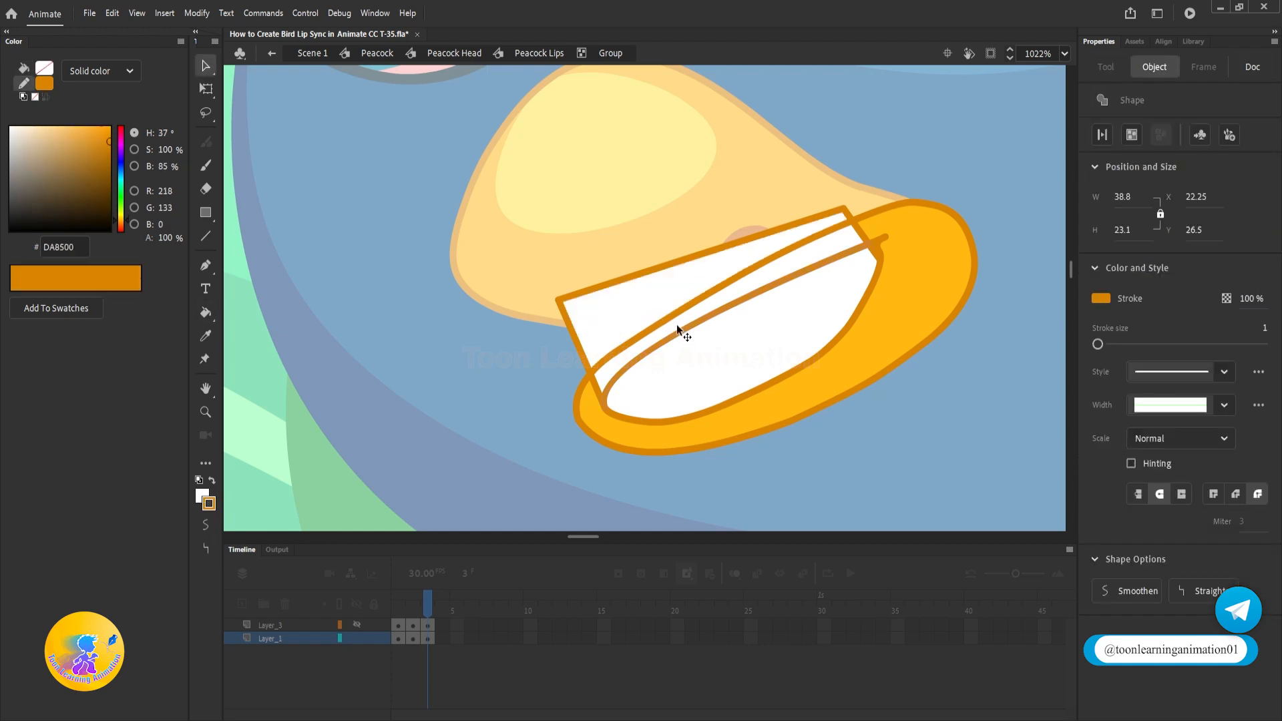
key(Delete)
click(671, 315)
key(Delete)
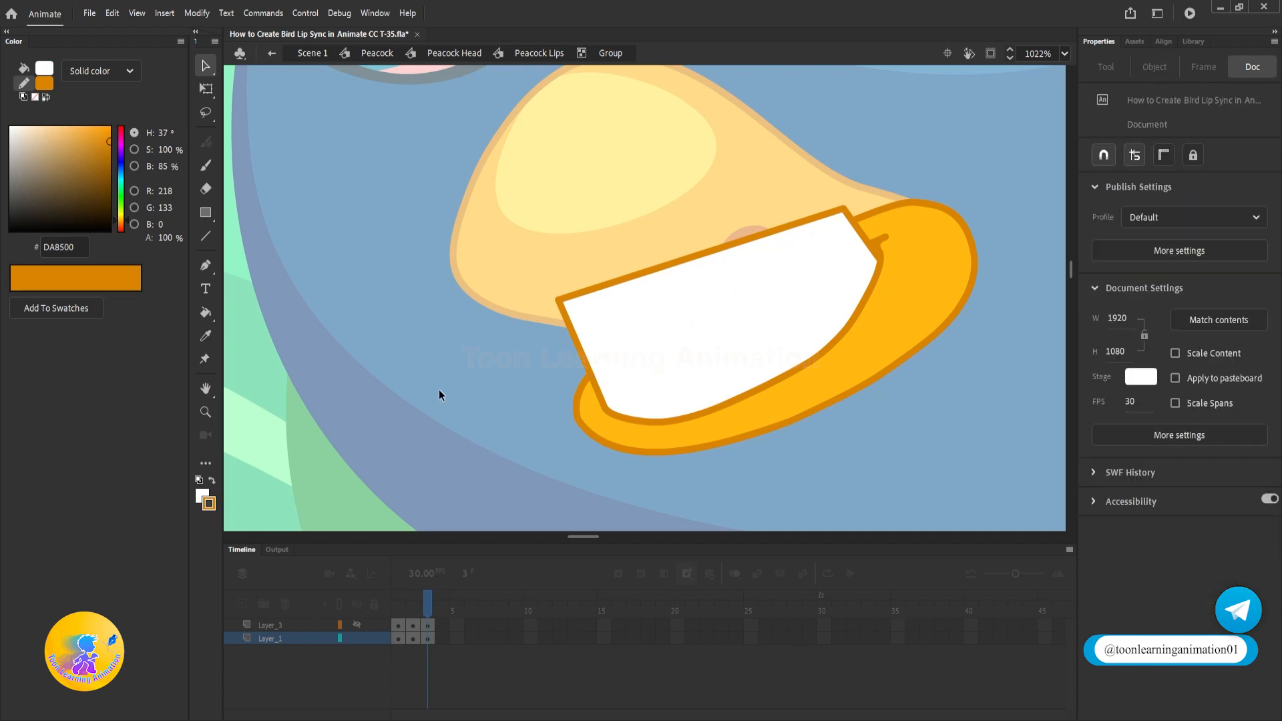
Recolor both outline segments along the front edge of the white teeth in the lower beak group to grey 999999
double_click(483, 398)
scroll(591, 383, down, 3)
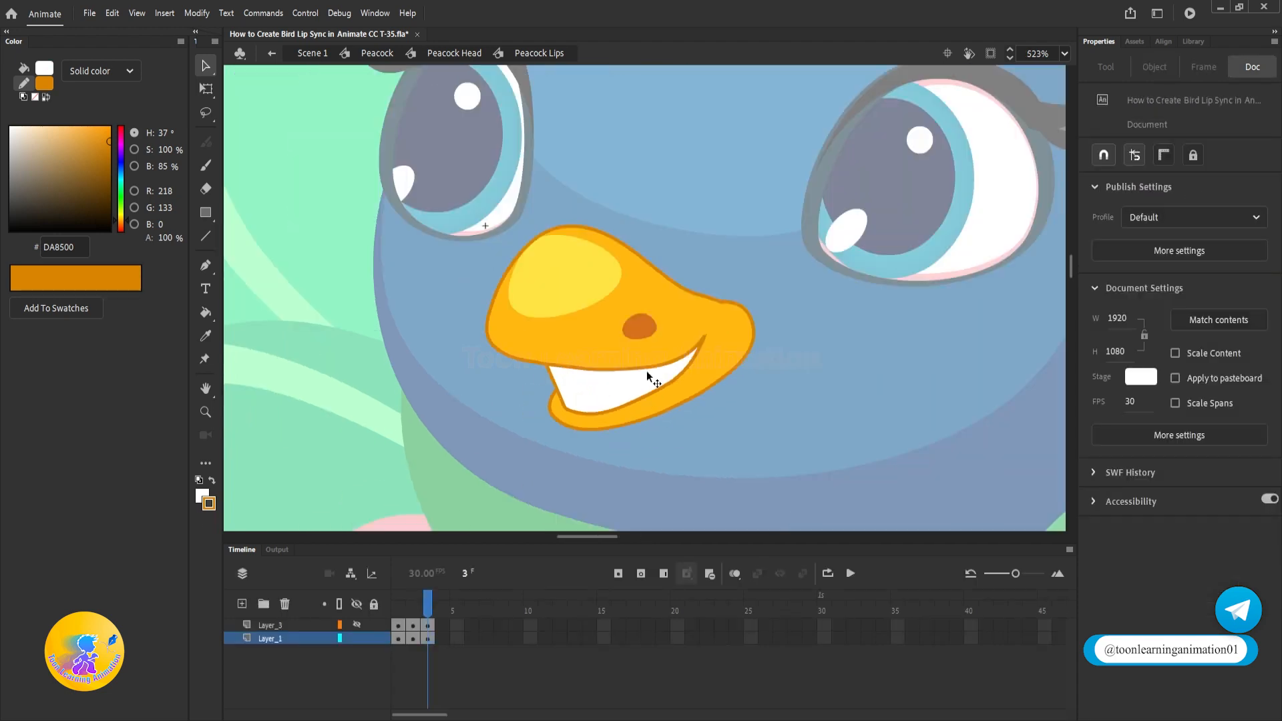
scroll(555, 382, up, 3)
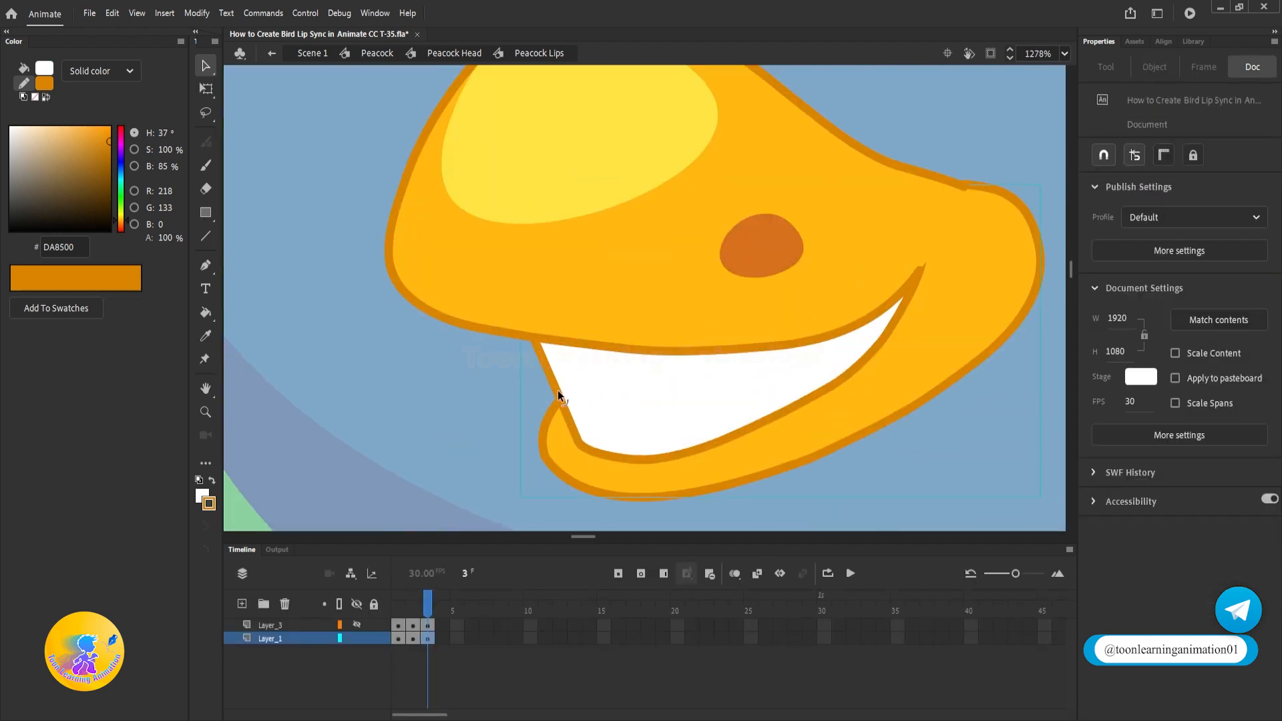
double_click(558, 389)
click(563, 410)
click(570, 421)
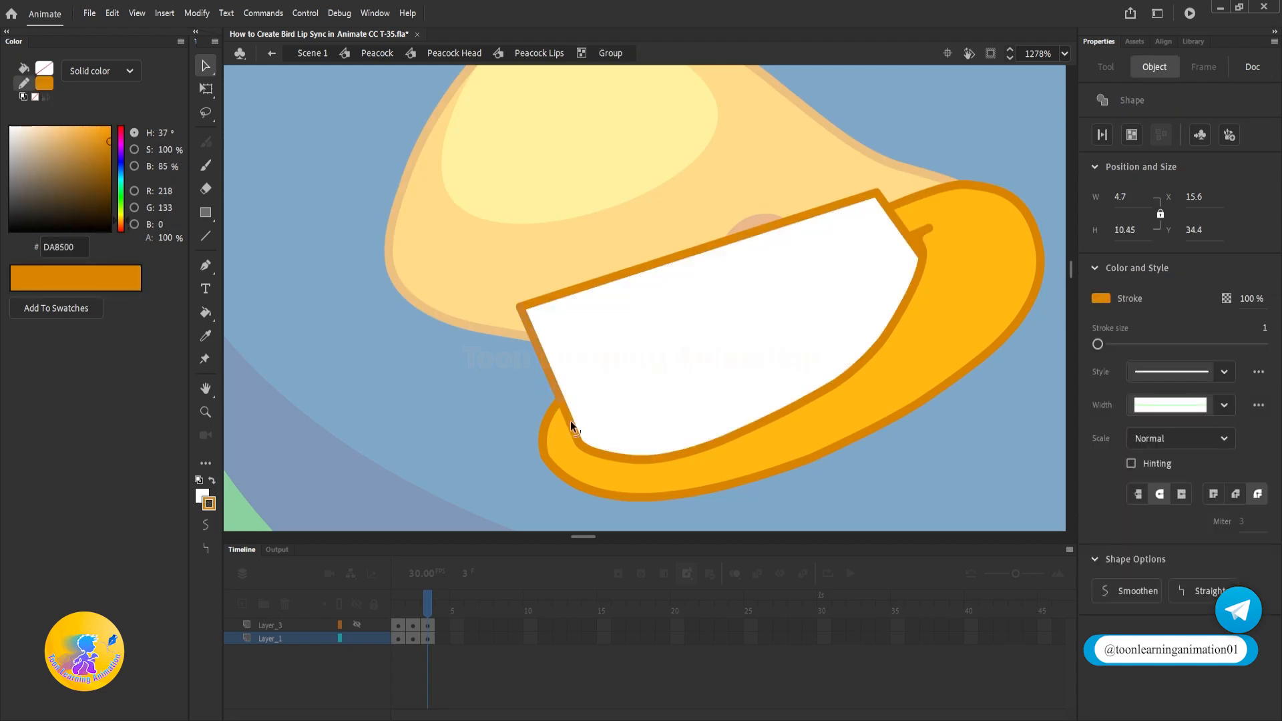
click(211, 502)
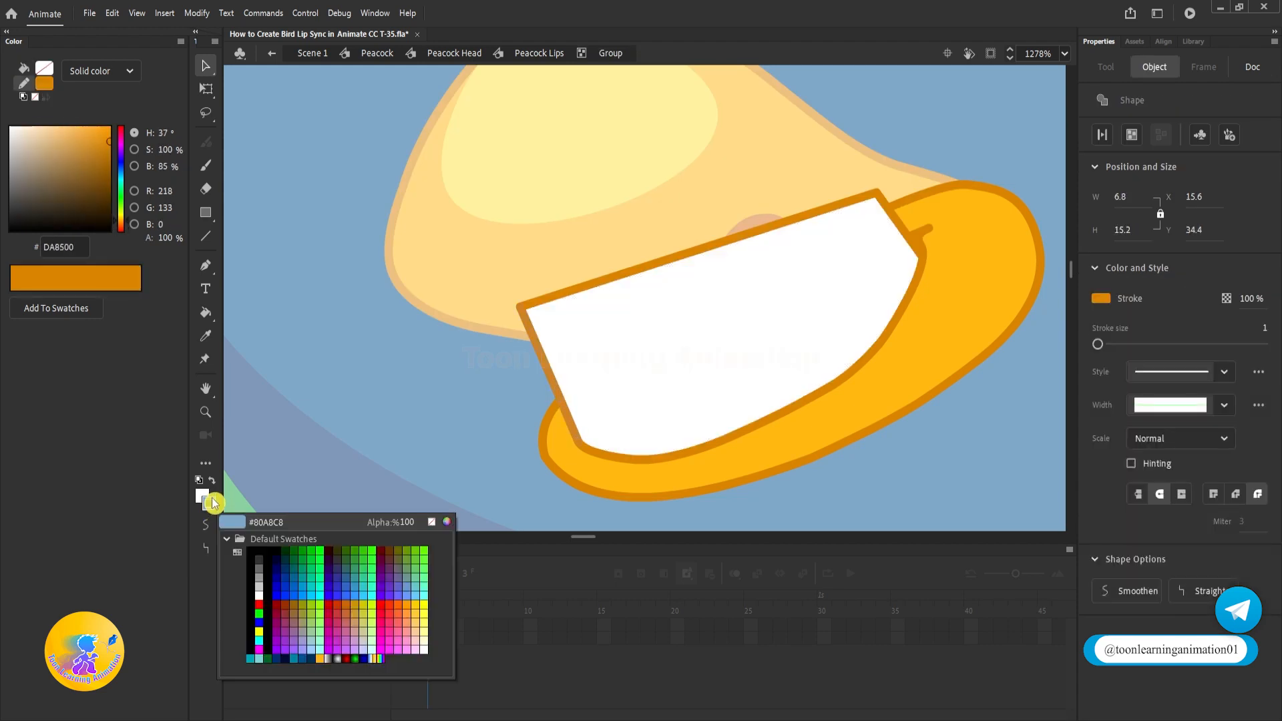
click(262, 574)
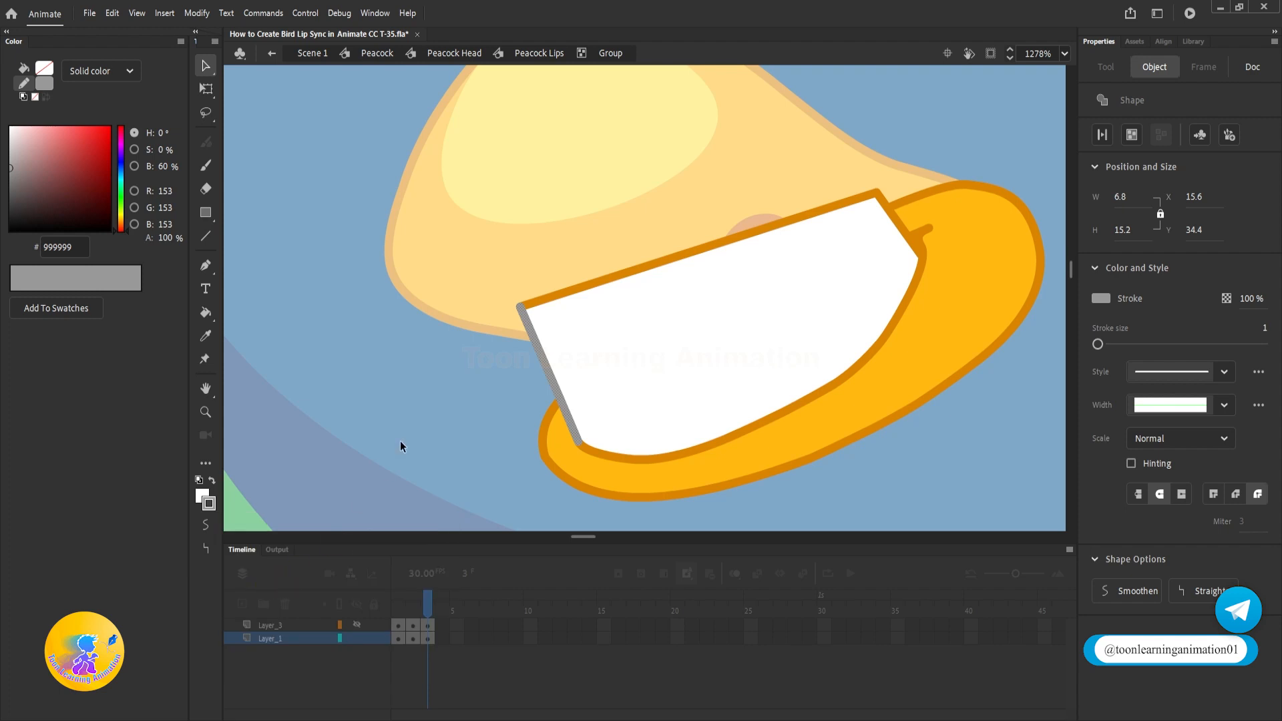
click(428, 402)
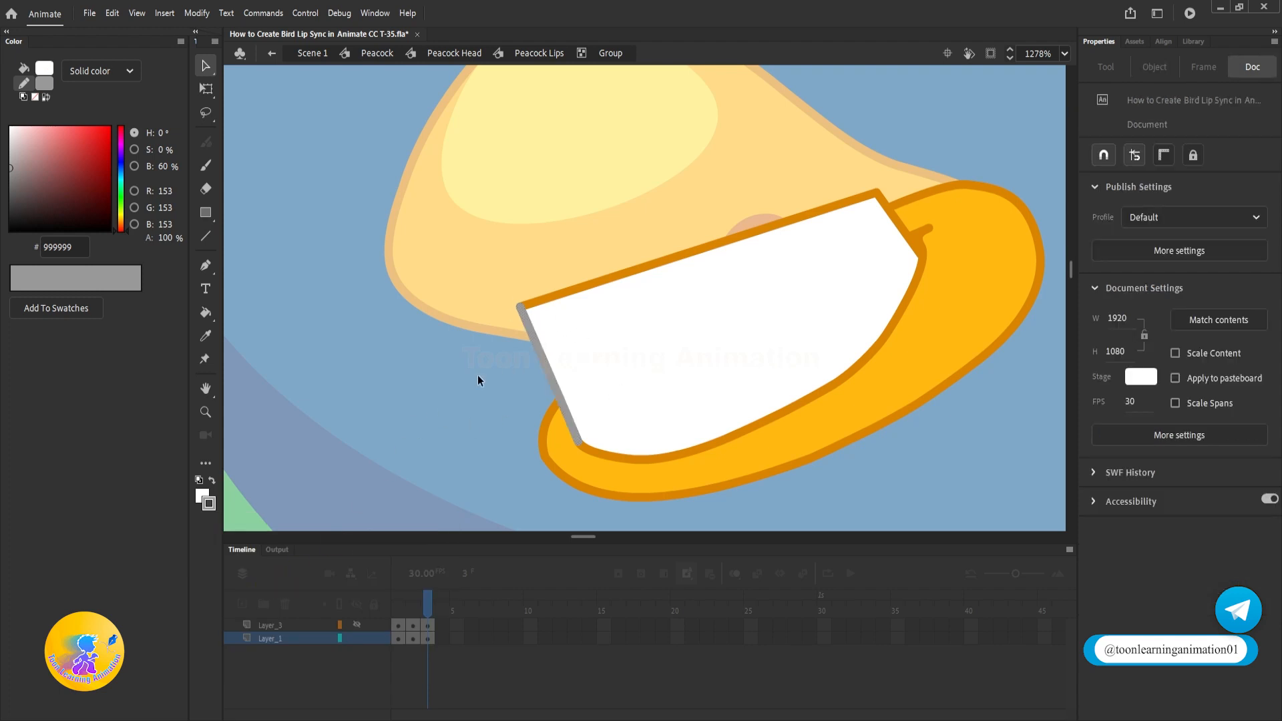
Draw a gray line across the white teeth area on frame 3, bend it into a downward curve and shorten its right end
double_click(424, 389)
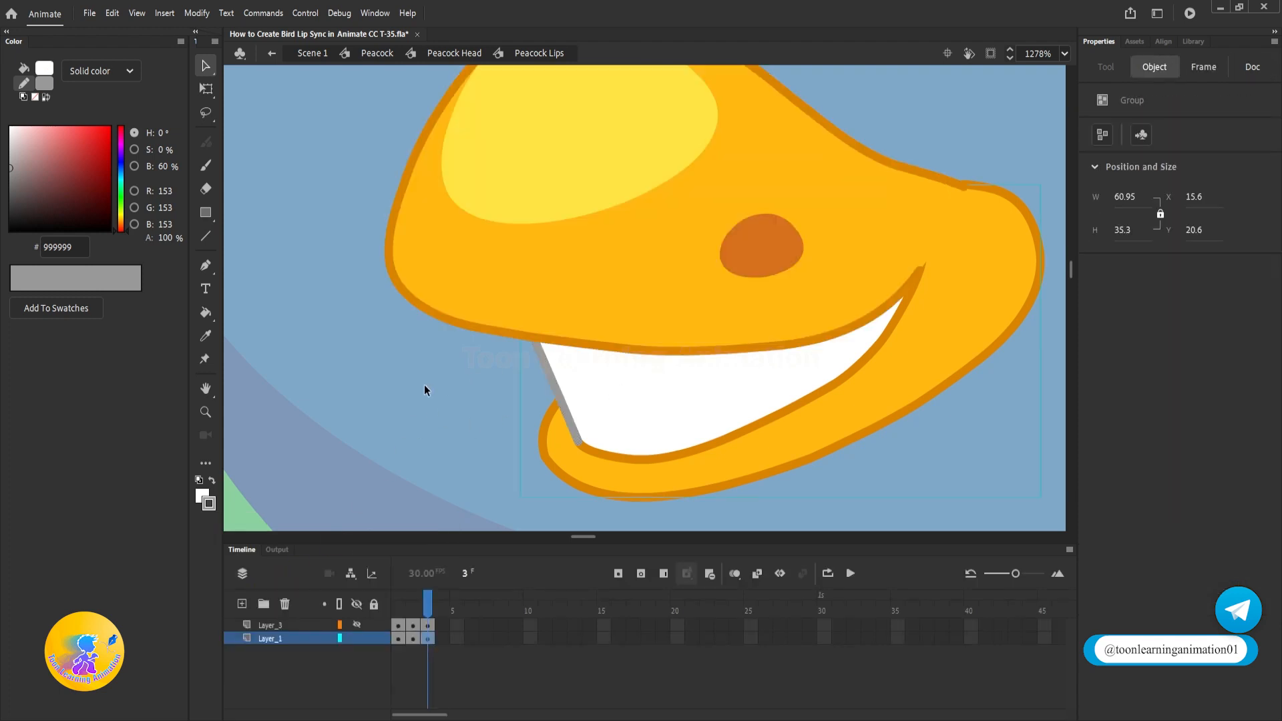
scroll(589, 331, down, 3)
scroll(604, 340, up, 7)
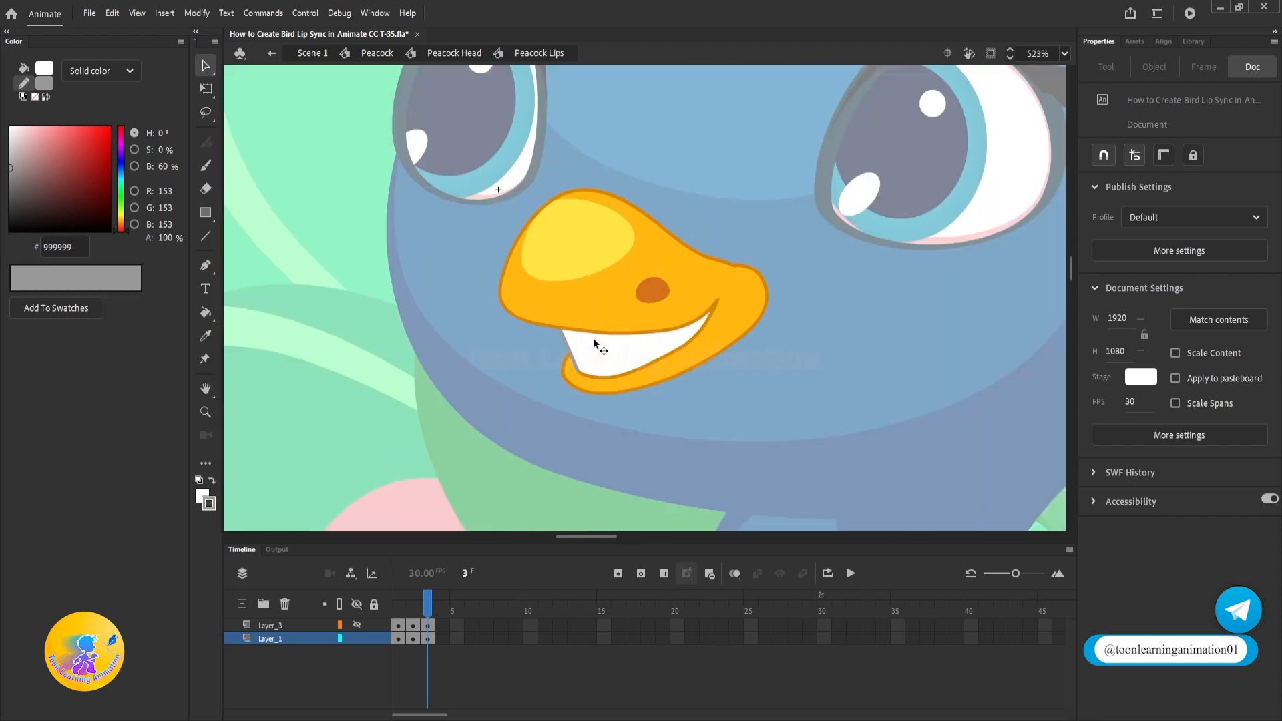
double_click(585, 373)
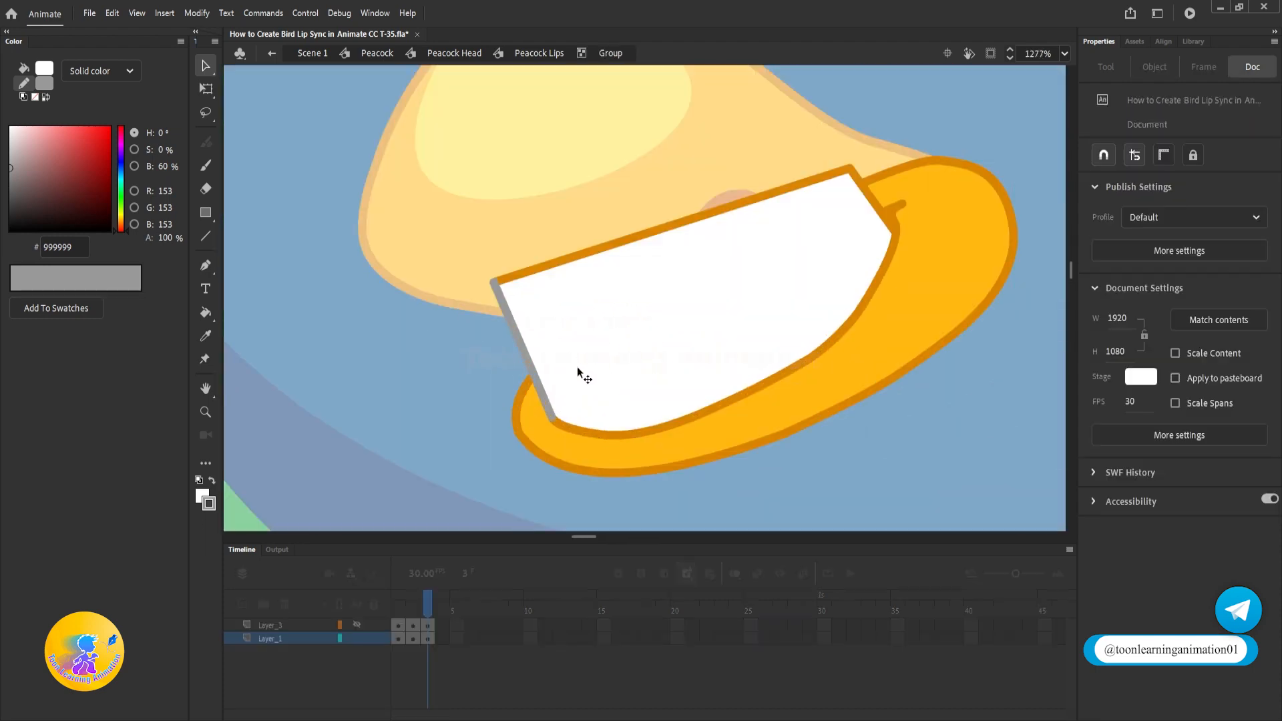
key(n)
drag(549, 354, 785, 288)
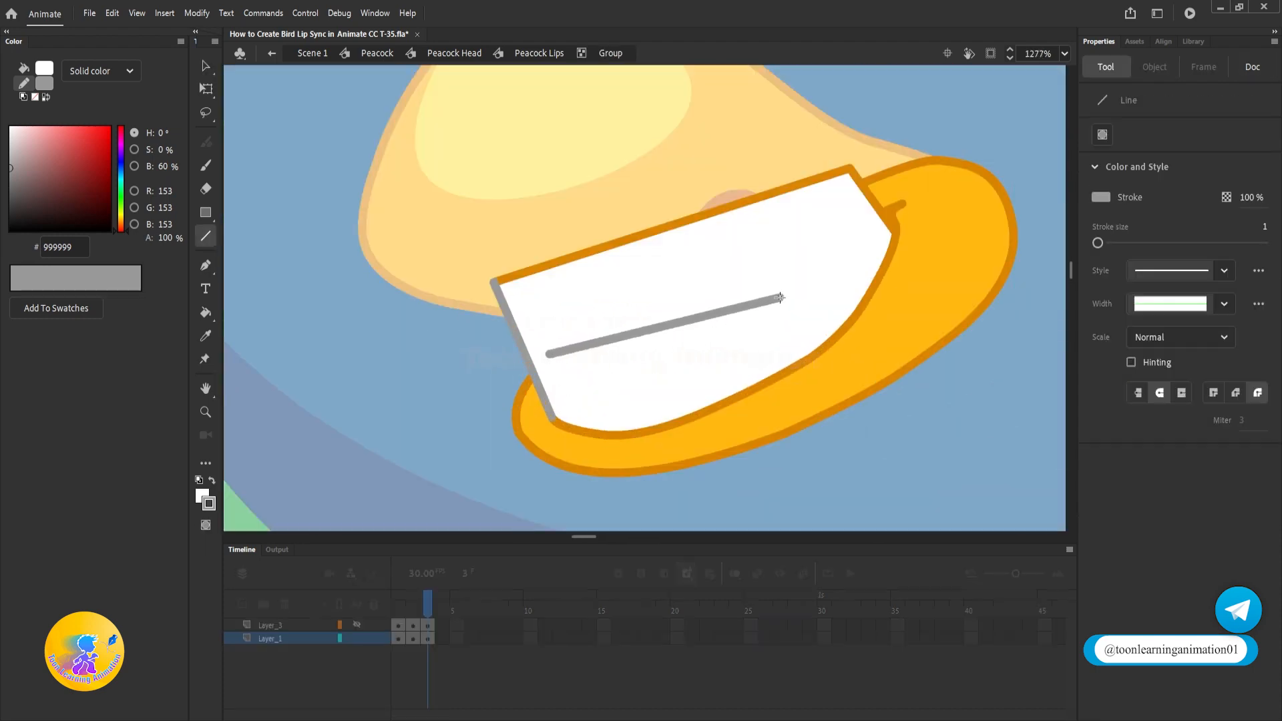
key(v)
drag(663, 323, 662, 347)
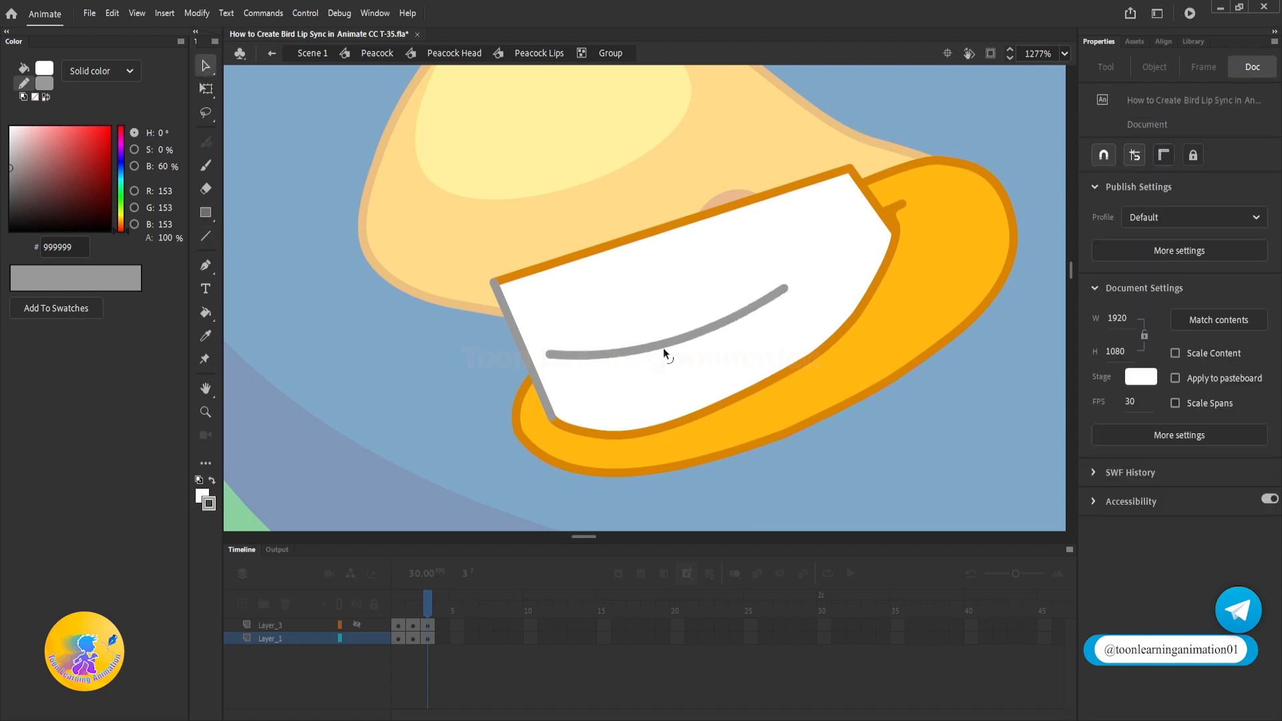
drag(779, 301, 768, 308)
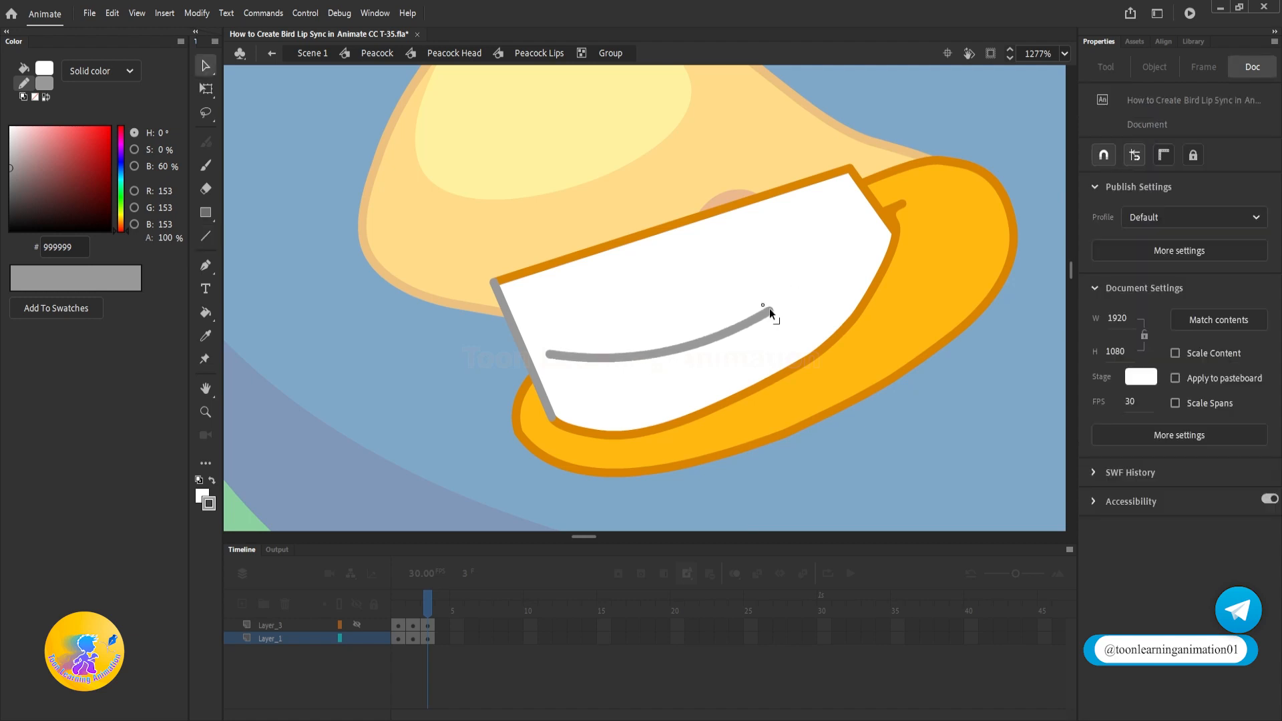
Apply the width profile that tapers toward one end to the curved gray tooth line
click(675, 350)
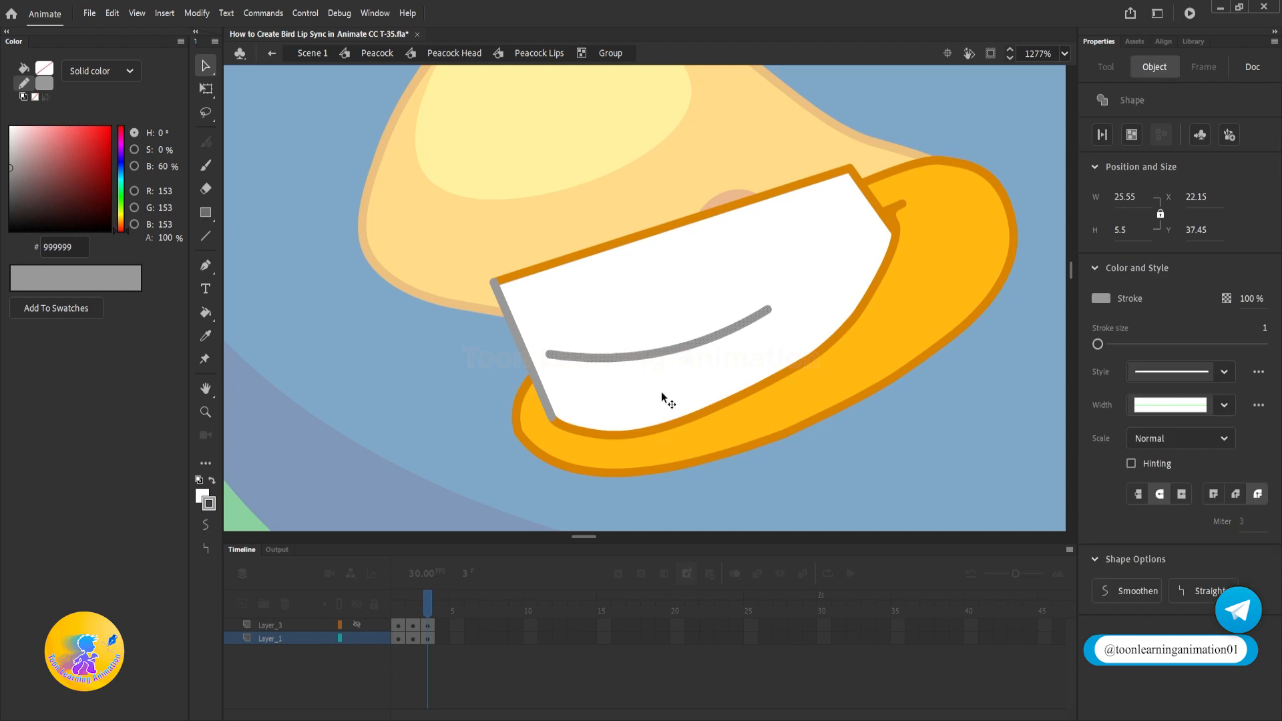
click(1223, 405)
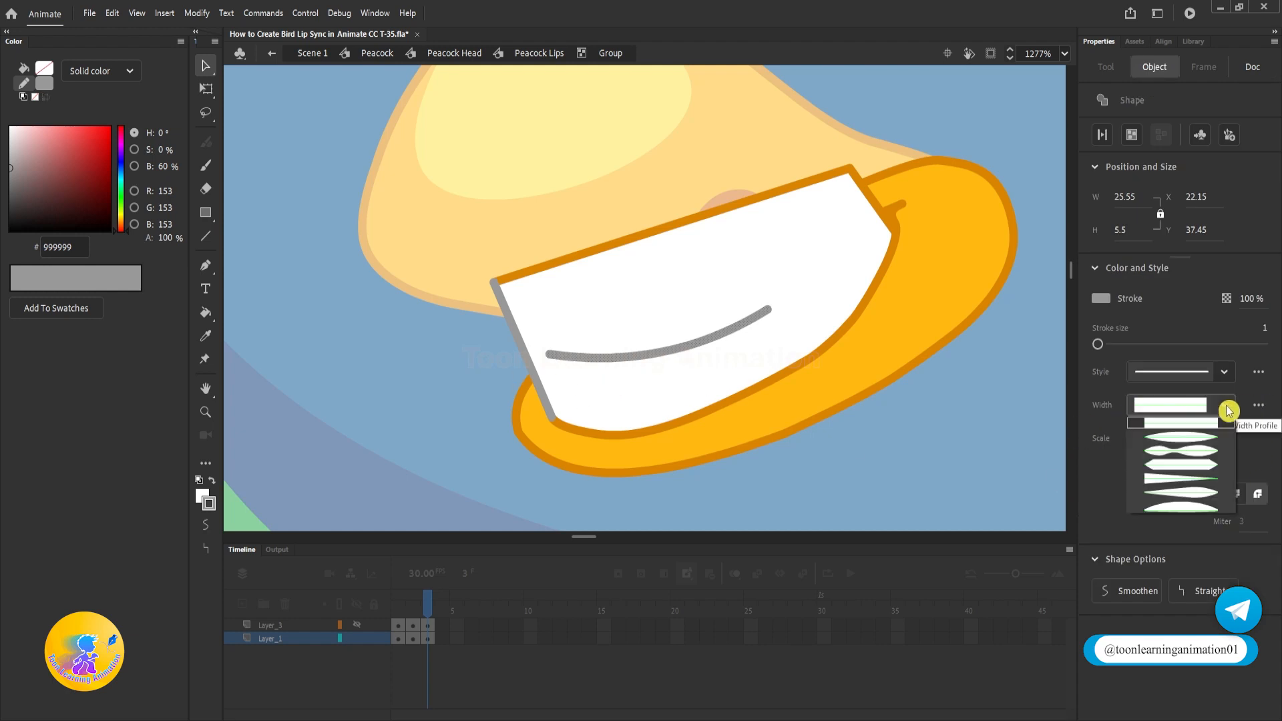
click(1180, 479)
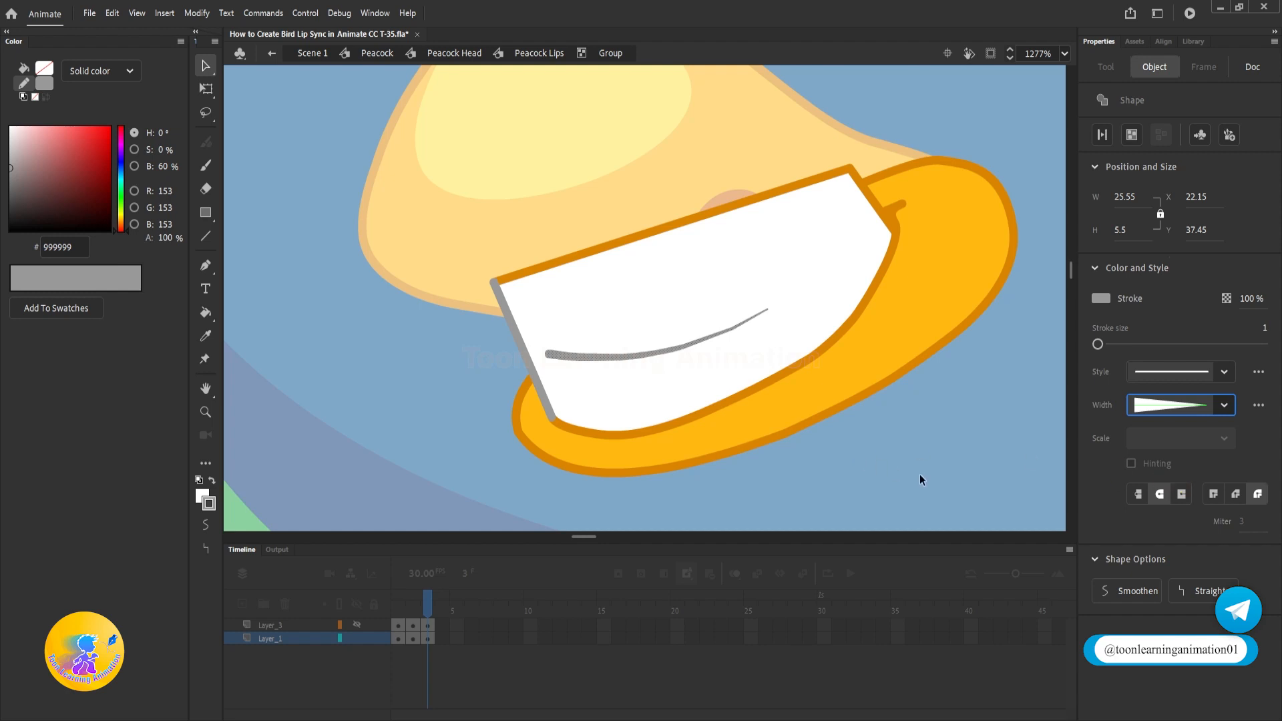
double_click(953, 438)
click(952, 438)
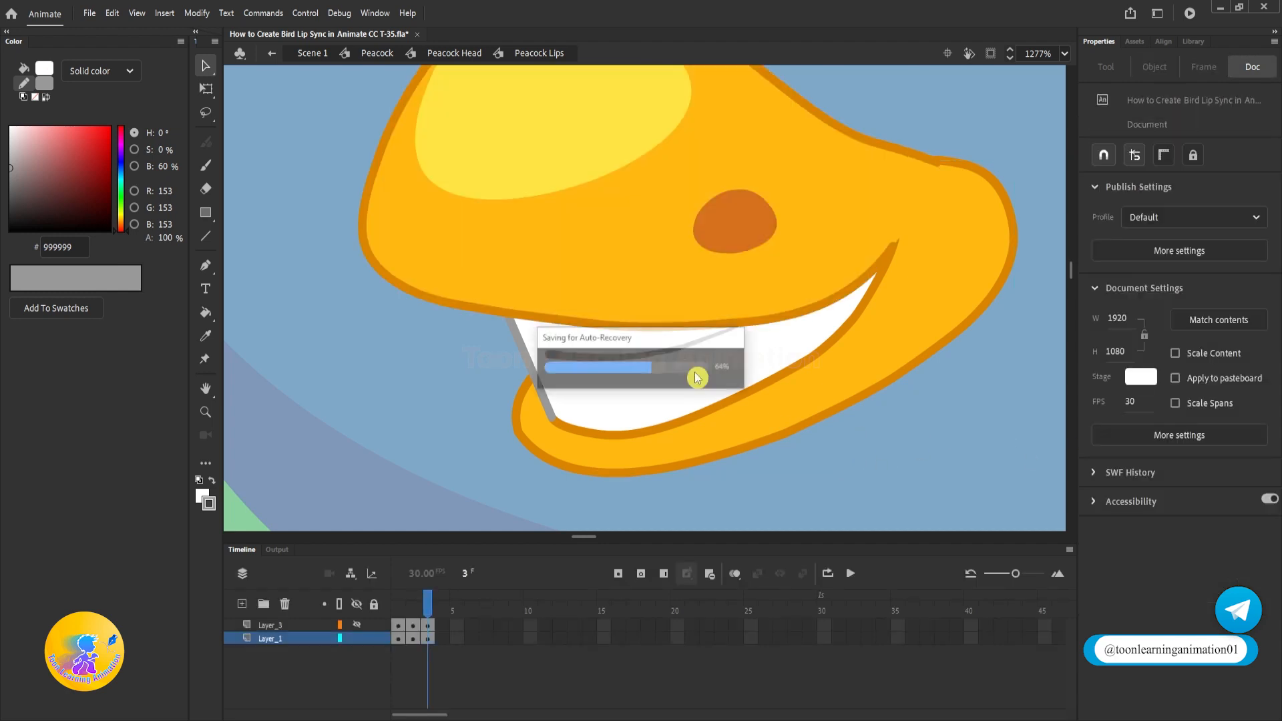
scroll(672, 377, down, 3)
scroll(650, 375, up, 3)
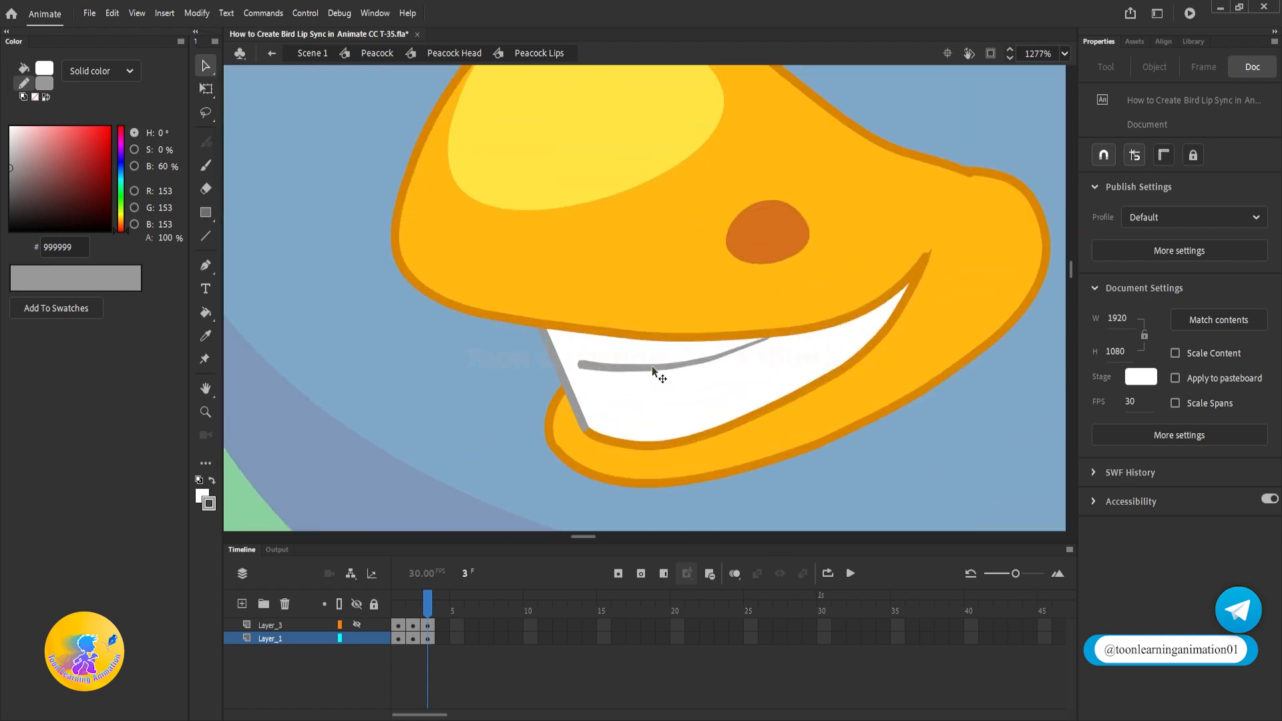
Change the gray tooth line's width profile to the one that is thick in the middle and tapers at both ends
double_click(652, 366)
key(q)
click(651, 366)
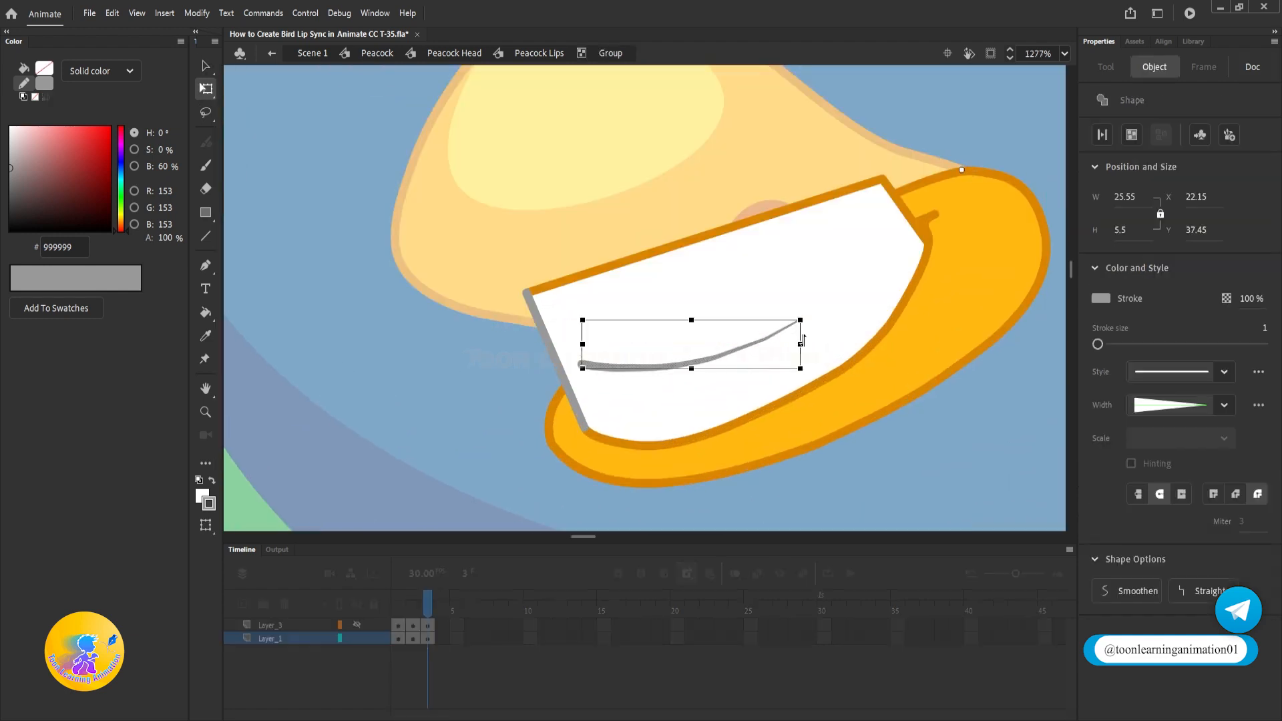
key(v)
click(1225, 405)
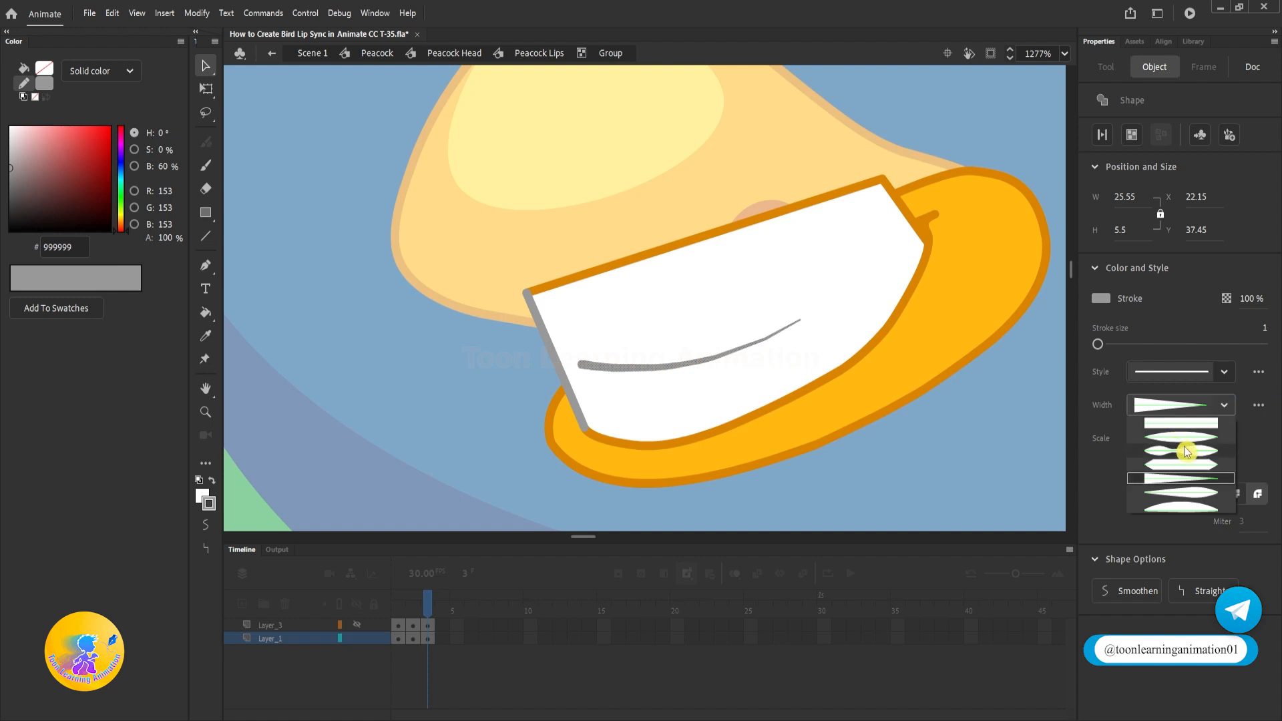
click(1183, 438)
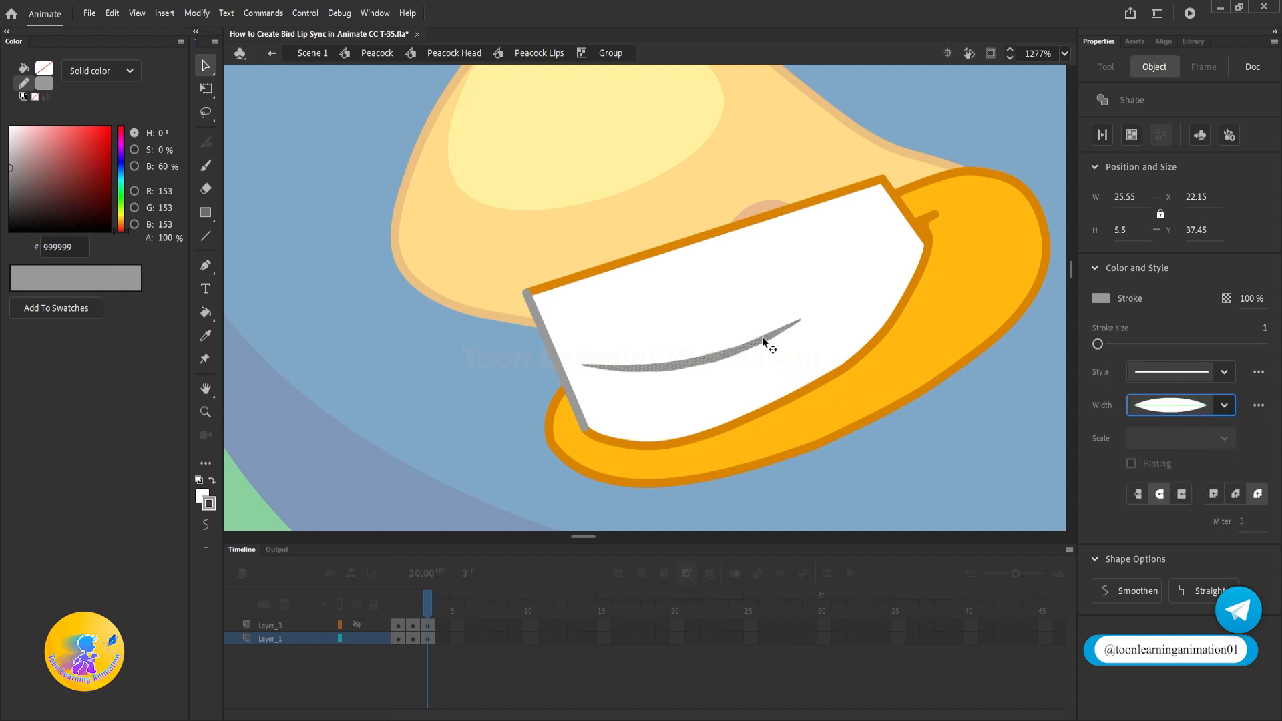
Transform the gray tooth line to about 20 wide and lower its left end
key(q)
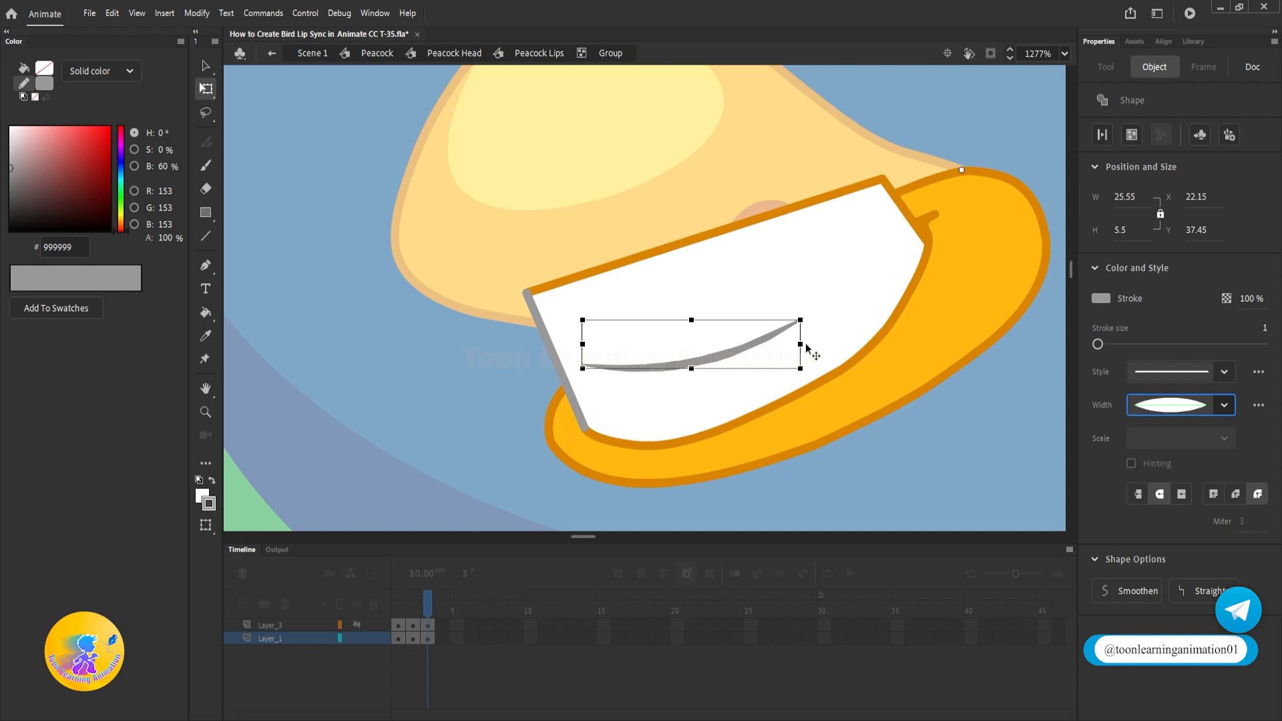
mouse_move(802, 344)
mouse_down()
mouse_move(753, 343)
mouse_move(766, 322)
mouse_up()
key(v)
click(961, 422)
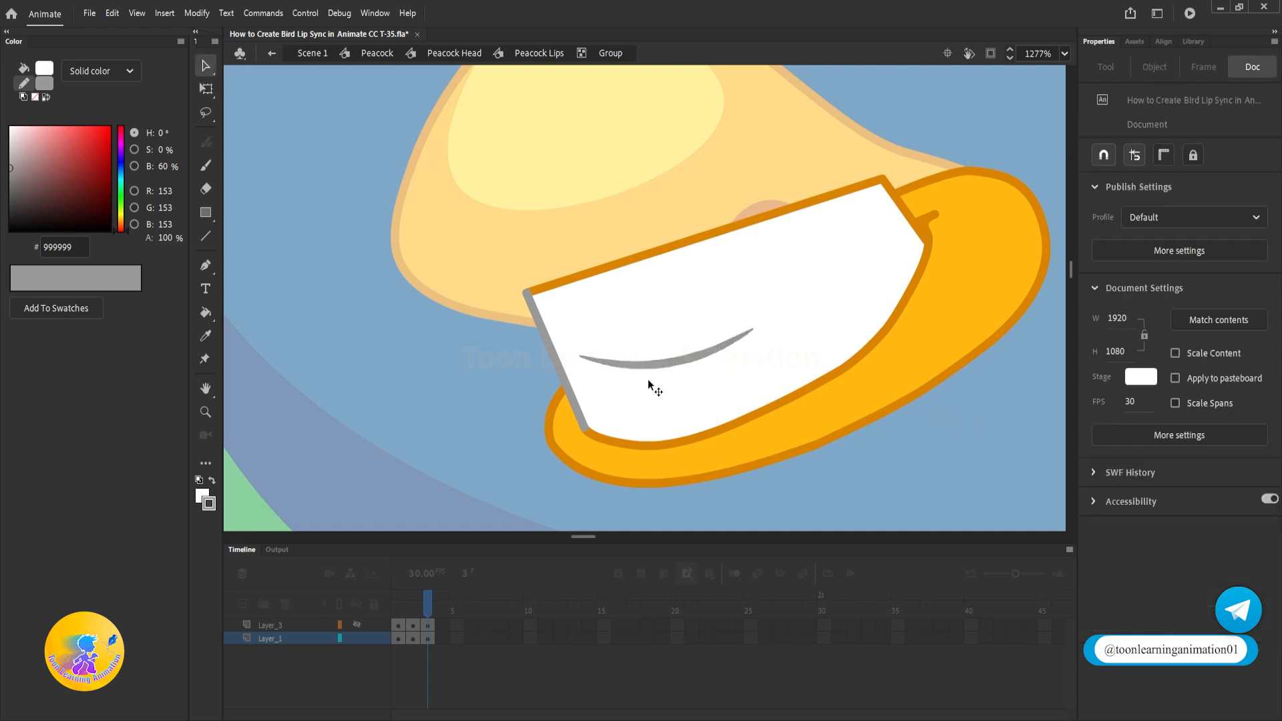
drag(580, 357, 580, 369)
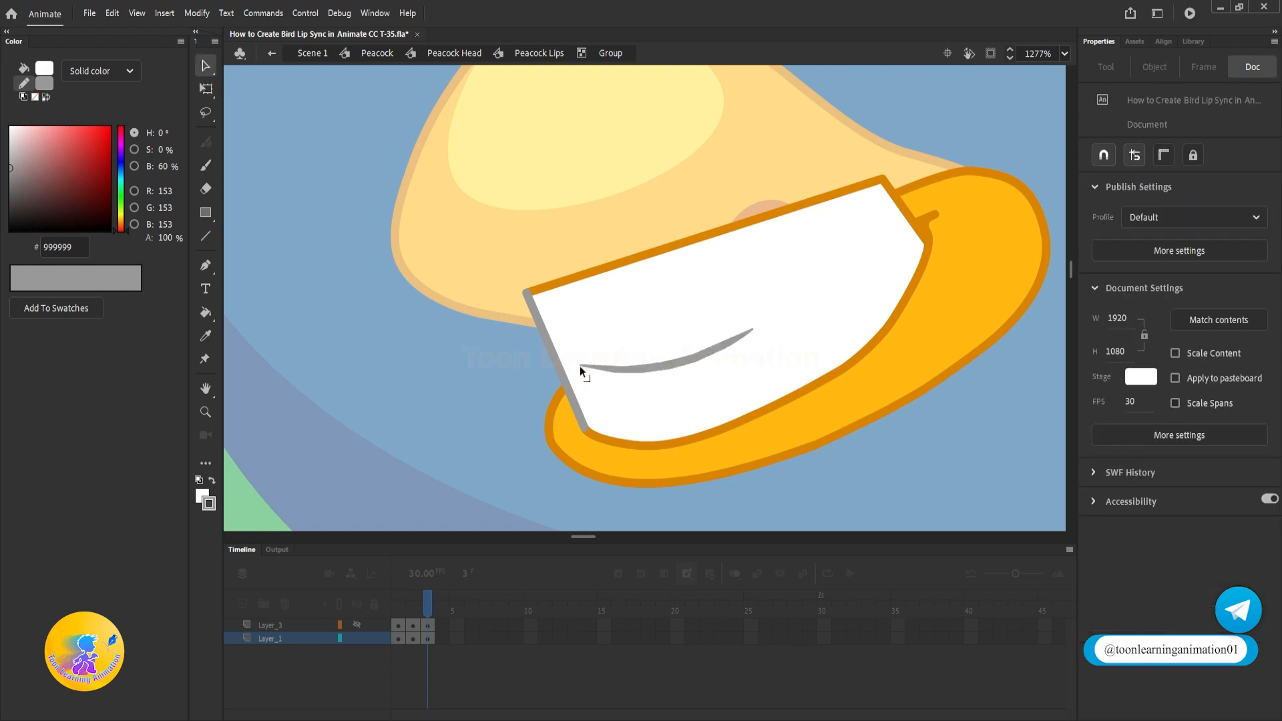
Set the gray tooth line's stroke size to 0.5 and leave the lower beak group
click(679, 367)
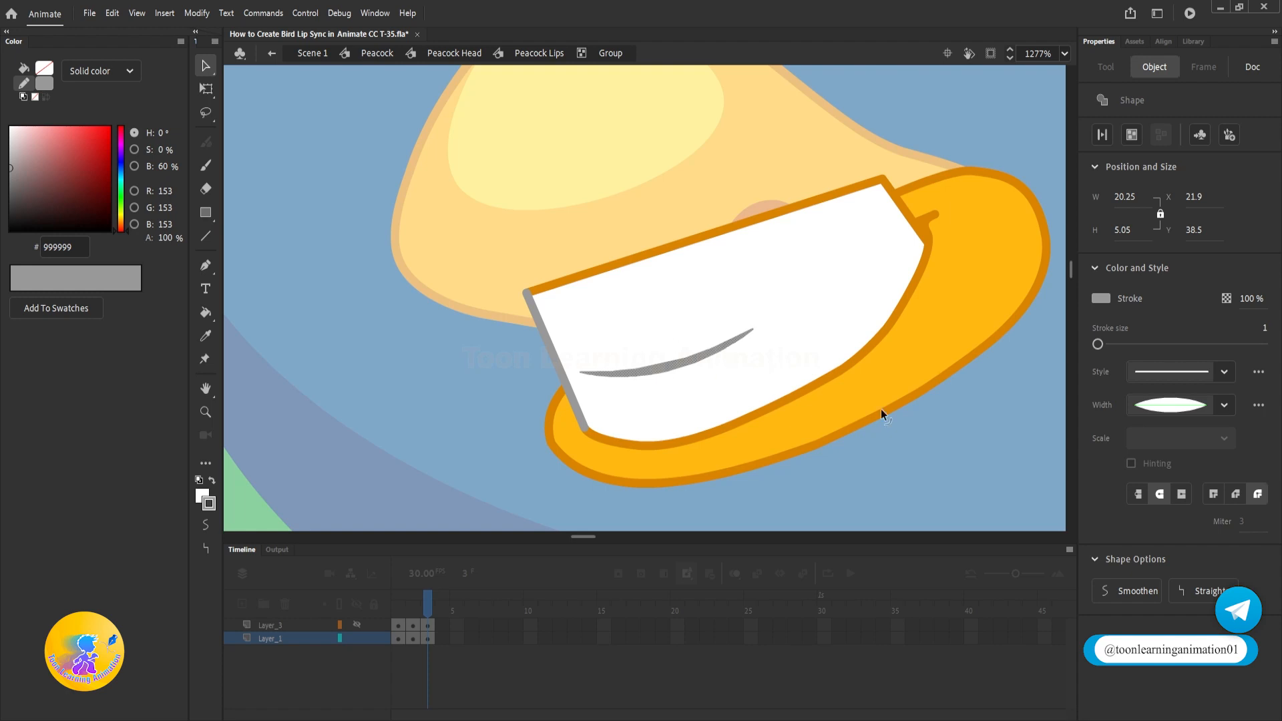
click(1264, 328)
text(01)
key(BackSpace)
text(.9)
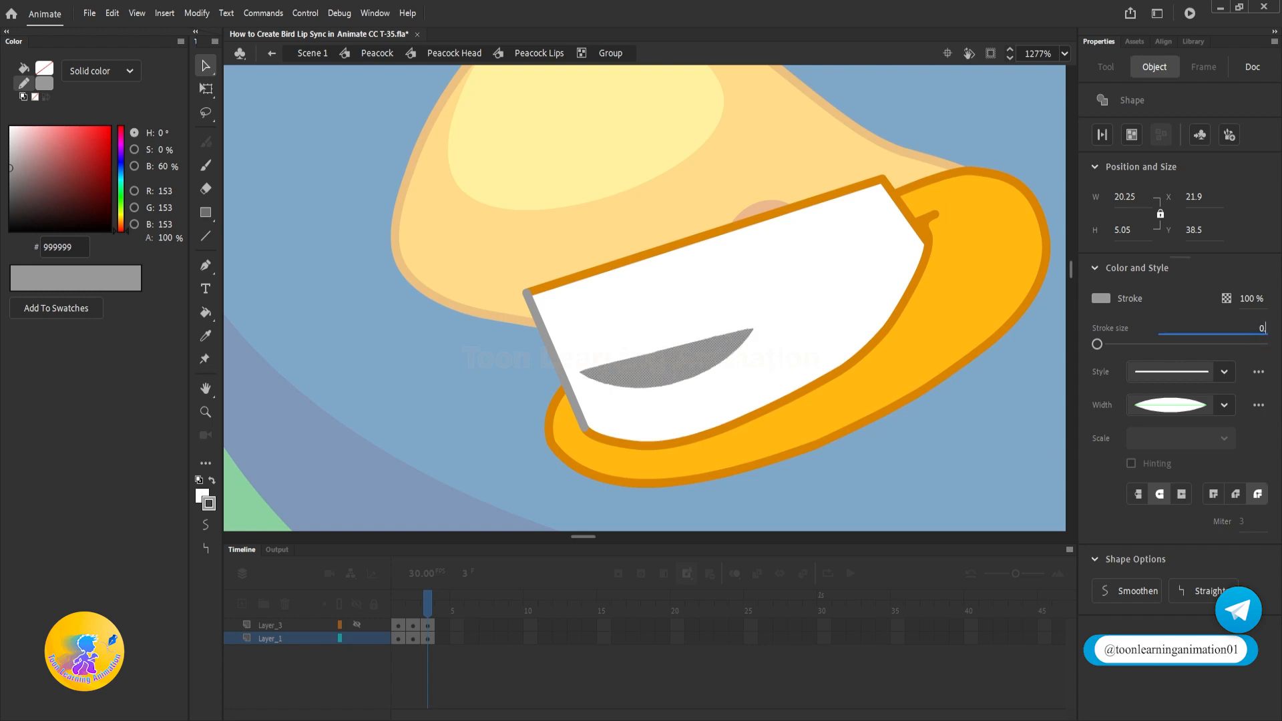
text(5)
double_click(955, 473)
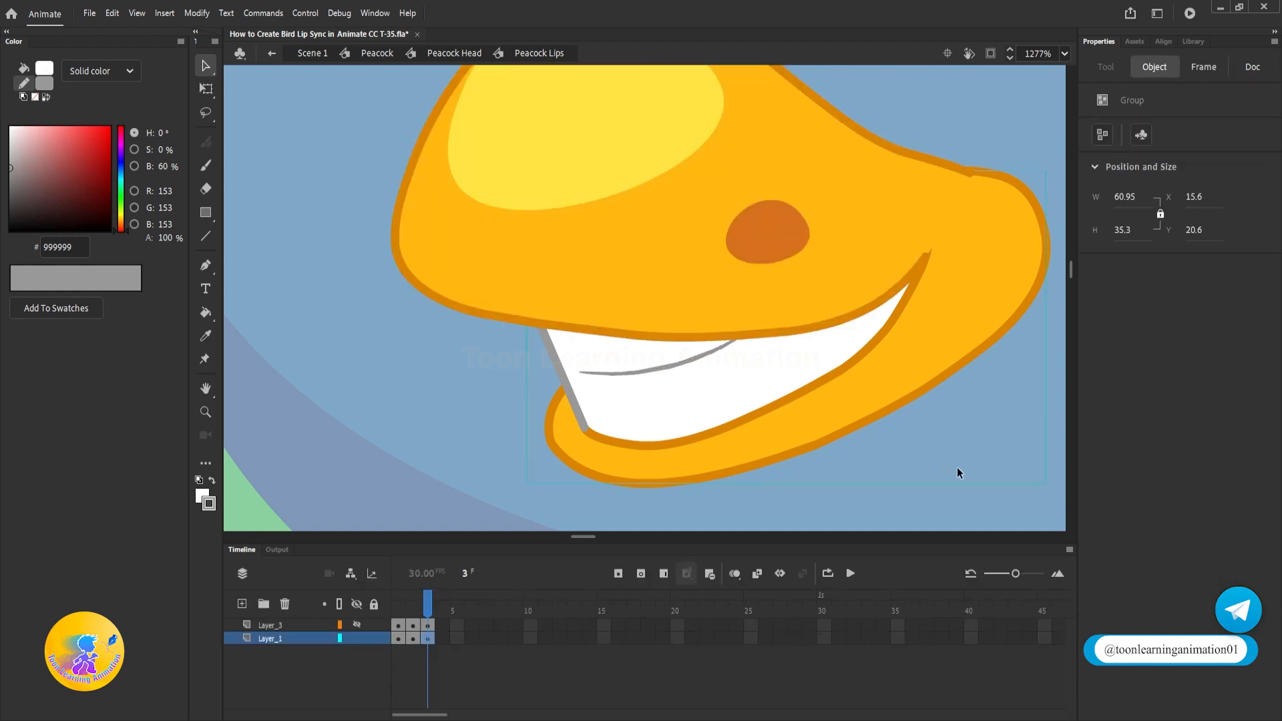
click(956, 473)
scroll(658, 388, down, 8)
scroll(660, 392, up, 7)
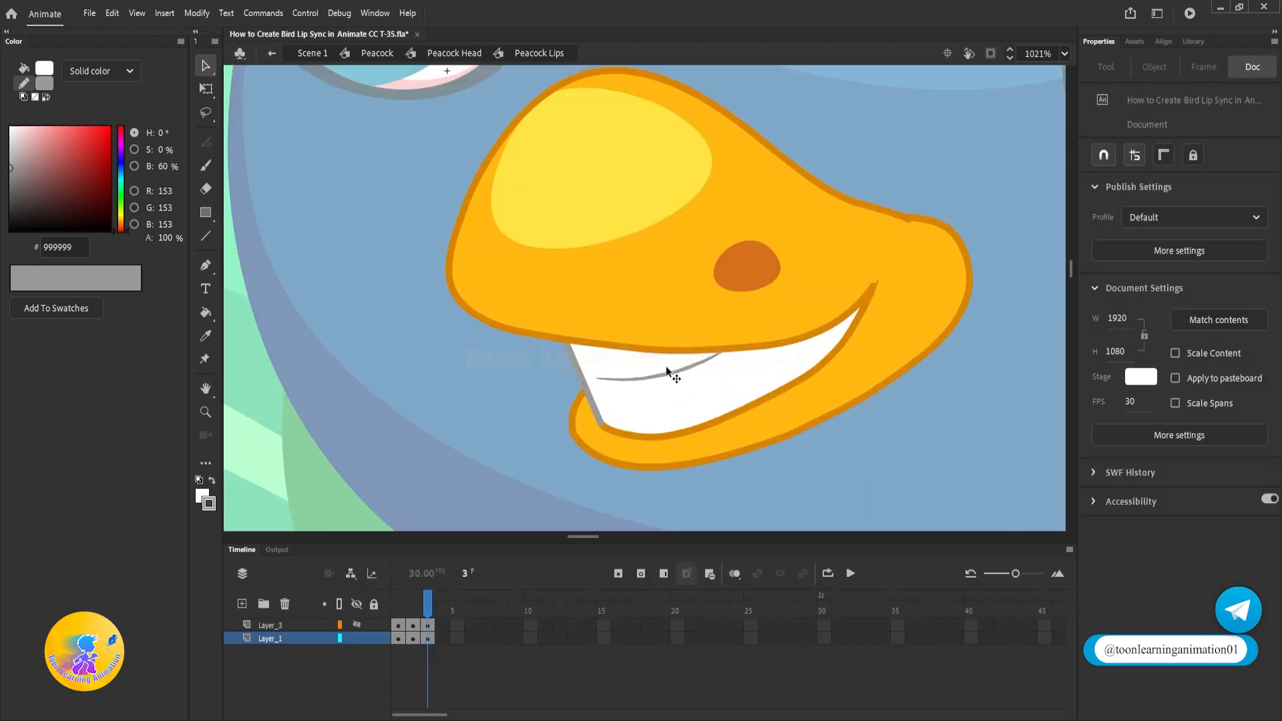
Lower the right end of the gray tooth line inside the beak group and deepen its curve slightly
double_click(714, 390)
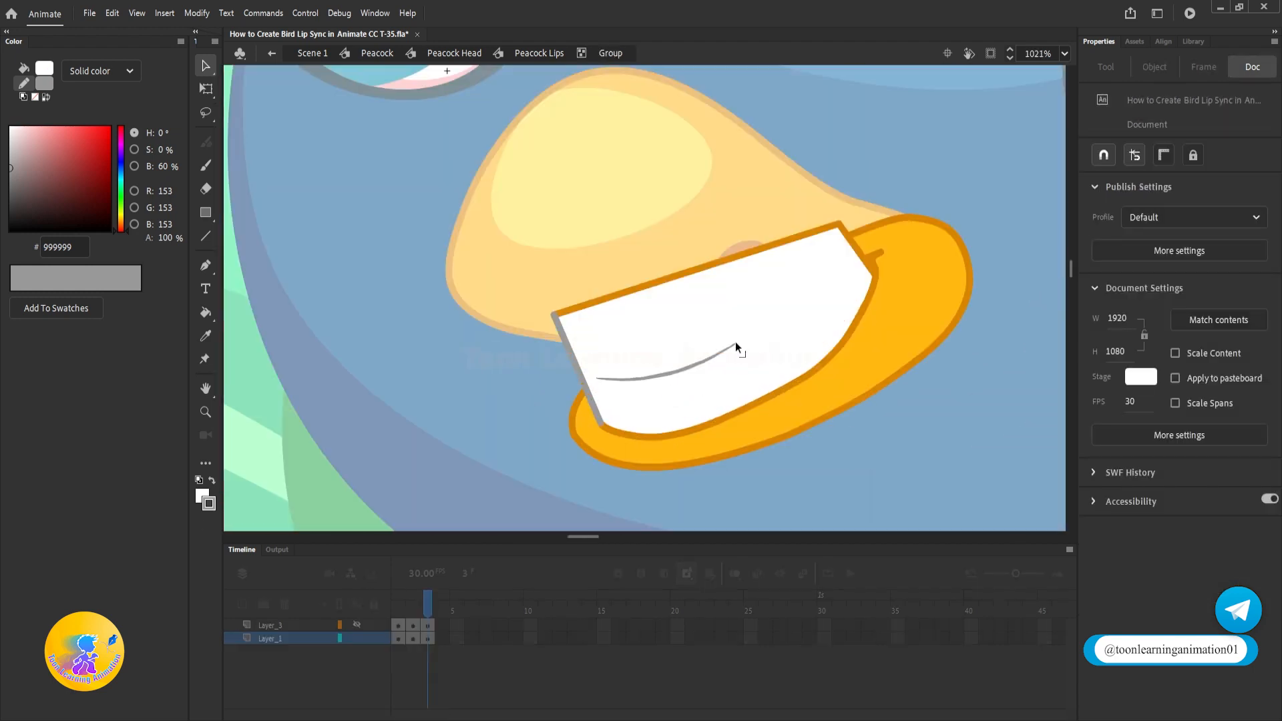
drag(734, 344, 746, 359)
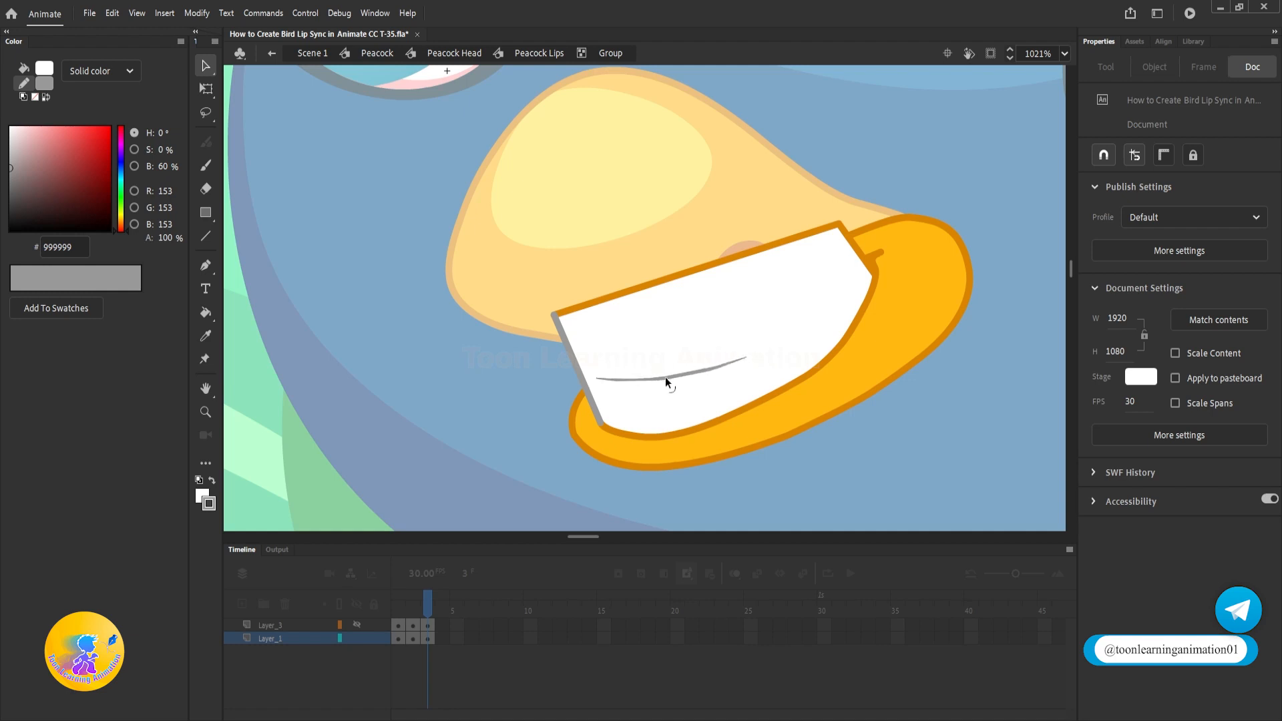
drag(665, 382, 665, 386)
double_click(914, 466)
scroll(697, 399, down, 10)
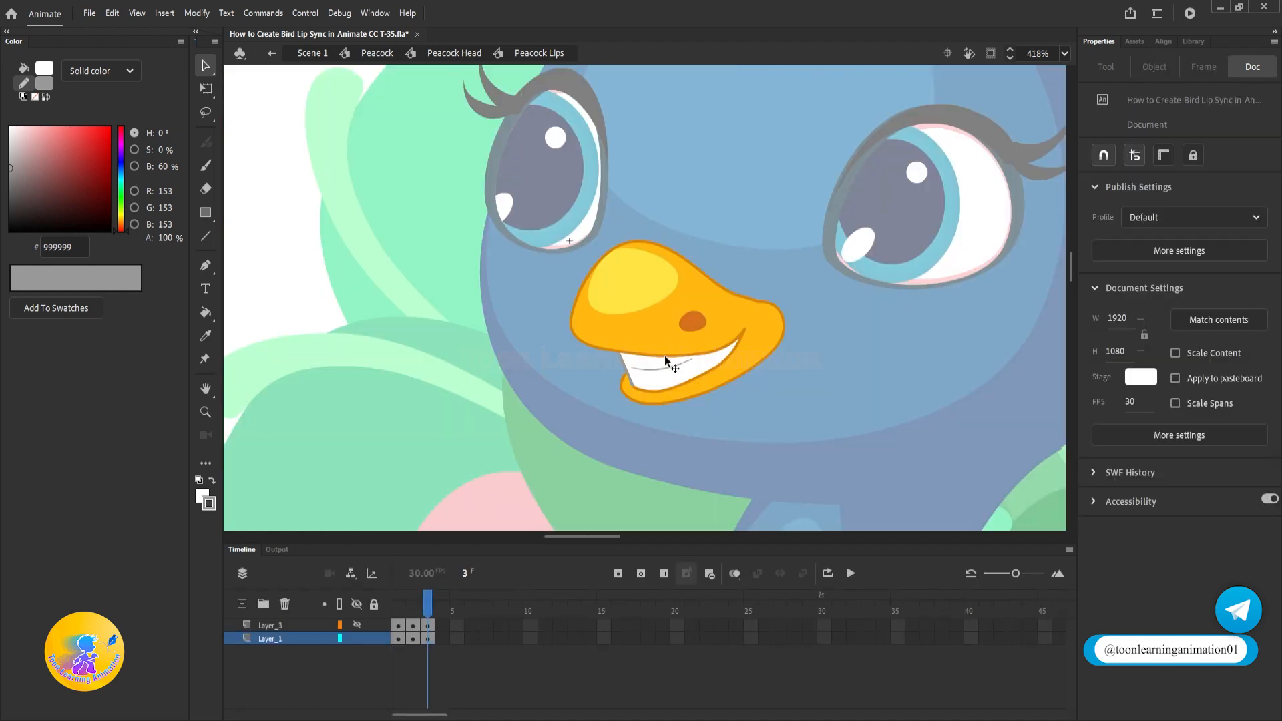
scroll(680, 341, up, 10)
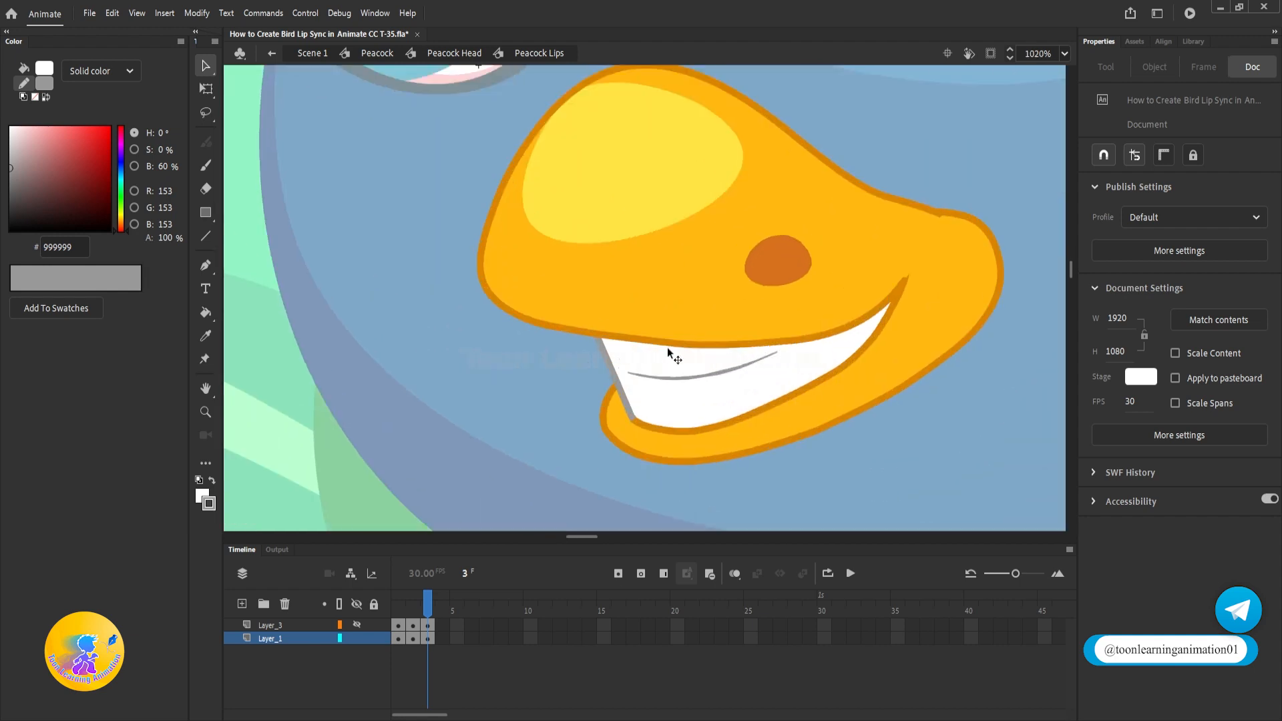
scroll(699, 366, down, 8)
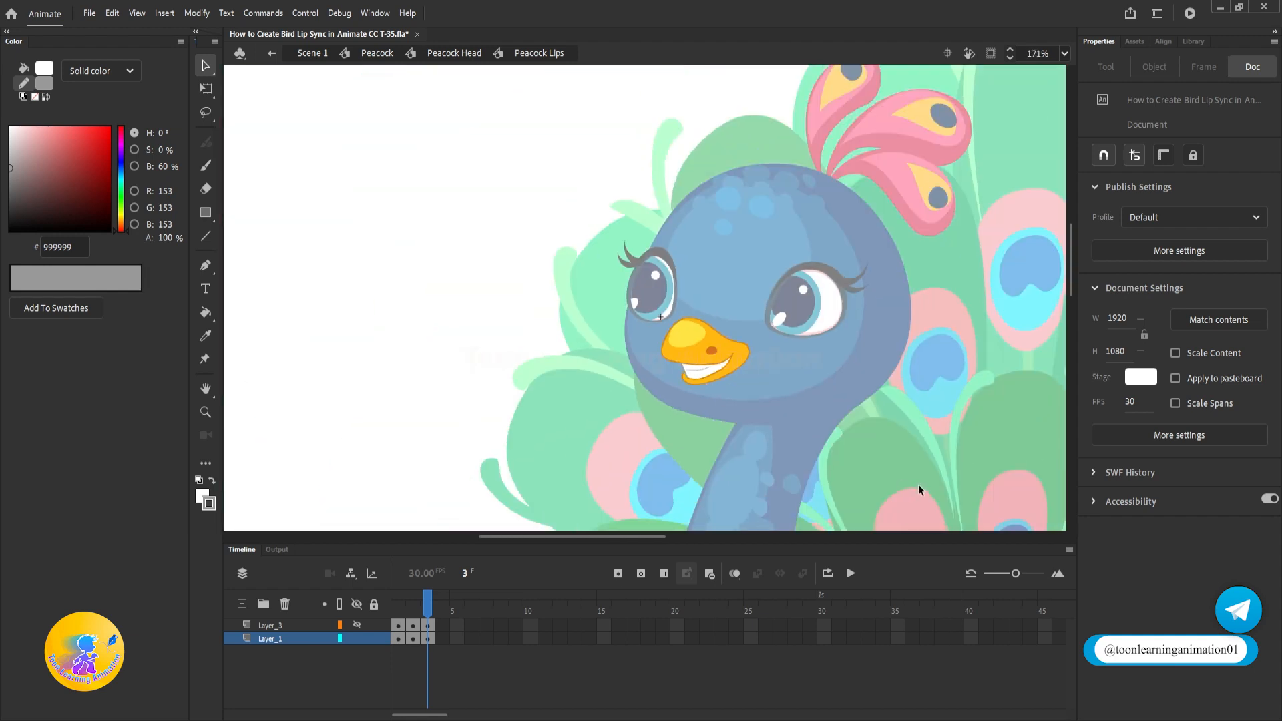
Insert a keyframe after frame 2 on Layer_3 and Layer_1, duplicating the open mouth onto frame 3
mouse_move(427, 603)
mouse_down()
mouse_move(395, 608)
mouse_move(413, 615)
mouse_up()
scroll(689, 408, up, 5)
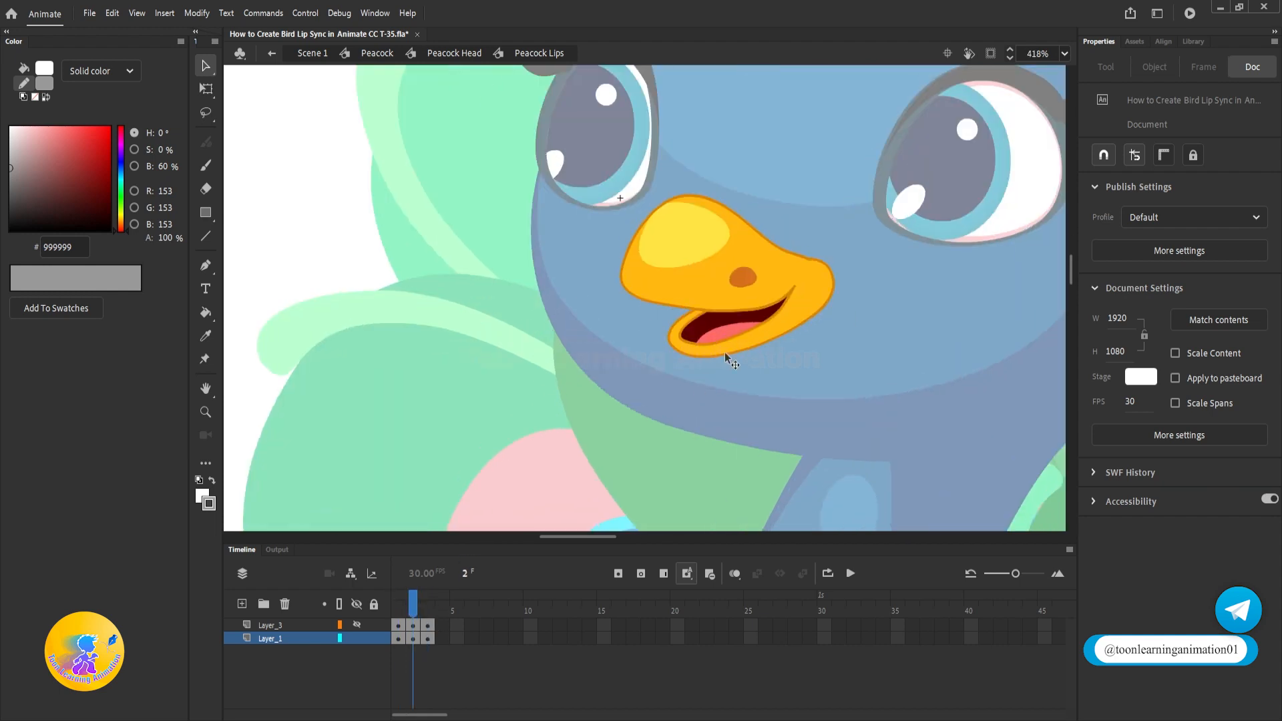
drag(395, 600, 418, 628)
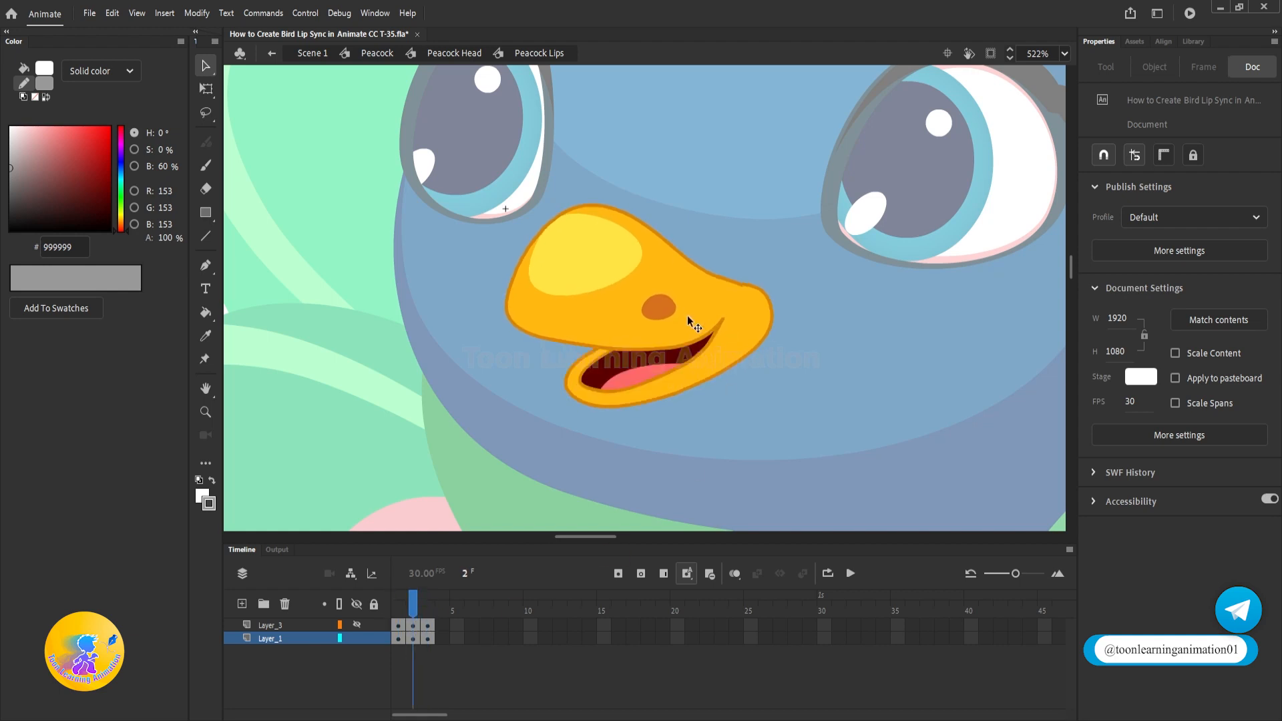
key(F5)
mouse_move(424, 626)
mouse_down()
mouse_move(429, 644)
mouse_move(403, 641)
mouse_move(426, 626)
mouse_move(400, 625)
mouse_up()
key(F6)
click(399, 620)
click(414, 610)
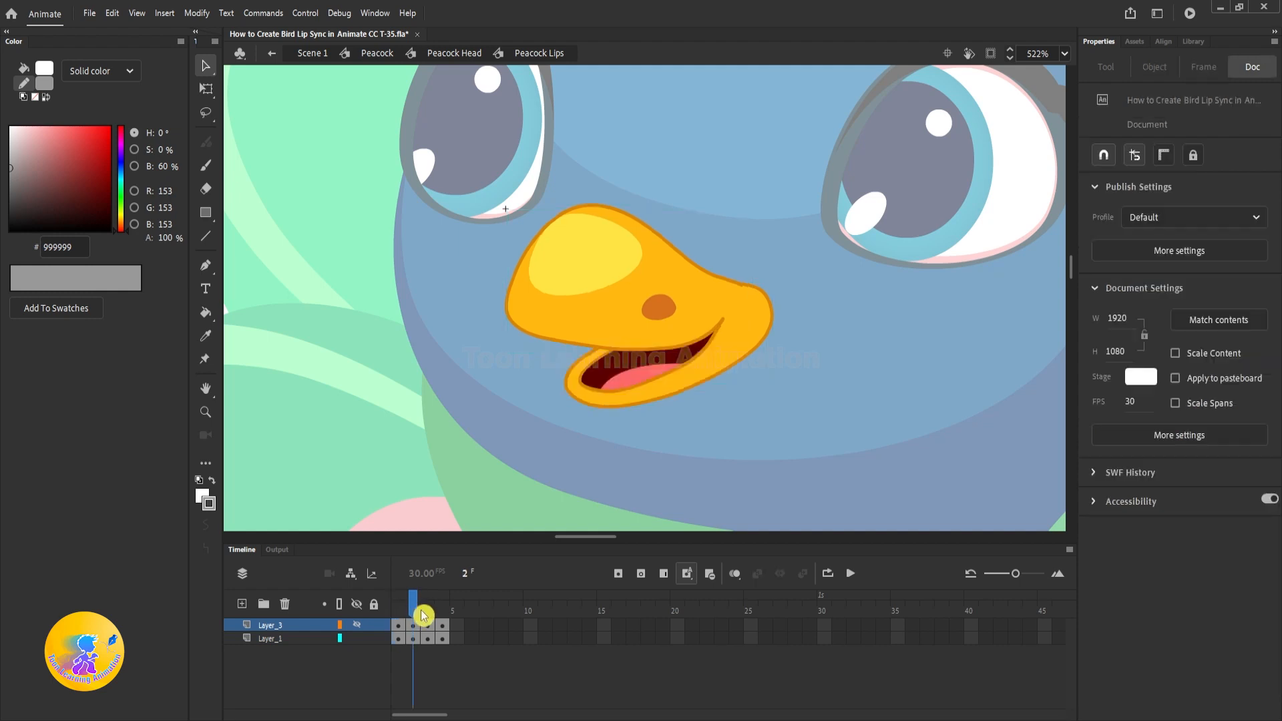
click(431, 615)
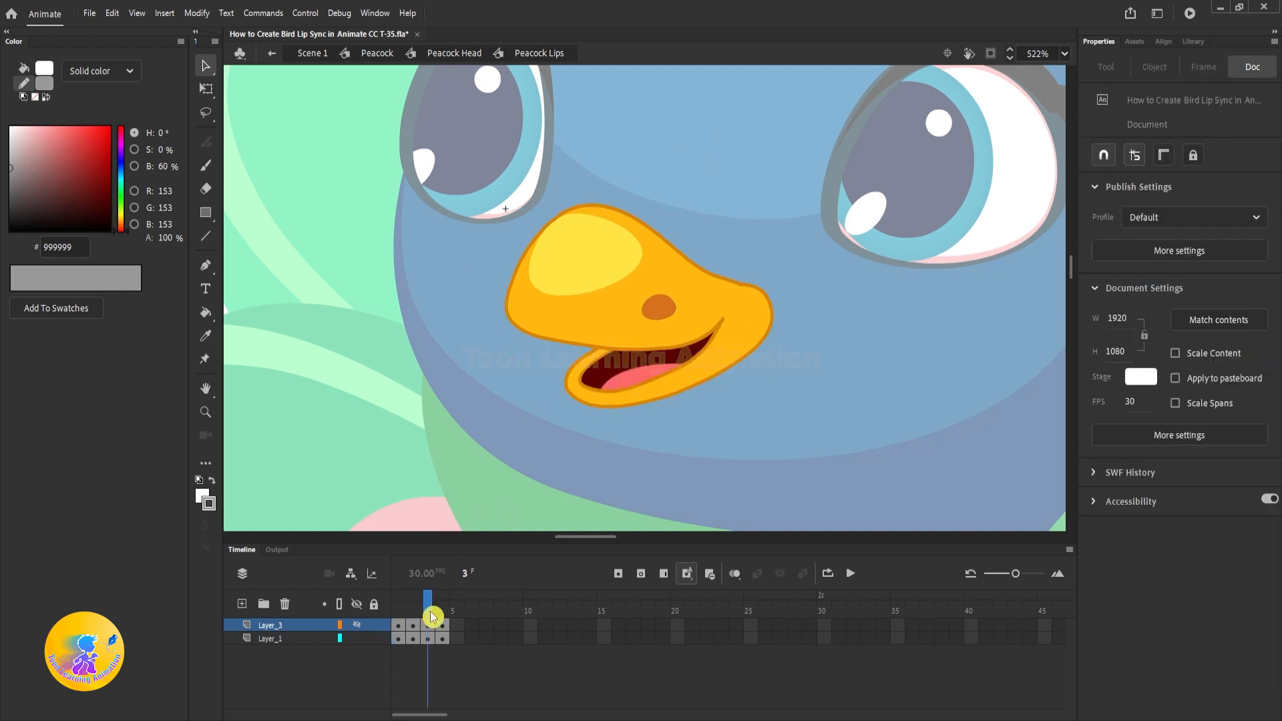
Copy the closed-beak keyframes of both layers from frame 1 onto frame 3
drag(415, 627, 428, 638)
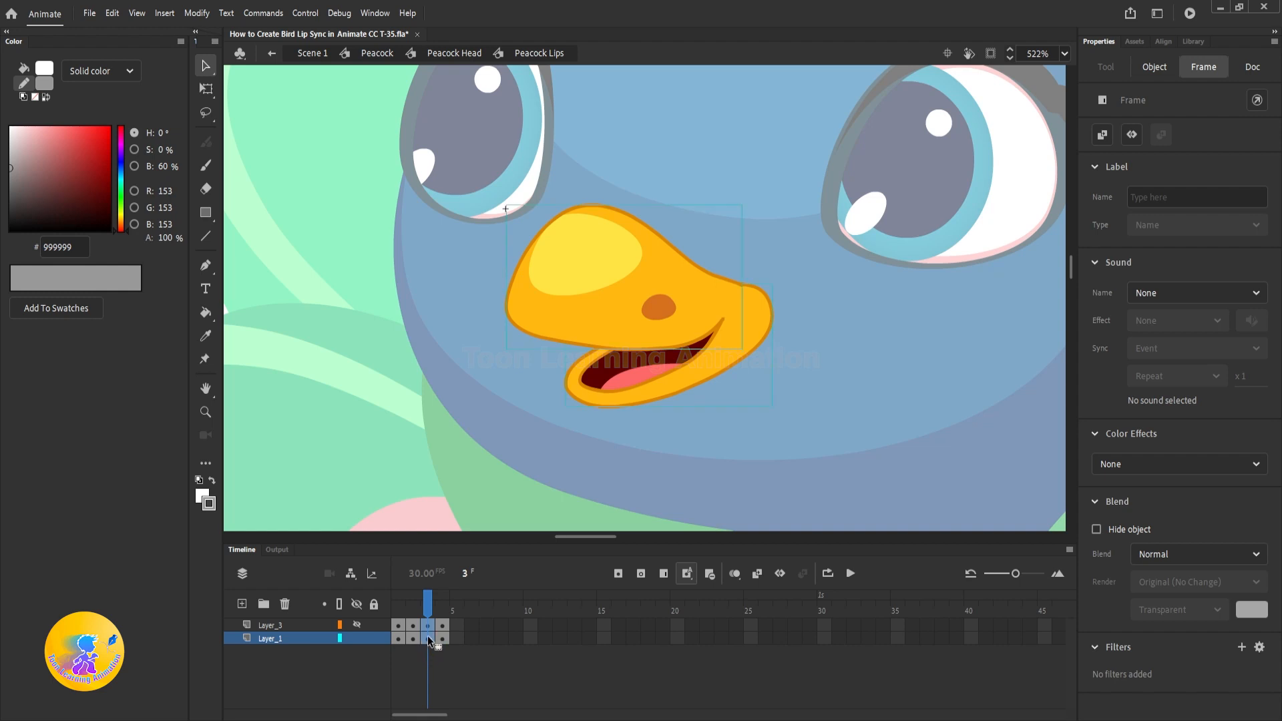
drag(399, 625, 431, 631)
click(434, 660)
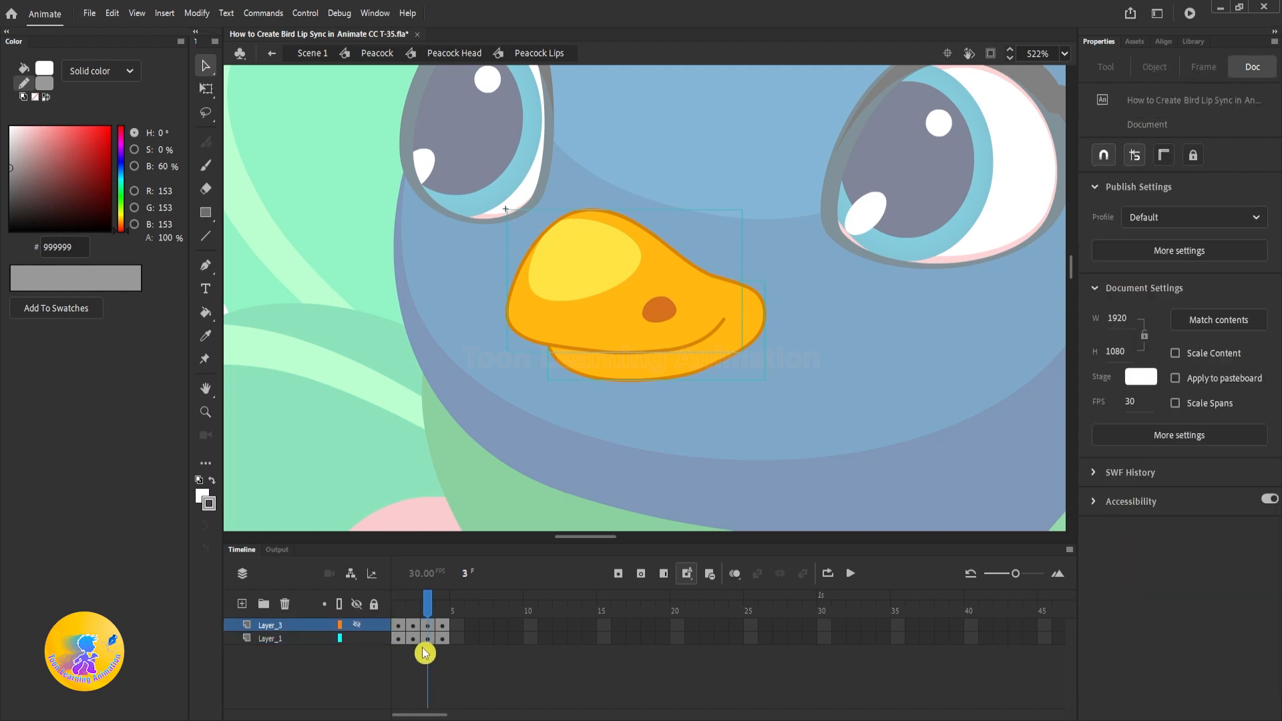
Show Layer_3 and move its dark red mouth group clear of the beak, to about X 83, Y 23, on frame 3
click(357, 626)
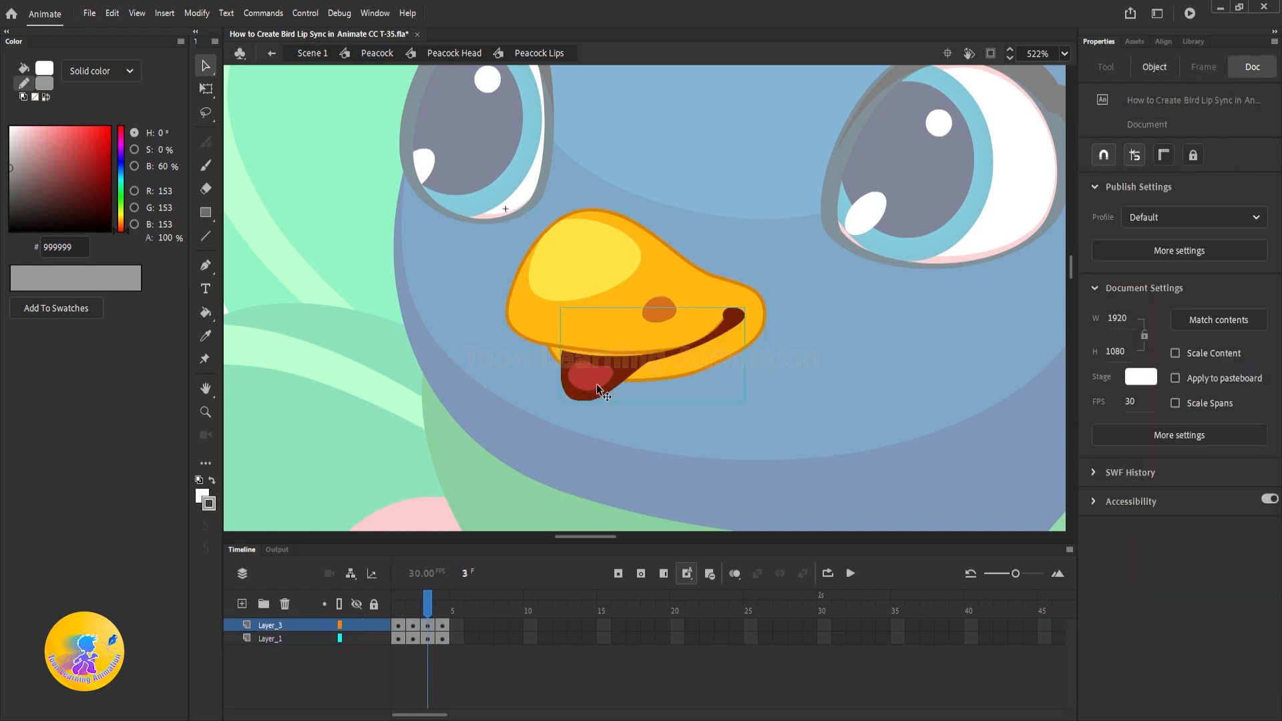
drag(595, 383, 860, 360)
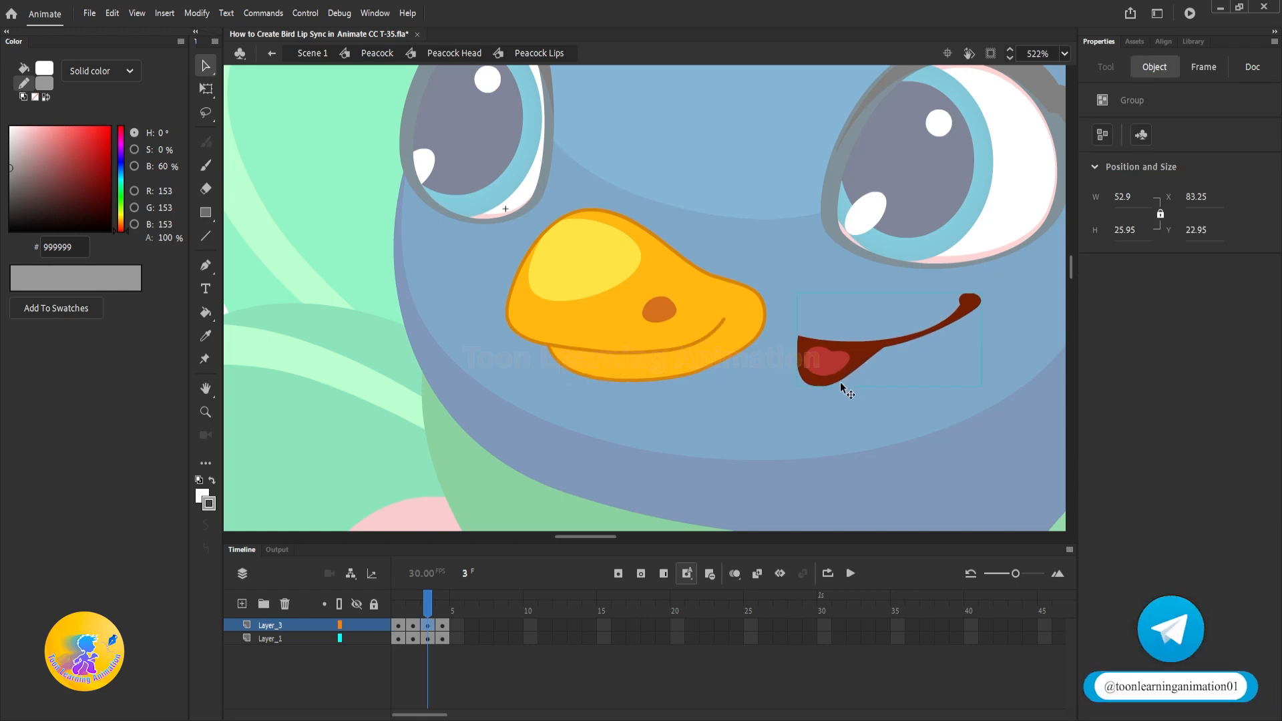
click(307, 623)
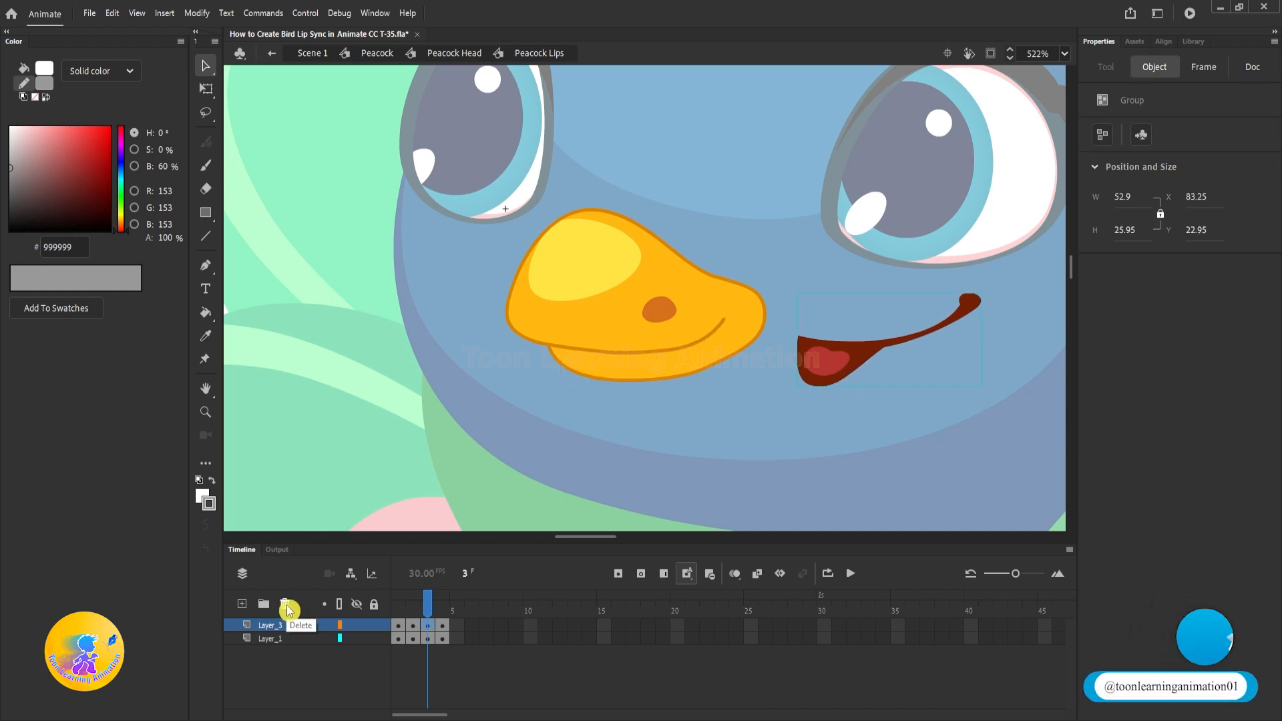
Delete Layer_3 and insert a keyframe on frame 5 of Layer_1, duplicating the toothy smile
click(285, 604)
mouse_move(444, 608)
mouse_down()
mouse_move(394, 607)
mouse_move(449, 617)
mouse_up()
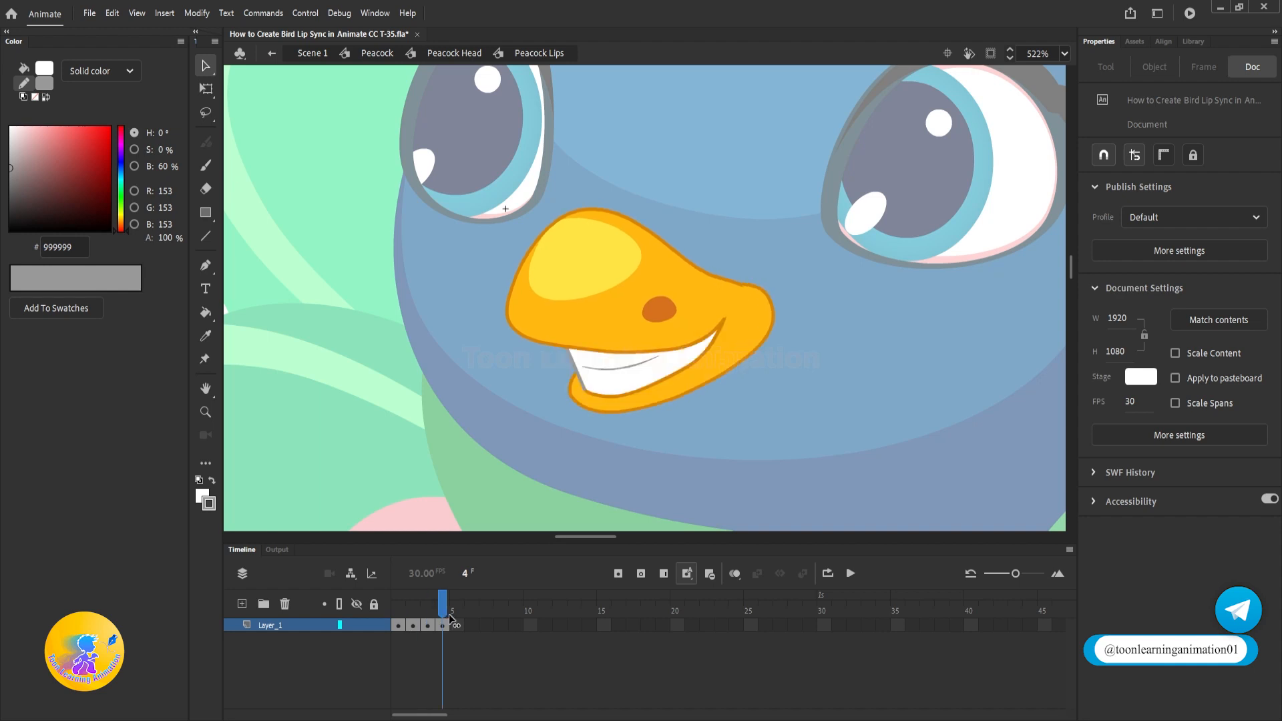
click(442, 614)
click(458, 626)
key(F6)
click(460, 662)
click(414, 611)
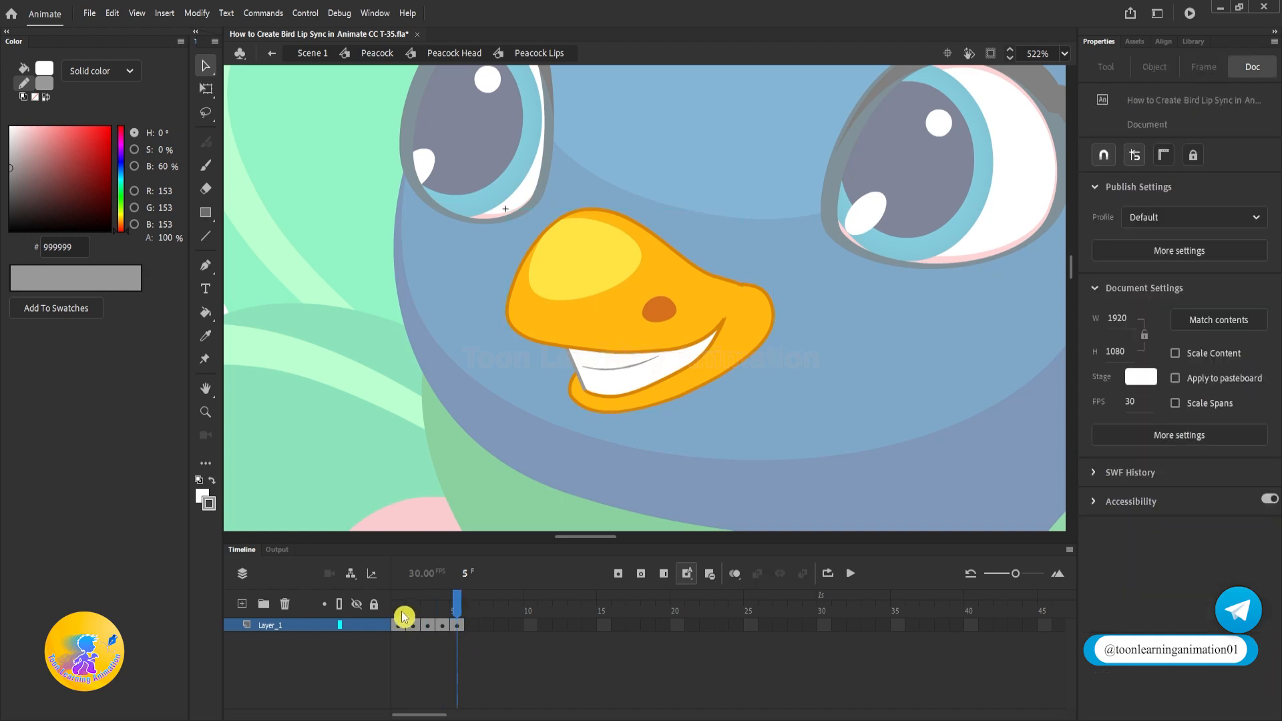
drag(414, 611, 460, 613)
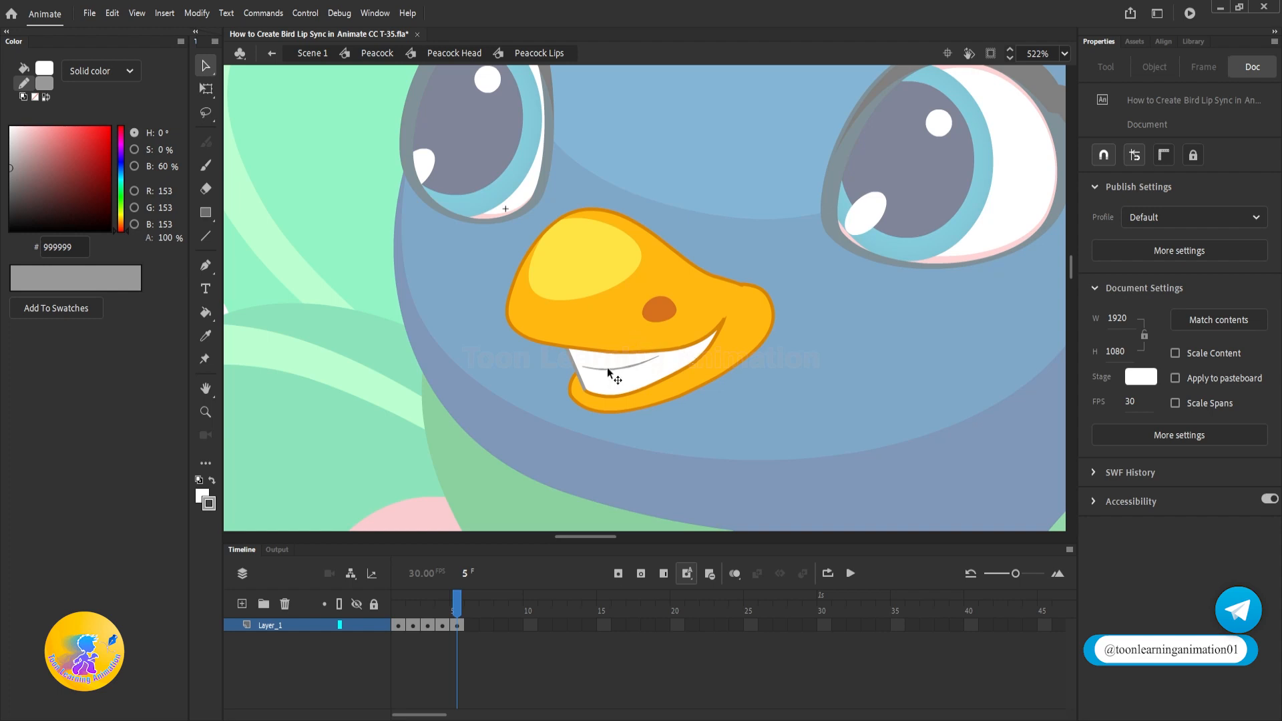
Copy the open-mouth keyframe with the pink tongue from frame 2 onto frame 5
scroll(612, 382, up, 2)
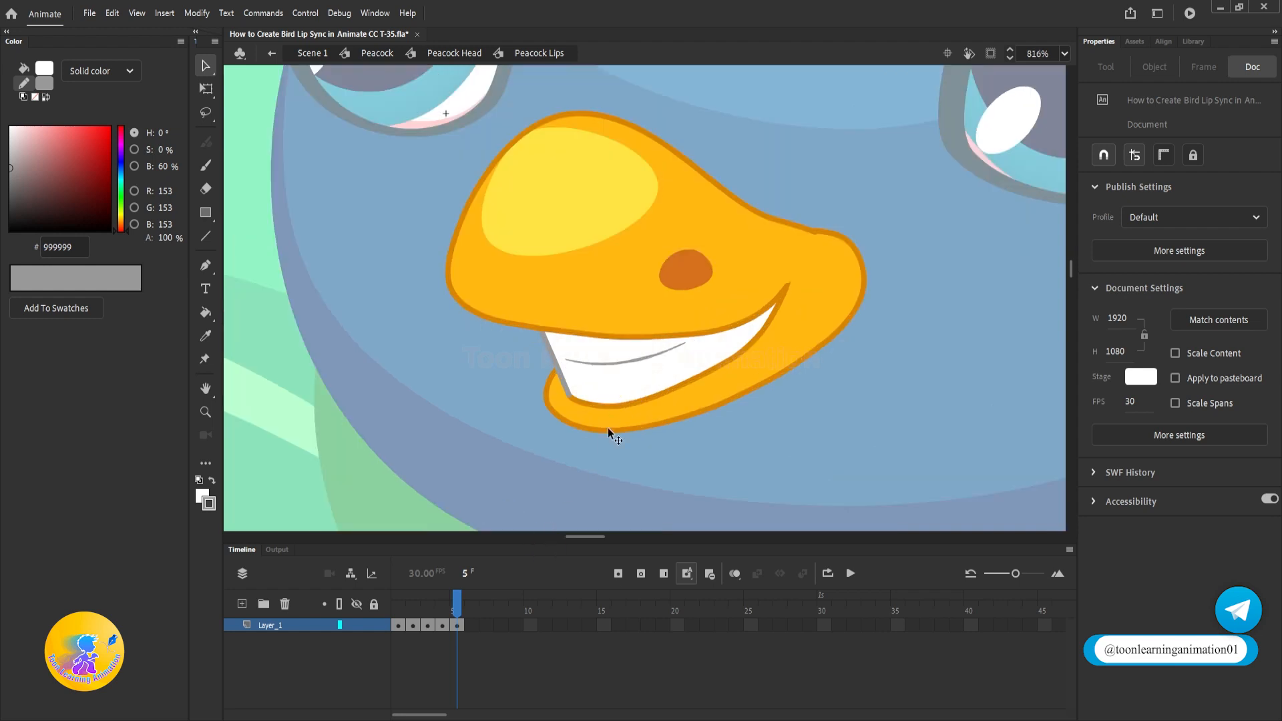
click(446, 609)
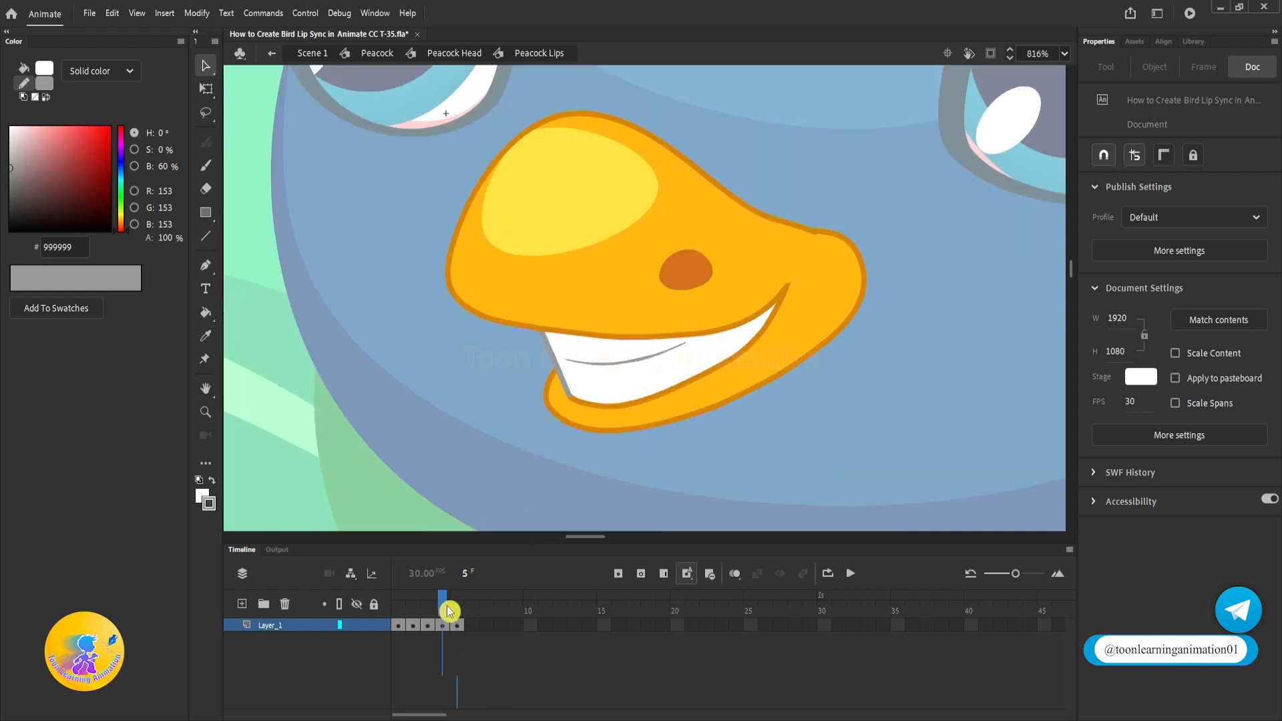
click(450, 609)
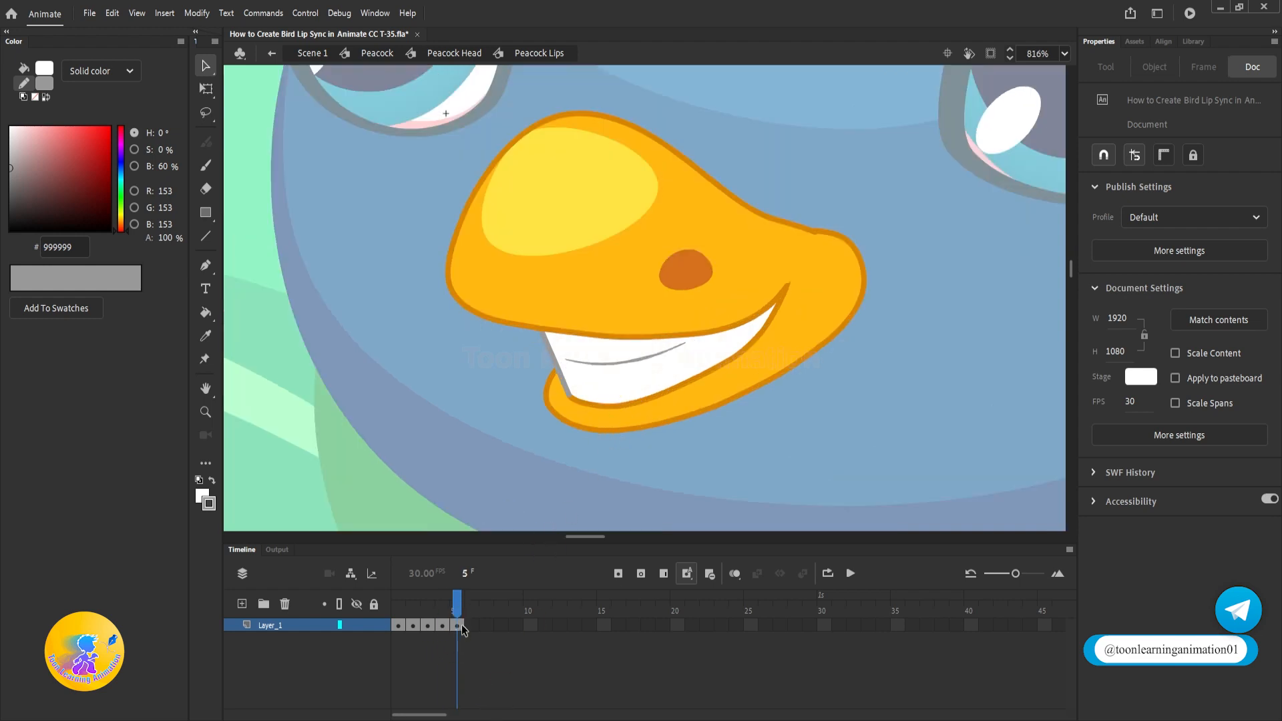
click(457, 624)
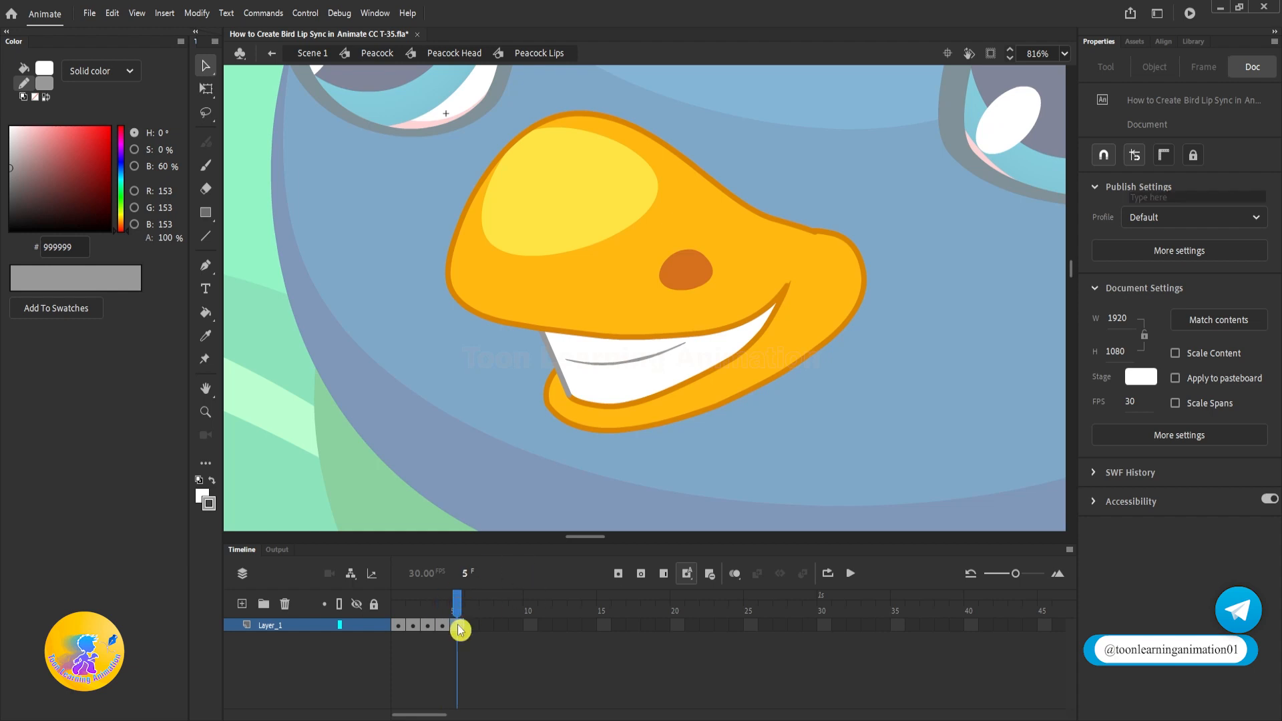
click(413, 624)
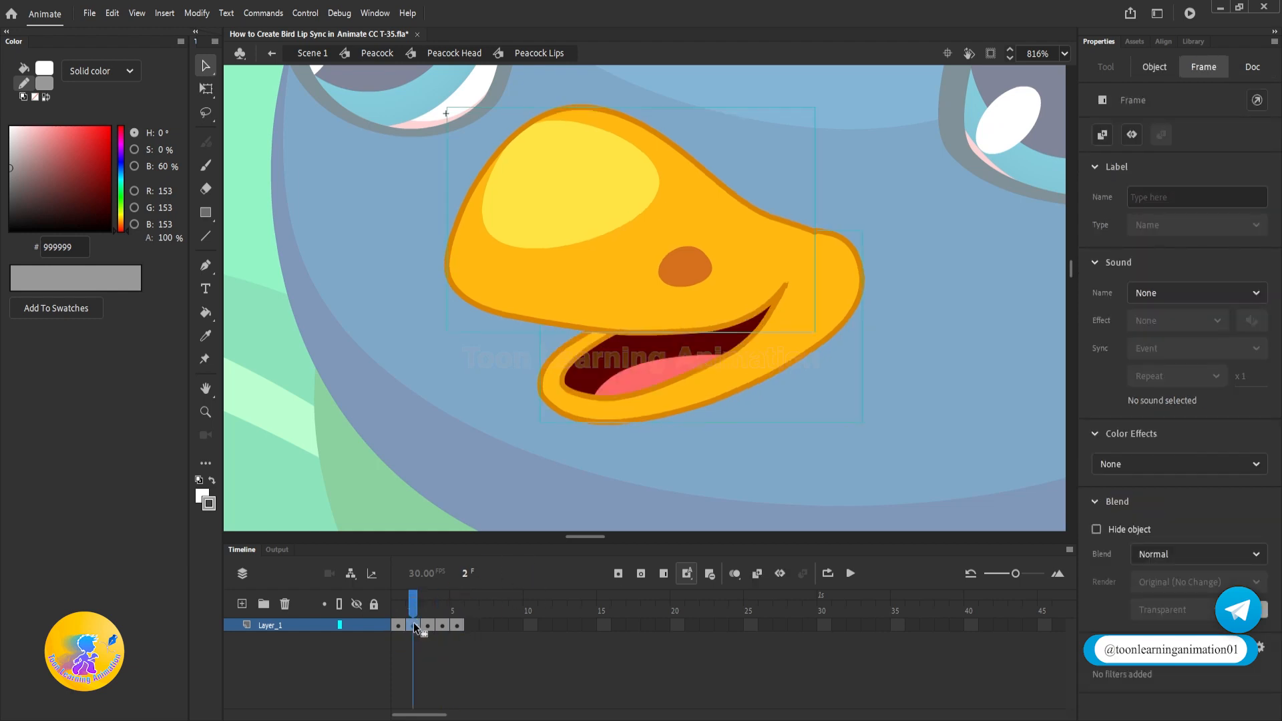
mouse_move(414, 628)
mouse_down()
mouse_move(460, 628)
mouse_move(444, 606)
mouse_move(457, 609)
mouse_up()
click(446, 609)
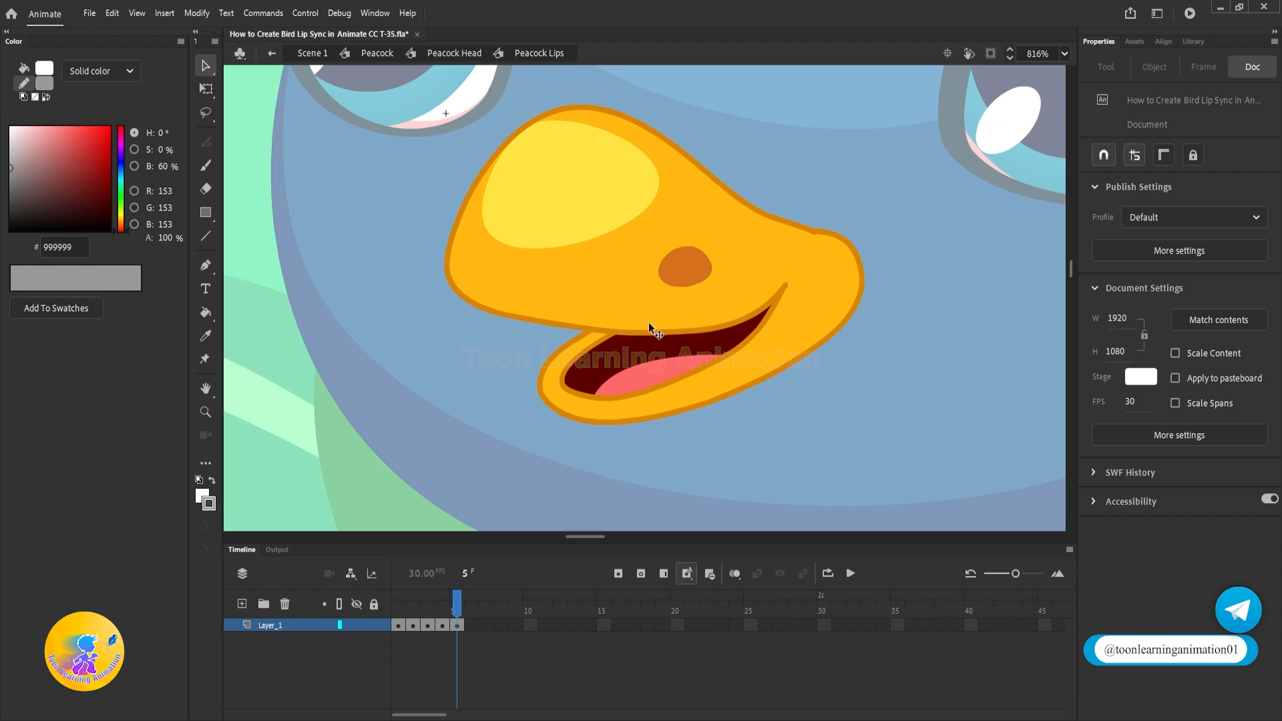
Open the lower beak group on frame 5 and turn the pink tongue shape into its own group
double_click(636, 367)
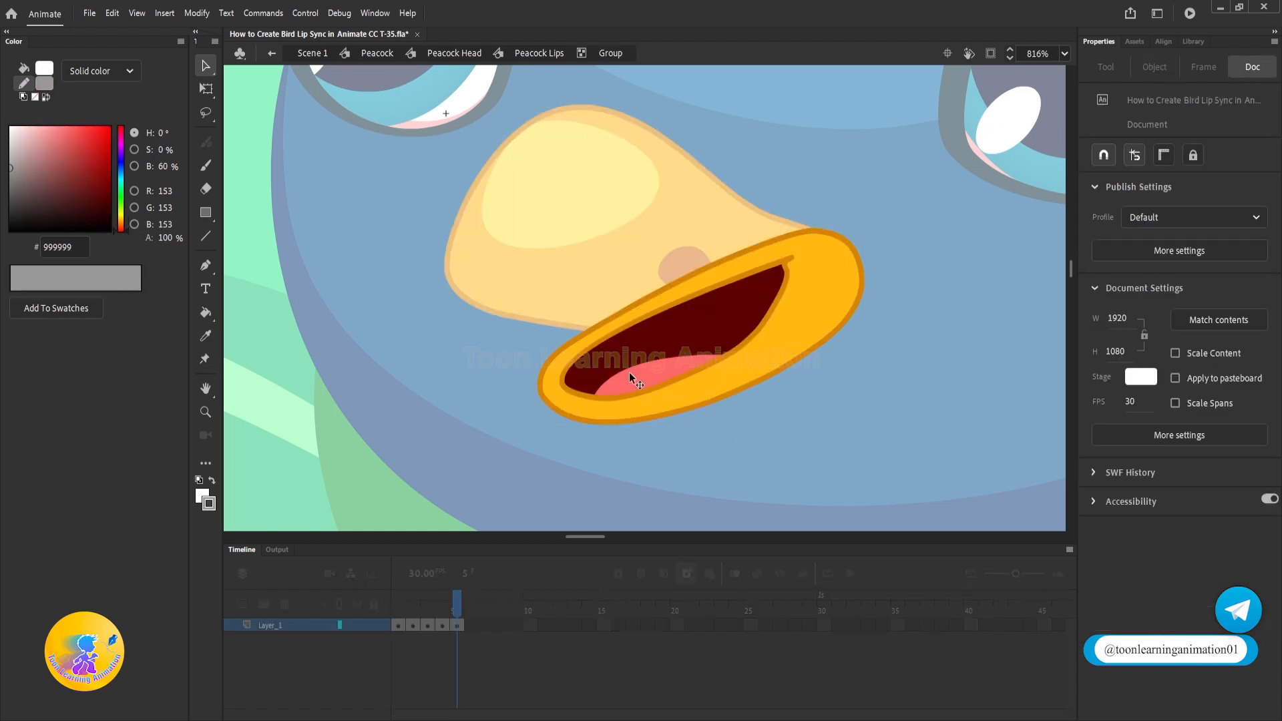
click(629, 371)
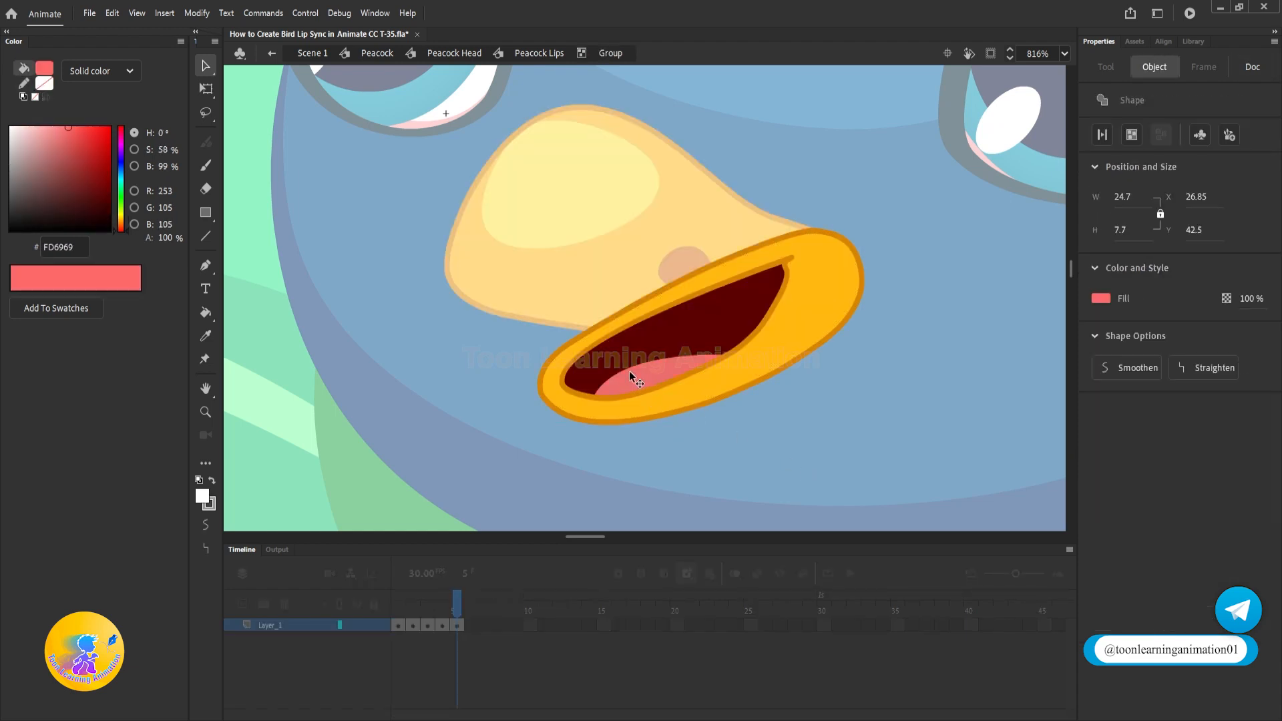
key(ctrl+g)
click(678, 408)
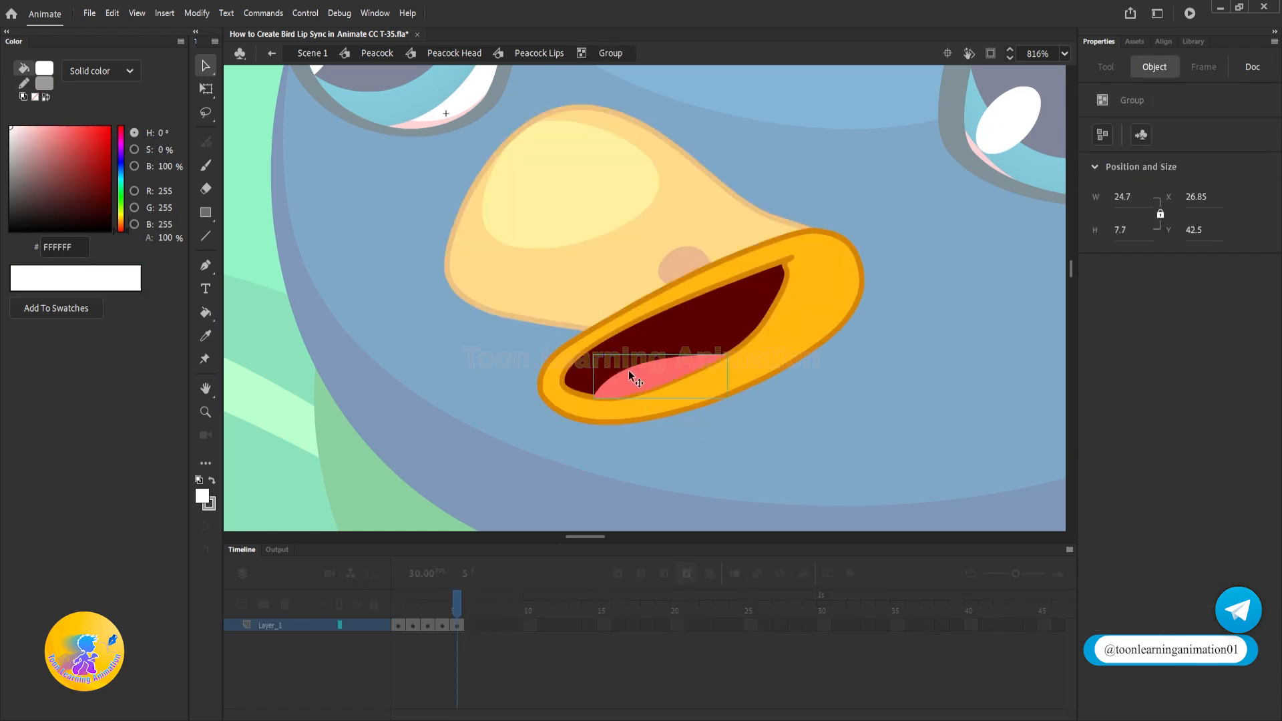
Inside the tongue group, pull the tongue's upper edge out beyond the beak to form a raised tip and dip its middle
double_click(635, 374)
scroll(635, 374, up, 5)
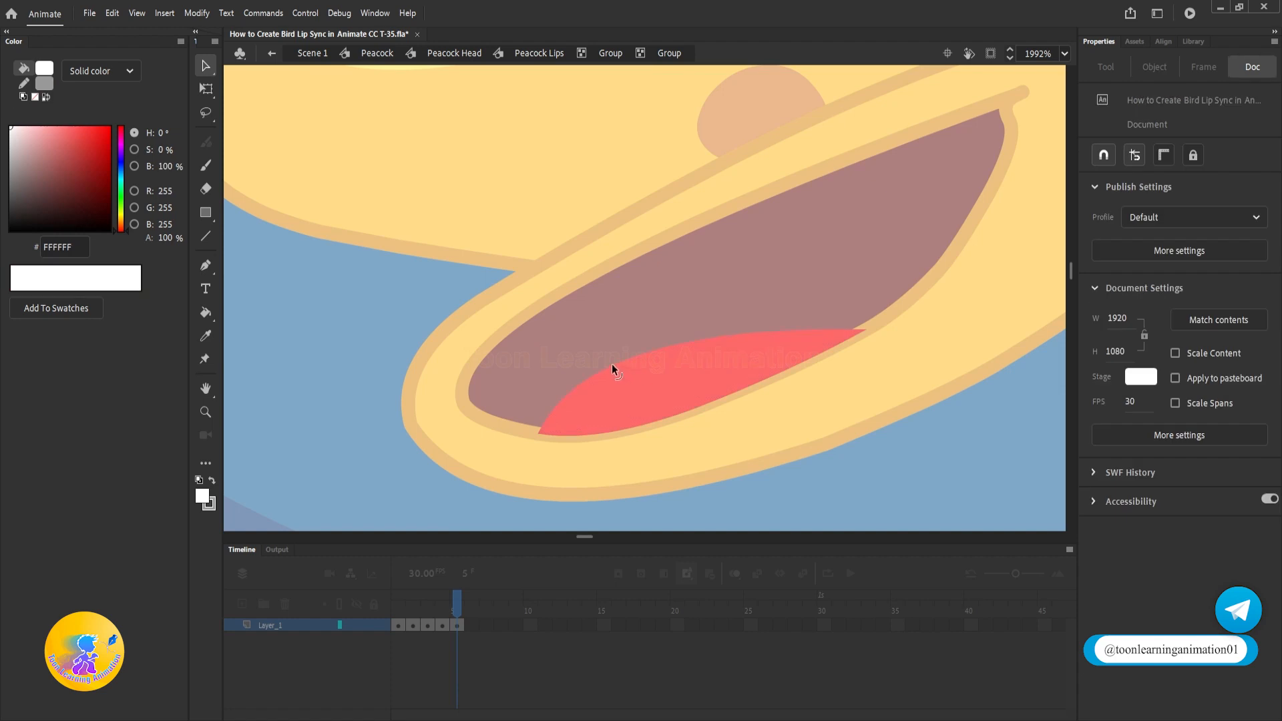
drag(611, 363, 394, 253)
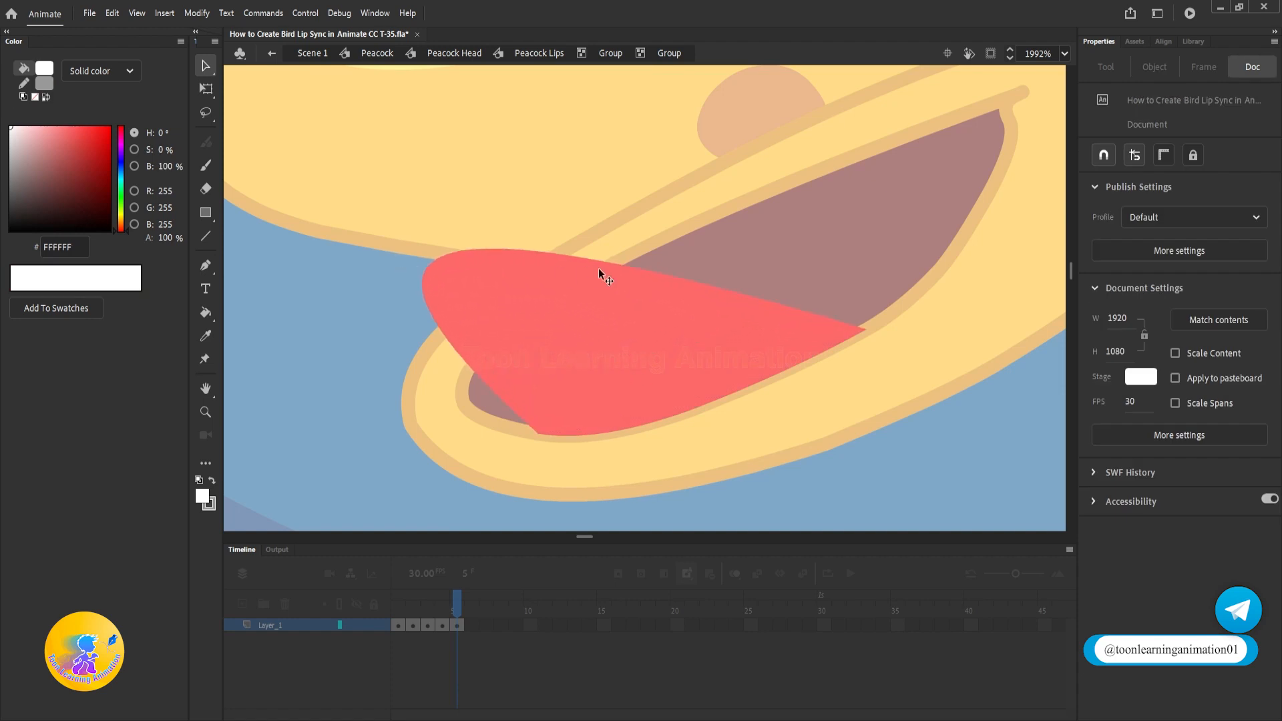
drag(607, 260, 607, 322)
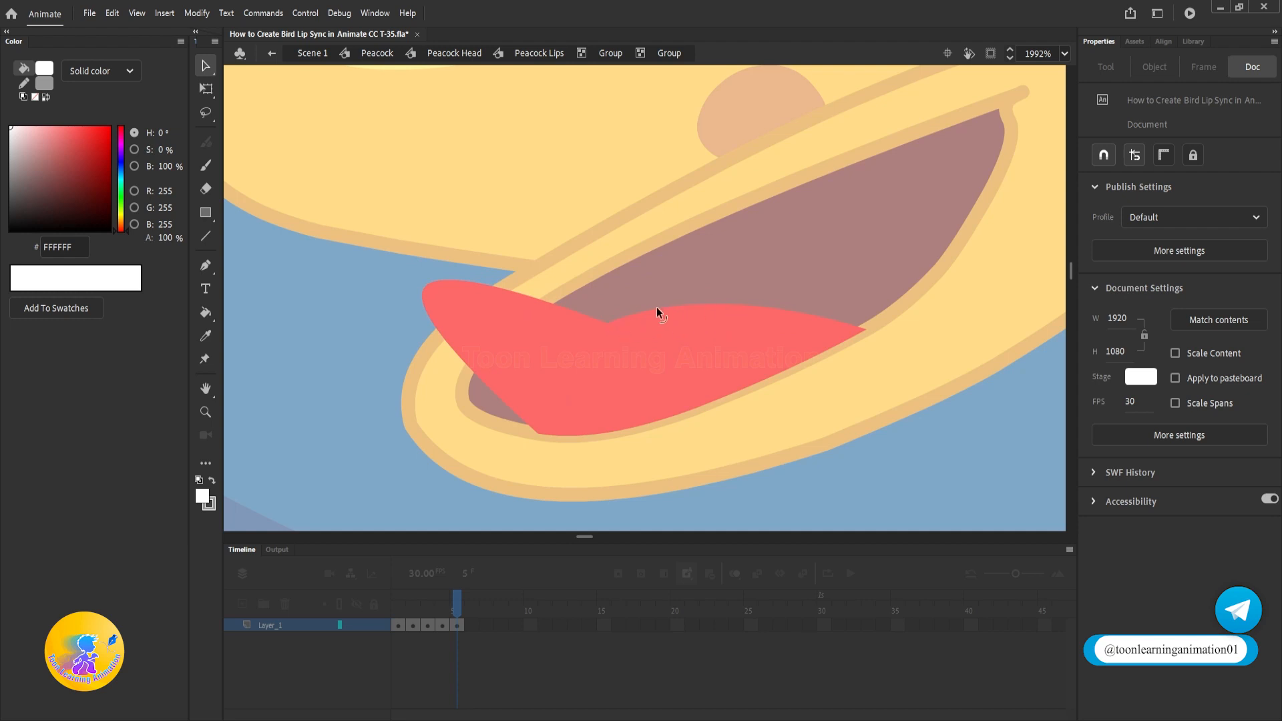
drag(667, 307, 665, 369)
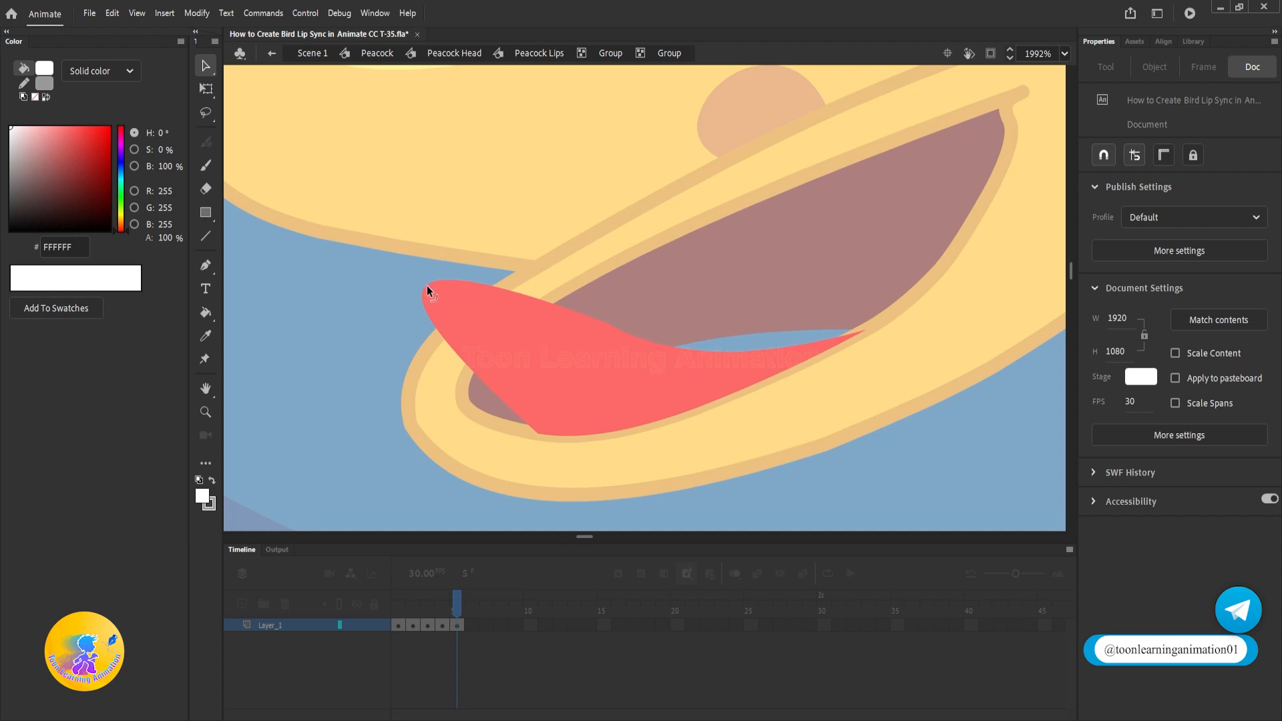
drag(425, 283, 442, 242)
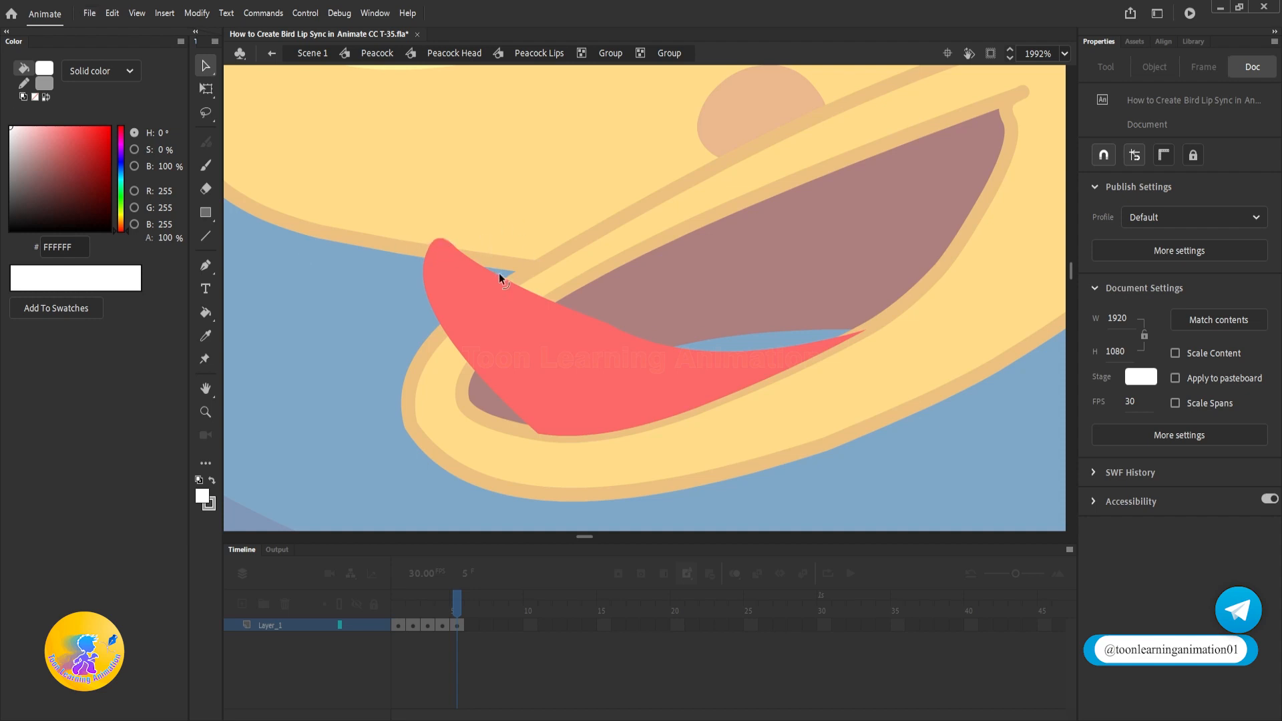
Curve the tongue's upper edge inward below the tip and smooth it toward the back of the mouth
drag(499, 274, 493, 283)
drag(609, 323, 738, 323)
key(alt)
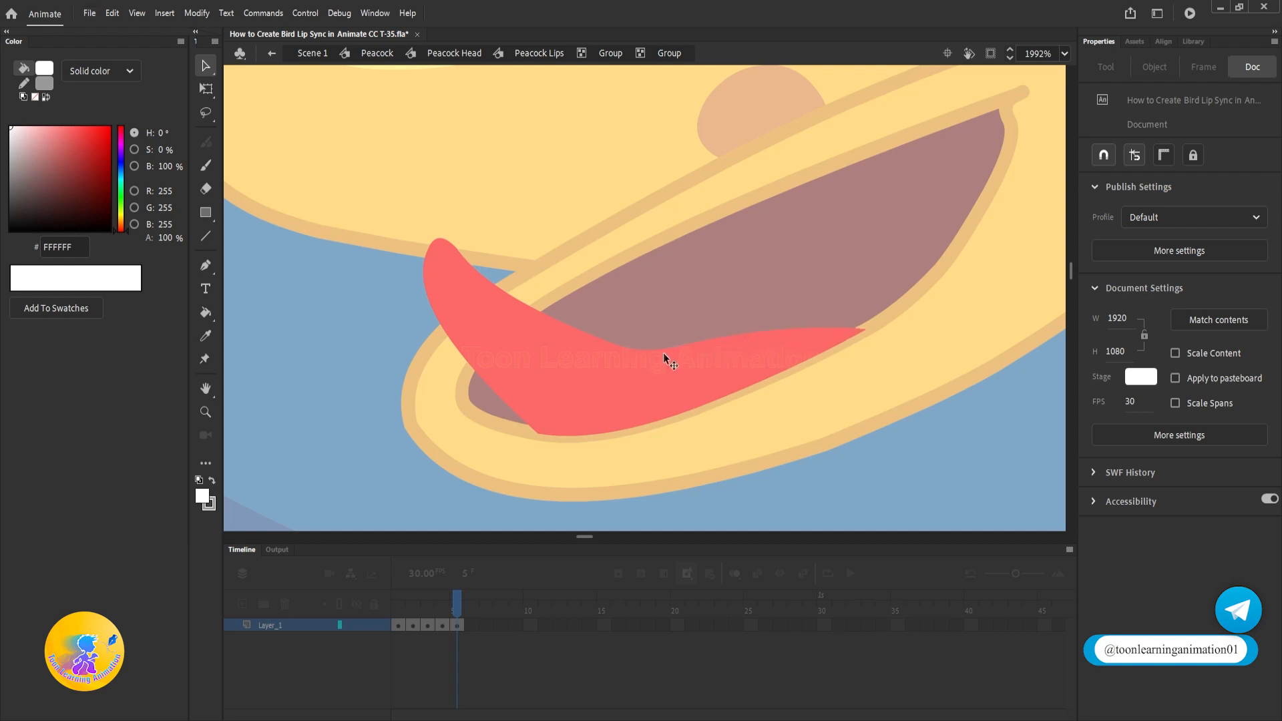
scroll(658, 354, up, 1)
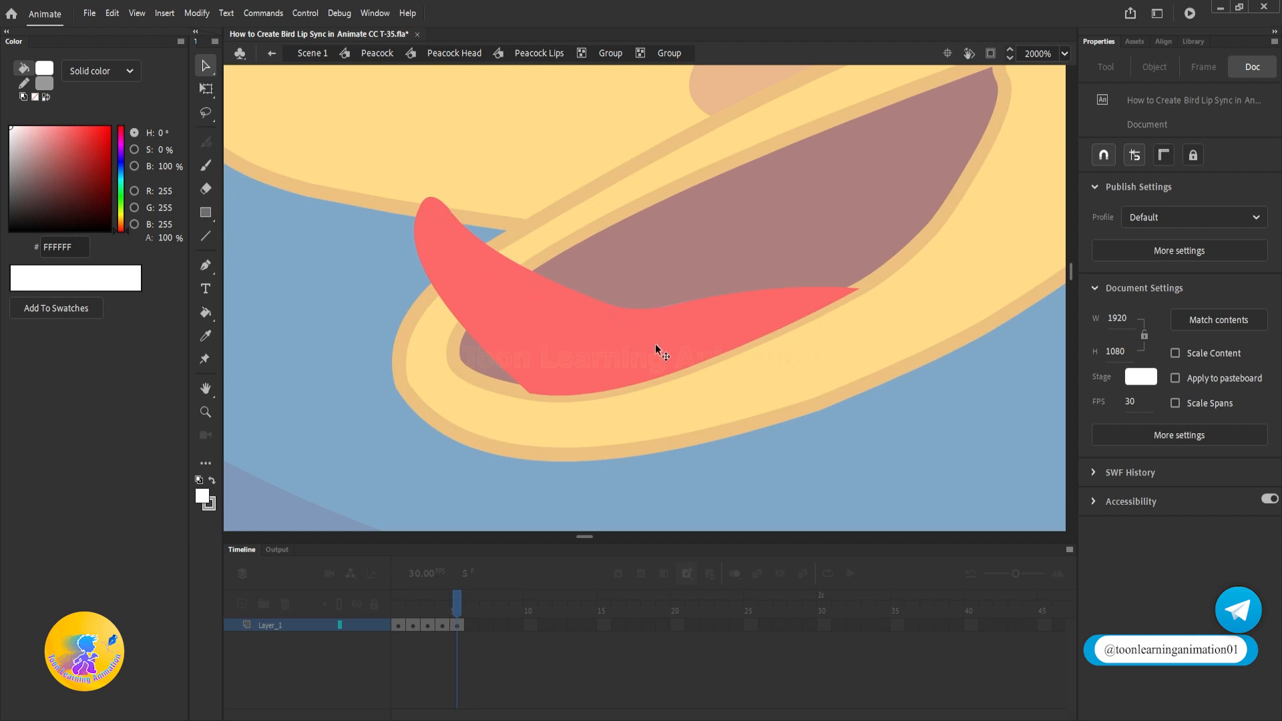
double_click(852, 459)
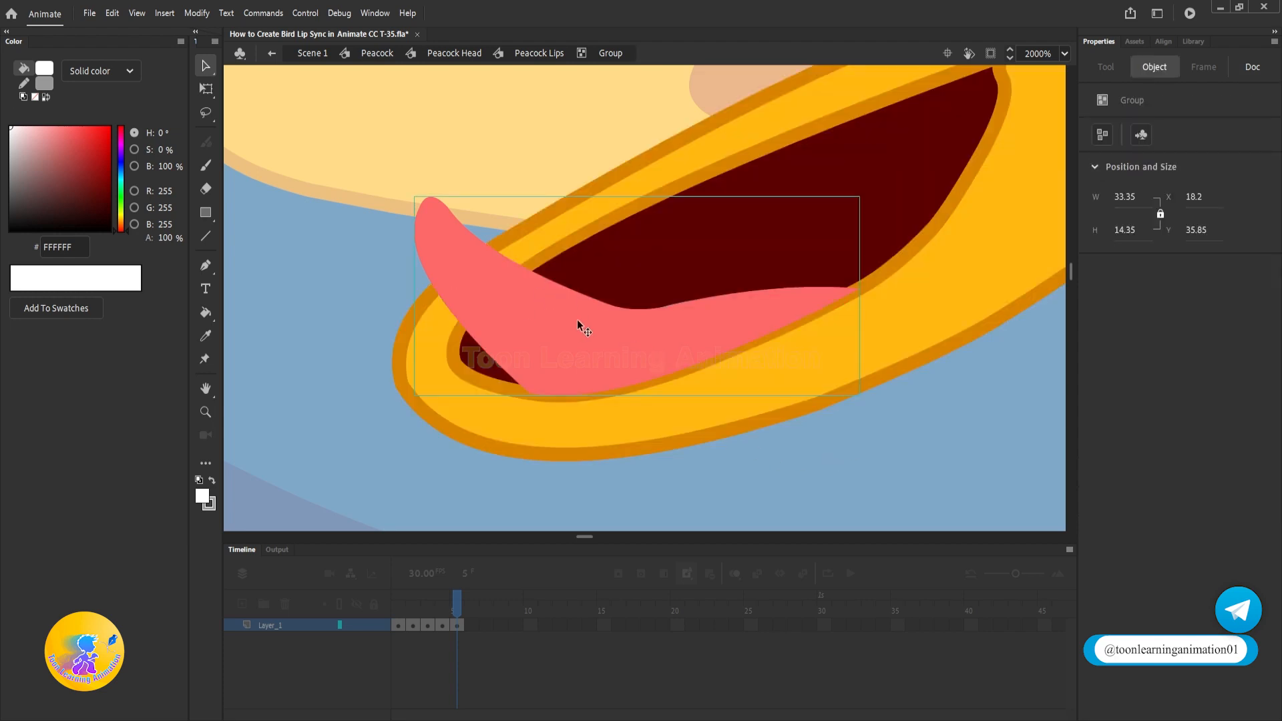
scroll(577, 319, down, 5)
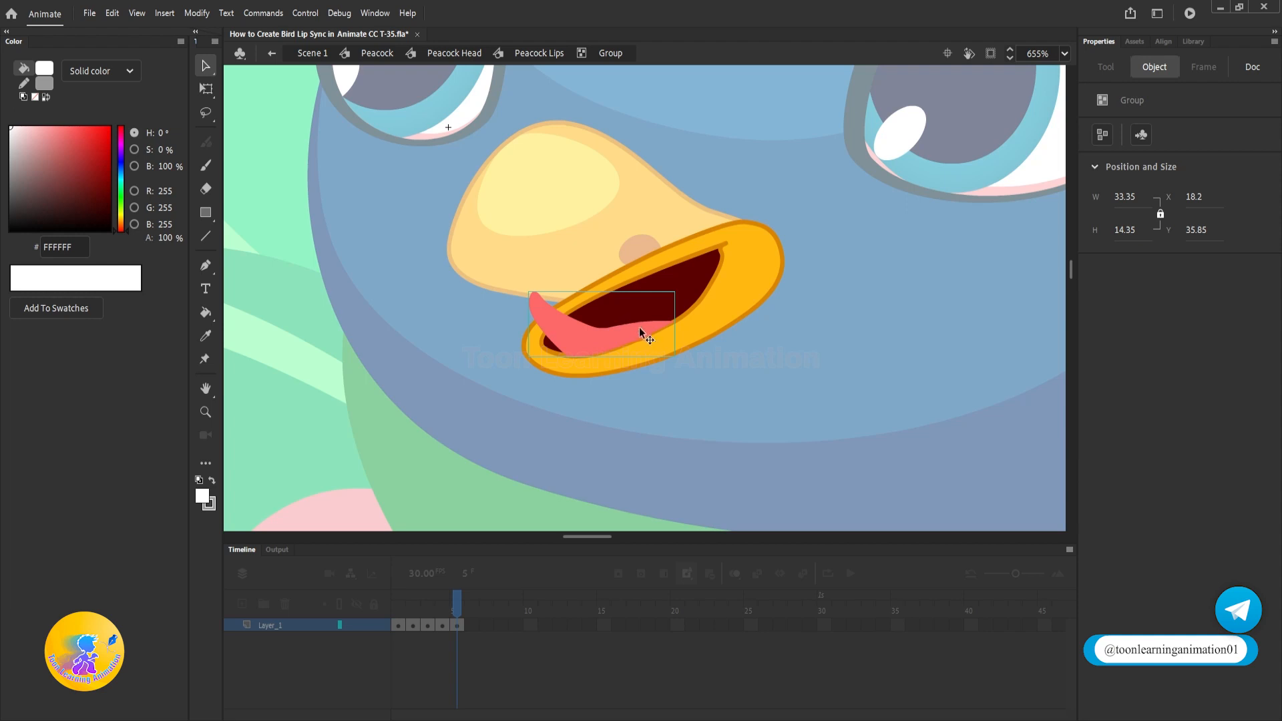
scroll(642, 331, down, 2)
scroll(623, 317, up, 7)
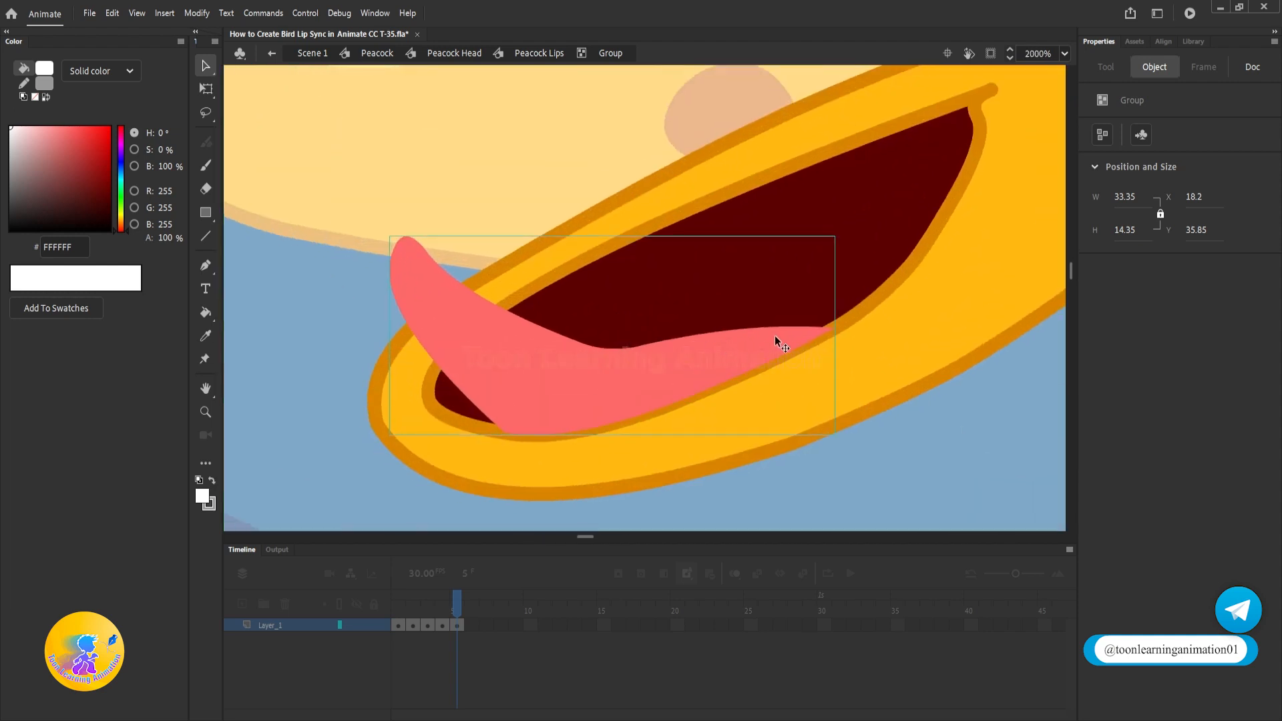
Reopen the tongue group and refine its upper edge into one shallow, continuous curve from the tip to the back
double_click(615, 355)
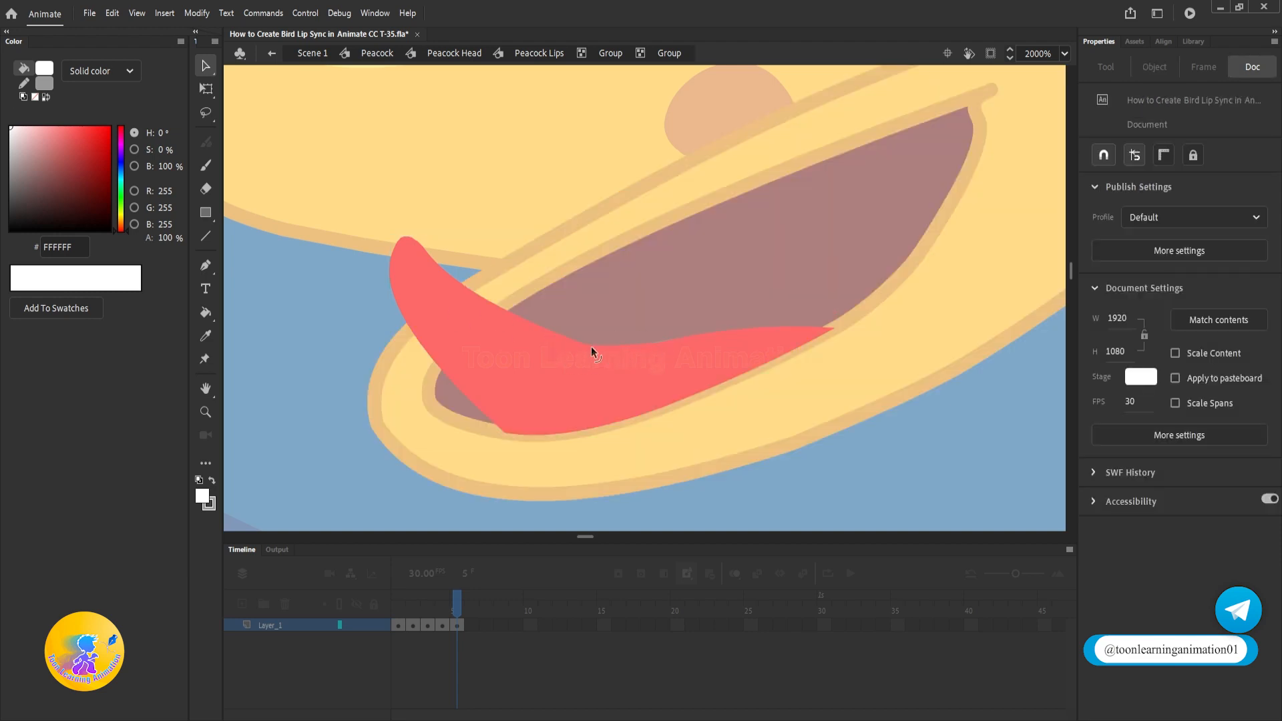
drag(591, 343, 675, 341)
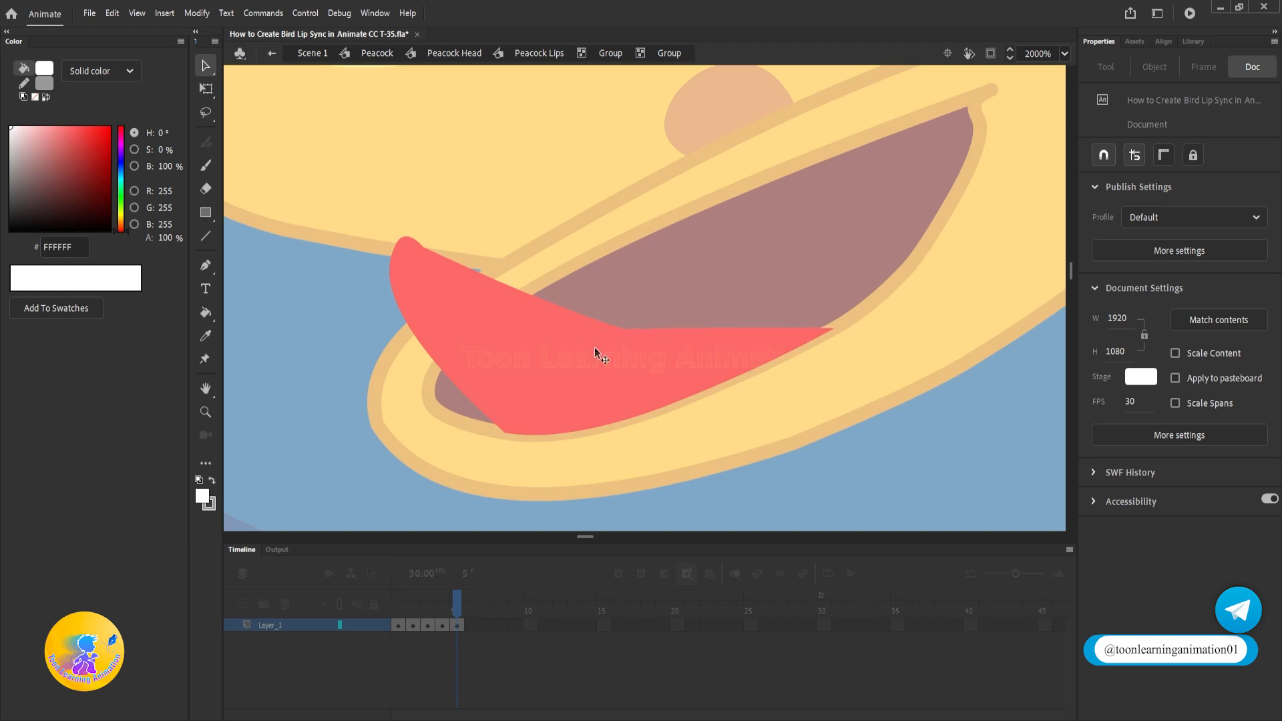
drag(599, 321, 577, 342)
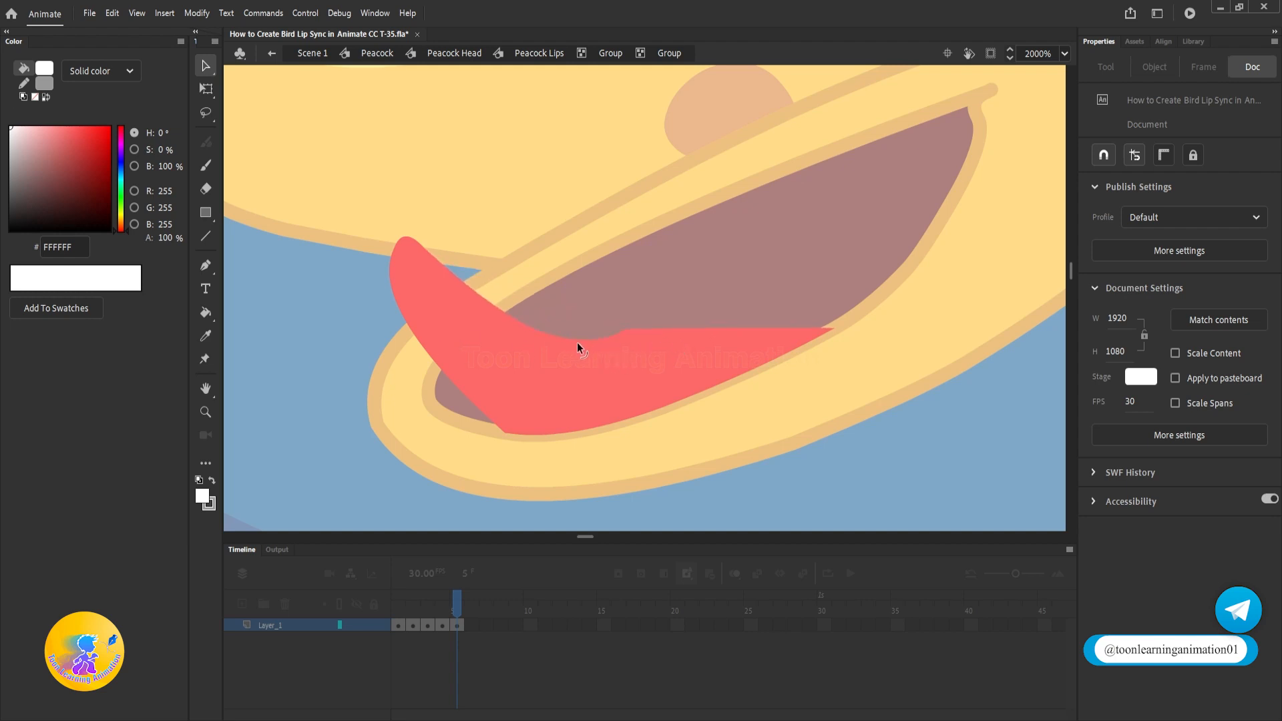
click(683, 332)
click(652, 330)
drag(652, 335, 587, 338)
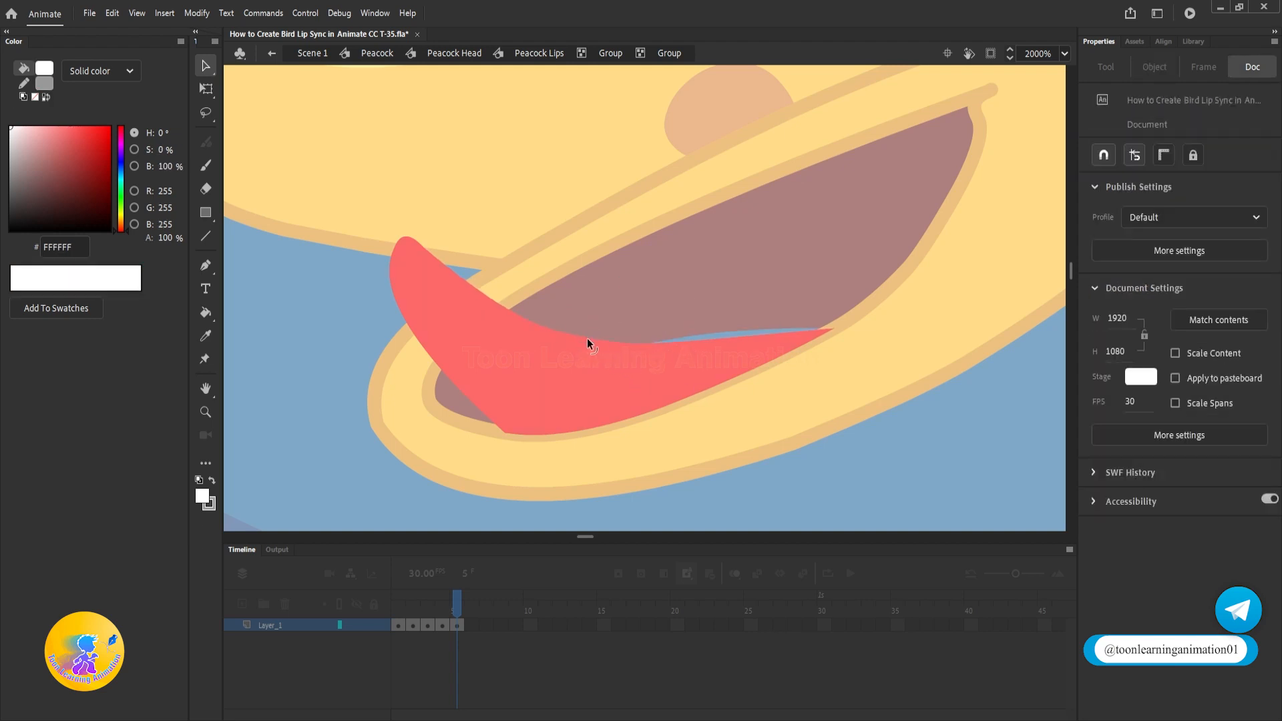
double_click(925, 449)
click(927, 449)
scroll(659, 395, down, 3)
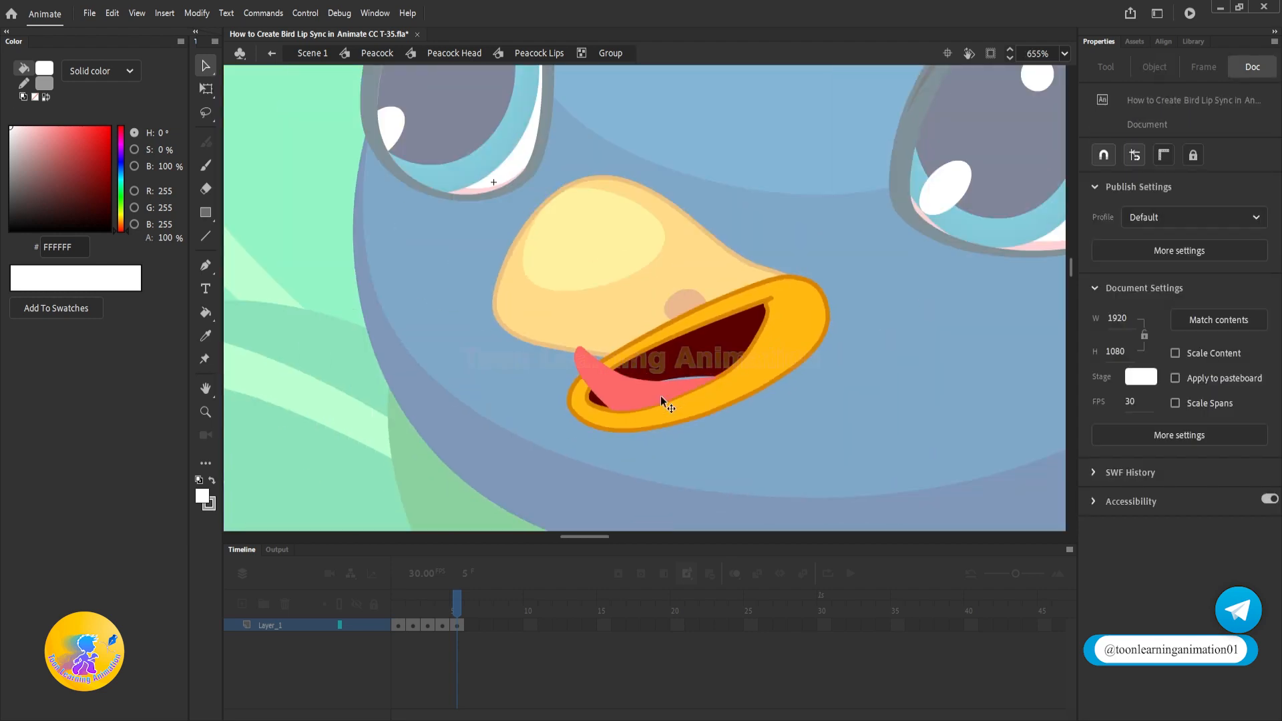
Break the tongue group apart within the lower beak, then regroup the pink fill with its adjoining orange edge
scroll(663, 388, up, 4)
click(644, 394)
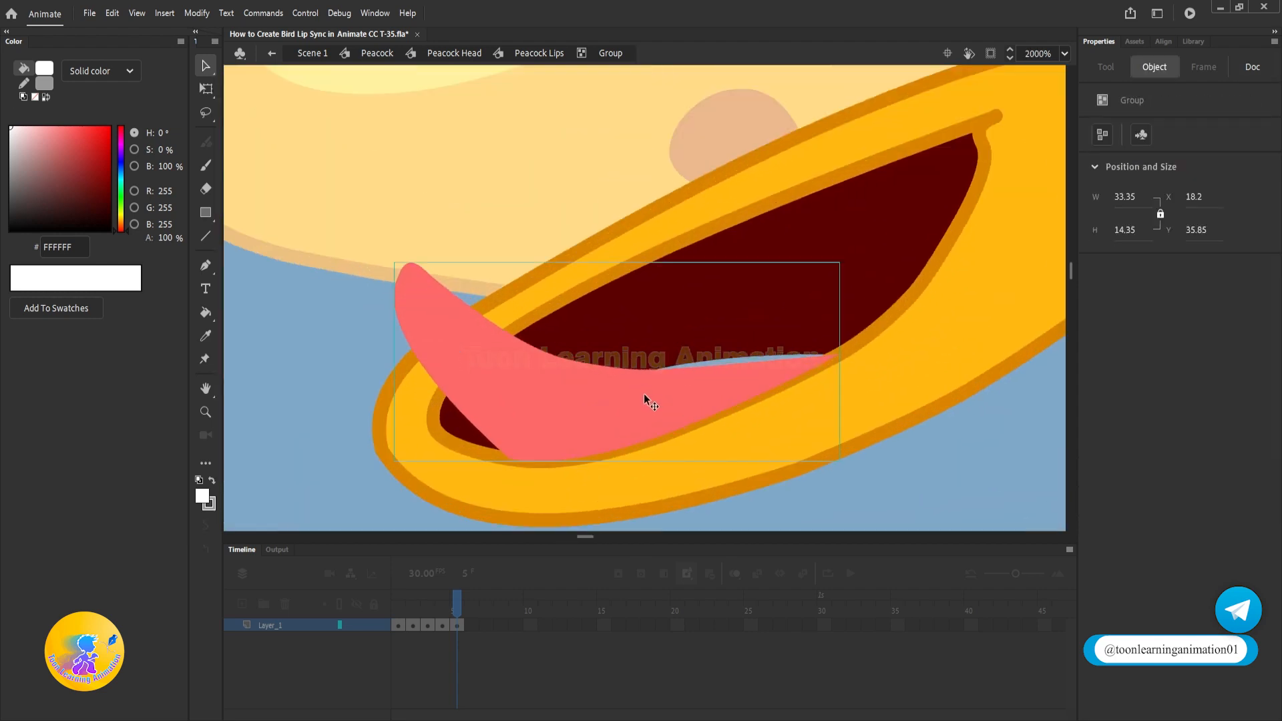
double_click(643, 394)
click(914, 482)
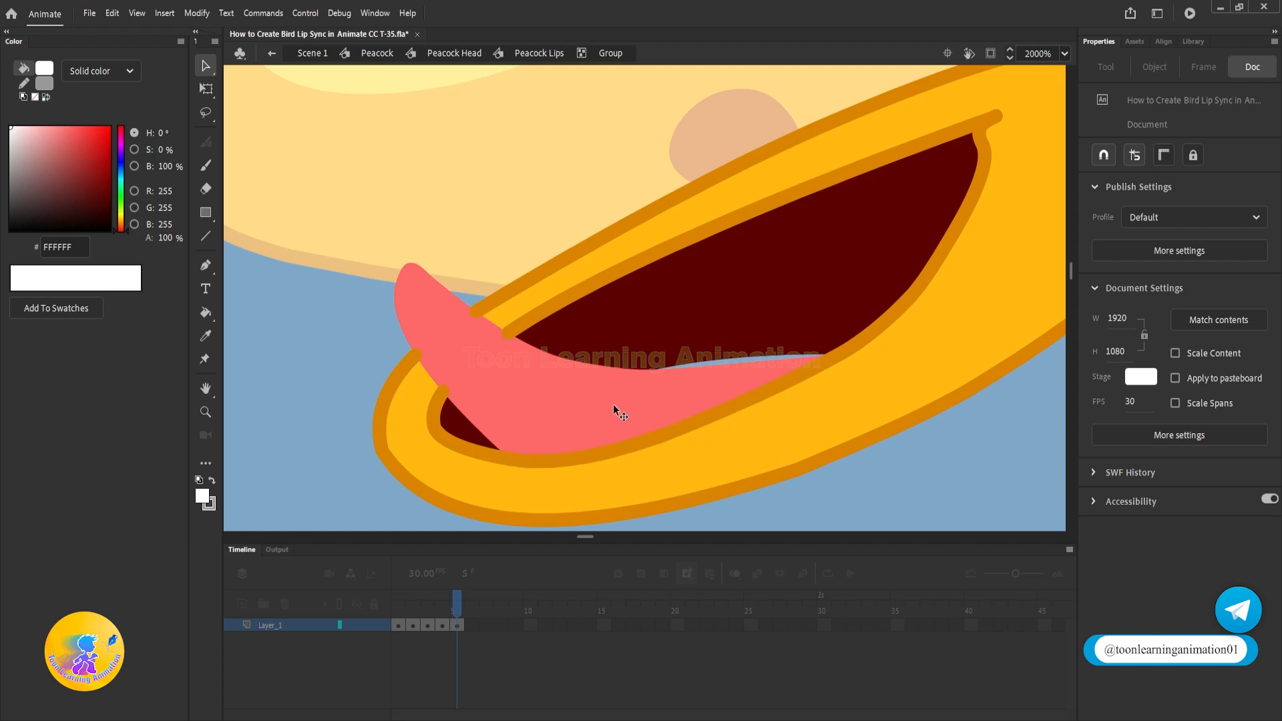
double_click(575, 378)
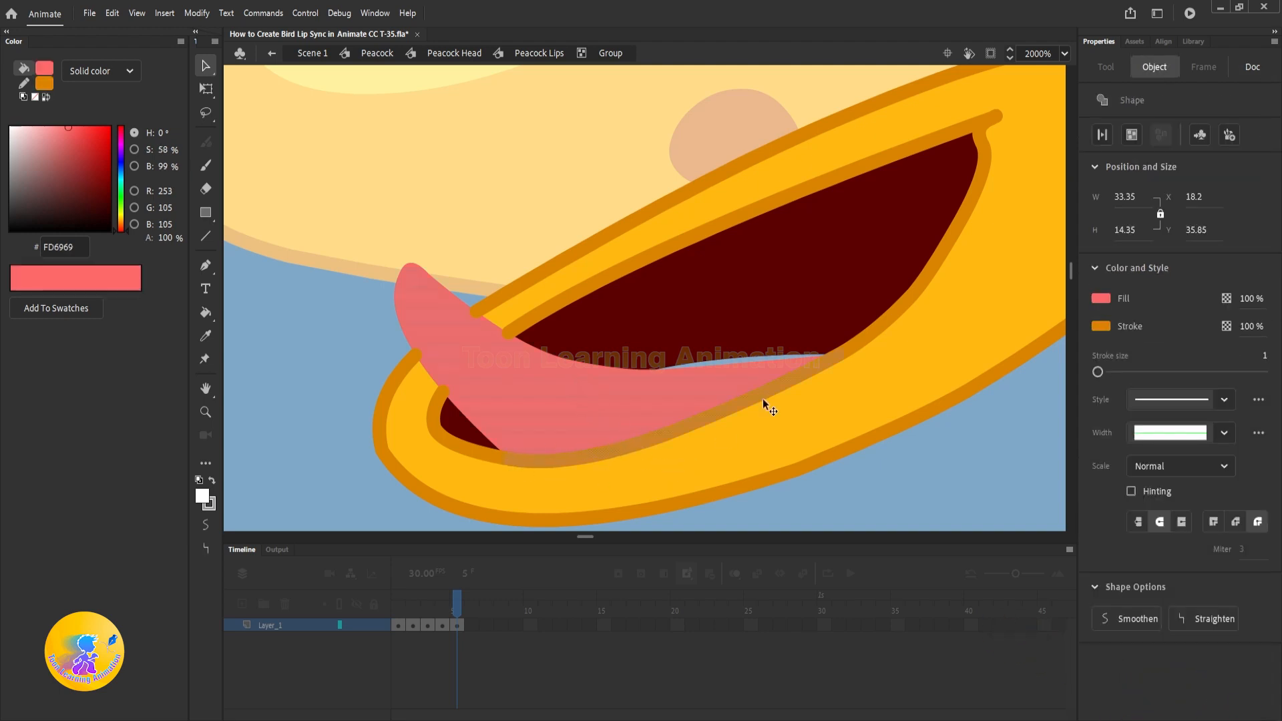
mouse_move(635, 383)
mouse_down()
mouse_move(639, 356)
mouse_move(646, 376)
mouse_up()
key(ctrl+g)
Delete the tongue group from the lower beak artwork
click(952, 473)
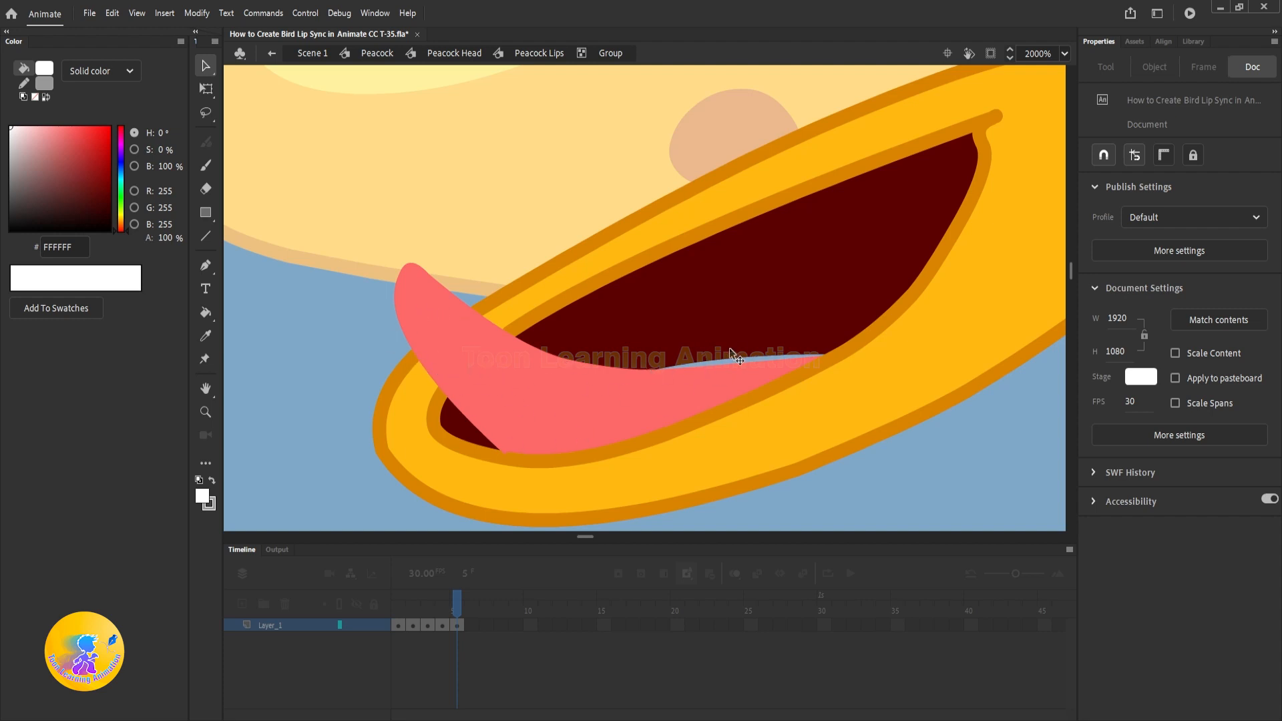
click(526, 378)
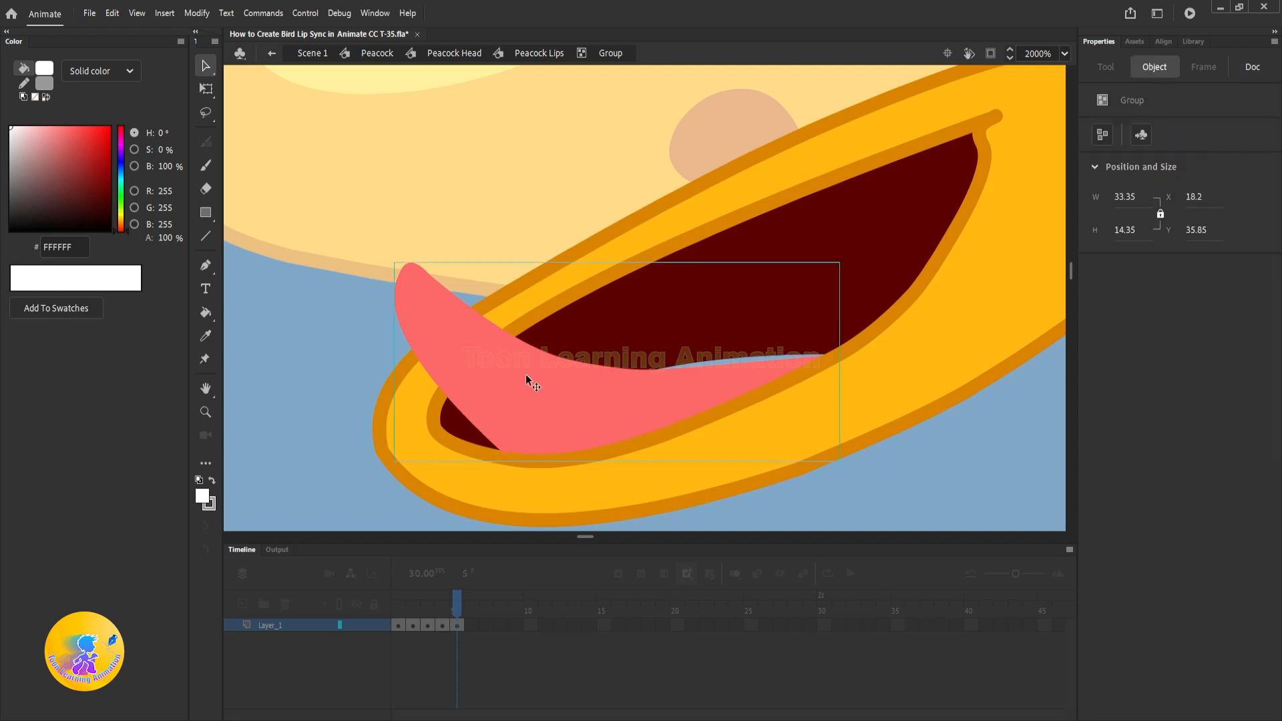
key(Delete)
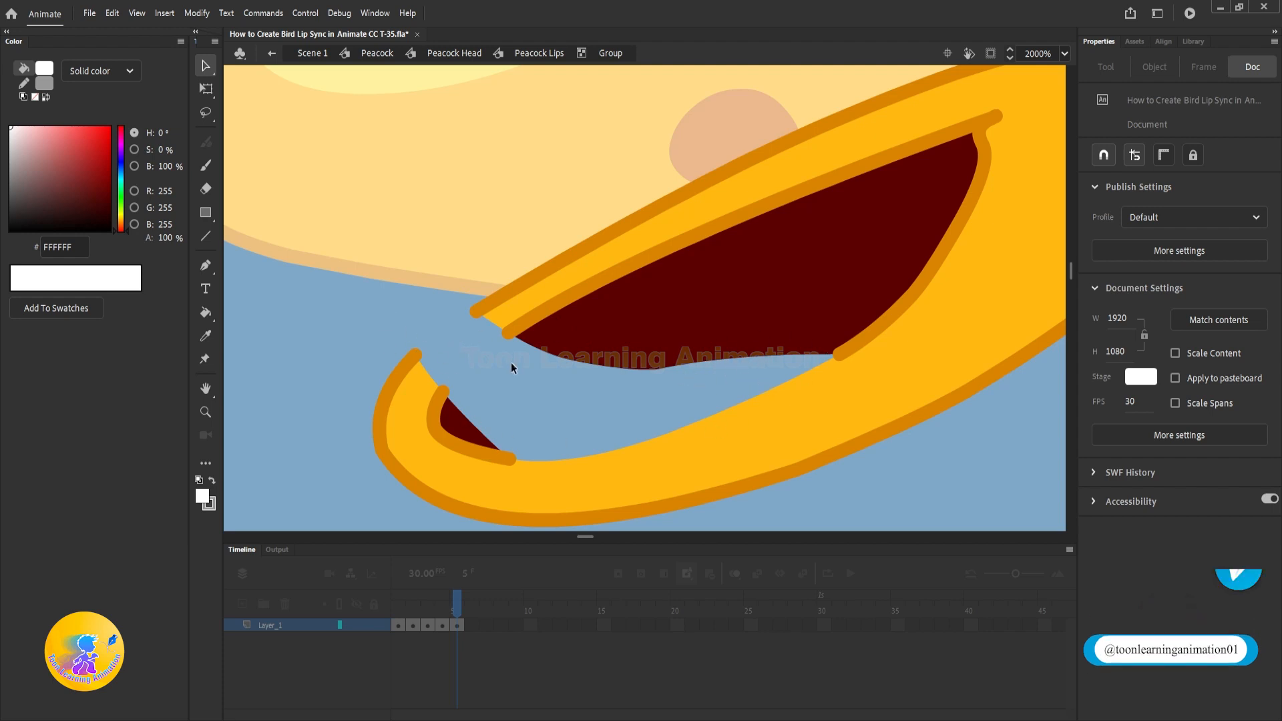
Choose the Line tool and sample the beak outline's dark orange as its stroke color
click(206, 236)
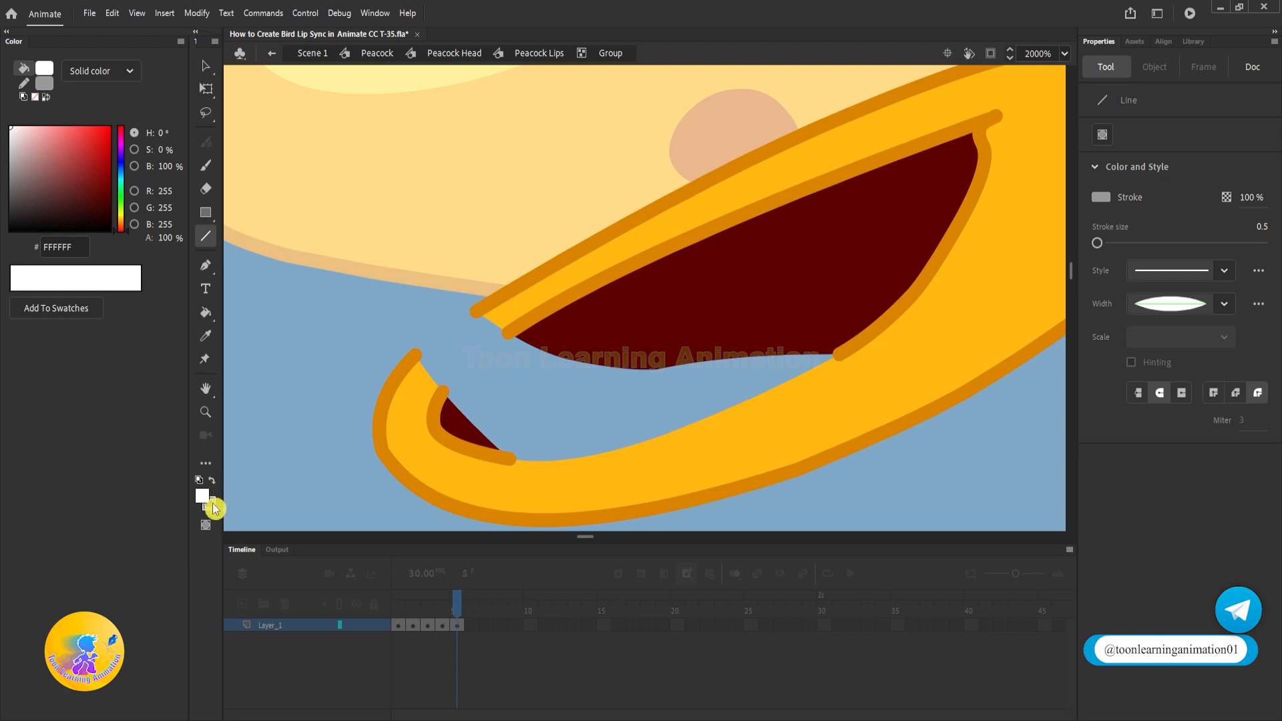
click(211, 506)
click(524, 316)
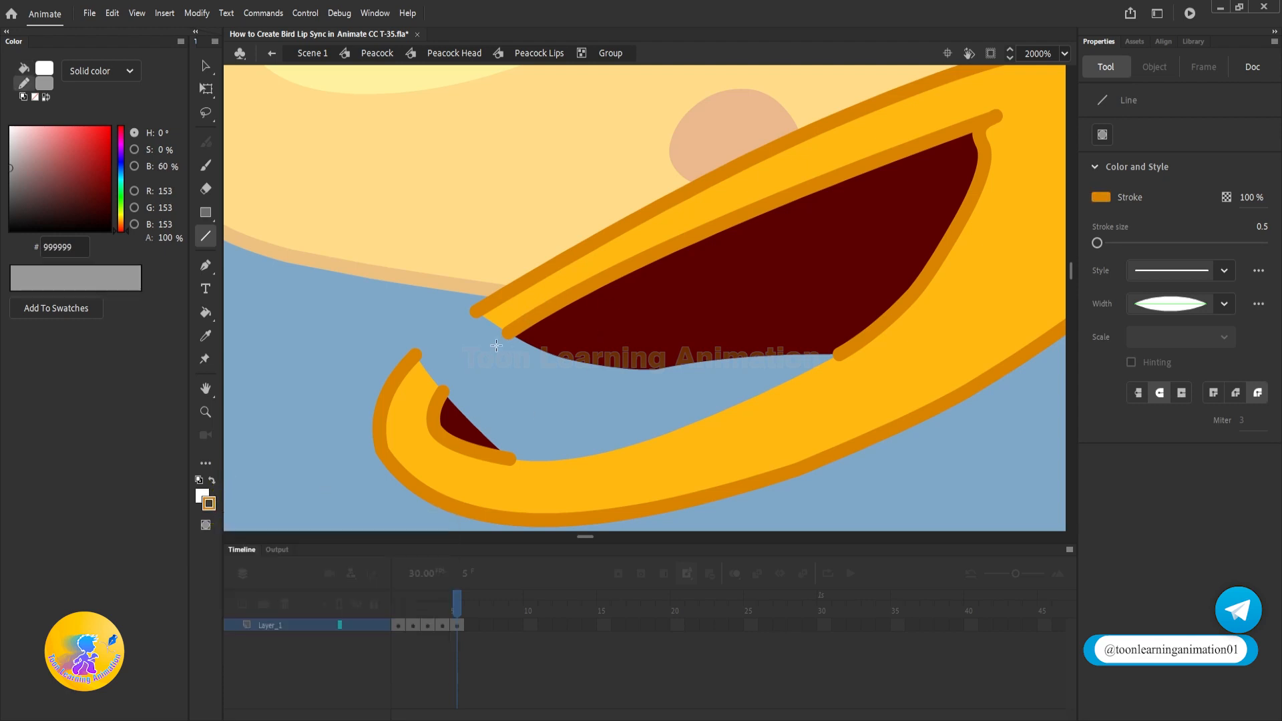
Set the line stroke size to 1 and try a line across the gap in the inner beak outline
drag(509, 332, 446, 390)
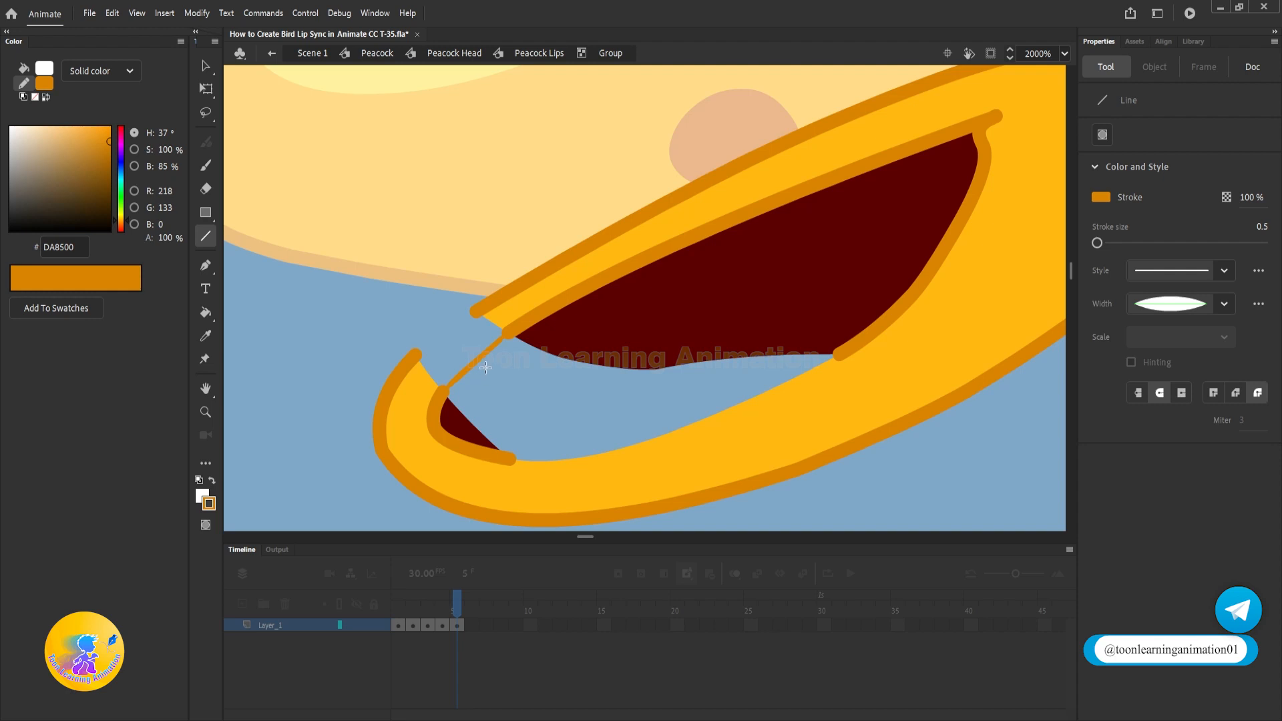
key(ctrl+z)
click(1261, 227)
text(1)
drag(507, 332, 446, 399)
key(ctrl+z)
Change the line's stroke width profile to the uniform one
click(1224, 305)
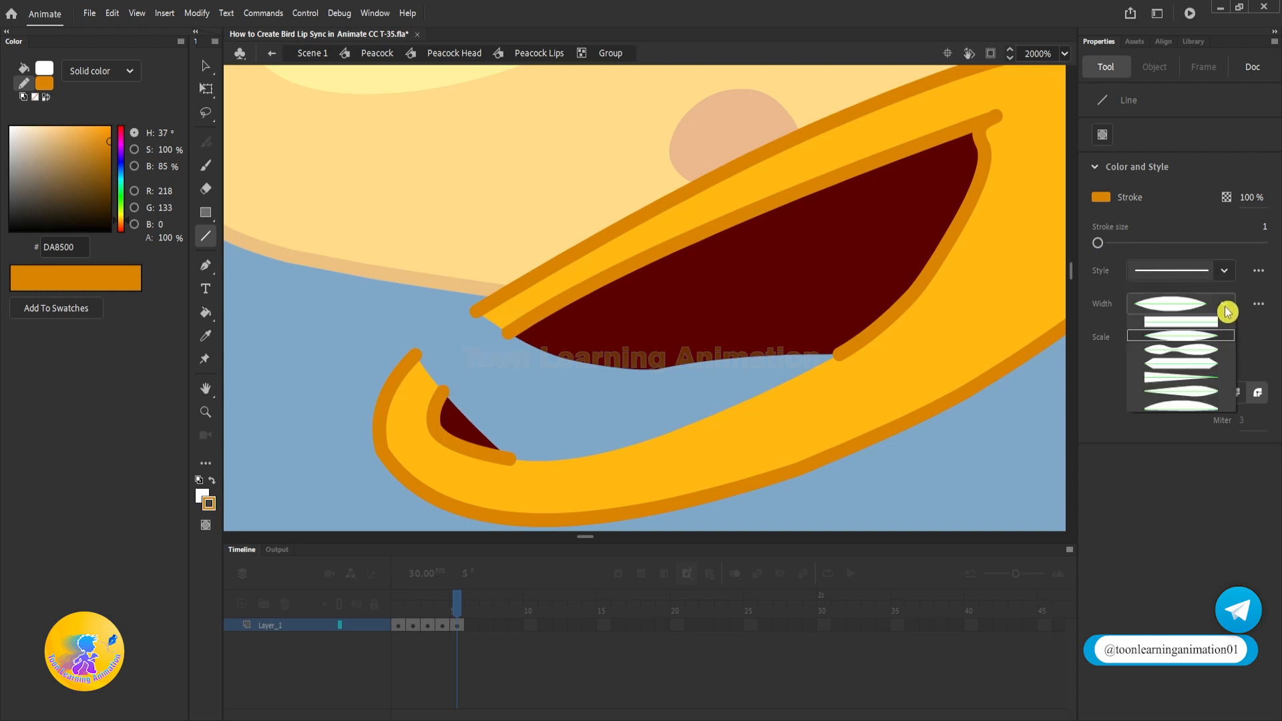
click(1180, 322)
click(1217, 304)
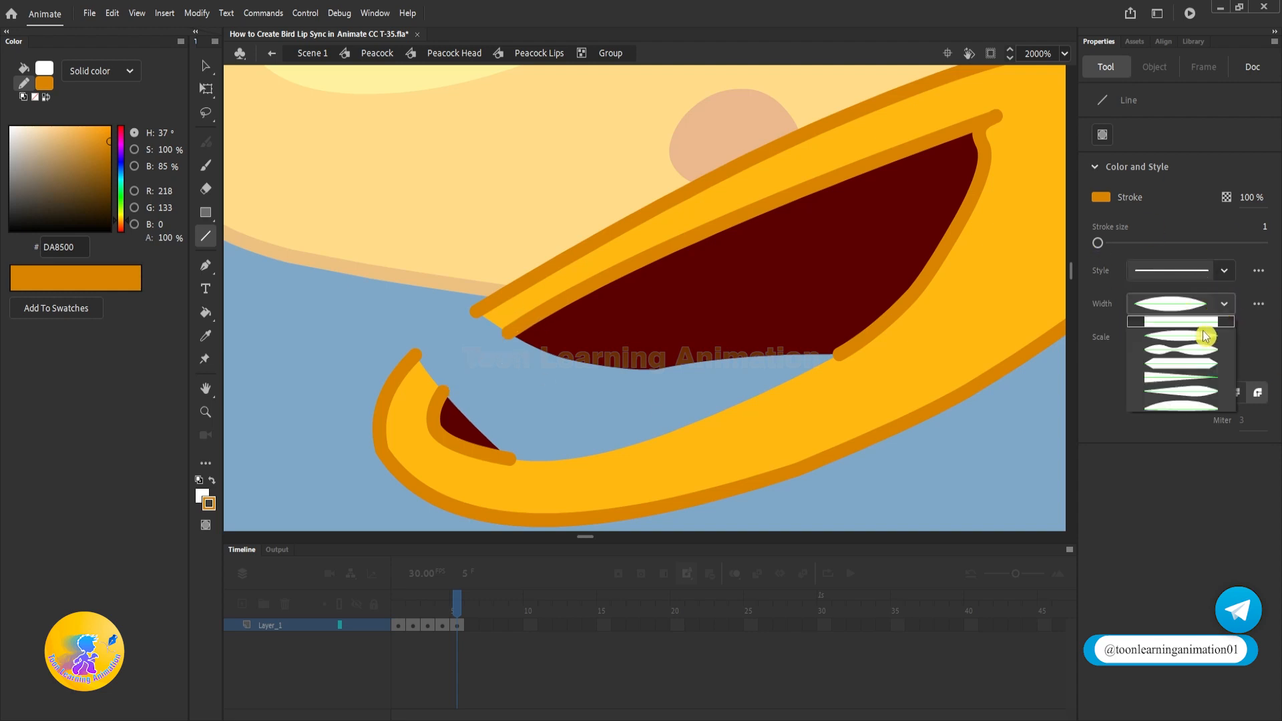
click(1185, 338)
click(1227, 307)
click(1198, 320)
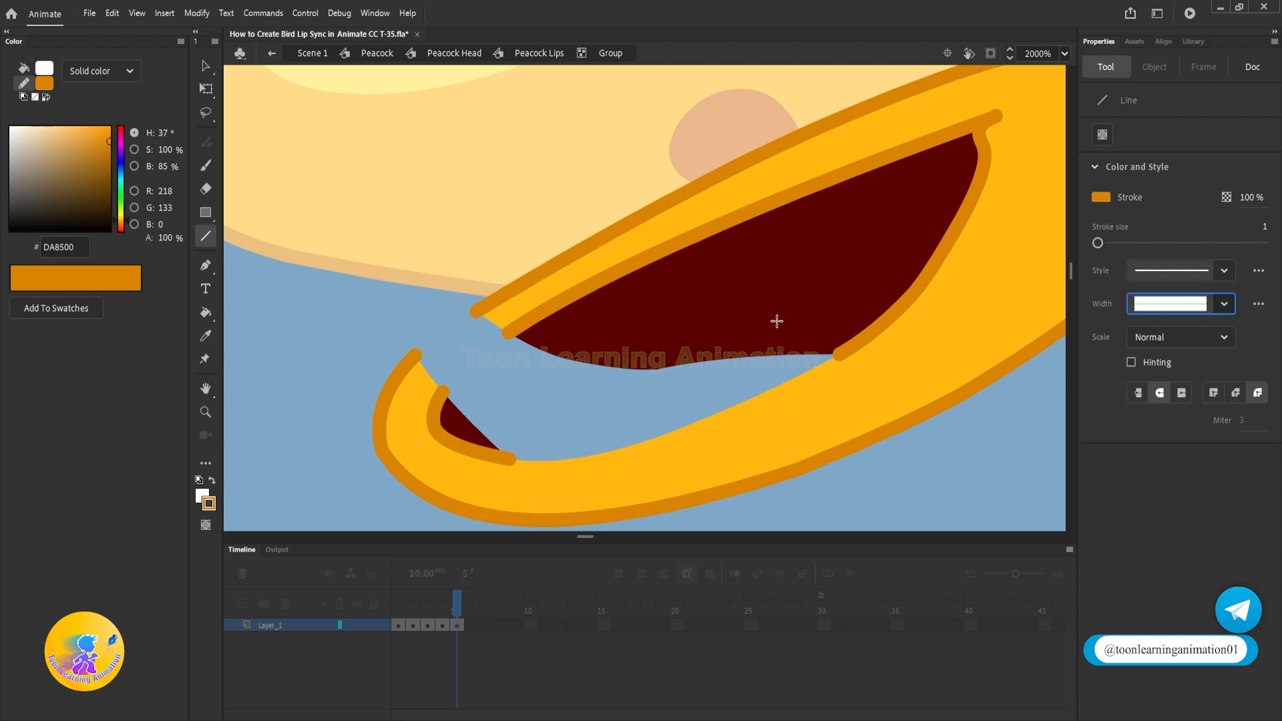
Bridge the inner and outer outline gaps near the lower beak's tip with lines and bend them into smooth curves
drag(507, 331, 446, 396)
key(v)
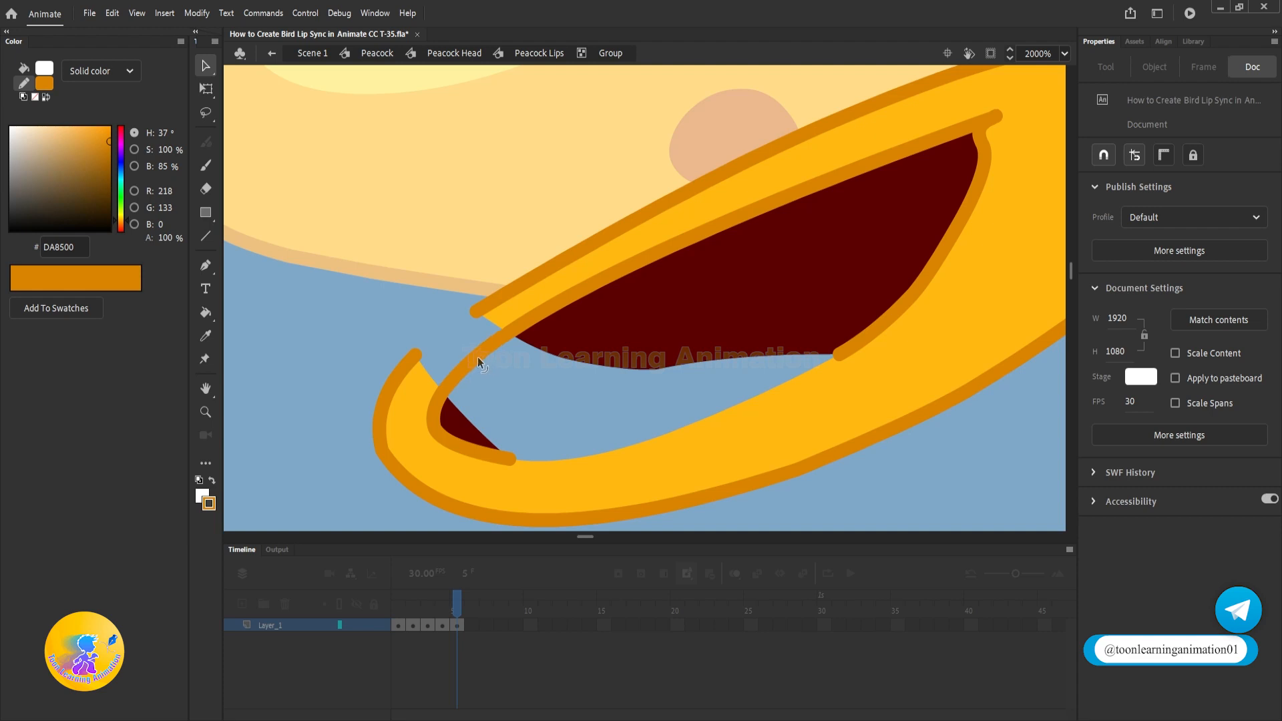
key(n)
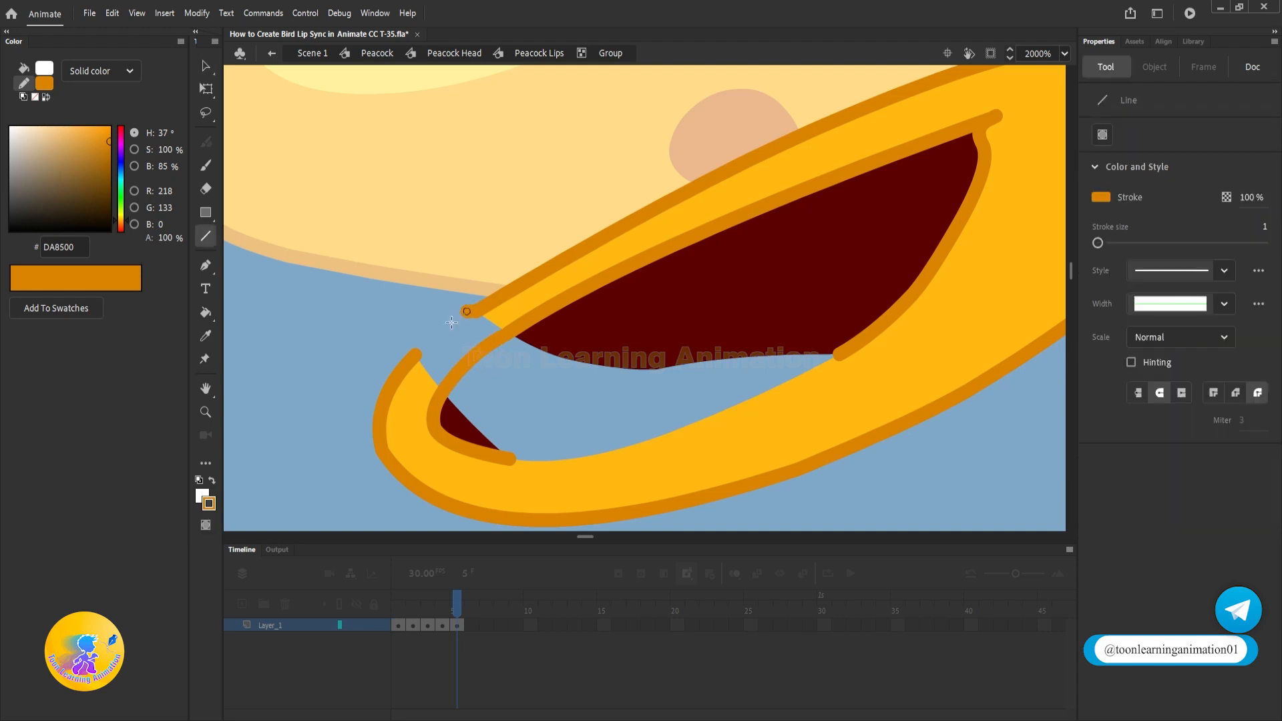
drag(474, 311, 406, 366)
key(v)
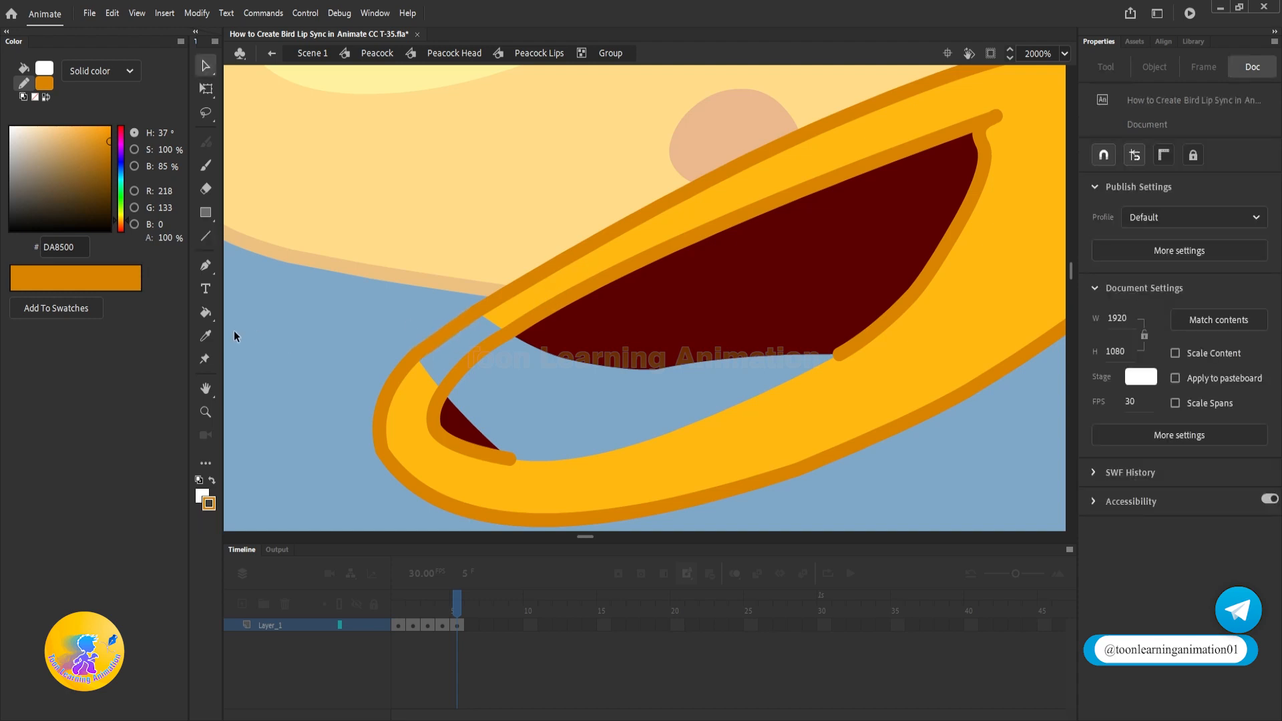
Fill the beak rim gap with the sampled yellow-orange FFB810 and the empty mouth interior with the sampled dark red 5C0000
click(206, 335)
click(531, 294)
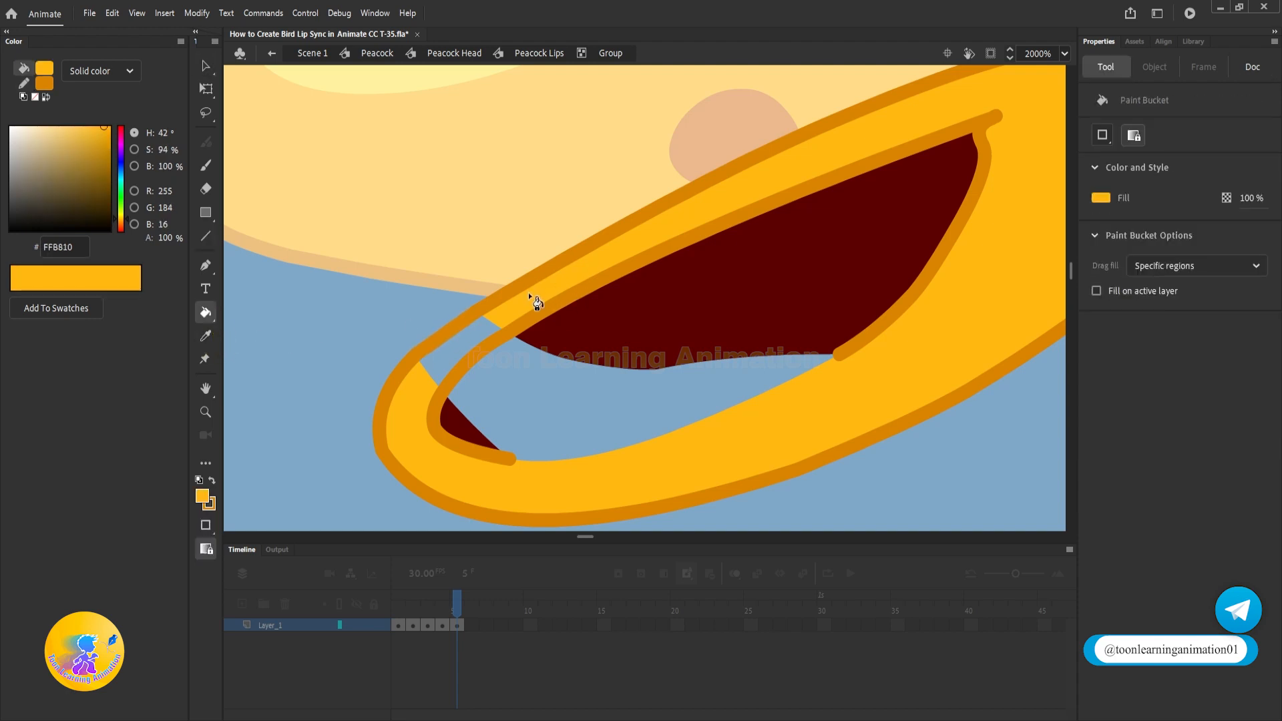
click(470, 342)
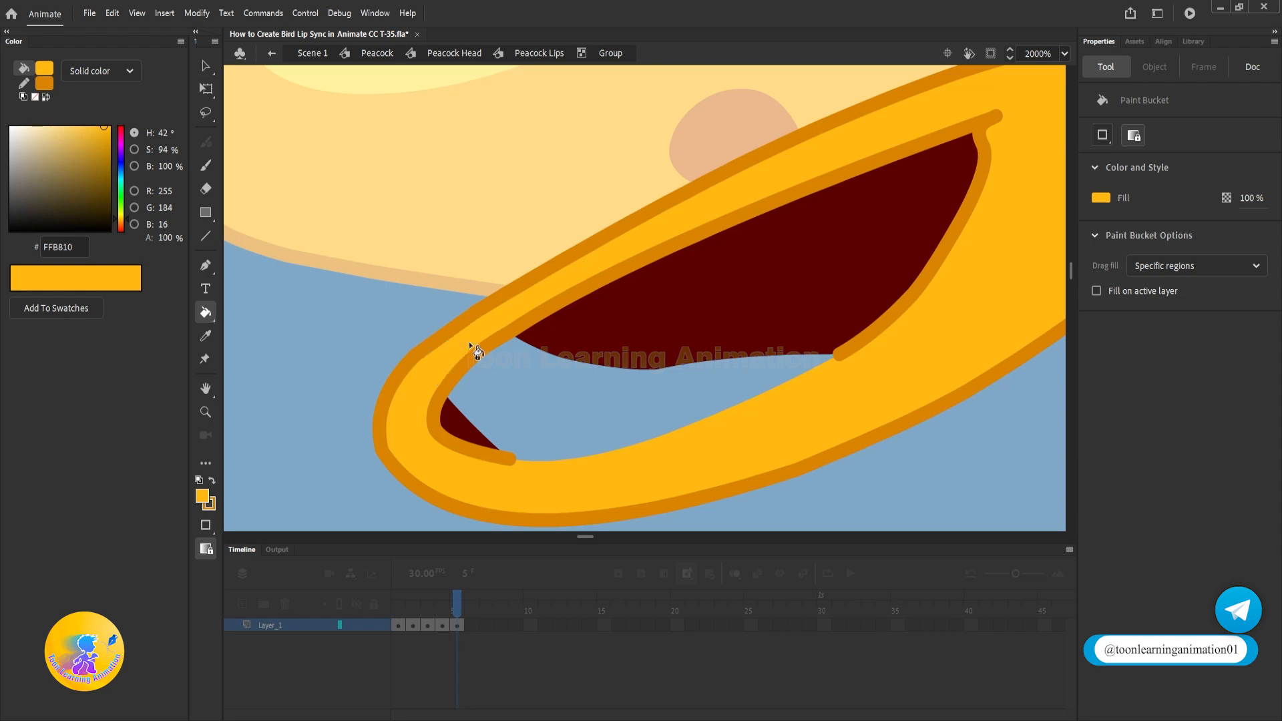
key(i)
click(672, 343)
click(643, 381)
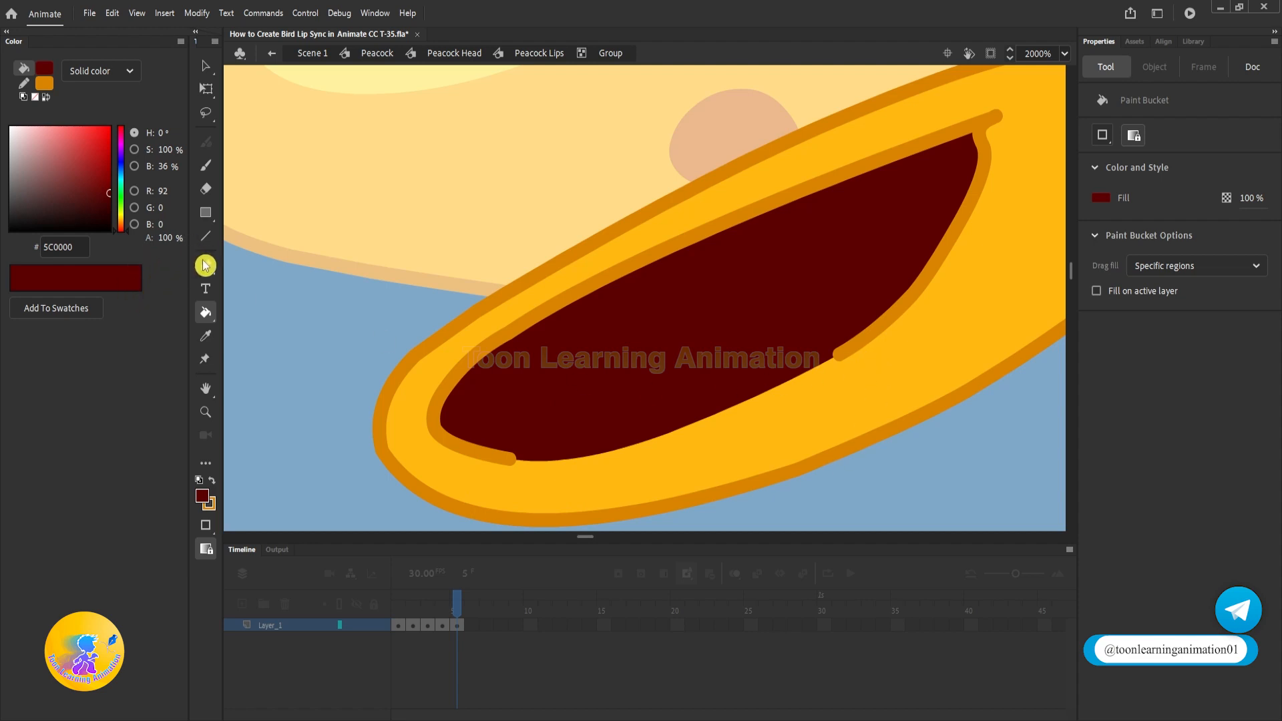
Use the Ink Bottle to outline the mouth interior's lower edge with the beak outline color DA8500
click(209, 503)
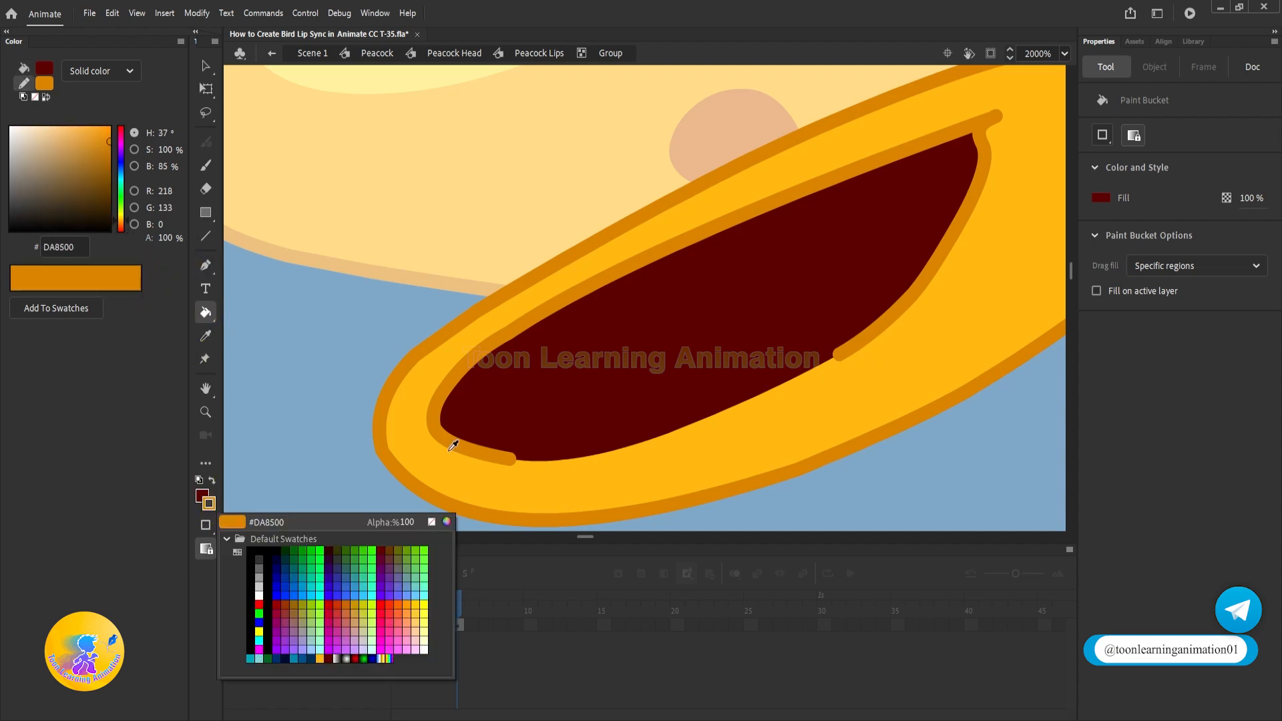
click(451, 442)
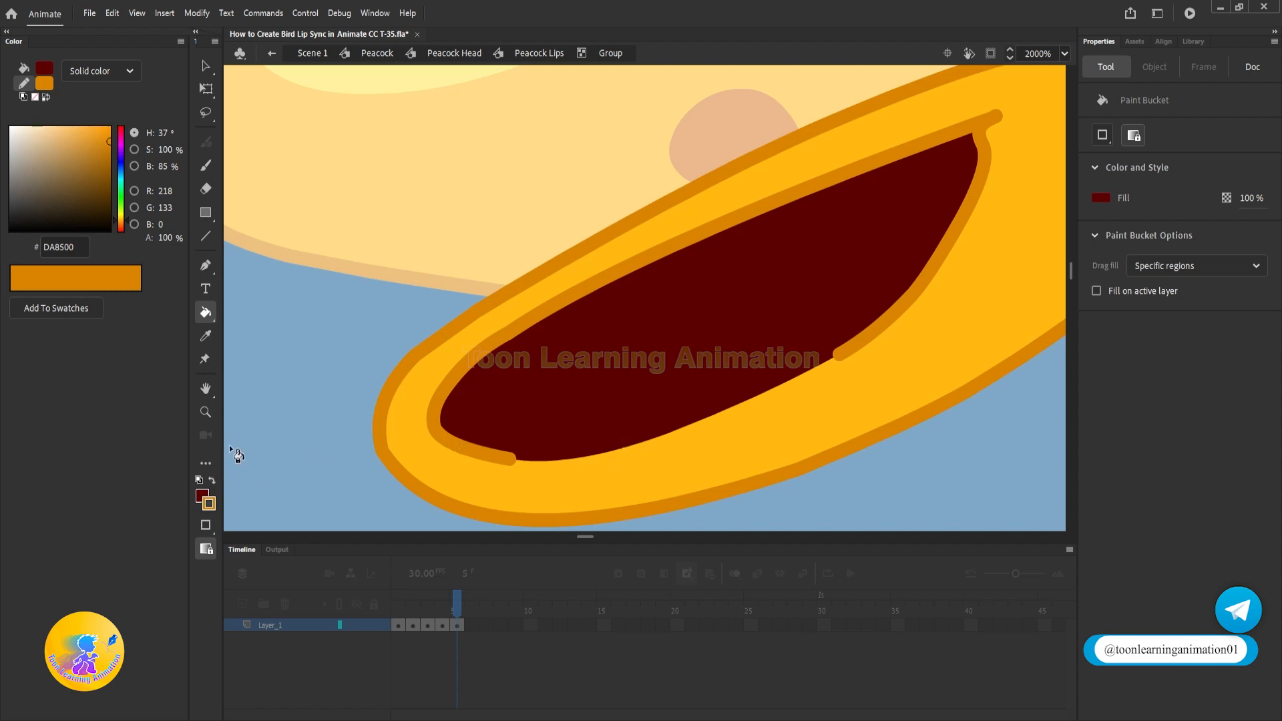
click(213, 504)
click(214, 505)
drag(204, 320, 275, 334)
click(671, 431)
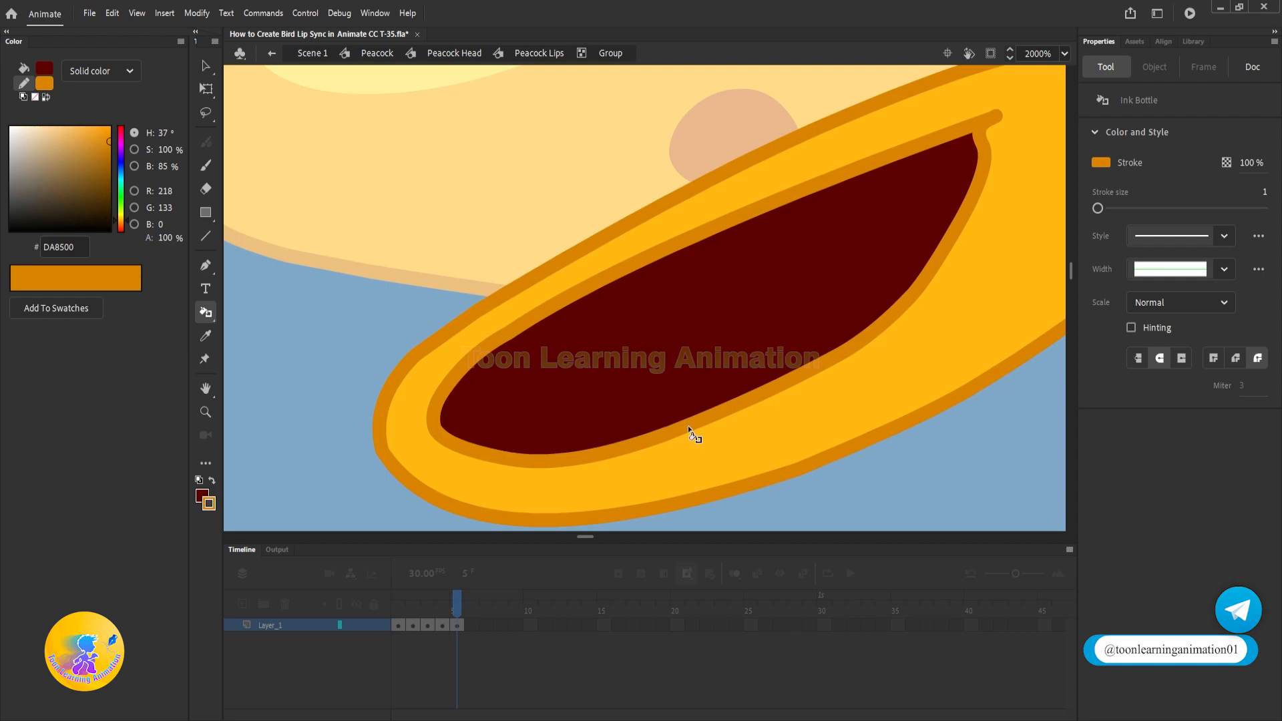
key(v)
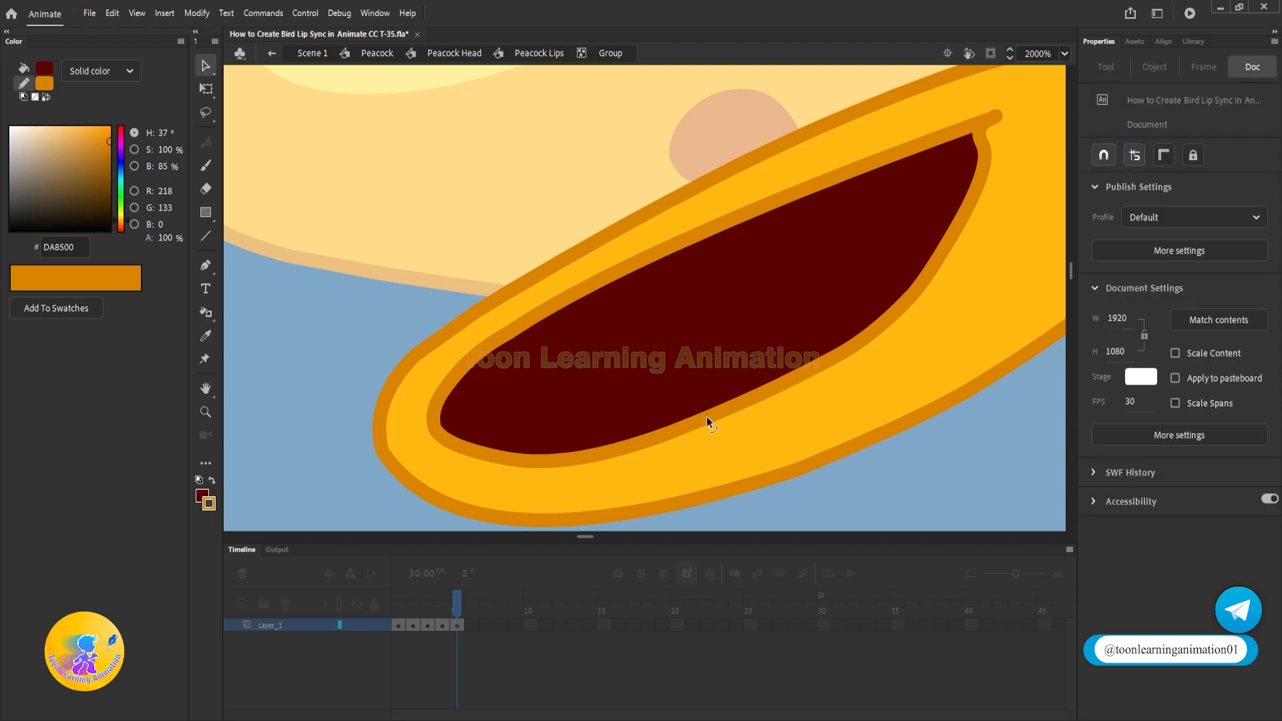
Paste the tongue group in place over the mouth interior and exit the lower beak group
key(ctrl+shift+v)
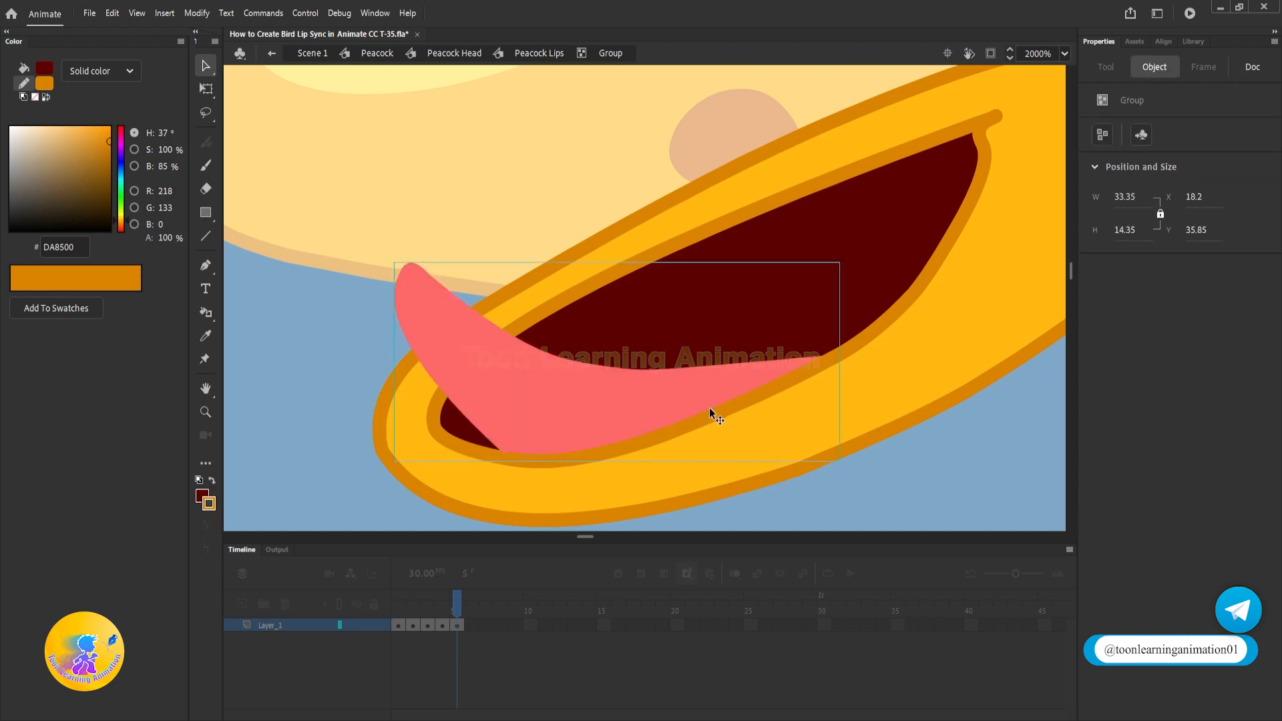
scroll(727, 444, down, 4)
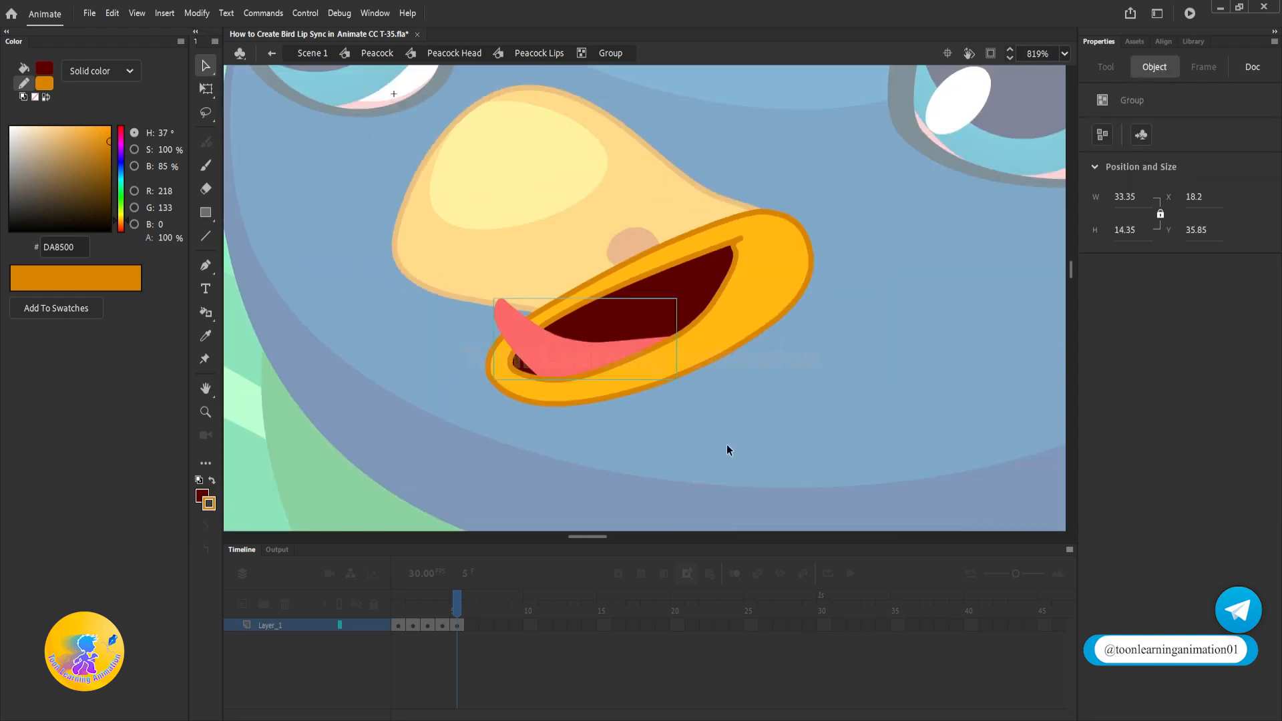
double_click(855, 419)
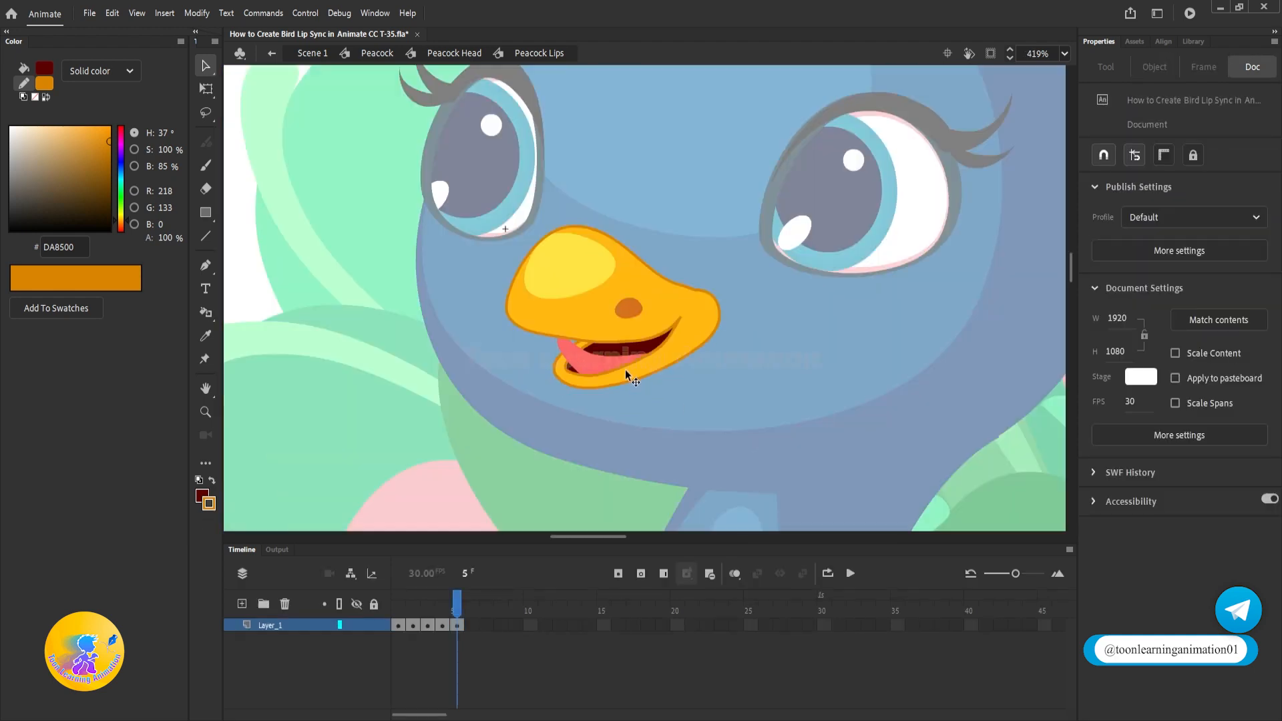
Rotate the lower beak group slightly downward on frame 5 to open the mouth a little wider
scroll(624, 370, down, 3)
scroll(600, 362, up, 2)
key(q)
scroll(600, 367, up, 2)
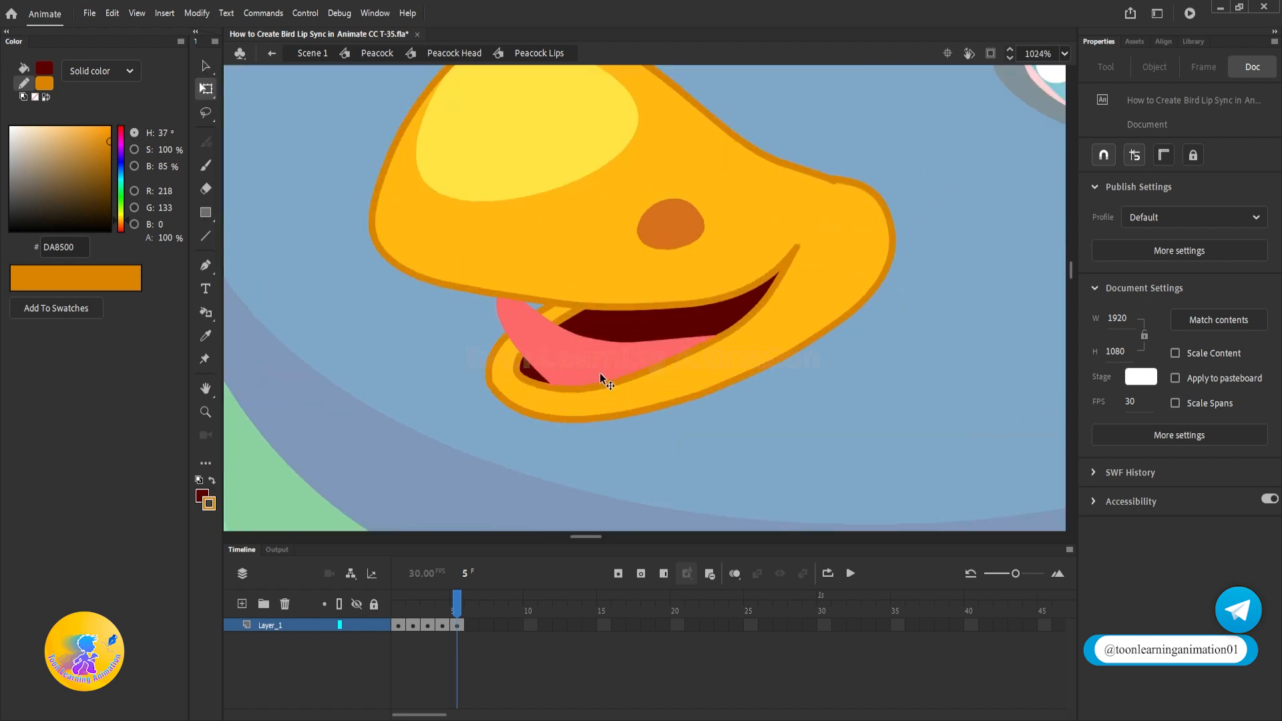
click(584, 387)
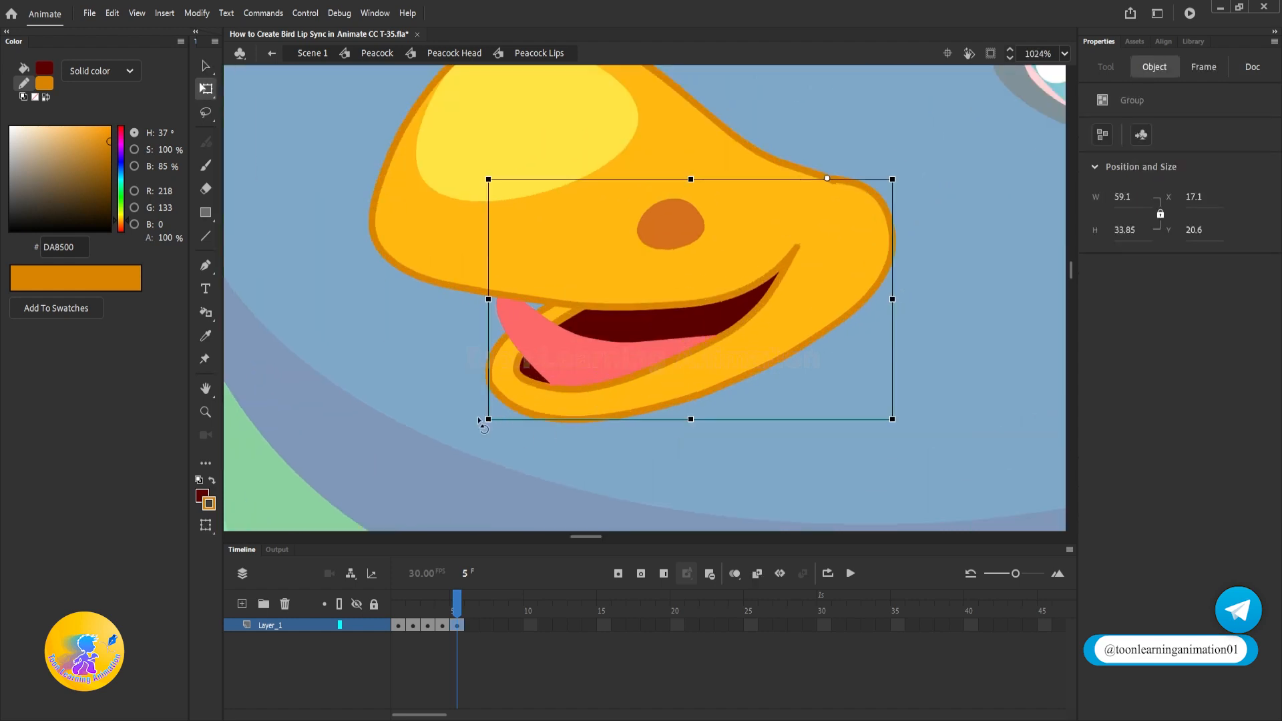
drag(478, 419, 484, 434)
click(446, 403)
scroll(565, 403, down, 3)
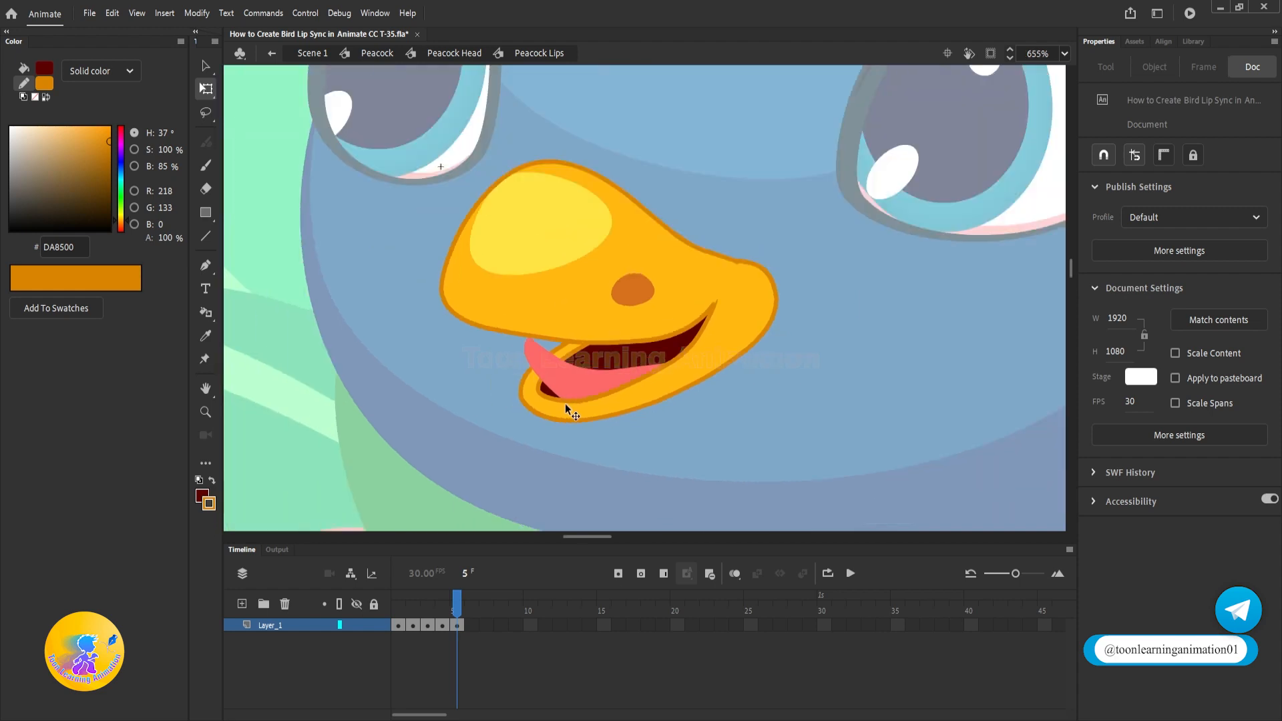
Review the beak's mouth shapes across frames 1 to 5
drag(458, 598, 399, 604)
key(v)
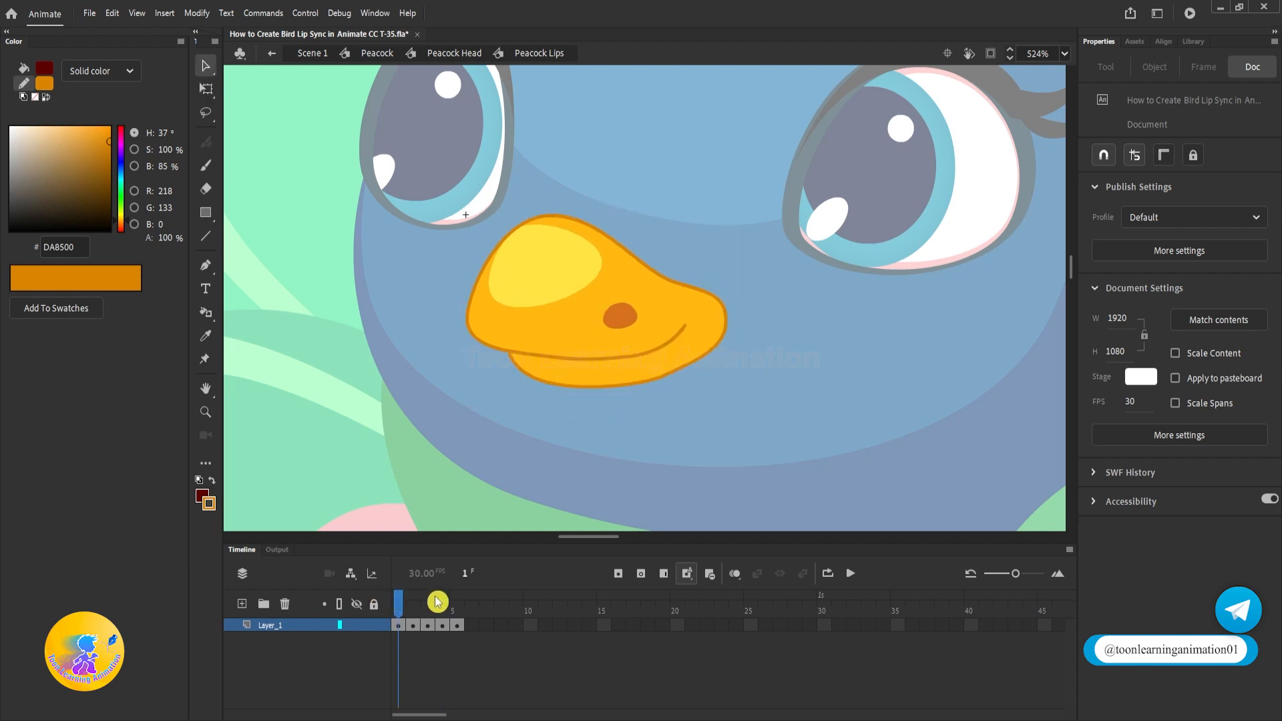
click(459, 613)
scroll(588, 433, up, 3)
click(448, 611)
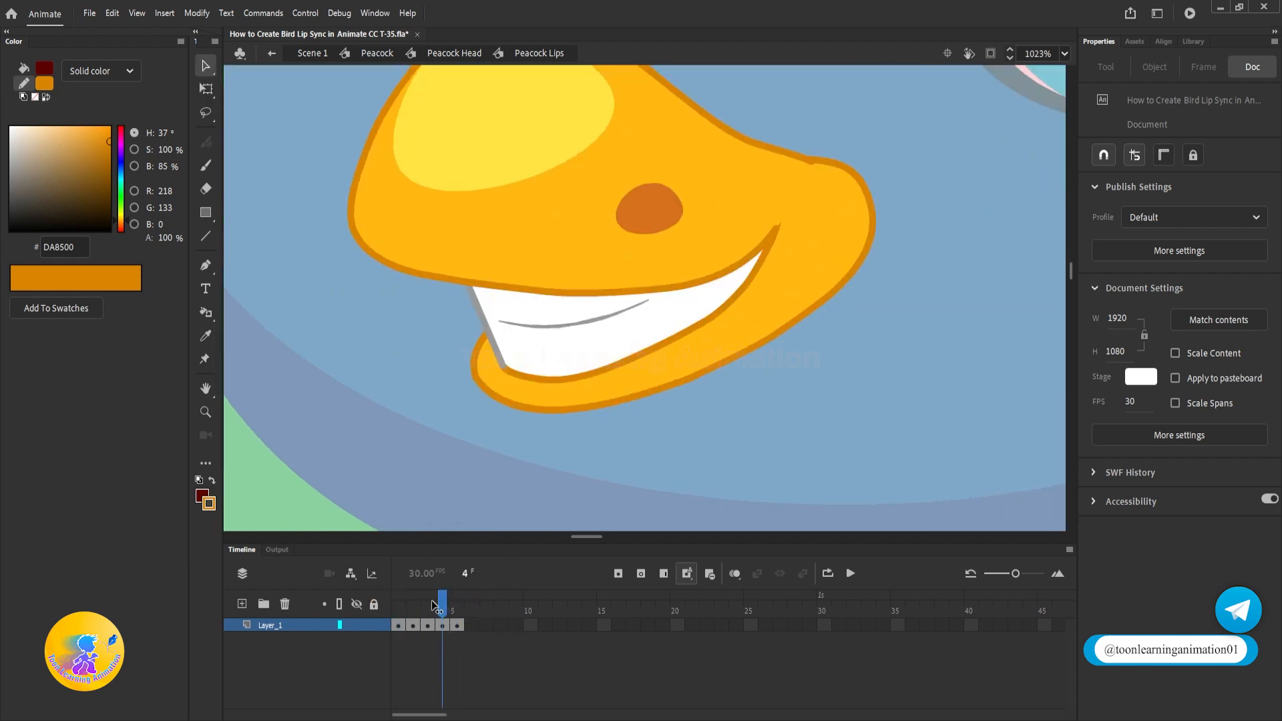
click(443, 615)
click(442, 603)
mouse_move(444, 606)
mouse_down()
mouse_move(458, 611)
mouse_move(442, 628)
mouse_up()
Insert a new keyframe at frame 5, after the teeth mouth, and copy frame 1's closed-beak artwork into it
click(444, 626)
key(F5)
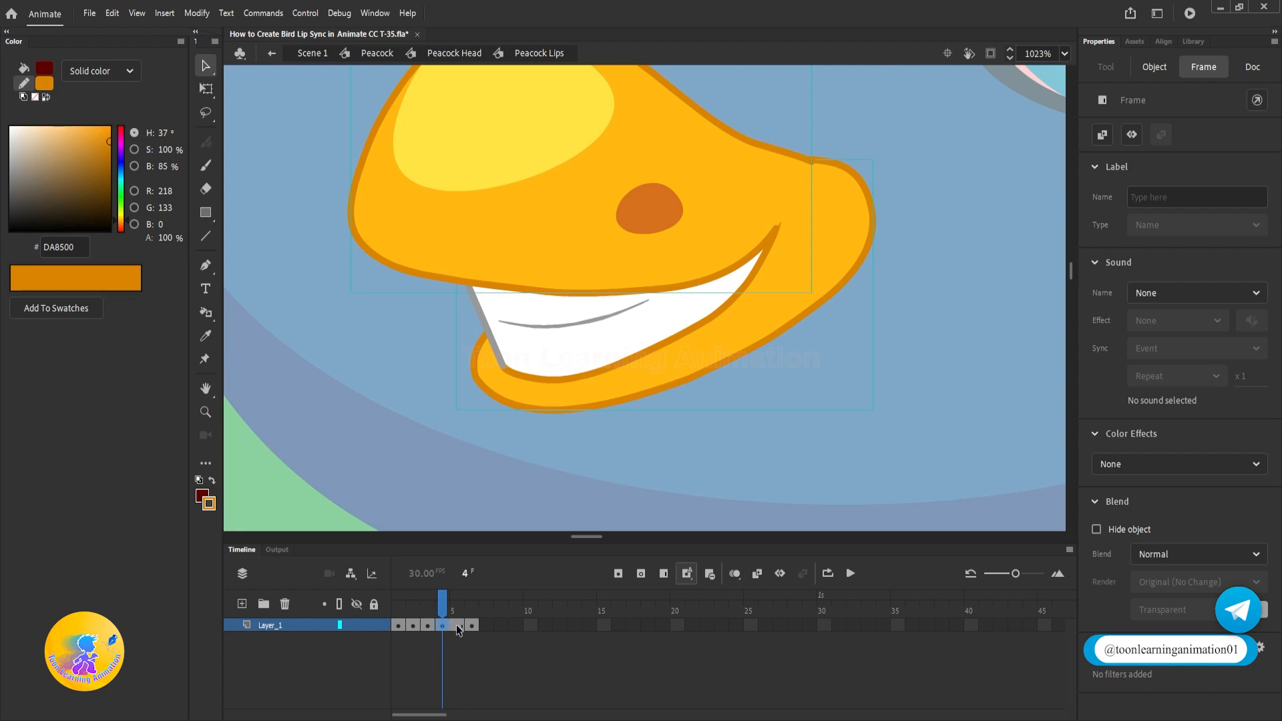
click(457, 625)
key(F6)
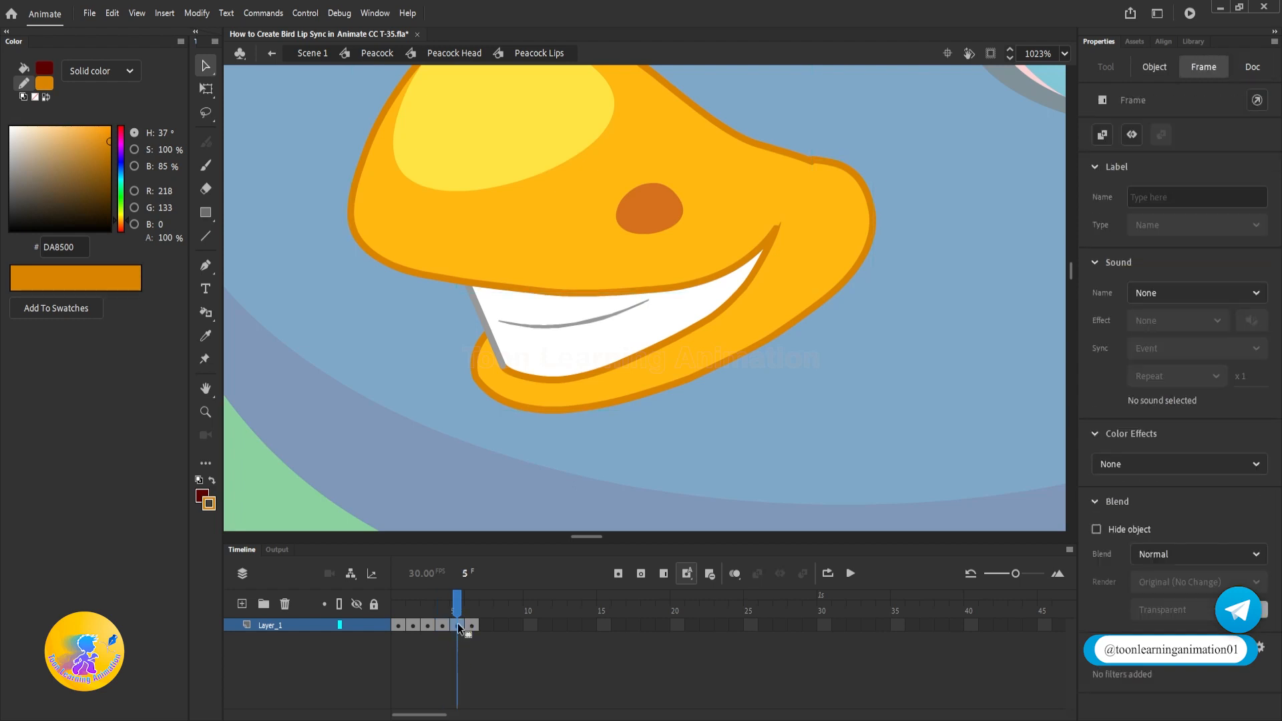
click(397, 626)
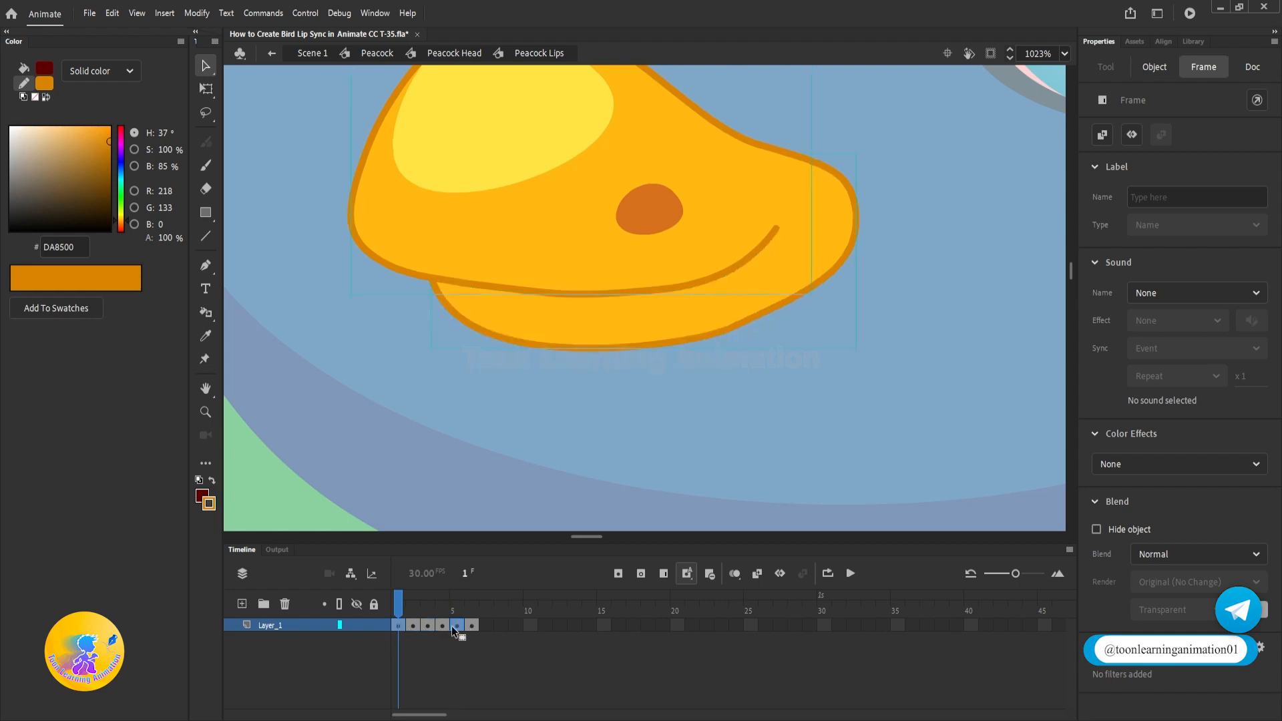
mouse_move(452, 627)
mouse_down()
mouse_move(387, 603)
mouse_move(427, 604)
mouse_move(372, 607)
mouse_move(480, 610)
mouse_move(486, 621)
mouse_move(396, 617)
mouse_move(438, 619)
mouse_move(428, 627)
mouse_move(442, 608)
mouse_up()
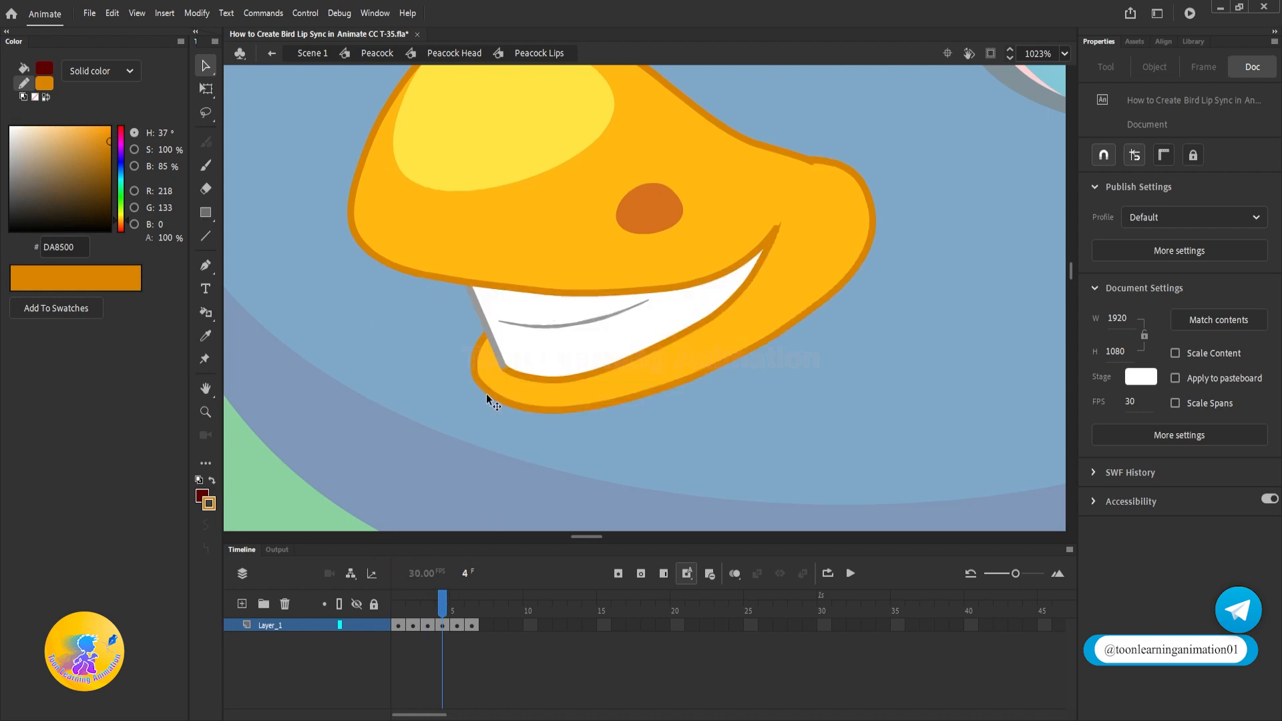
Rotate the upper beak group slightly upward on frame 4 above the teeth
key(q)
drag(685, 432, 707, 491)
click(438, 249)
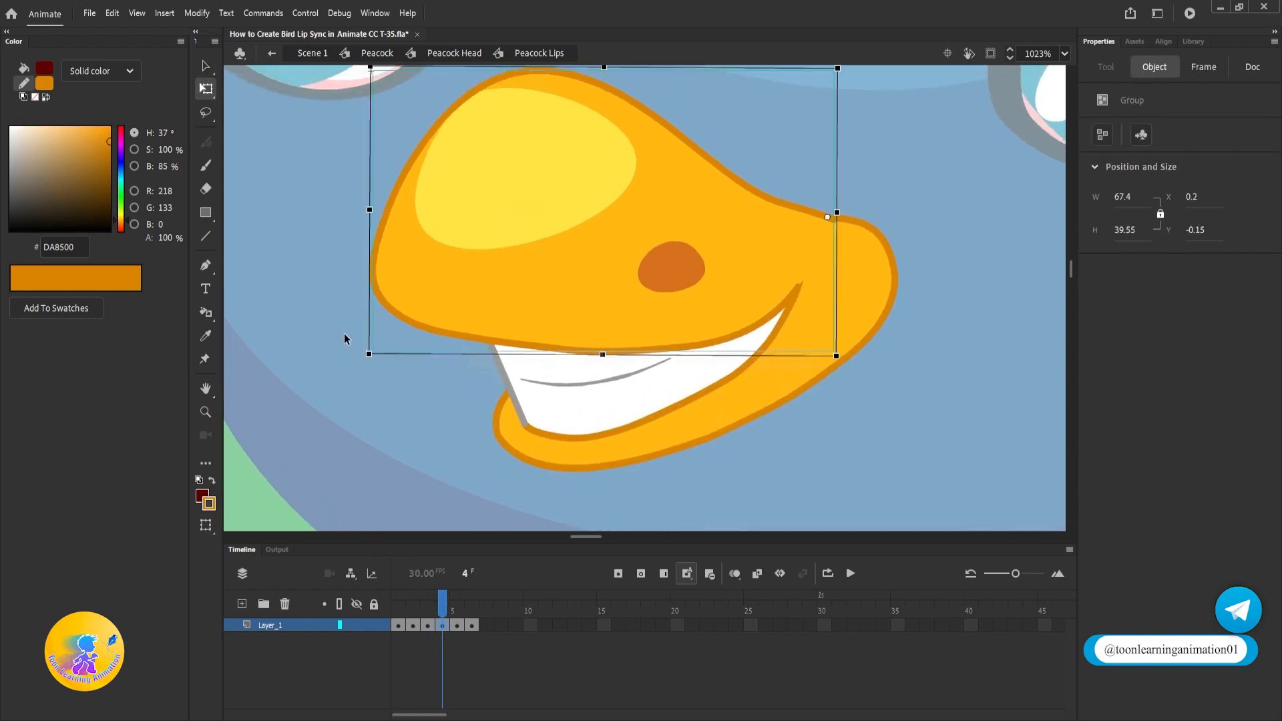
drag(366, 359, 357, 344)
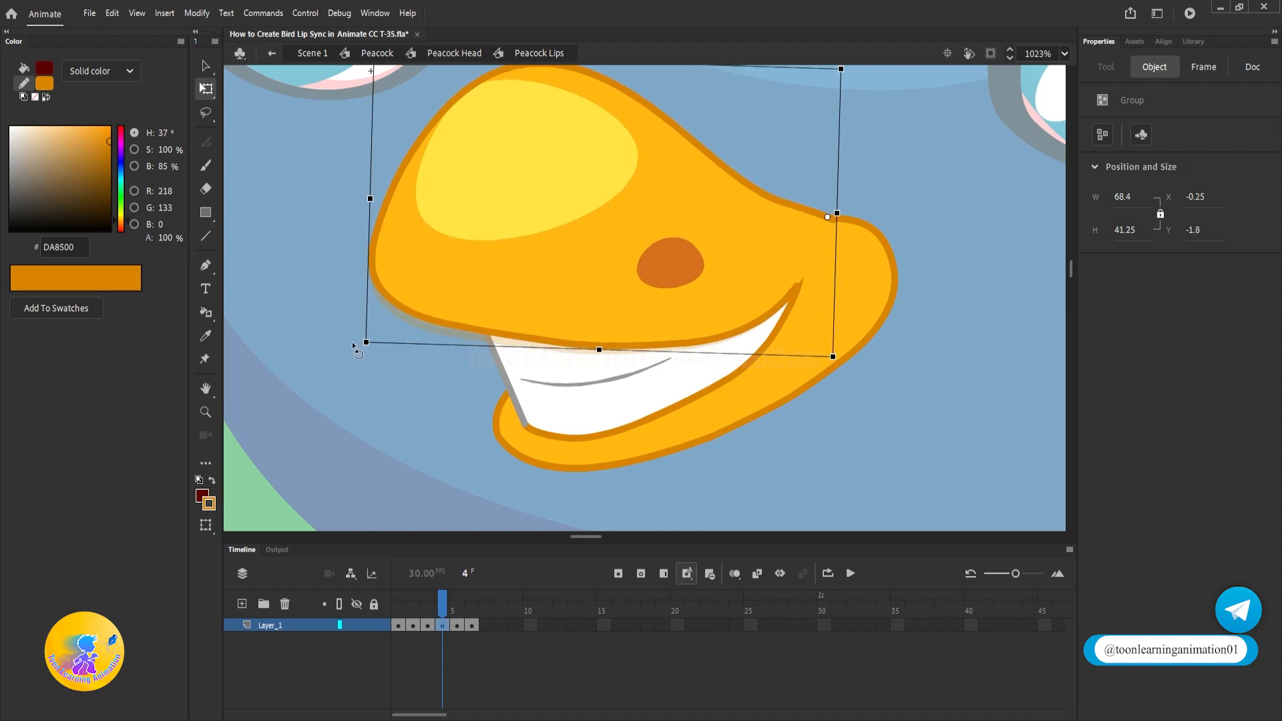
click(442, 623)
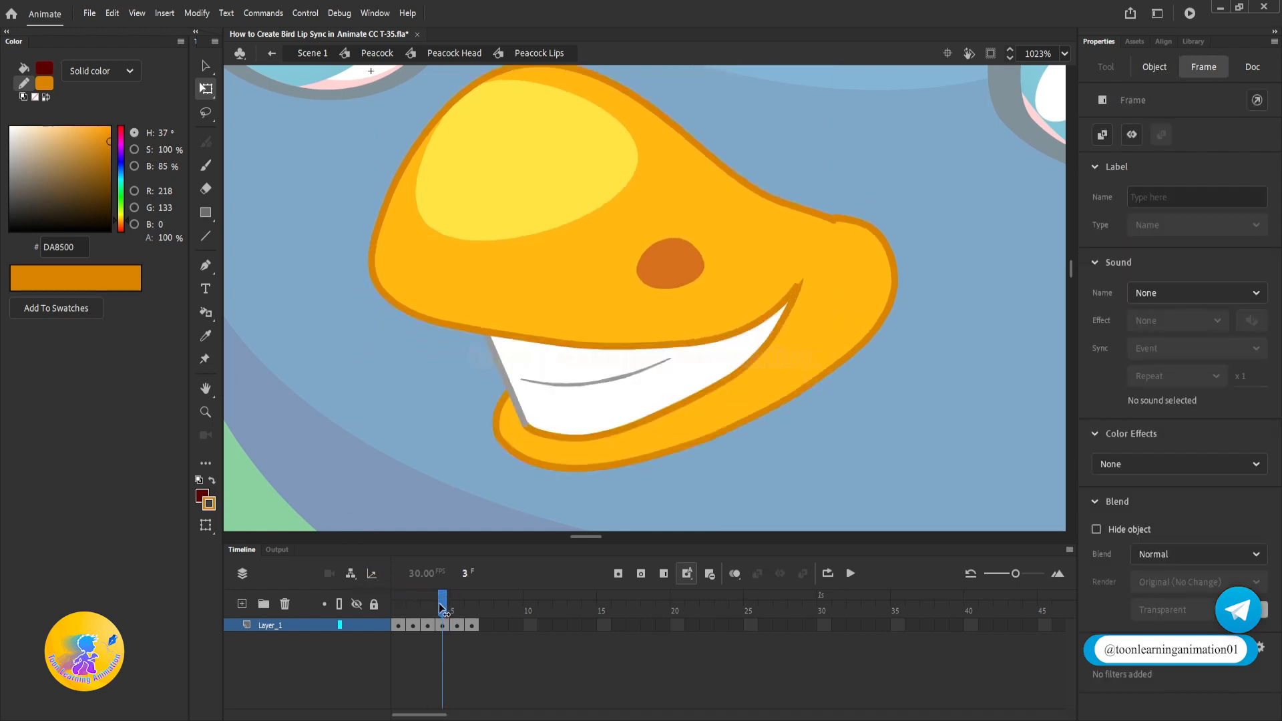
Rotate the upper beak group slightly upward on frame 6, above the protruding tongue
drag(442, 614, 476, 623)
click(514, 314)
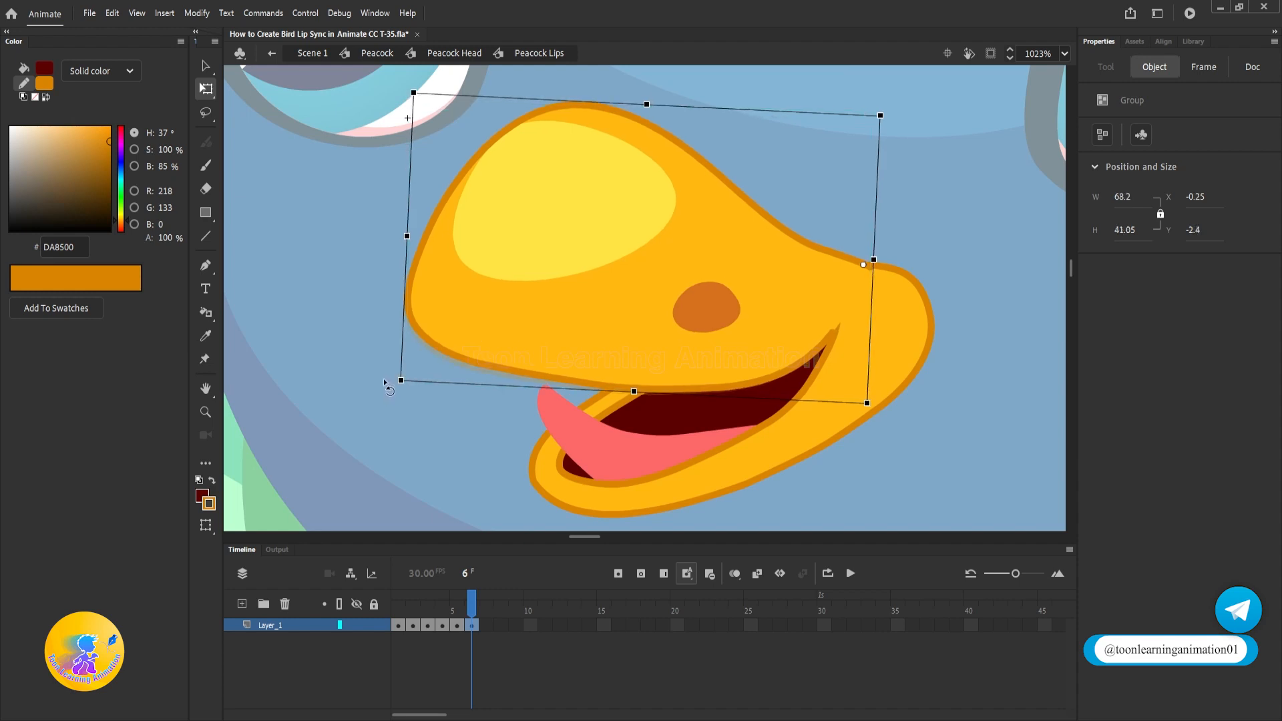
click(465, 604)
drag(464, 598, 475, 605)
drag(673, 421, 579, 321)
key(v)
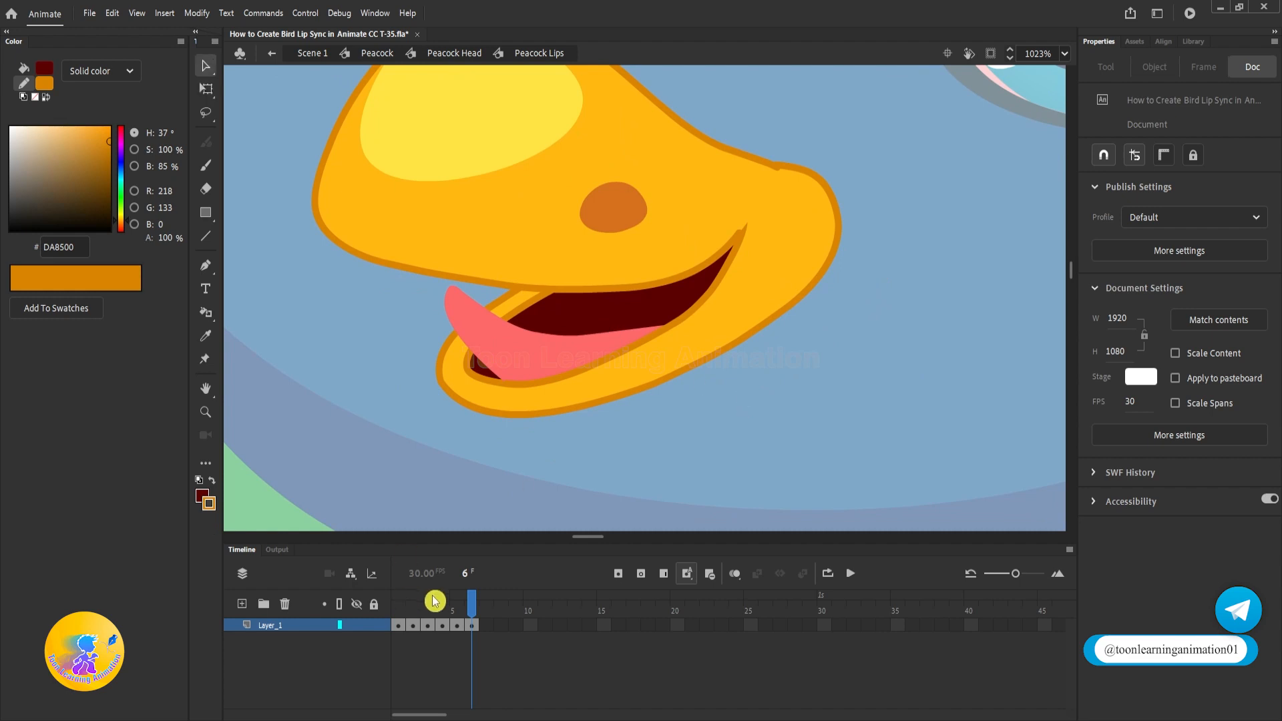
Add a keyframe at frame 7 and replace its artwork with the closed beak from frame 5
click(485, 625)
key(F6)
click(483, 627)
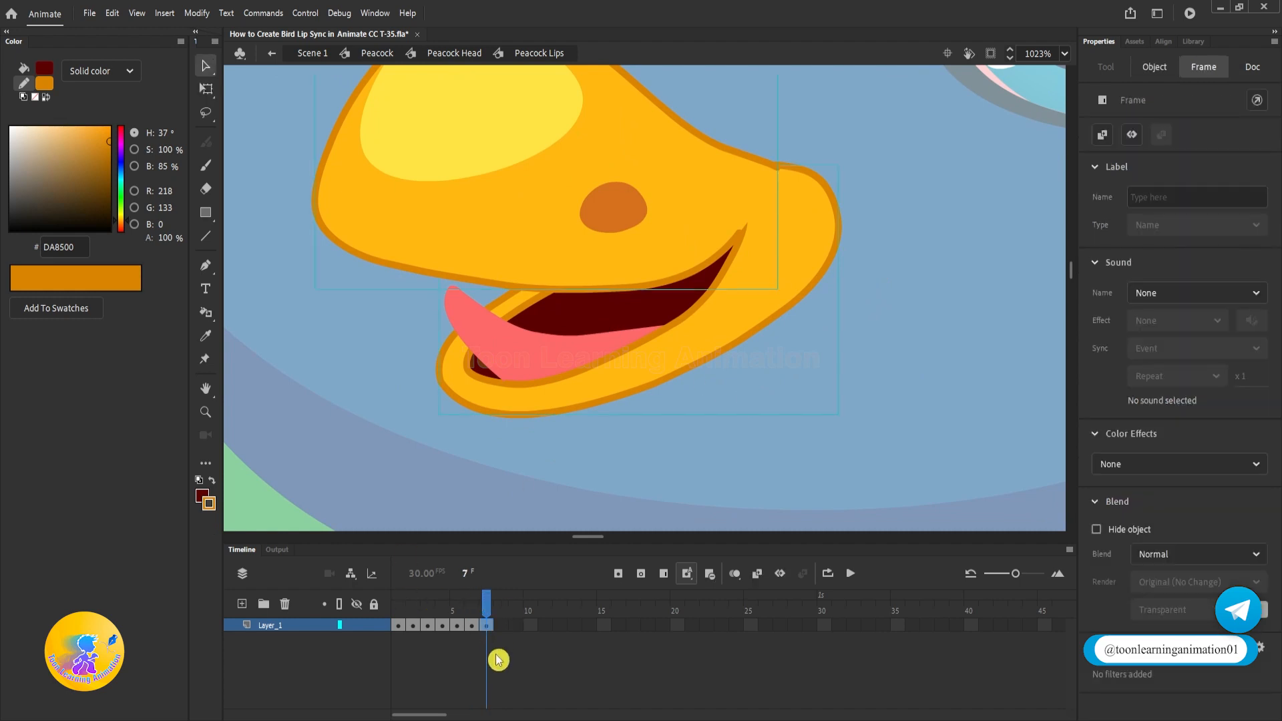
click(456, 625)
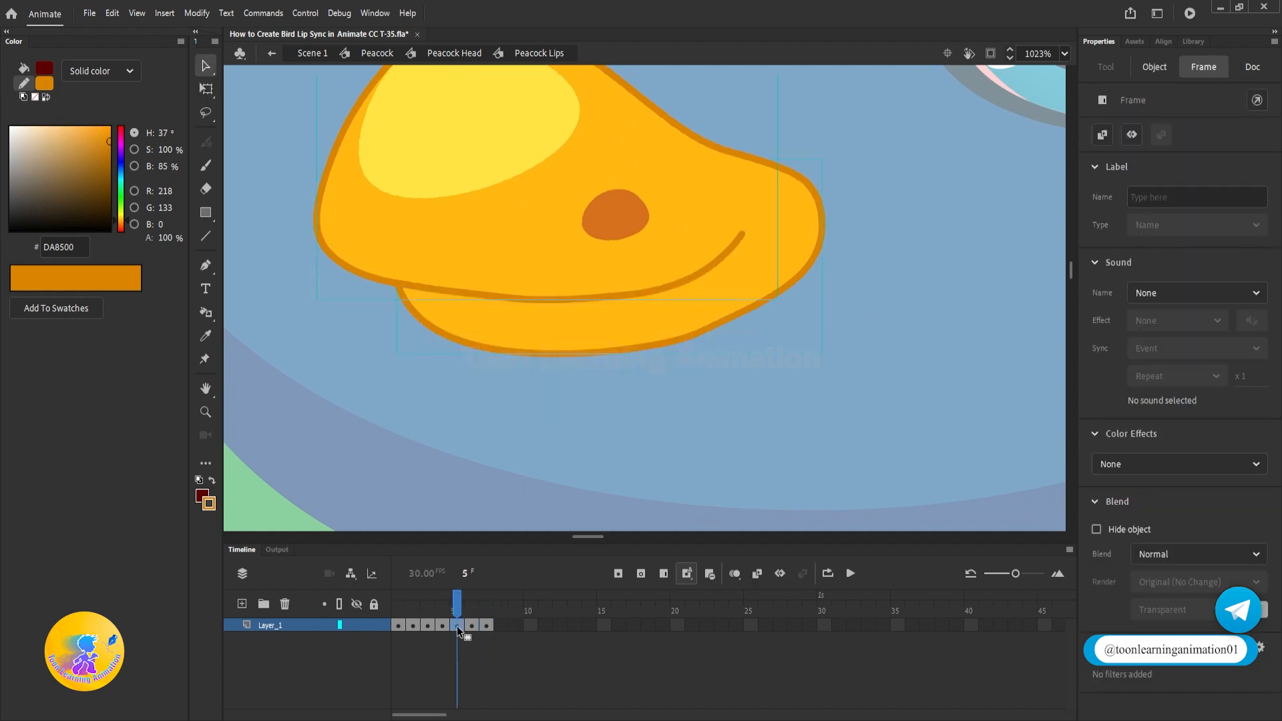
click(483, 624)
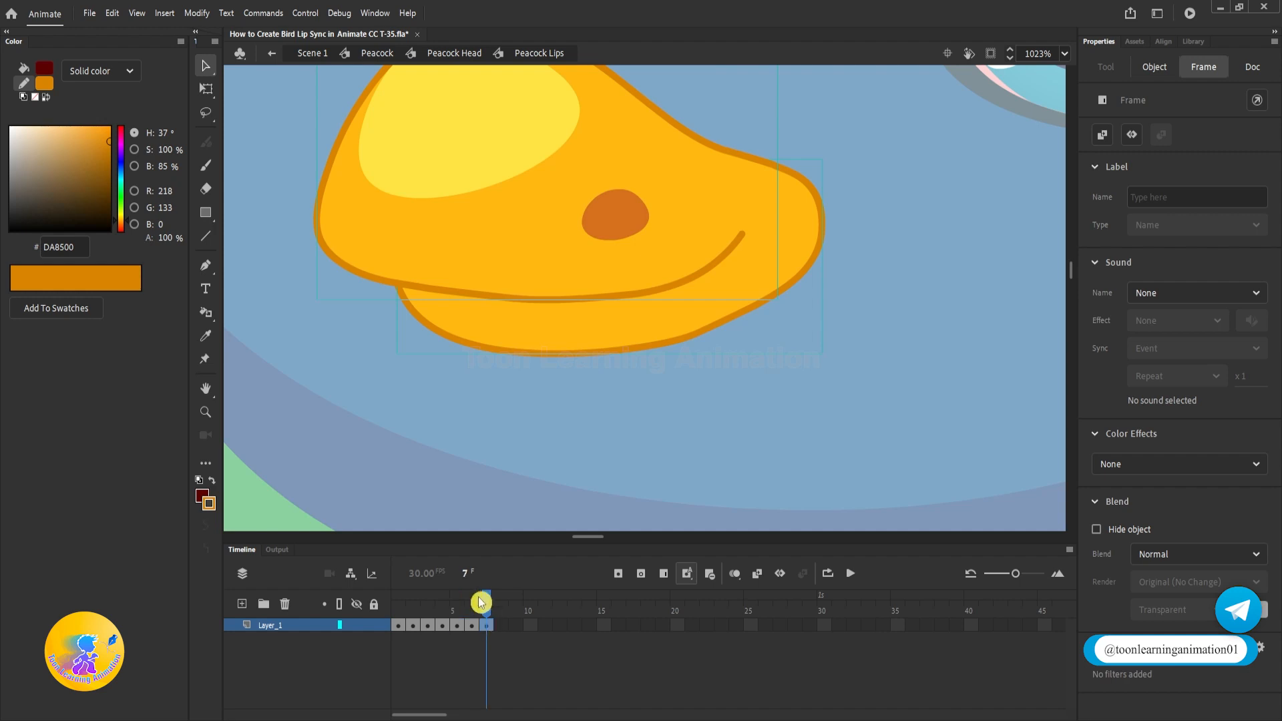
mouse_move(483, 601)
mouse_down()
mouse_move(453, 611)
mouse_move(486, 618)
mouse_up()
click(501, 625)
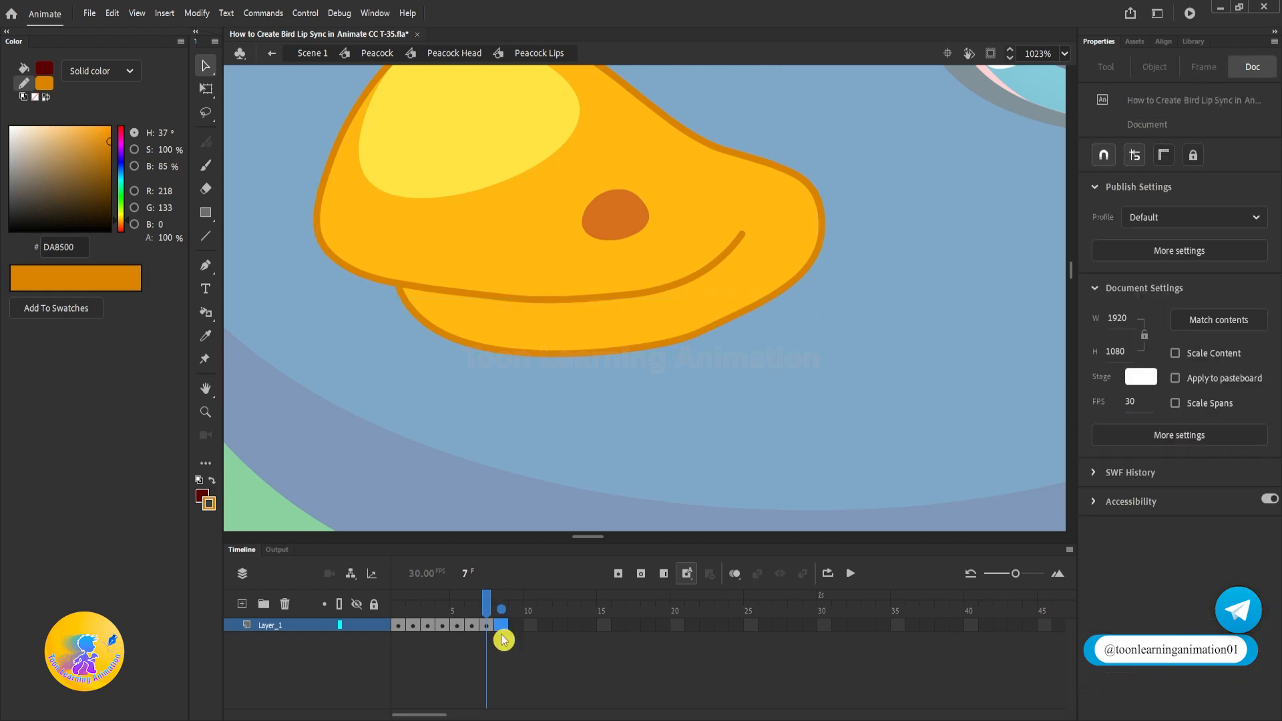
Add a keyframe at frame 8 and replace its artwork with the open mouth from frame 2
click(600, 437)
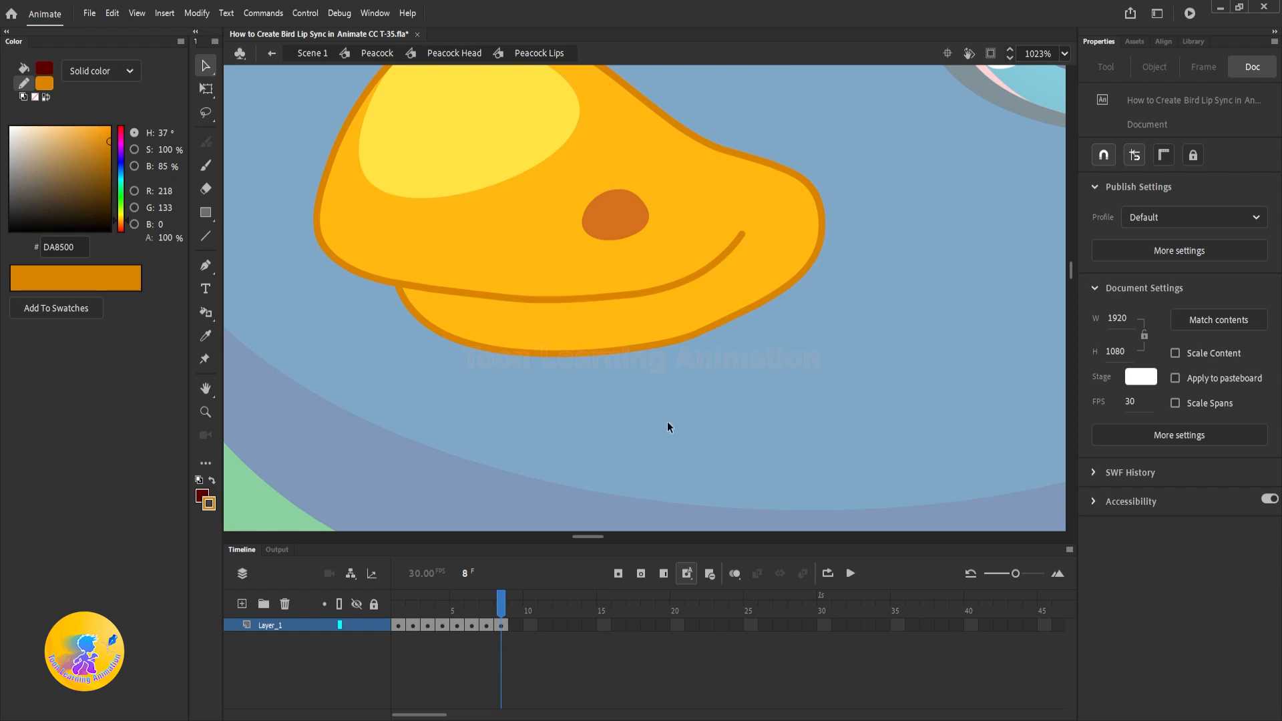
scroll(672, 423, down, 3)
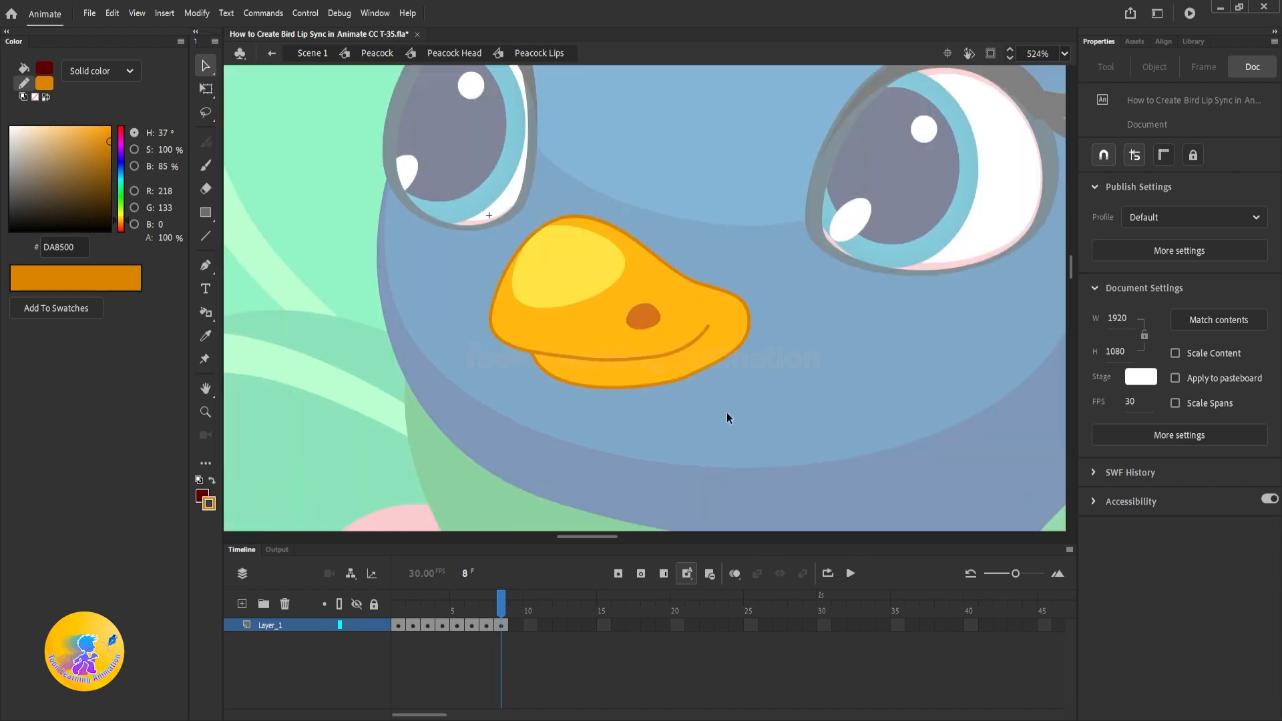
scroll(639, 428, up, 2)
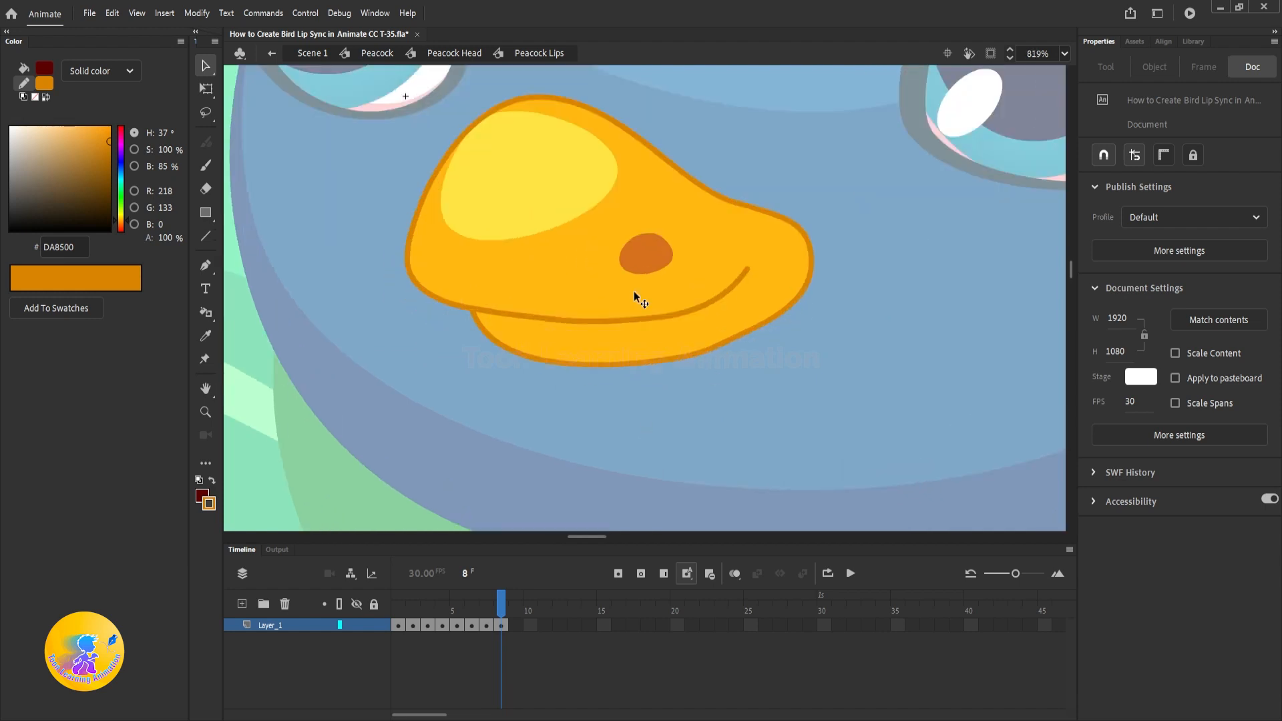
mouse_move(716, 386)
mouse_down()
mouse_move(723, 435)
mouse_move(701, 401)
mouse_up()
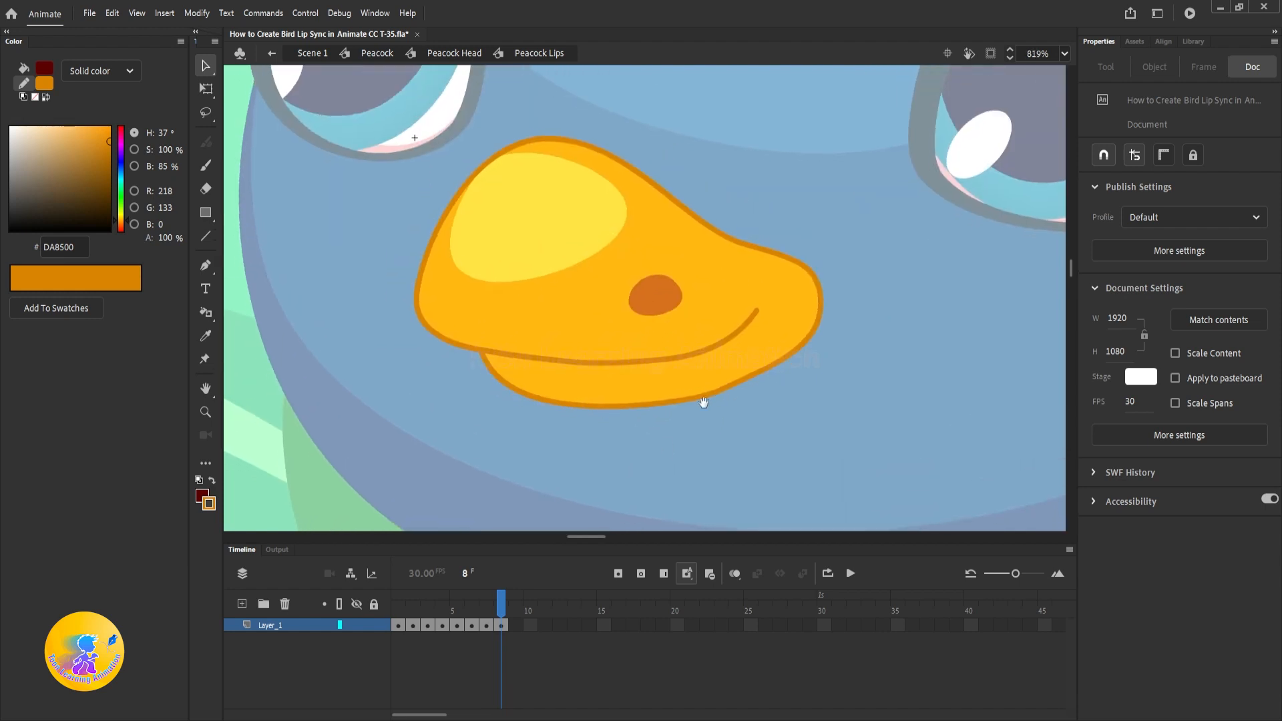
click(414, 626)
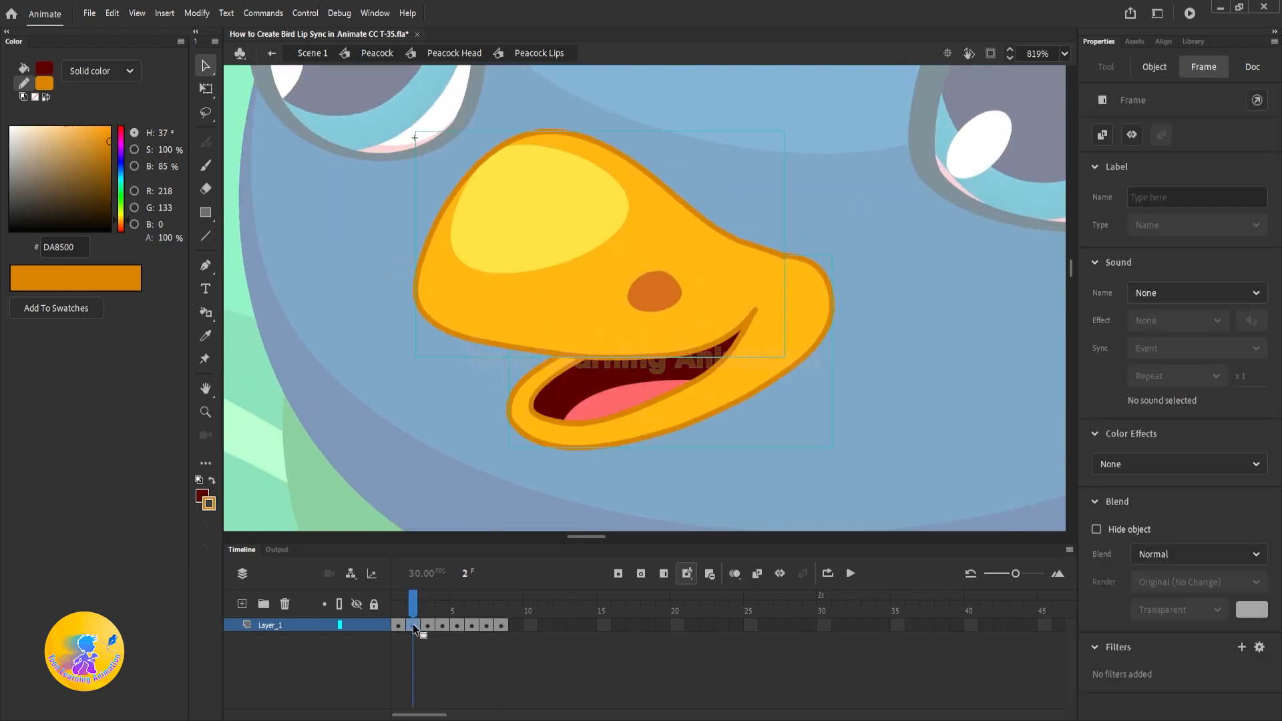
click(502, 626)
click(497, 607)
drag(497, 607, 501, 608)
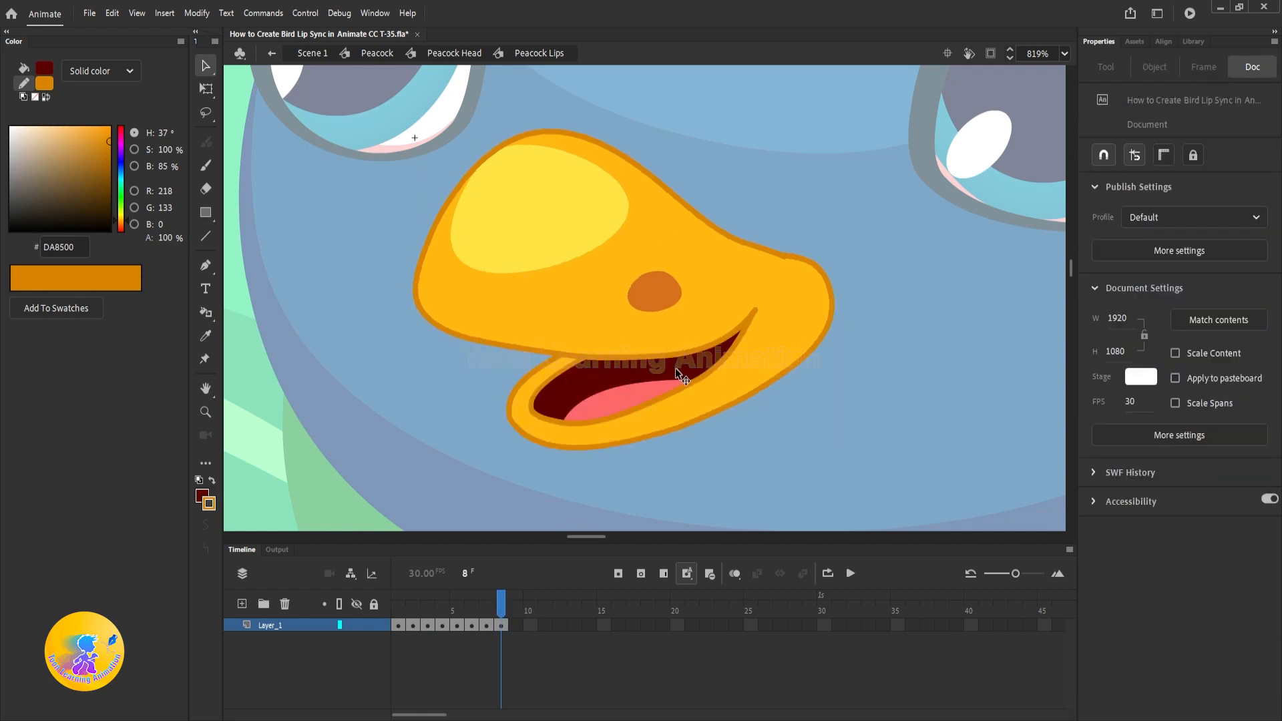
Rotate the lower beak group slightly upward and the upper beak group slightly downward on frame 8 to narrow the mouth opening
key(q)
click(659, 387)
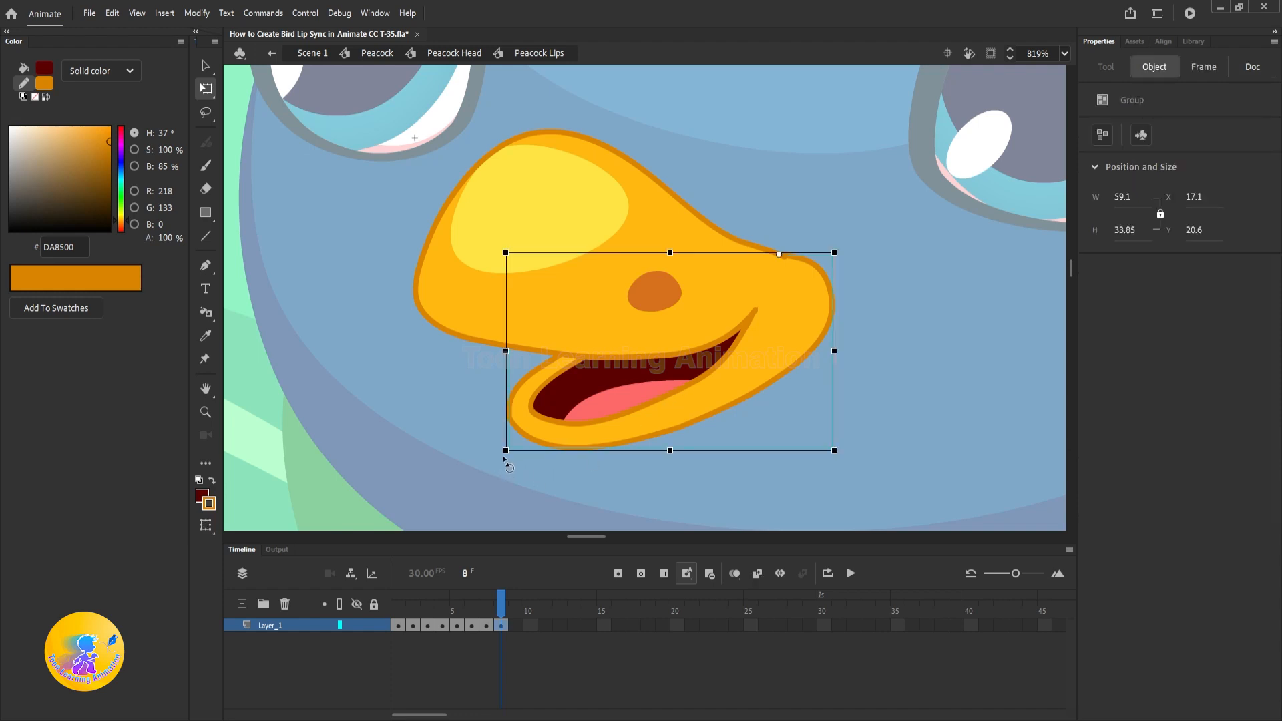
drag(500, 457, 495, 442)
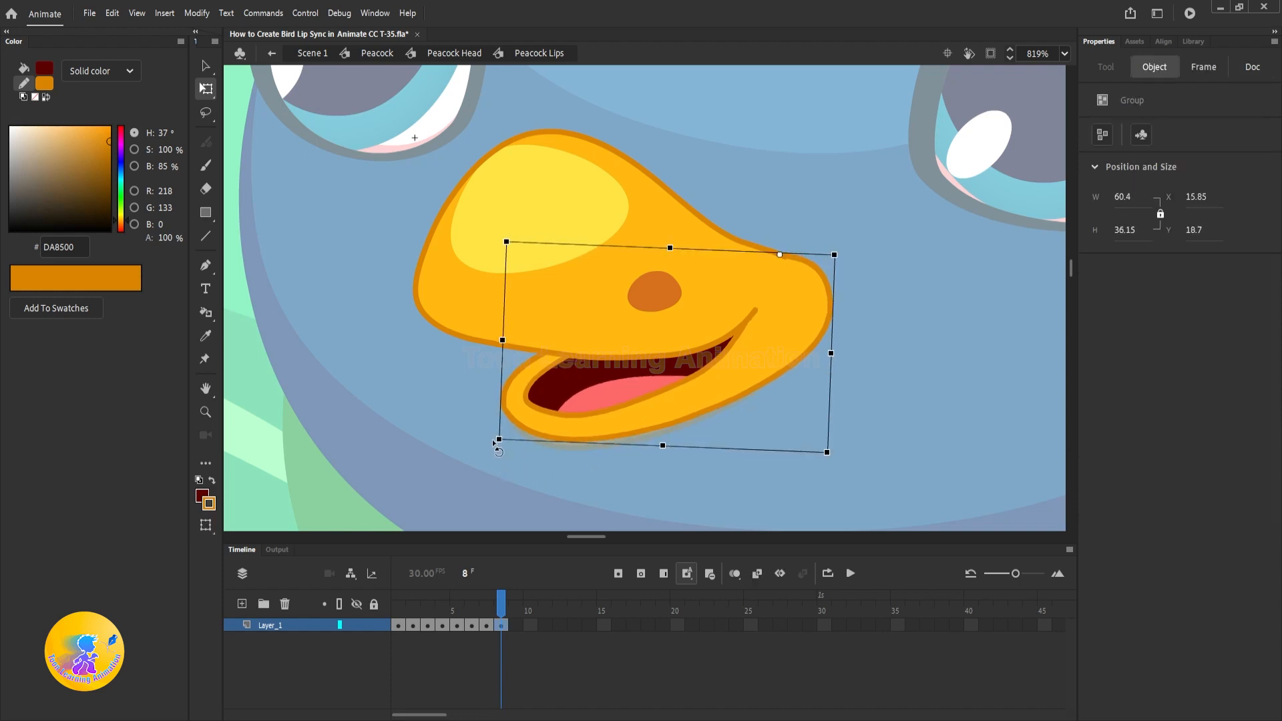
click(454, 310)
drag(402, 344, 409, 363)
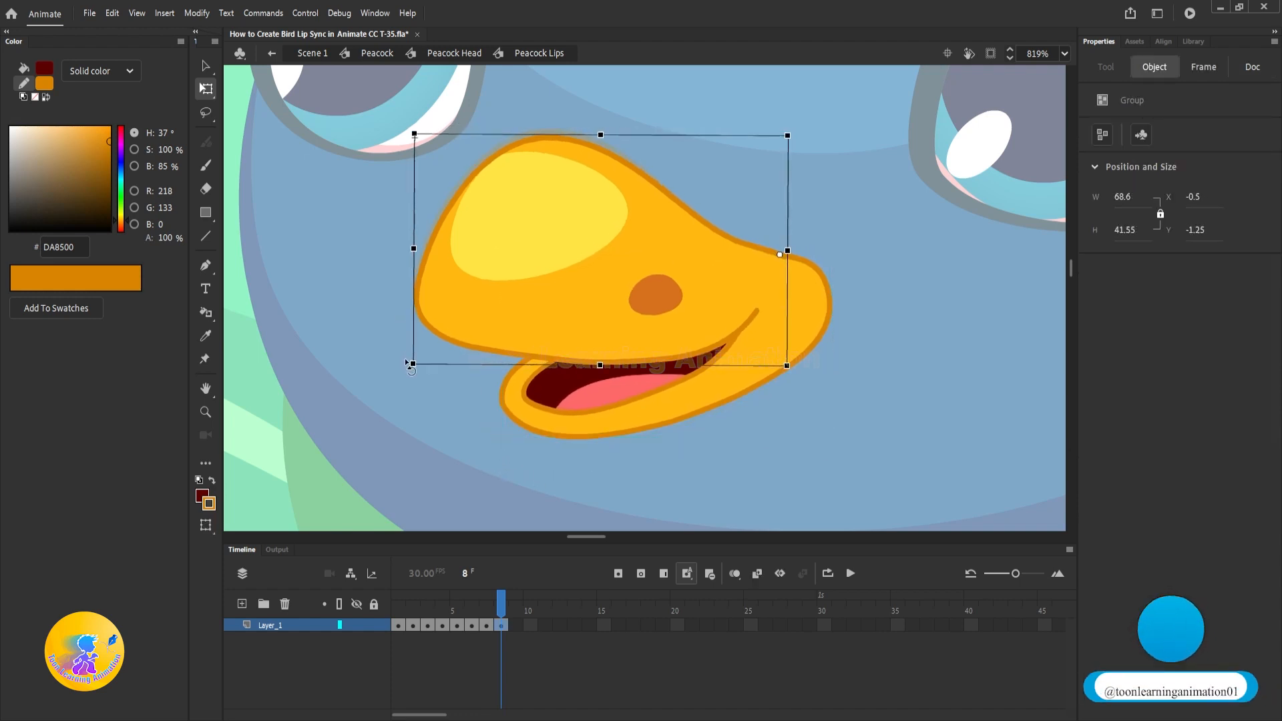
key(v)
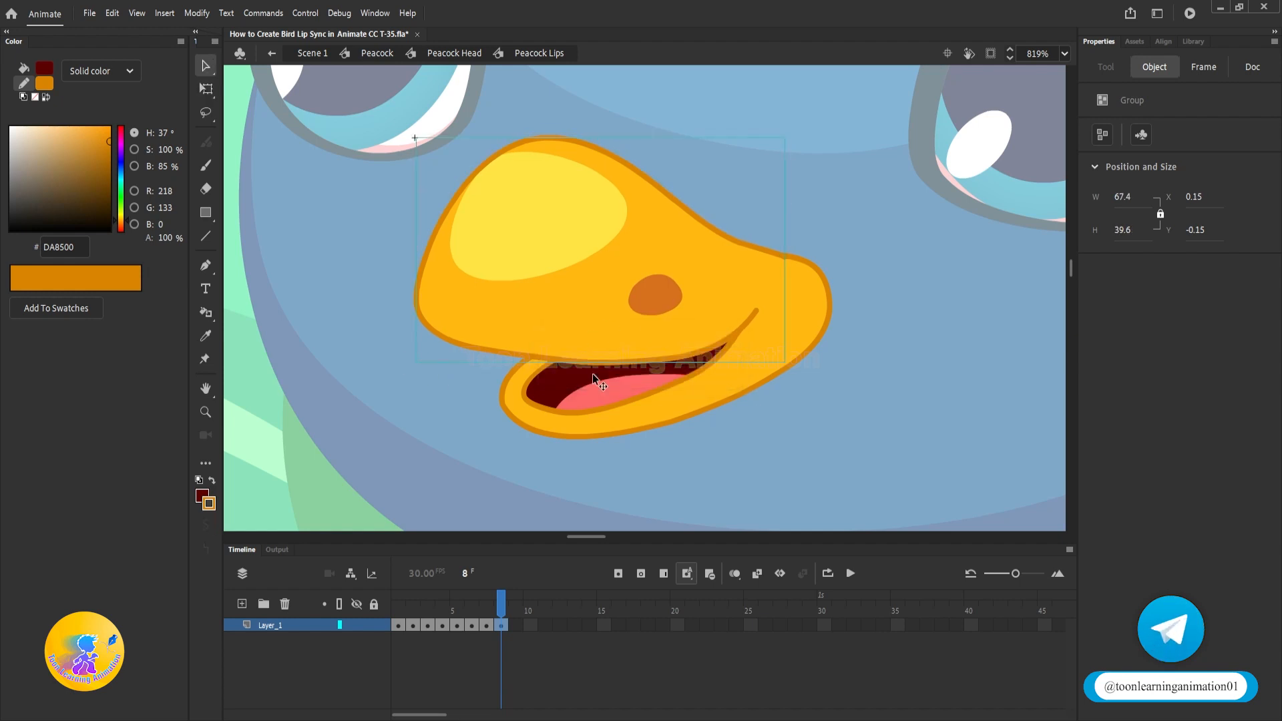
Pull the upper beak's lower edge down over the back of the mouth opening and delete the stroke running along the beak corner
double_click(661, 364)
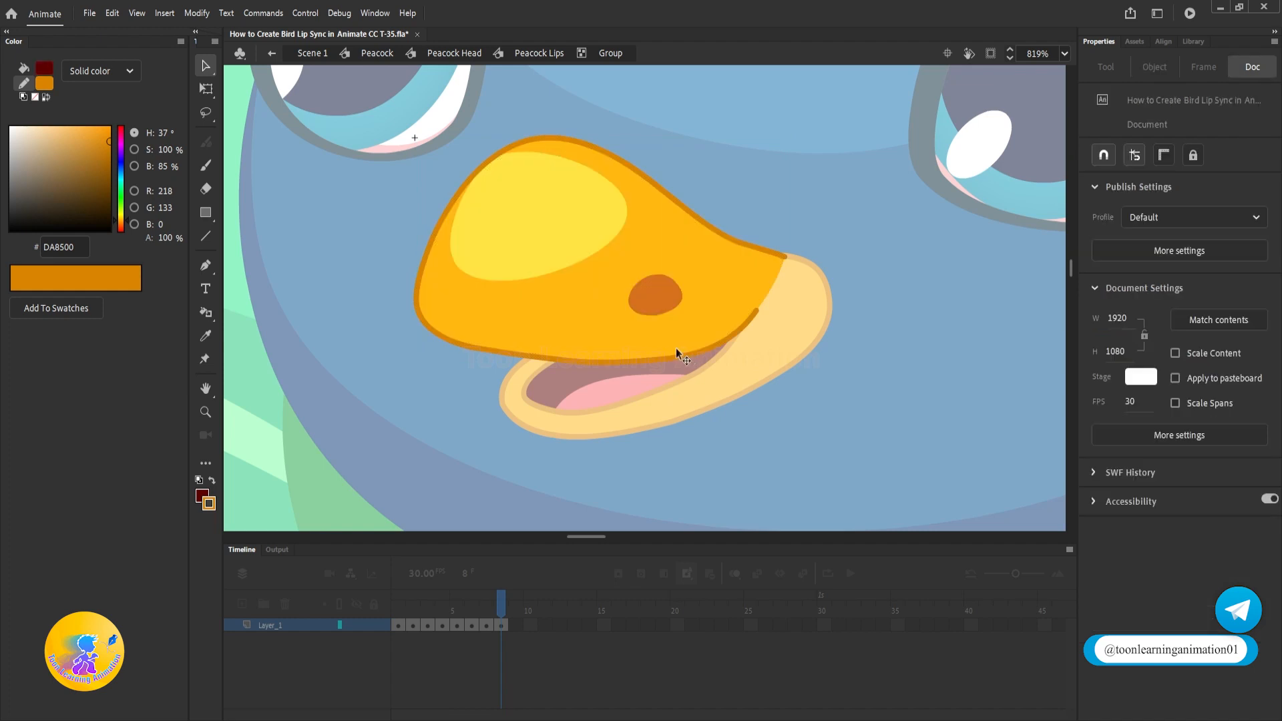
scroll(667, 358, up, 2)
mouse_move(668, 357)
mouse_down()
mouse_move(638, 414)
mouse_move(627, 379)
mouse_move(656, 378)
mouse_up()
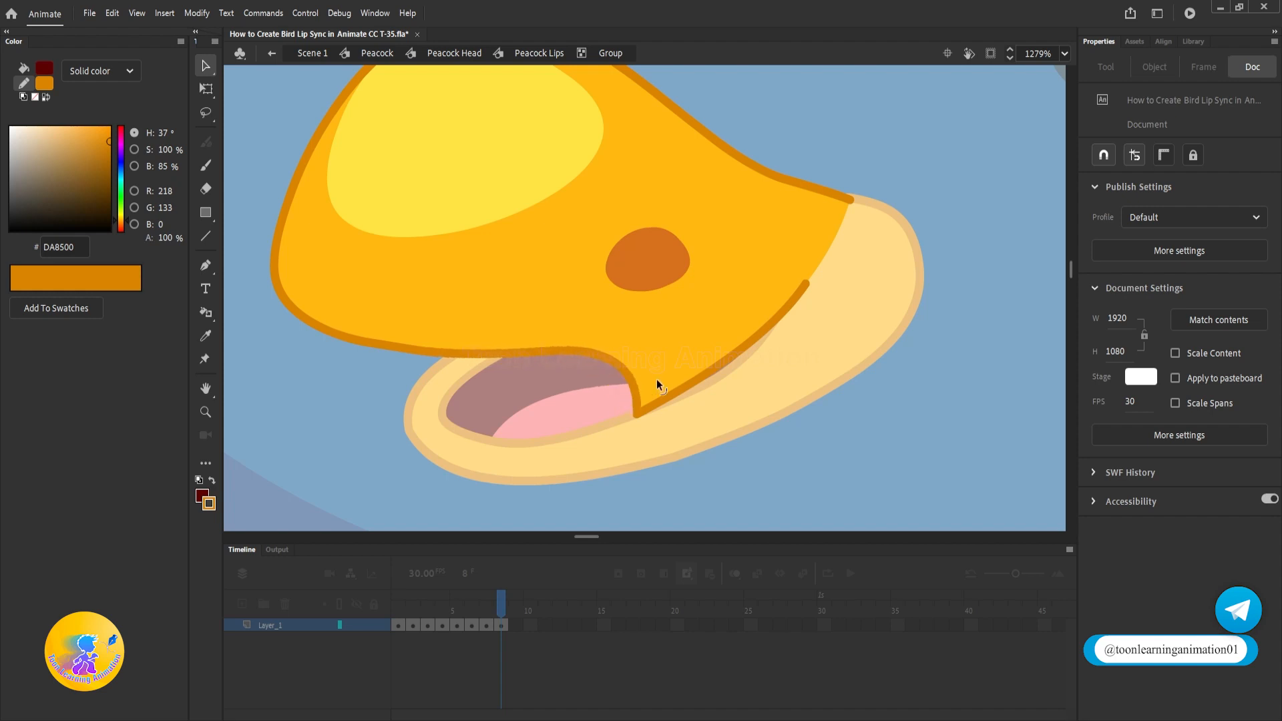
click(706, 375)
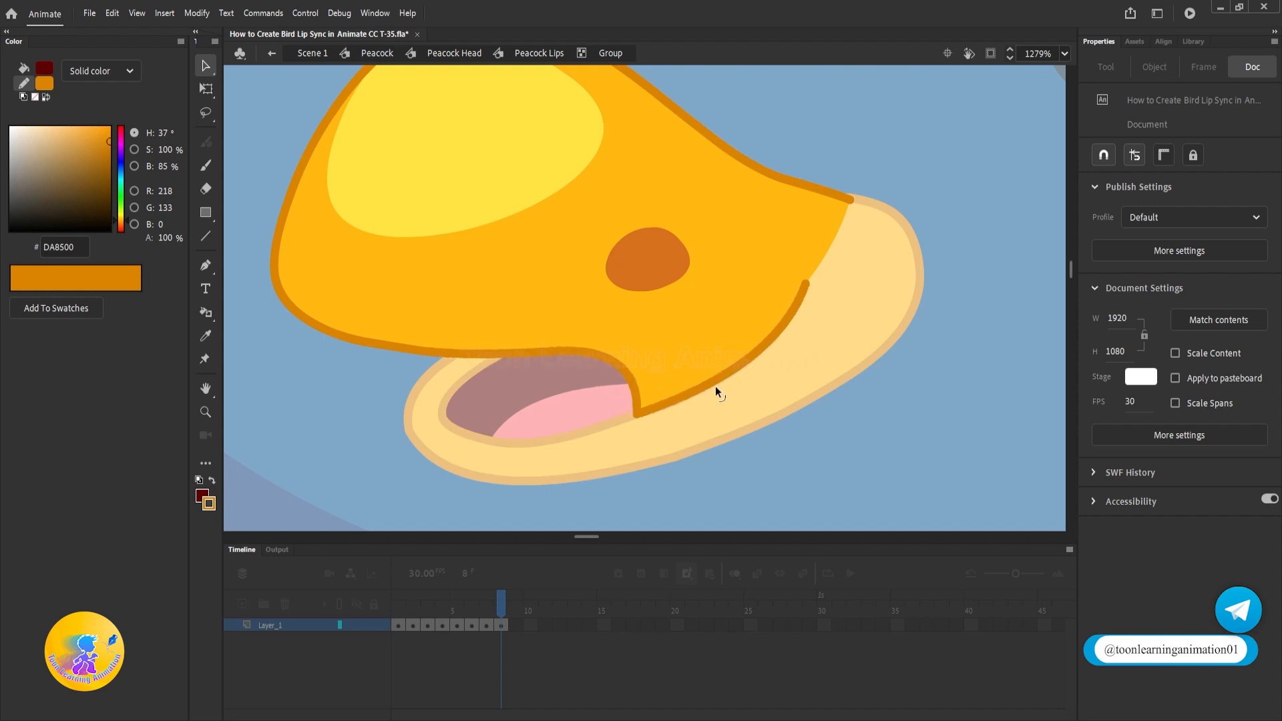
key(Delete)
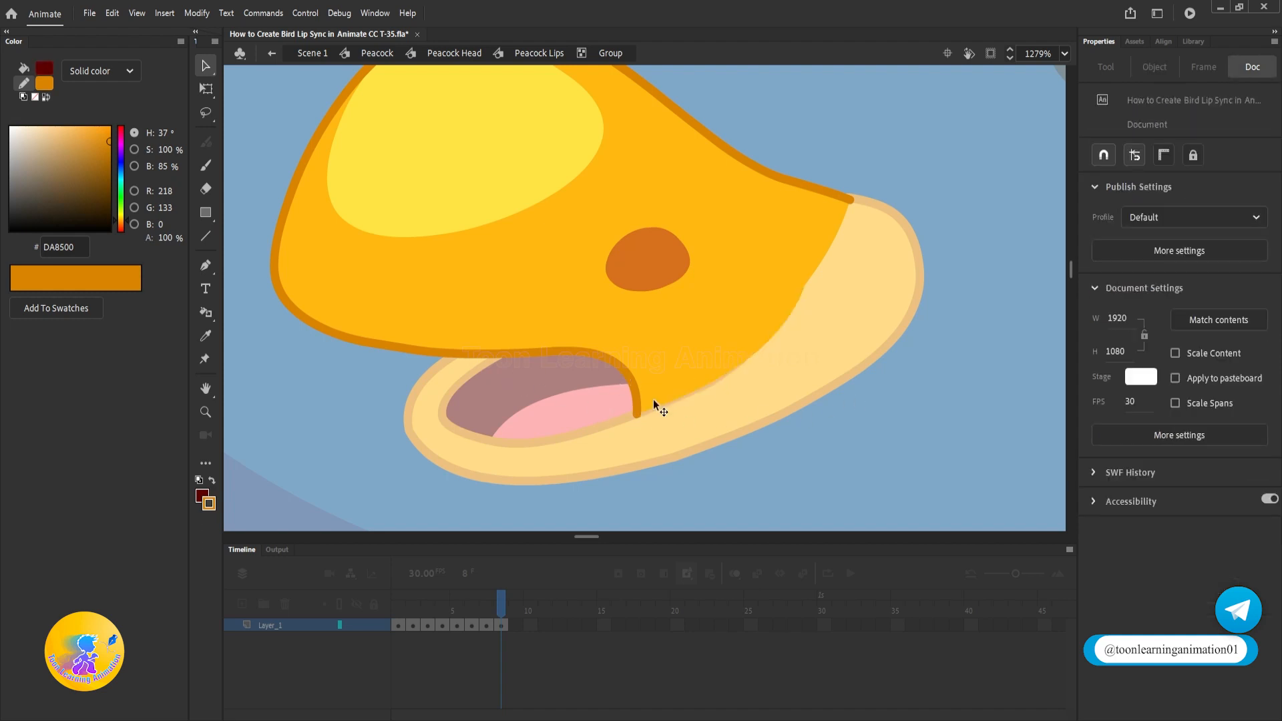
double_click(820, 458)
Reshape the inner mouth outline in the lower beak group, pulling it up behind the upper beak to hide the leftover corner line
scroll(591, 374, down, 4)
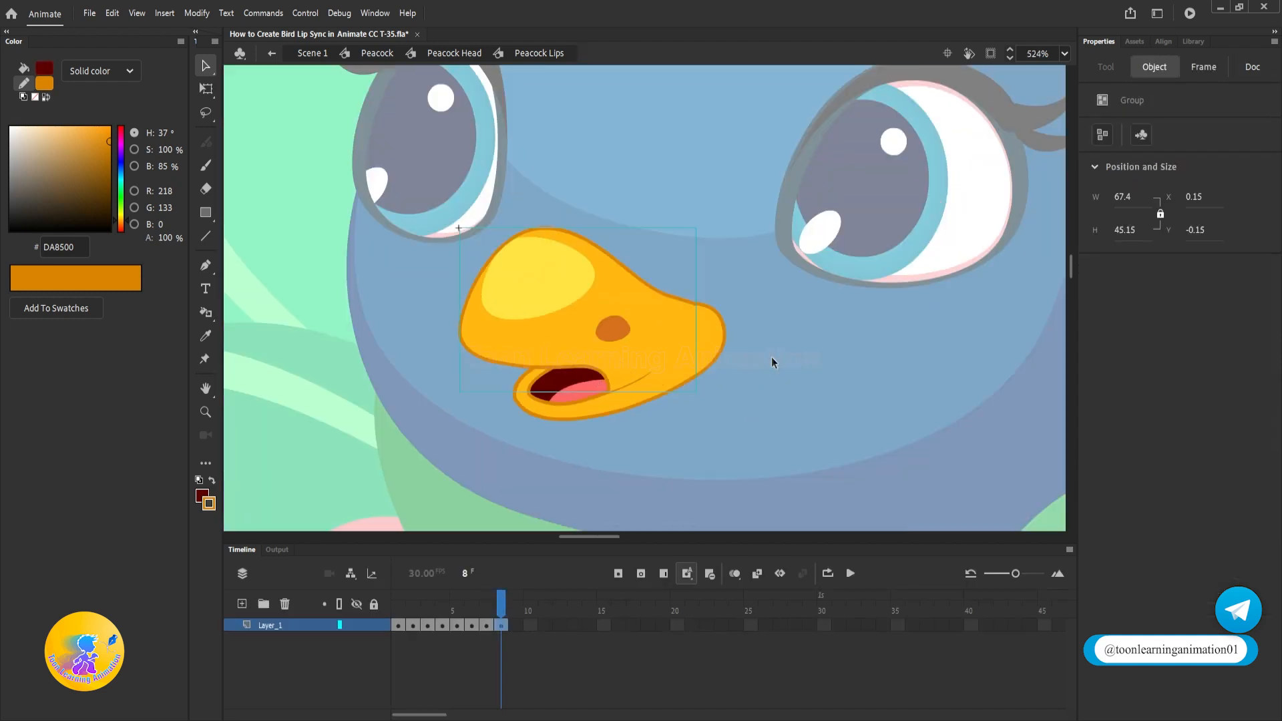
click(633, 441)
scroll(605, 387, up, 4)
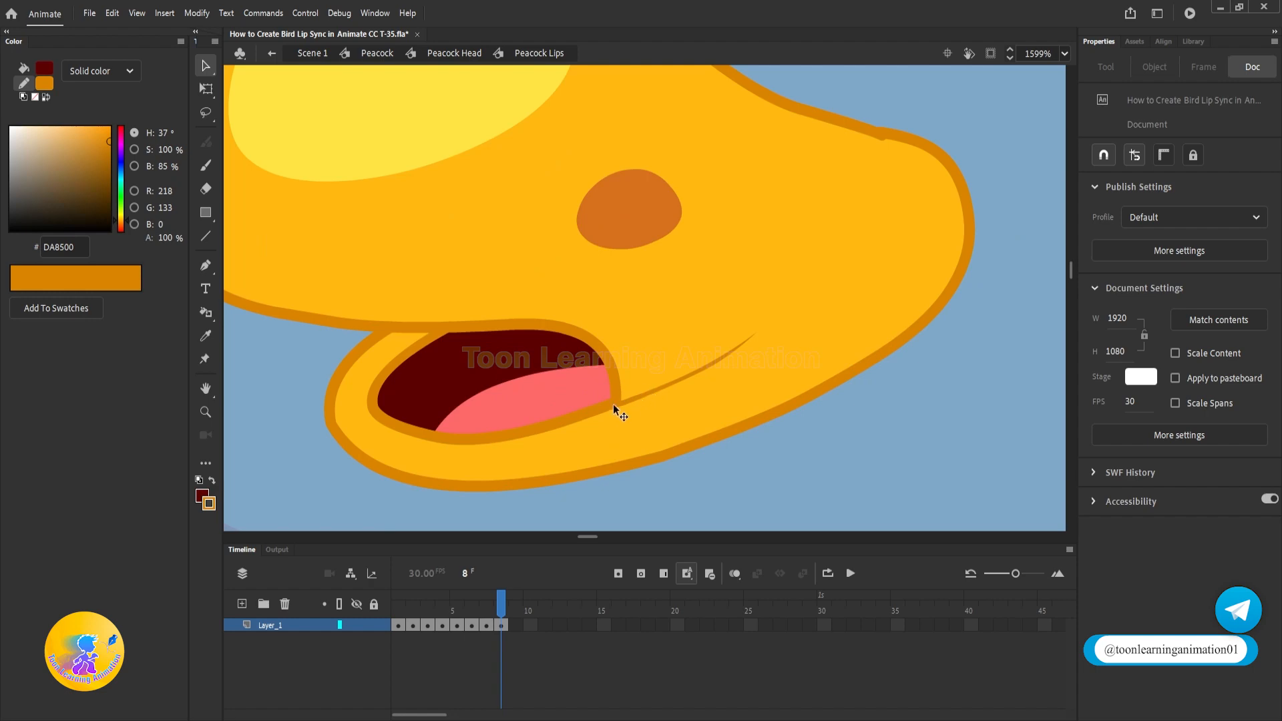
click(586, 410)
double_click(592, 409)
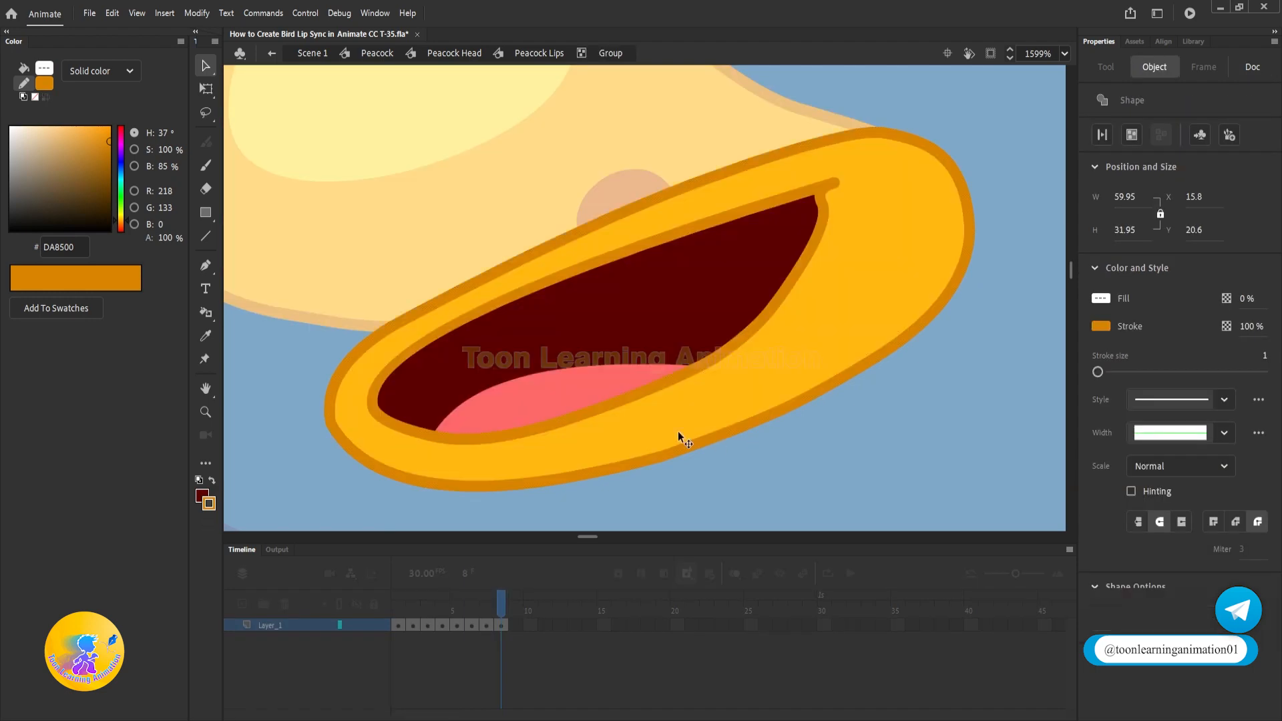
drag(644, 394, 690, 361)
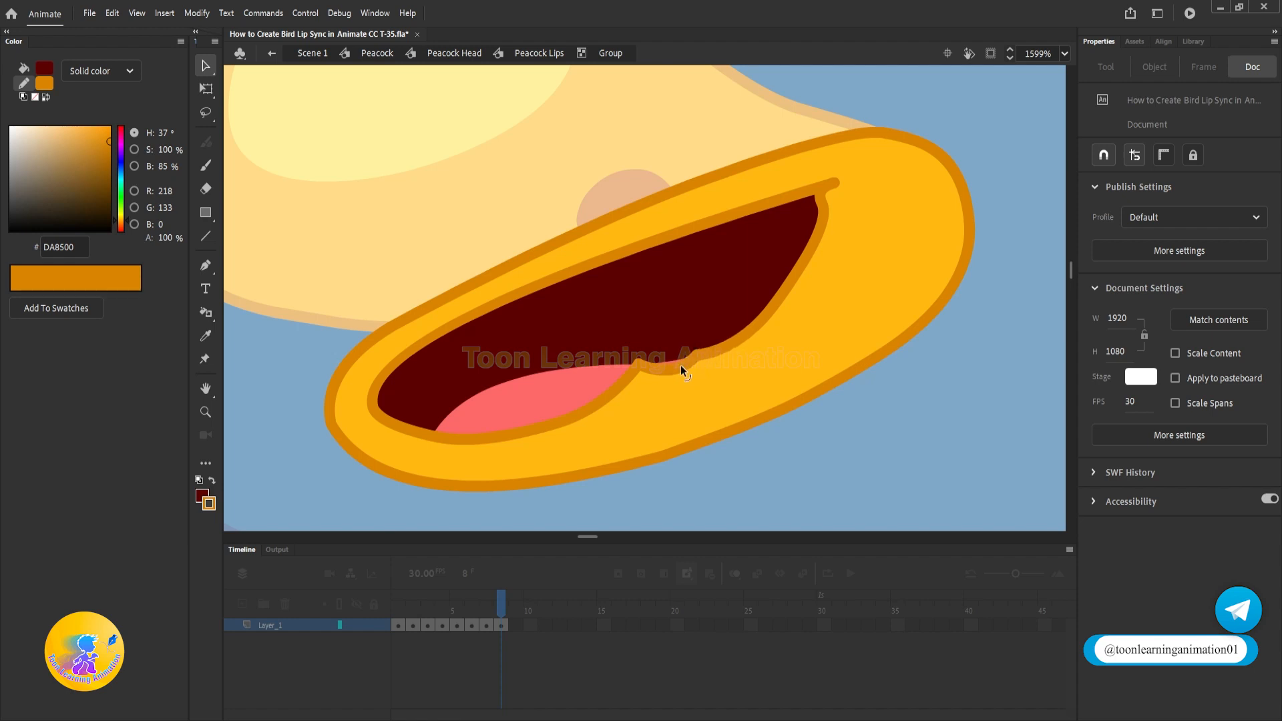
double_click(870, 409)
scroll(641, 400, up, 3)
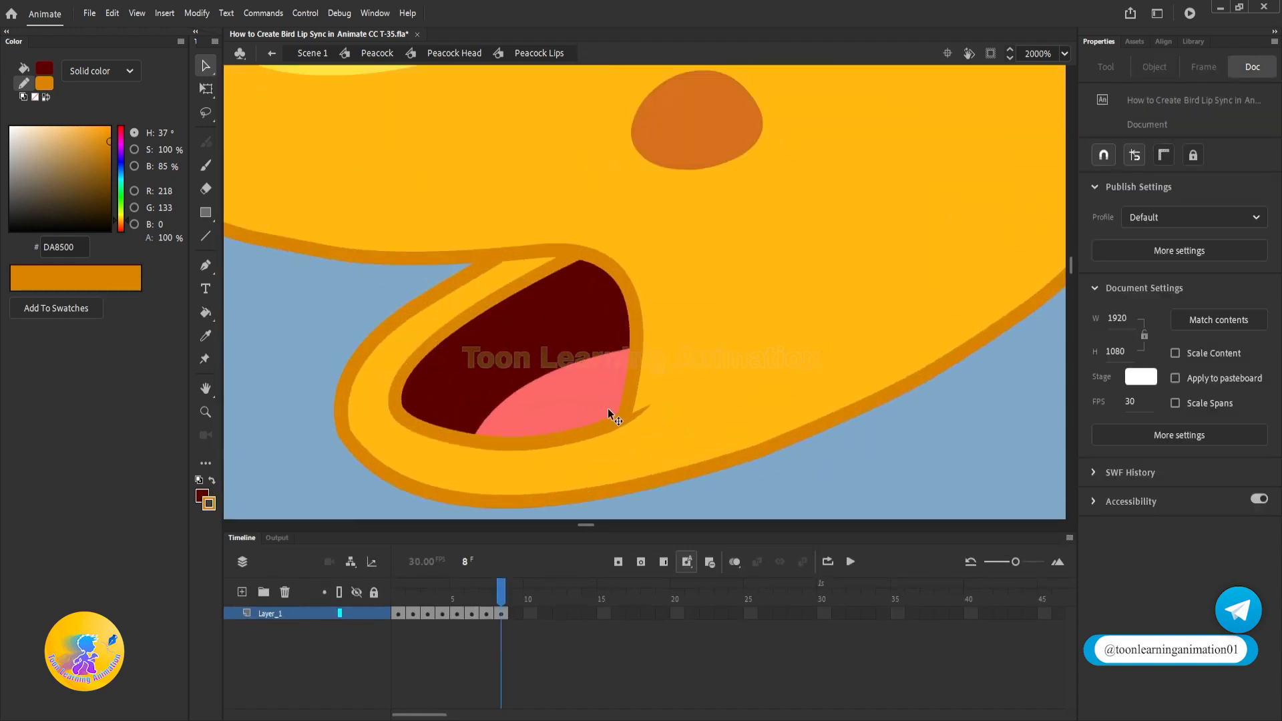
Move the end of the upper beak's edge up and outward at the mouth corner and adjust its curve
double_click(627, 405)
drag(631, 411, 648, 396)
drag(651, 319, 656, 323)
scroll(607, 287, down, 3)
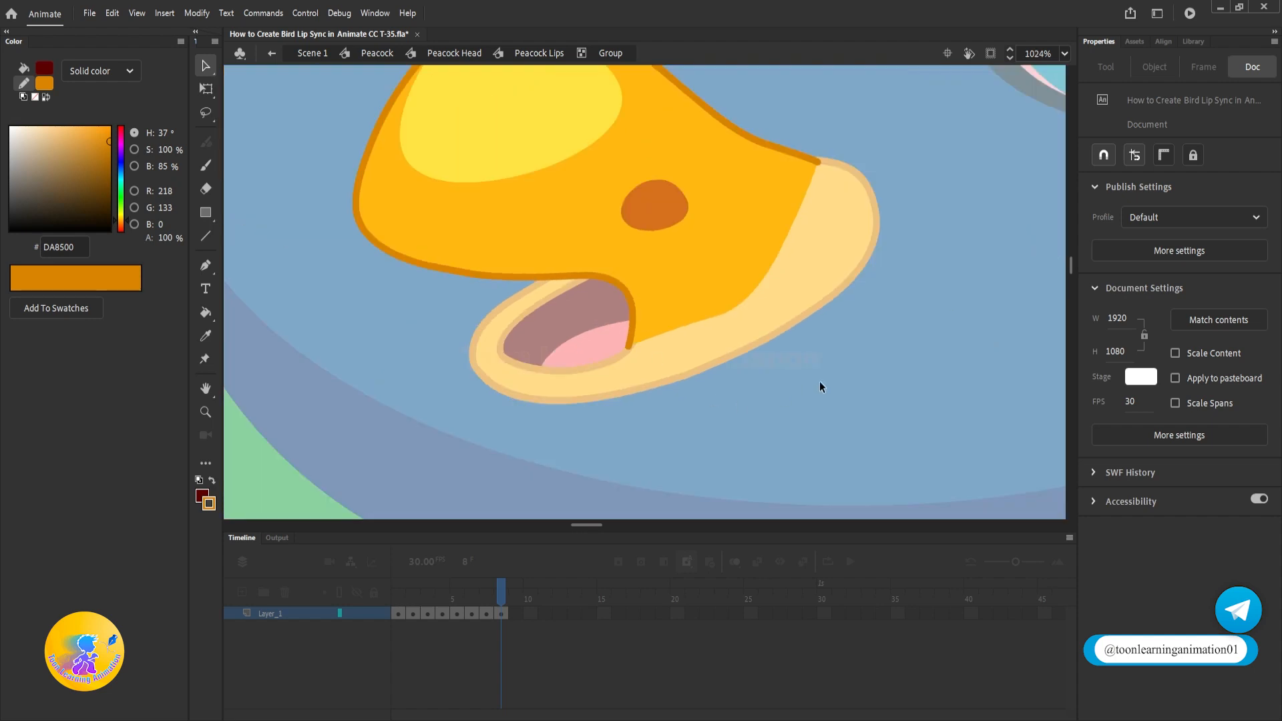
double_click(822, 382)
click(855, 390)
drag(850, 346, 863, 433)
scroll(747, 286, down, 3)
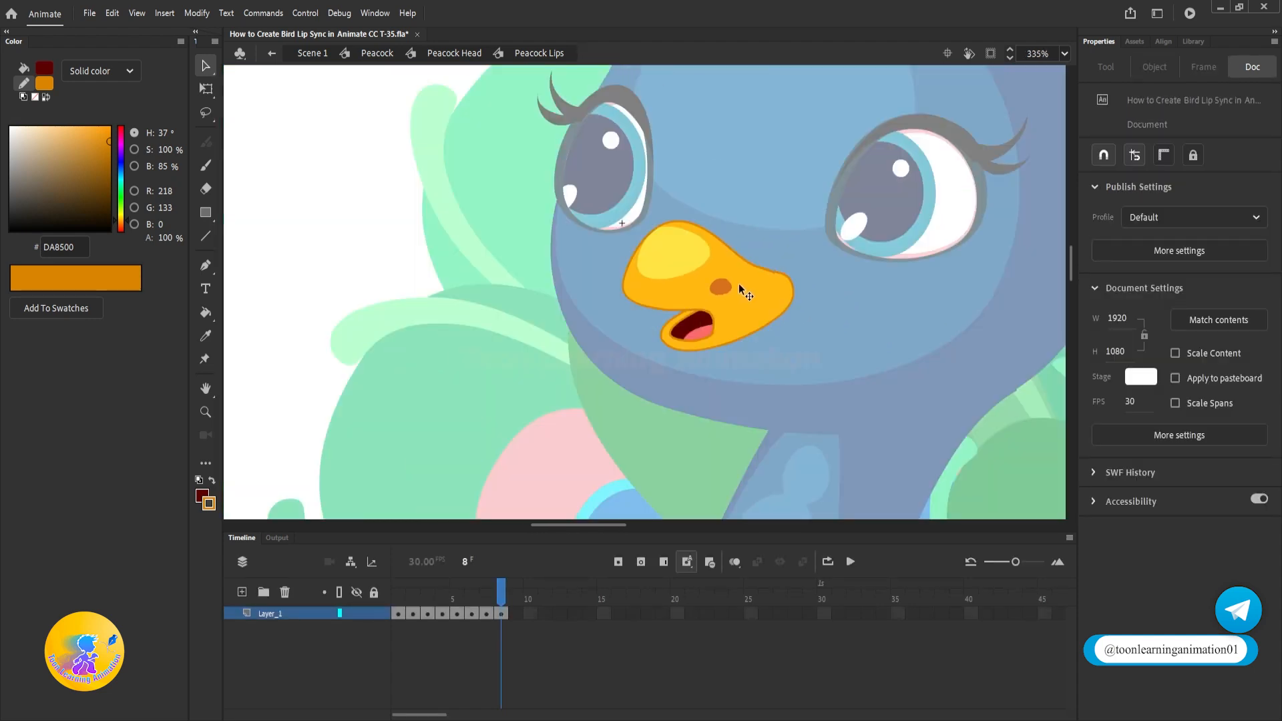
scroll(726, 330, up, 5)
double_click(653, 334)
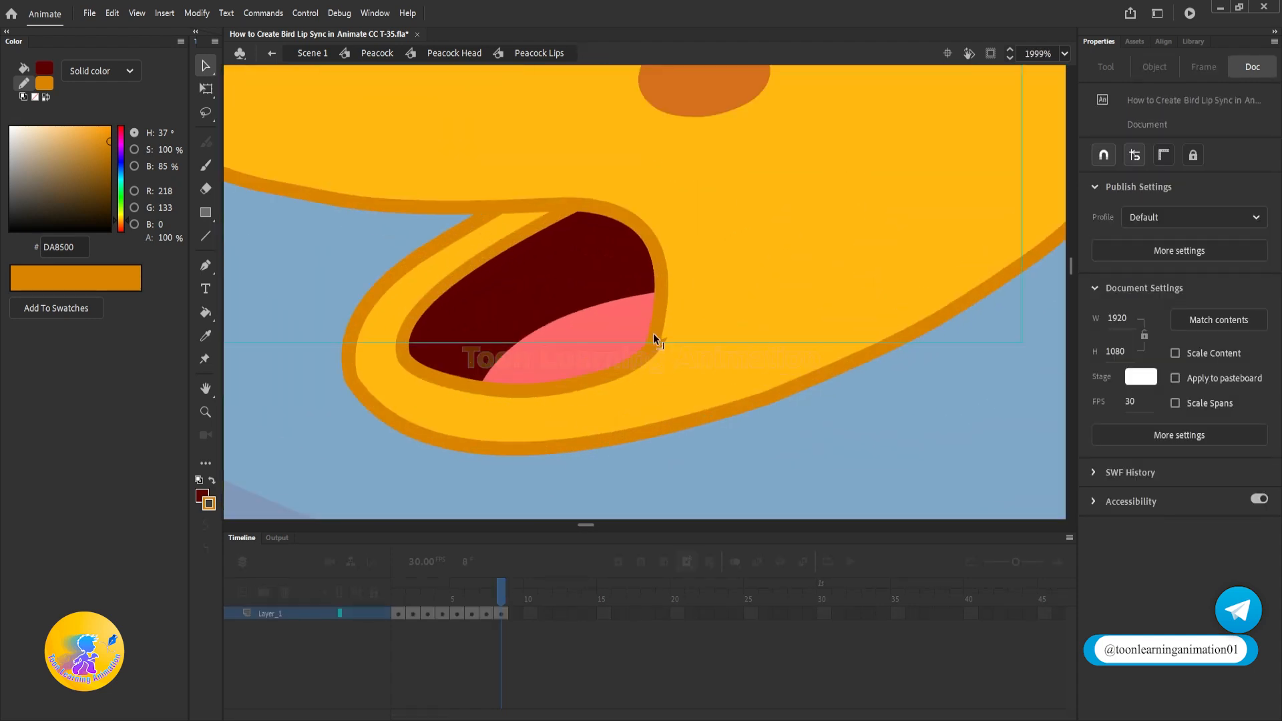
drag(651, 318, 655, 314)
key(ctrl+z)
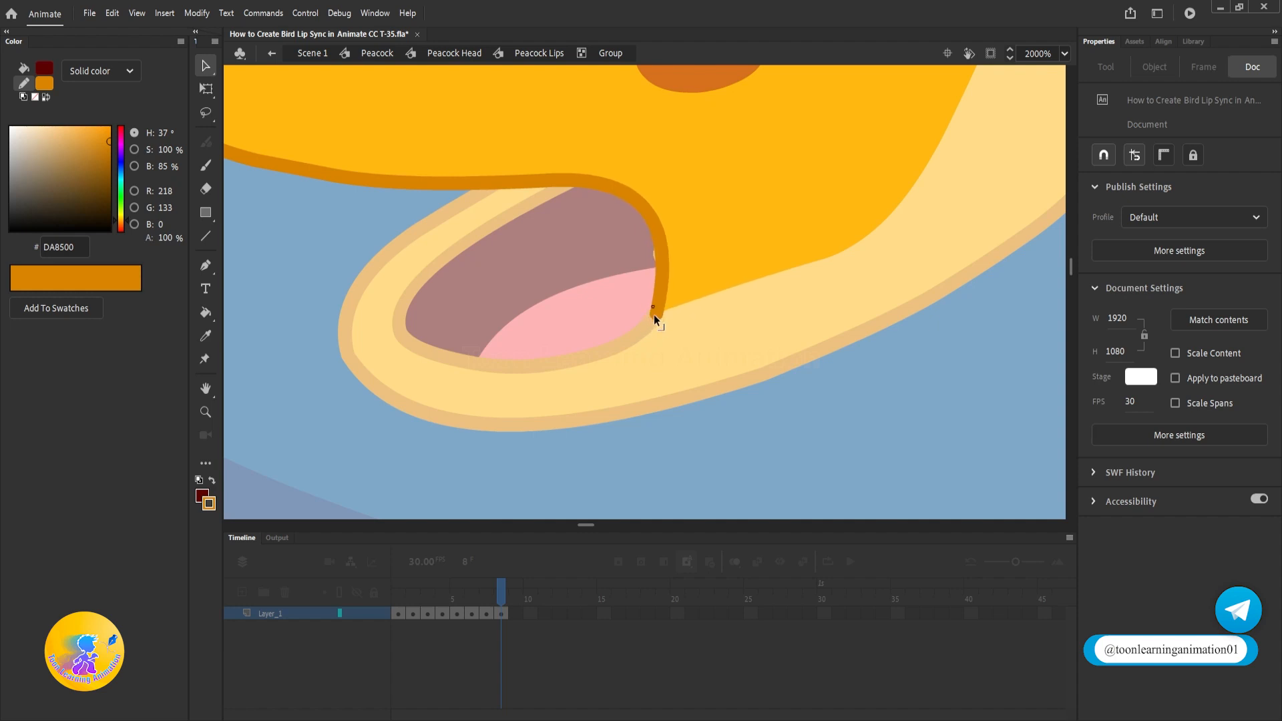
double_click(935, 413)
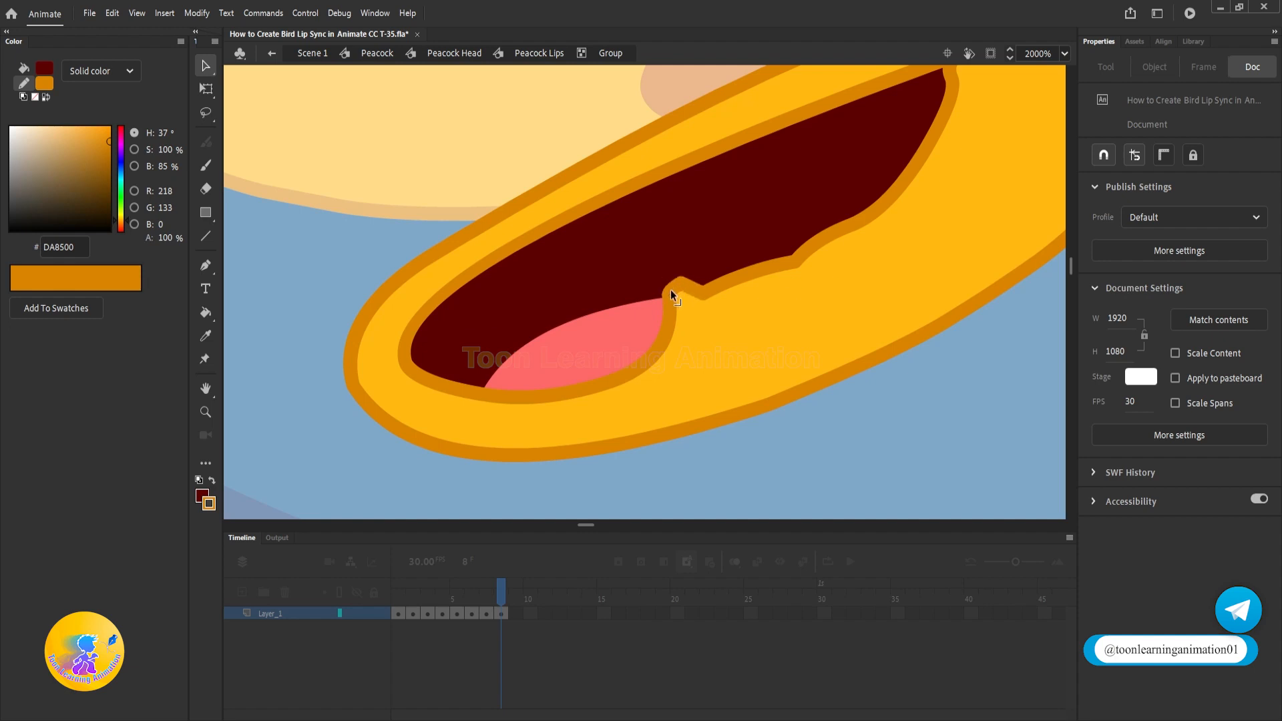
Nudge the lower beak's mouth outline and the end of the upper beak's edge so they join smoothly at the mouth corner
drag(670, 290, 675, 290)
double_click(925, 479)
double_click(659, 333)
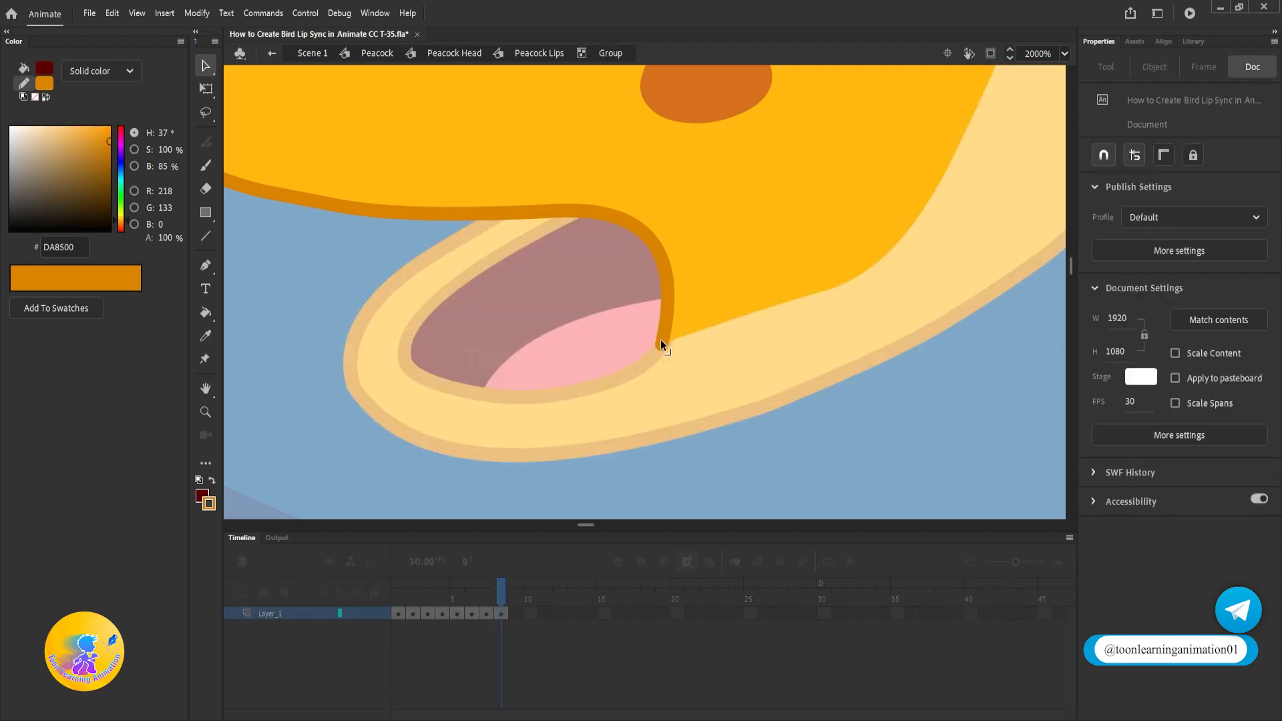
drag(659, 339, 663, 331)
double_click(935, 409)
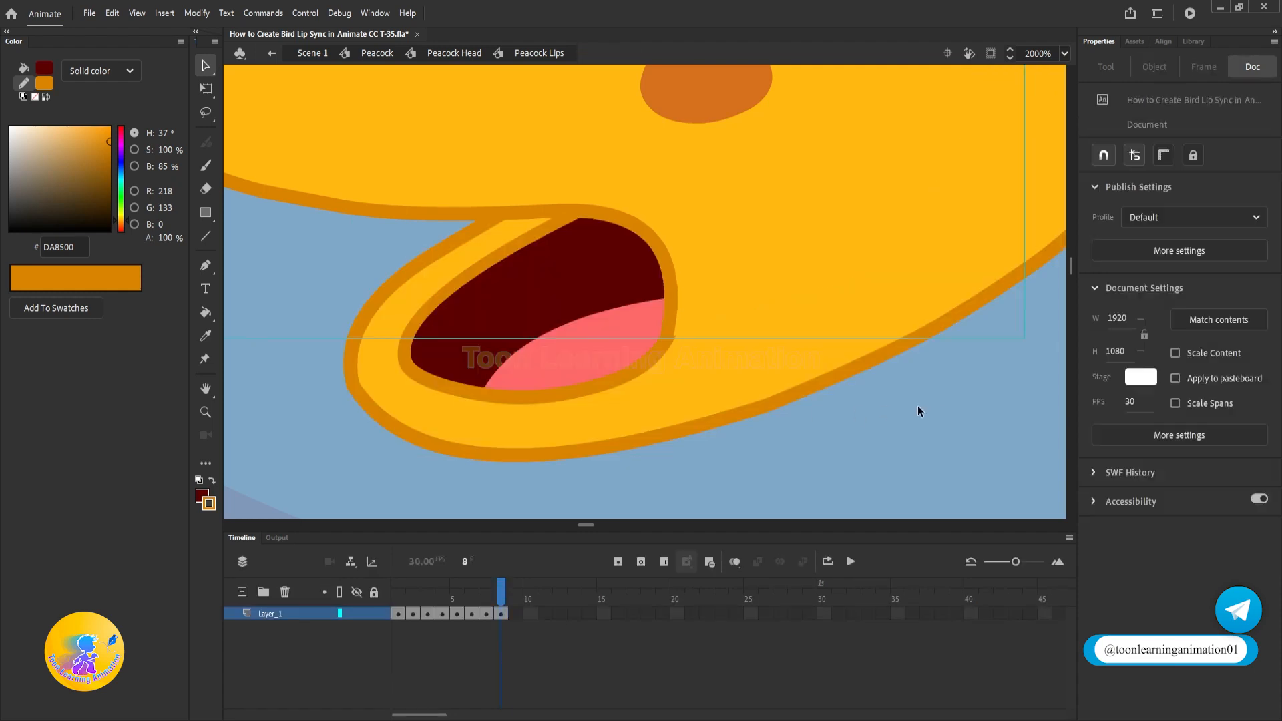
Stretch the upper beak group toward its tip to a width of about 69.7 and skew its top slightly toward the cheek
scroll(709, 387, down, 6)
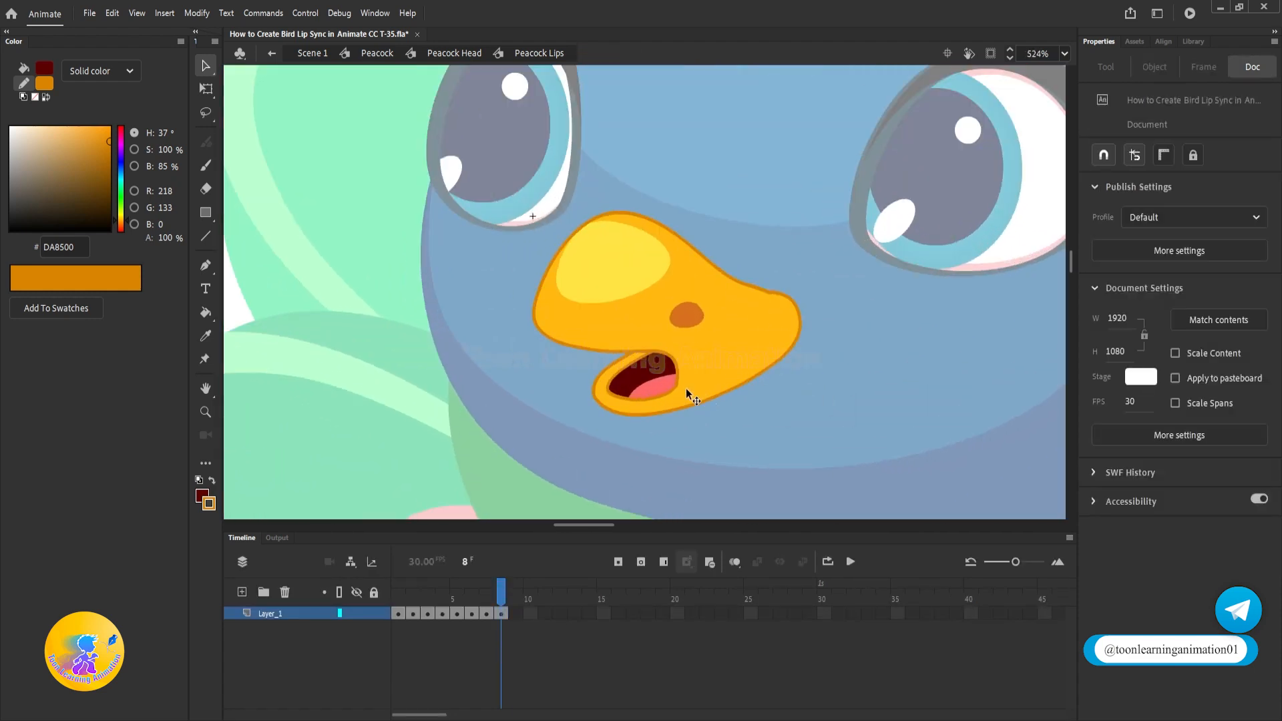
key(q)
click(648, 315)
scroll(621, 299, up, 2)
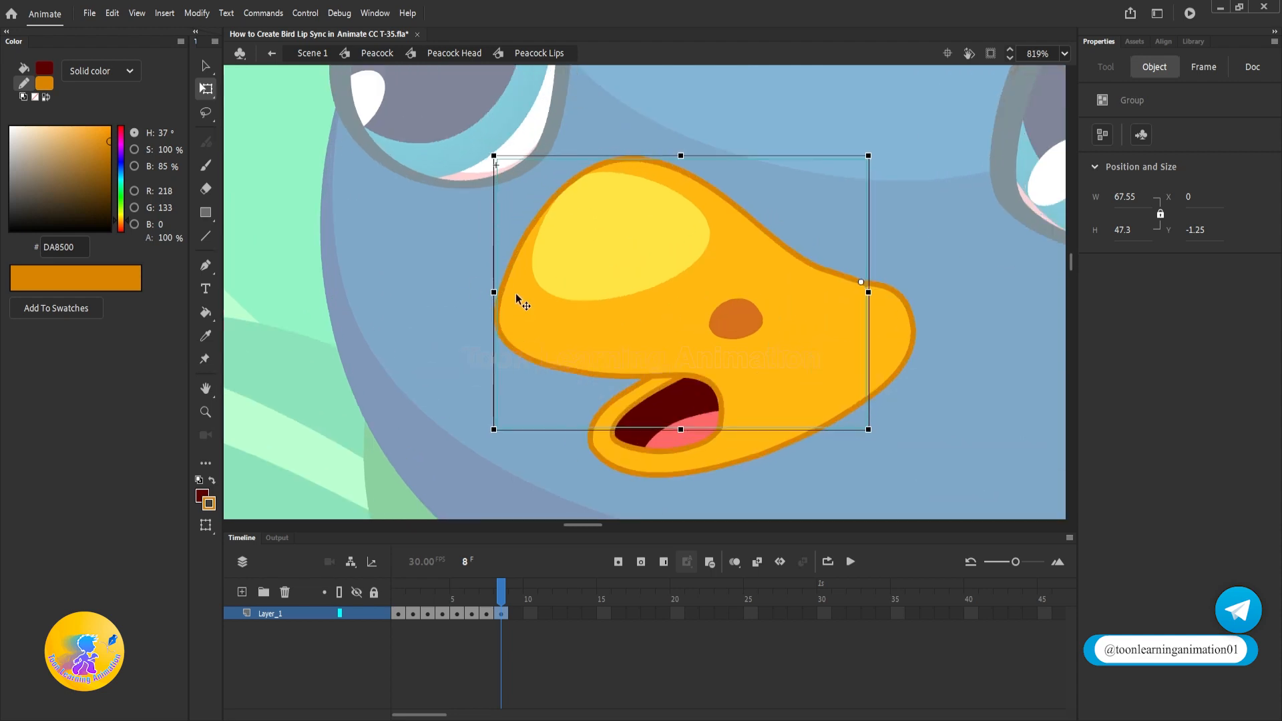
drag(494, 292, 482, 292)
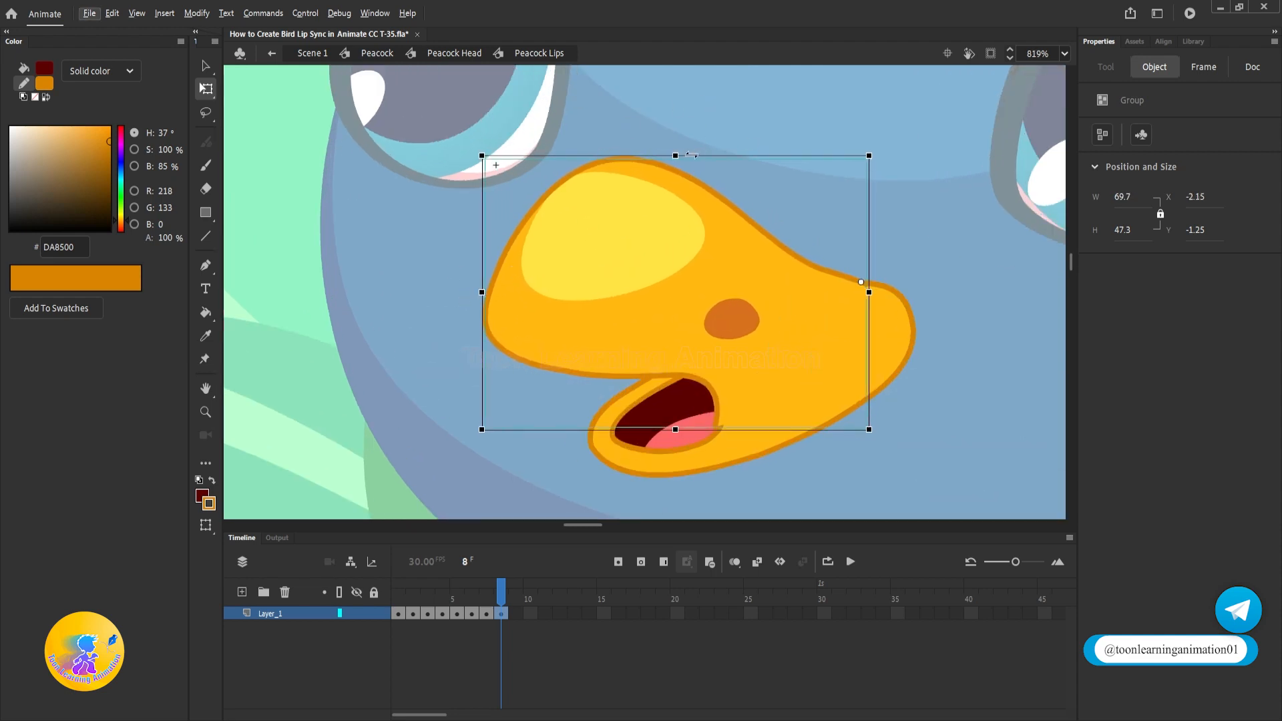
drag(691, 155, 697, 155)
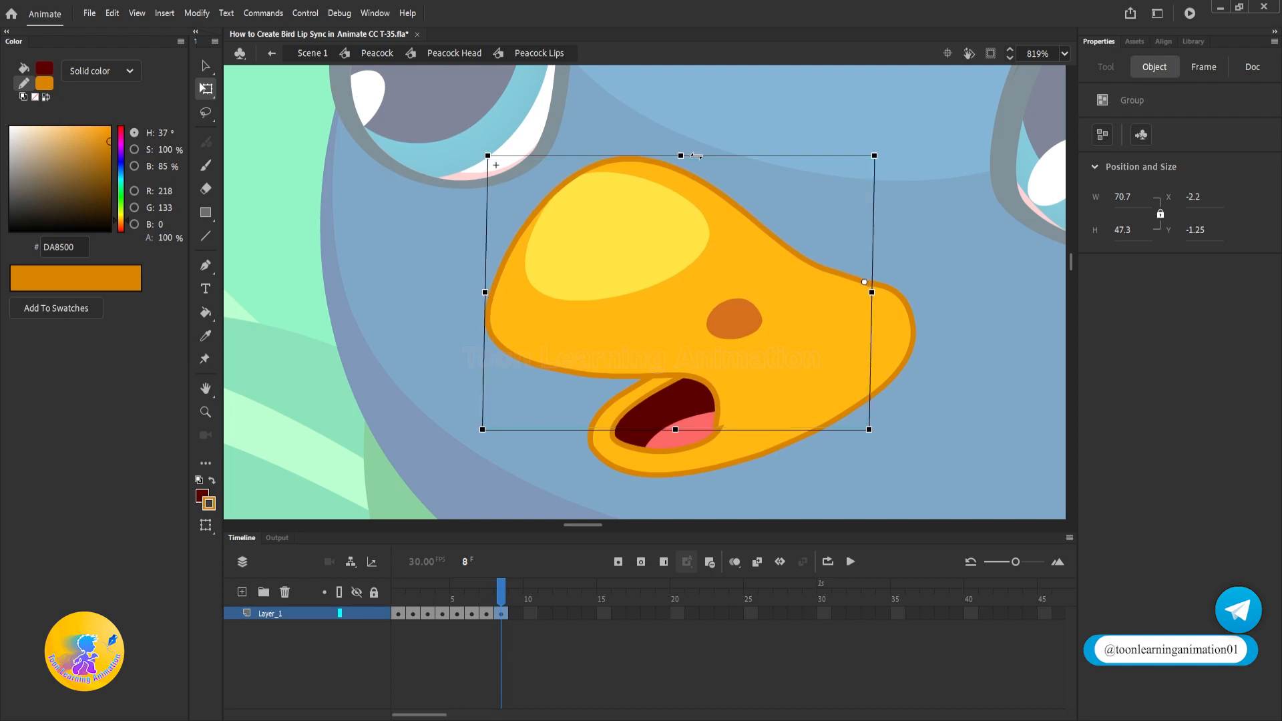
Stretch the lower beak group's tip outward to a width of about 60.4 and pull its rear edge slightly inward
click(696, 410)
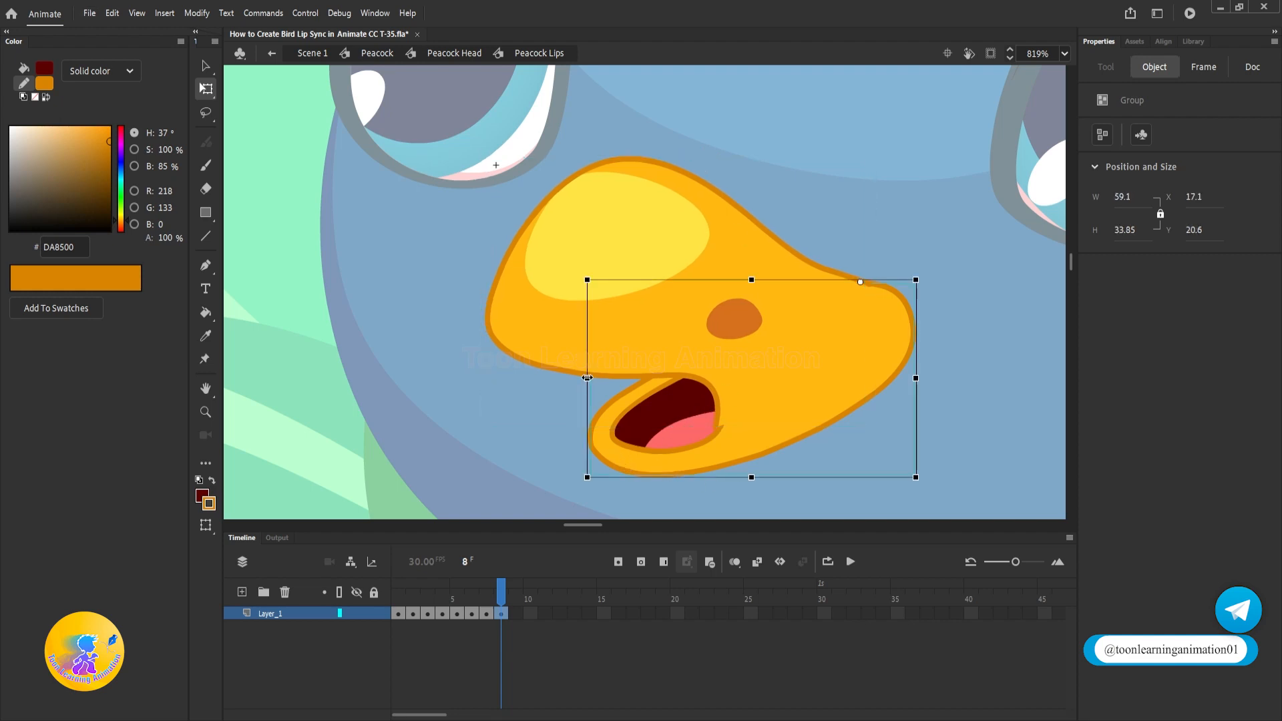
drag(587, 378, 580, 378)
key(alt)
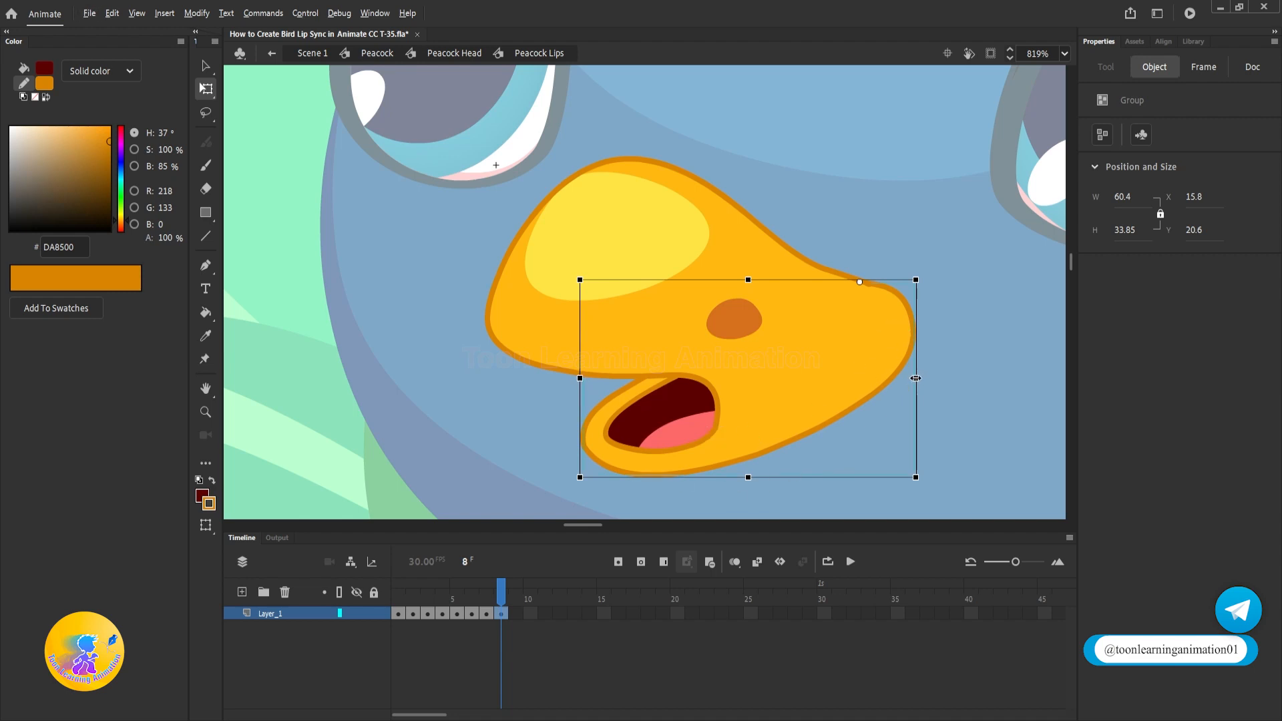
drag(915, 377, 909, 377)
click(981, 400)
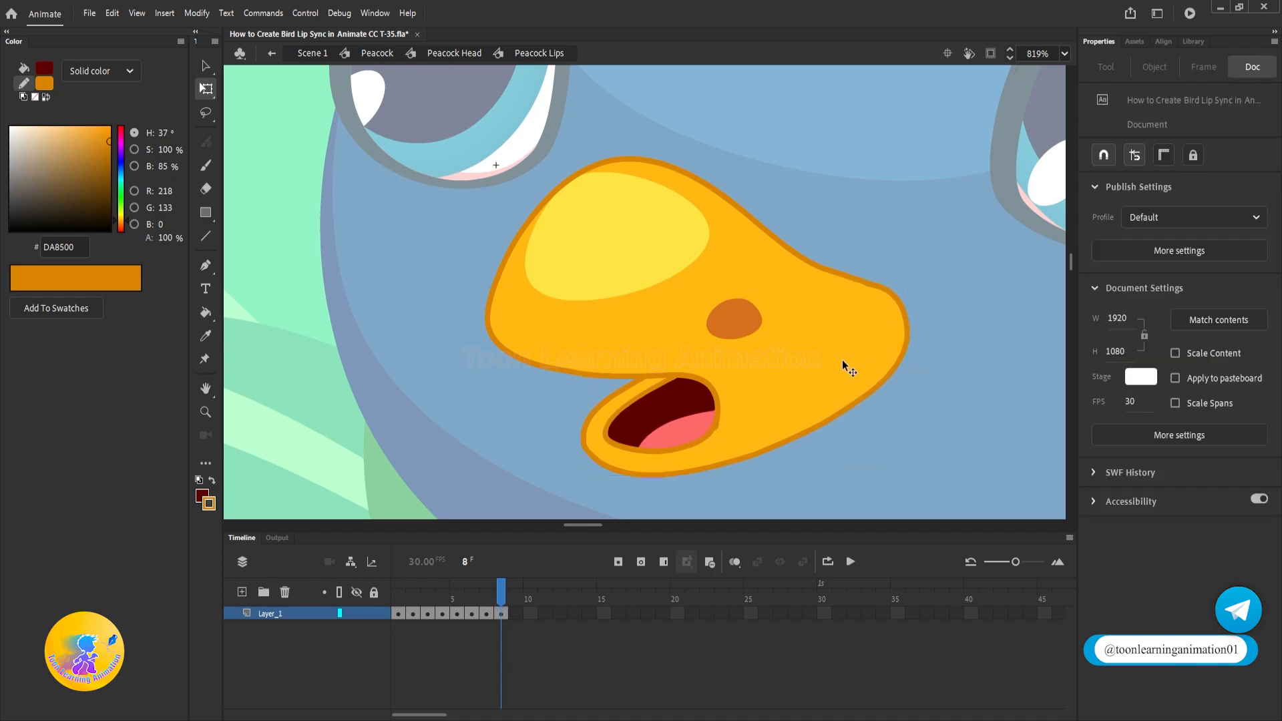
Play the mouth shapes from frame 1 through frame 8 to review them
key(v)
drag(501, 592, 399, 592)
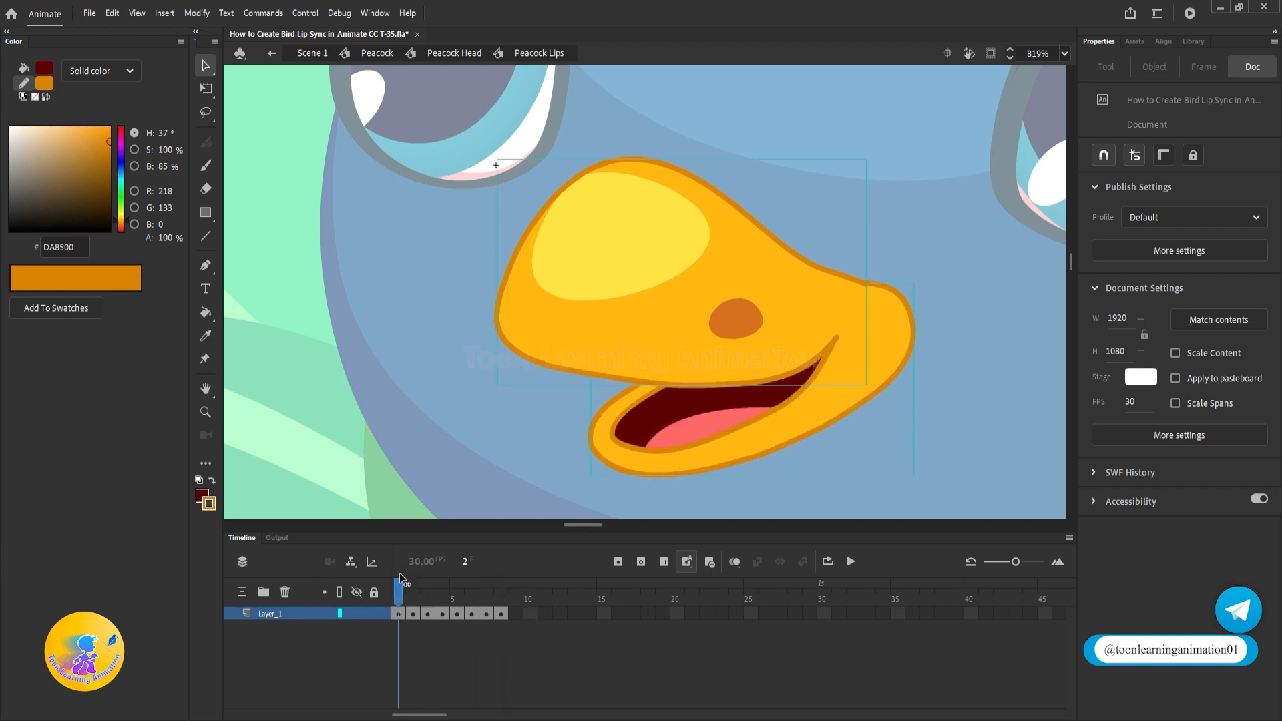
key(Return)
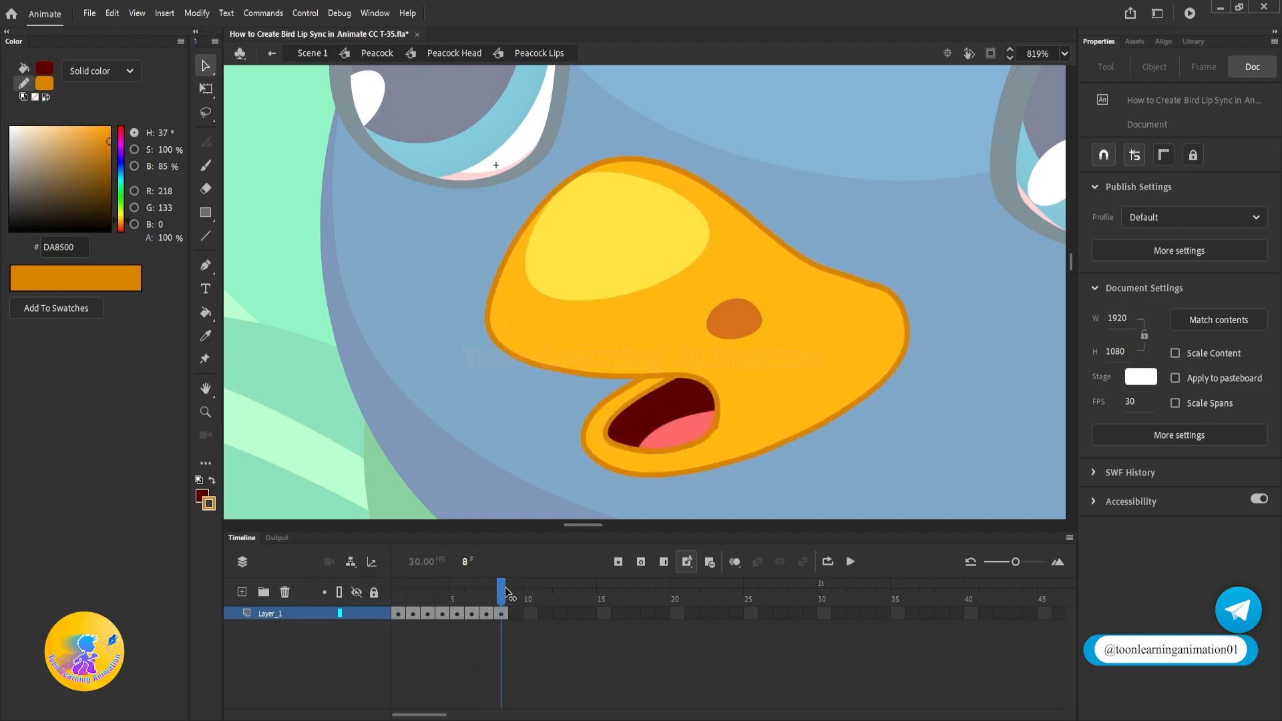
Replay the mouth shapes, and on frame 8 nudge the end of the upper beak's edge slightly inward at the mouth corner
drag(504, 590, 309, 571)
key(Return)
scroll(759, 462, up, 4)
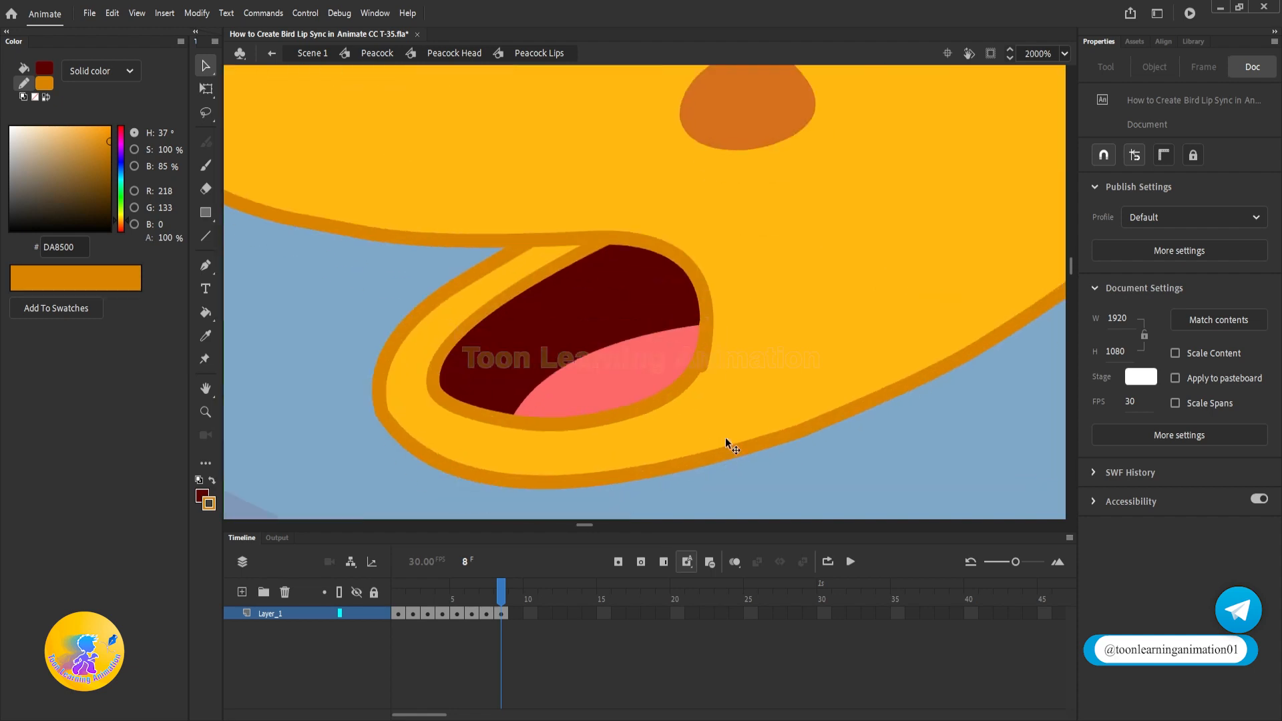
double_click(704, 350)
drag(700, 368, 696, 366)
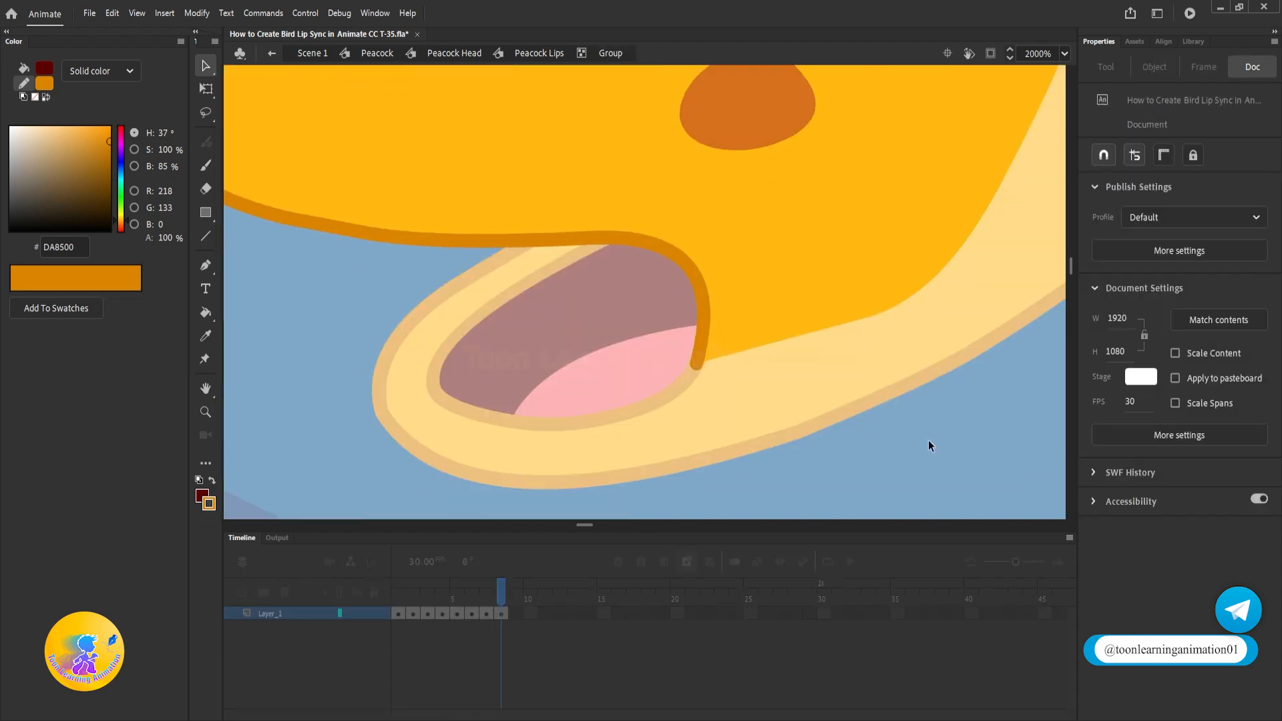
double_click(928, 439)
scroll(820, 434, down, 4)
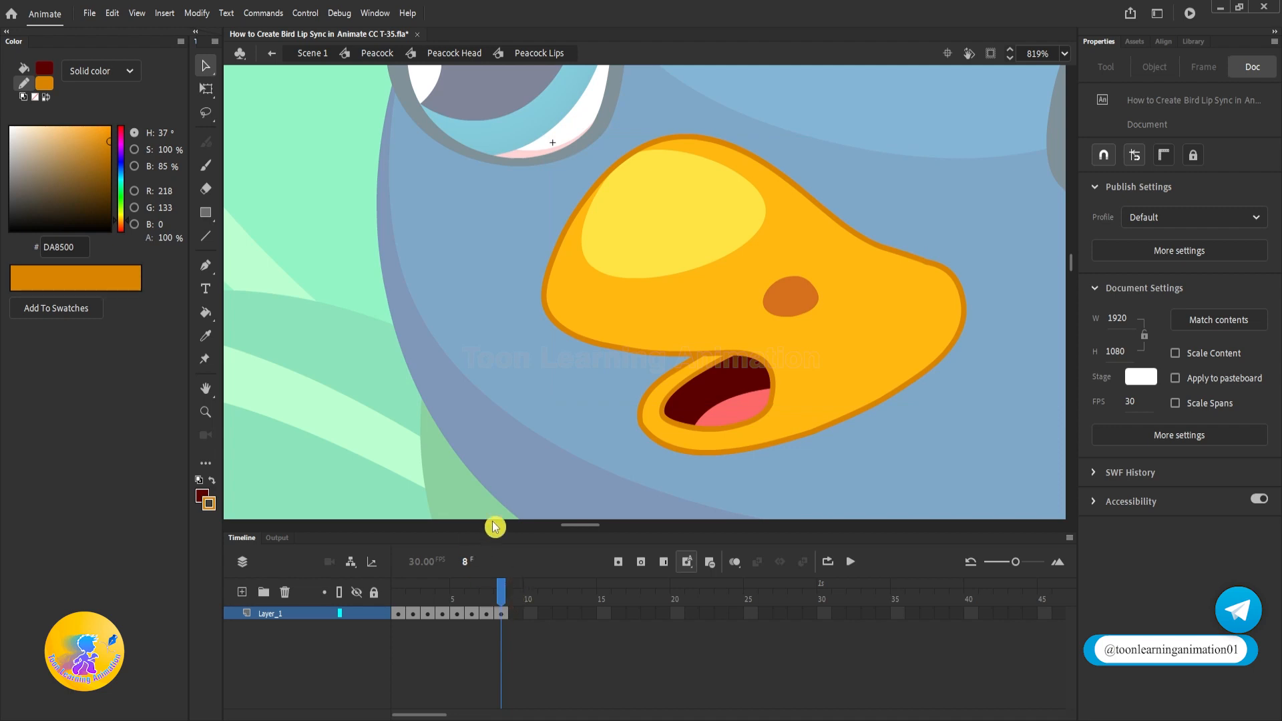
Play the eight mouth shapes from frame 1 twice to review the finished set
scroll(619, 351, down, 2)
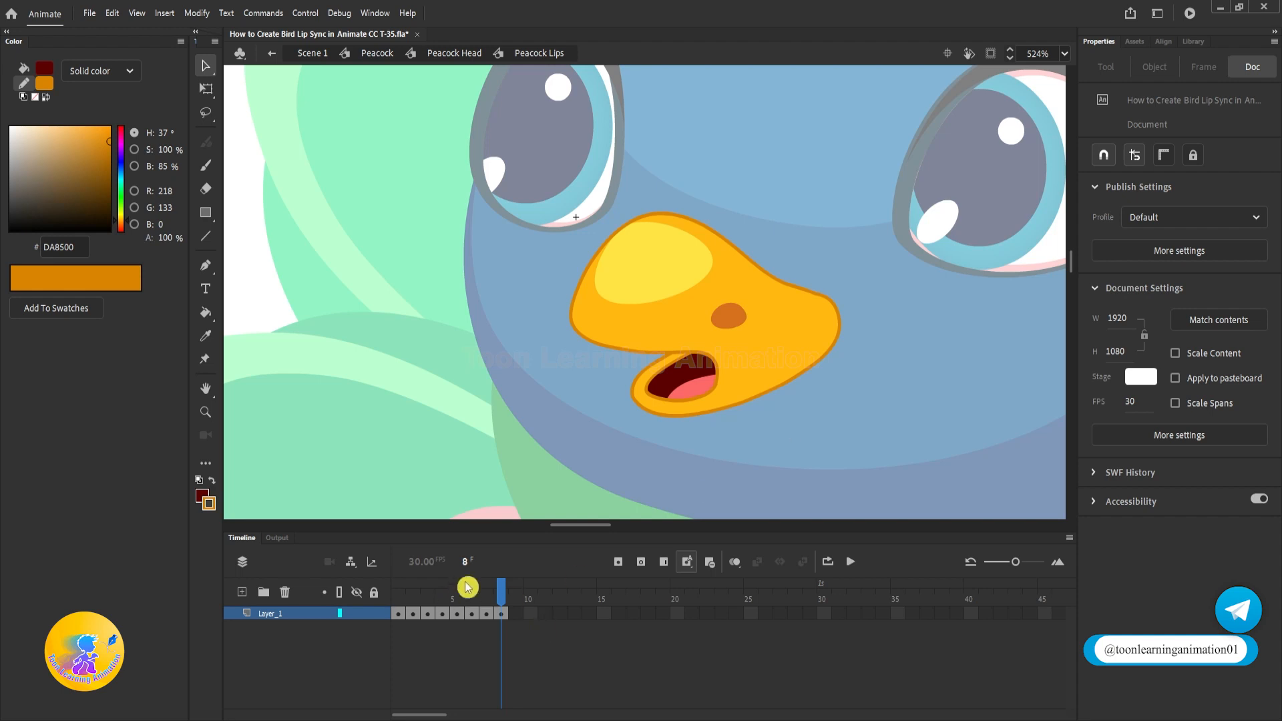
drag(502, 594, 297, 599)
key(Return)
drag(504, 591, 261, 586)
key(Return)
Return to the Peacock Head symbol and play its animation to check how the mouth shapes run on the moving head
double_click(914, 421)
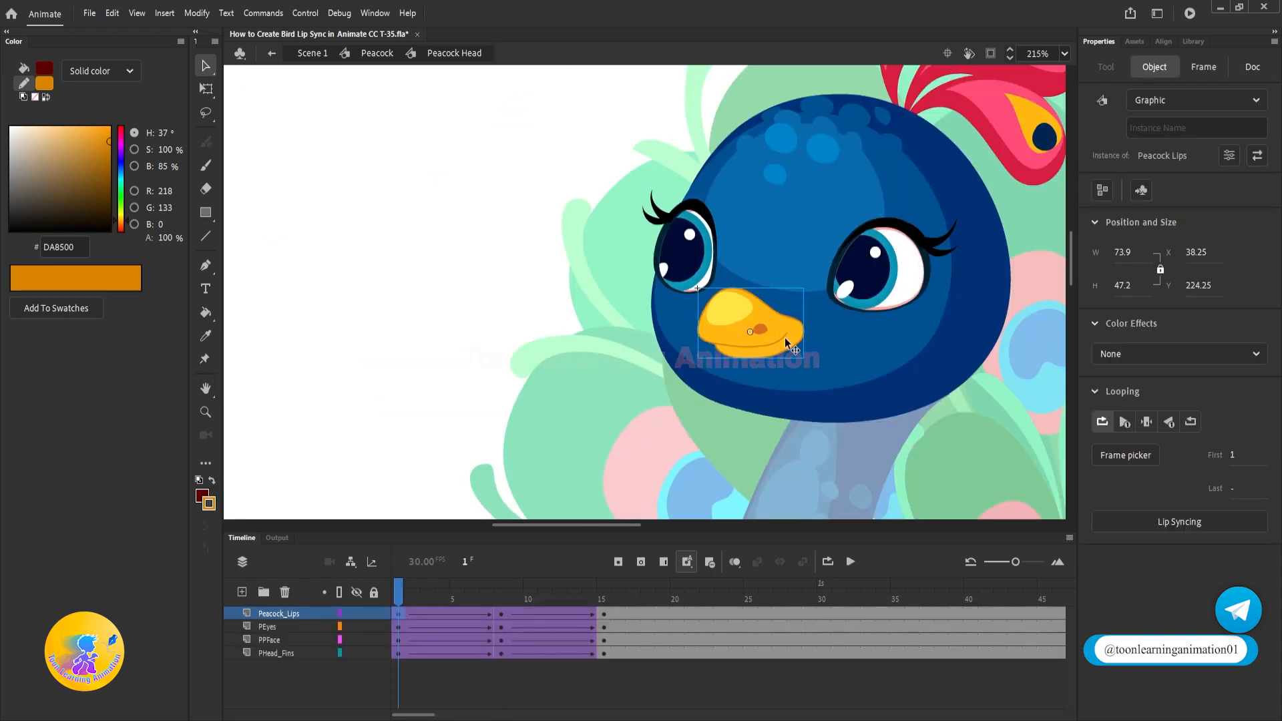
key(Return)
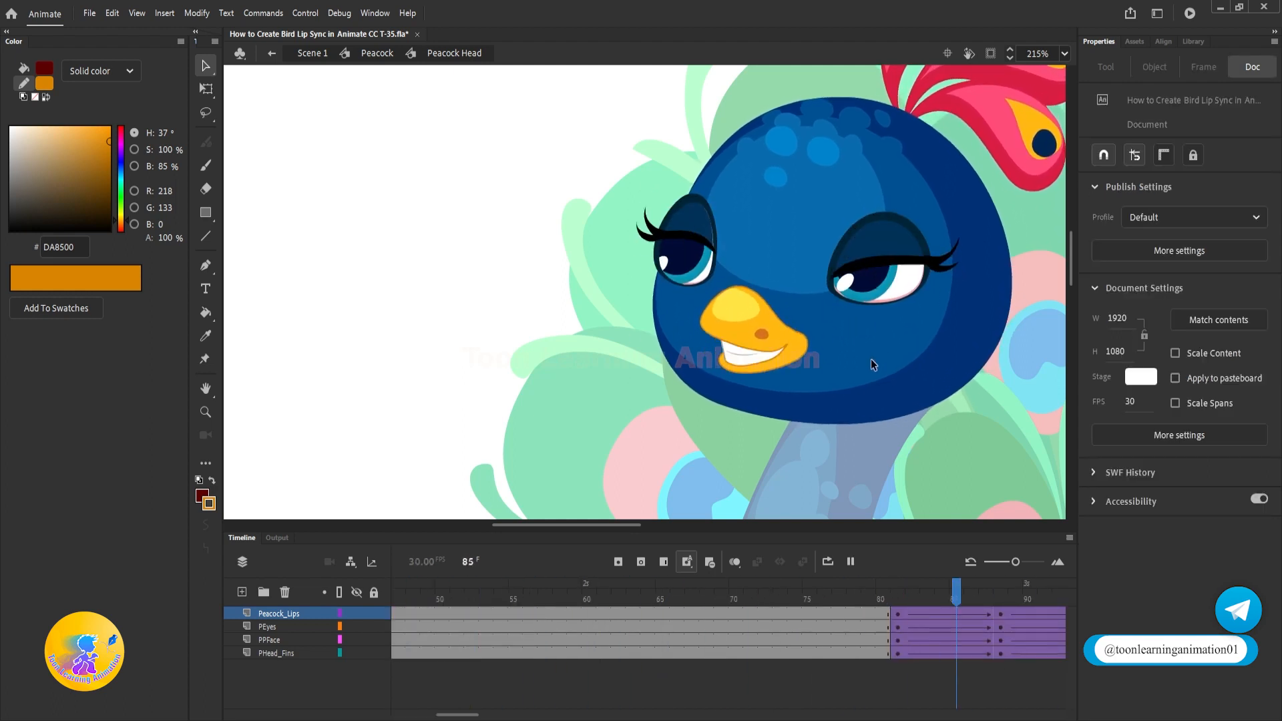
key(Return)
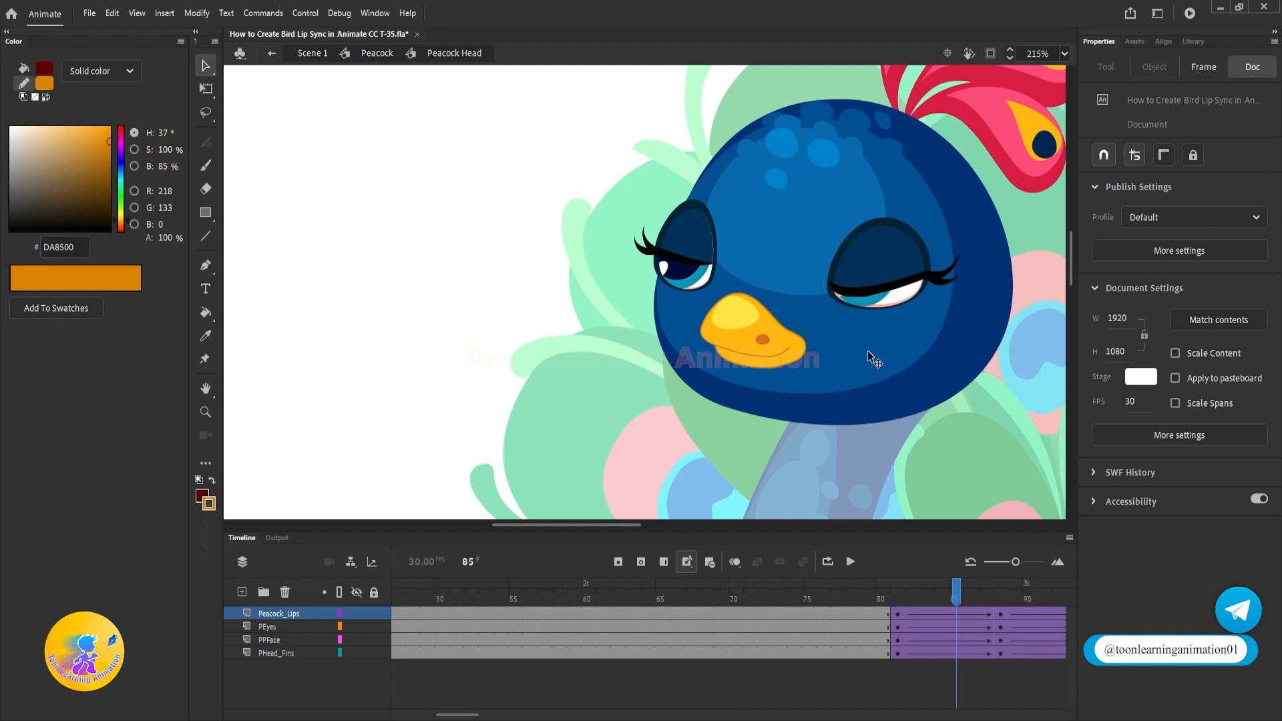
key(Return)
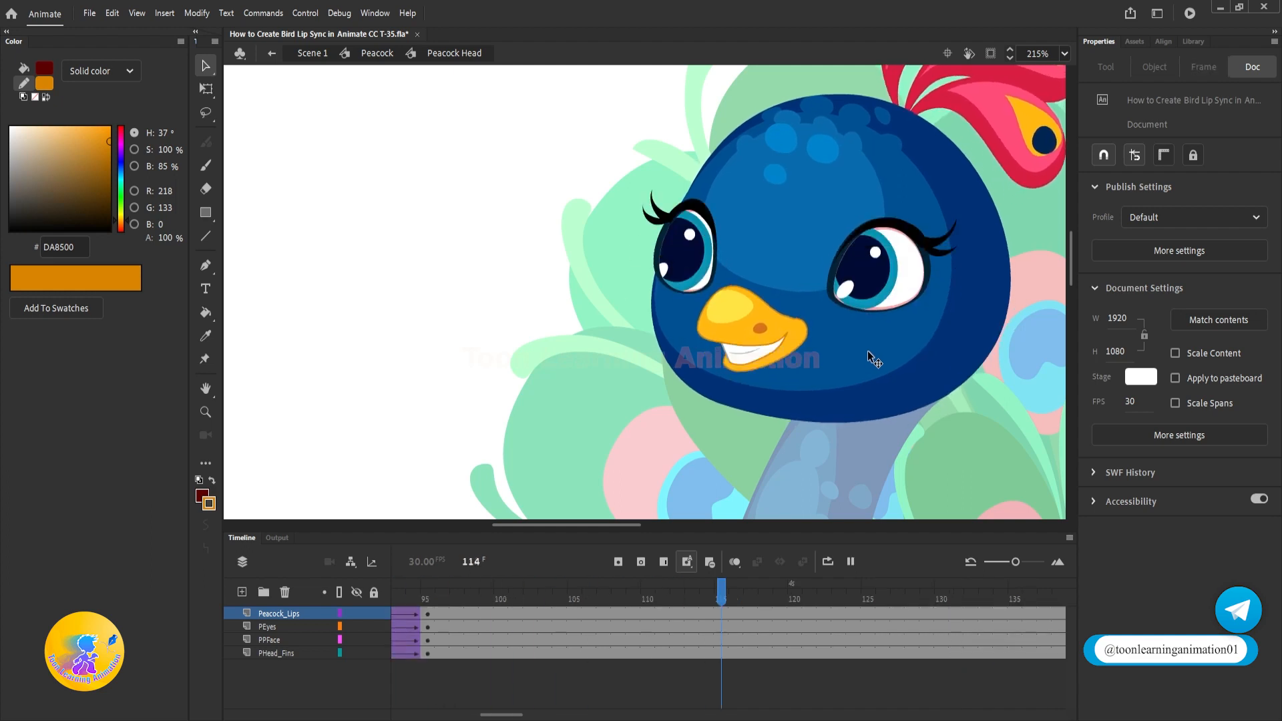
key(shift+)
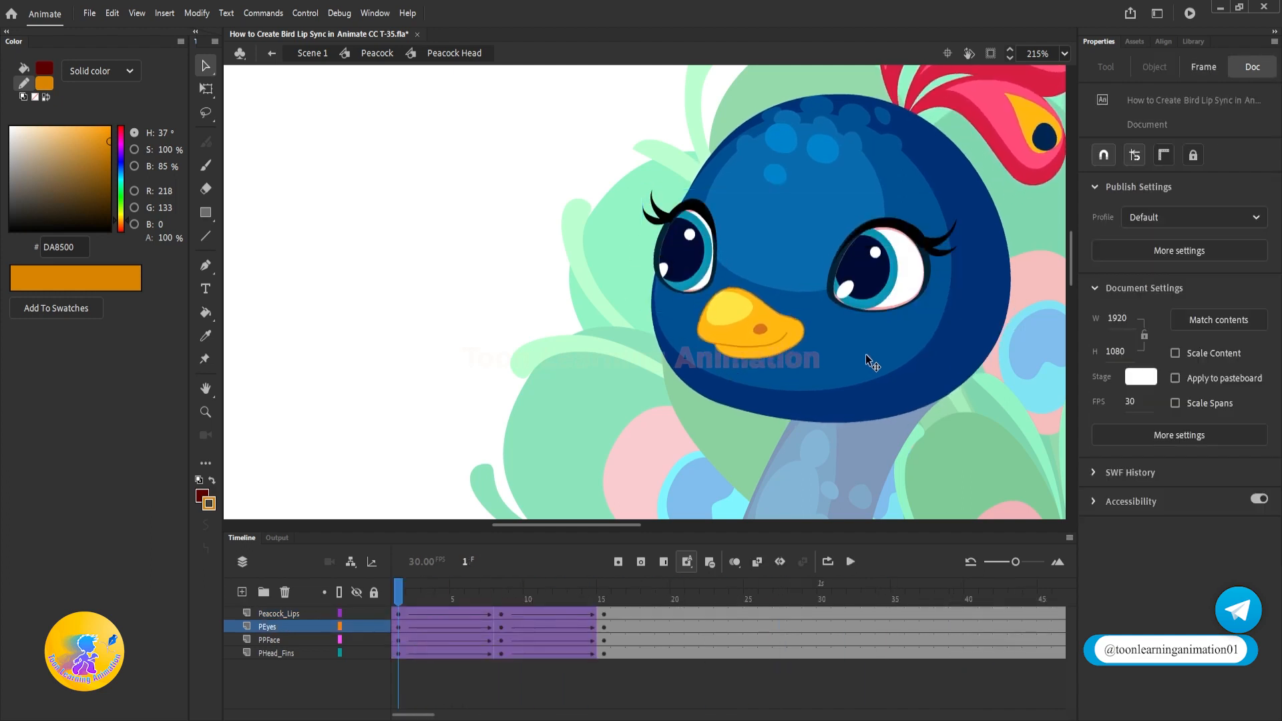
drag(970, 391, 912, 375)
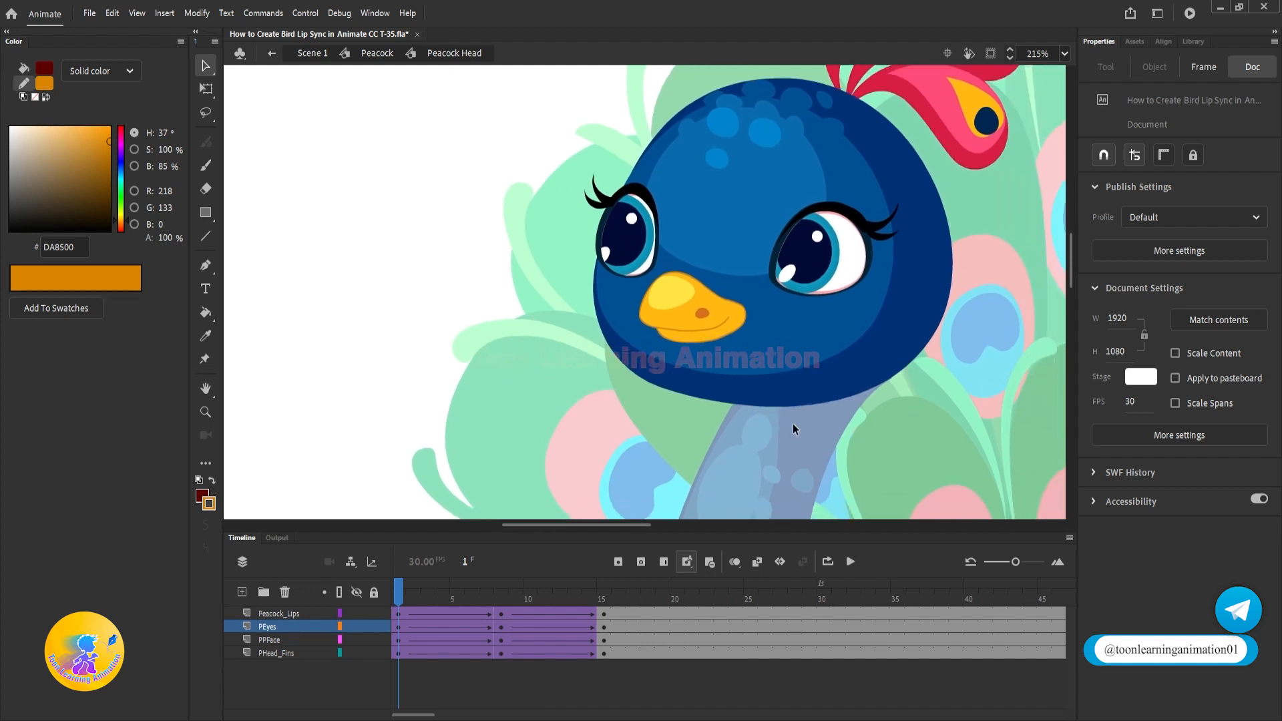
Inspect the looping settings of the Peacock Lips instance at frames 1 and 8 of the head animation
click(685, 310)
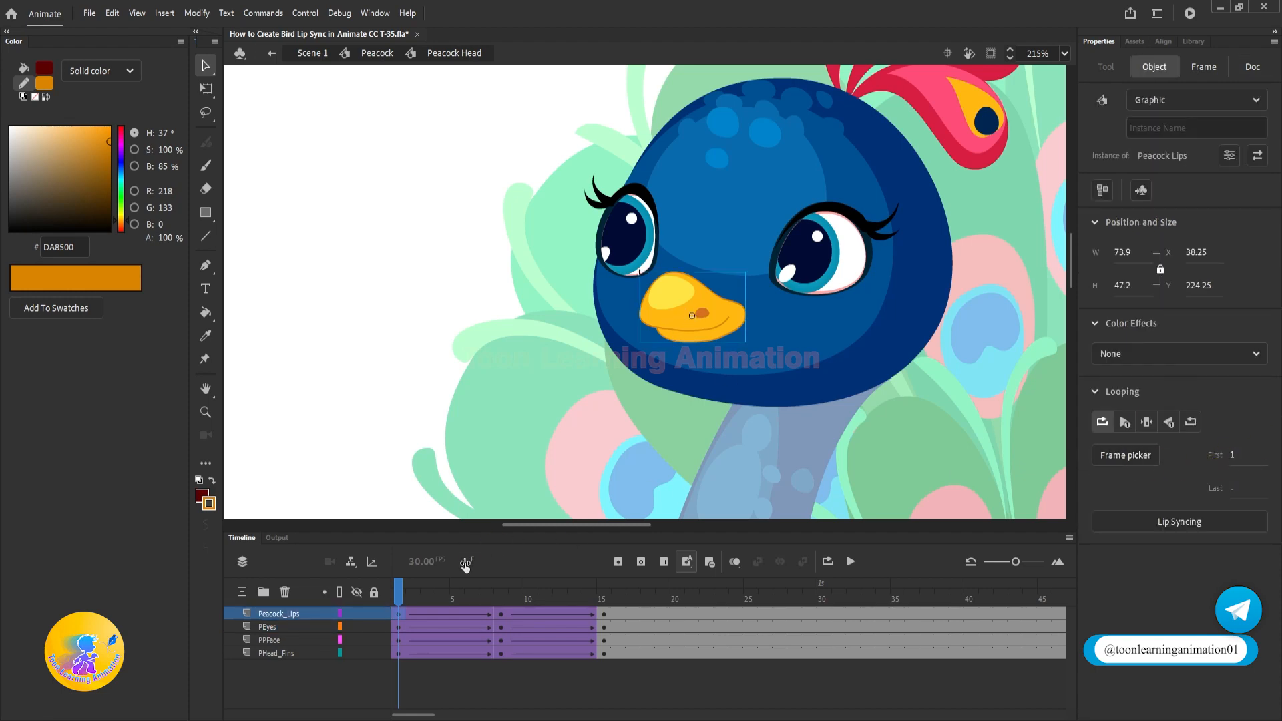
click(500, 596)
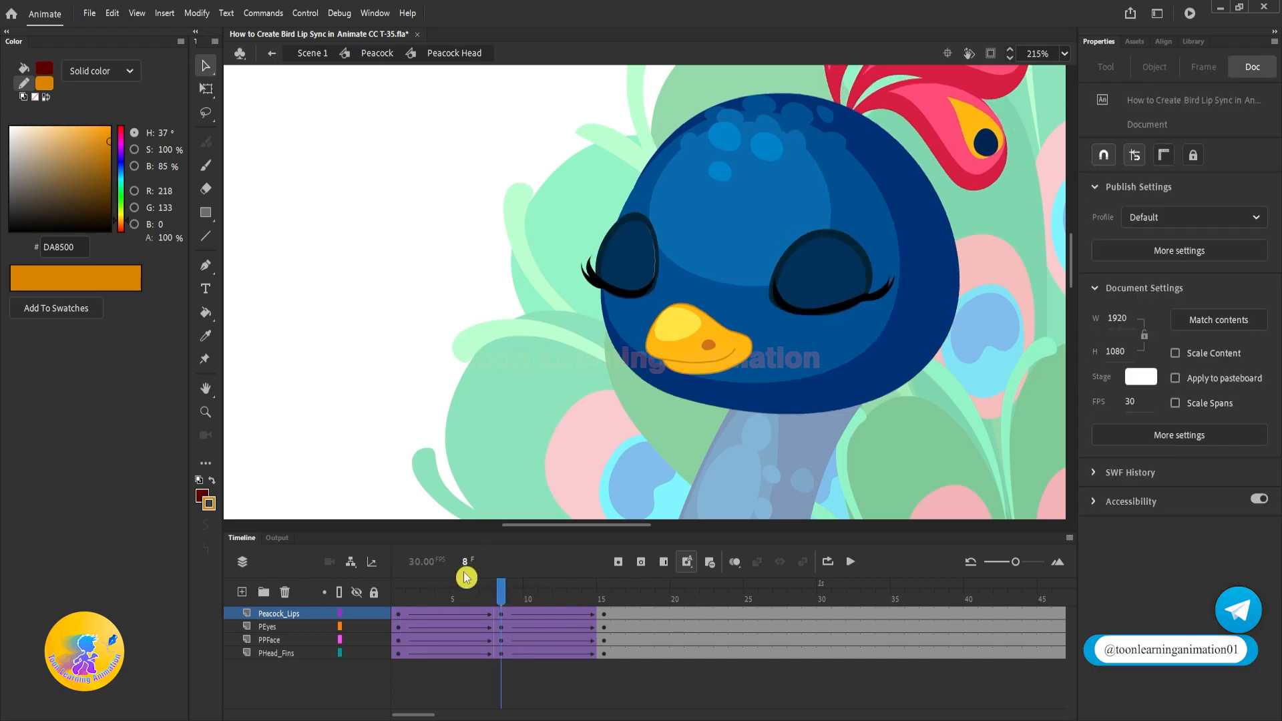
click(692, 350)
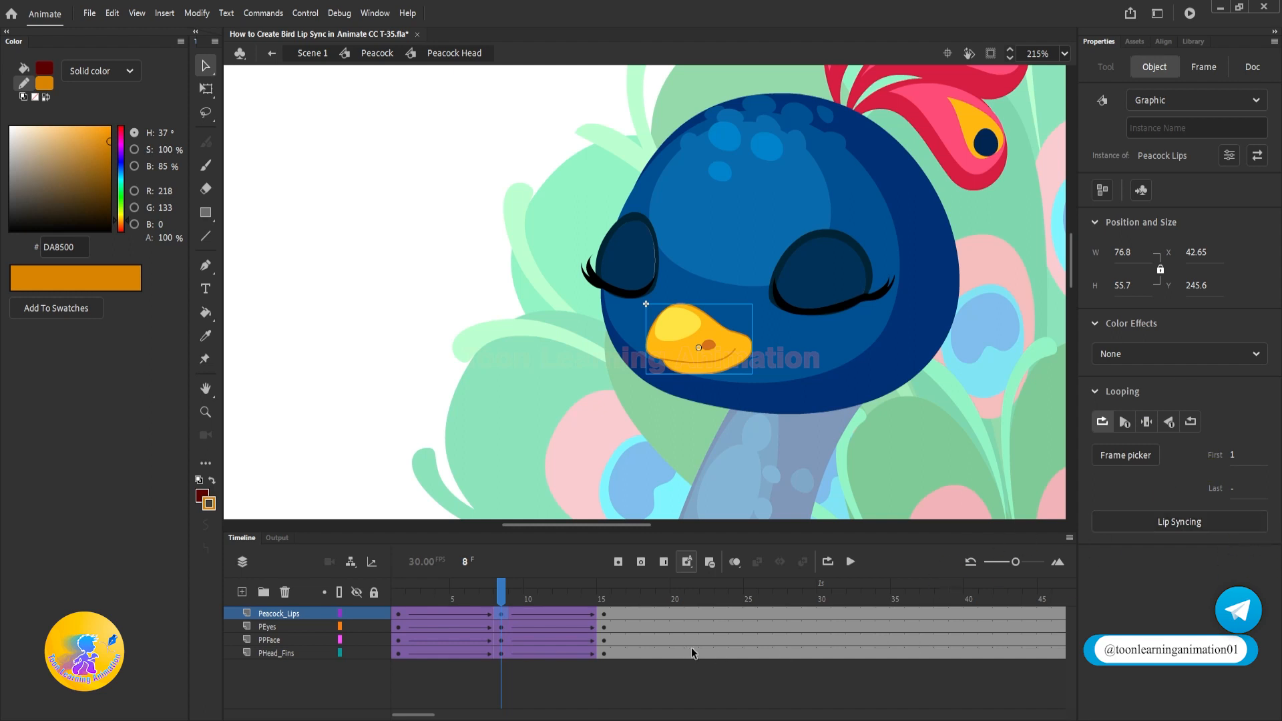
Open the Peacock Lips symbol and extend the first two mouth shapes to five frames each
double_click(680, 323)
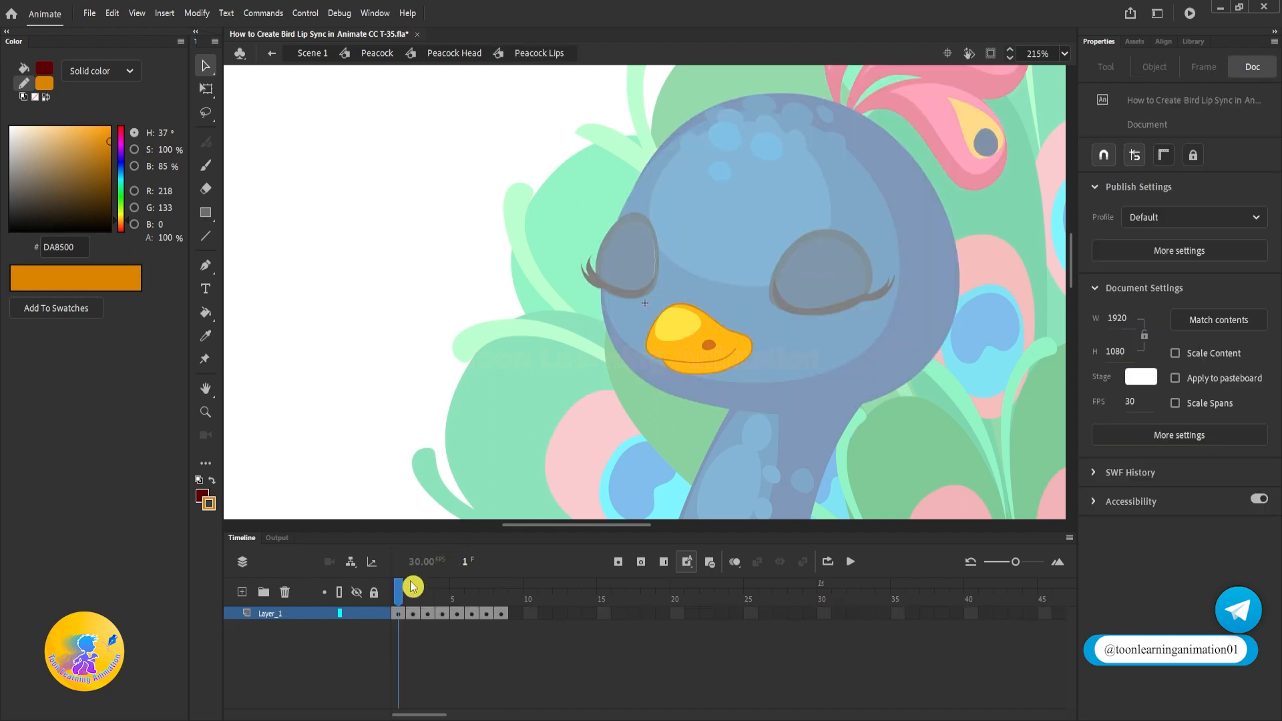
click(397, 613)
drag(409, 624, 467, 623)
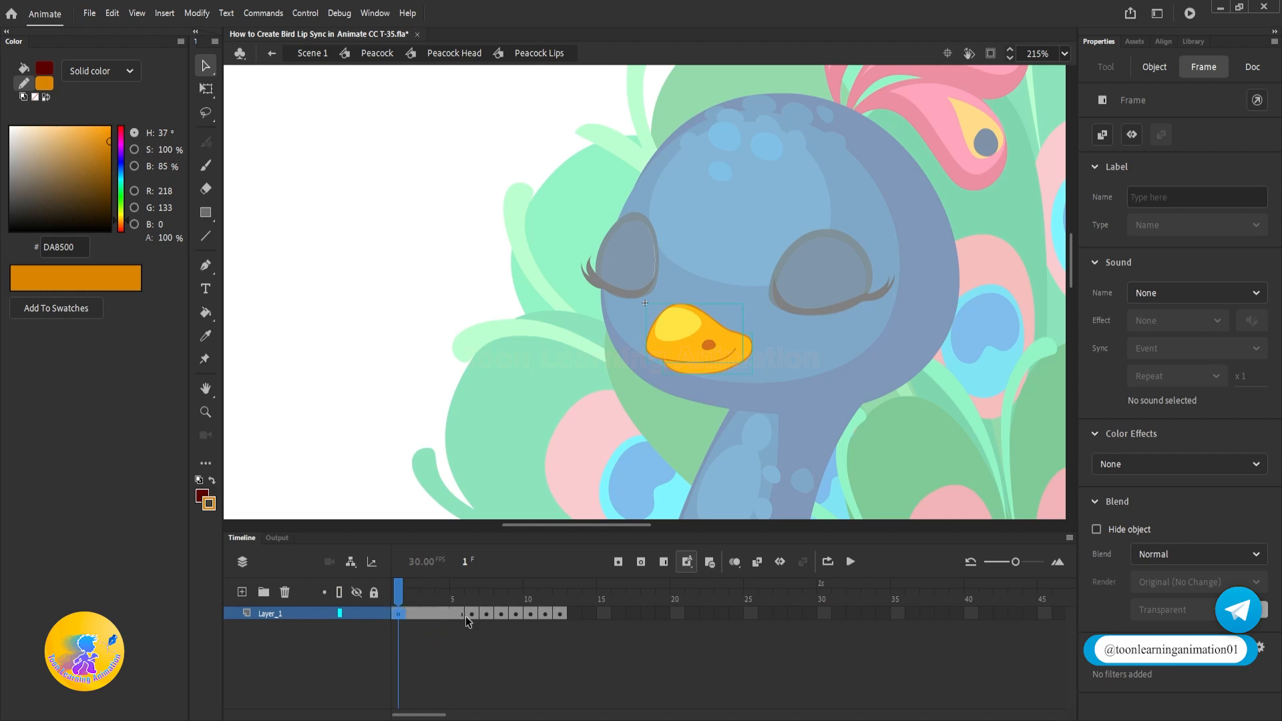
click(472, 616)
key(F5)
key(F5)
key(F5)
key(F5)
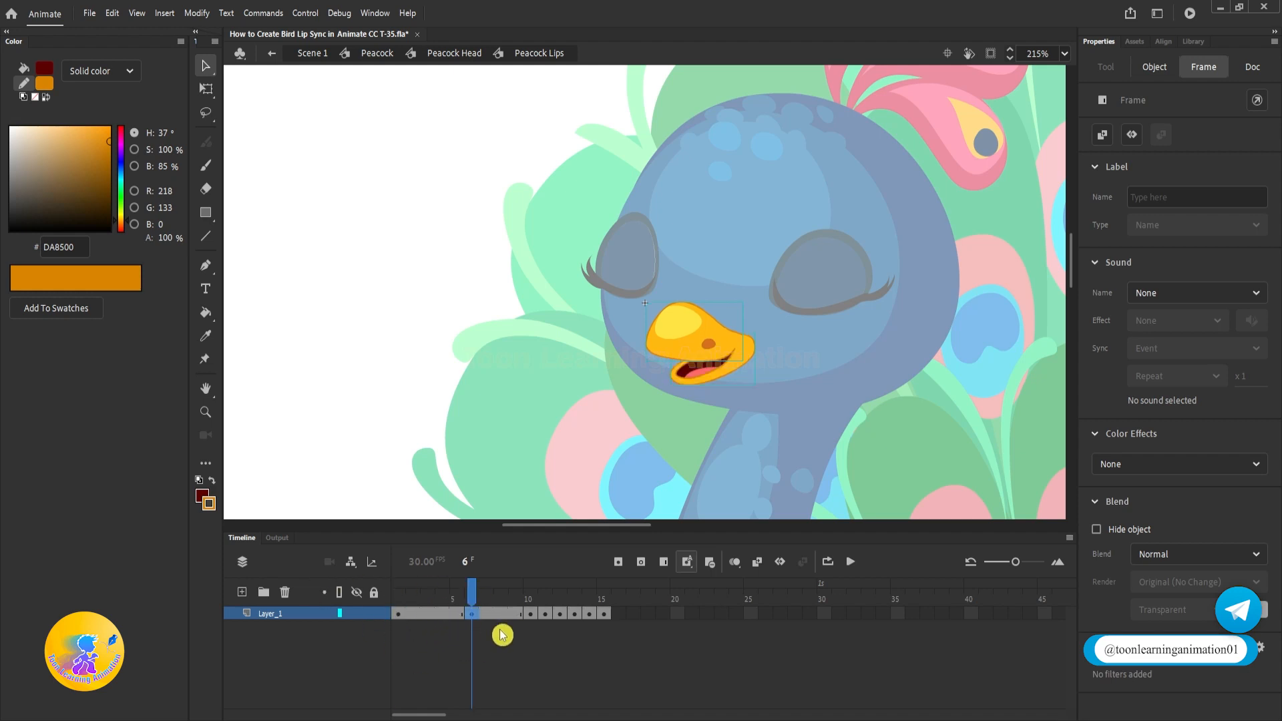
Extend the third and fourth mouth shapes to five frames each
click(544, 615)
key(F5)
key(F5)
key(F5)
key(F5)
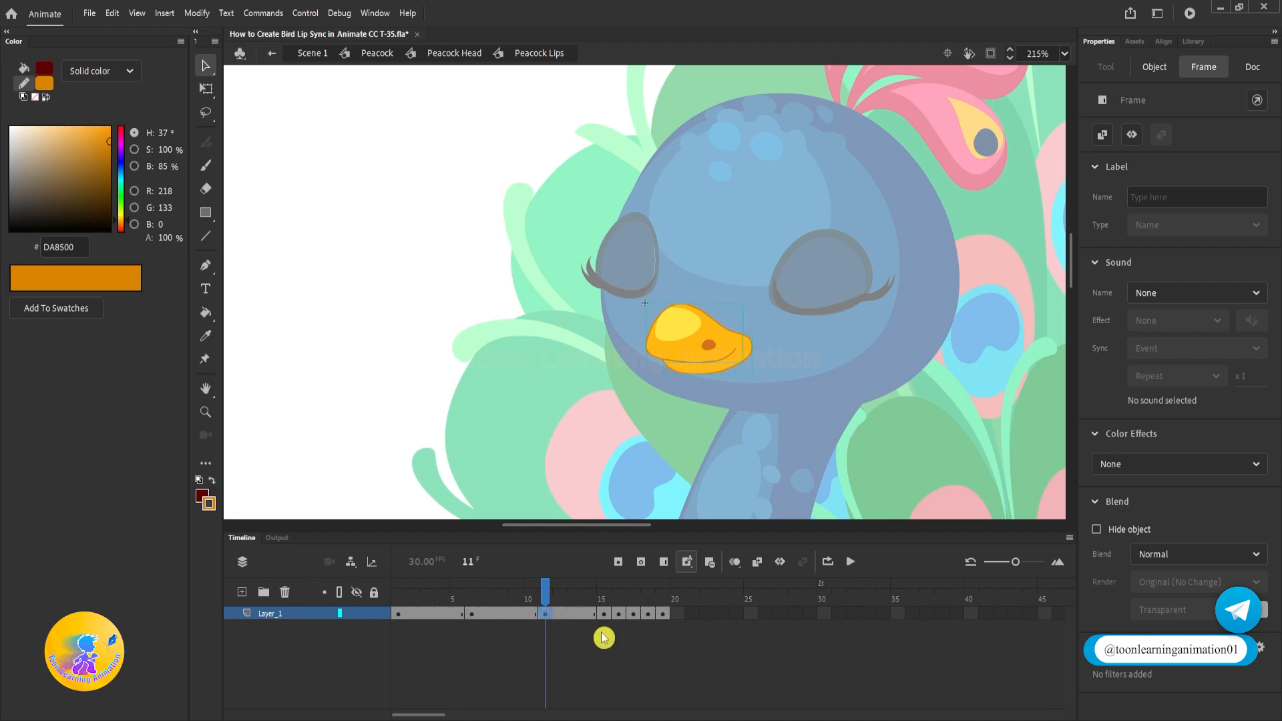
click(618, 614)
key(F5)
key(F5)
key(F5)
key(F5)
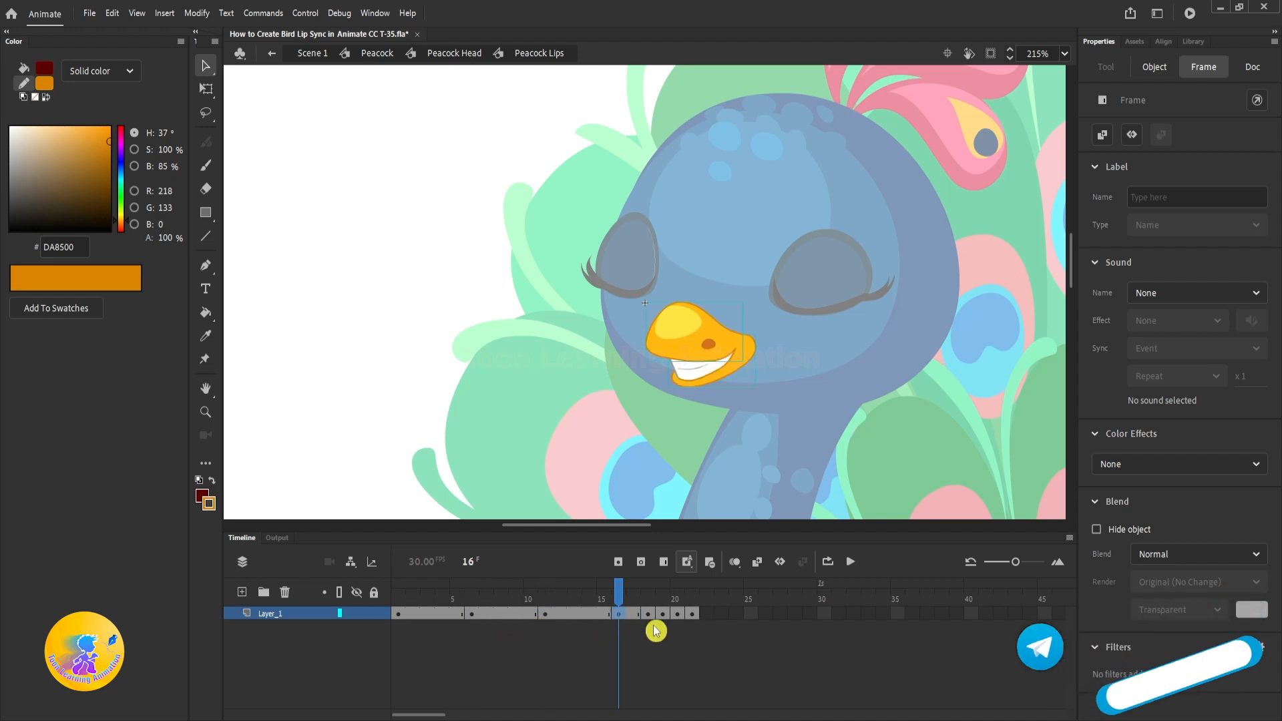
key(F5)
Extend the remaining four mouth shapes to five frames each so the timeline ends at frame 40
click(691, 614)
key(F5)
key(F5)
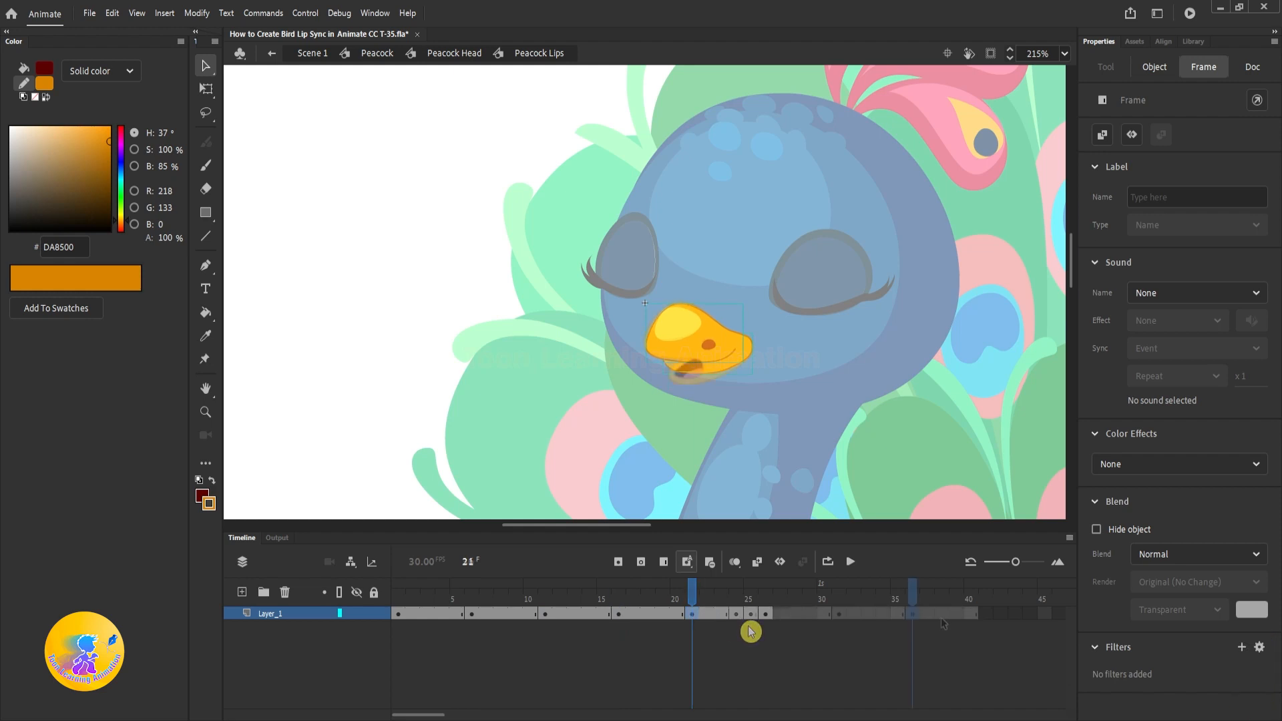
Play the retimed mouth shapes from frame 1 through frame 40
drag(927, 599, 398, 599)
click(532, 408)
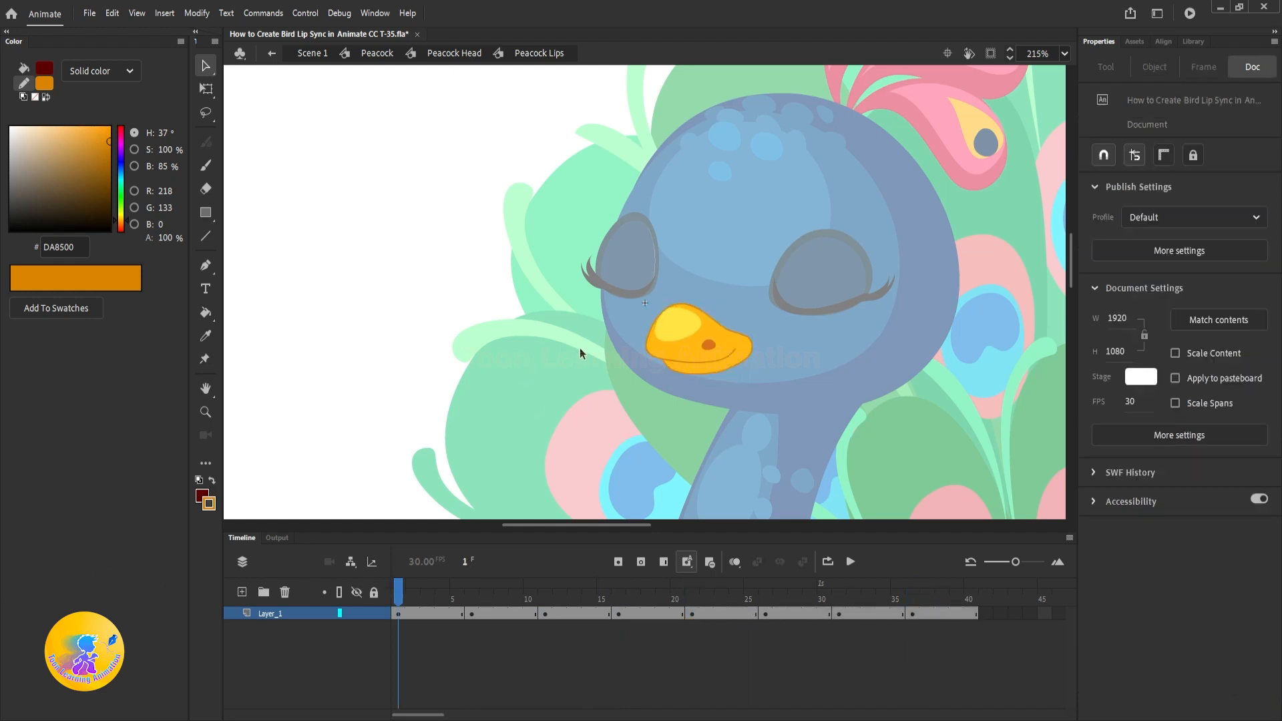
key(Return)
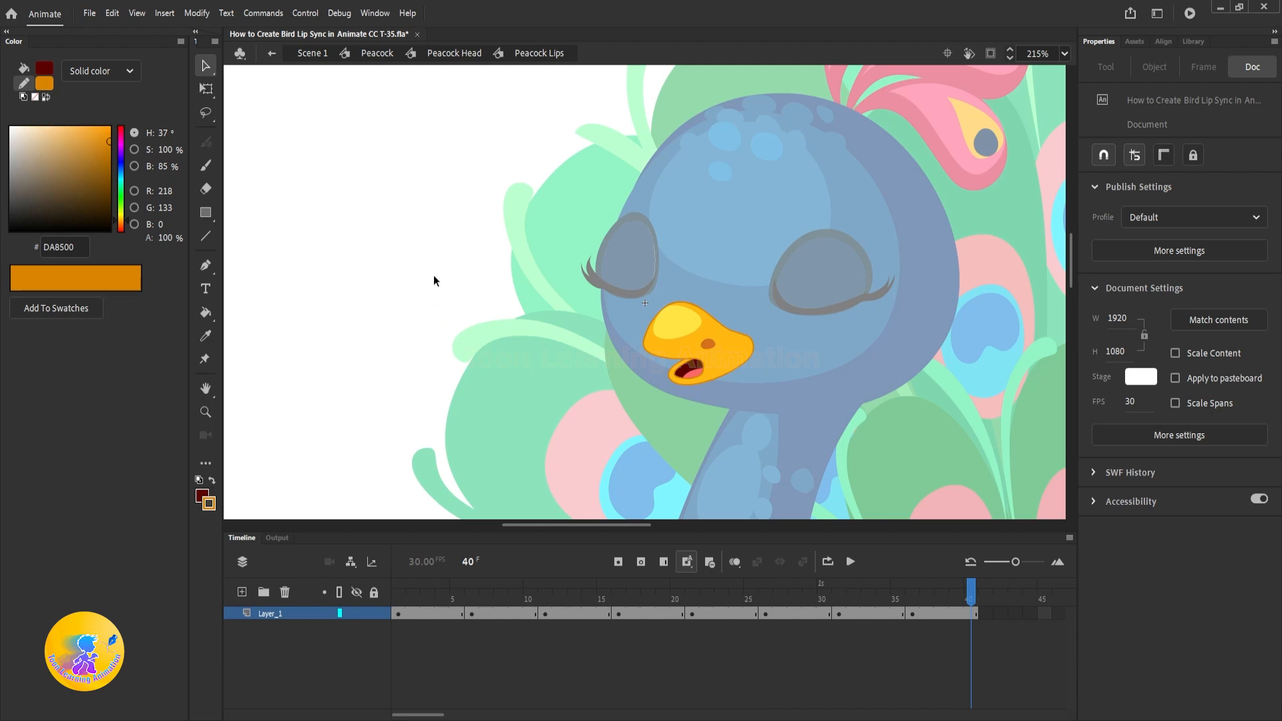
Go back to the Peacock Head symbol, play it from frame 1 with the slower mouth shapes, and rewind to frame 1
double_click(404, 263)
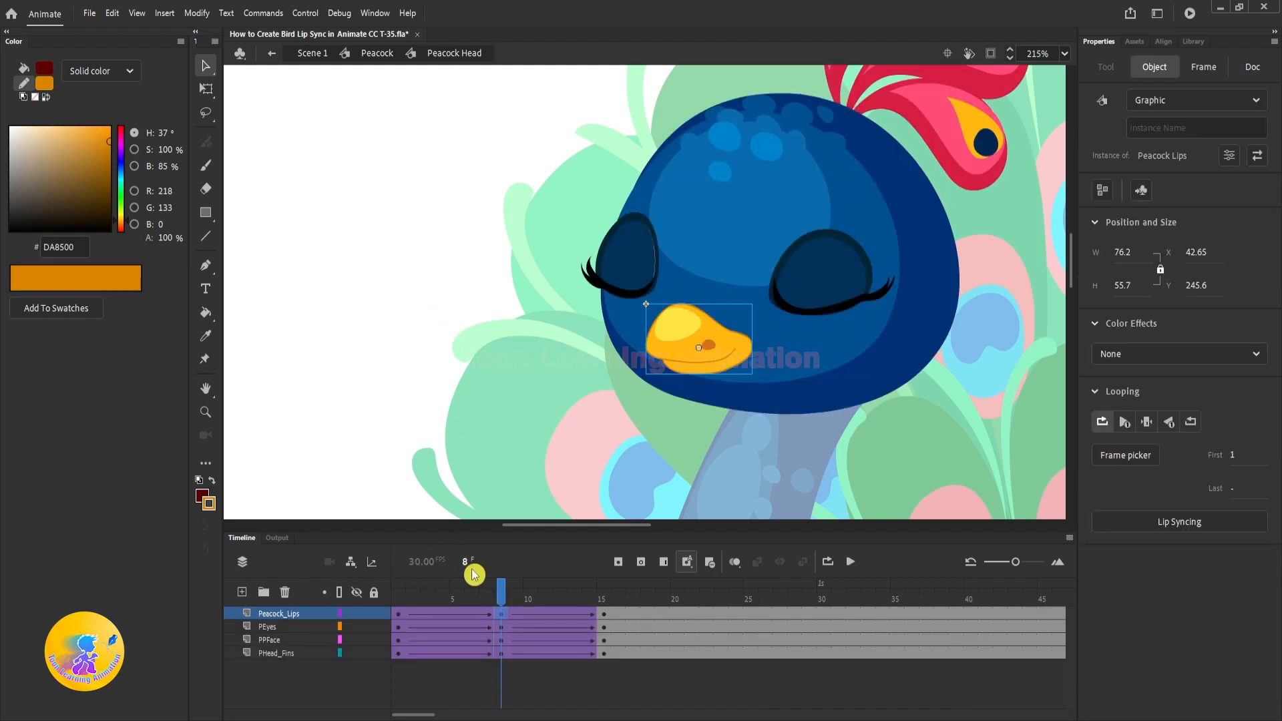
drag(494, 589, 163, 559)
key(Return)
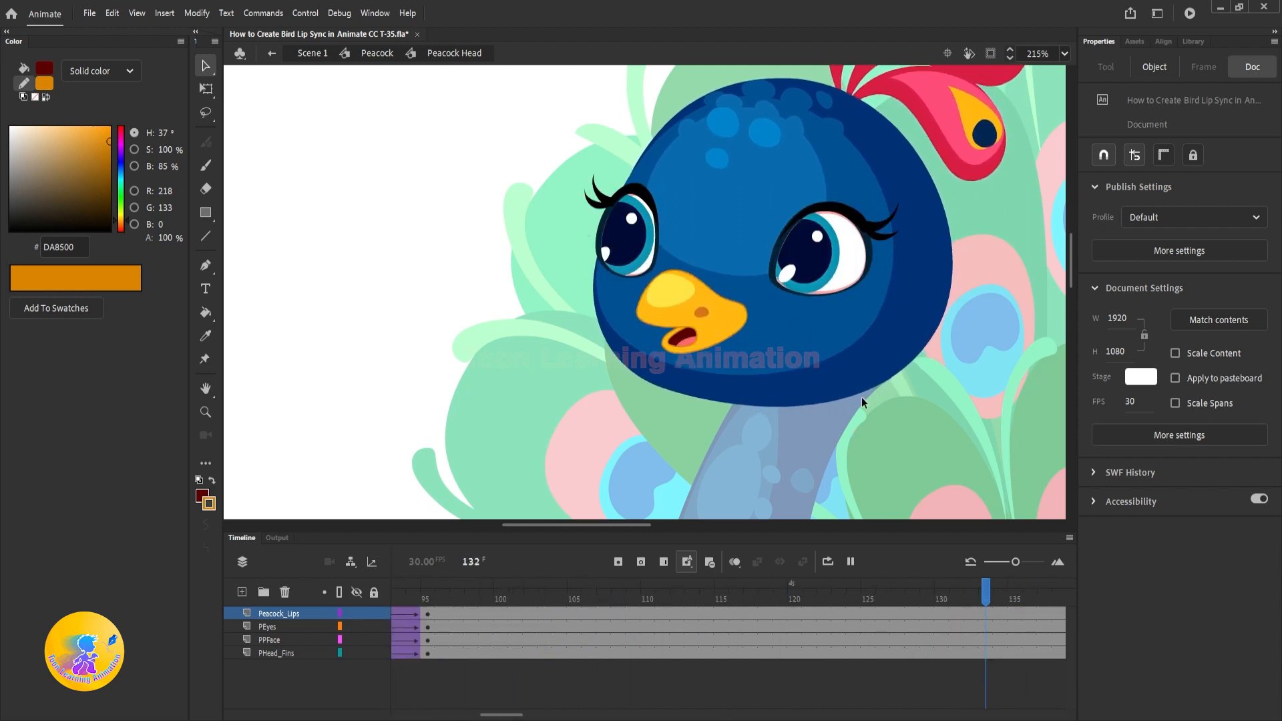
key(Return)
key(shift+comma)
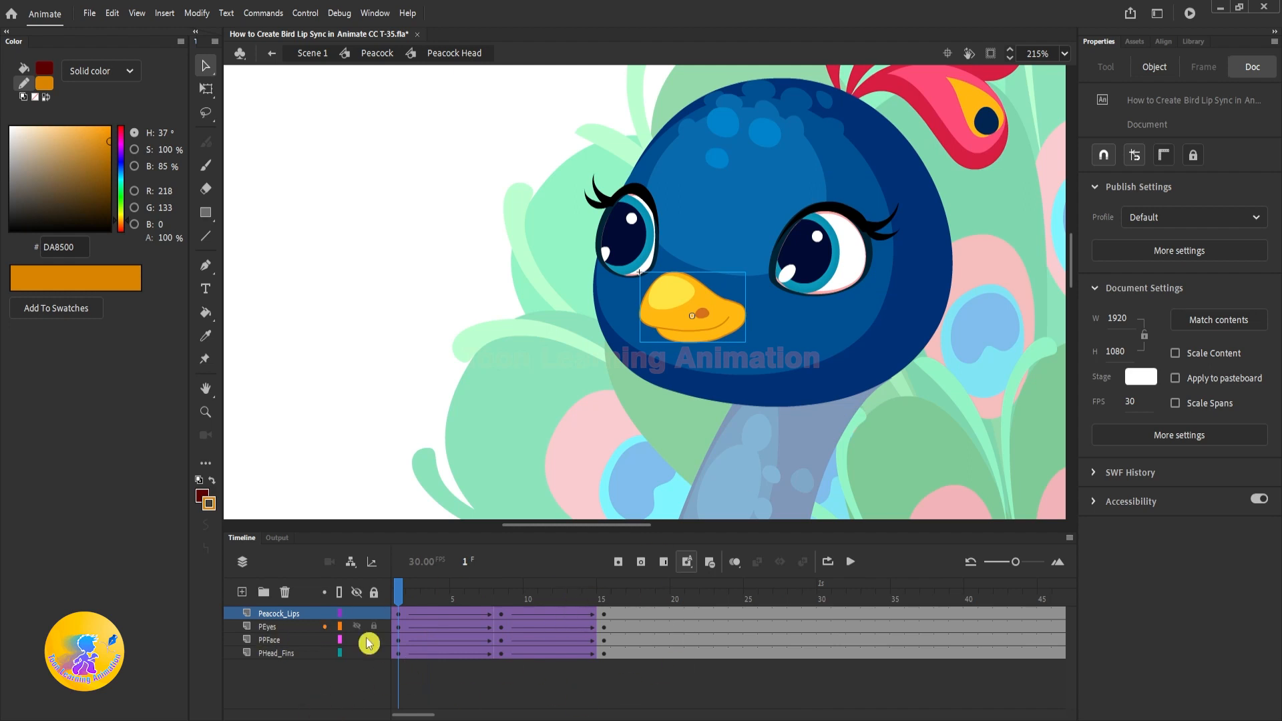
Synchronize the symbols across all frames of the Peacock_Lips layer
shift+click(279, 656)
click(414, 688)
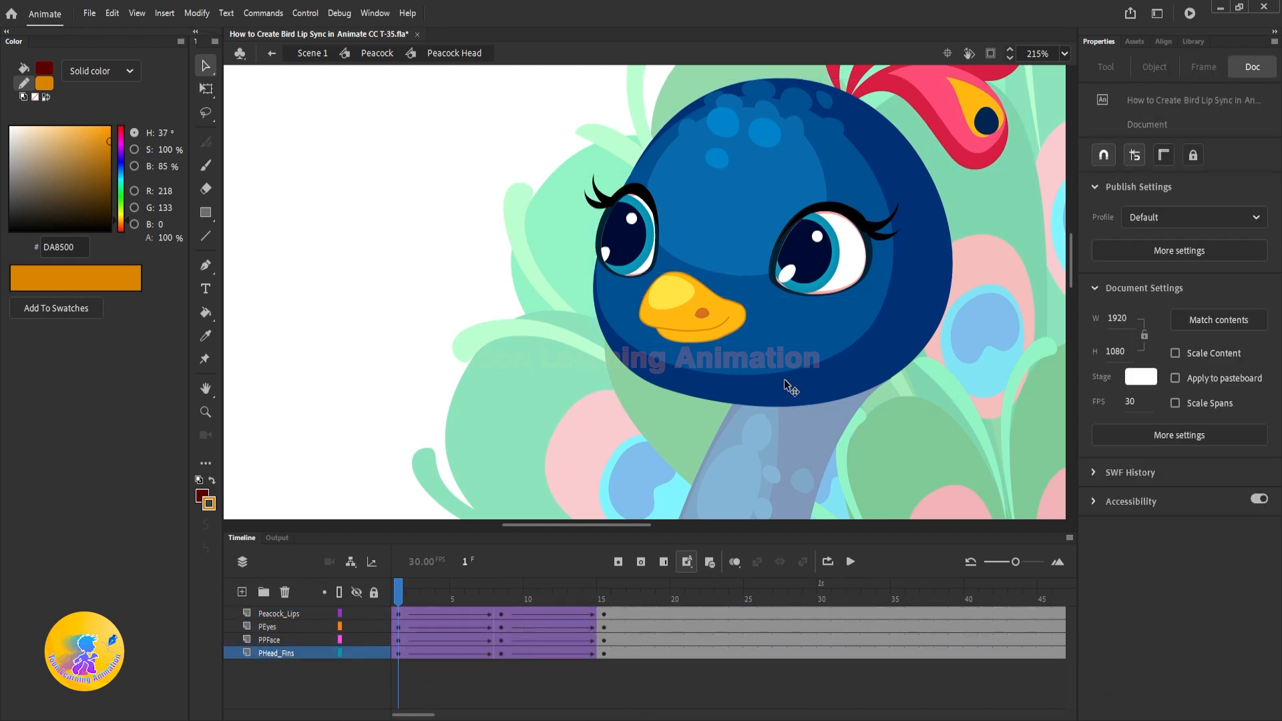
click(711, 323)
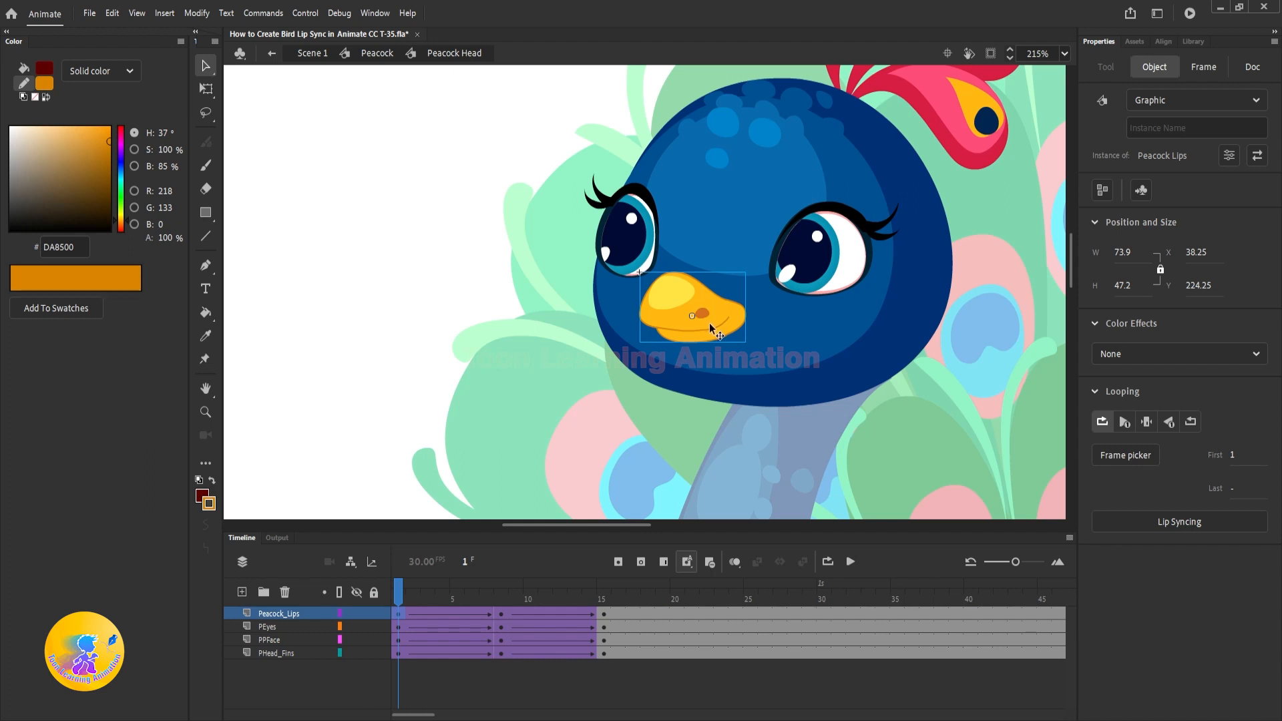
click(303, 619)
right_click(661, 617)
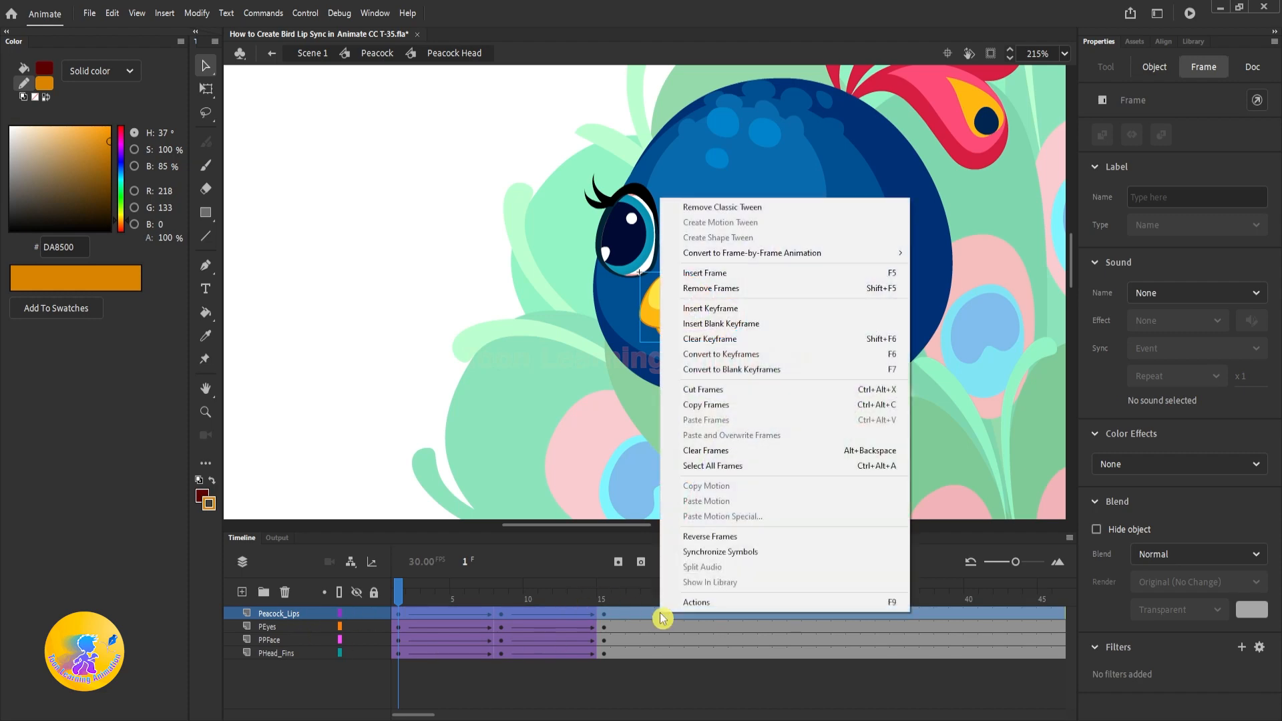
click(736, 552)
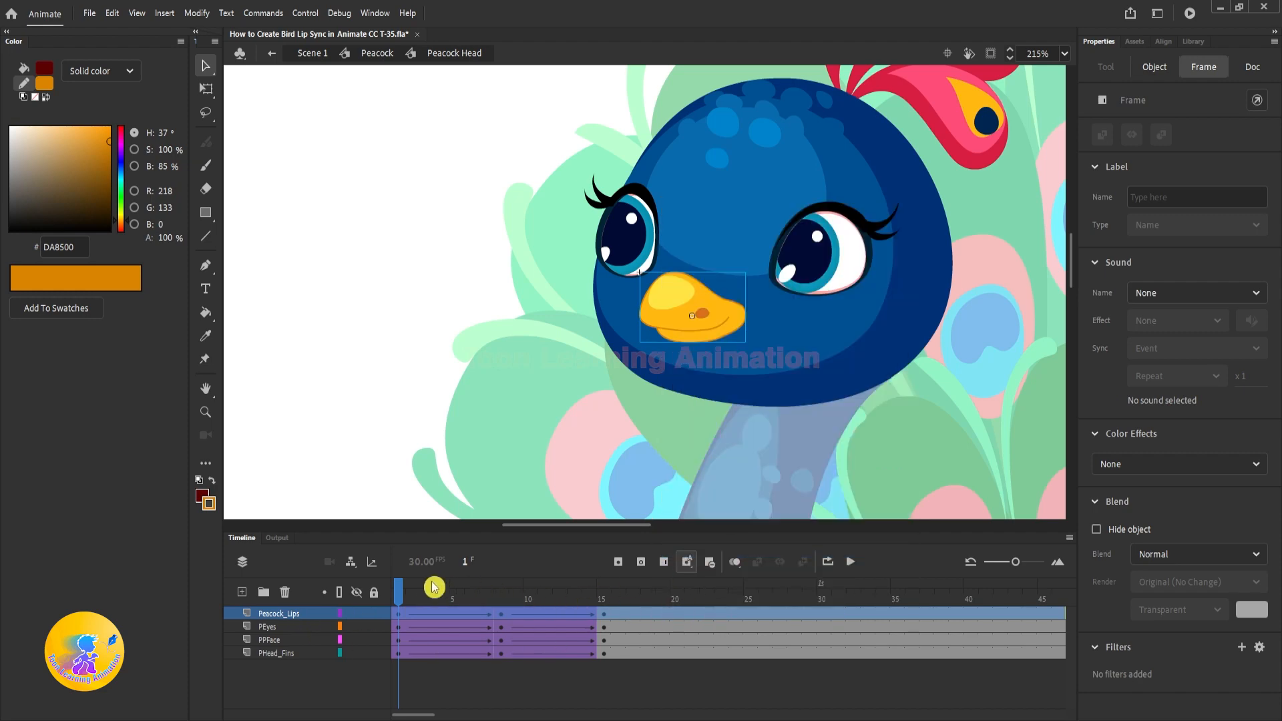
click(686, 466)
Check the first-frame value of the lips instance at frames 1, 8 and 15 against the Peacock Lips symbol's own timeline
click(695, 317)
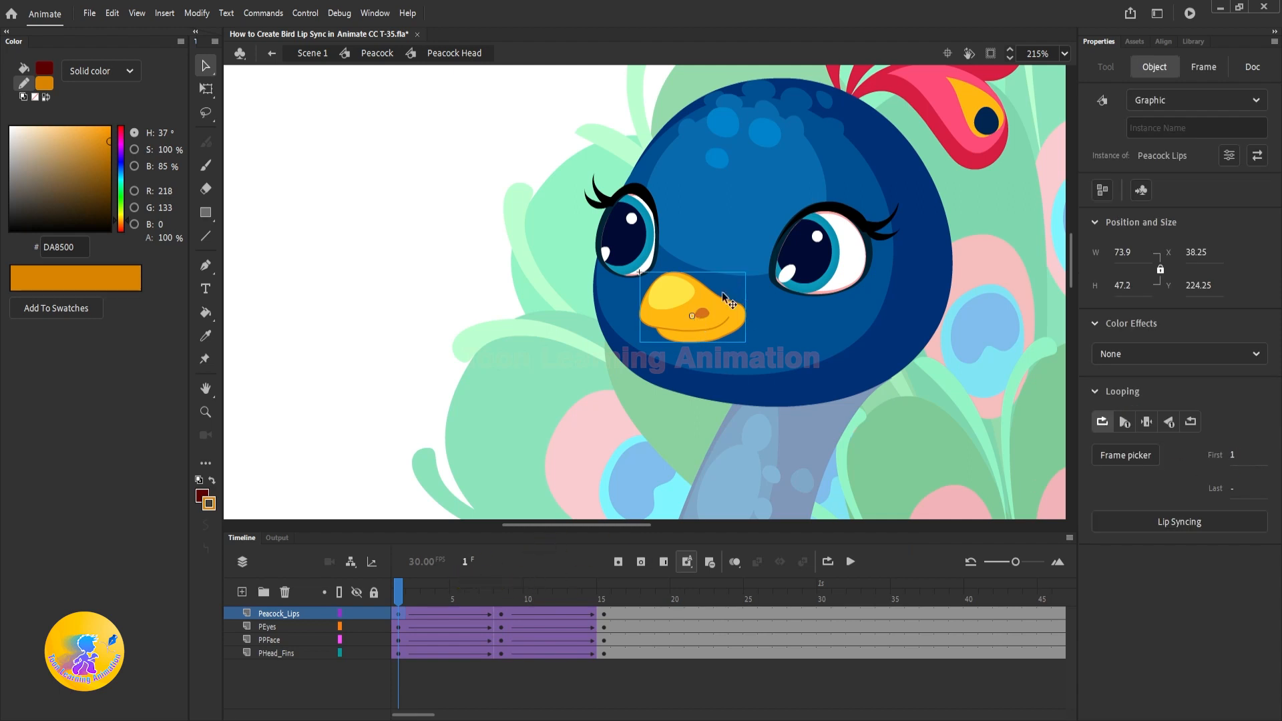
double_click(708, 322)
double_click(453, 397)
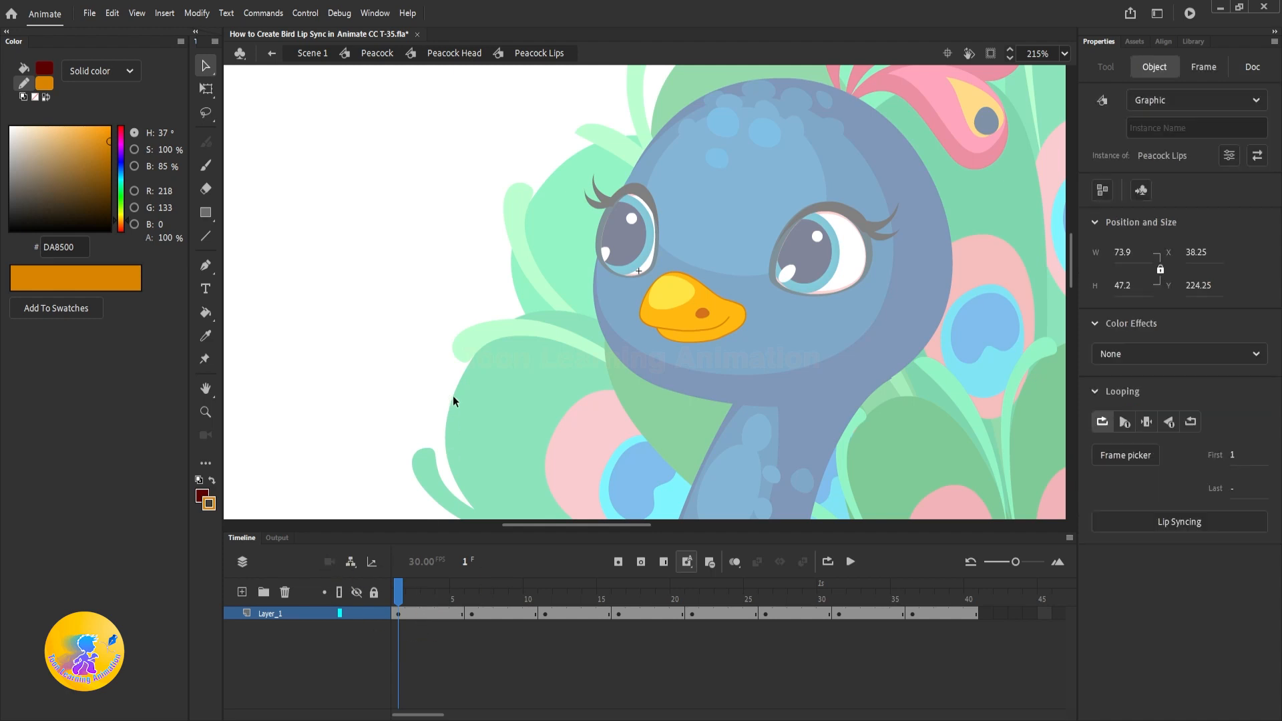
click(501, 613)
click(389, 644)
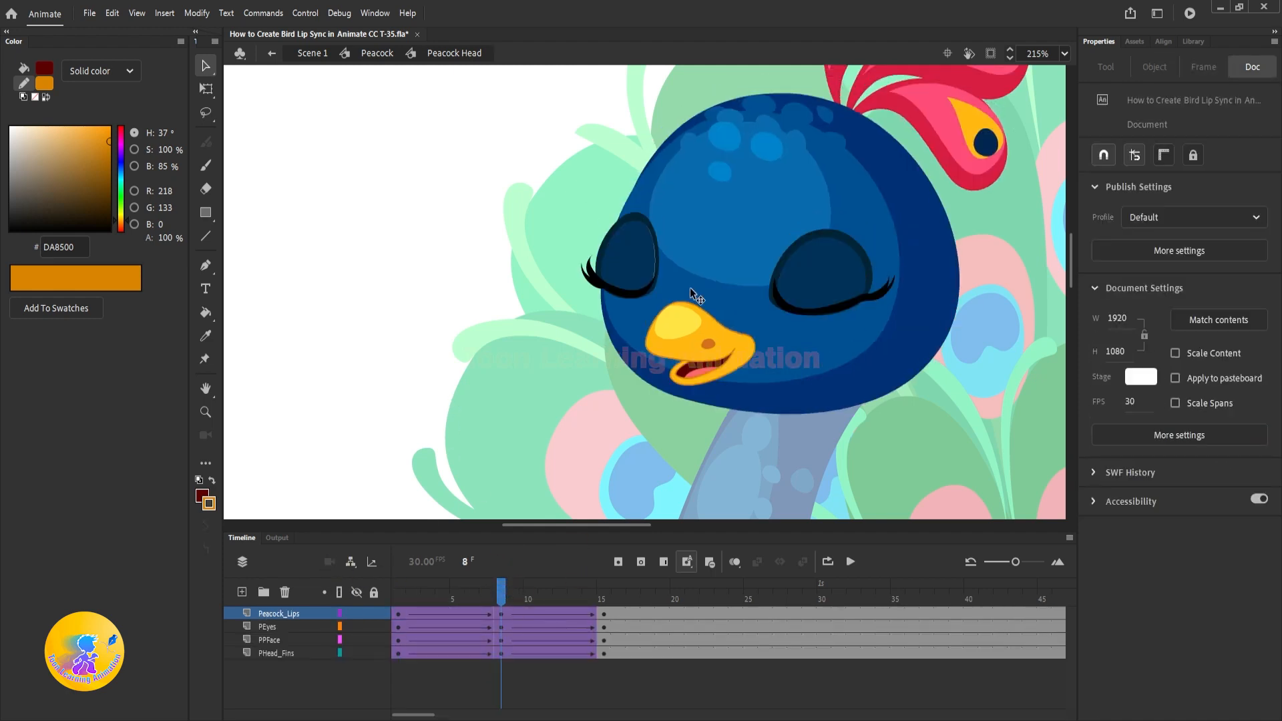
click(689, 339)
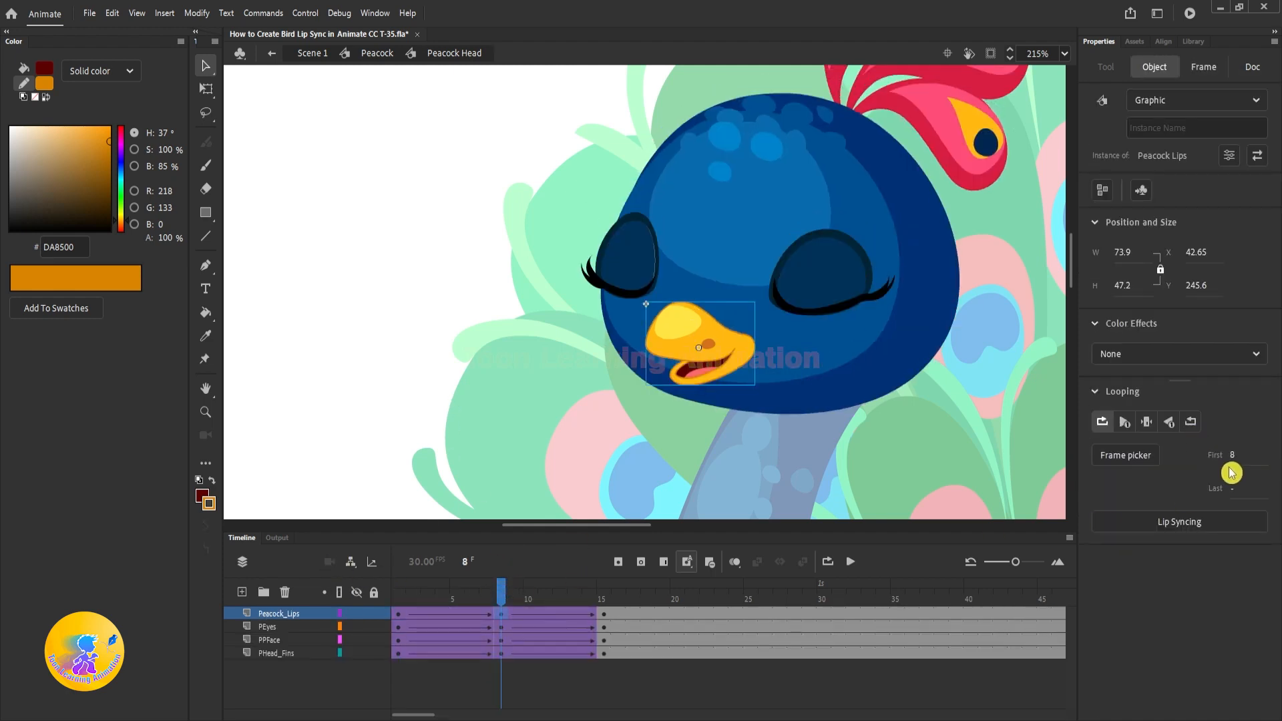
double_click(737, 363)
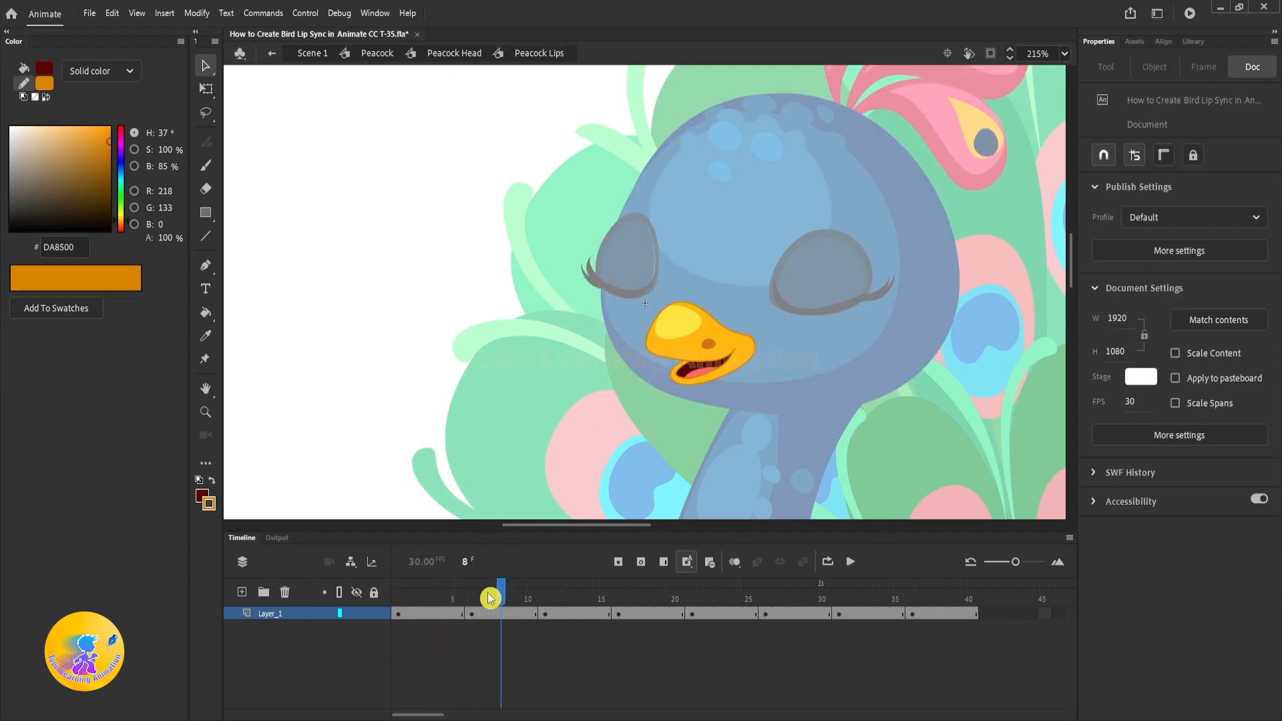
double_click(436, 292)
click(607, 604)
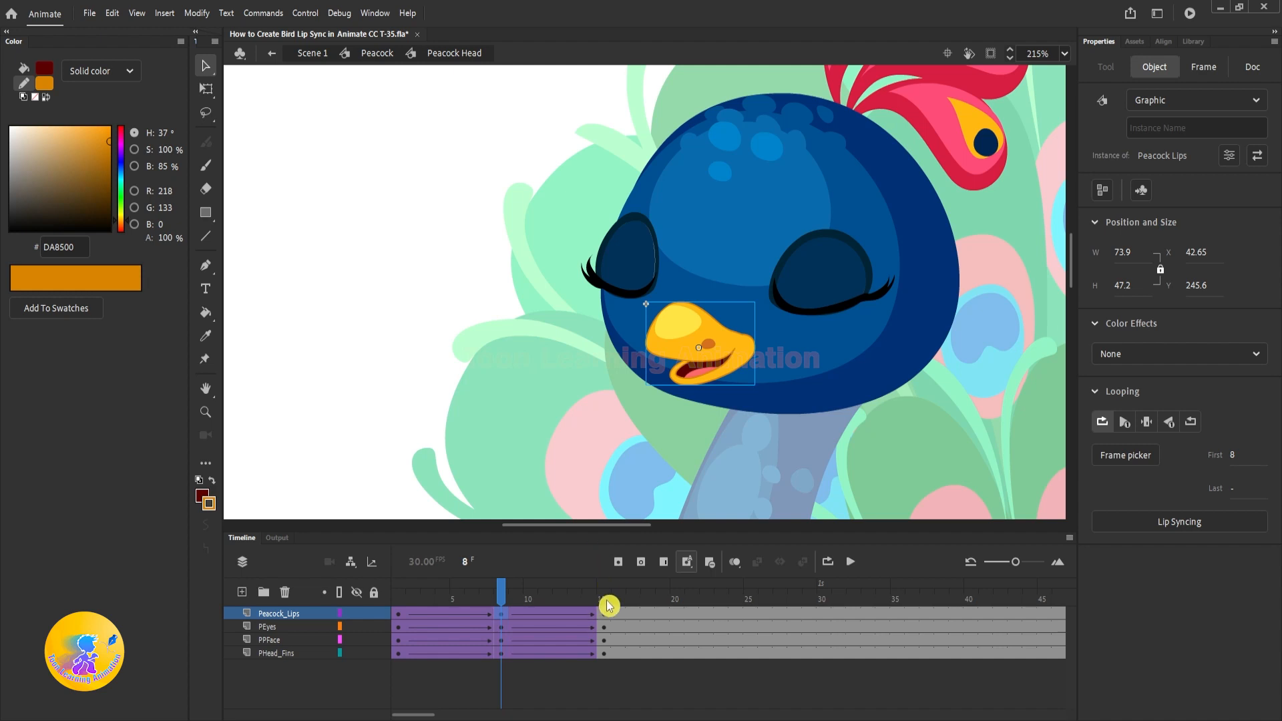
click(686, 336)
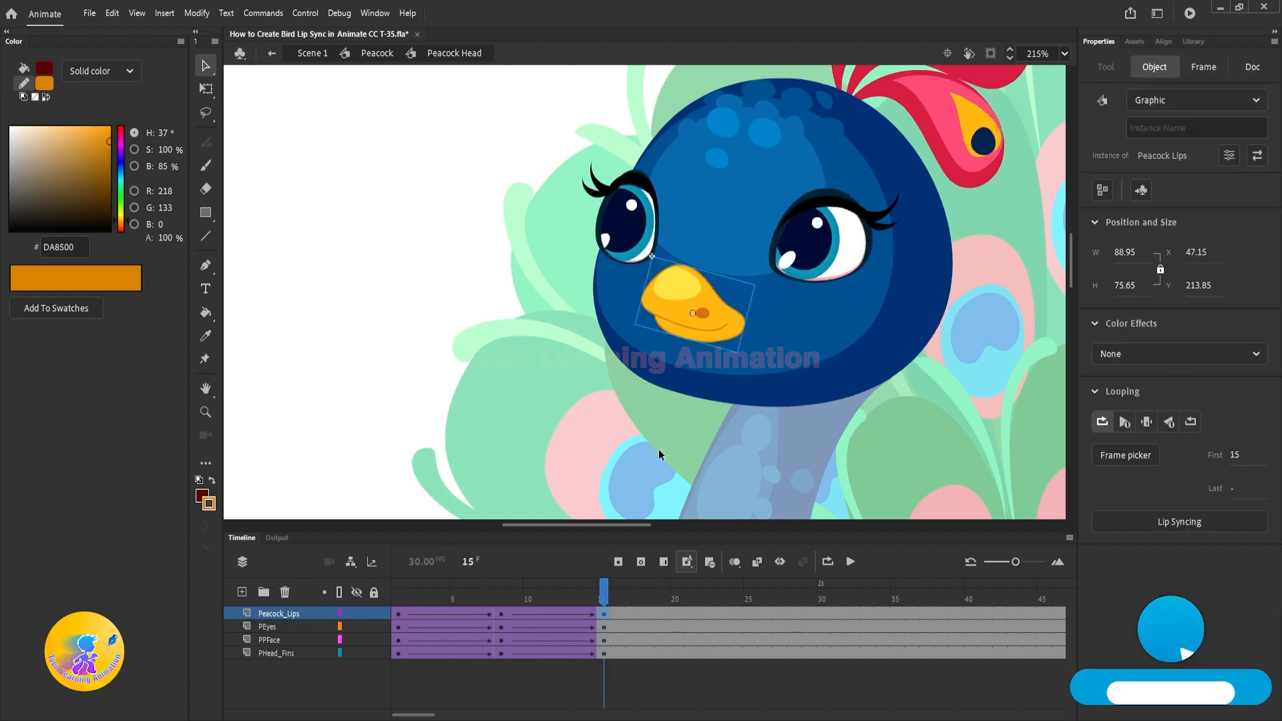
Examine frame 15 inside Peacock Lips and the lips instance's first-frame value at frame 81 of Peacock Head, then rewind to frame 1
double_click(686, 315)
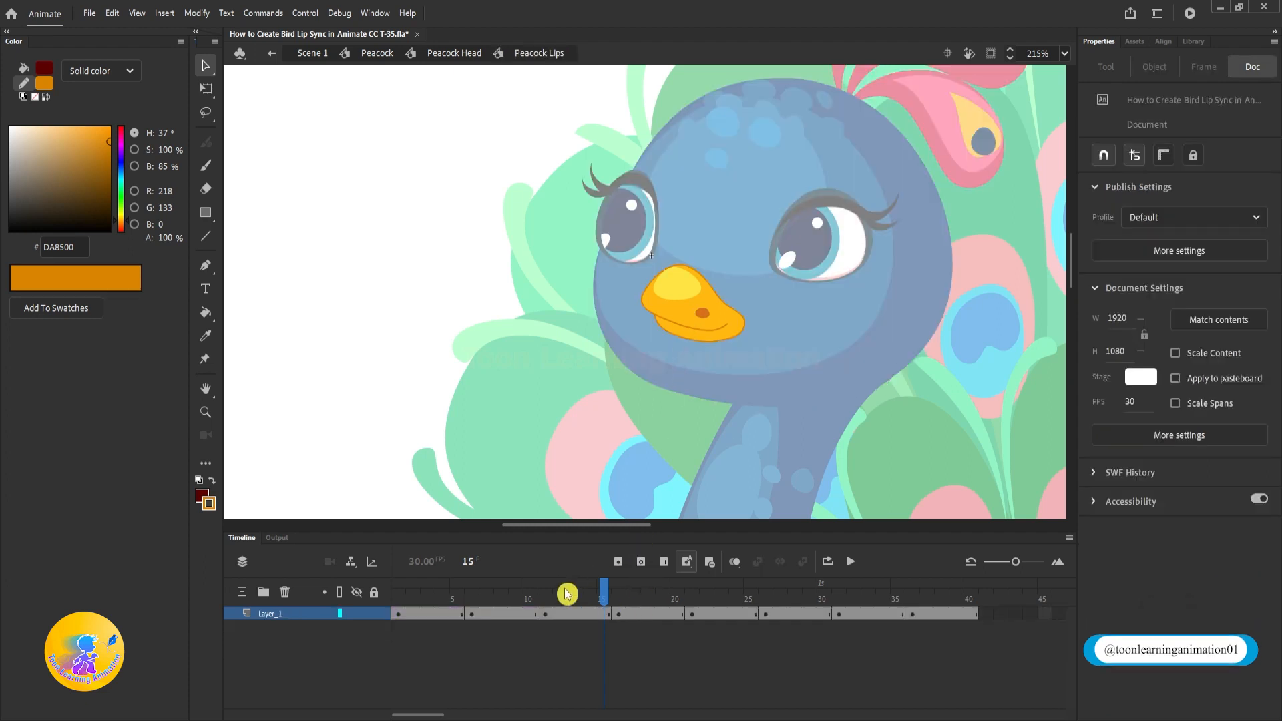
double_click(410, 287)
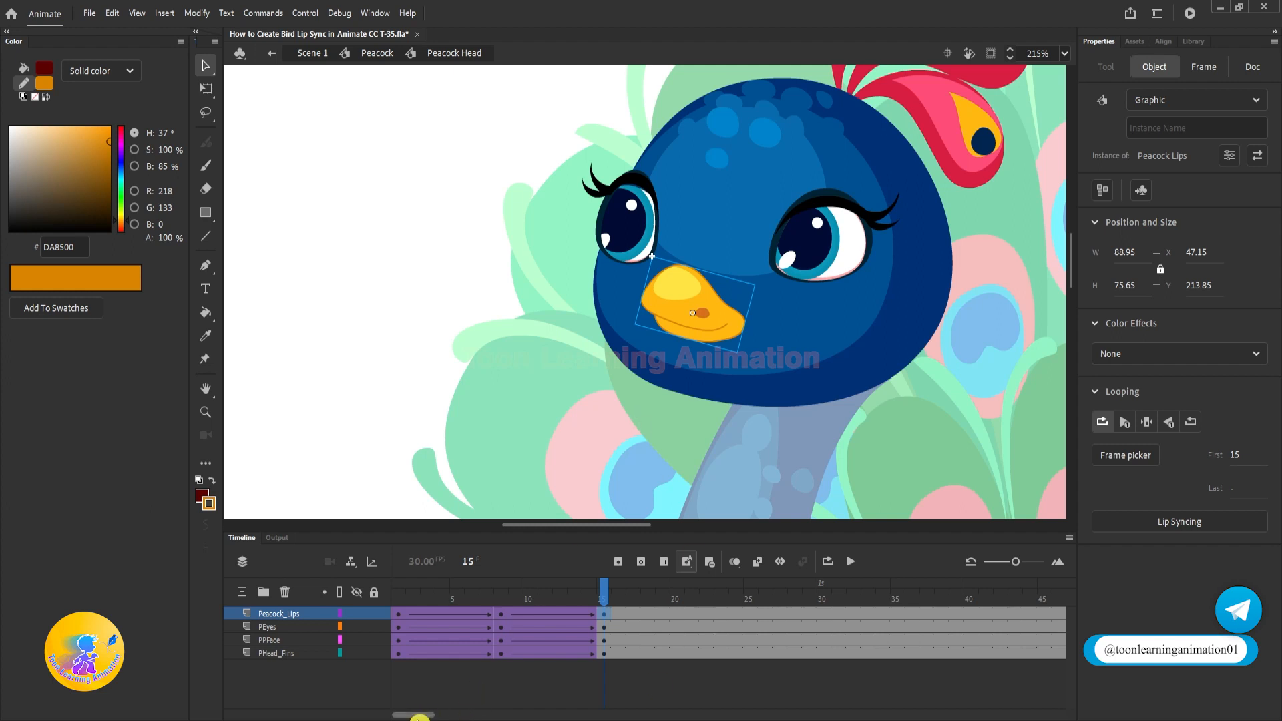
drag(419, 717, 579, 718)
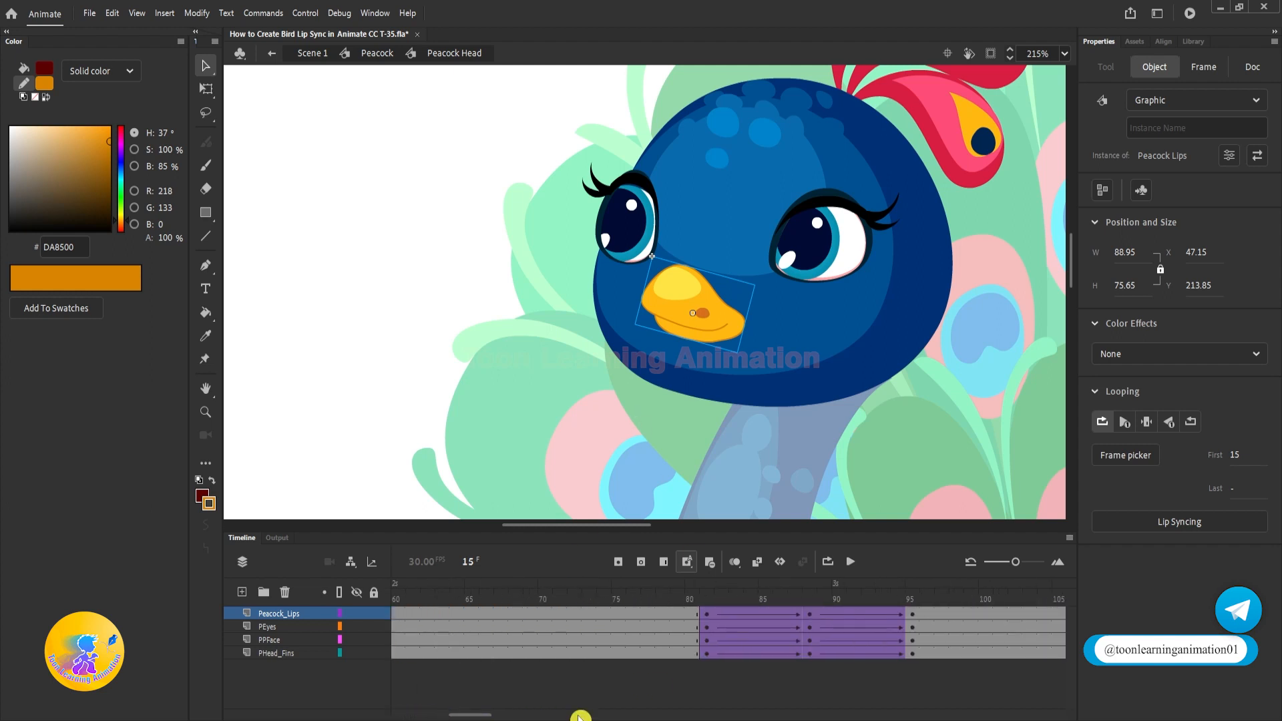
click(707, 594)
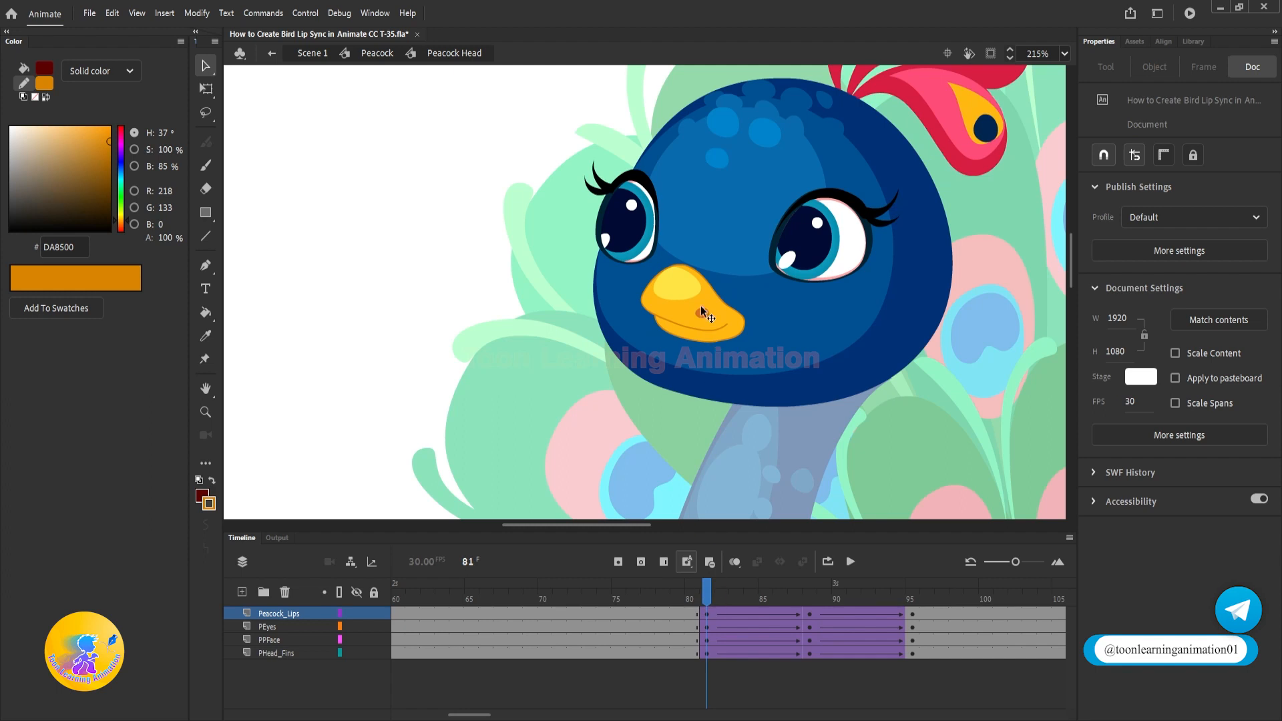
click(702, 311)
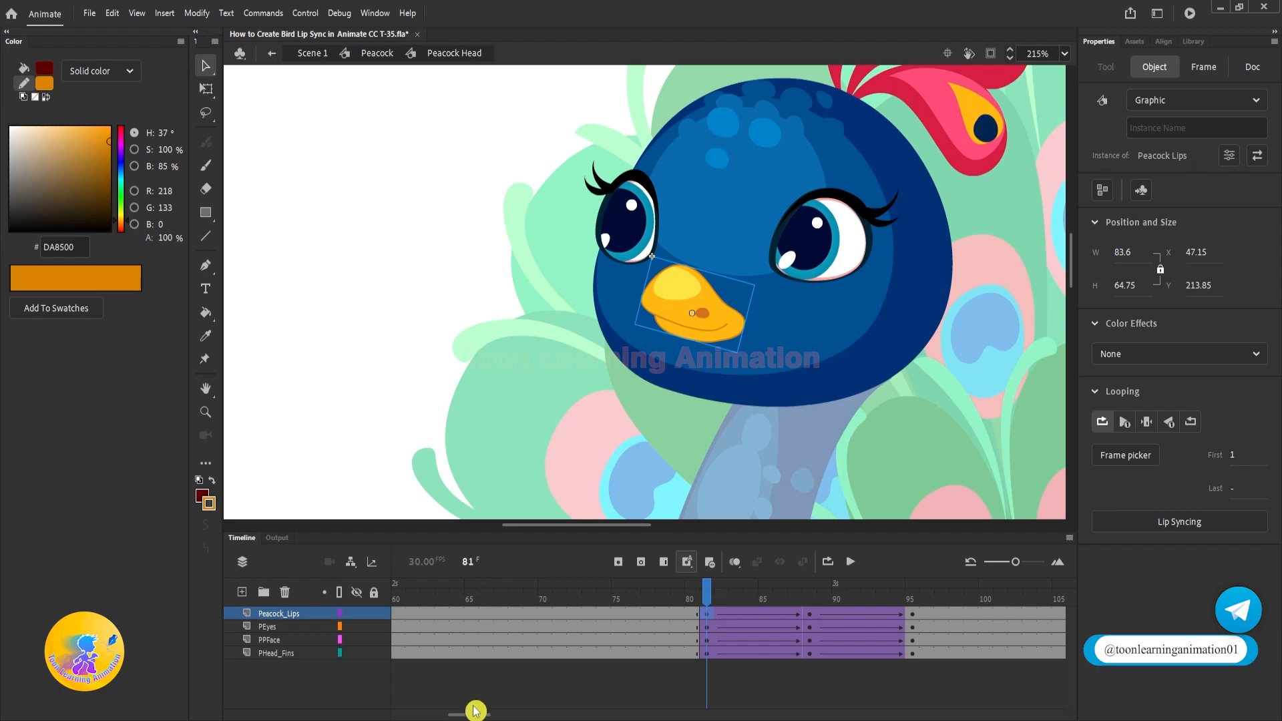
drag(472, 713, 274, 713)
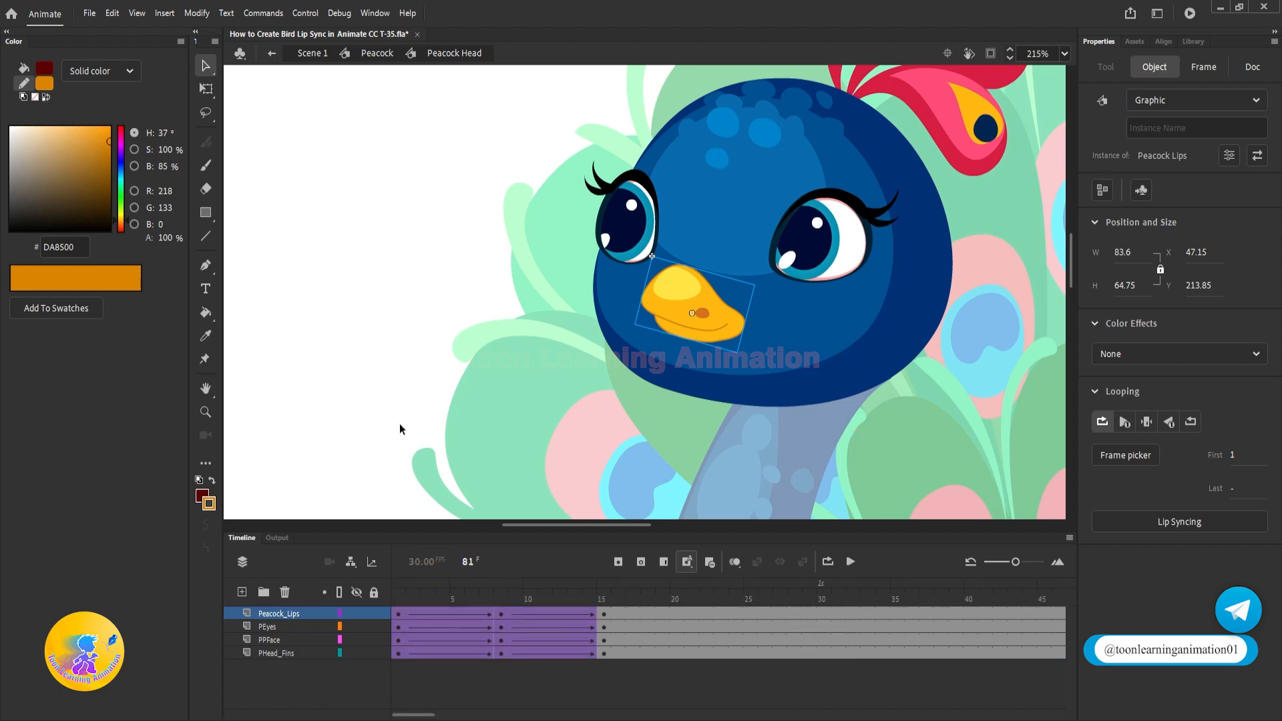
click(399, 611)
Return to Scene 1, preview the full peacock animation as a test movie, close the preview and save the document
double_click(418, 294)
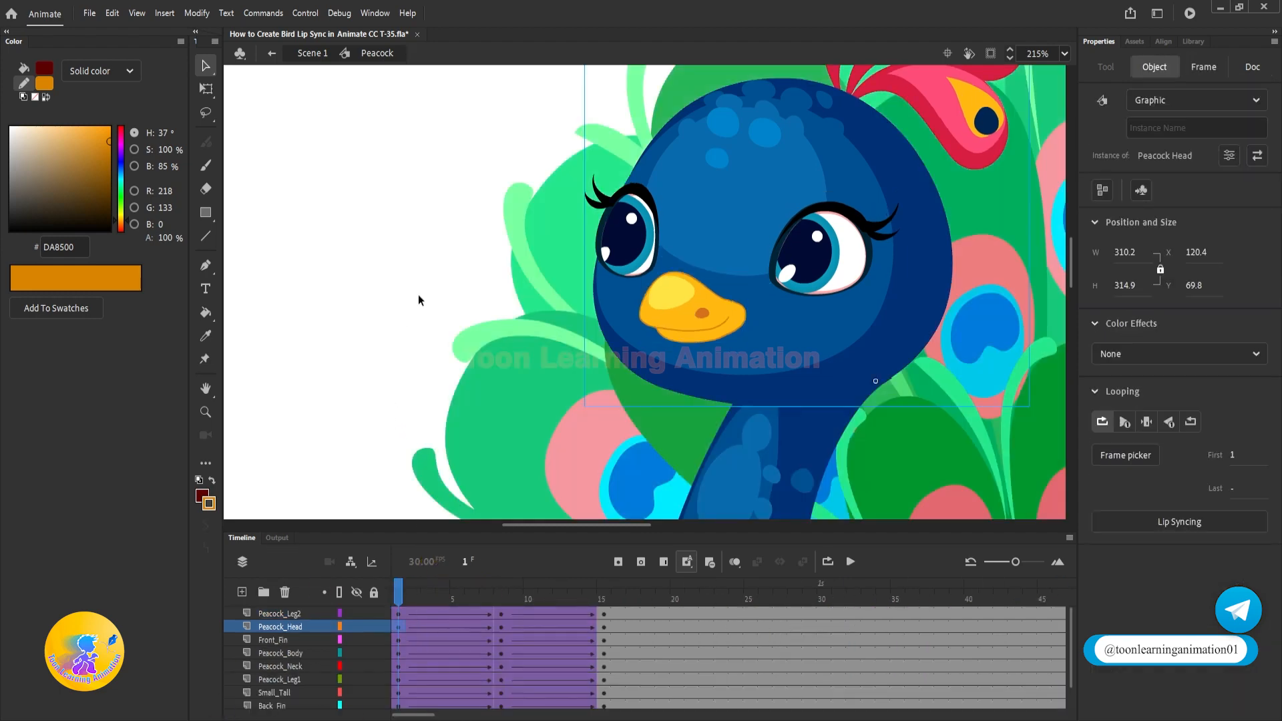
double_click(331, 275)
scroll(604, 235, down, 4)
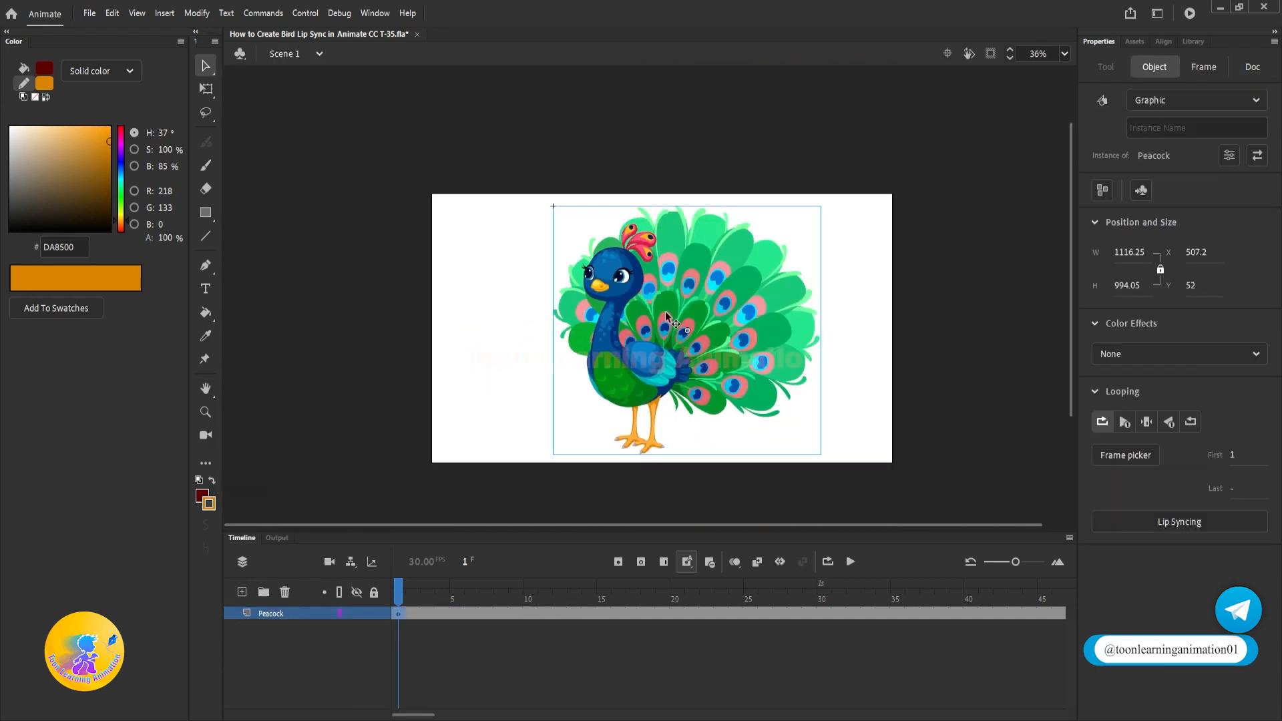
drag(866, 330, 846, 344)
click(899, 354)
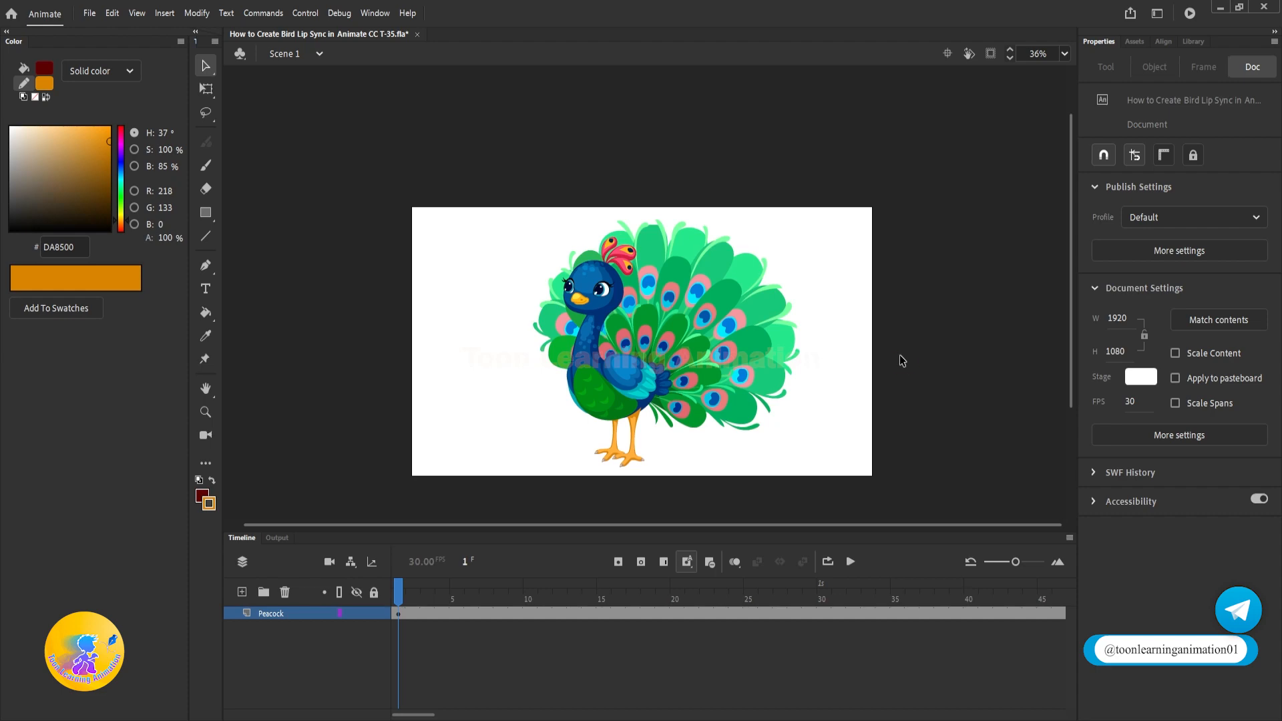
key(ctrl+Return)
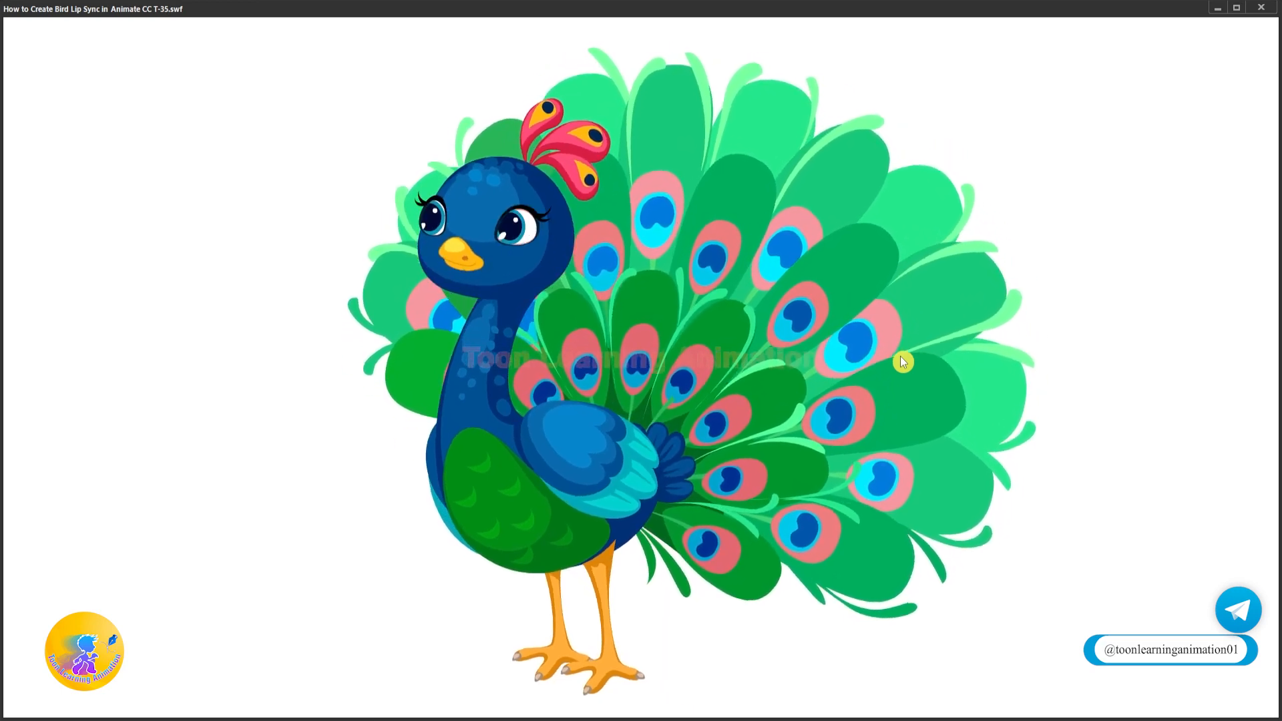
key(ctrl+w)
key(ctrl+s)
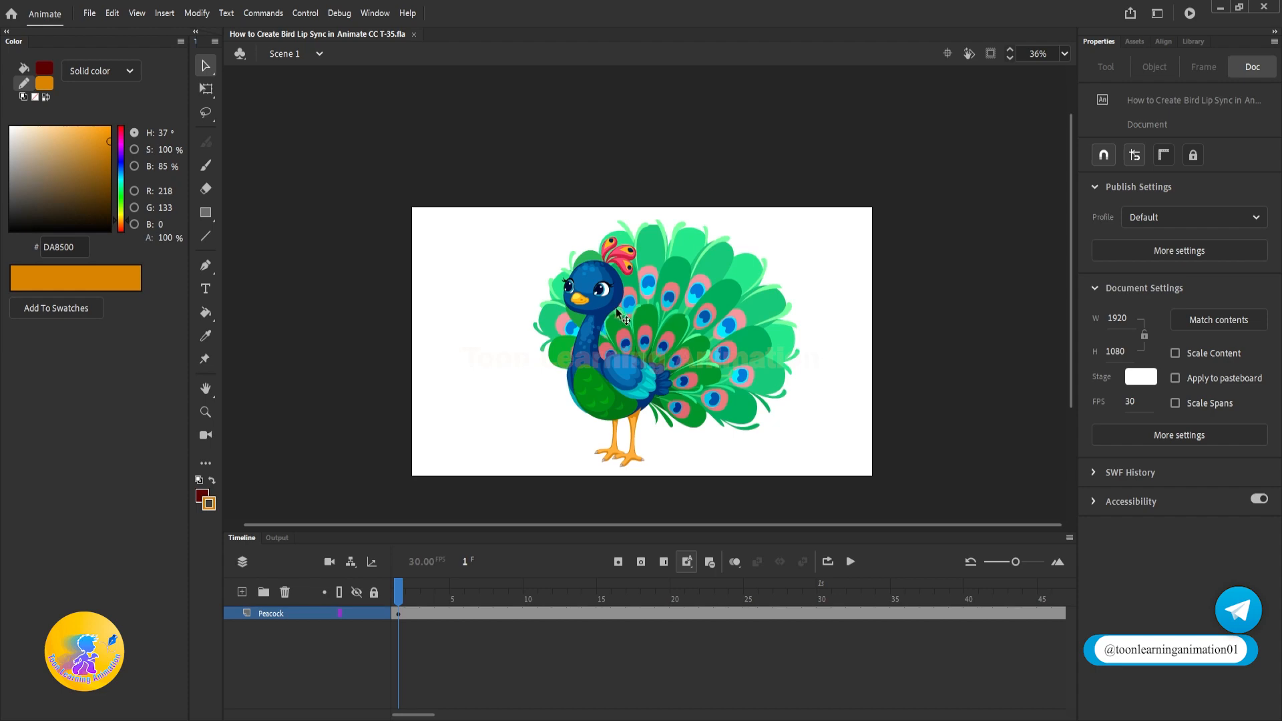
Open the nested Peacock Lips symbol for editing and go to the open mouth shape at frame 6
scroll(600, 303, up, 5)
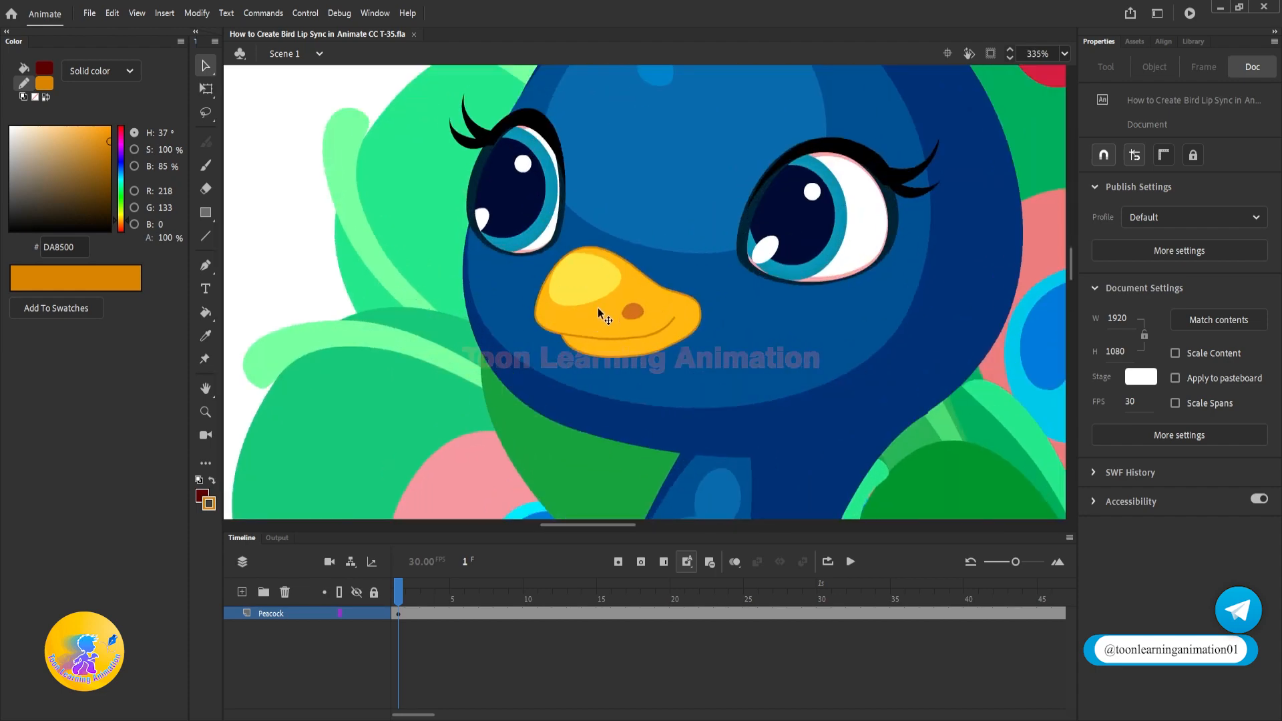
double_click(598, 307)
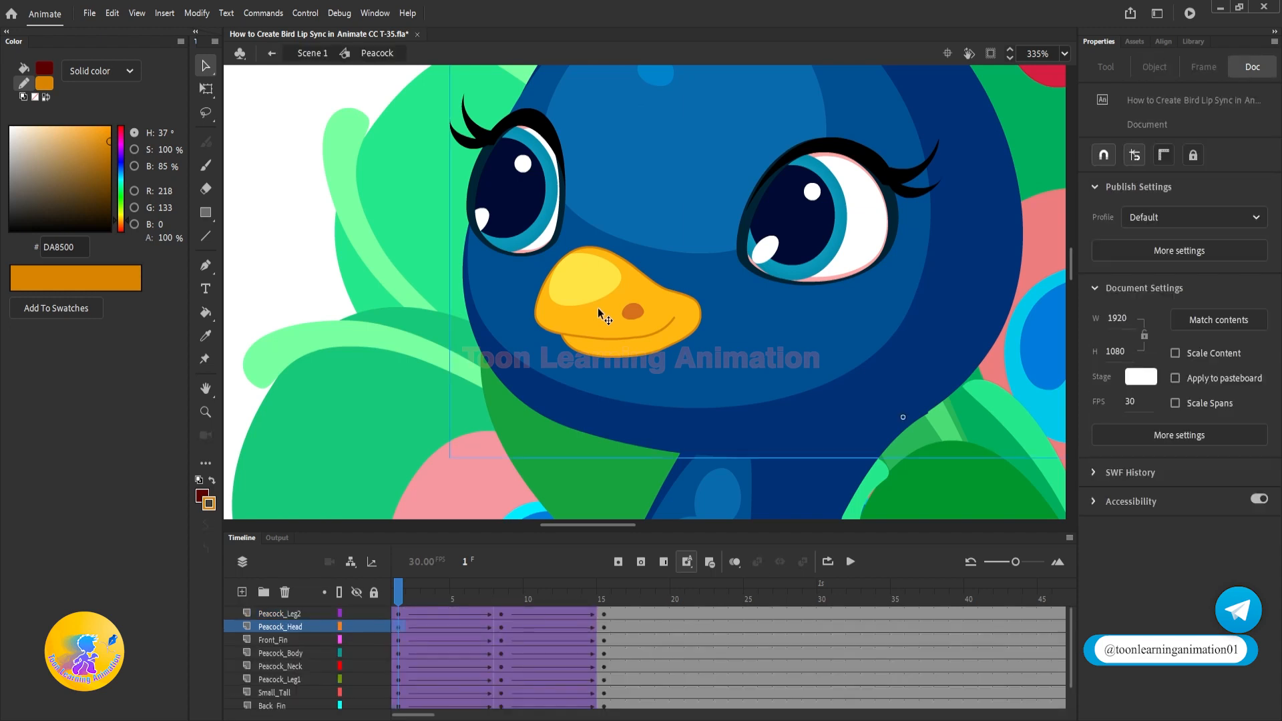
double_click(598, 307)
double_click(598, 307)
scroll(658, 380, up, 1)
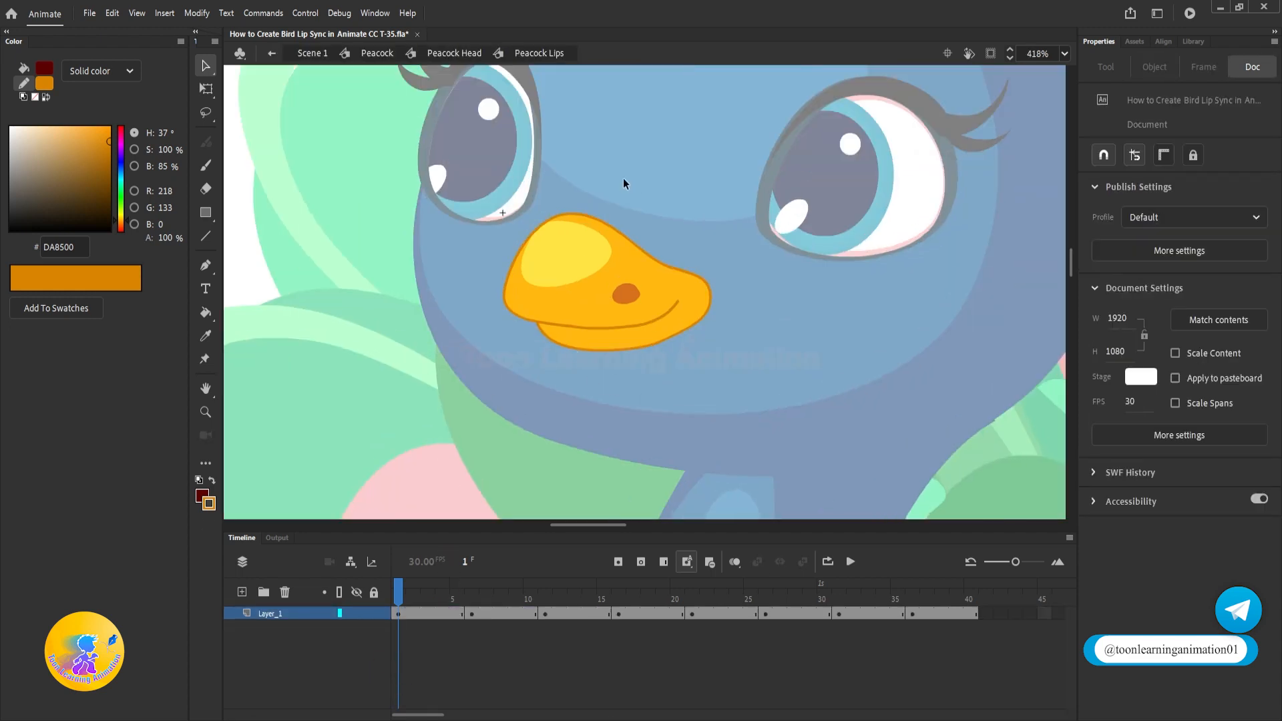
drag(556, 586, 476, 598)
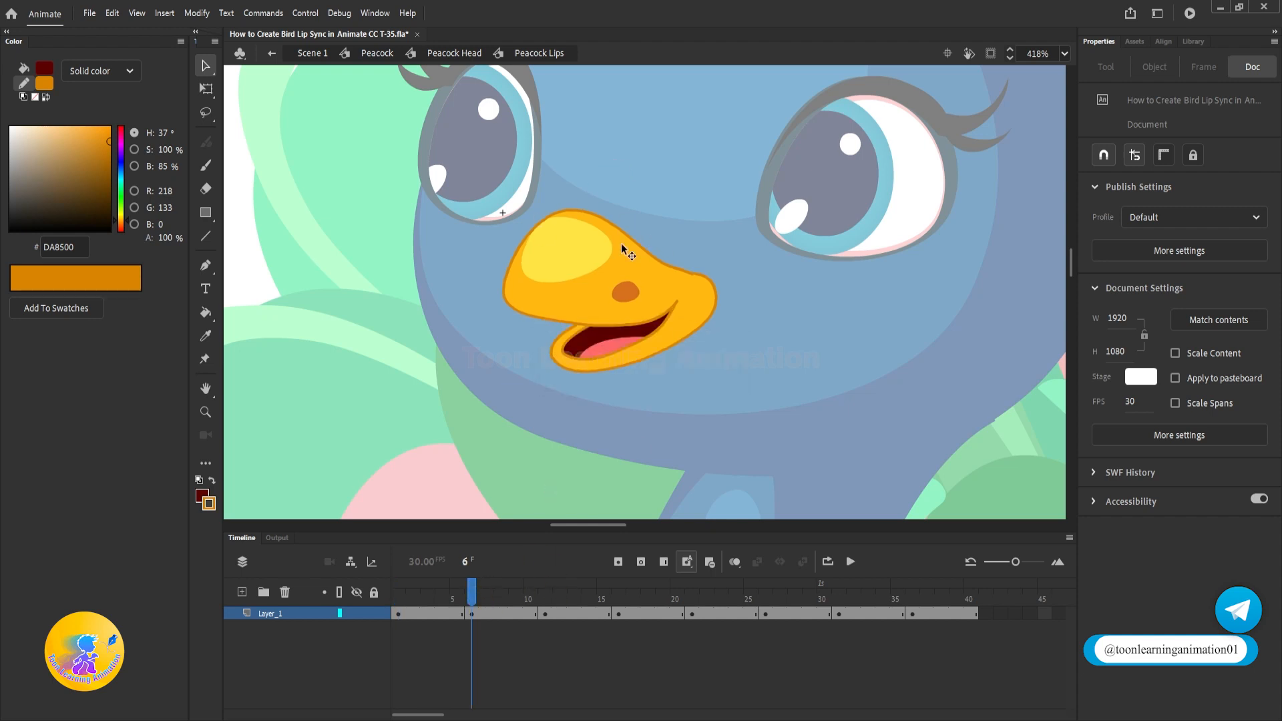
Try rotating the lower beak group at frame 6 upward to close the mouth and compare it with frame 1, then undo the rotation
click(582, 360)
key(q)
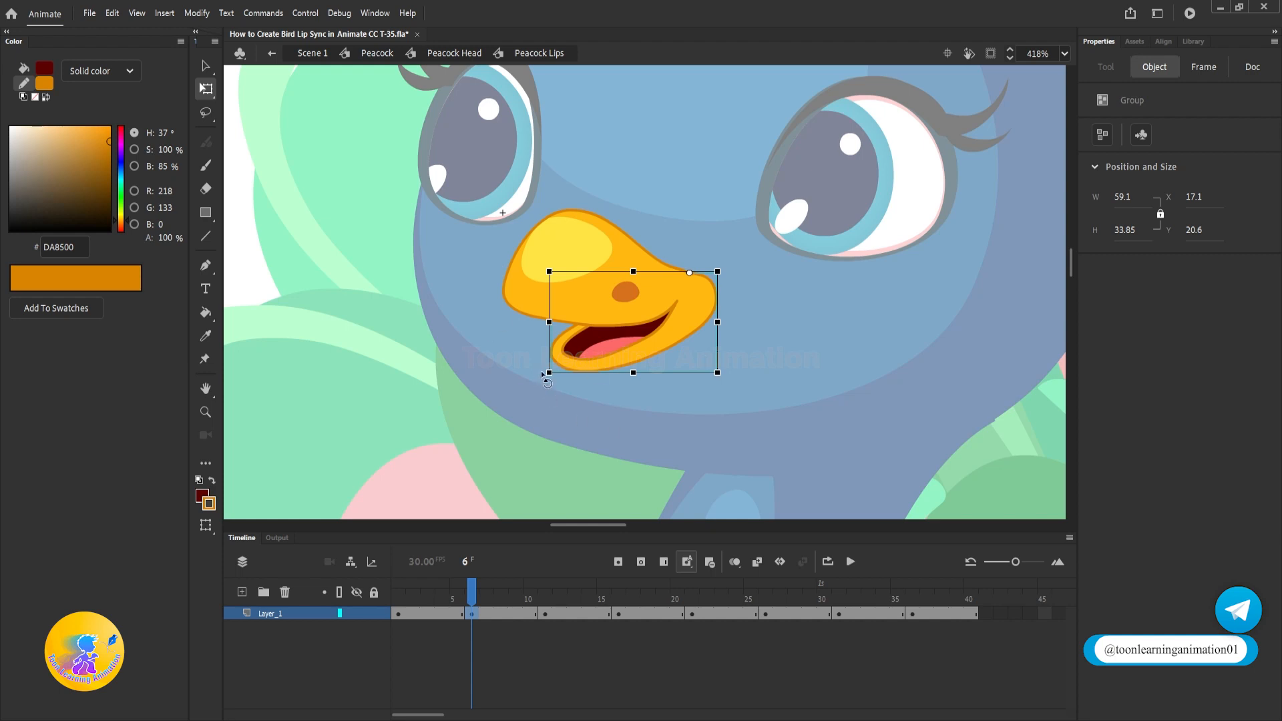
drag(542, 375, 514, 341)
drag(512, 339, 513, 339)
scroll(578, 326, up, 5)
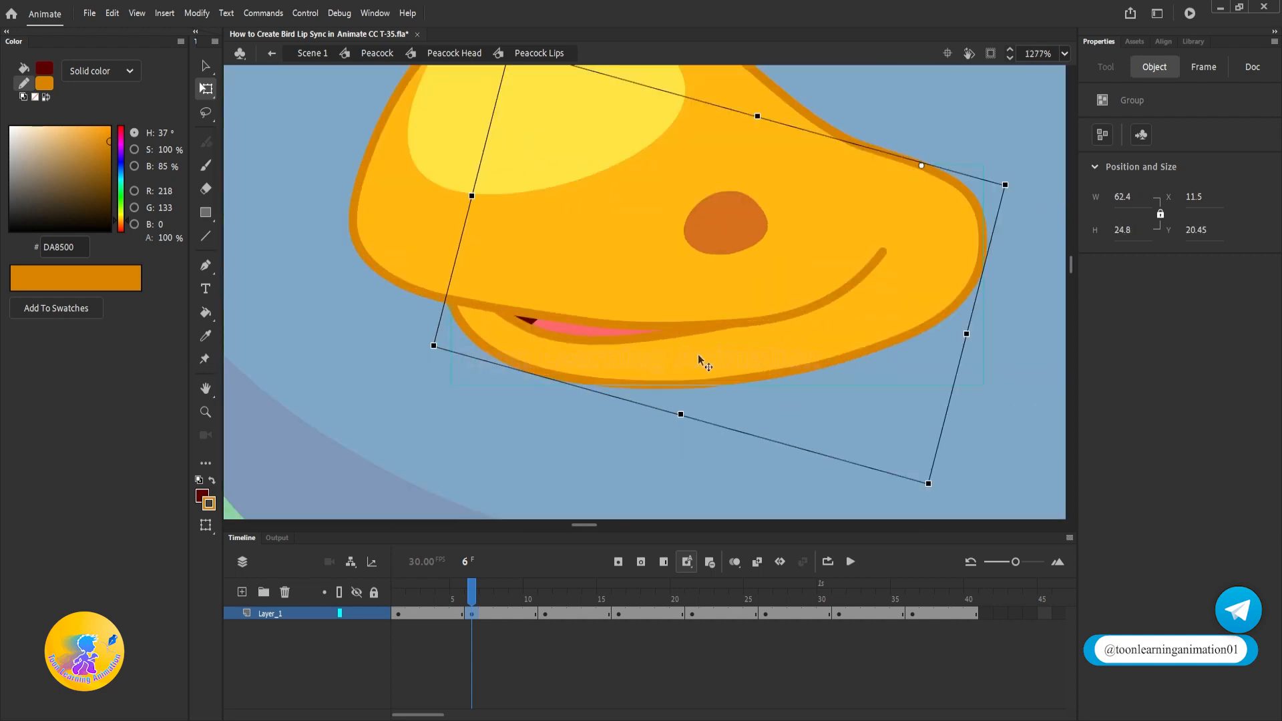
click(401, 598)
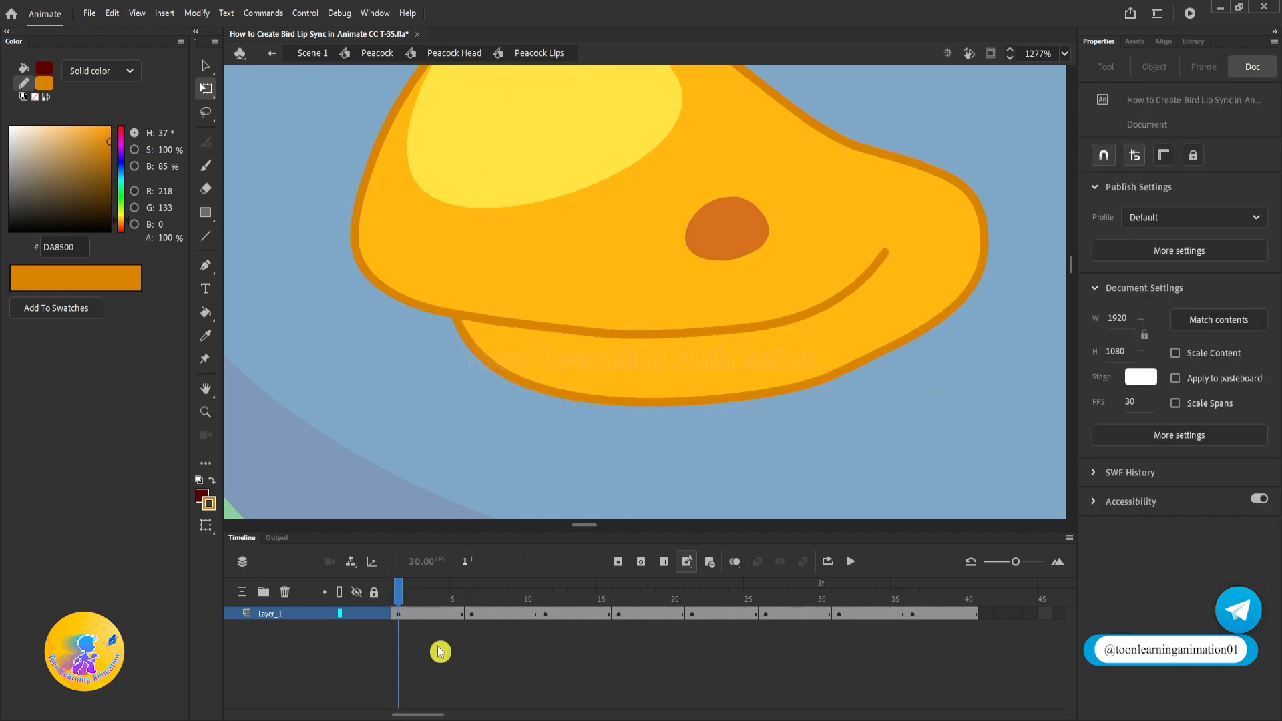
click(474, 598)
click(586, 298)
click(587, 300)
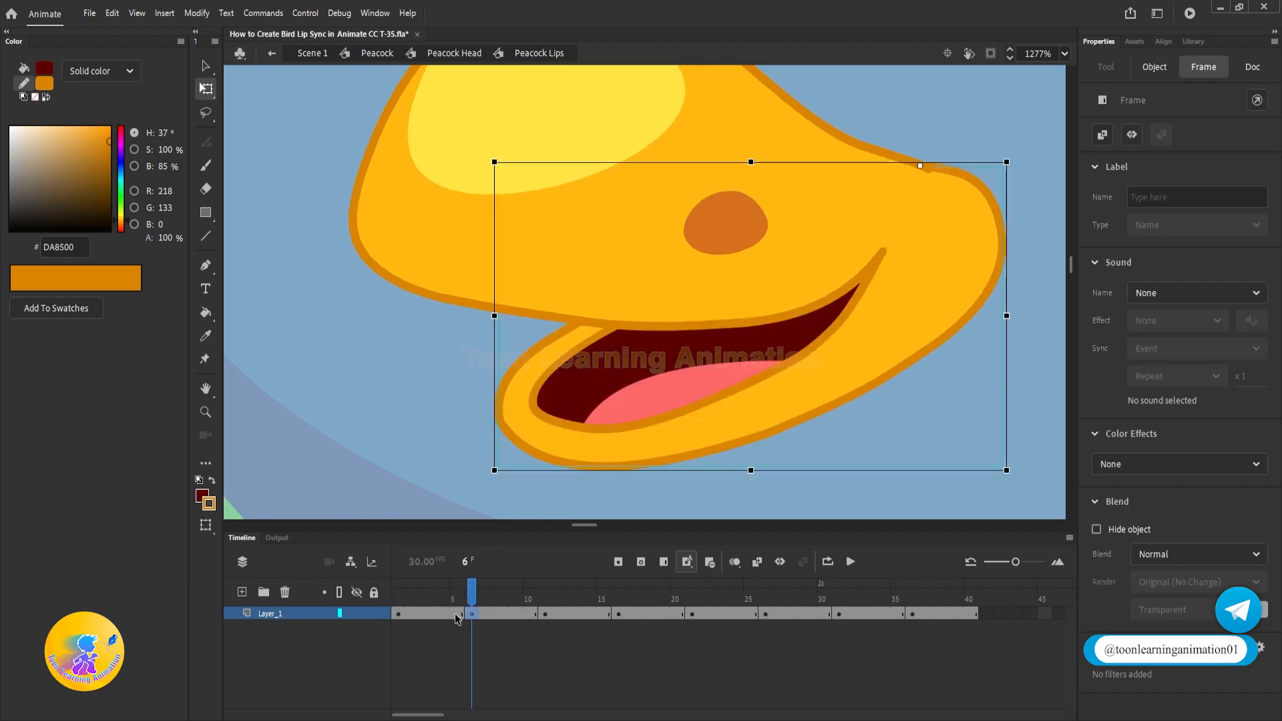
Compare the closed mouth at frame 1 with the mouth shapes at frames 6, 11 and 16 of Peacock Lips
click(401, 598)
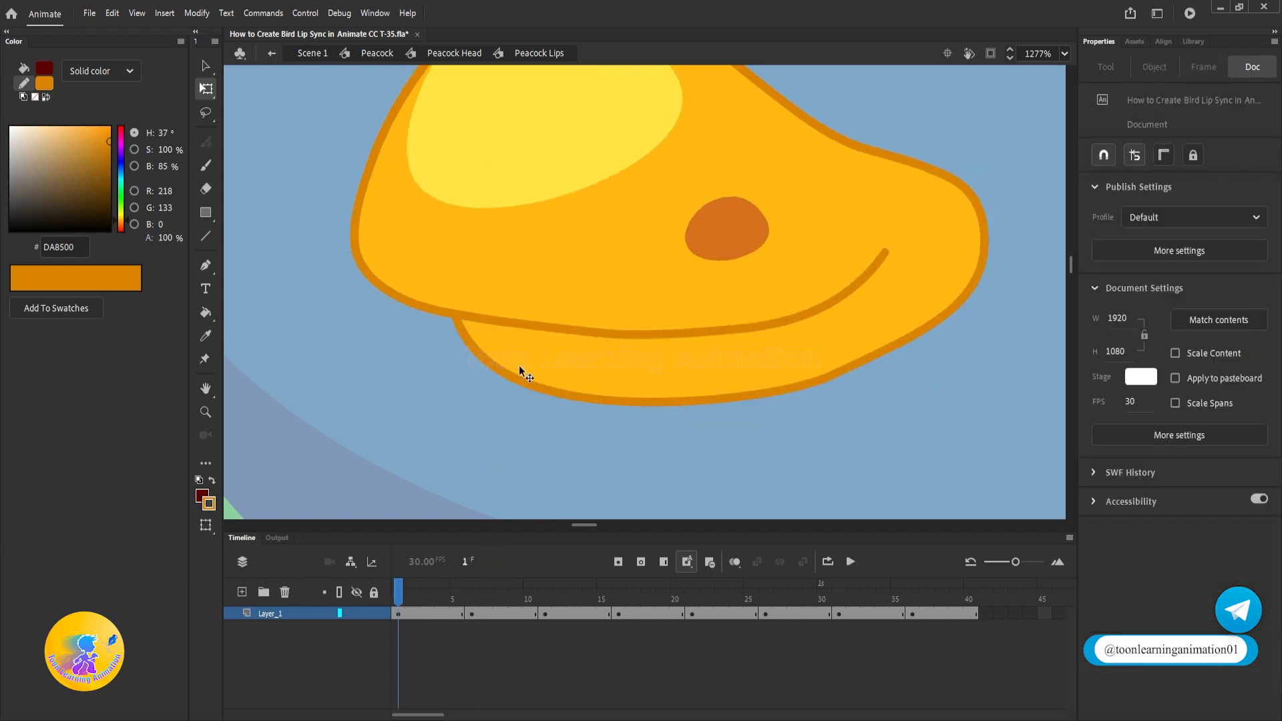
click(427, 598)
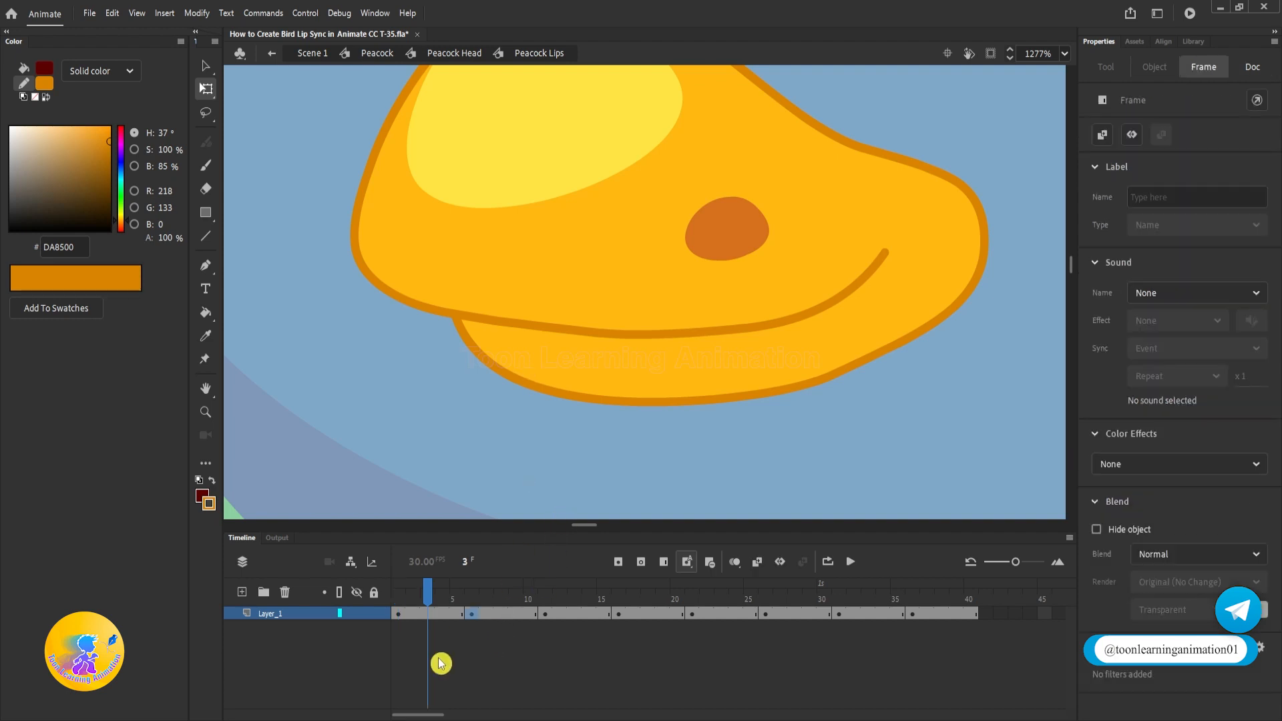
click(472, 599)
key(v)
scroll(619, 404, down, 4)
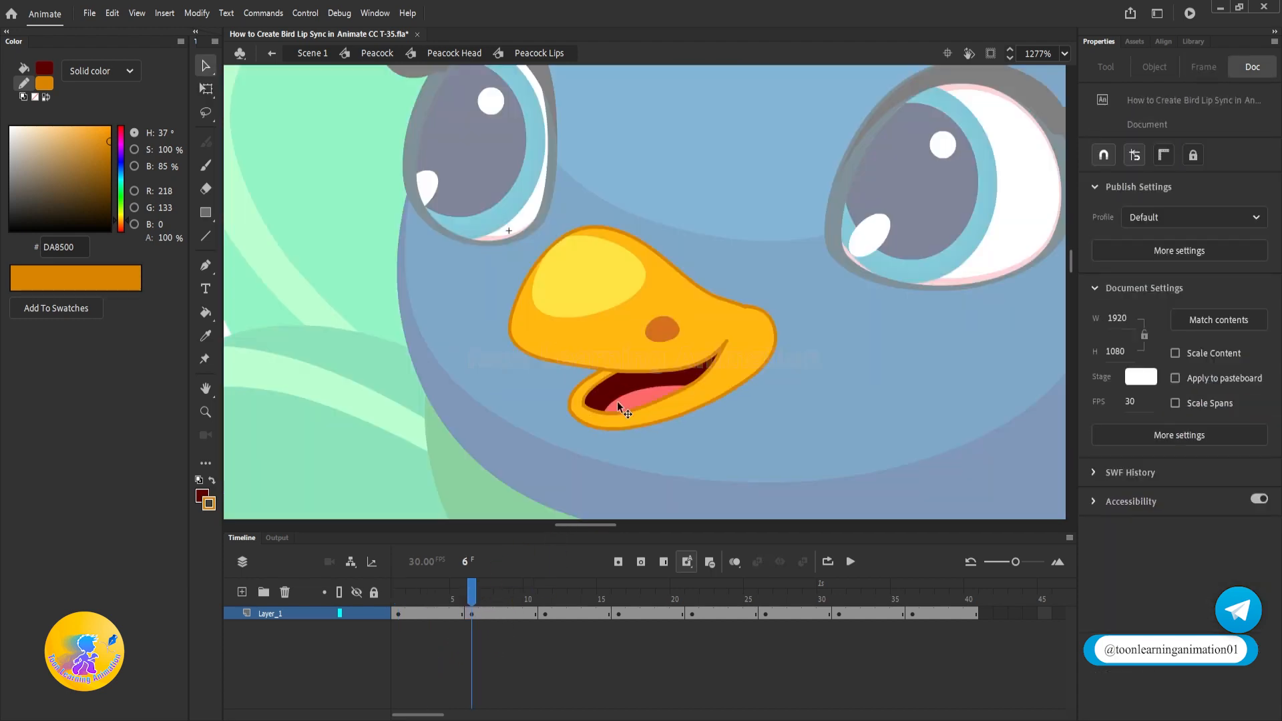
click(546, 599)
click(618, 598)
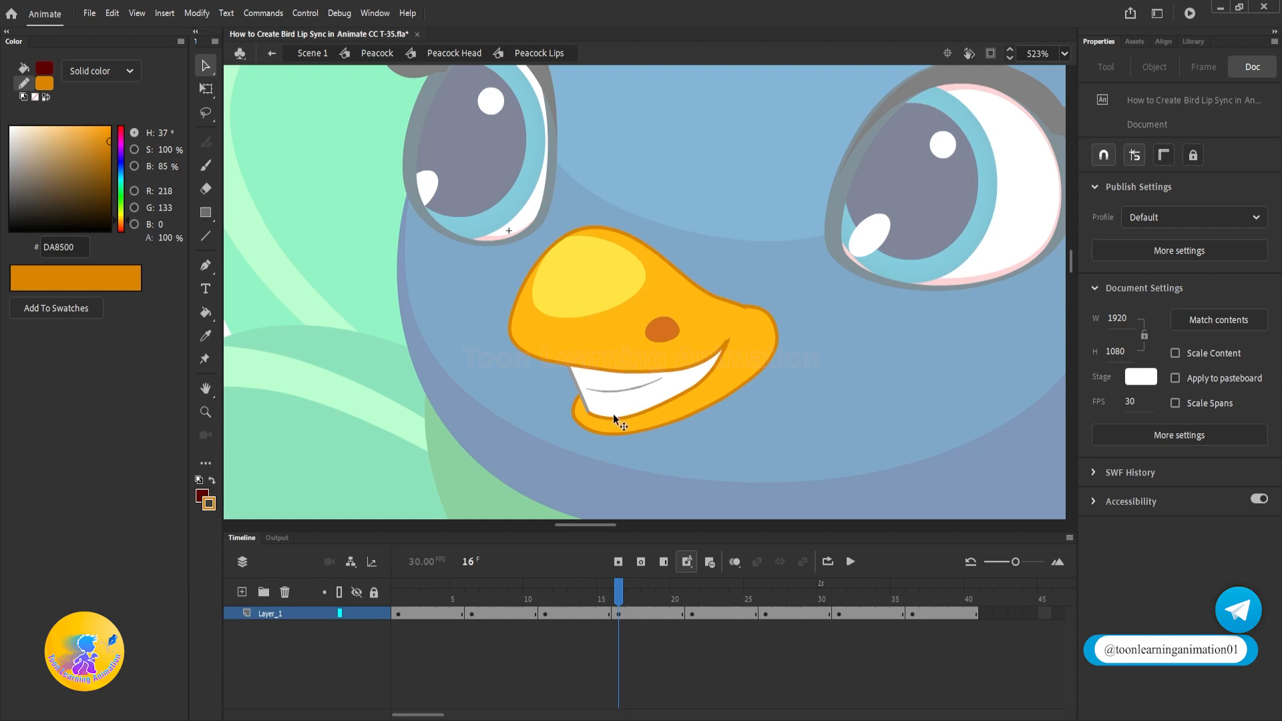
scroll(613, 414, up, 3)
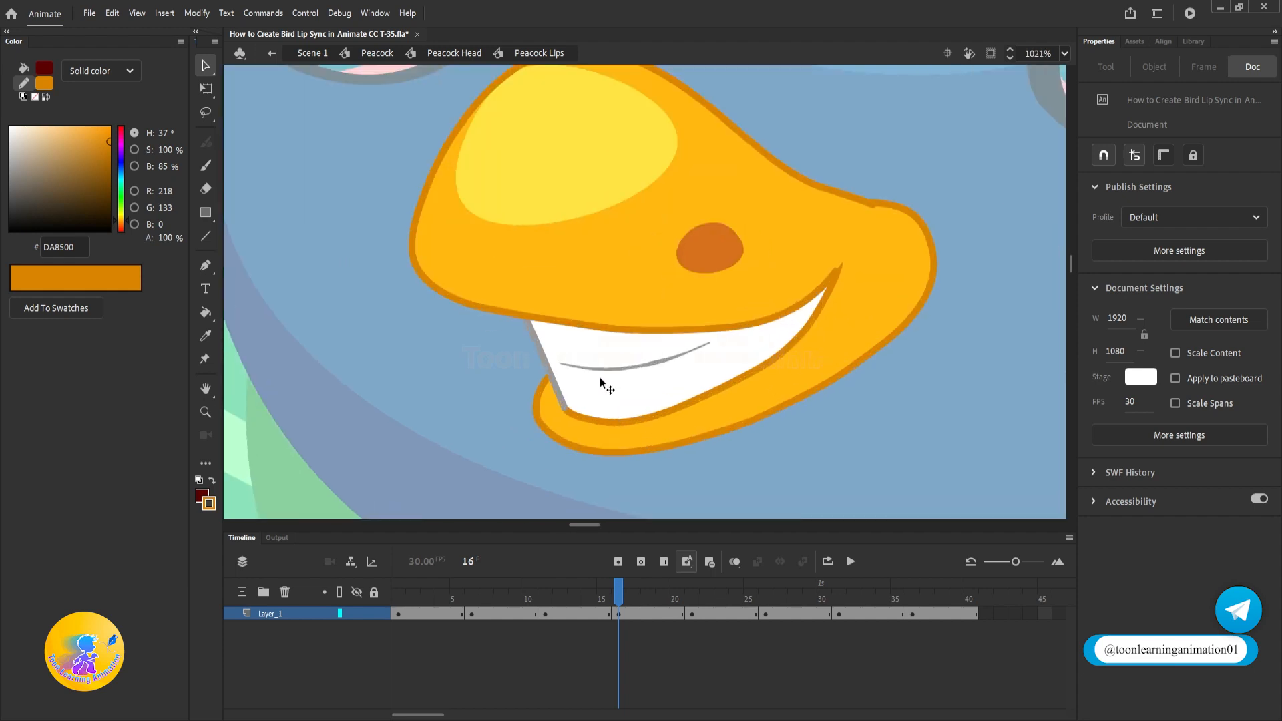
click(472, 596)
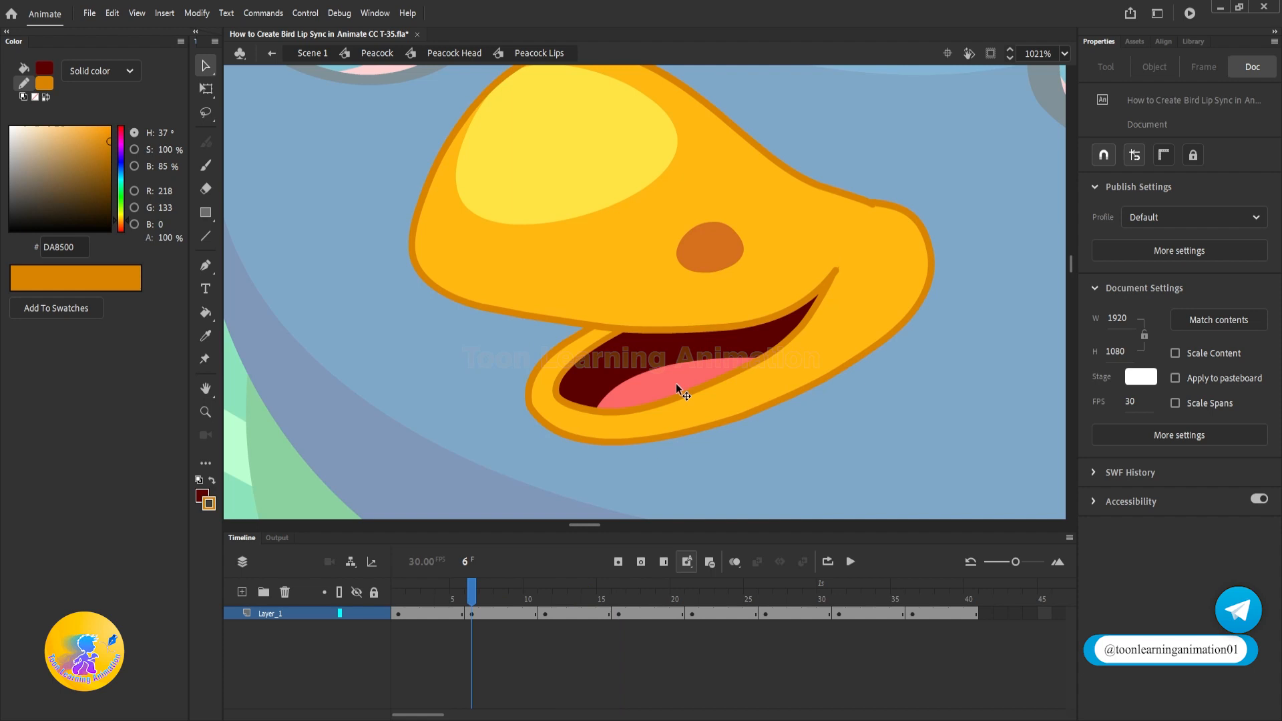
Inspect the tongue and dark mouth fills inside the lower beak group at frame 6, then leave the group
double_click(614, 392)
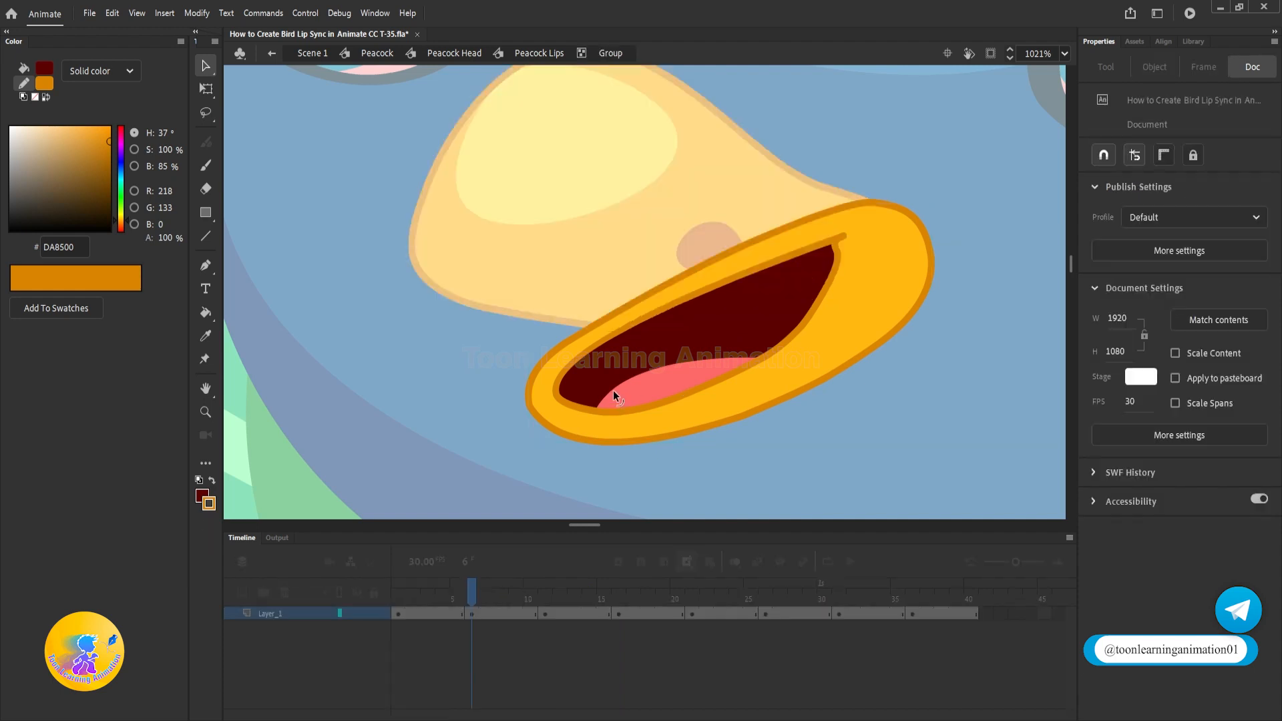
click(672, 393)
shift+click(675, 343)
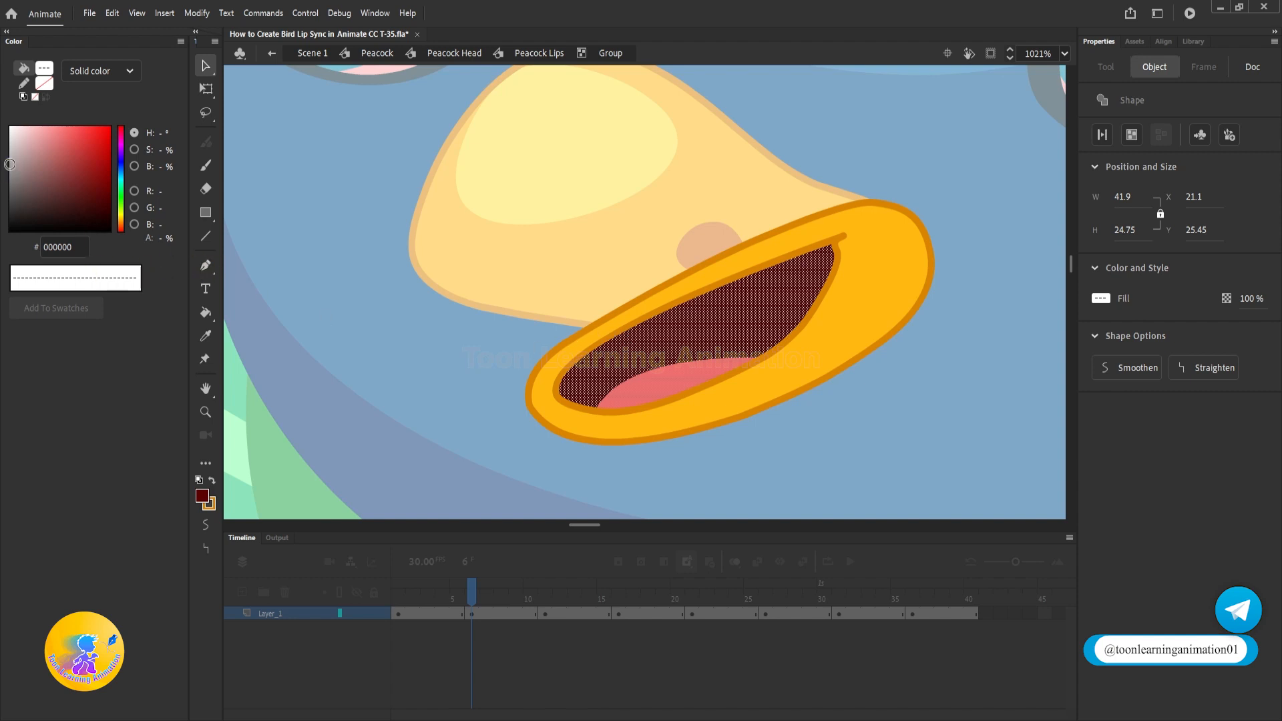
click(916, 408)
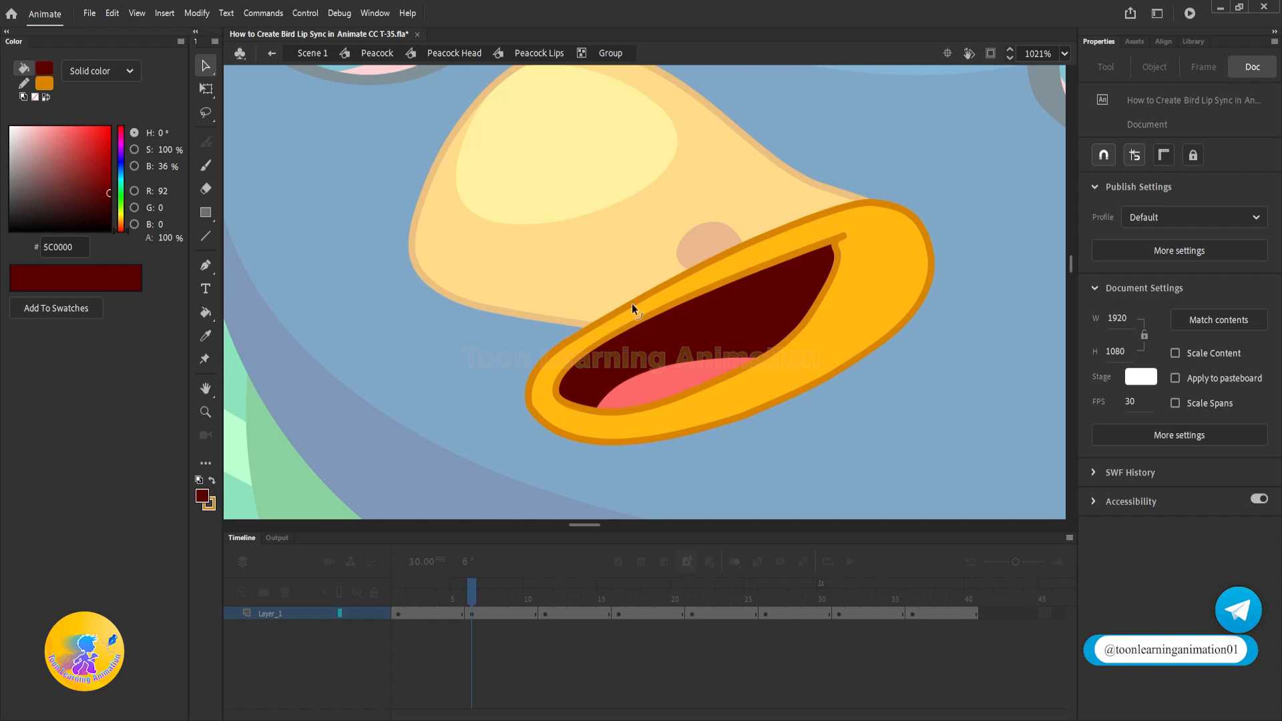
double_click(428, 429)
Review the mouth shapes at frames 16, 26, 6 and 36, then scrub the Peacock Lips timeline through to frame 36
click(621, 594)
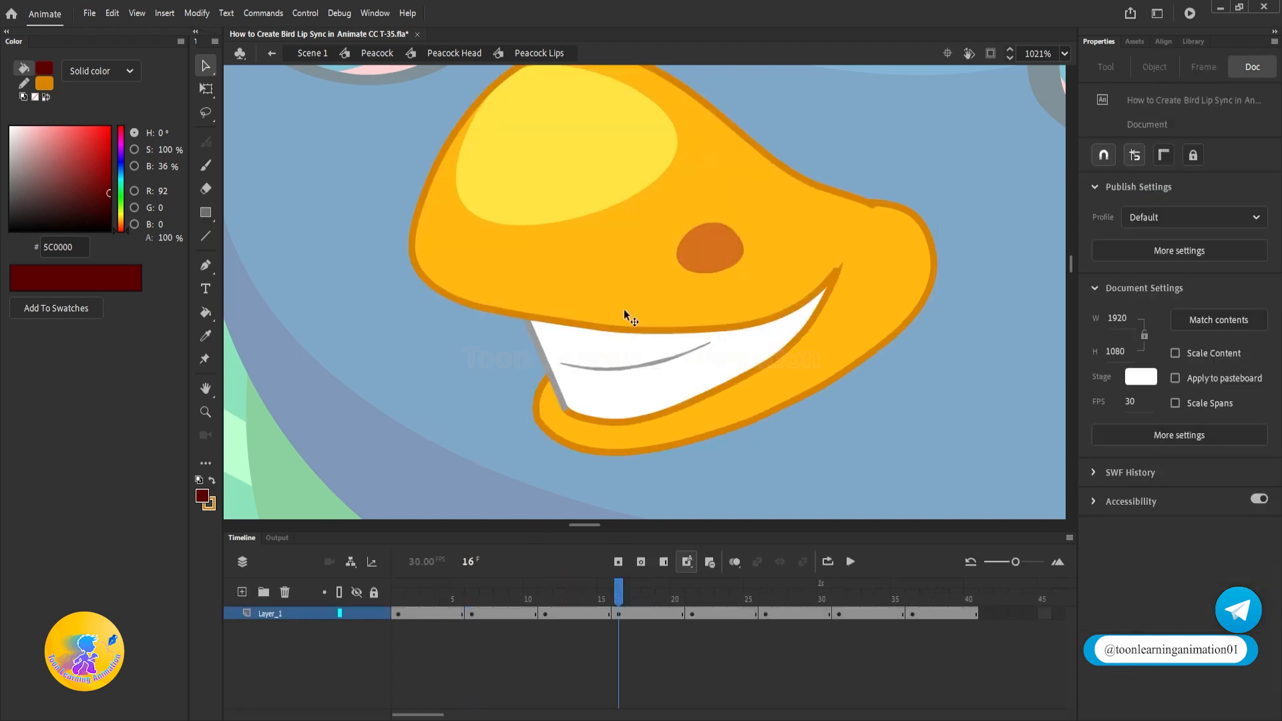
click(765, 594)
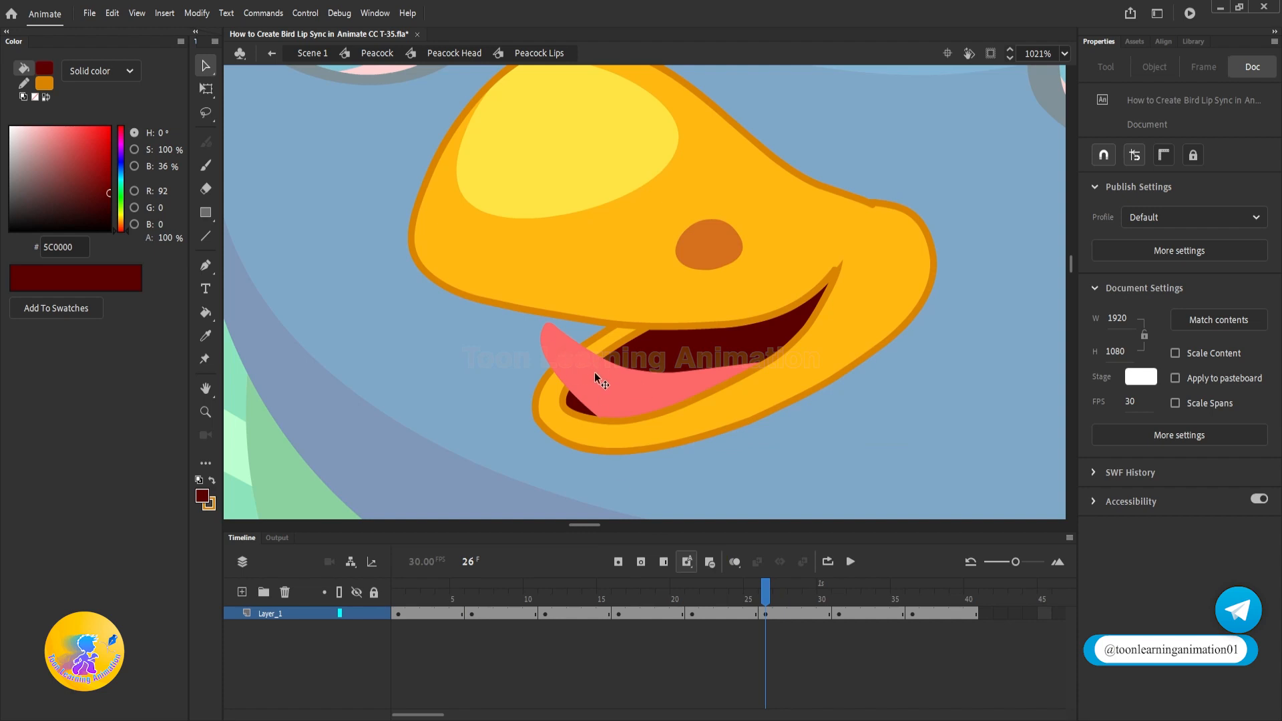
click(476, 596)
click(762, 596)
click(912, 596)
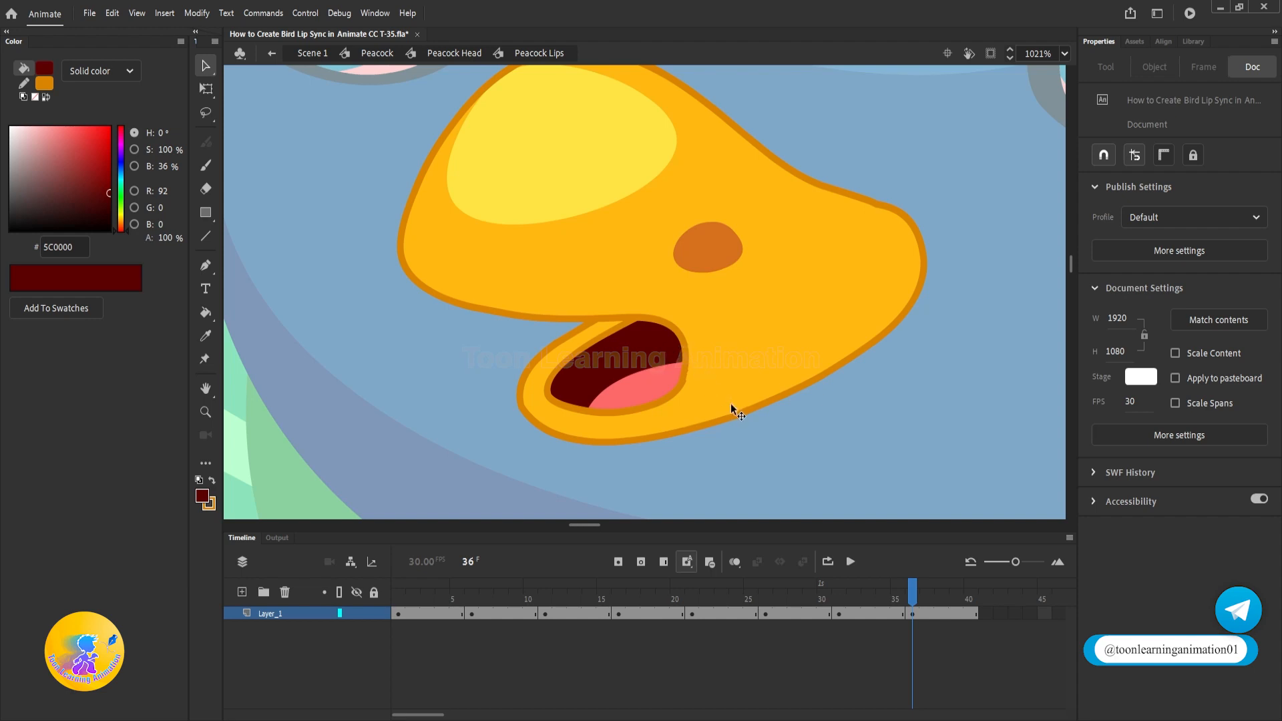
drag(430, 592, 912, 592)
Leave the Peacock Lips symbol for Scene 1 and deselect the peacock
key(b)
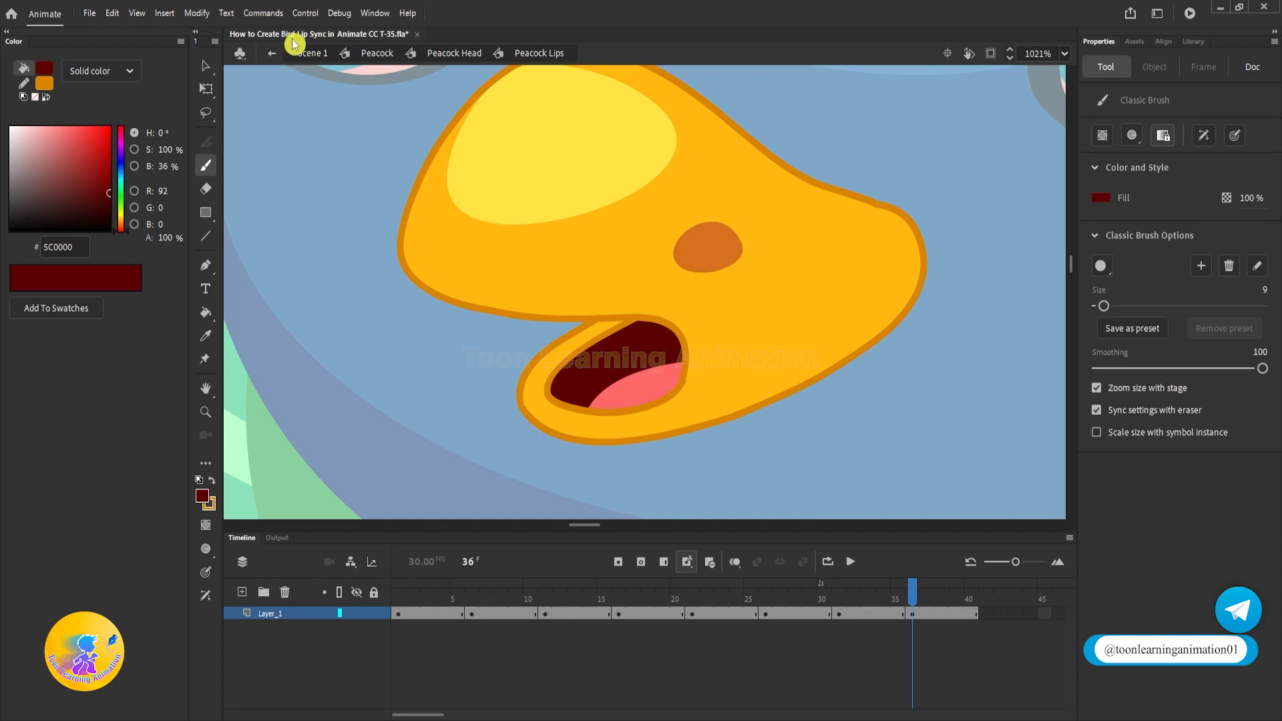
click(311, 54)
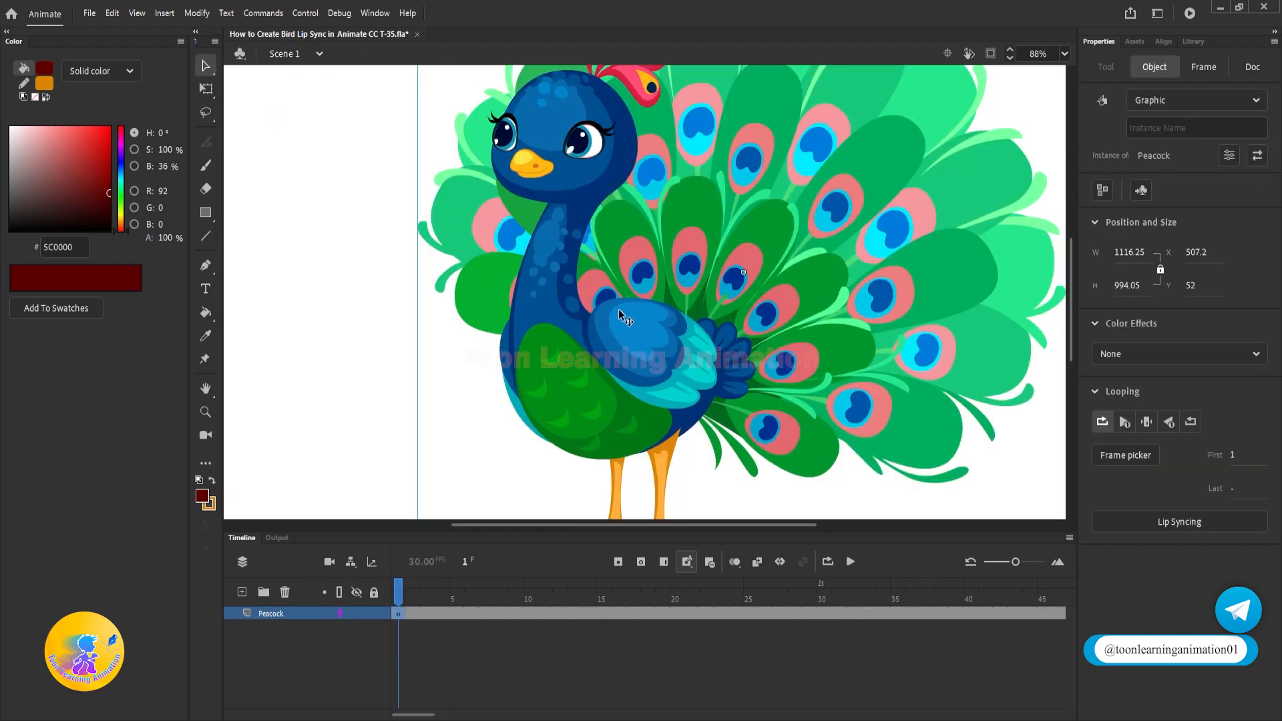
scroll(620, 311, down, 3)
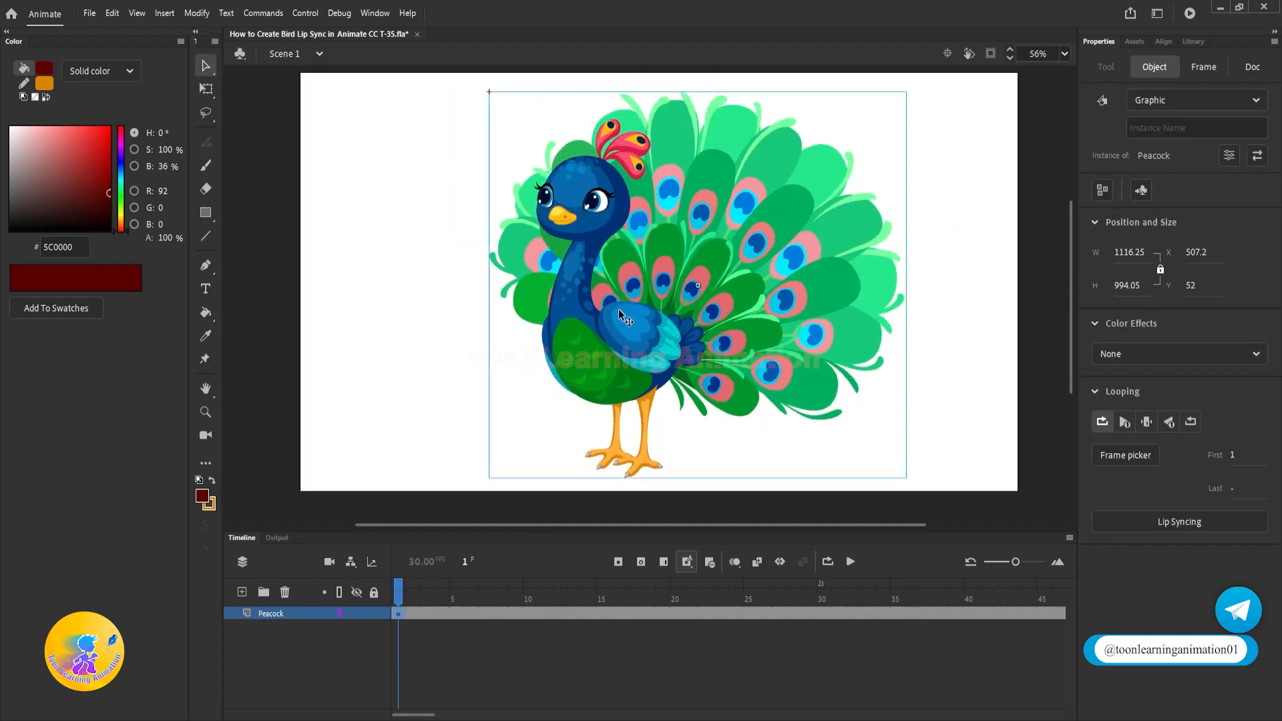
drag(585, 269, 594, 311)
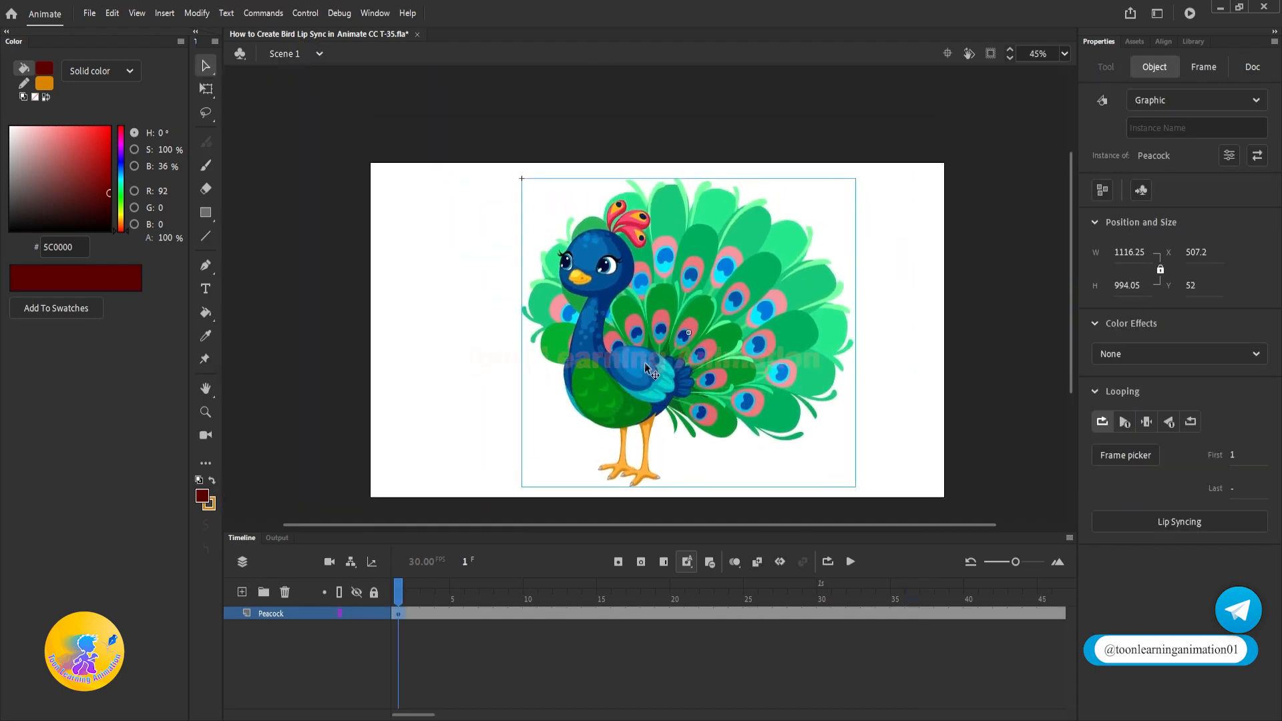
click(919, 327)
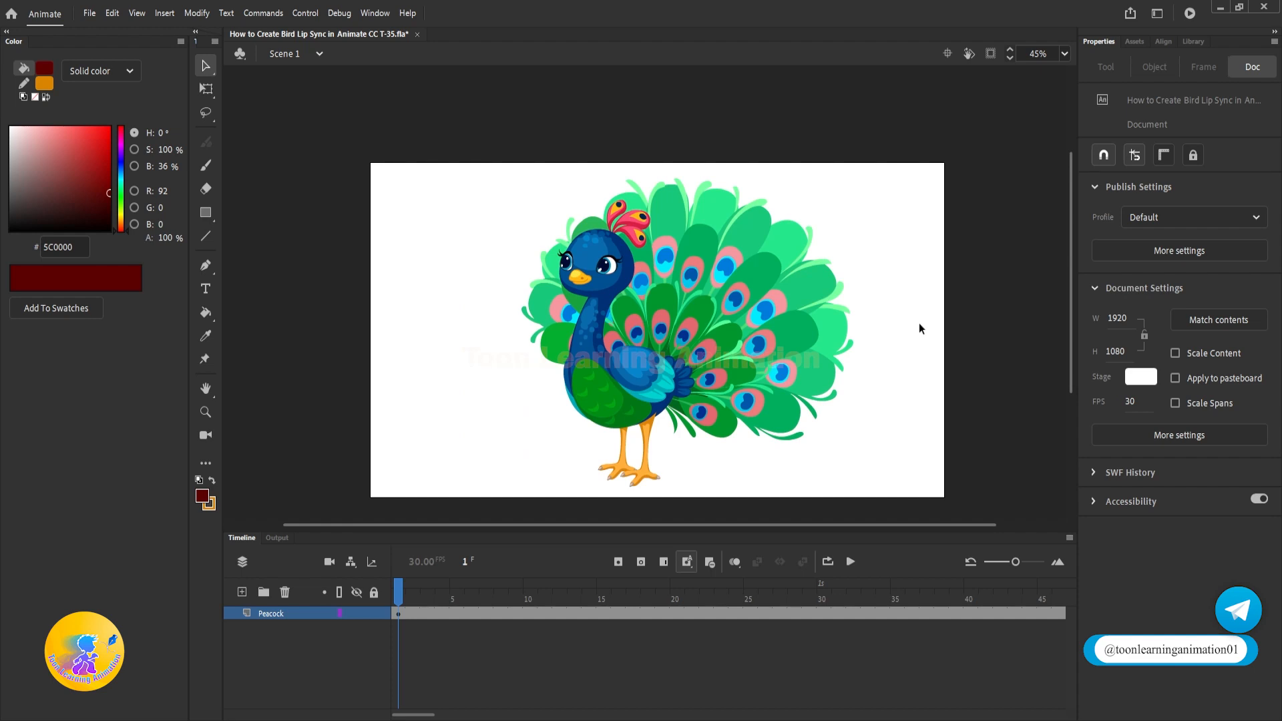